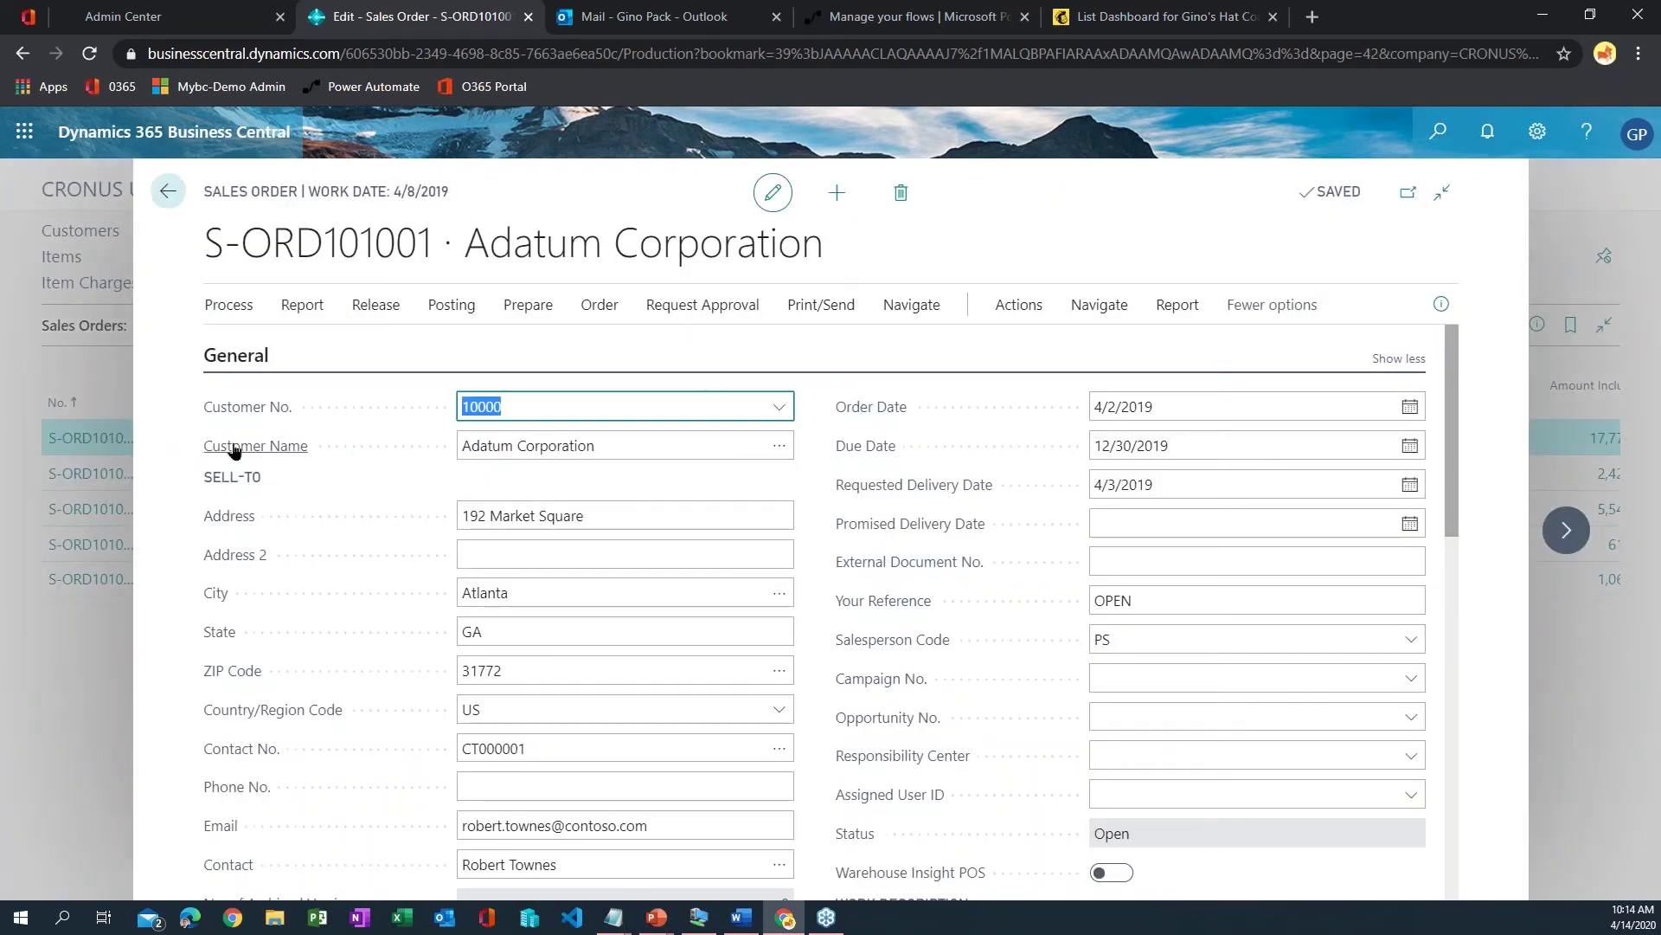
- From the sales order's Request Approval > Create a Flow, pick the 'Request approval for Dynamics 365 Business Central sales order' template
left_click(712, 320)
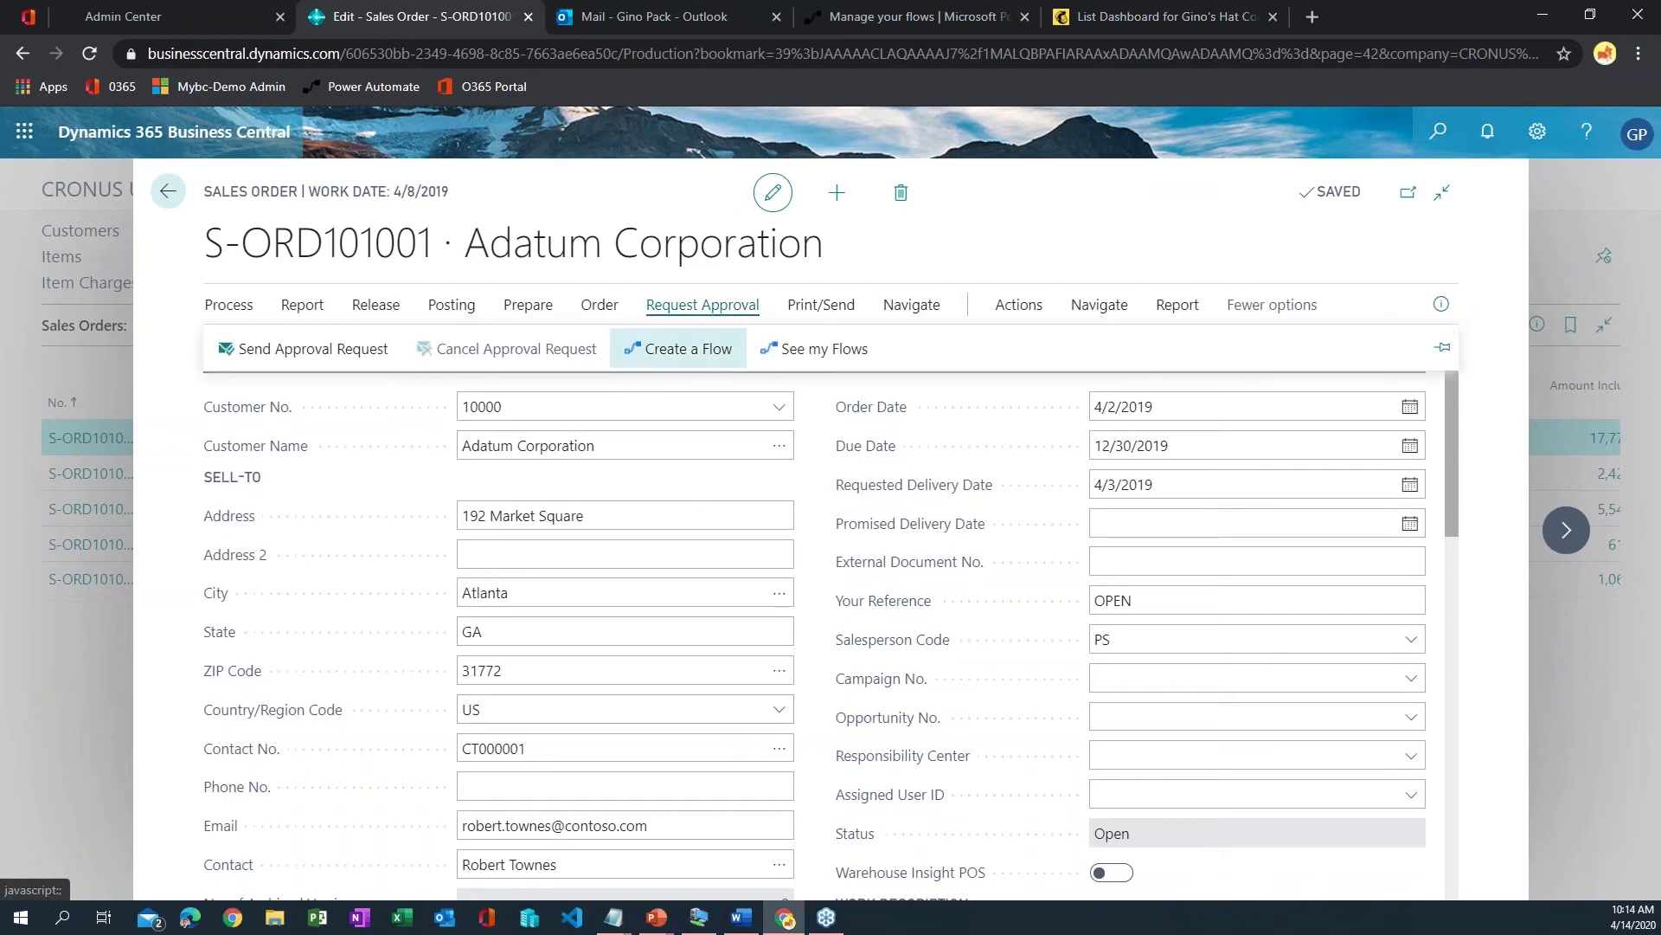
left_click(701, 349)
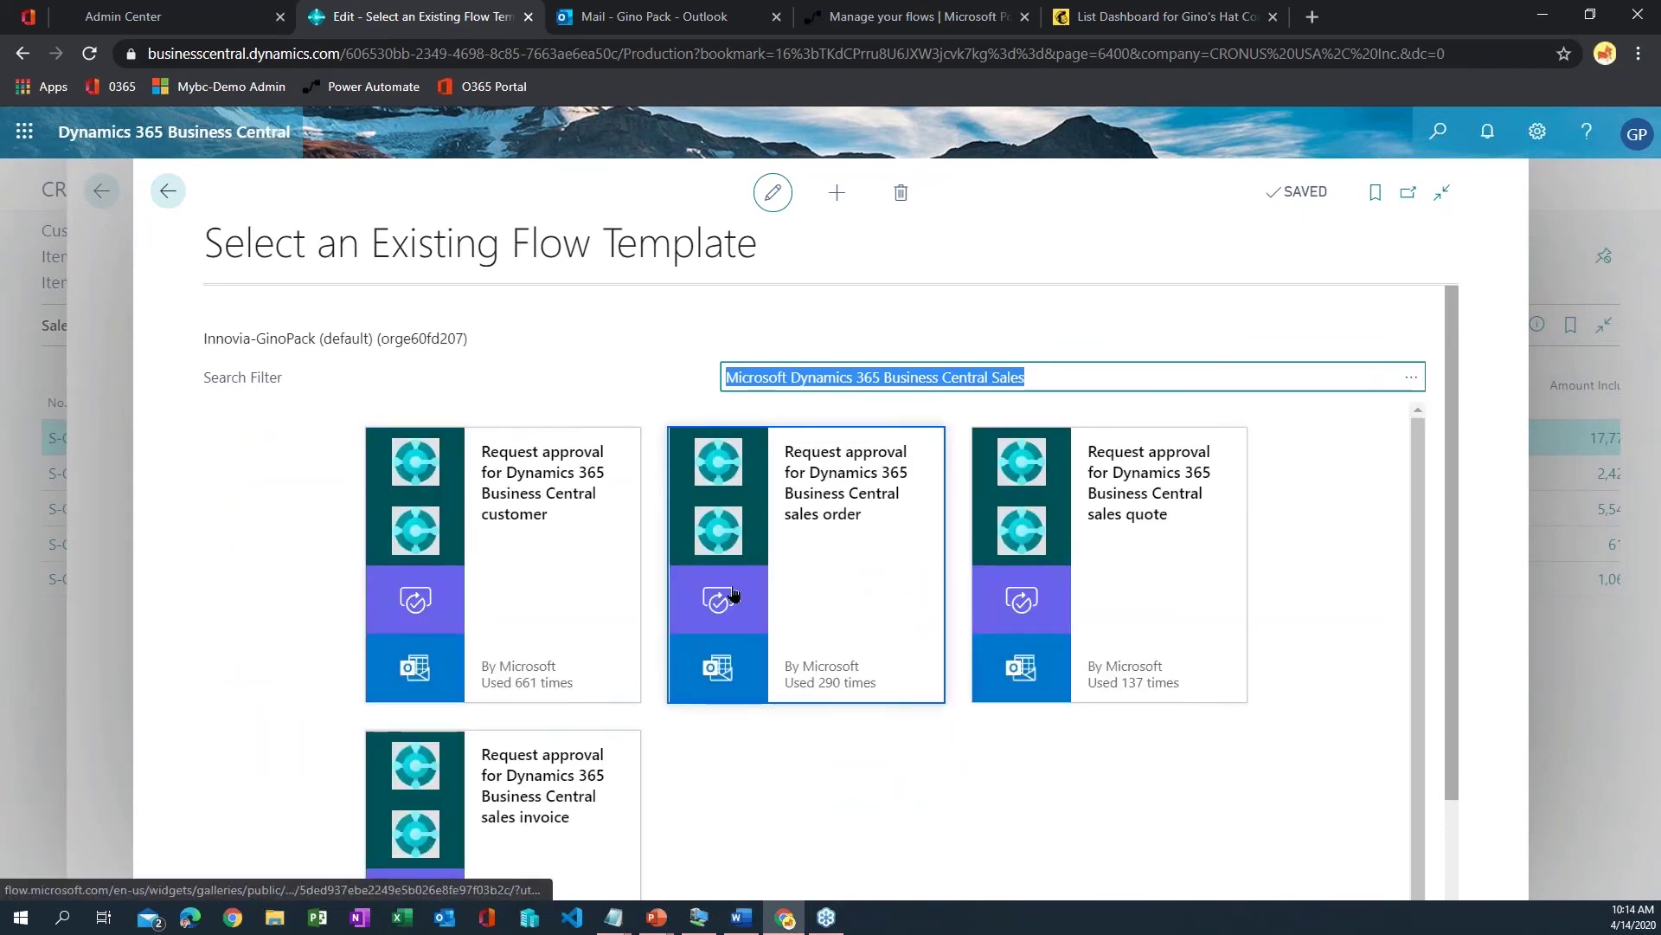
scroll(500, 774, "down", 1)
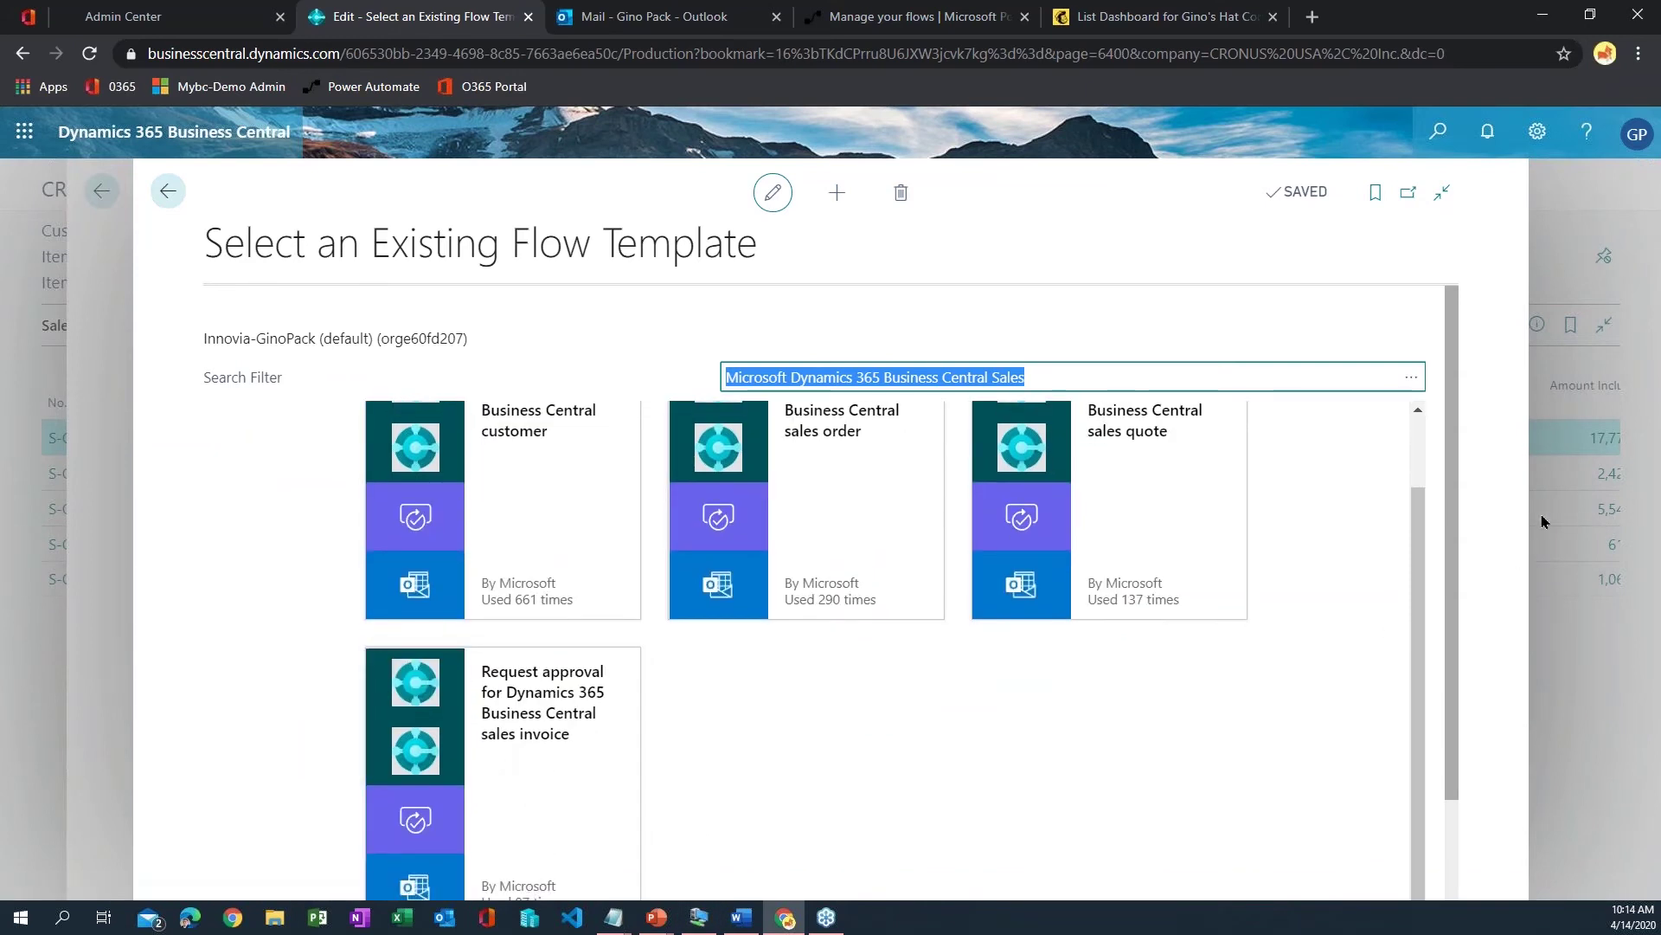
left_click(1460, 495)
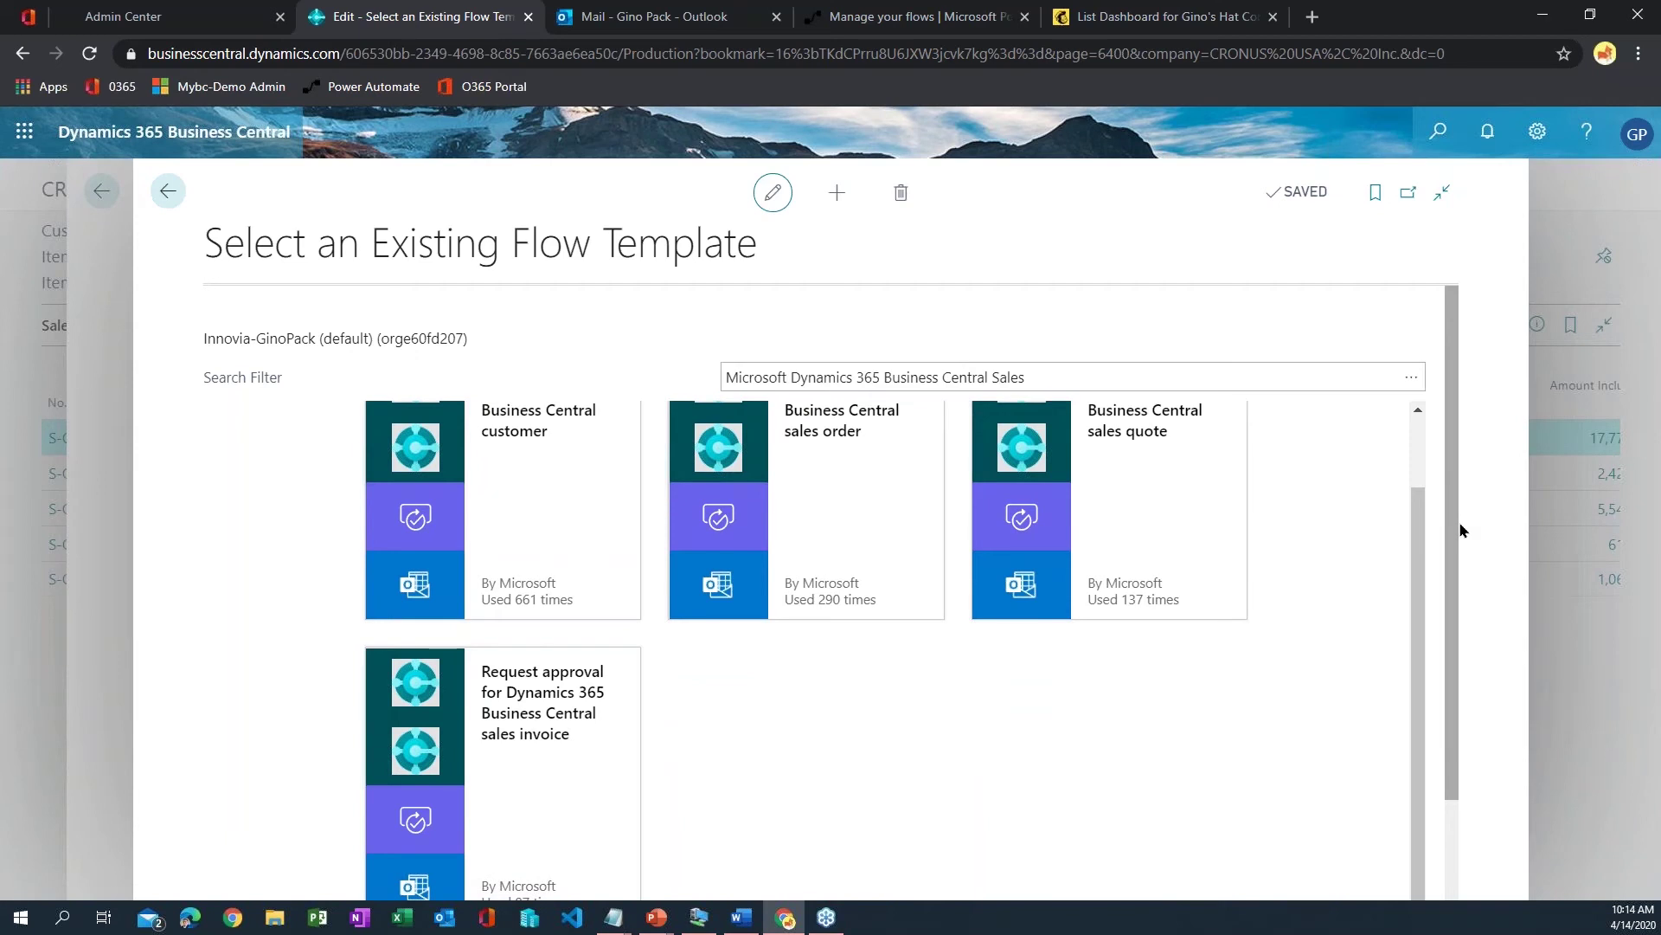
left_click_drag(1456, 582, 1457, 478)
scroll(1330, 564, "up", 1)
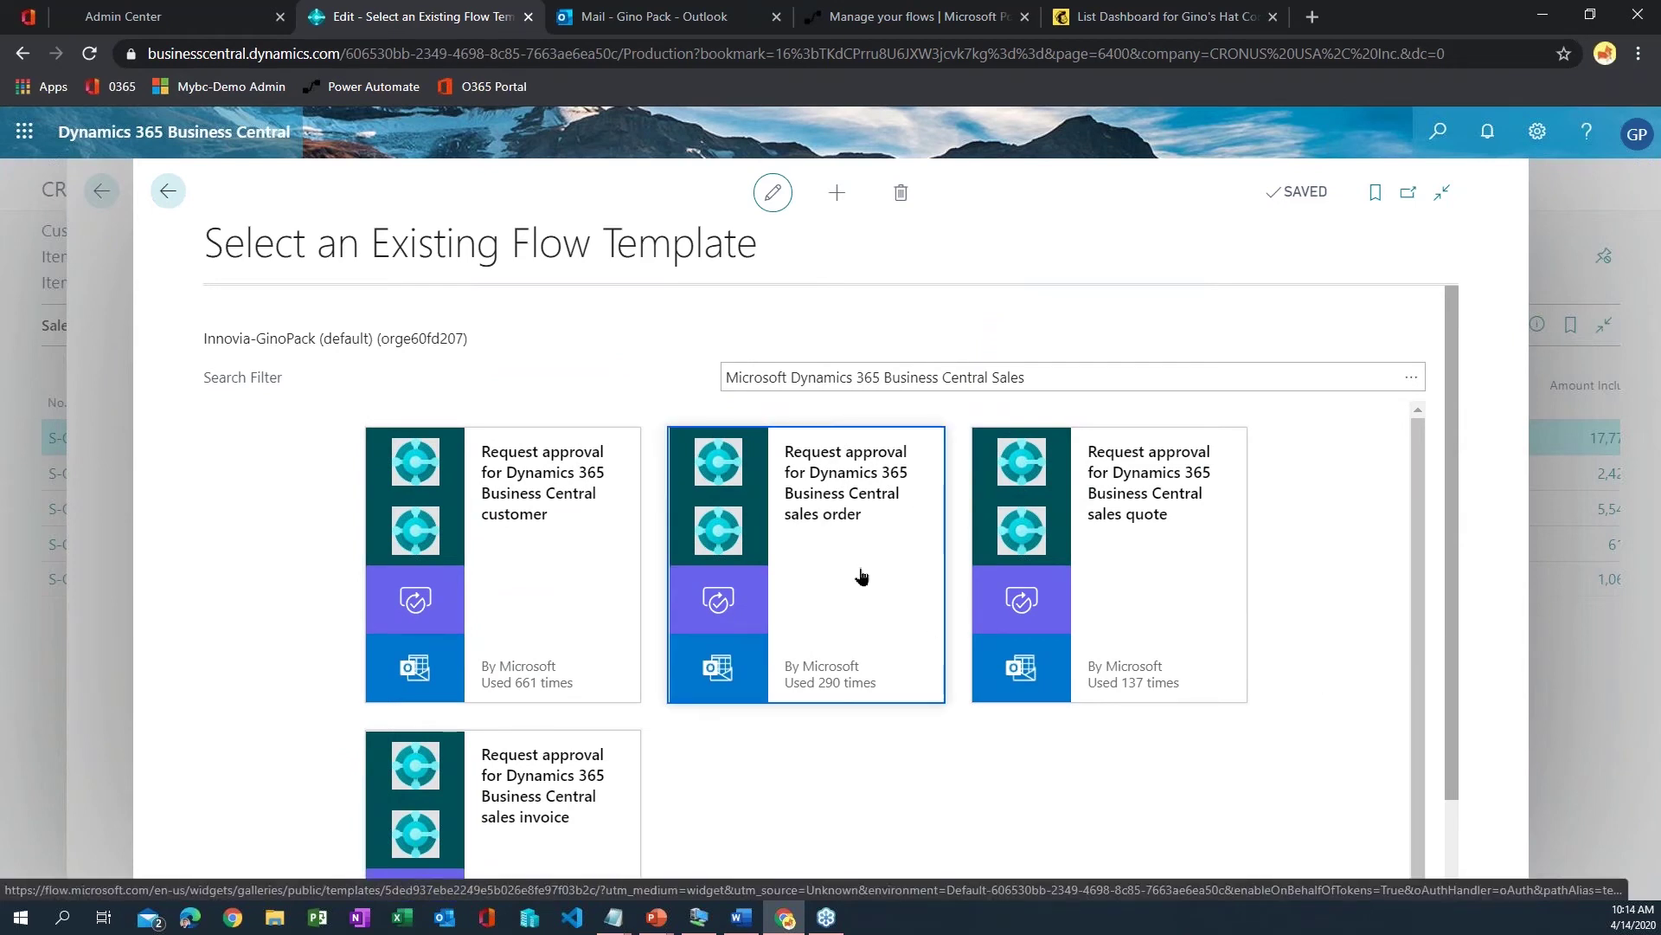
left_click(940, 668)
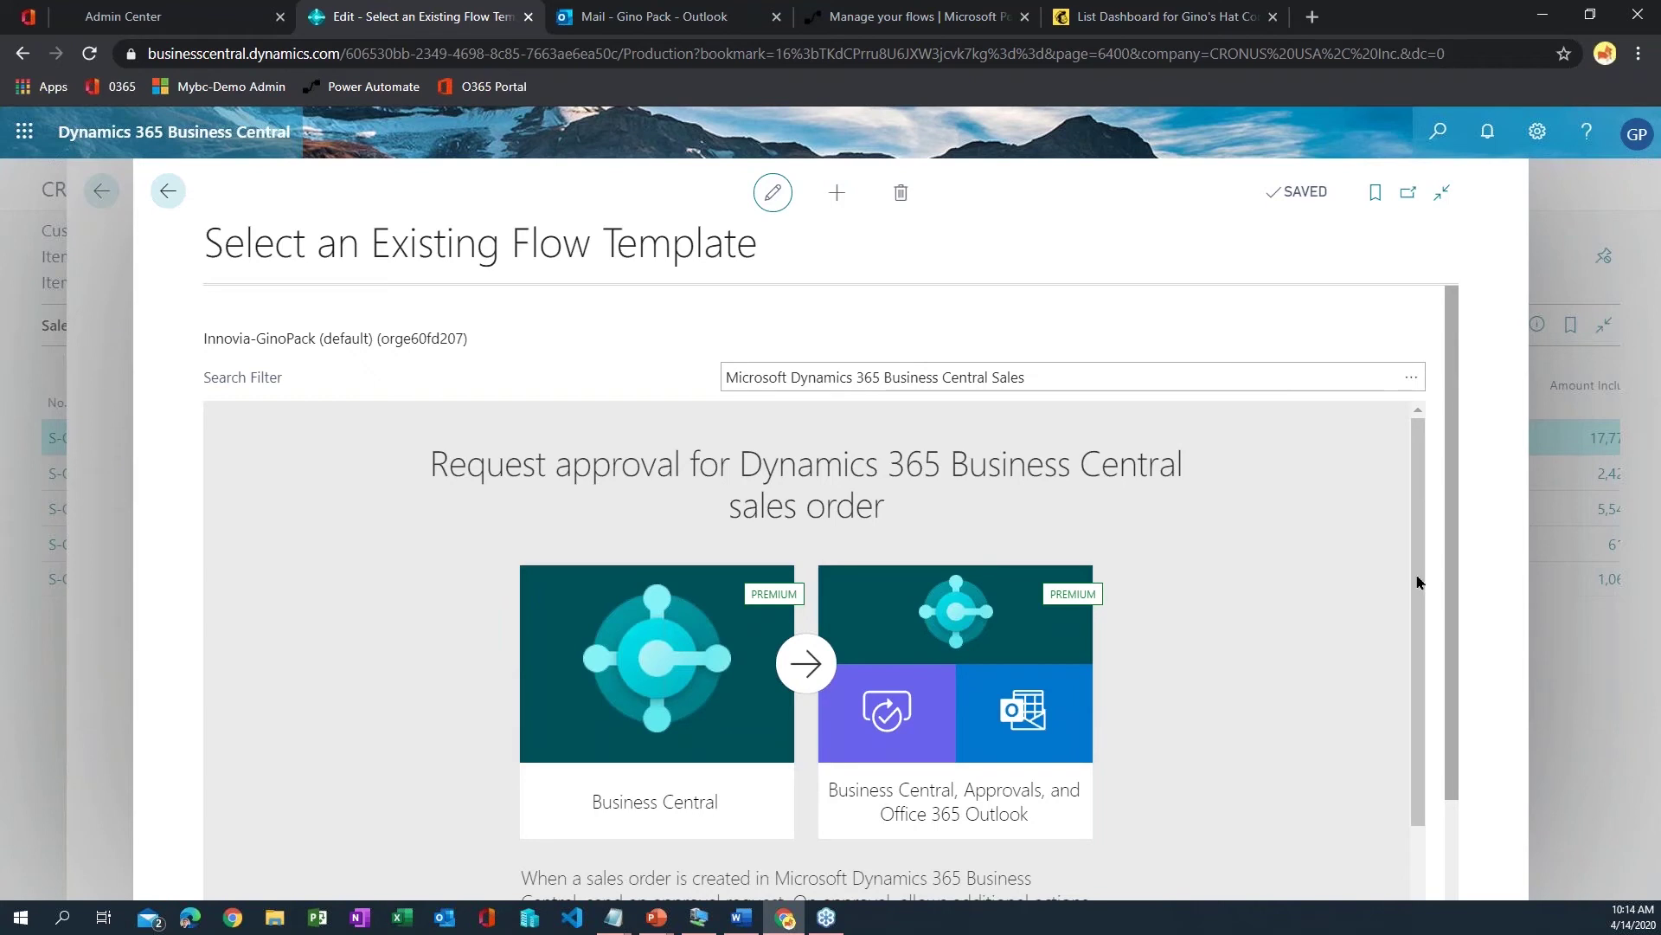
- Review the Business Central, Approvals and Office 365 Outlook connections and continue creating the flow
scroll(1288, 599, "down", 3)
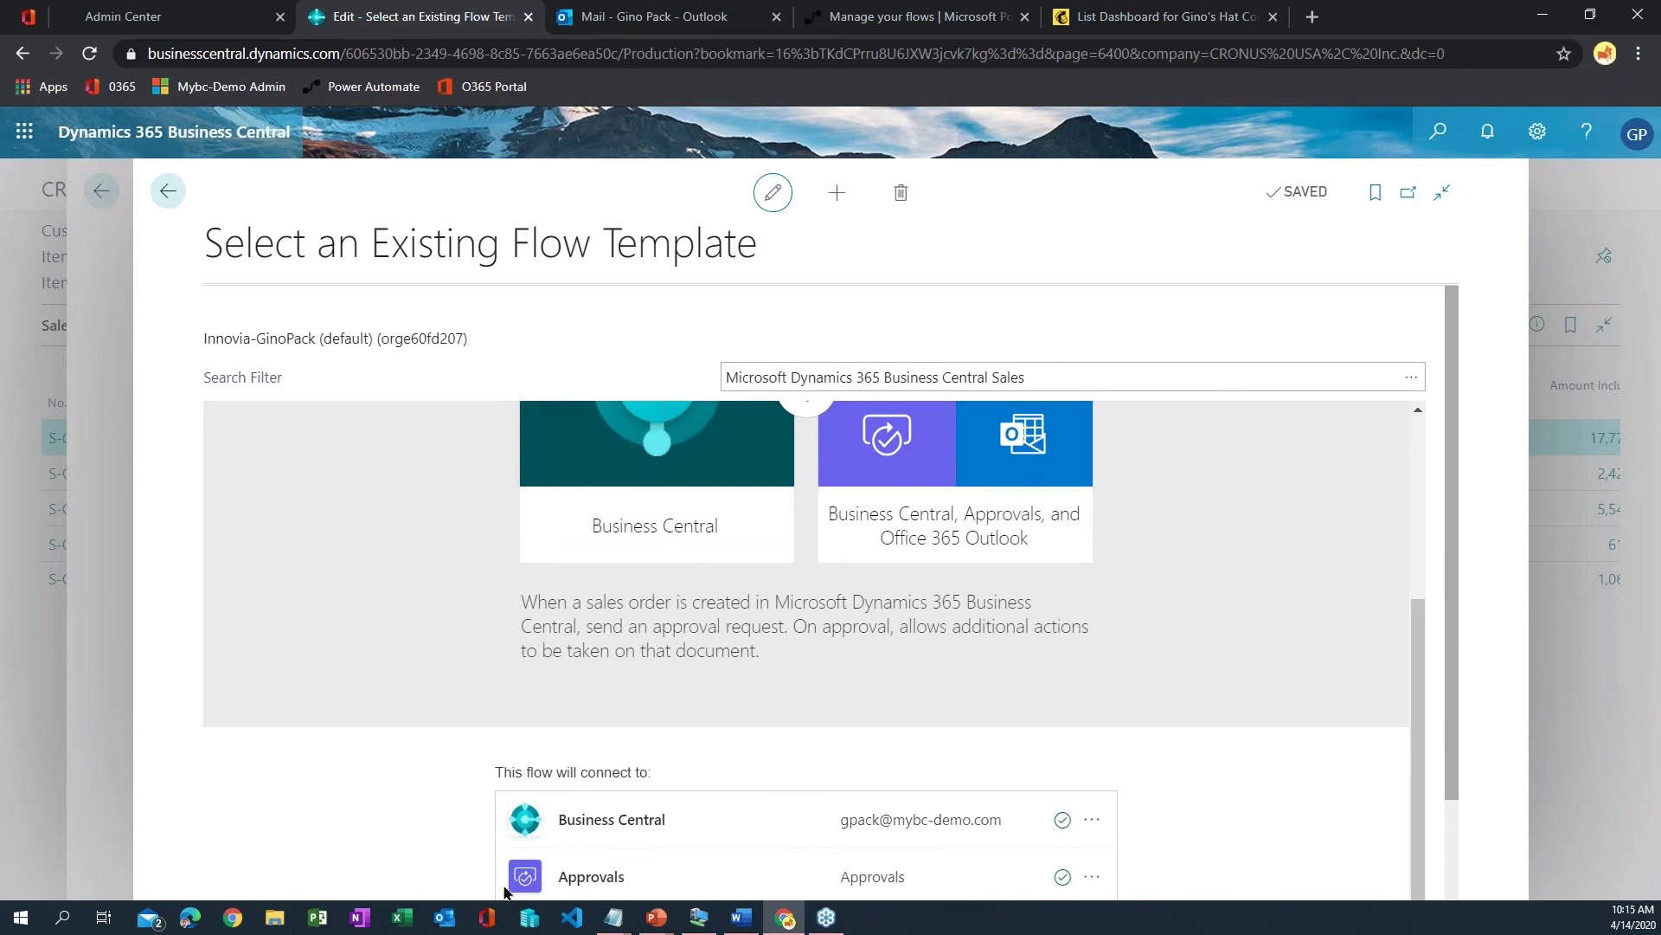
left_click(1590, 14)
left_click(1370, 34)
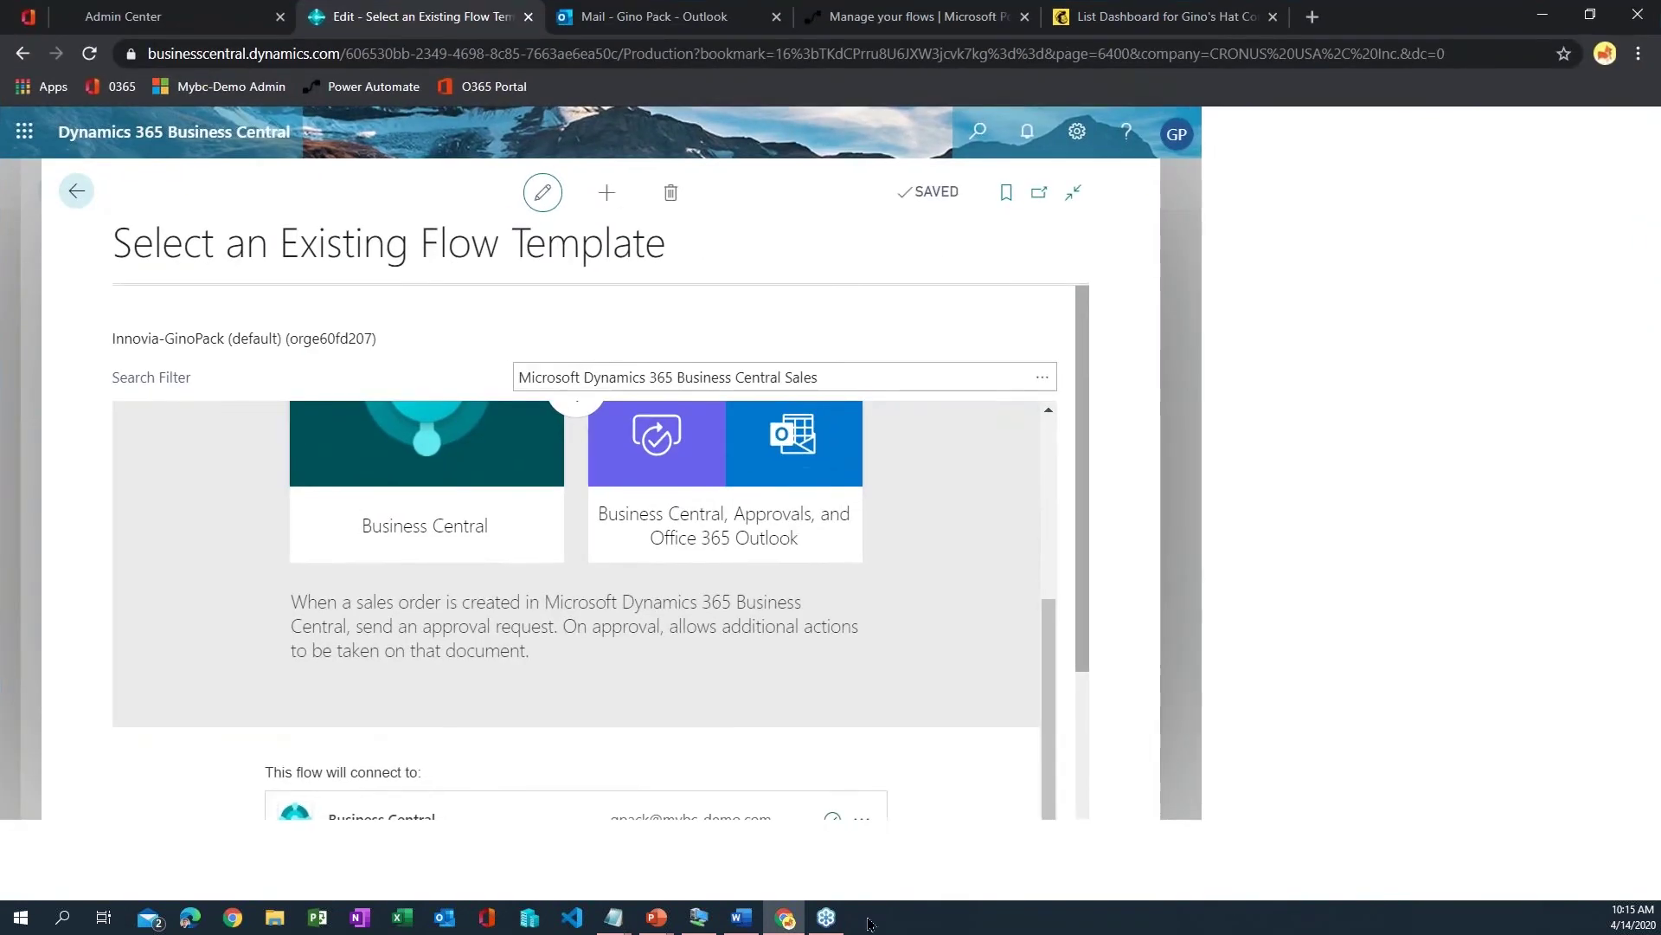
scroll(1003, 744, "down", 2)
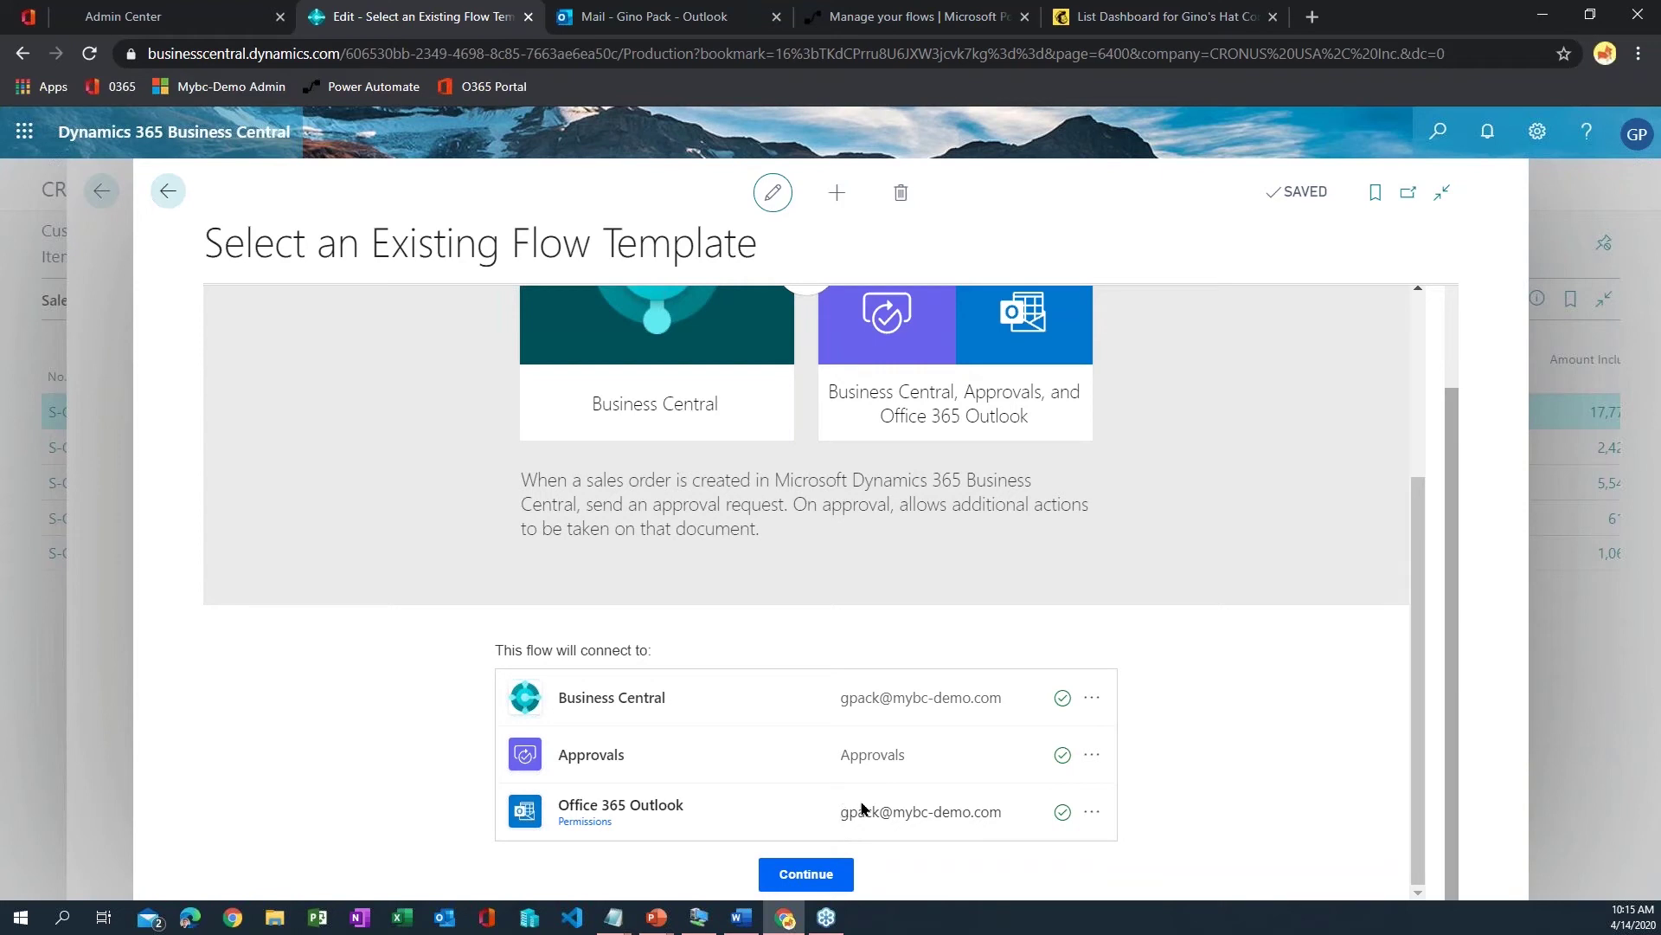
left_click(826, 877)
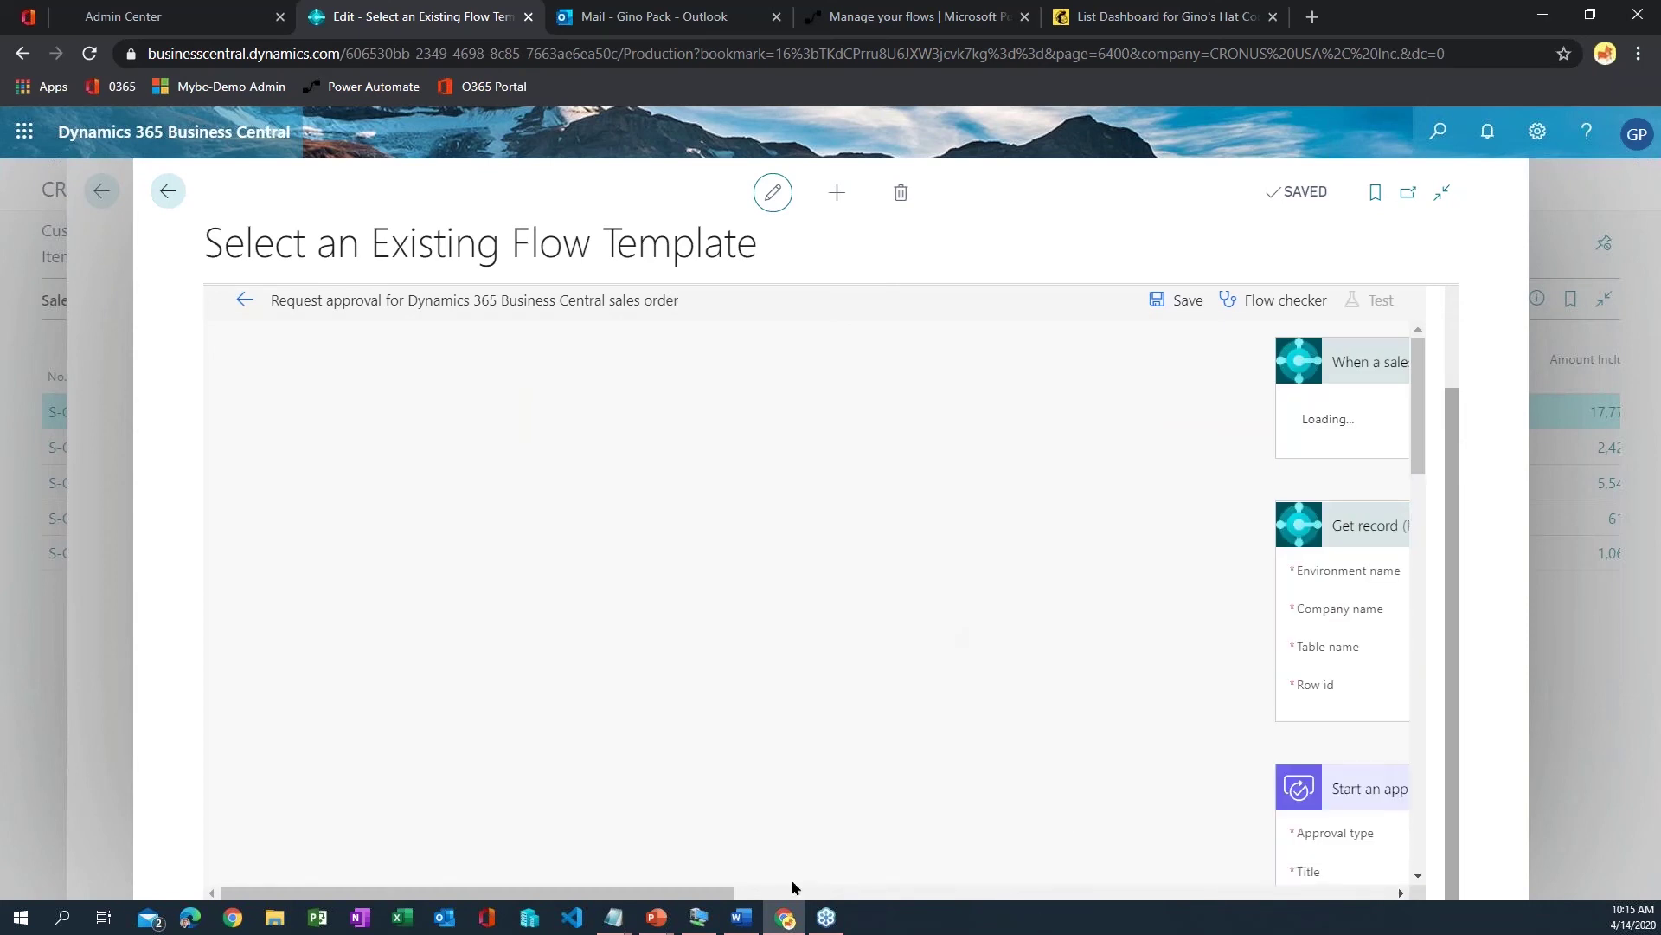
- Choose CRONUS USA, Inc. as Company name in the 'When a sales document approval is requested' trigger
left_click_drag(731, 891, 1069, 866)
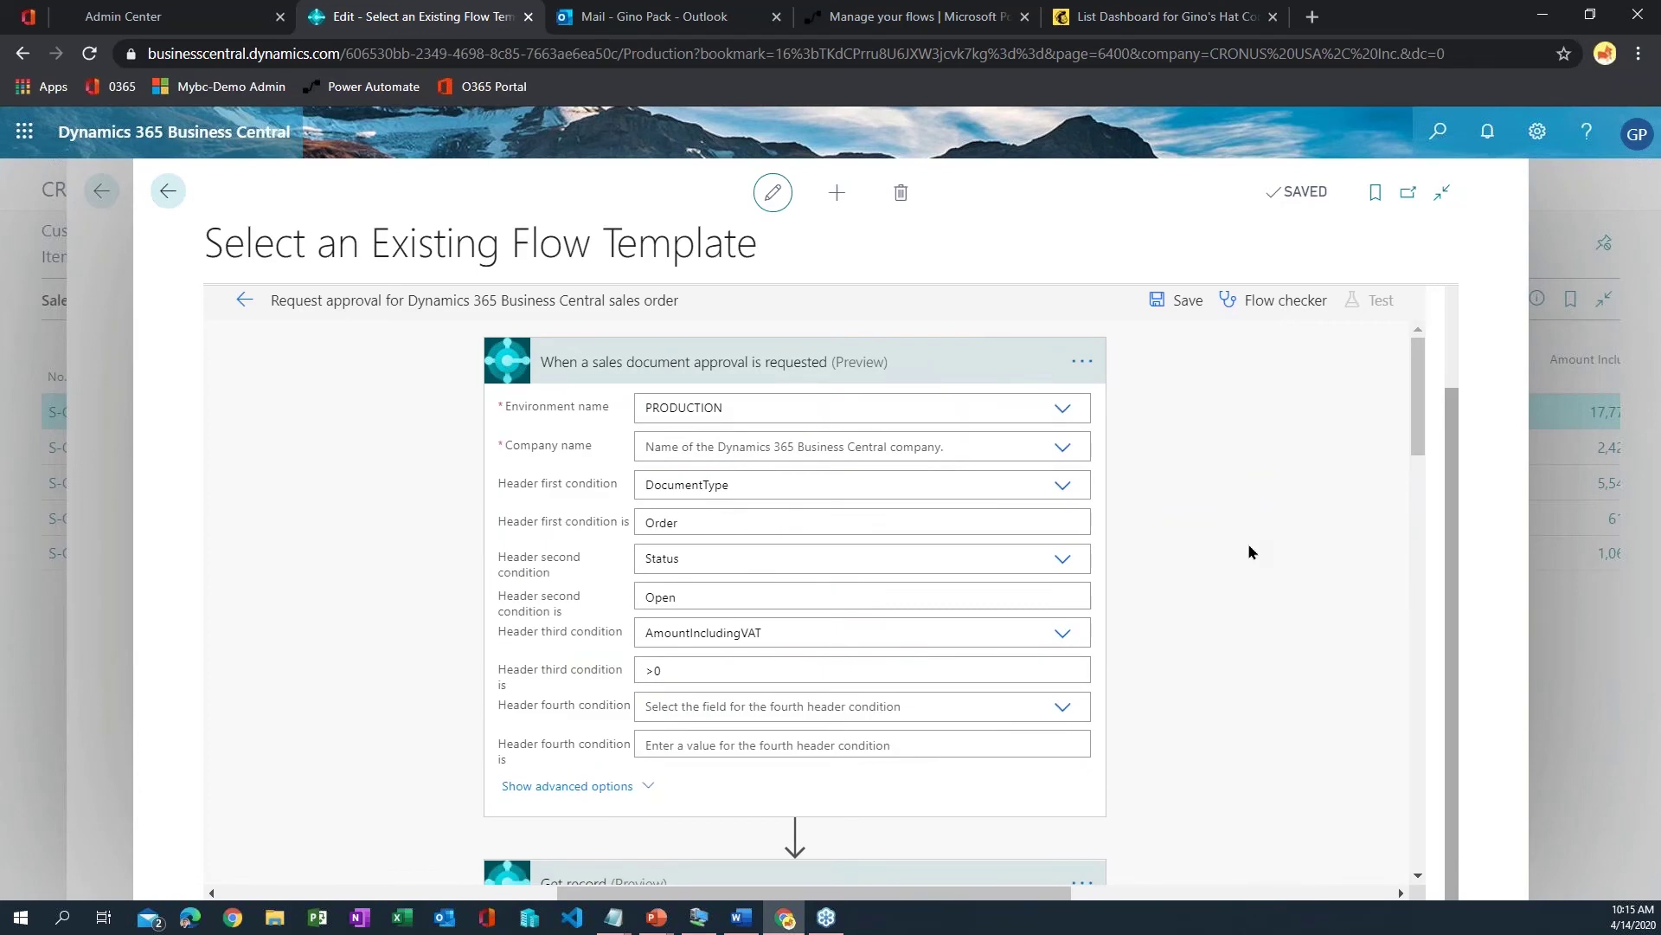
scroll(1249, 552, "up", 2)
scroll(1249, 542, "down", 2)
scroll(1250, 543, "up", 2)
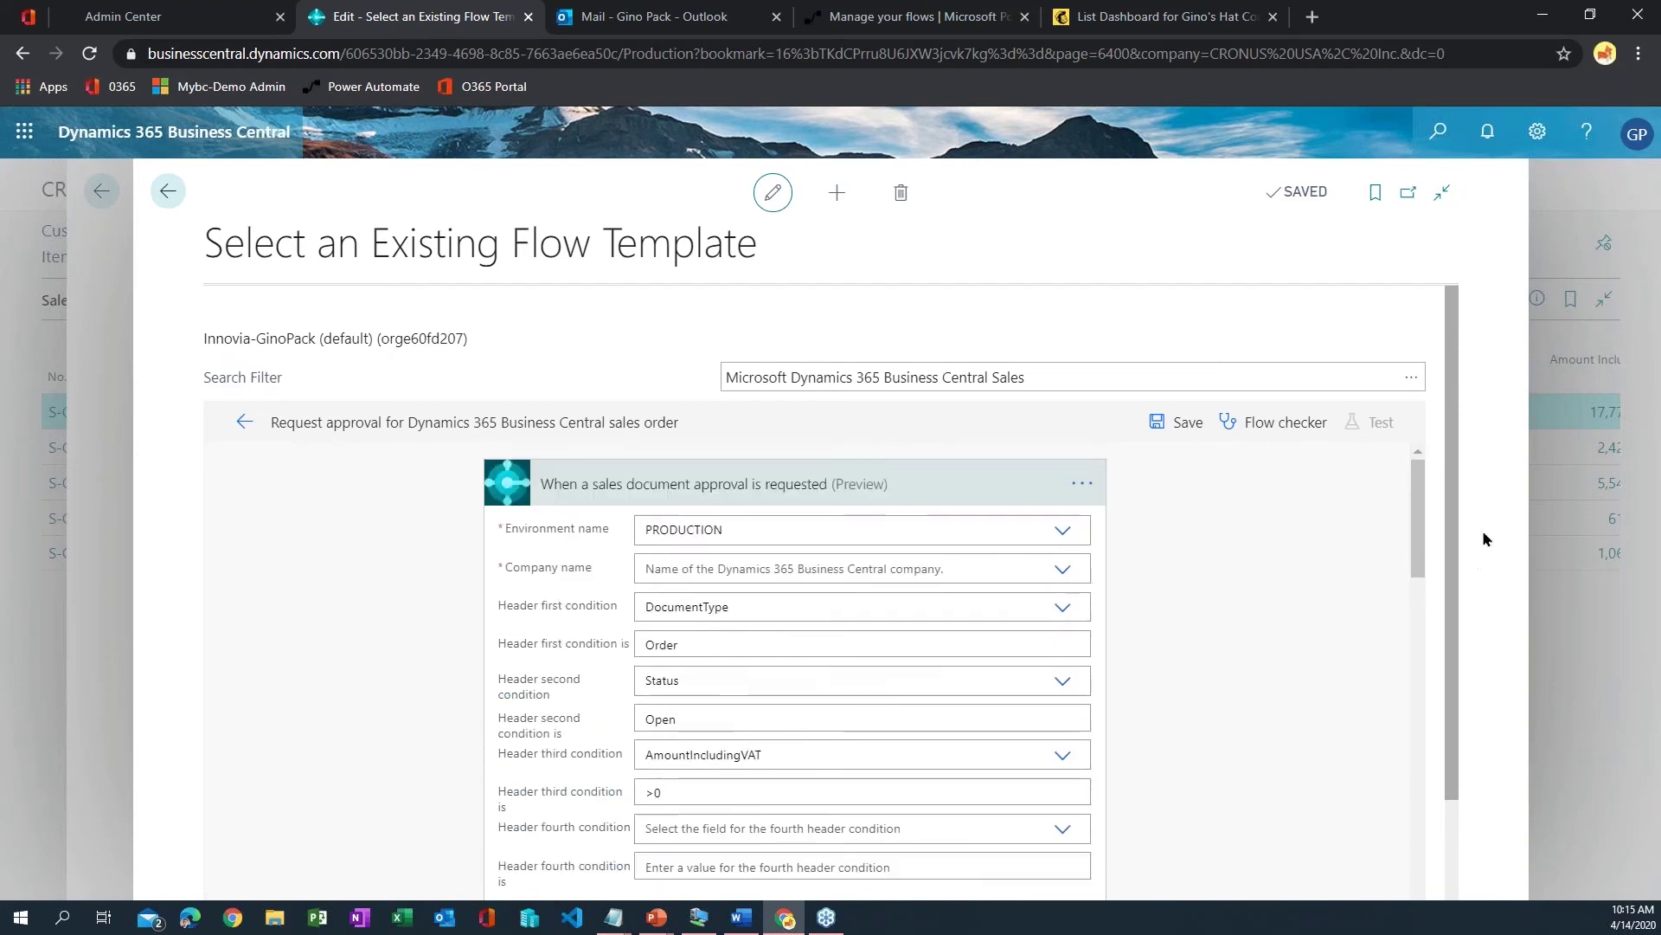
scroll(1458, 623, "down", 2)
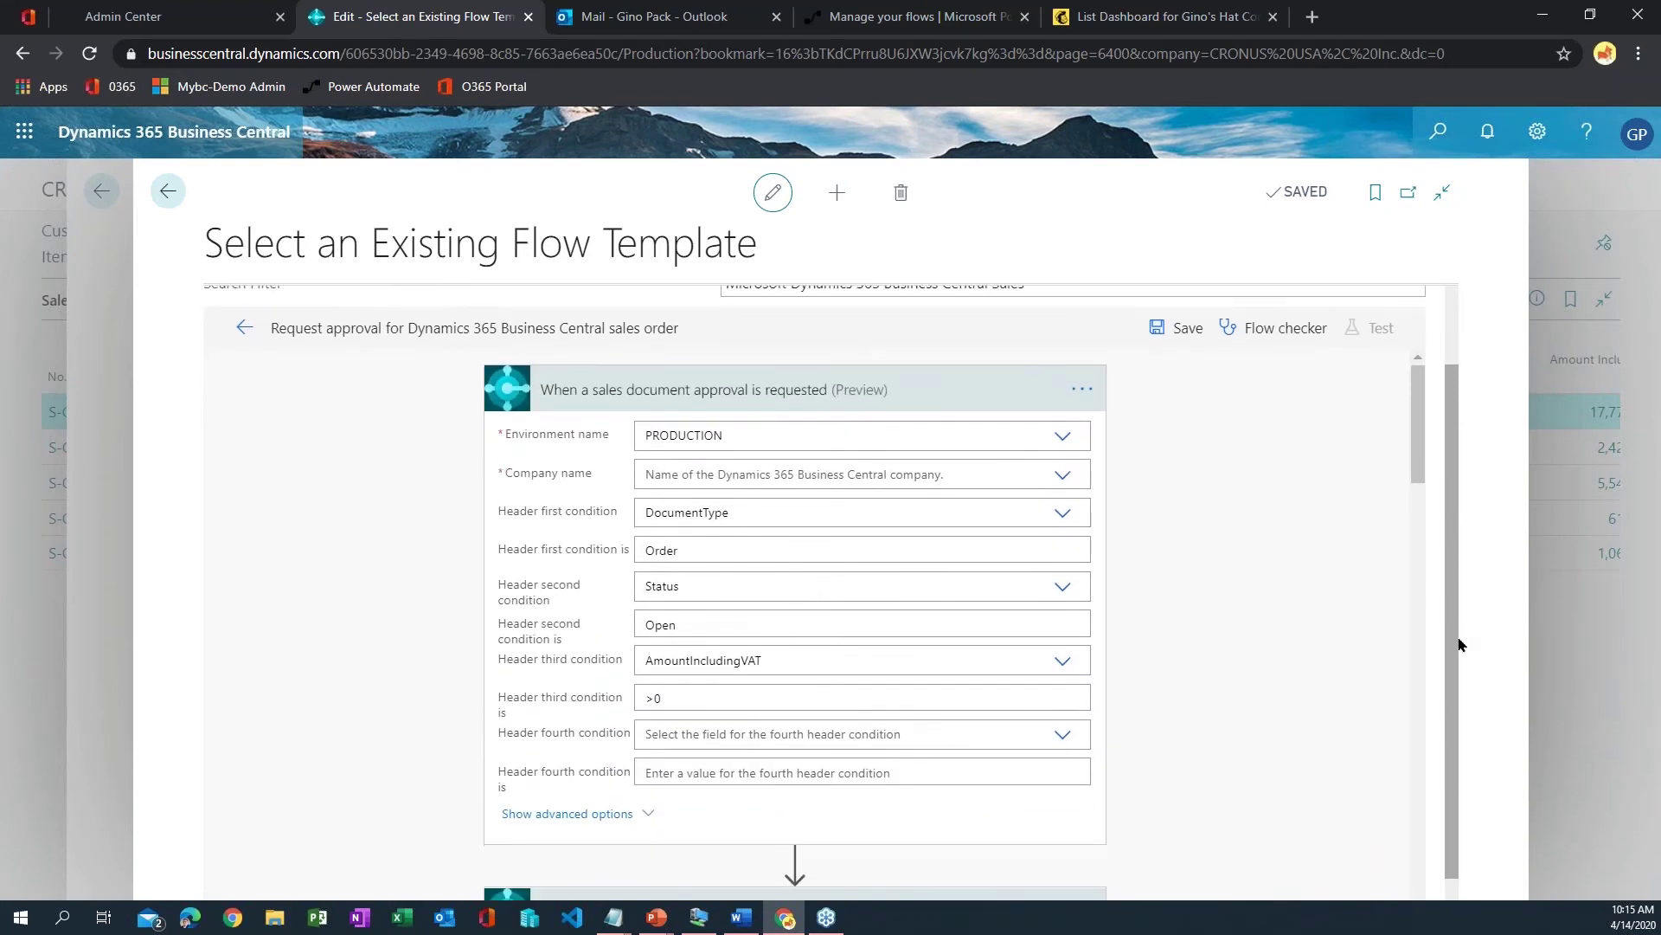
scroll(1467, 640, "up", 1)
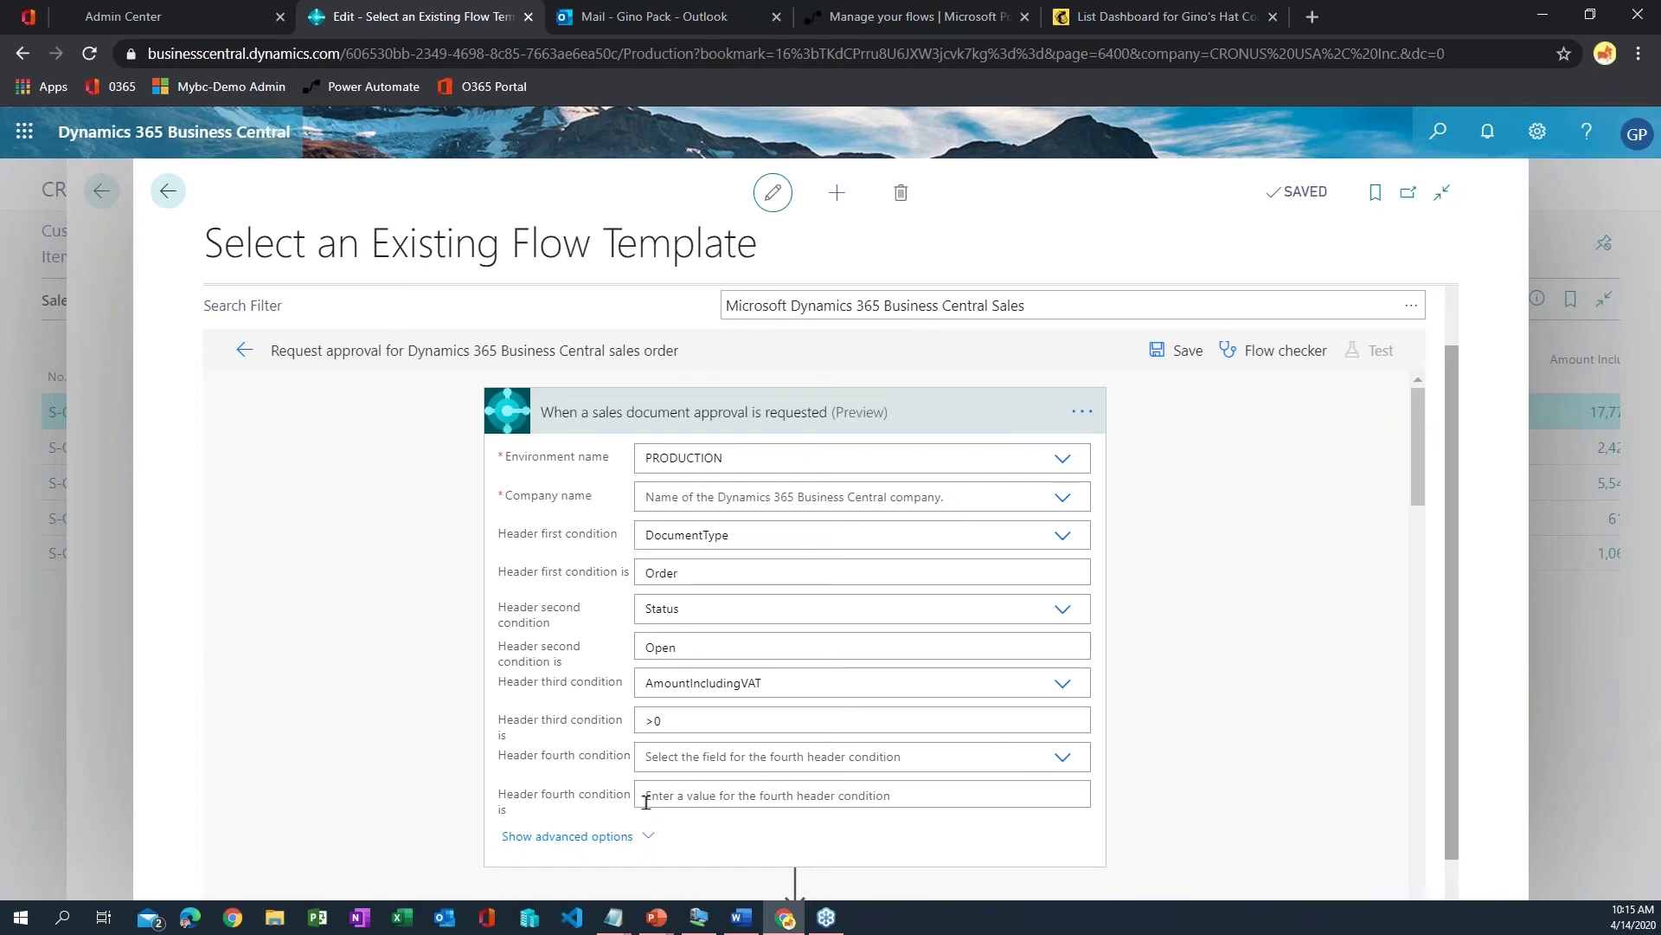
left_click(1060, 500)
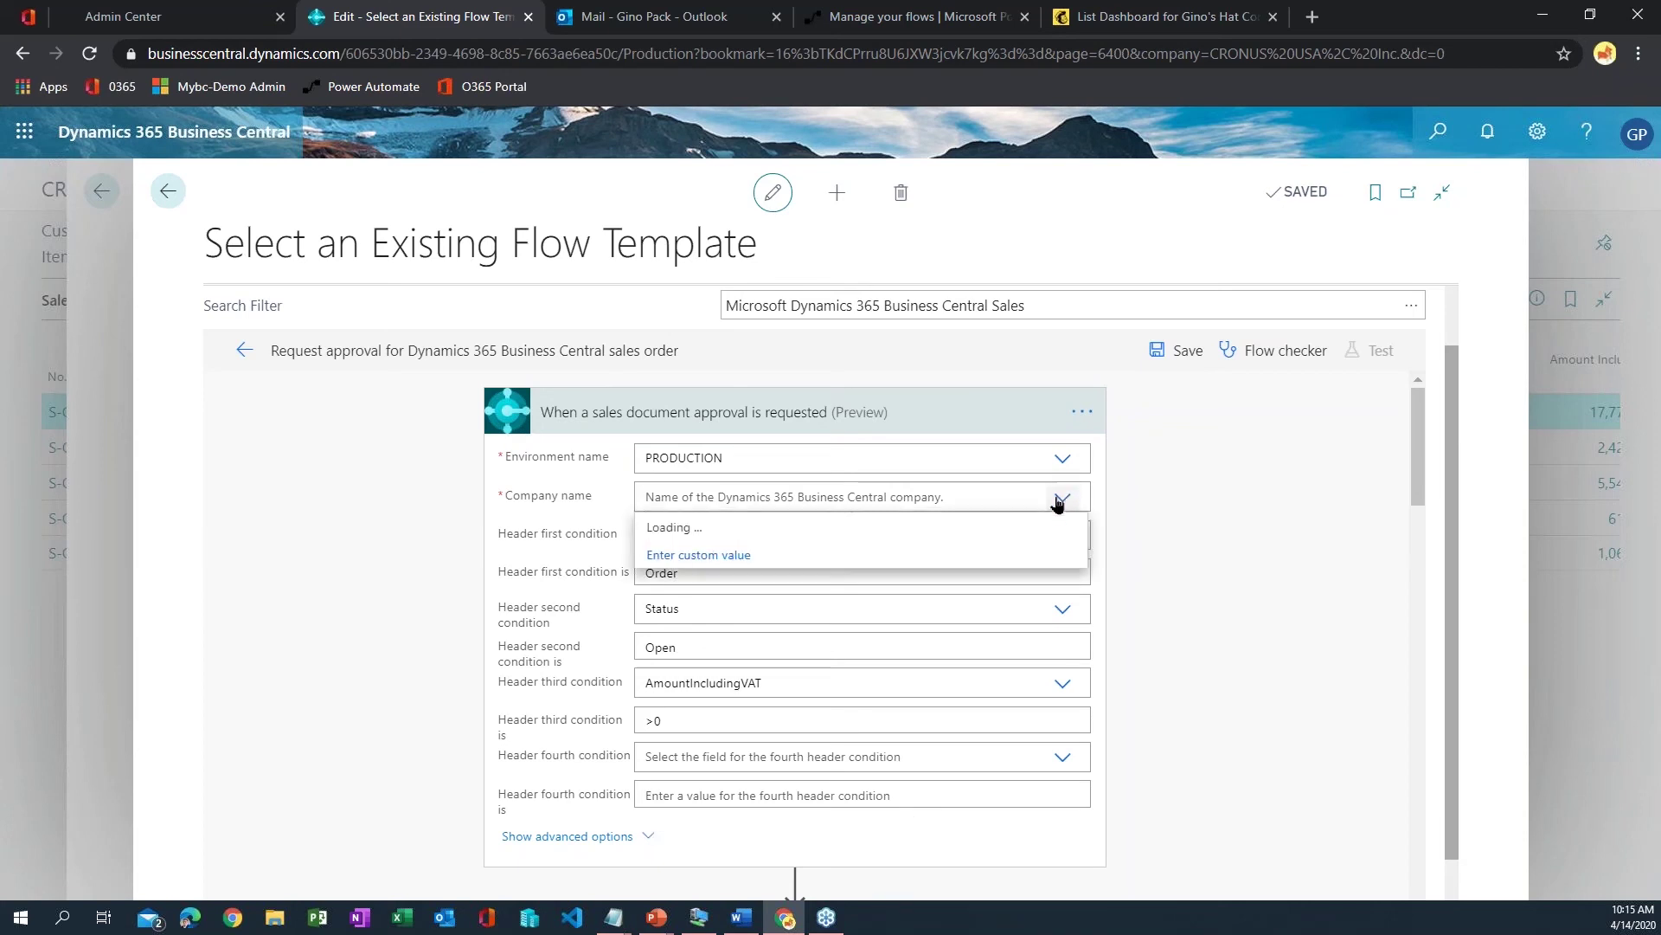
left_click(514, 507)
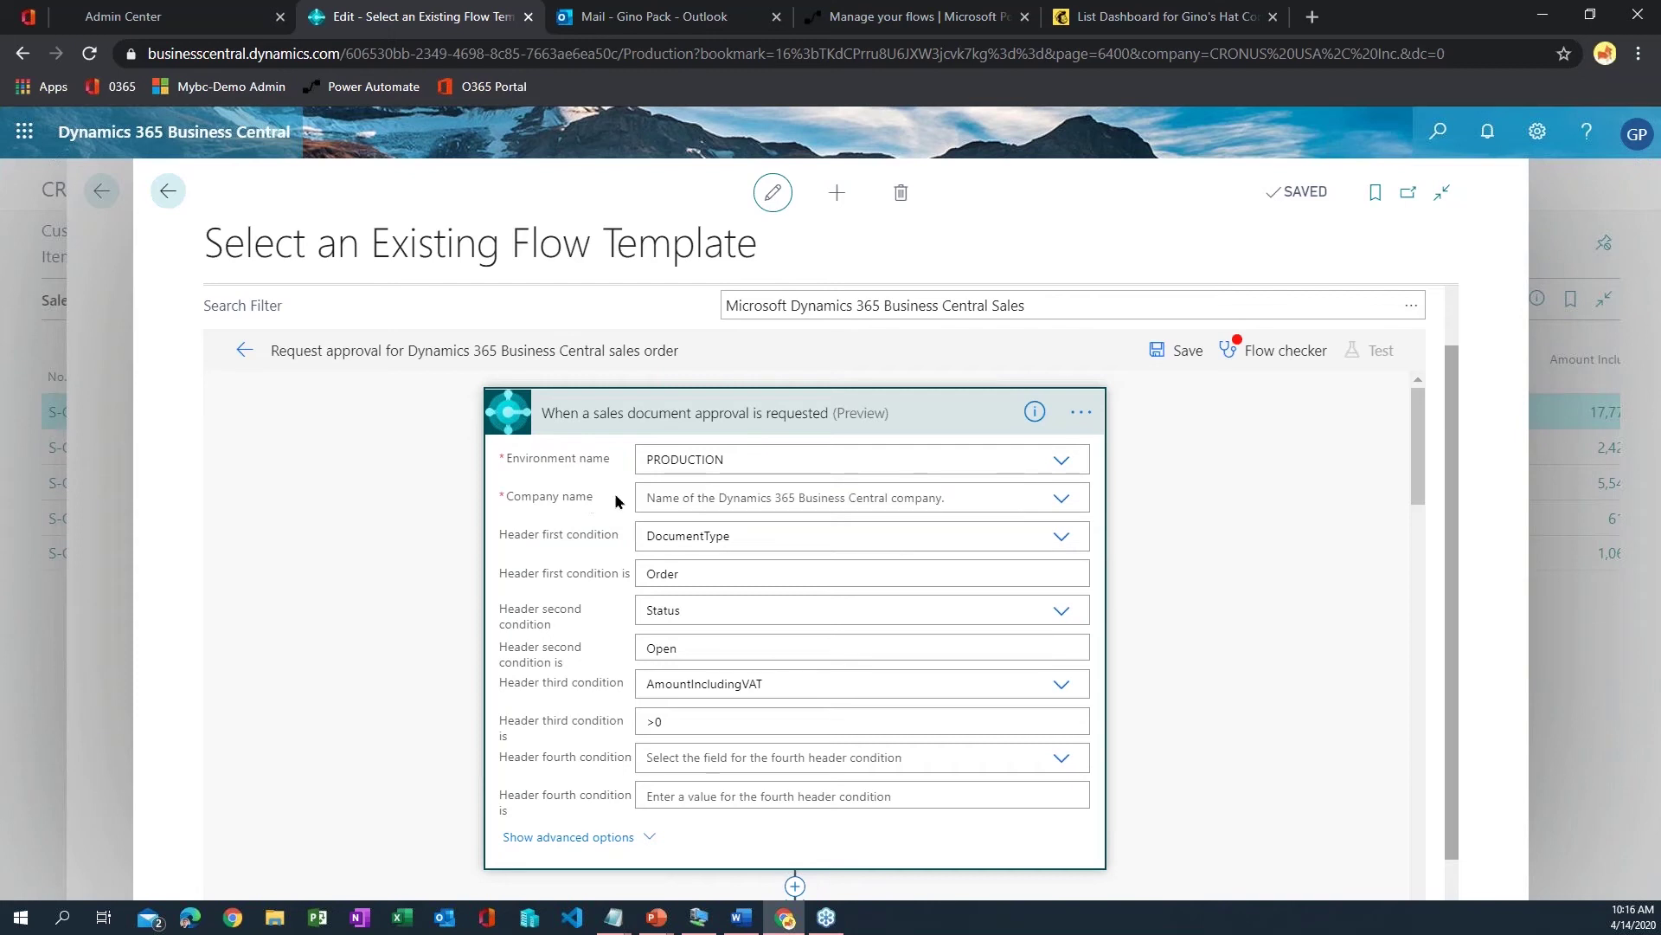
left_click(1025, 502)
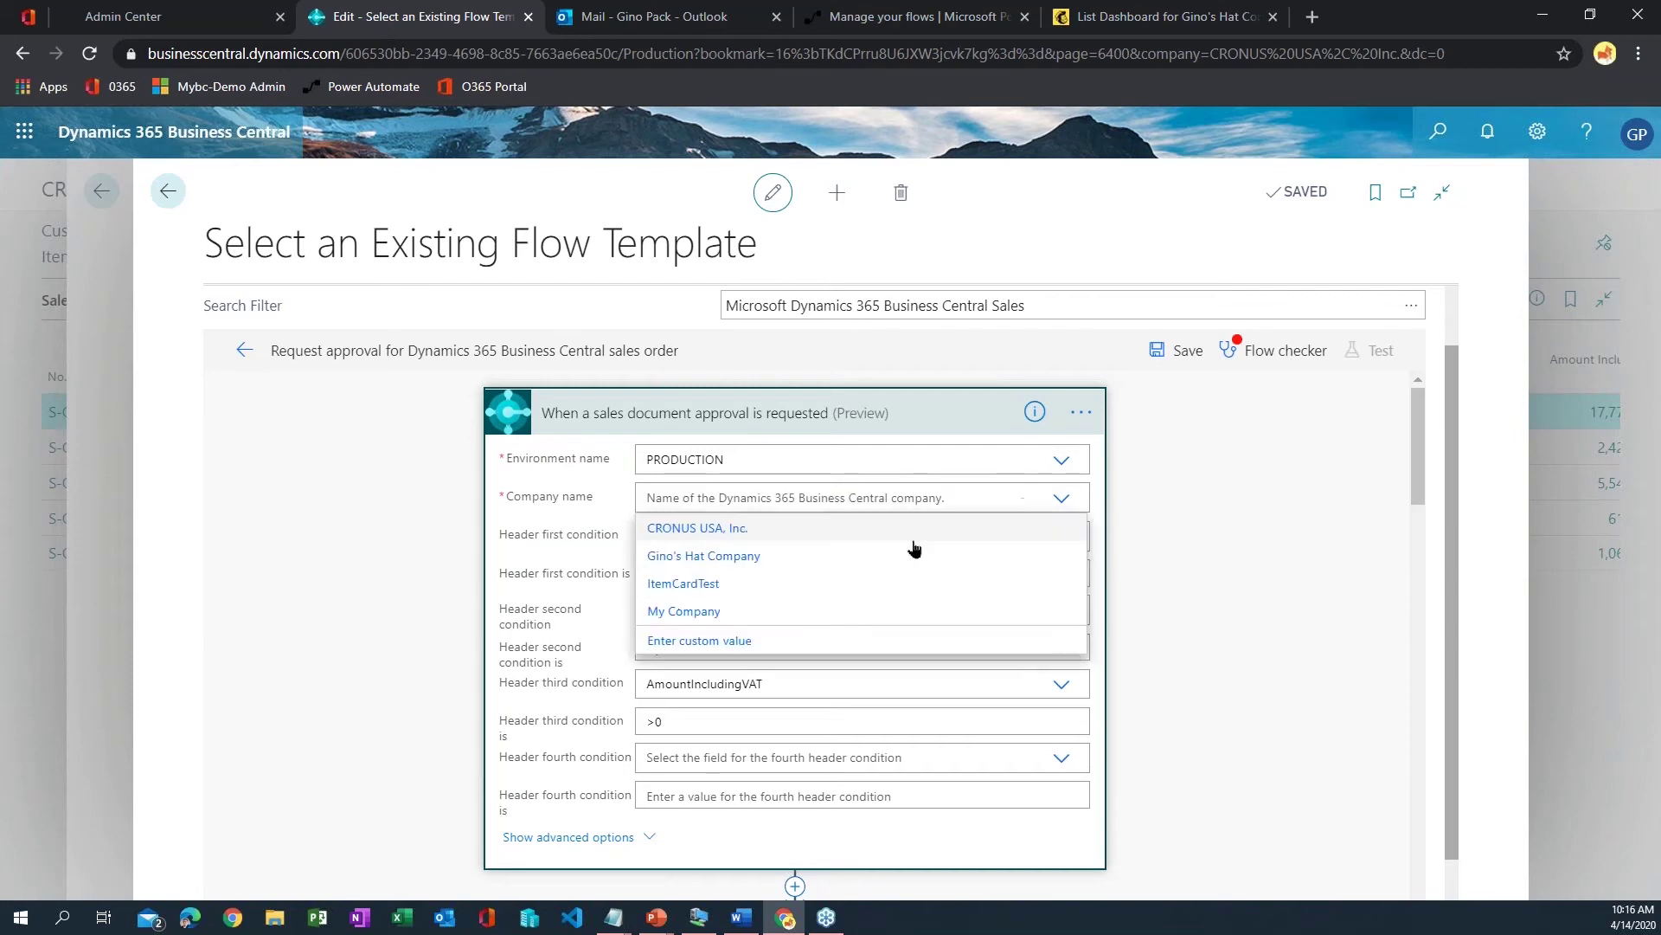
left_click(710, 531)
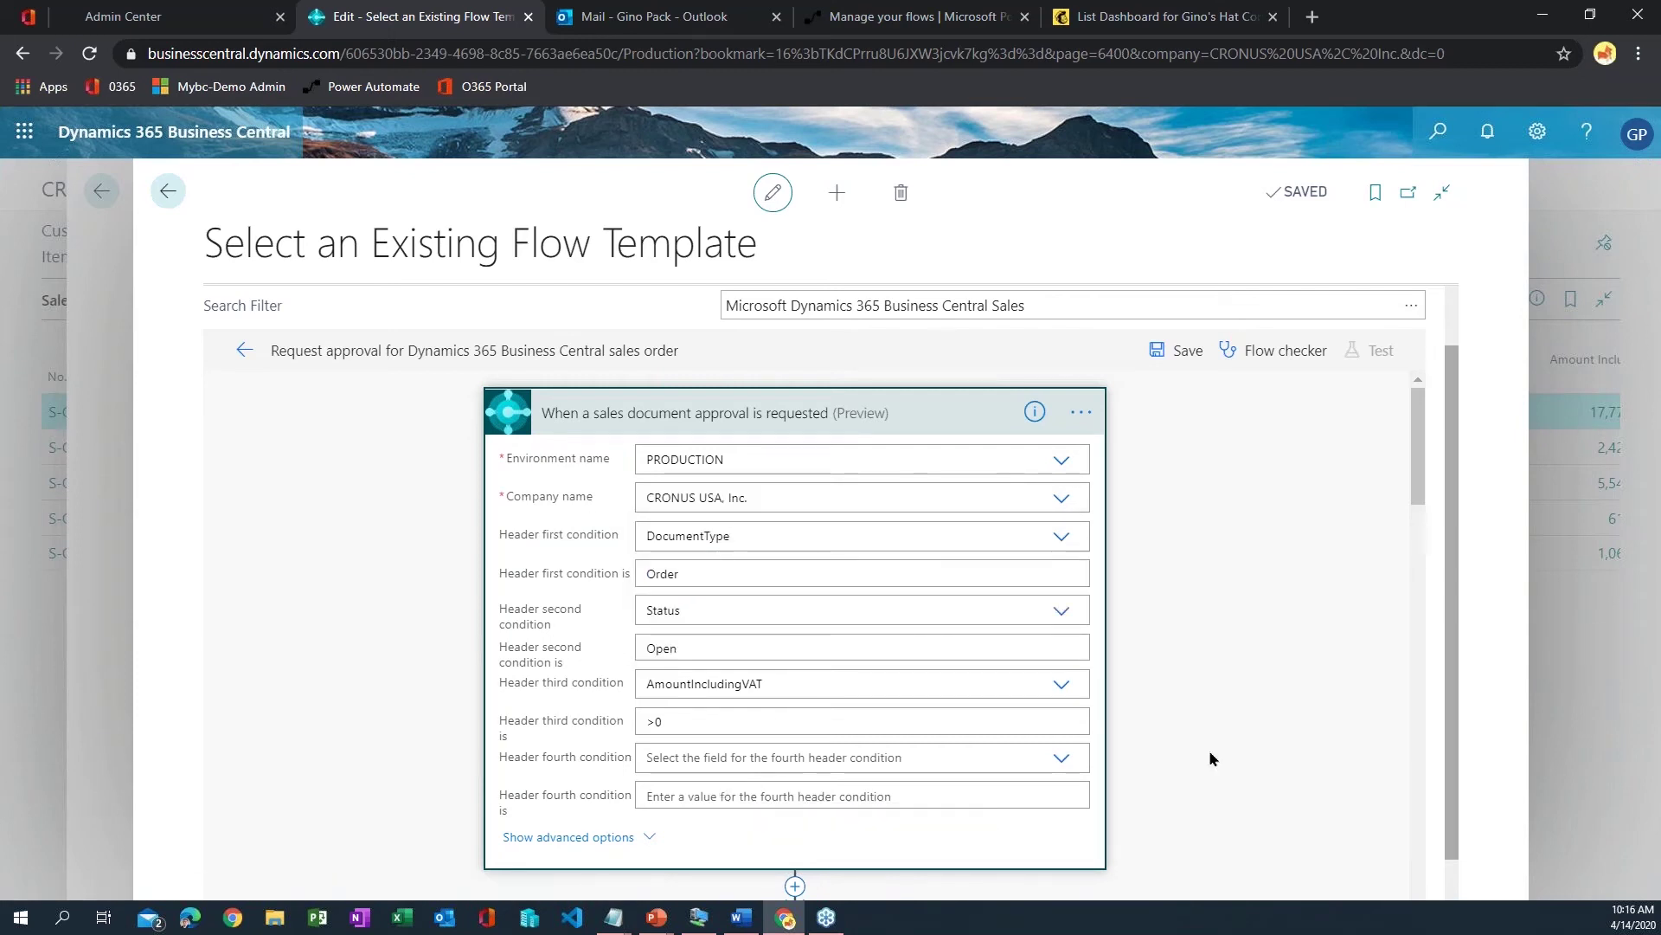
- Set the Get record step's Company name to CRONUS USA, Inc
scroll(1269, 626, "down", 5)
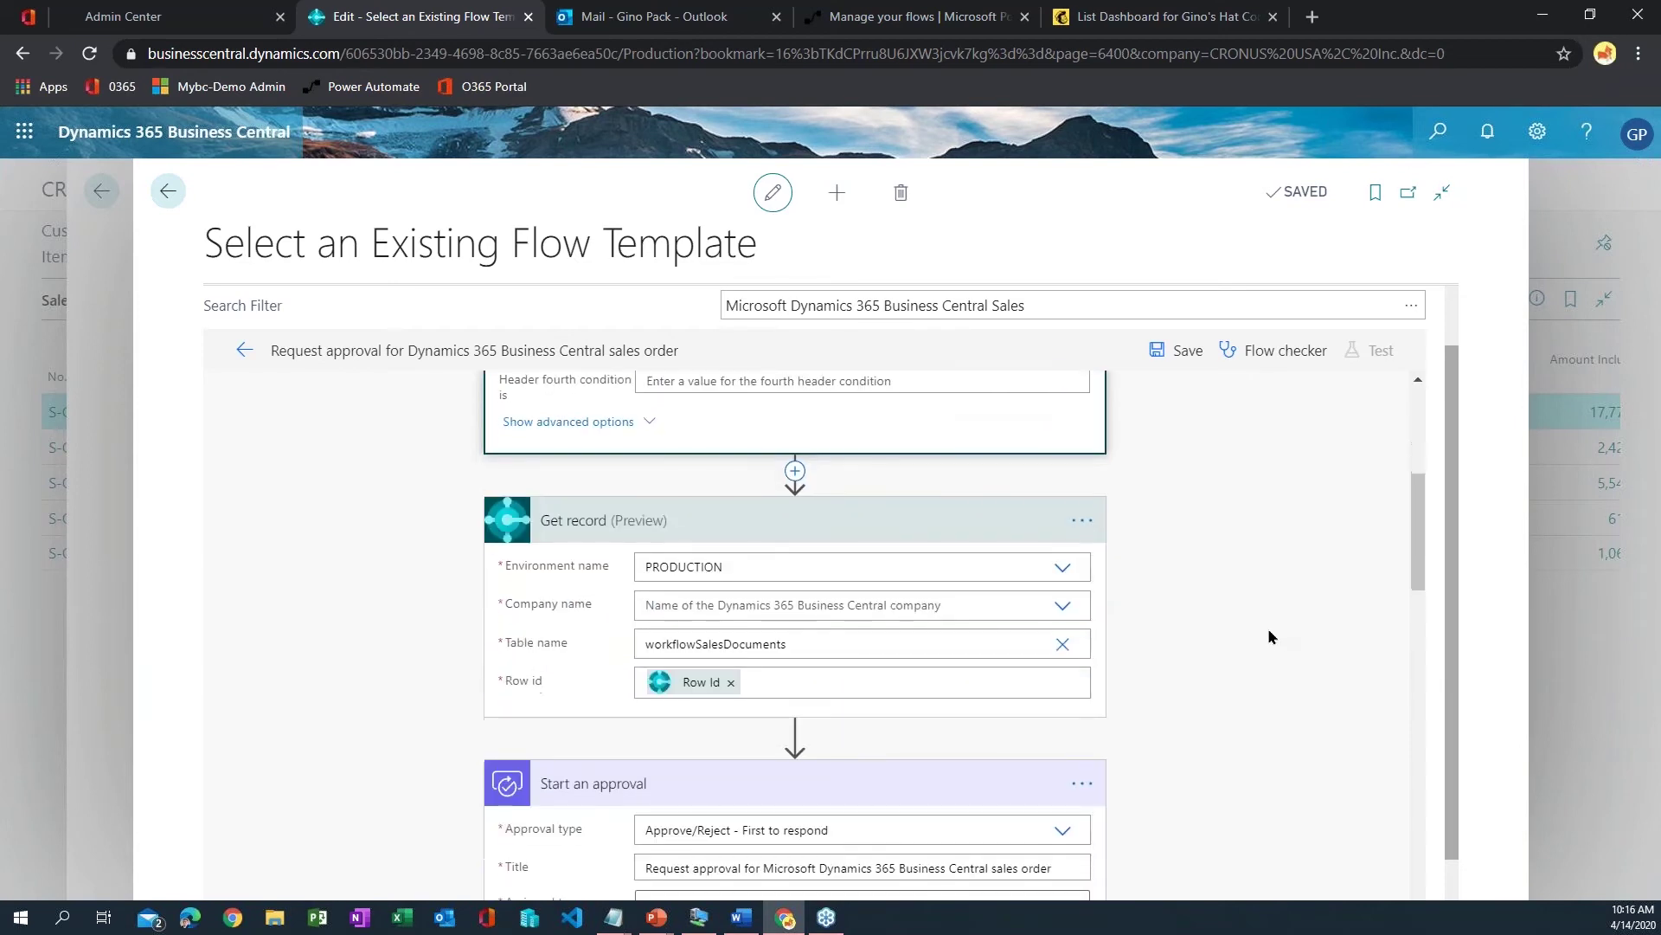
scroll(1269, 637, "down", 1)
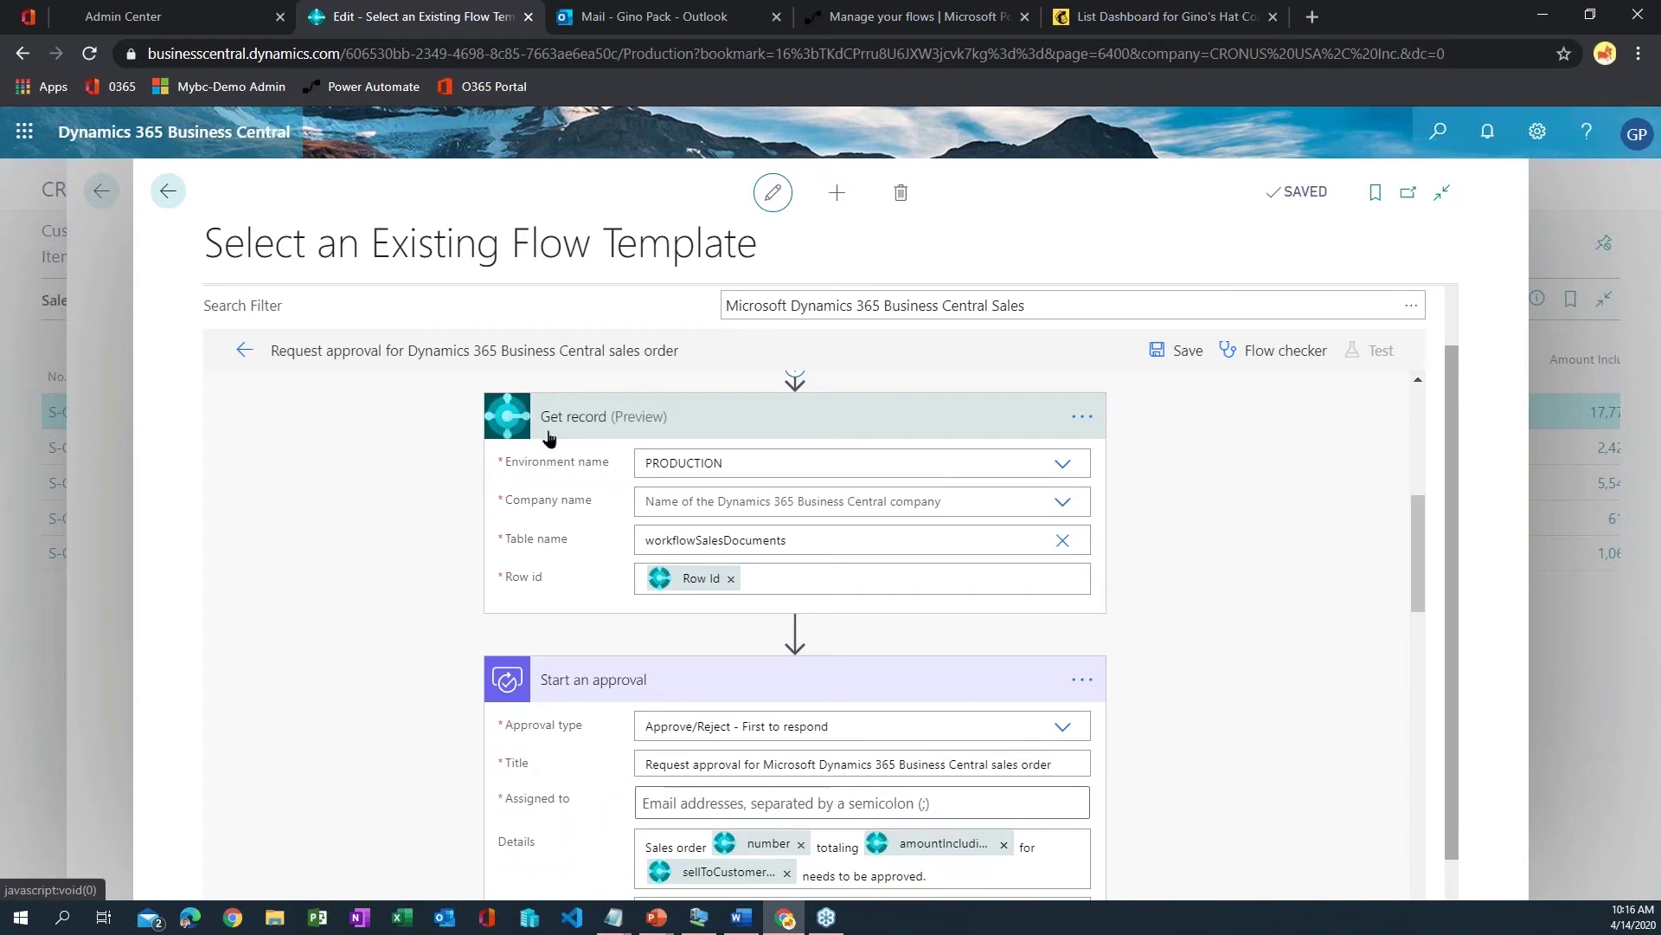
scroll(548, 437, "up", 5)
scroll(538, 490, "down", 4)
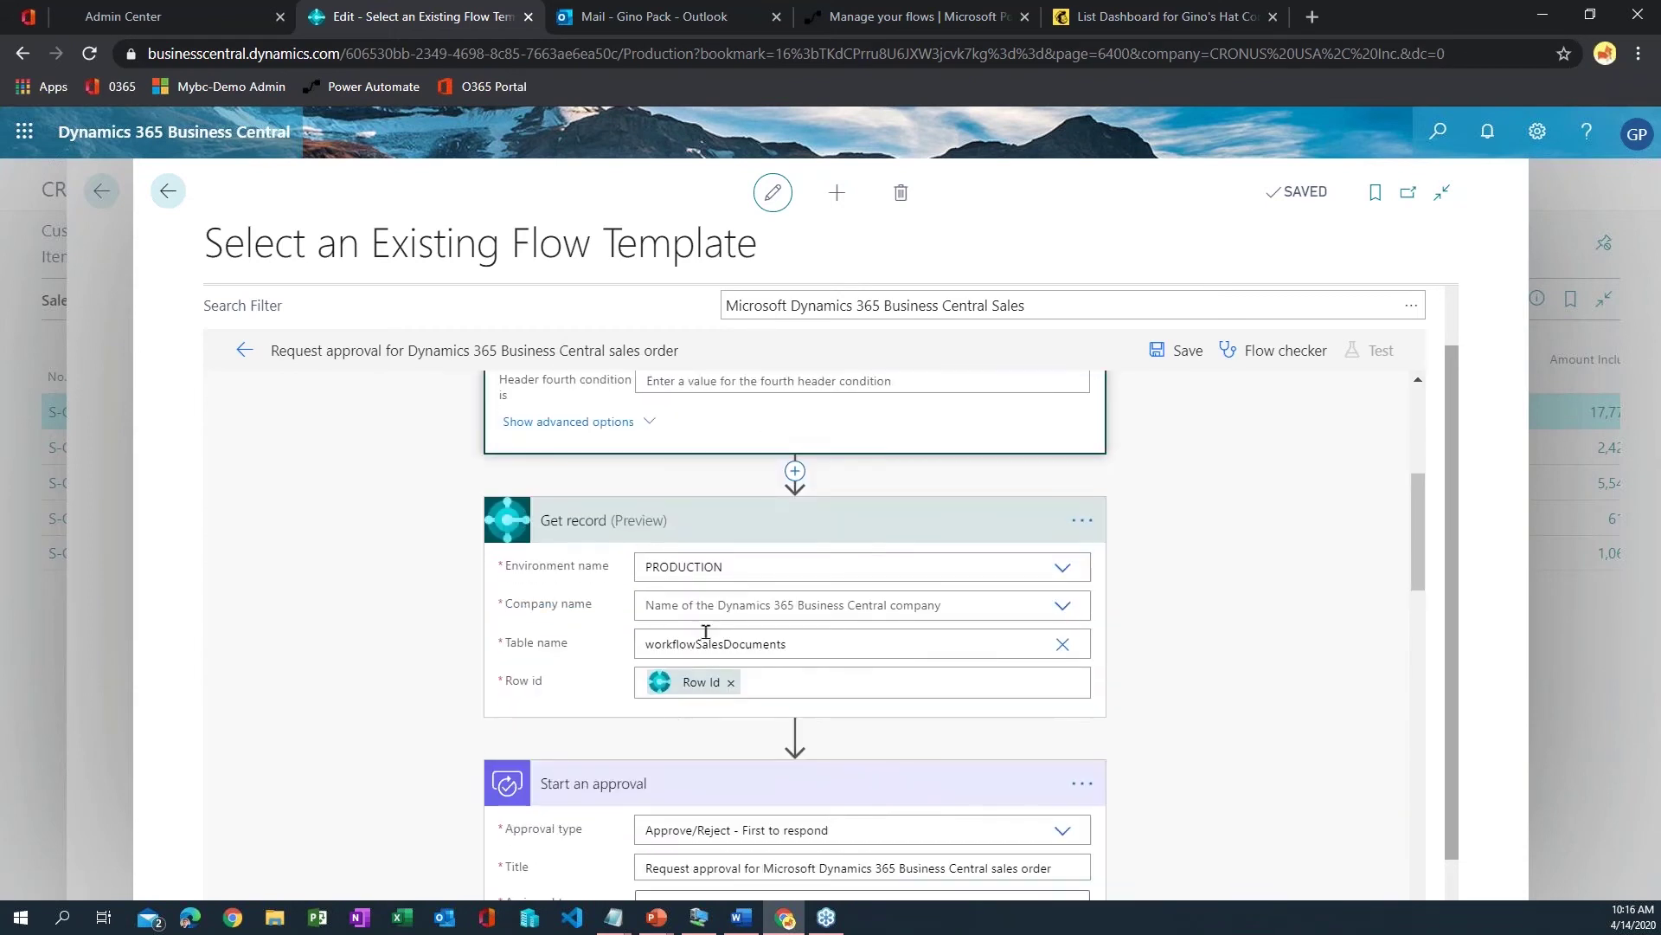
left_click(1079, 608)
left_click(762, 632)
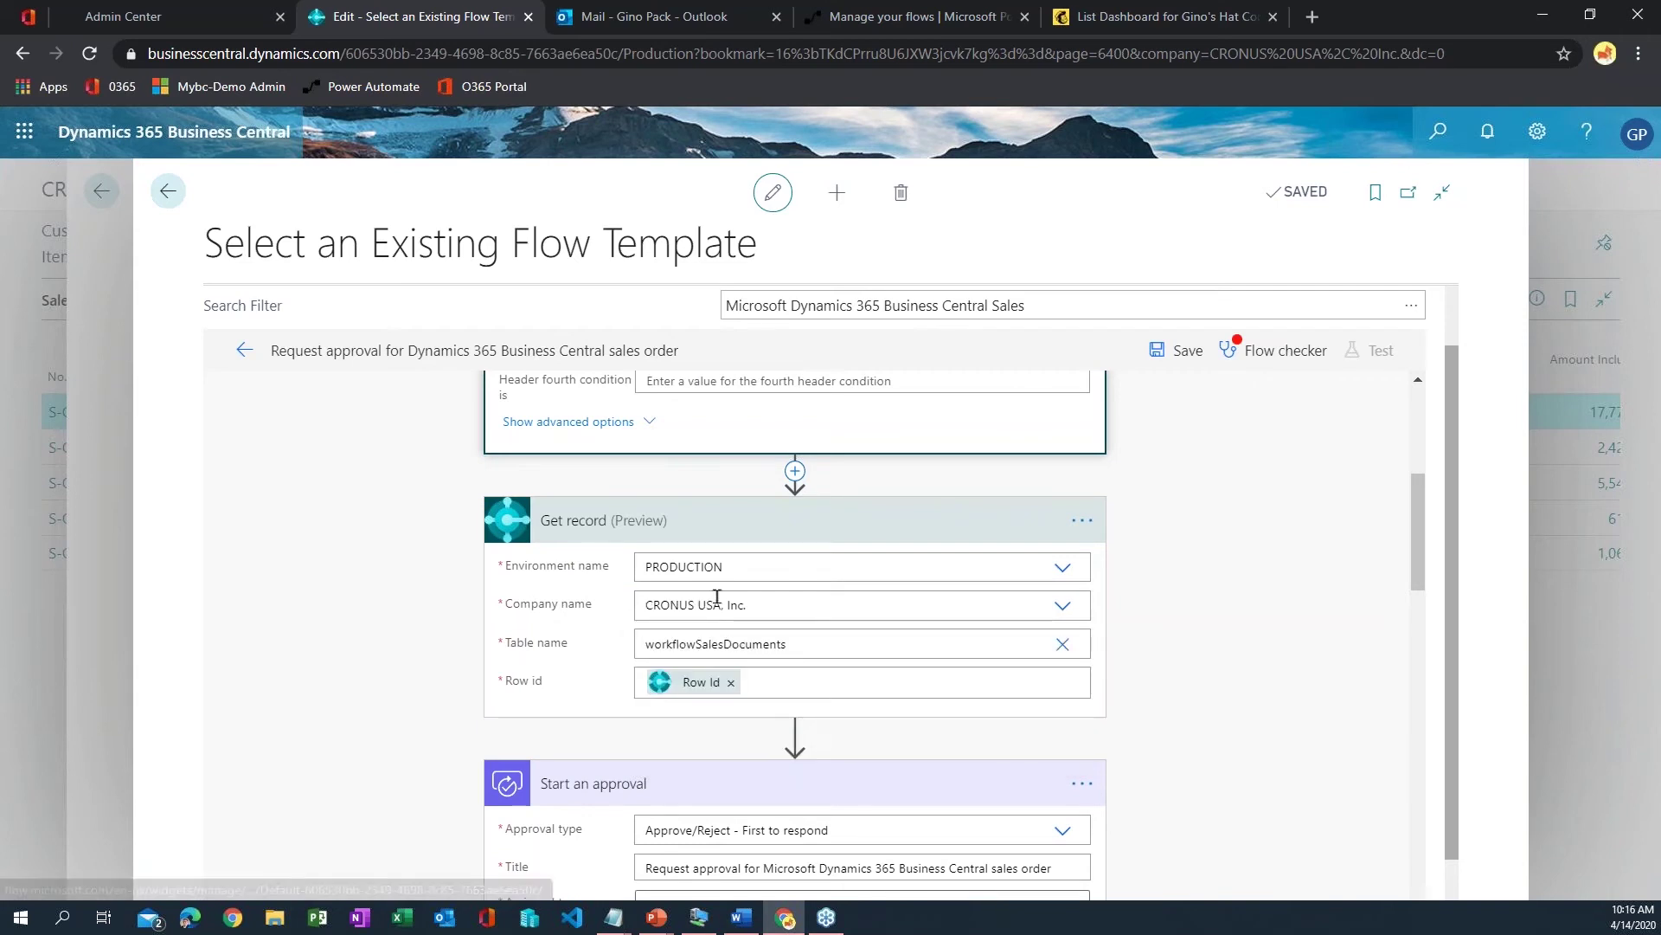
- Show the Start an approval step's Approval type options, with Approve/Reject - First to respond selected
scroll(839, 710, "down", 3)
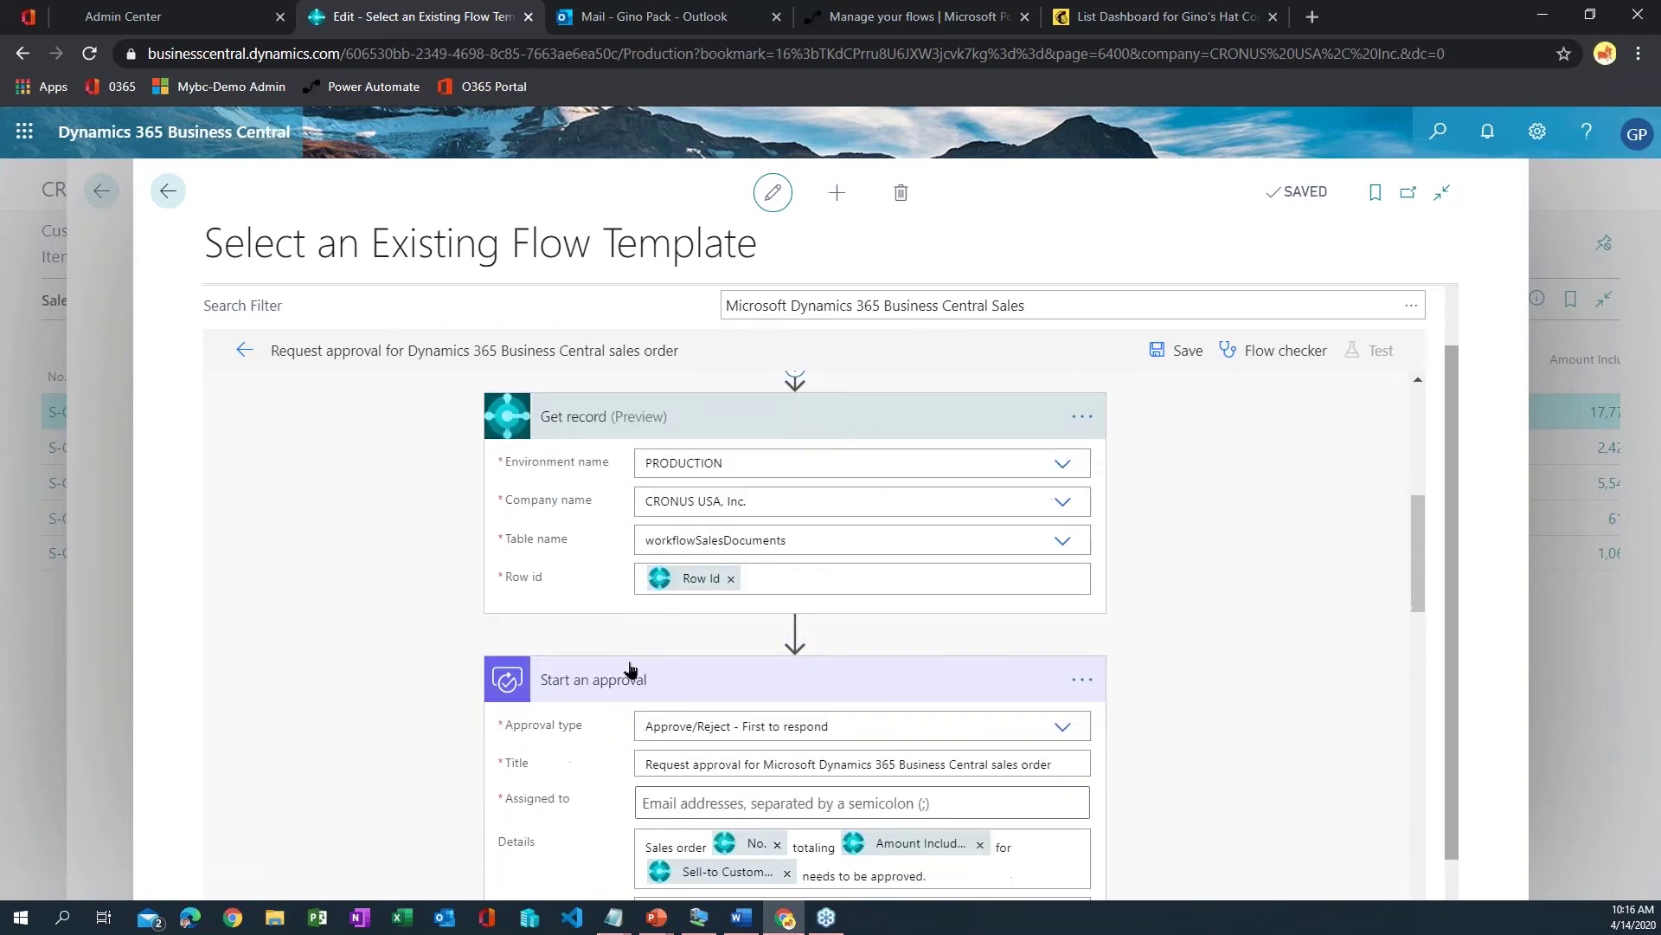
scroll(563, 518, "down", 1)
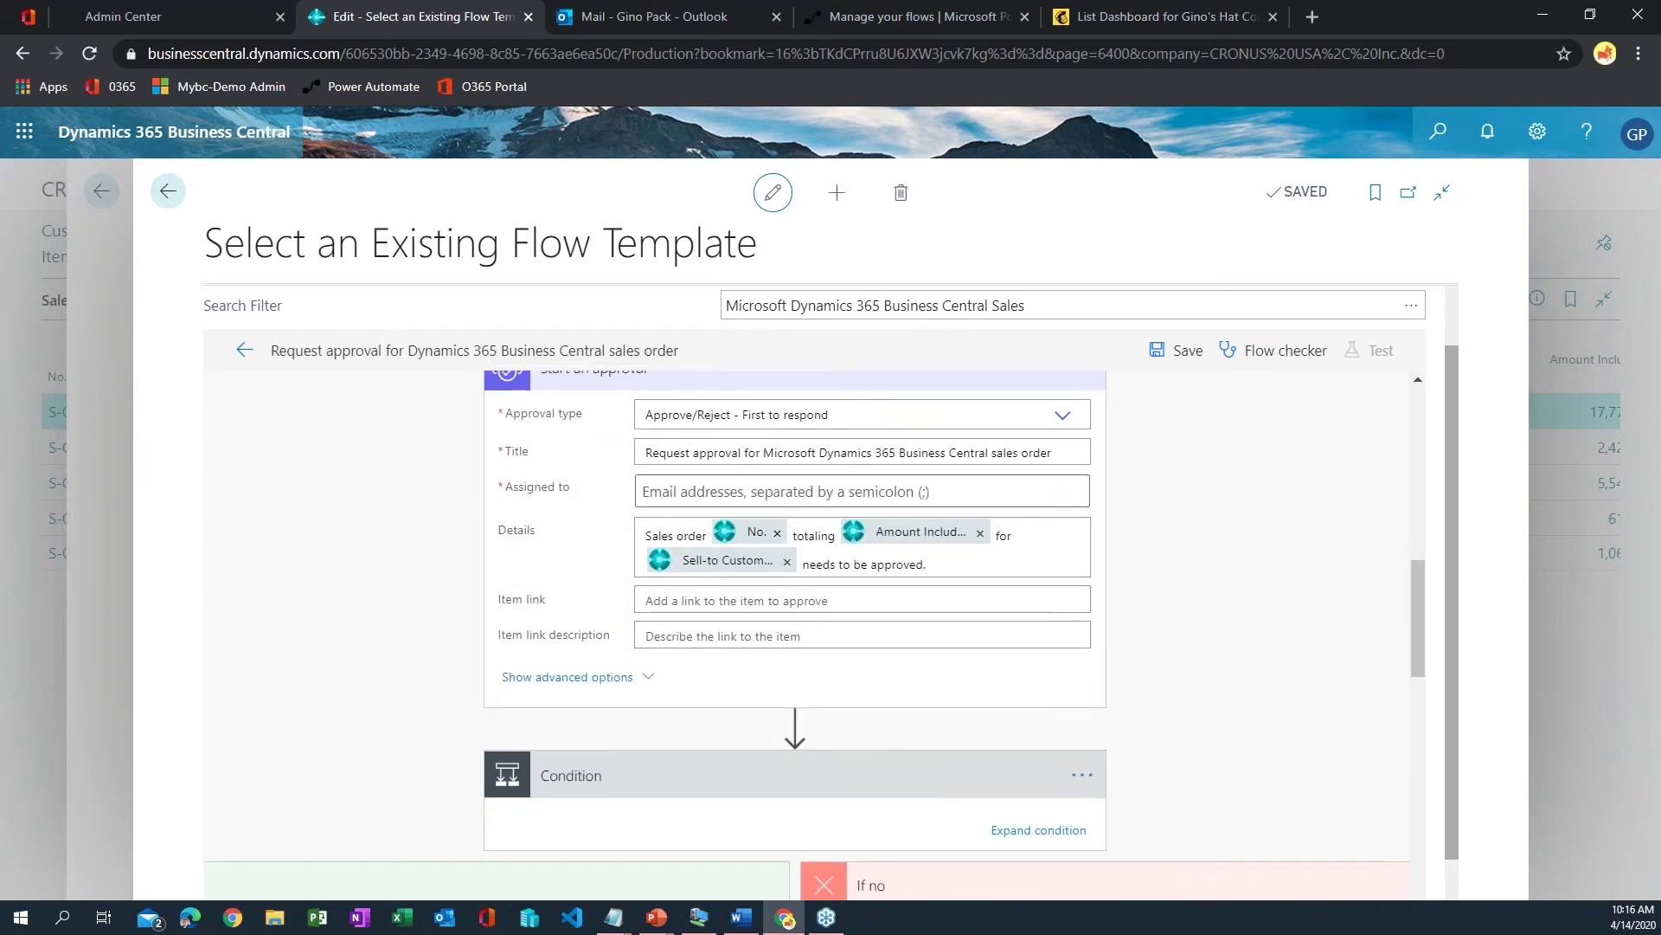
scroll(675, 606, "up", 1)
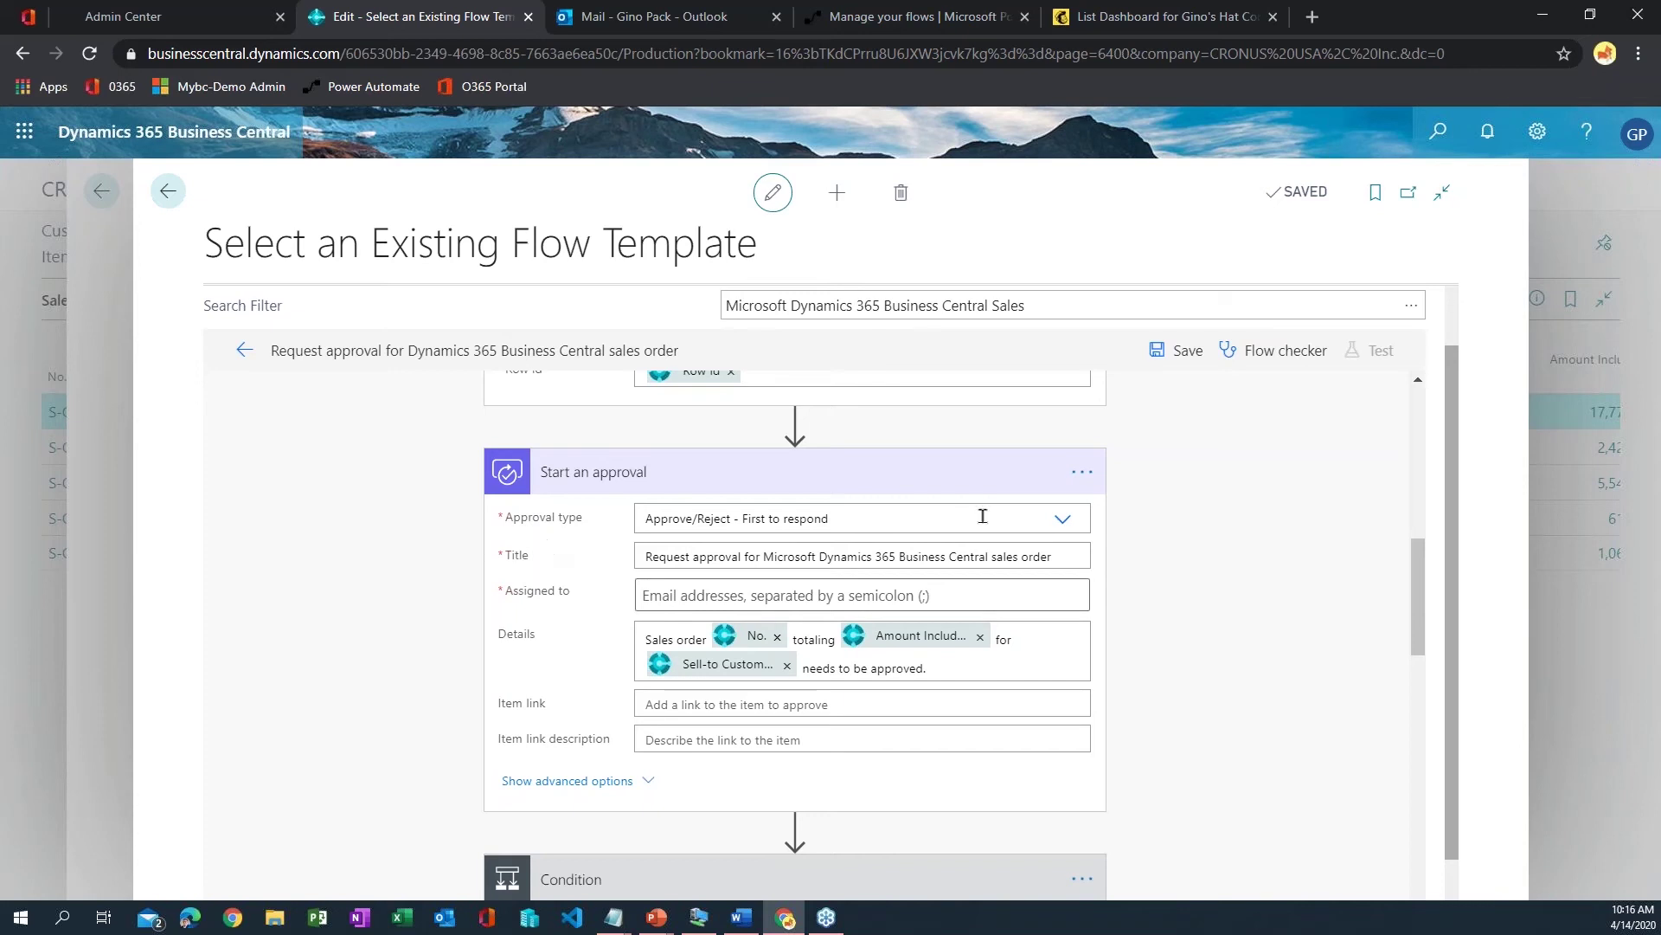
left_click(1062, 518)
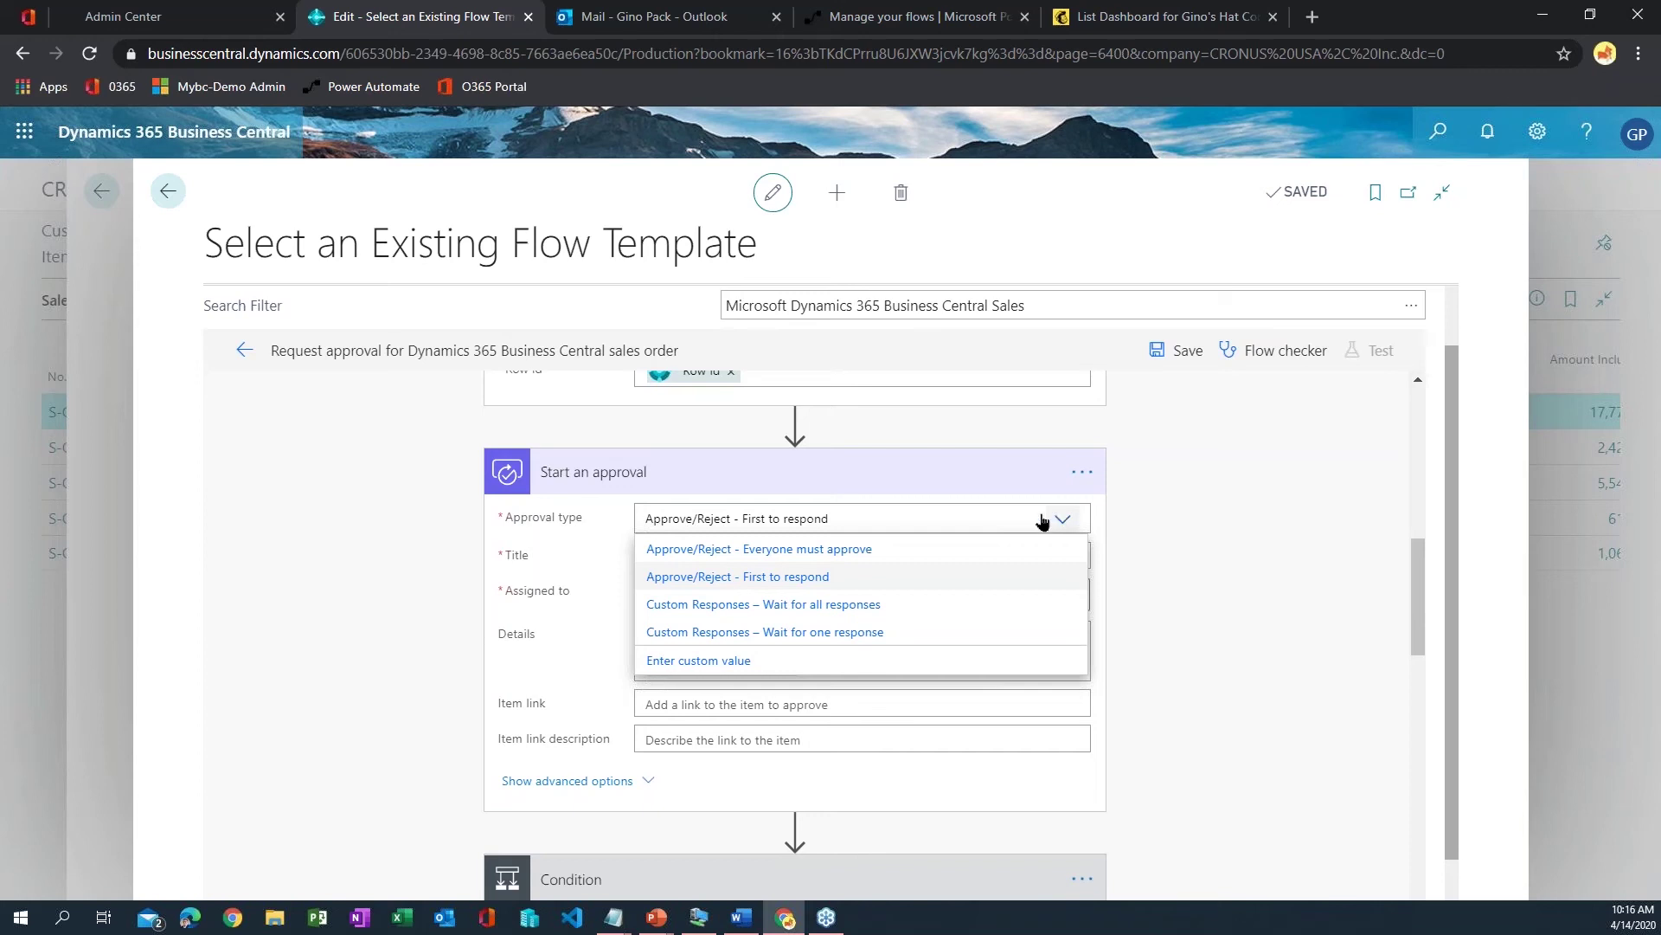
- Keep Approve/Reject - First to respond and assign the approval to the suggested person
left_click(698, 587)
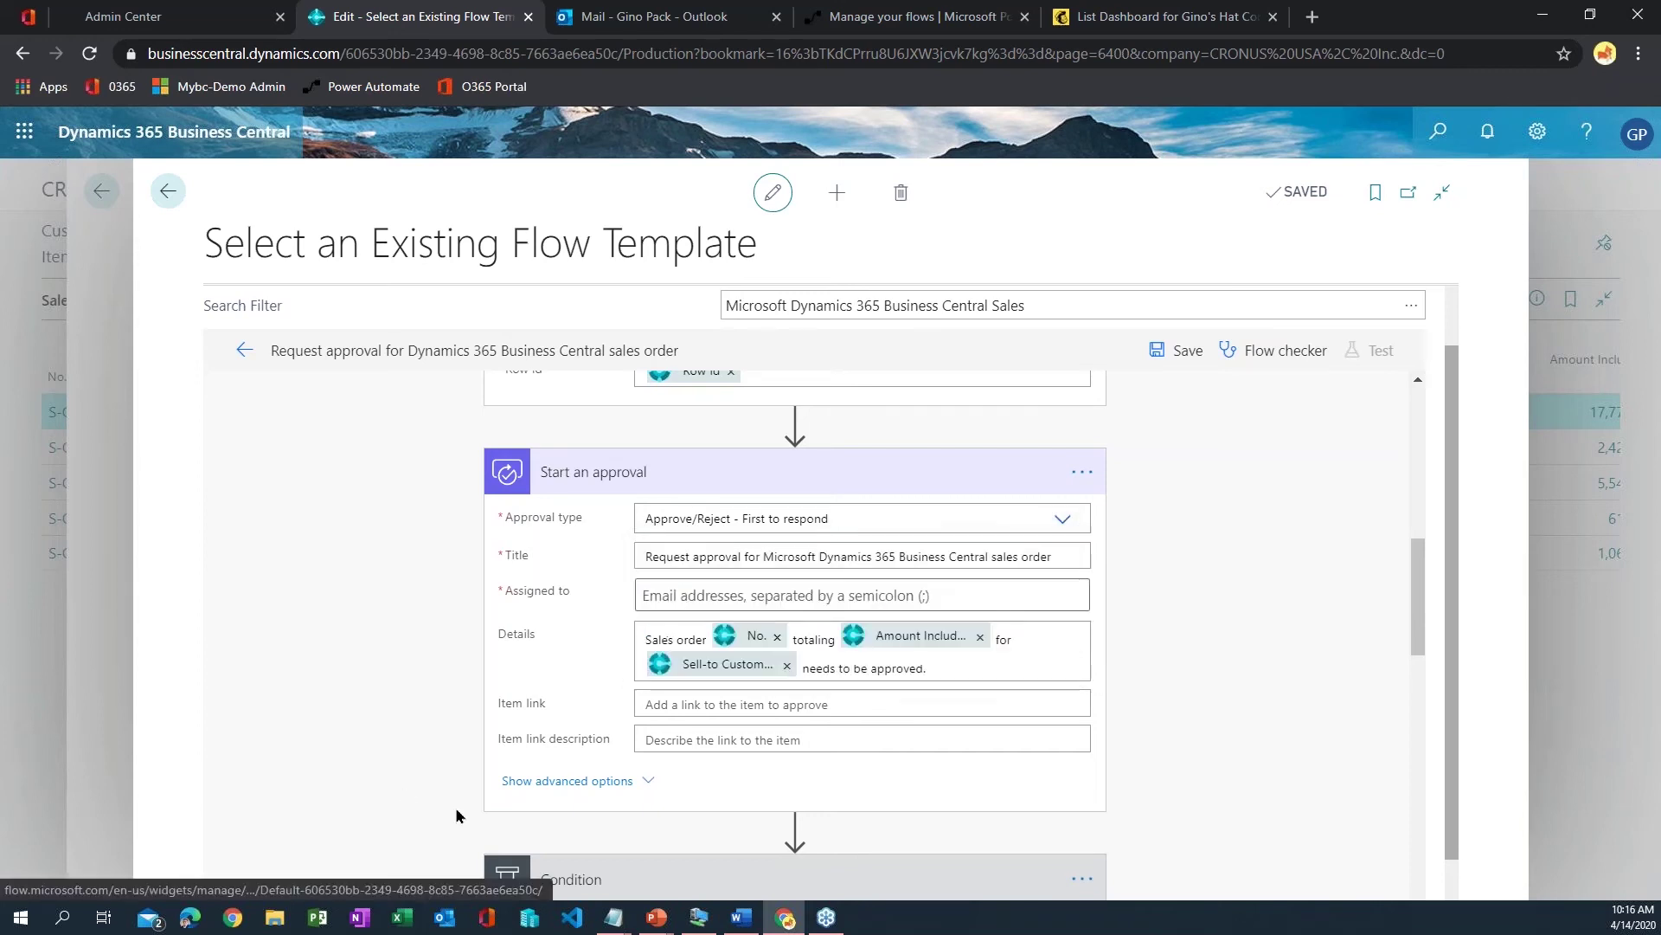
scroll(614, 569, "down", 2)
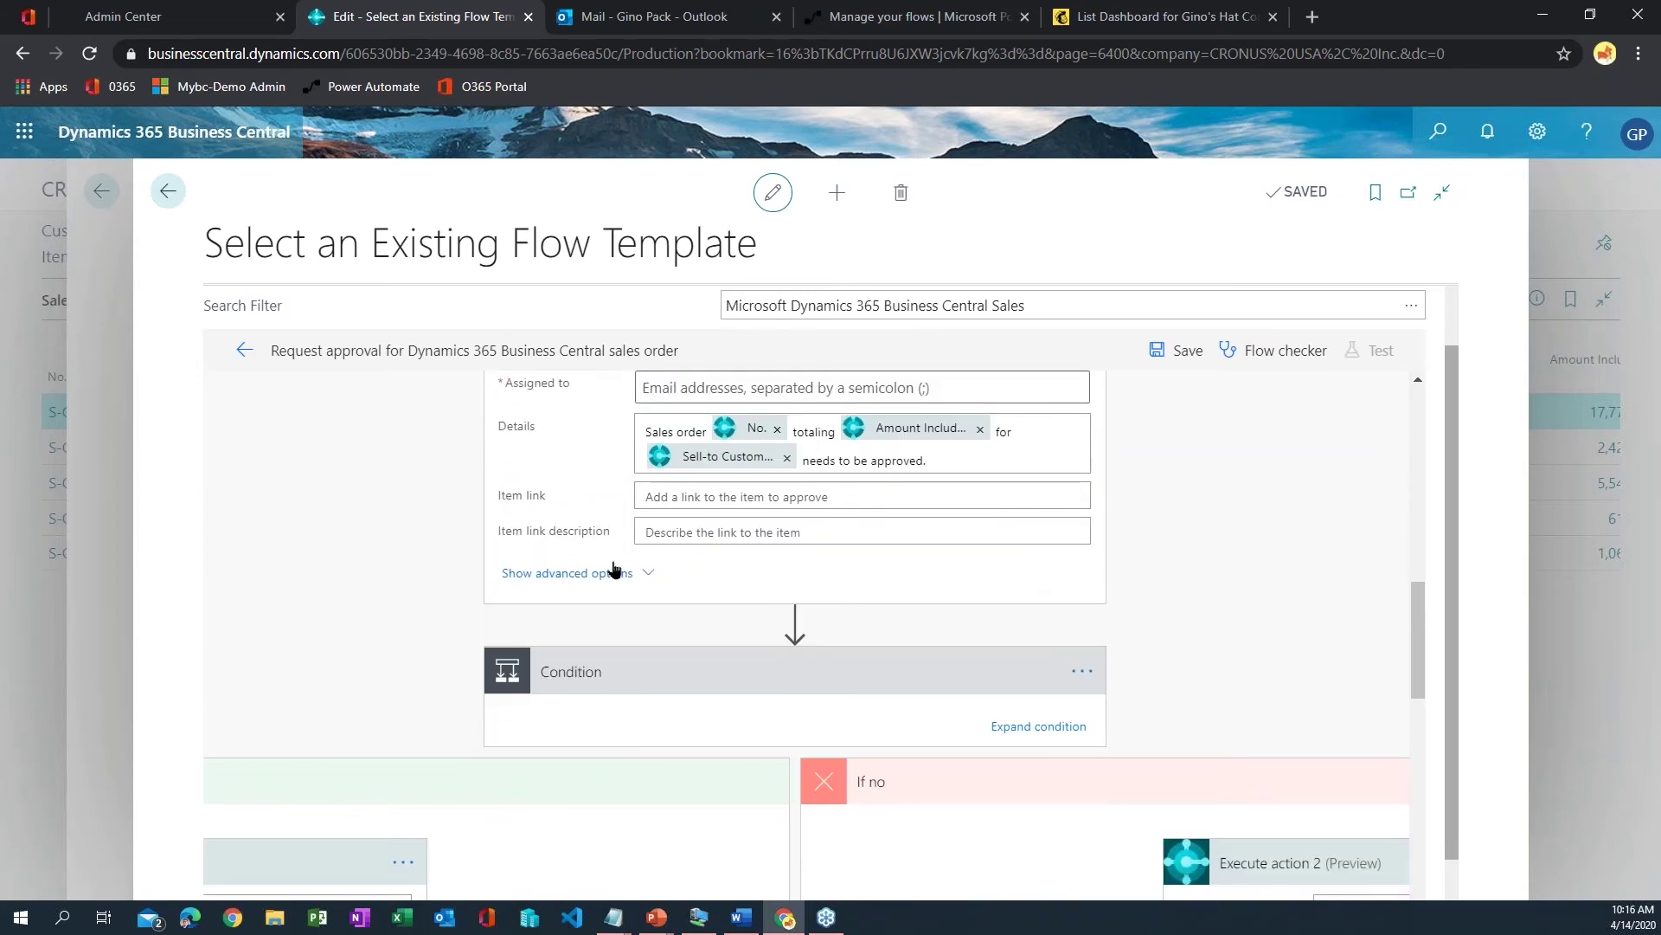
scroll(615, 569, "up", 1)
left_click(693, 490)
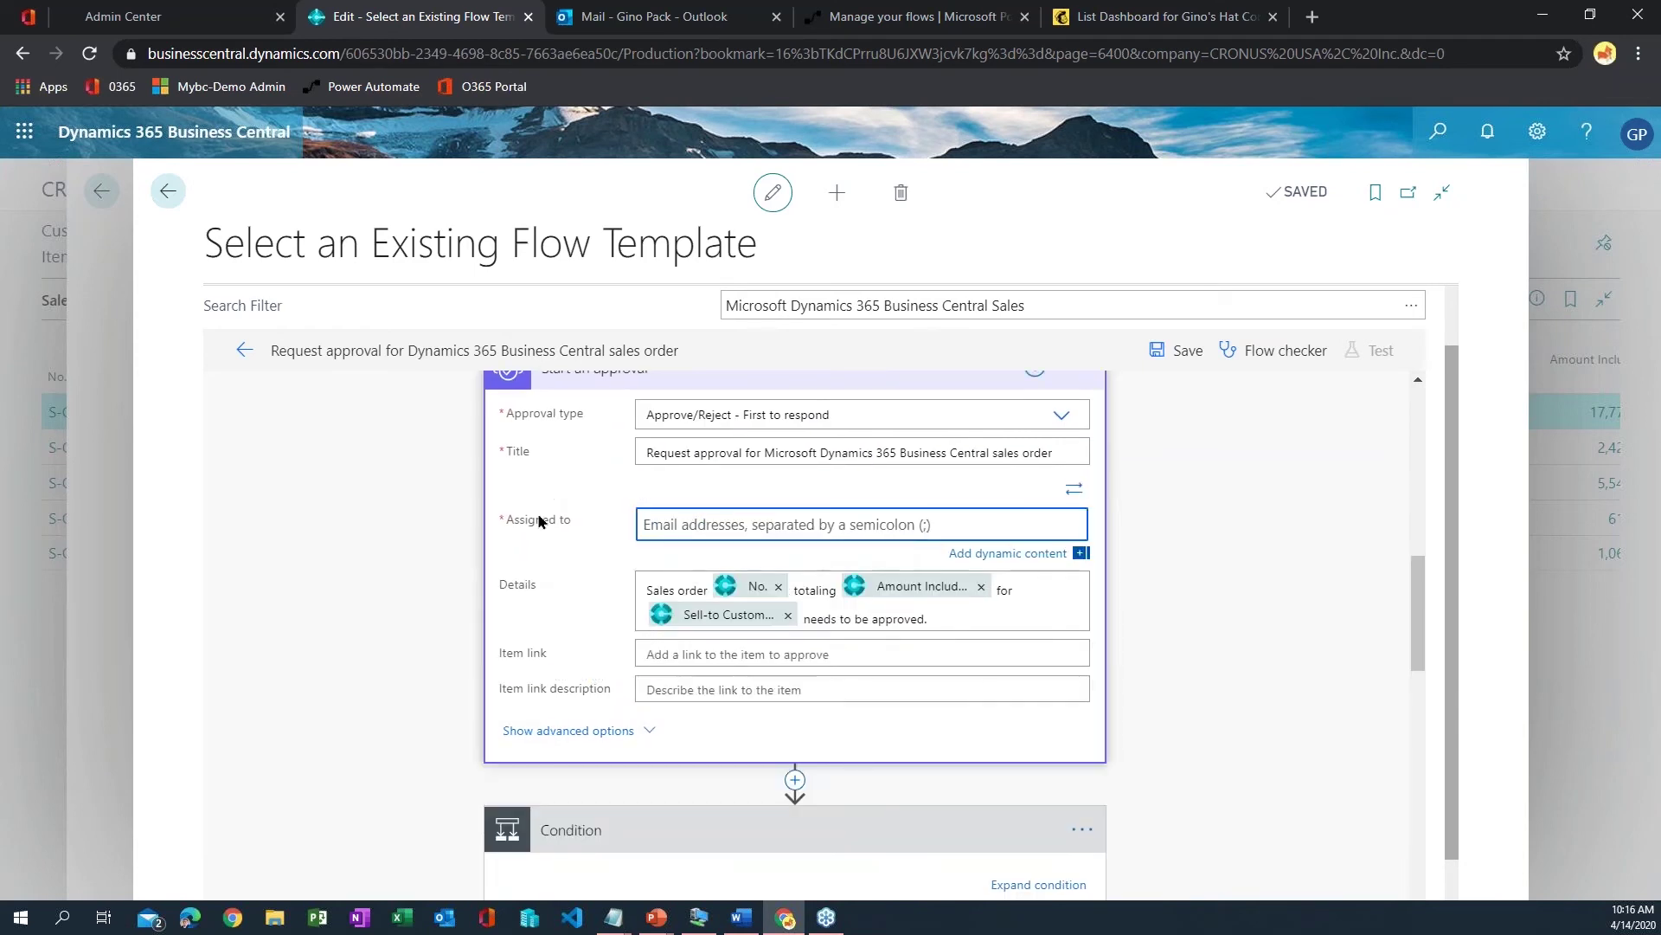
scroll(826, 531, "up", 1)
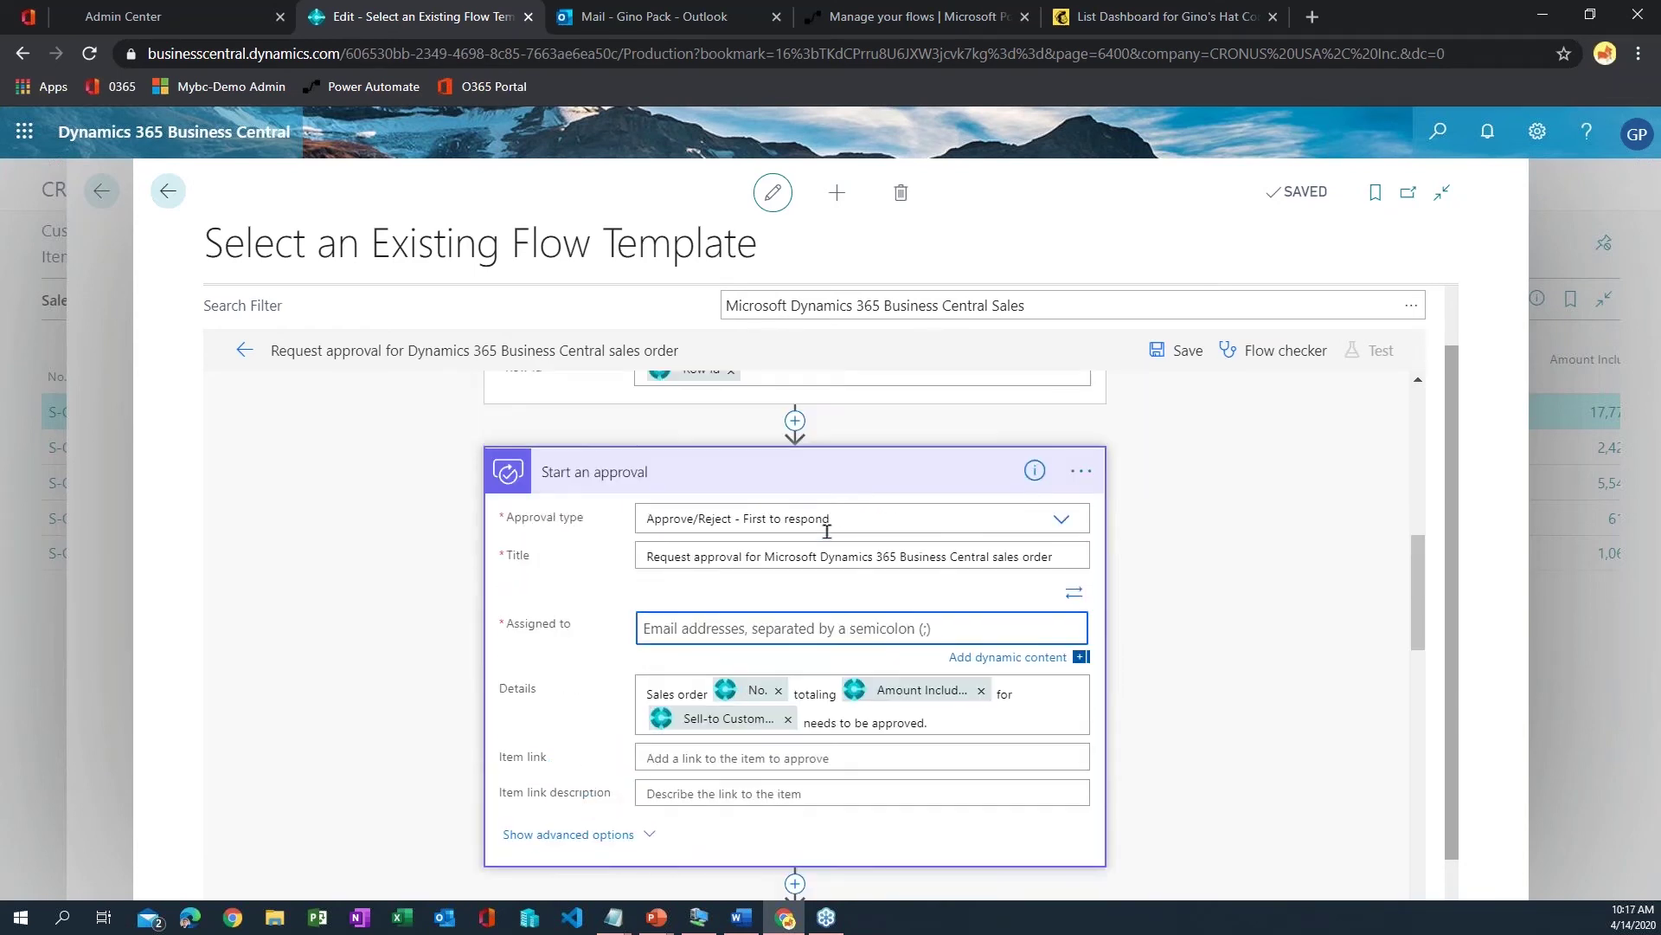
left_click(858, 629)
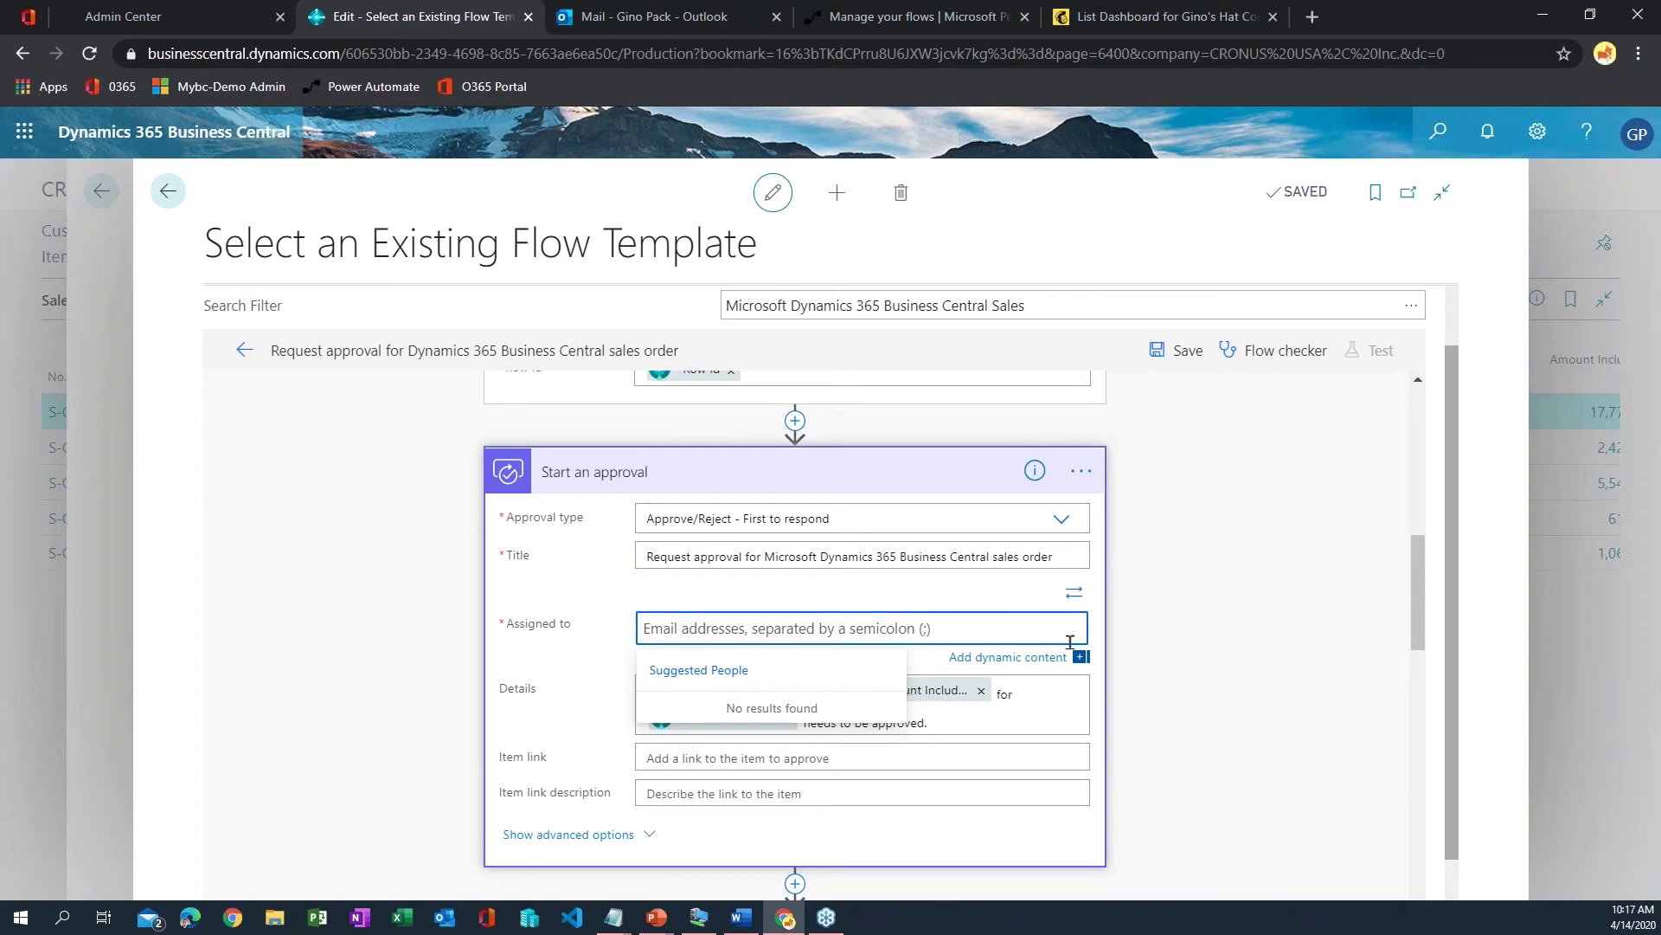
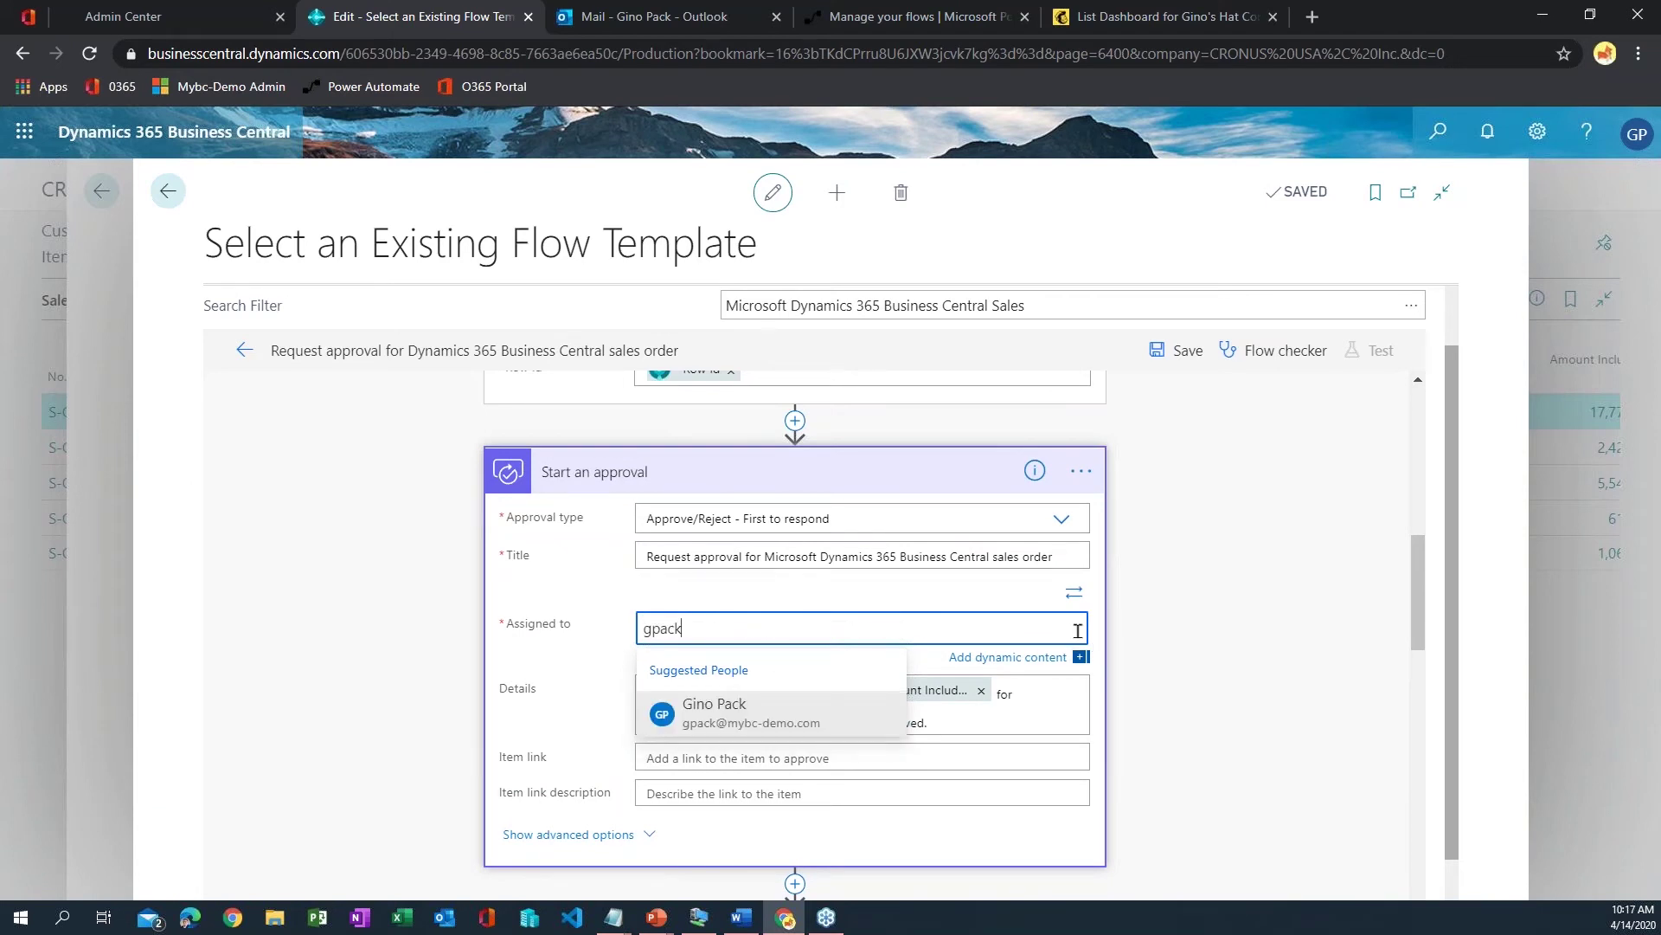
left_click(727, 712)
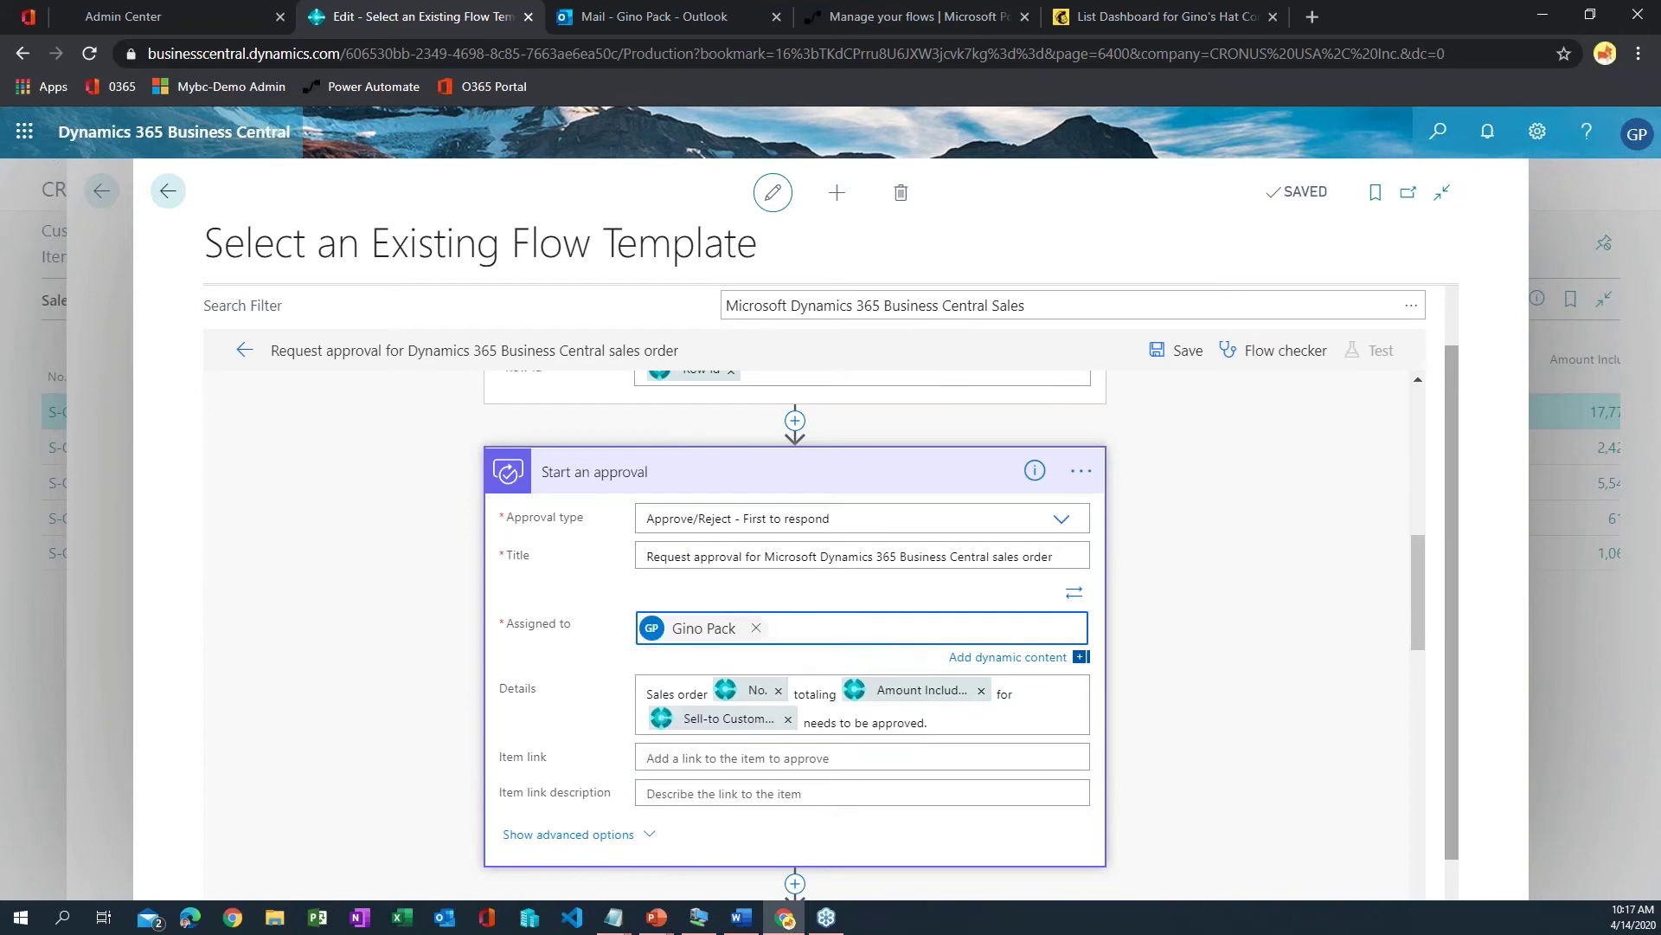
- In the approval's advanced options, set Enable notifications to Yes
scroll(1143, 788, "down", 1)
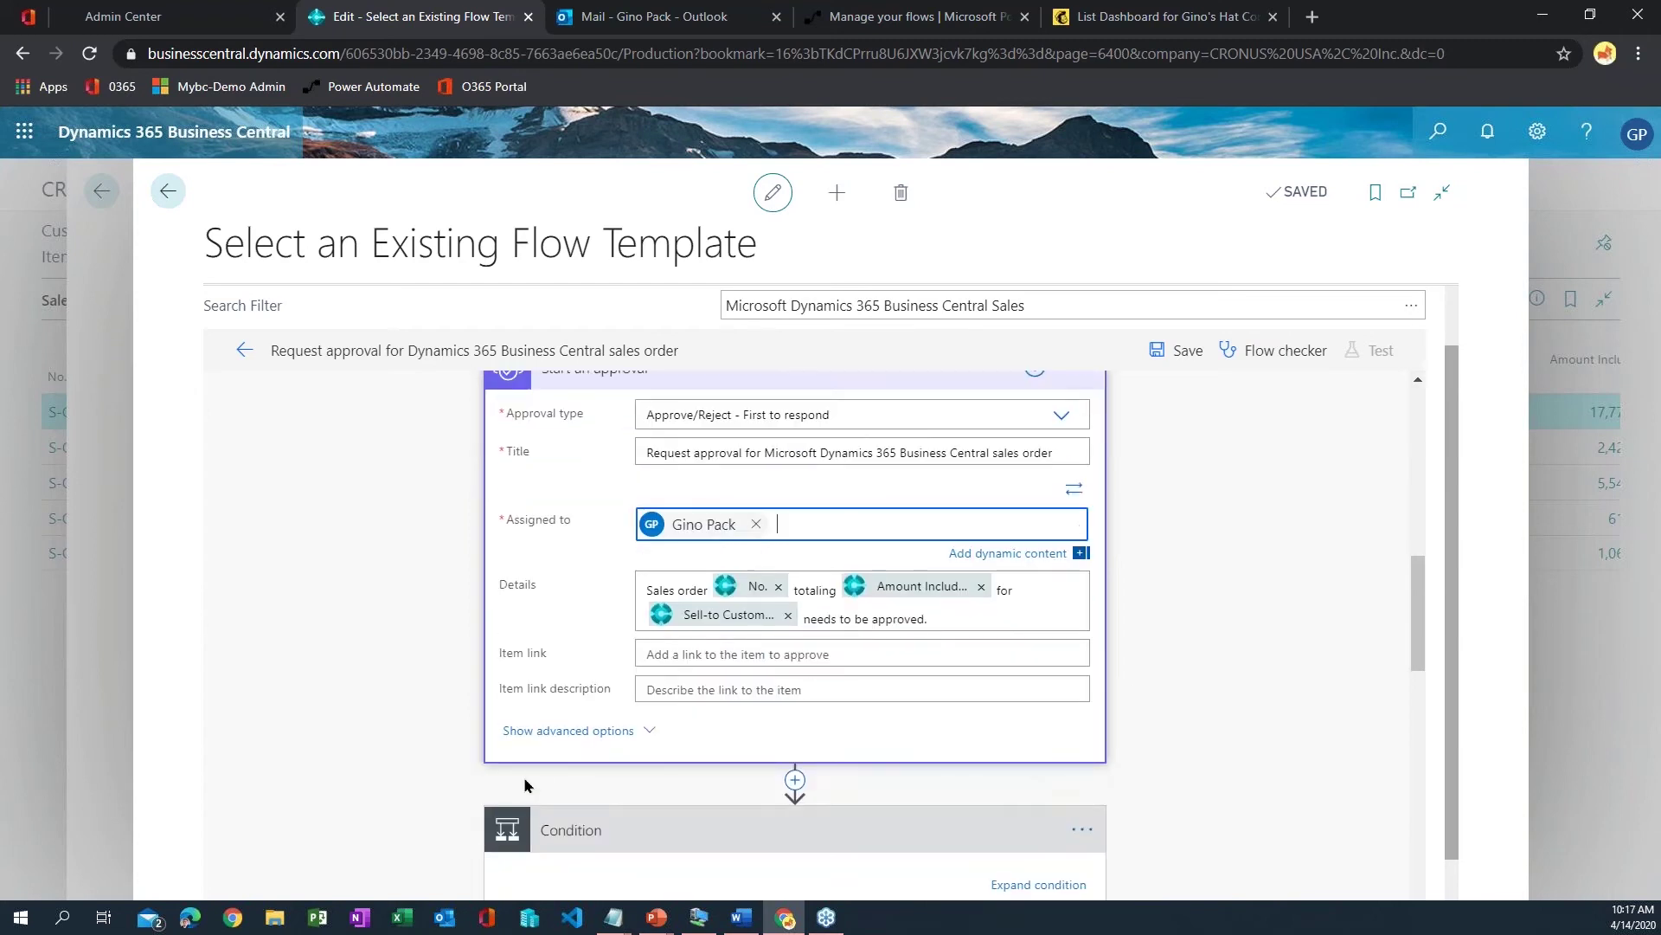
left_click(608, 741)
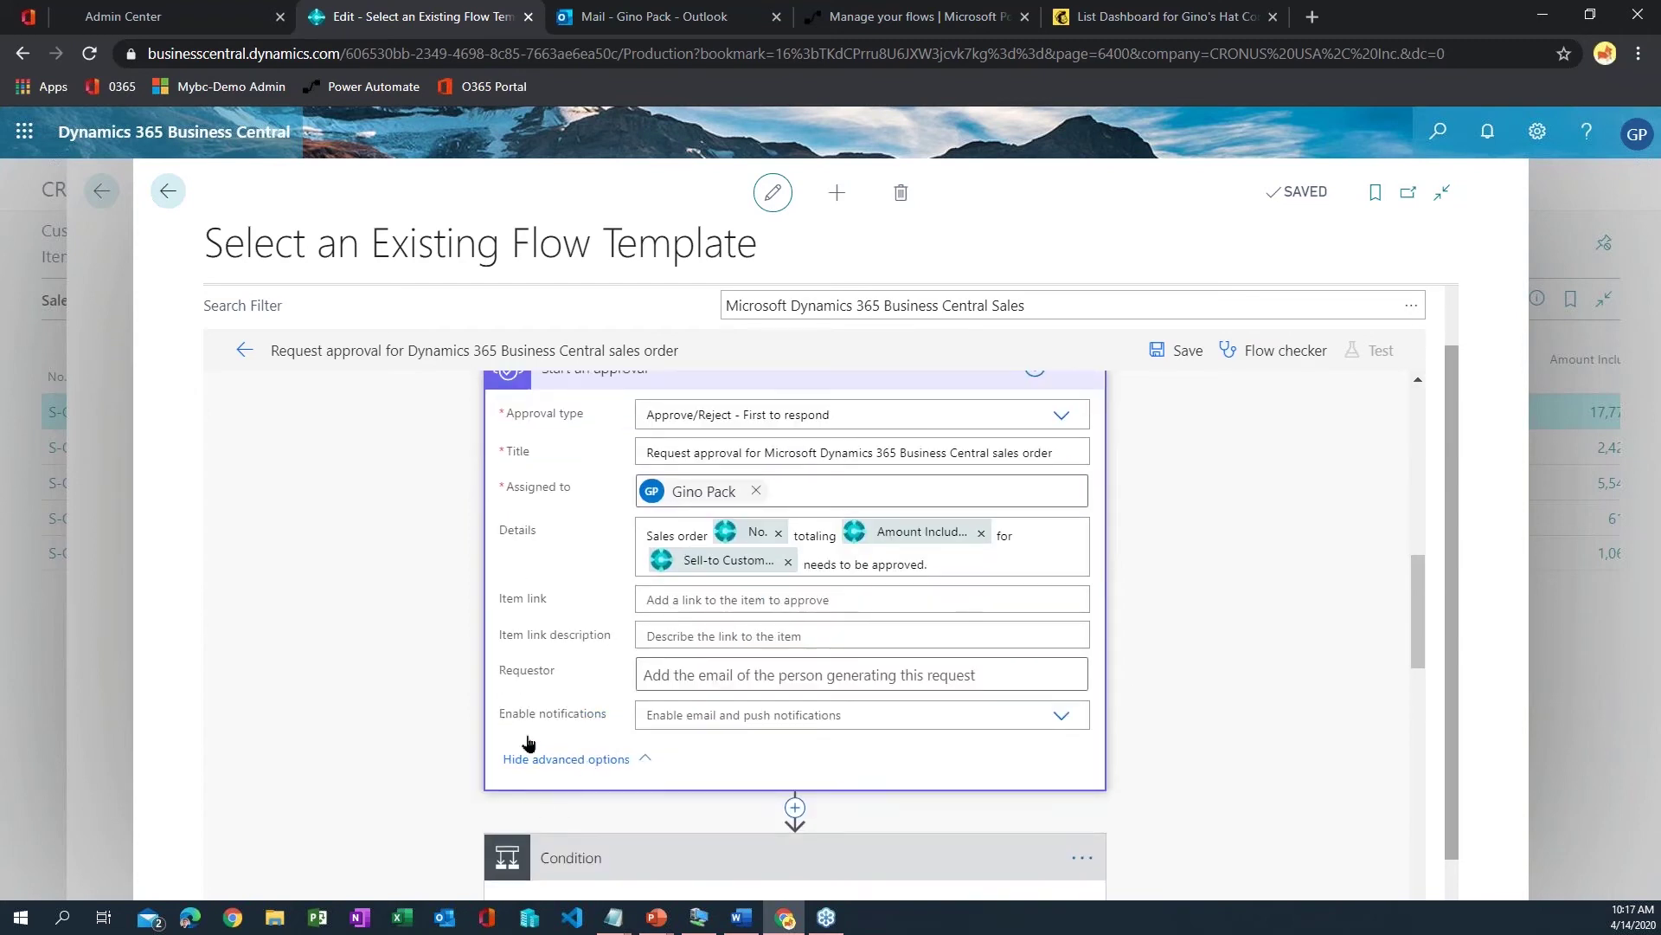
left_click(742, 714)
left_click(735, 755)
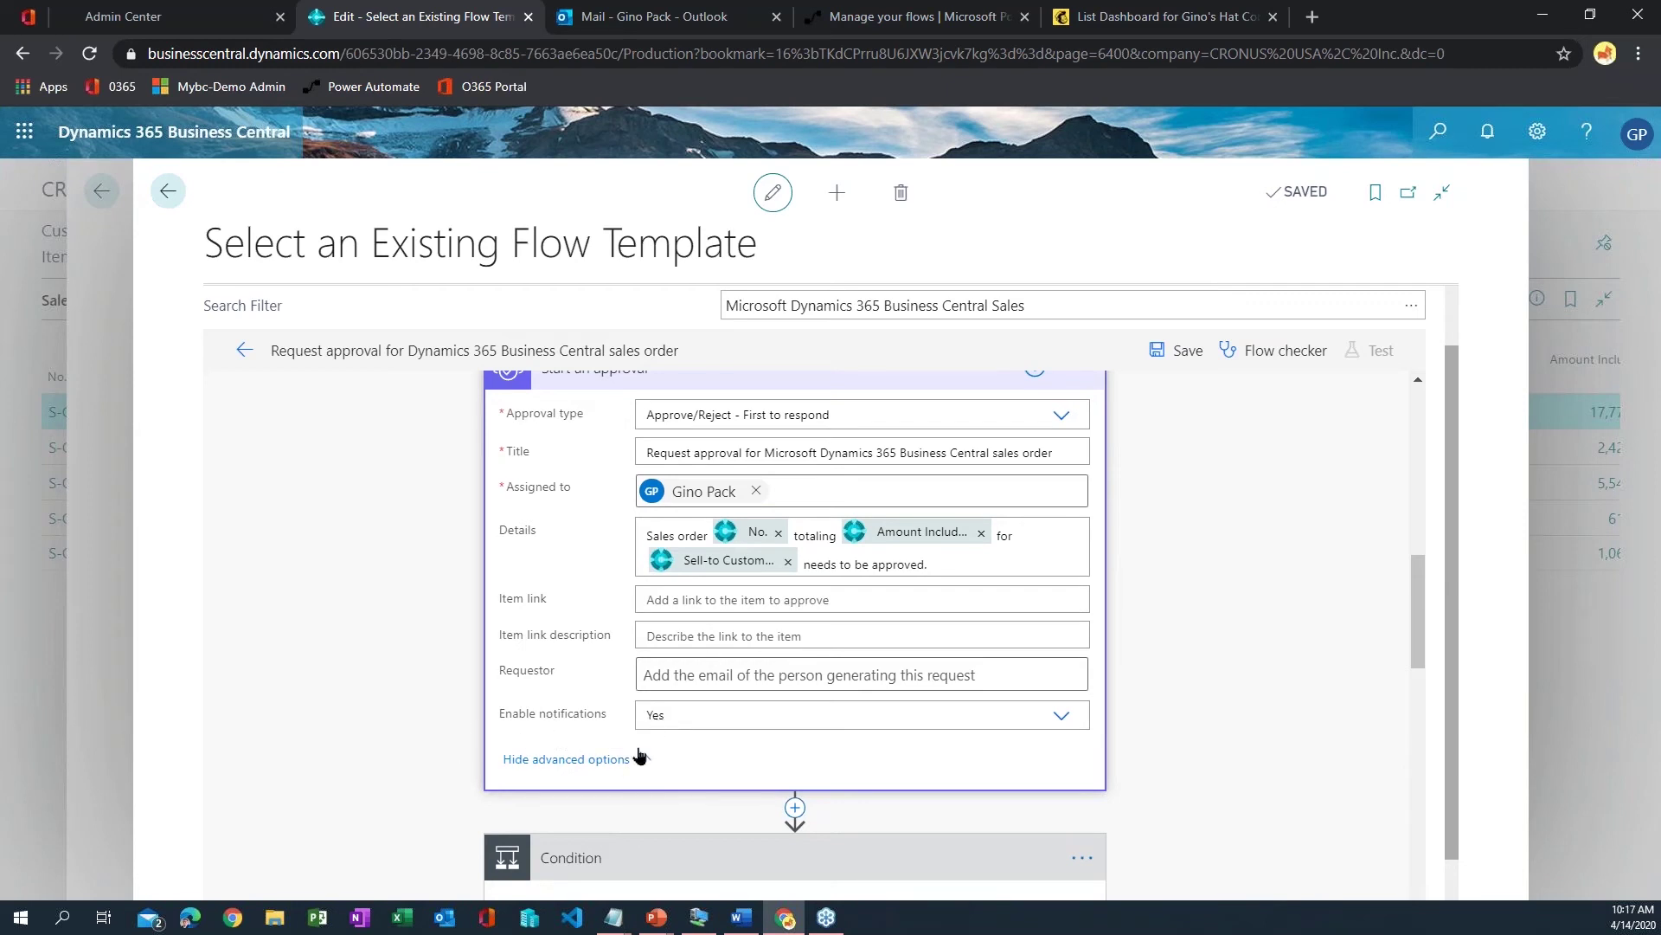
- Set the Requestor to the Requested By User Email dynamic value
left_click(704, 676)
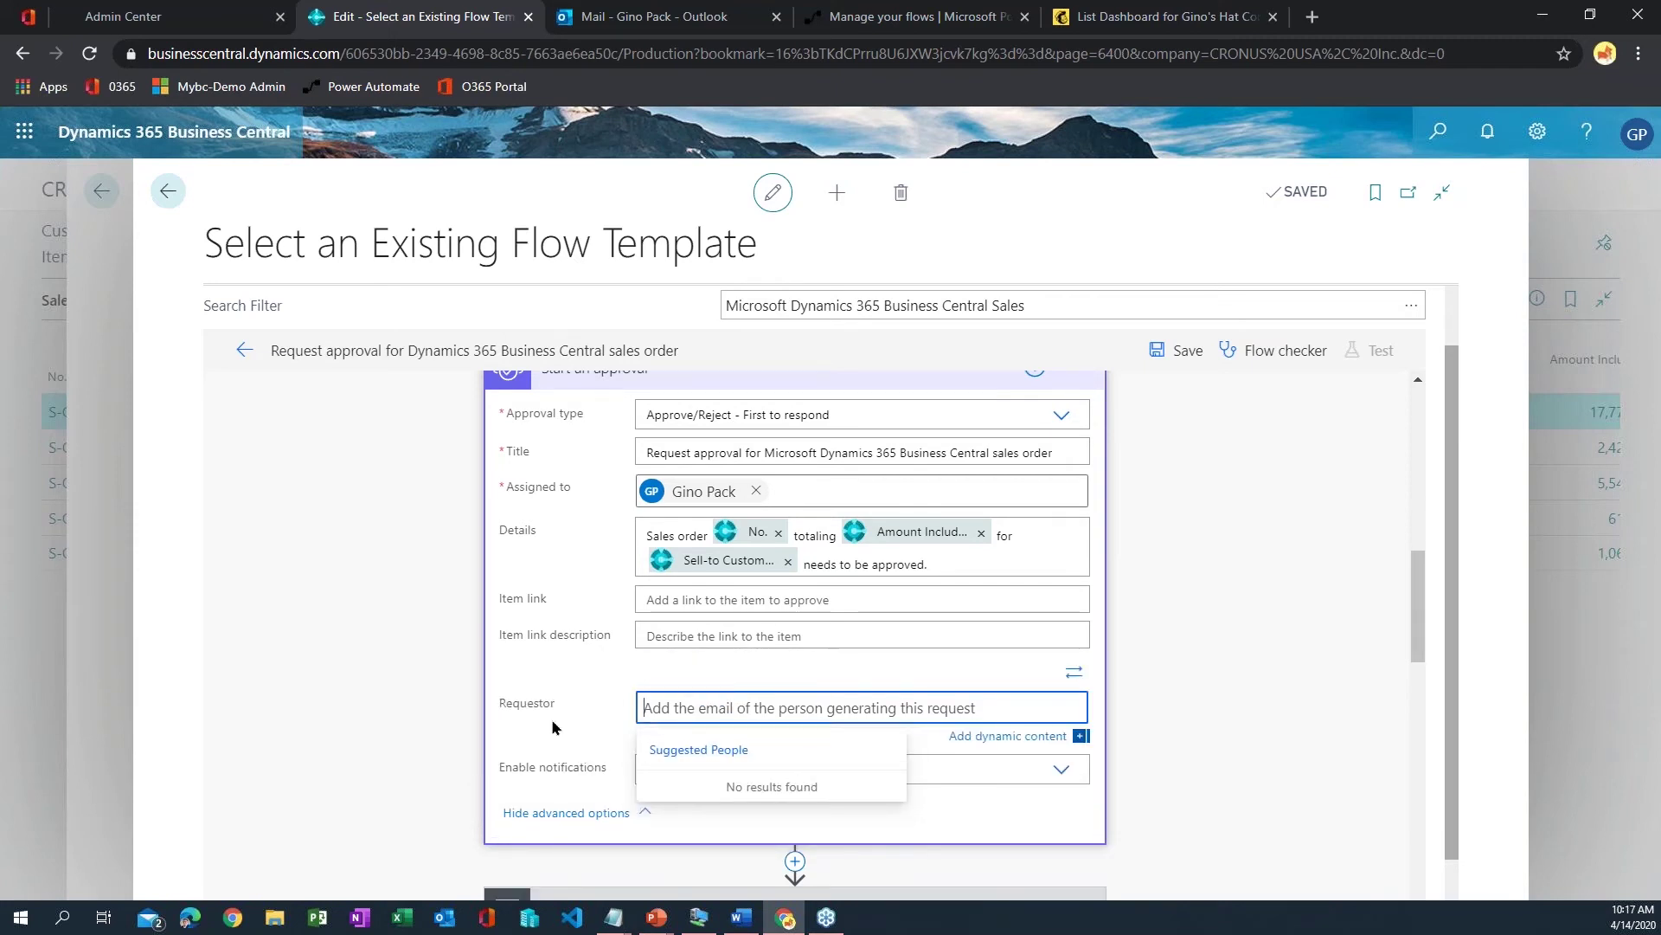
left_click(1013, 741)
scroll(1321, 644, "down", 3)
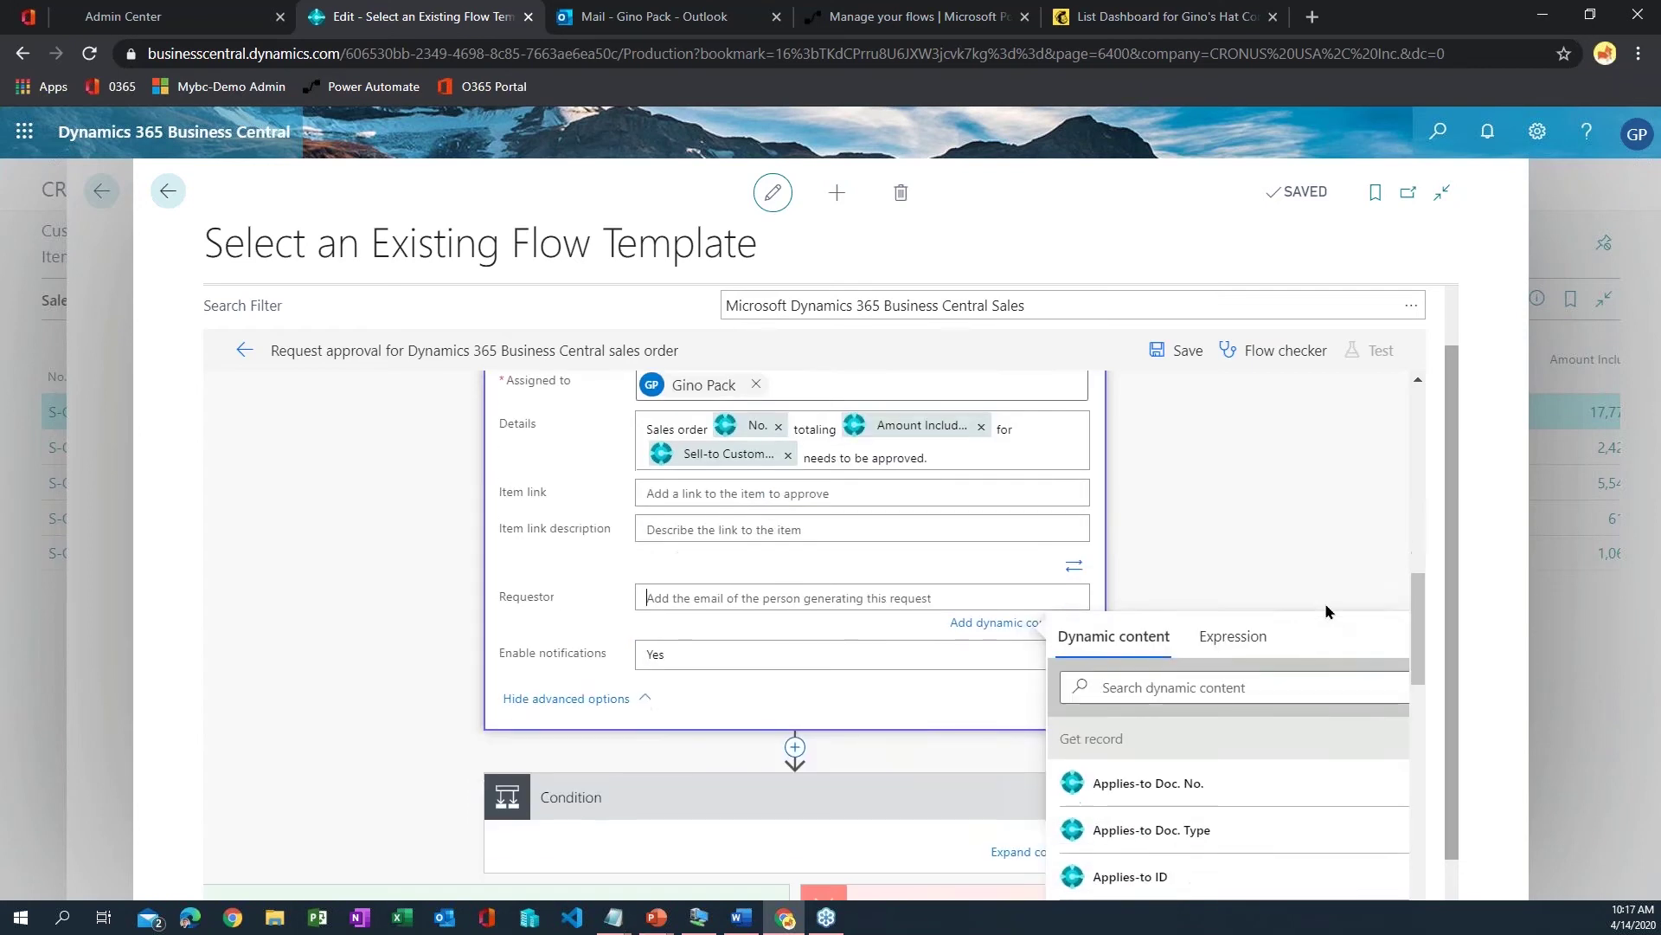
scroll(1199, 500, "up", 1)
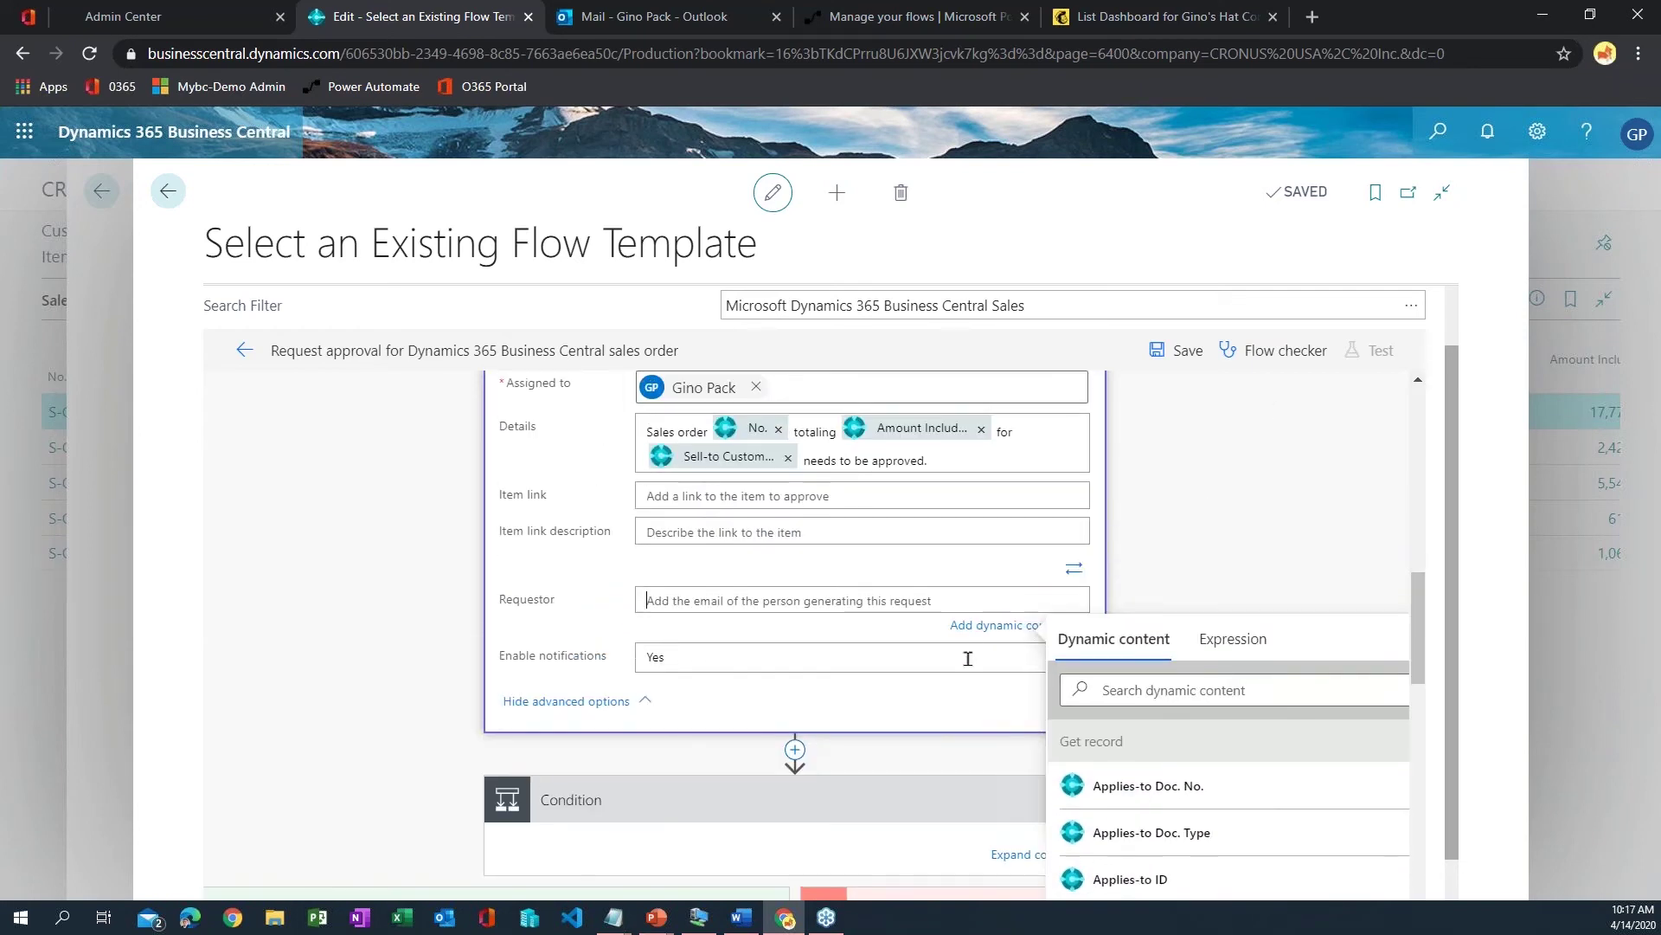
scroll(1257, 509, "down", 4)
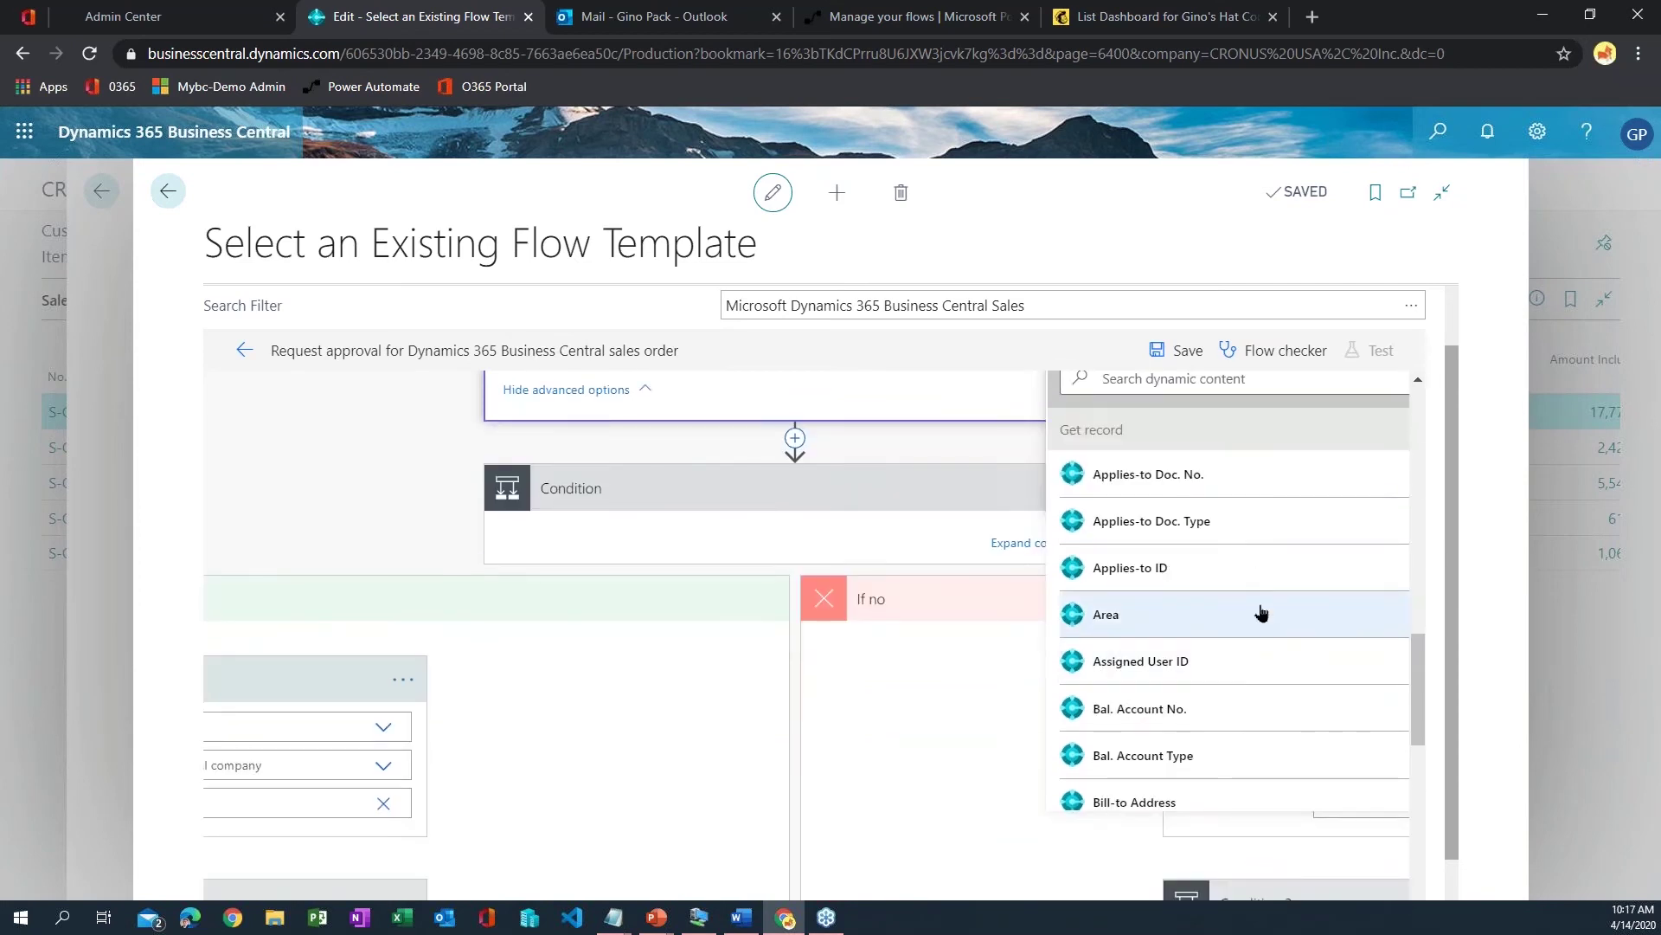
scroll(1287, 612, "down", 3)
scroll(1288, 612, "up", 3)
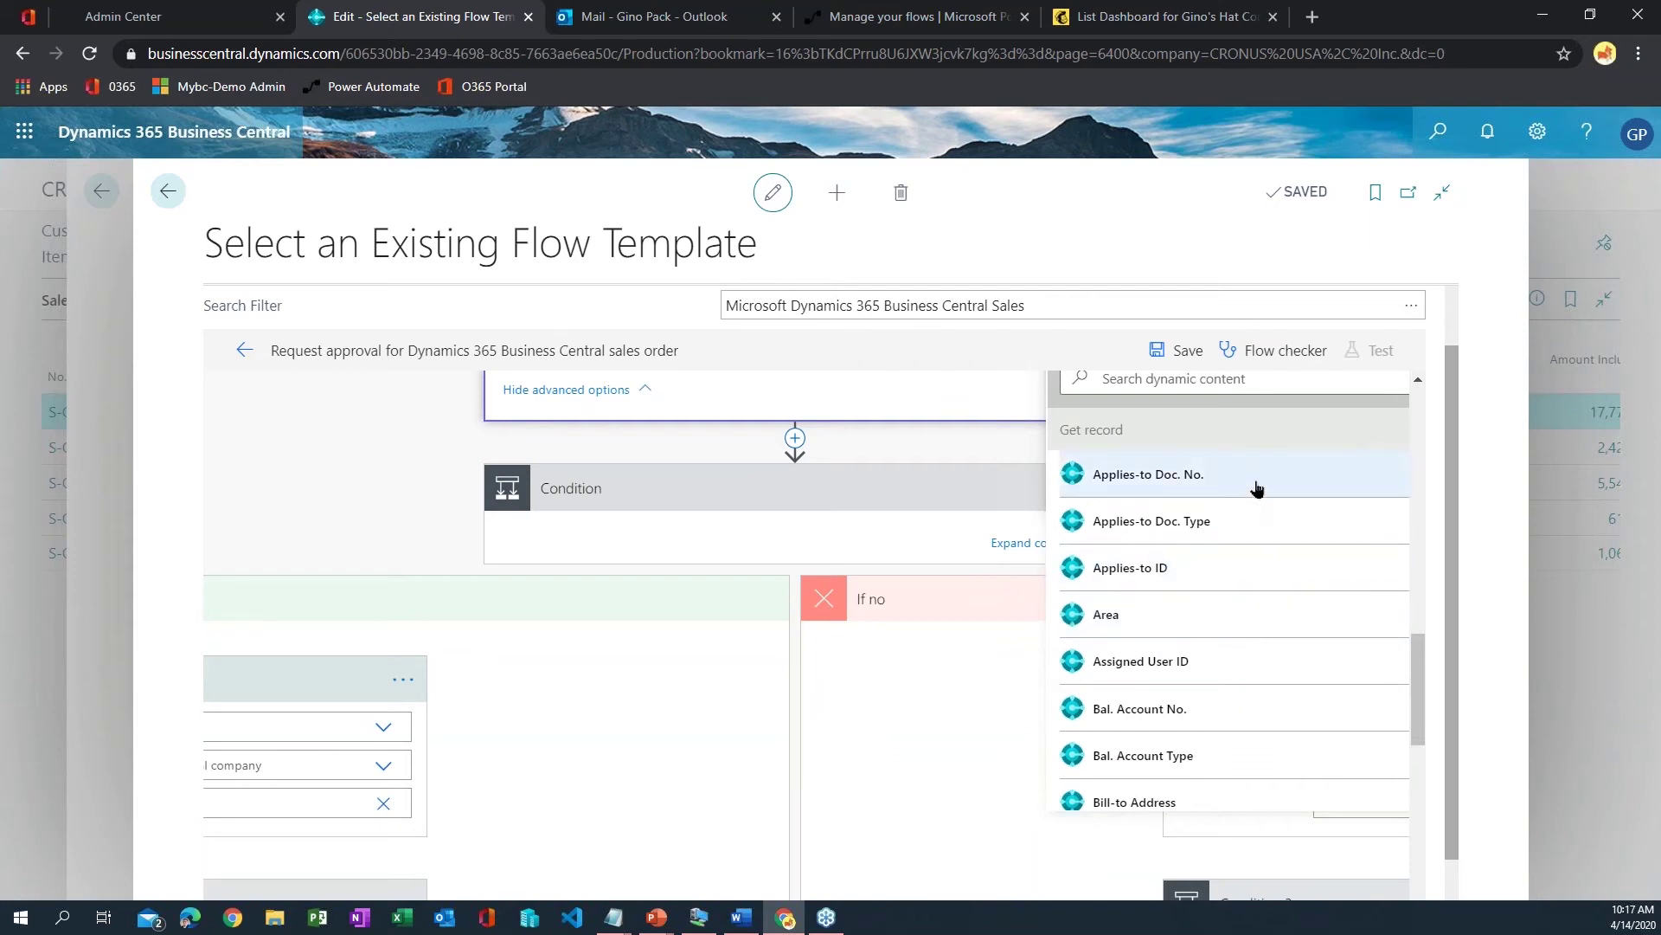
scroll(1243, 555, "down", 9)
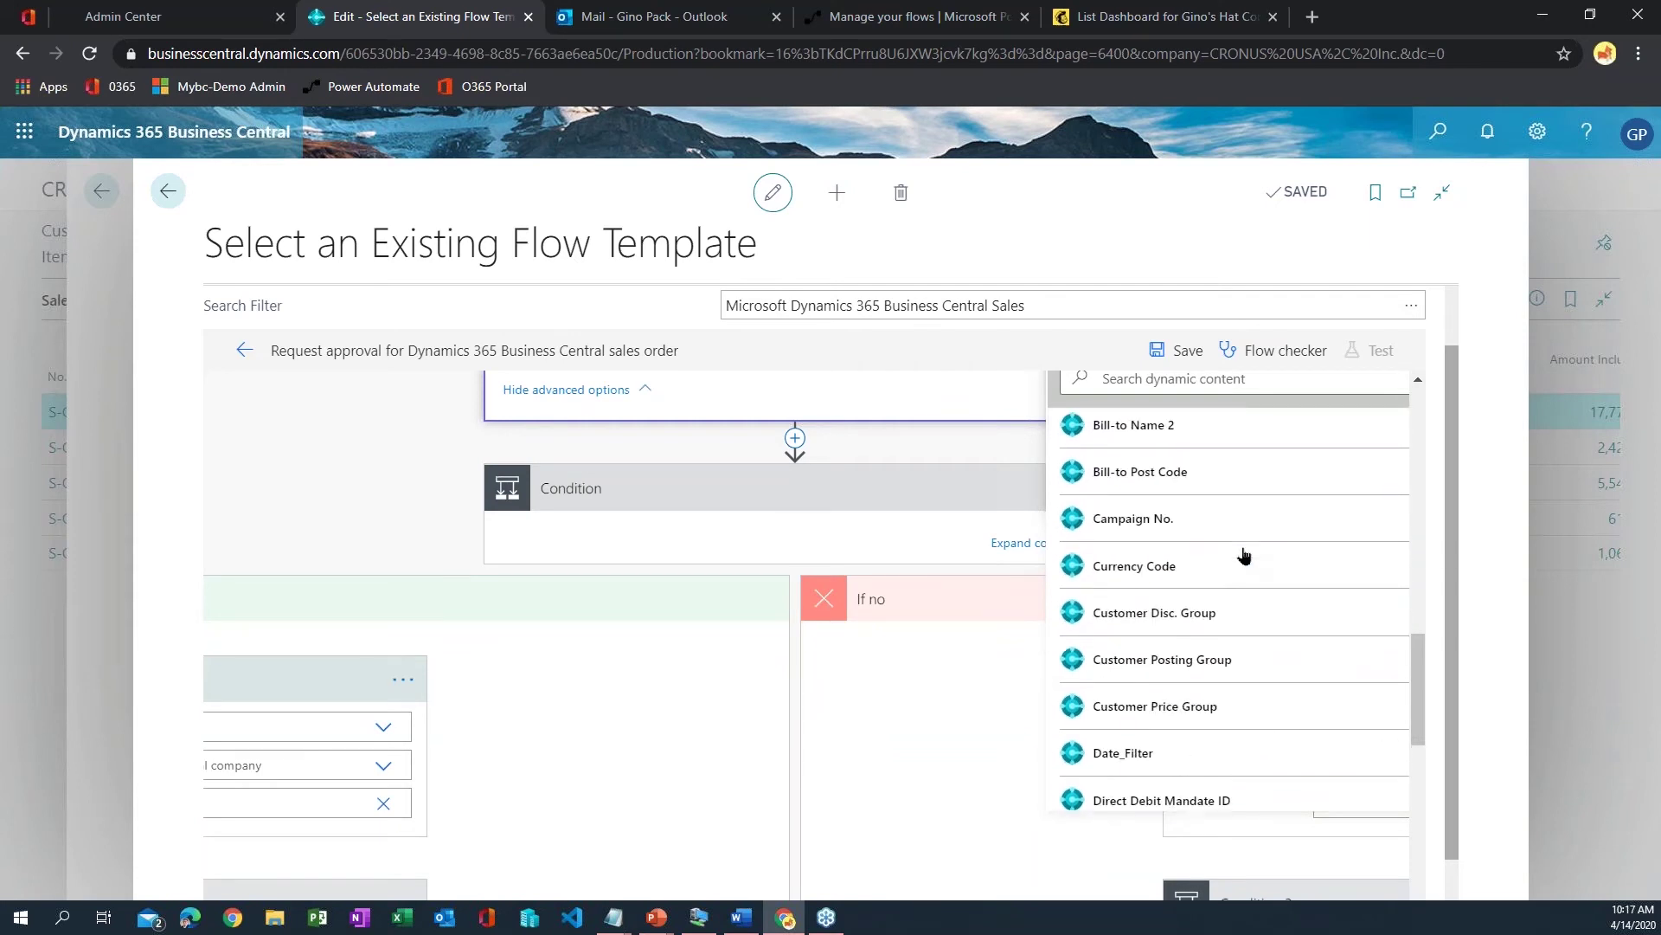
scroll(1243, 554, "up", 8)
scroll(1243, 554, "up", 7)
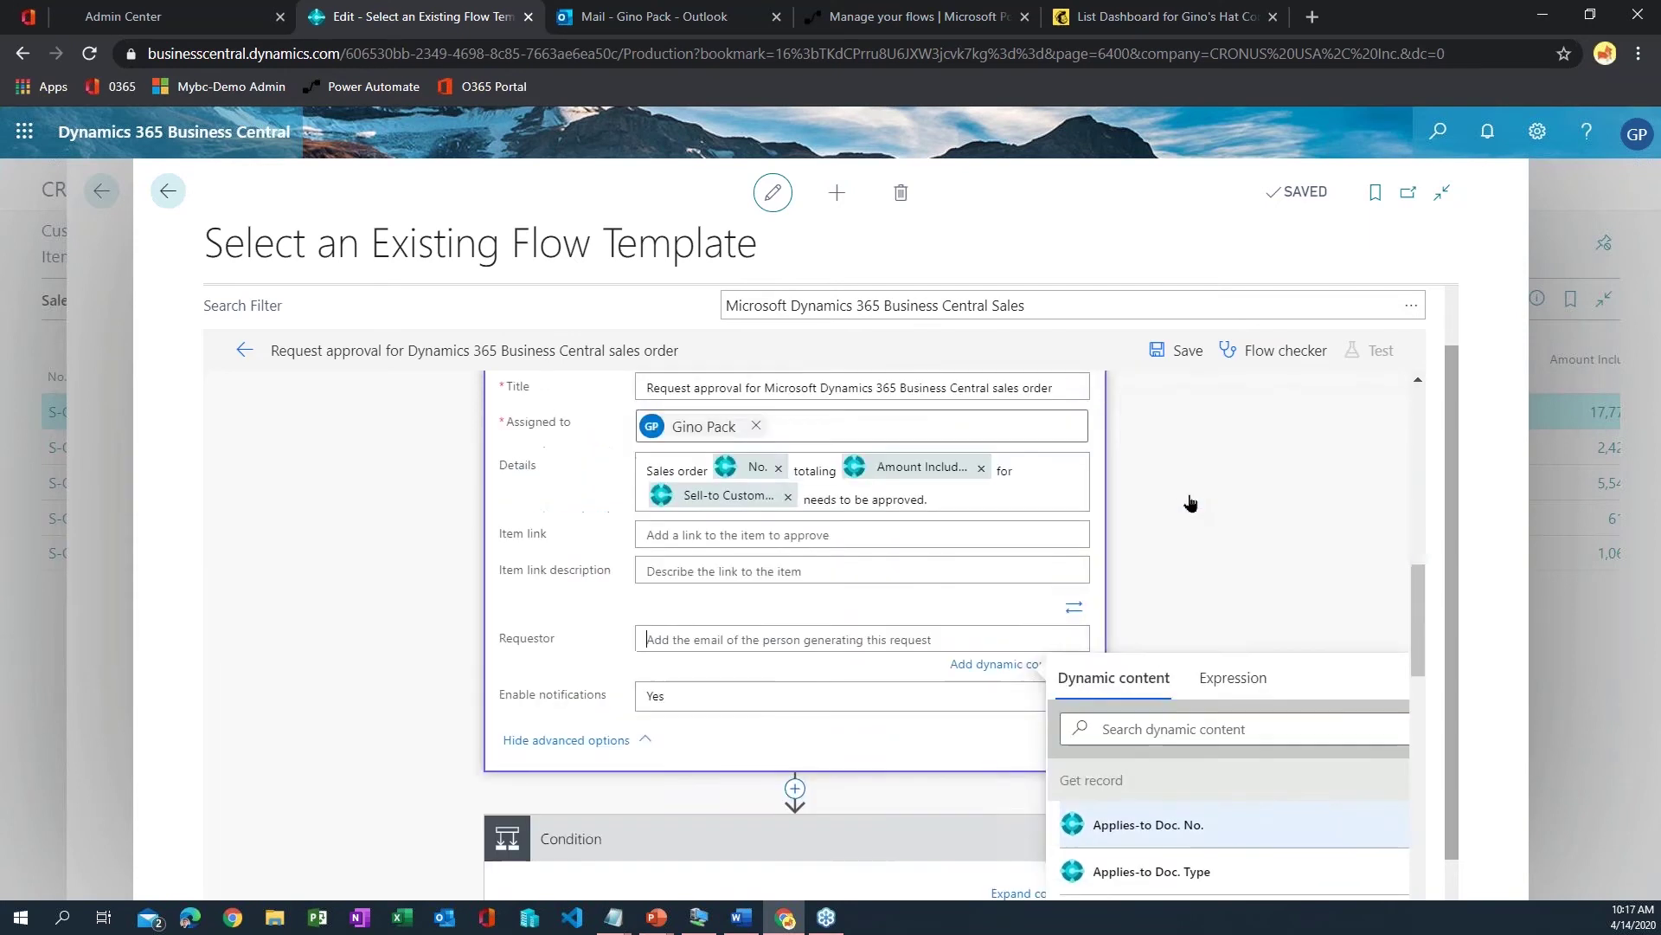
scroll(1232, 490, "down", 3)
scroll(1232, 499, "down", 1)
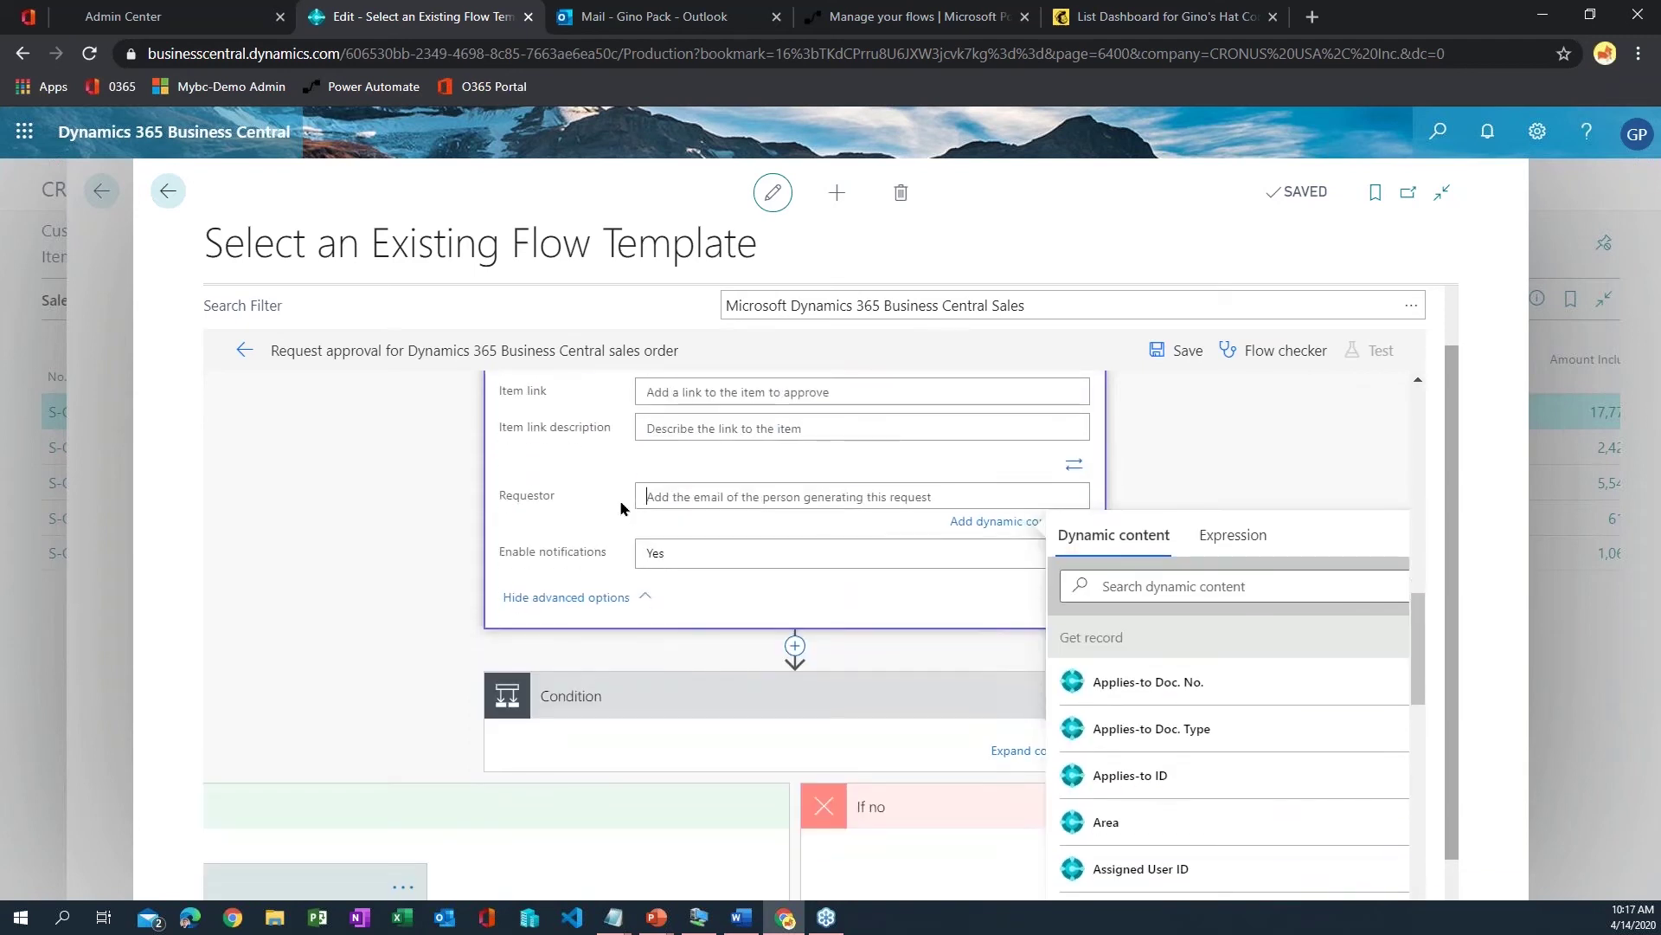
left_click(1149, 585)
type("re")
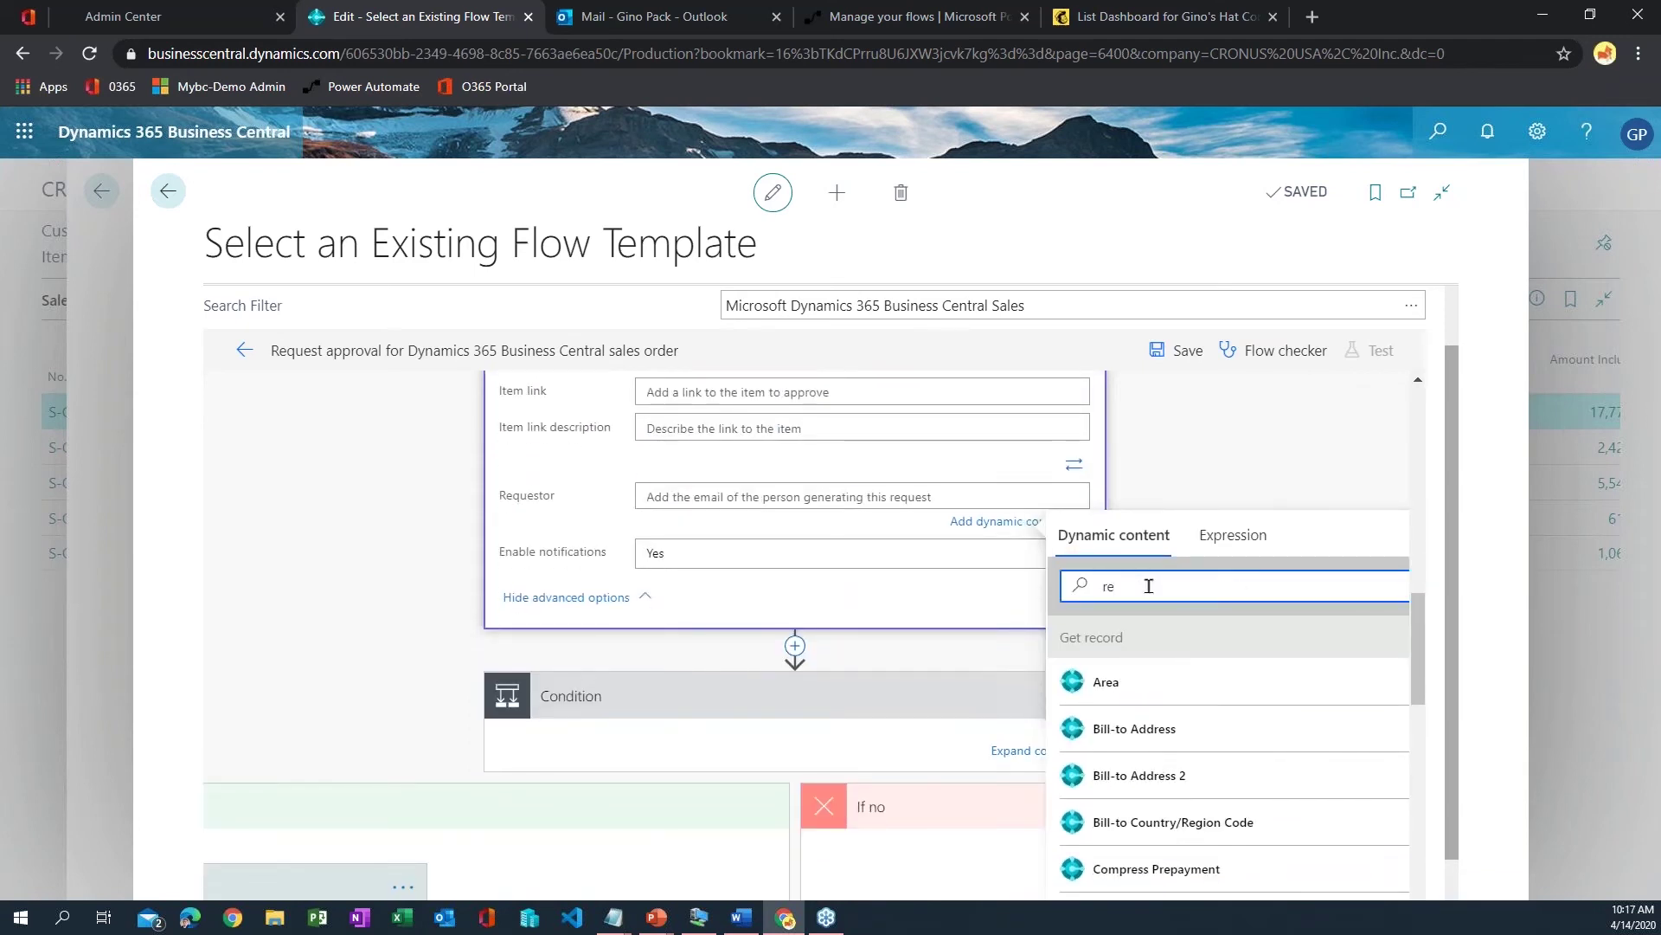
type("q")
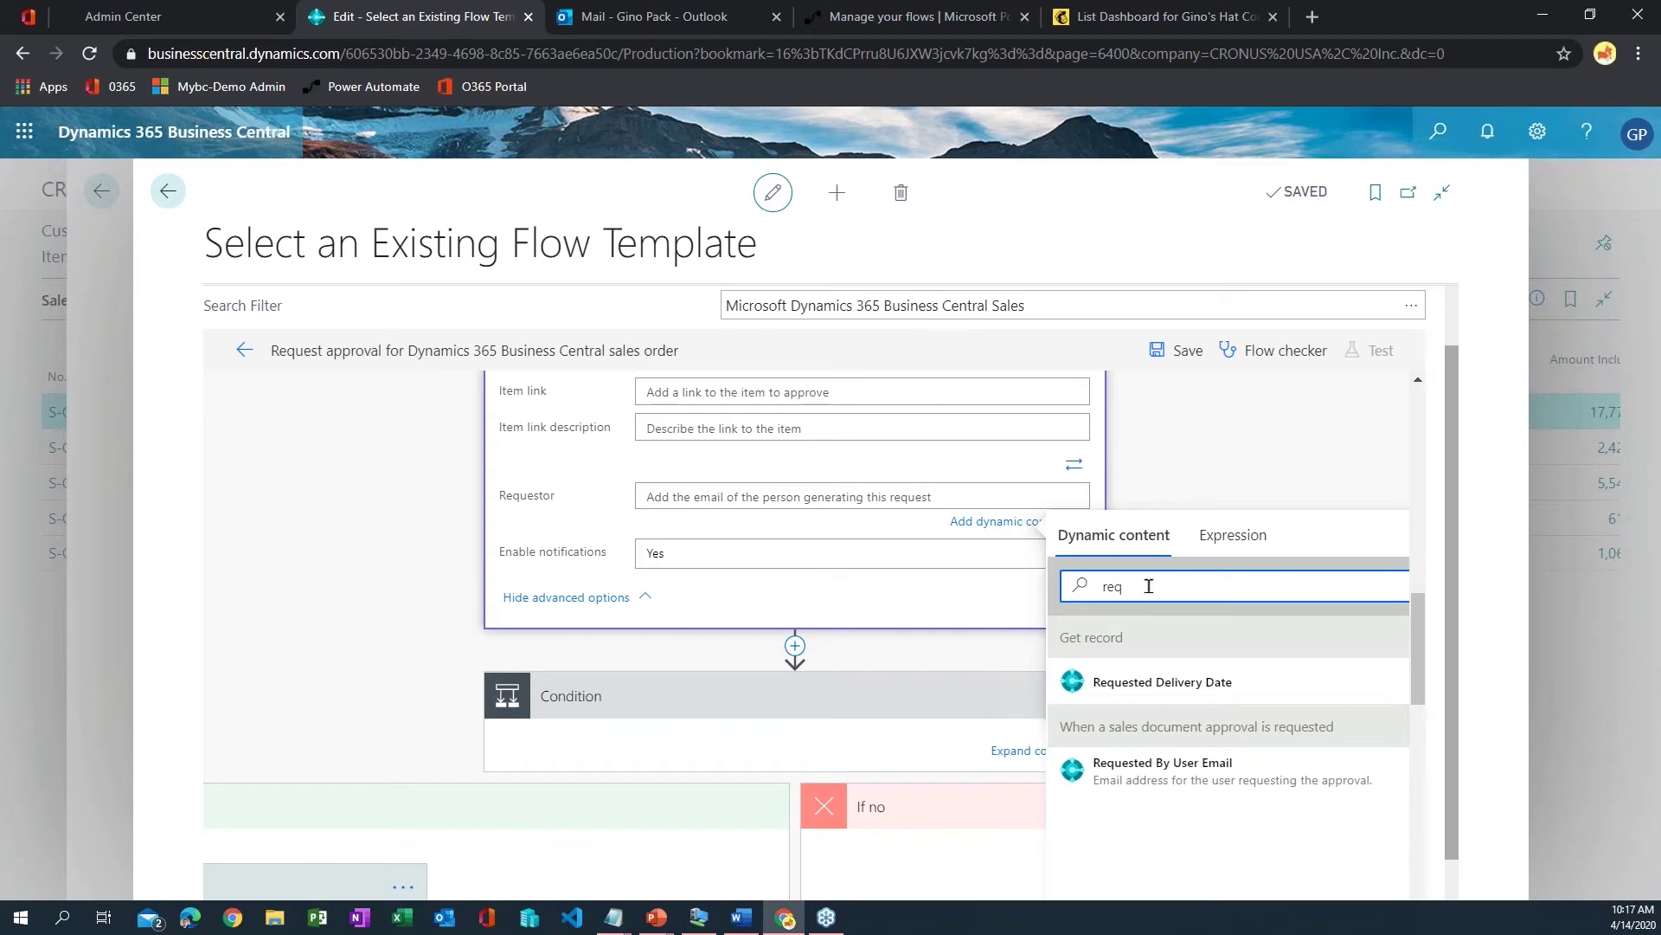
left_click(1164, 786)
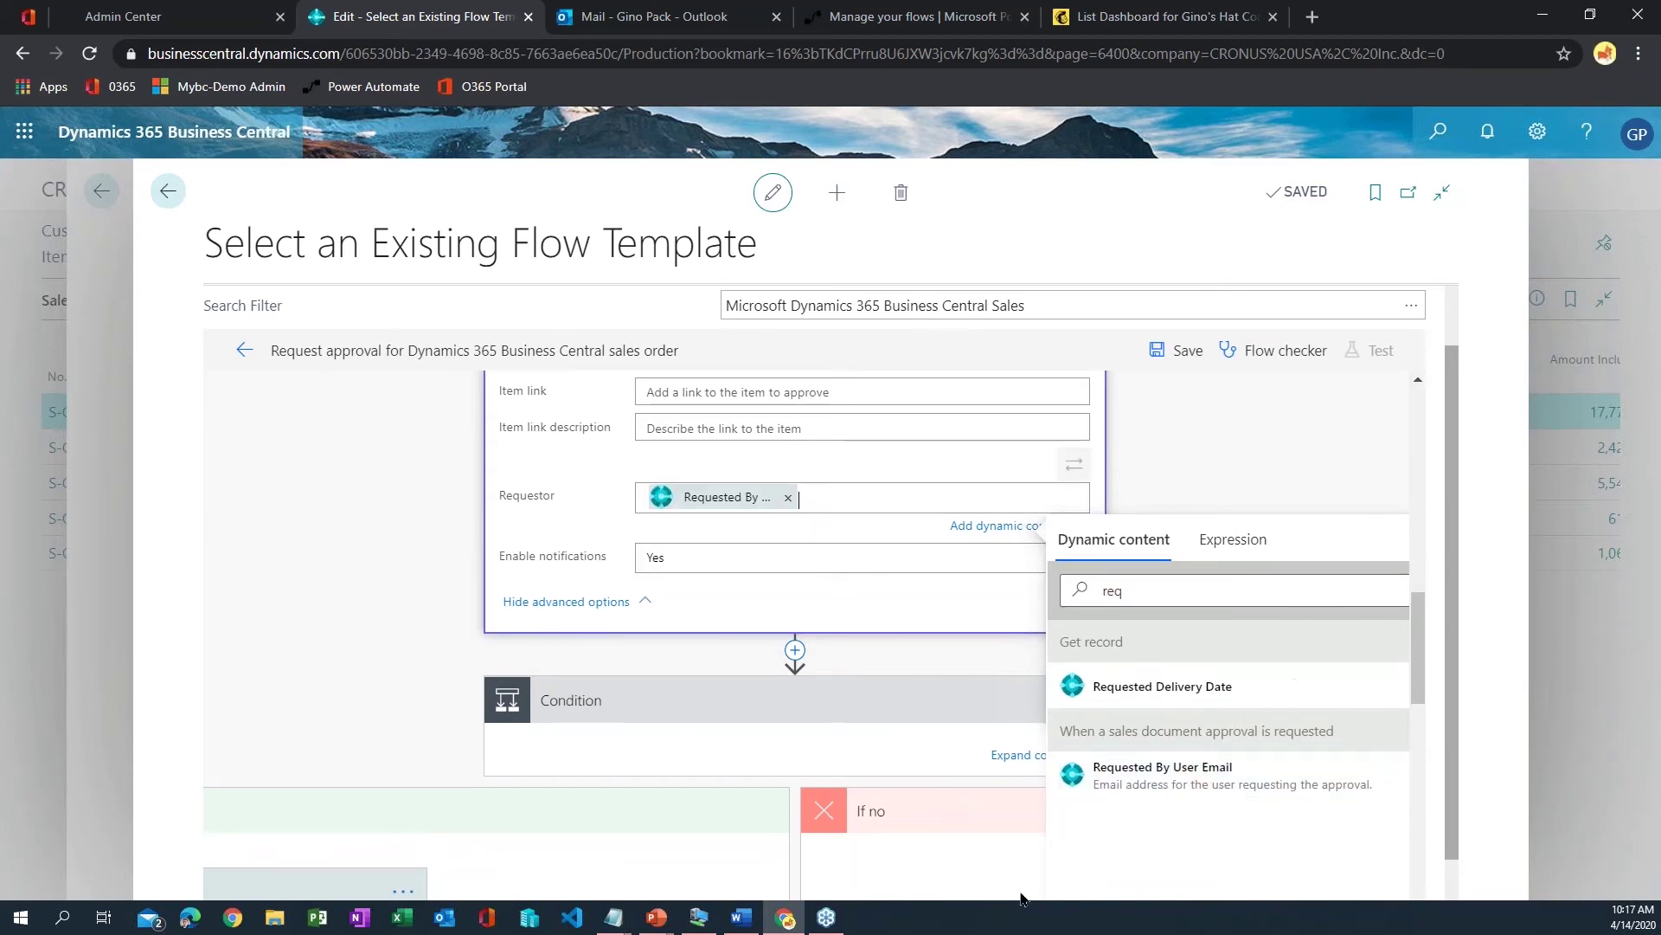
left_click(1309, 485)
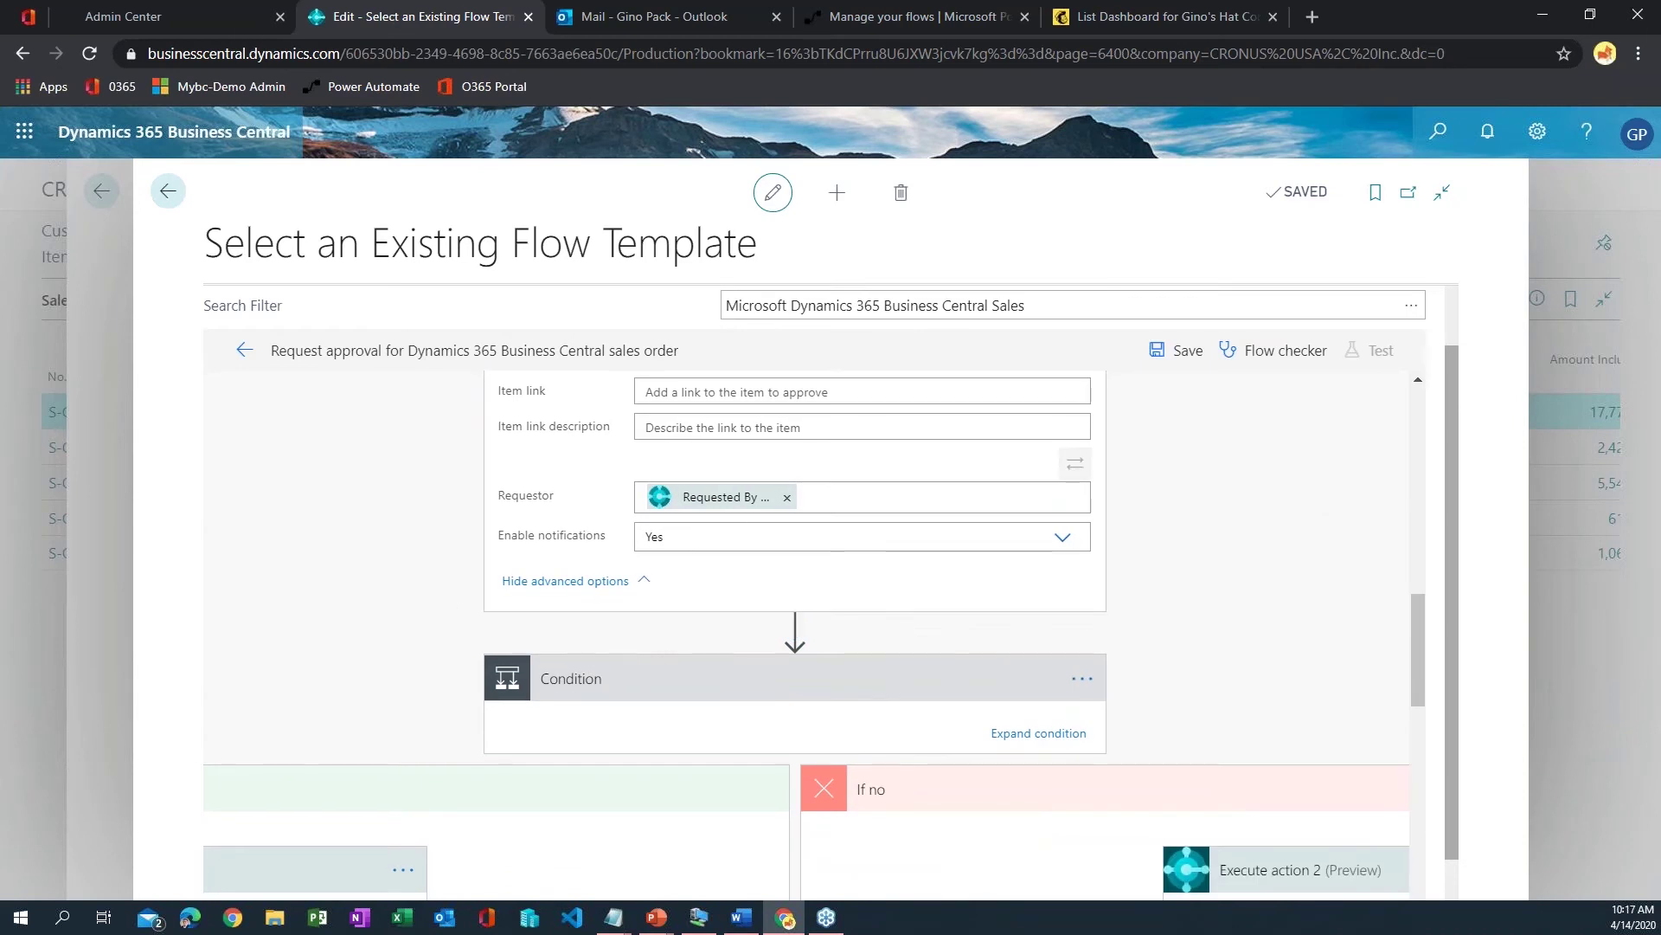
- Open the flow page in its own window, confirm leaving, then close that window
scroll(493, 555, "down", 7)
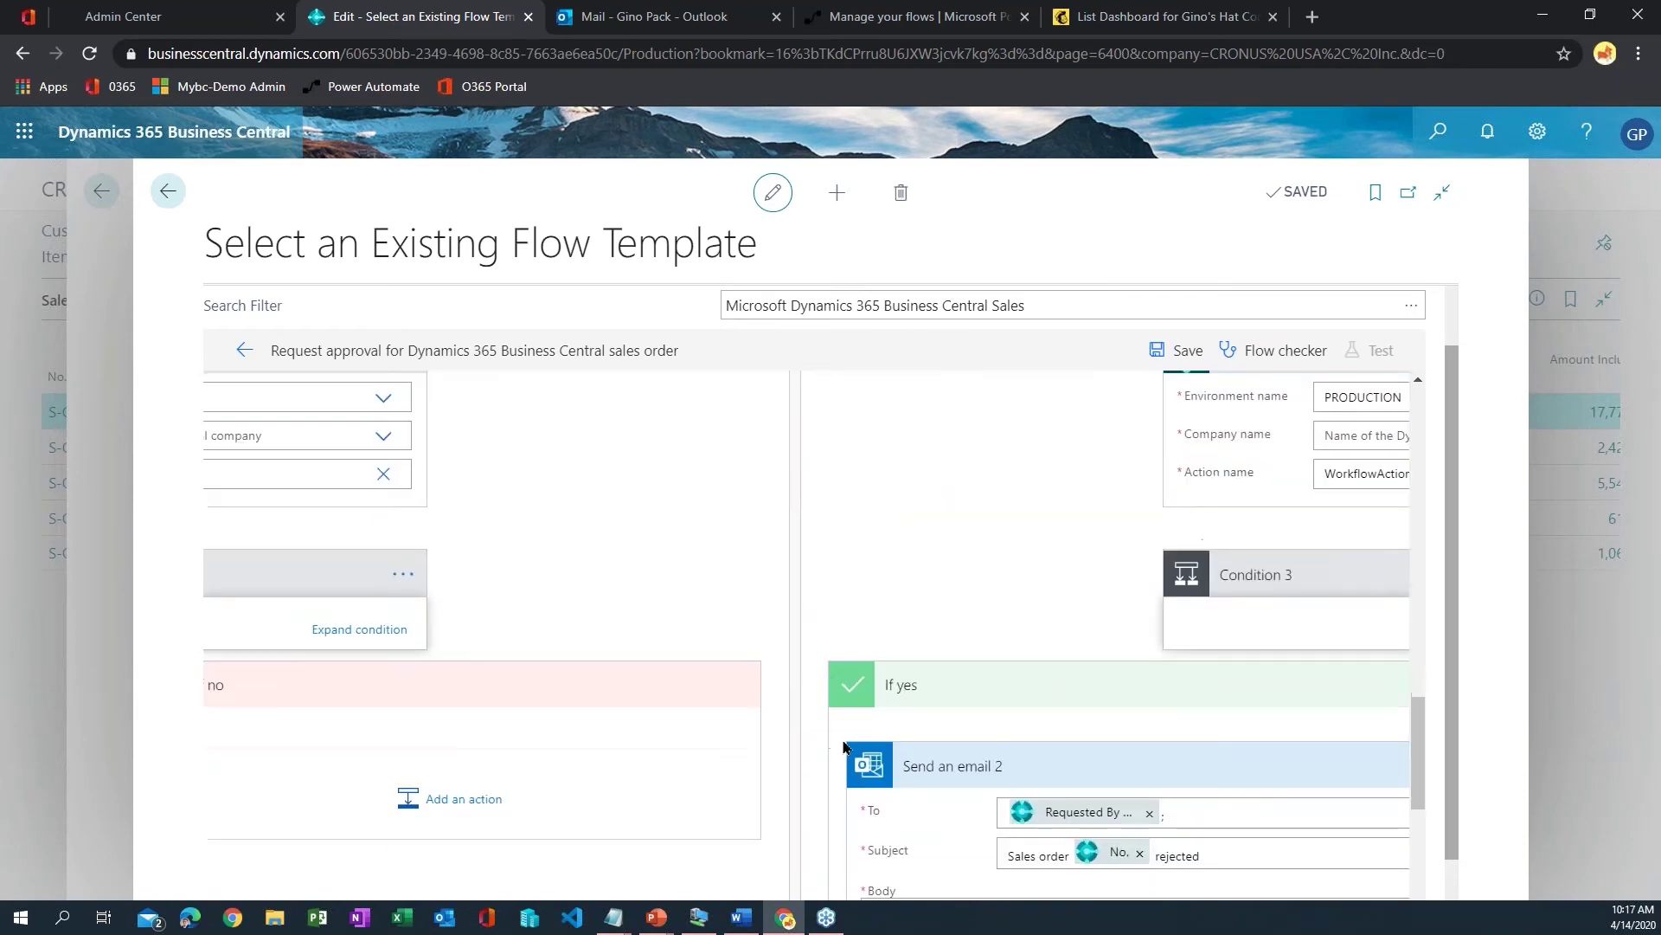
scroll(862, 765, "down", 3)
scroll(869, 770, "up", 5)
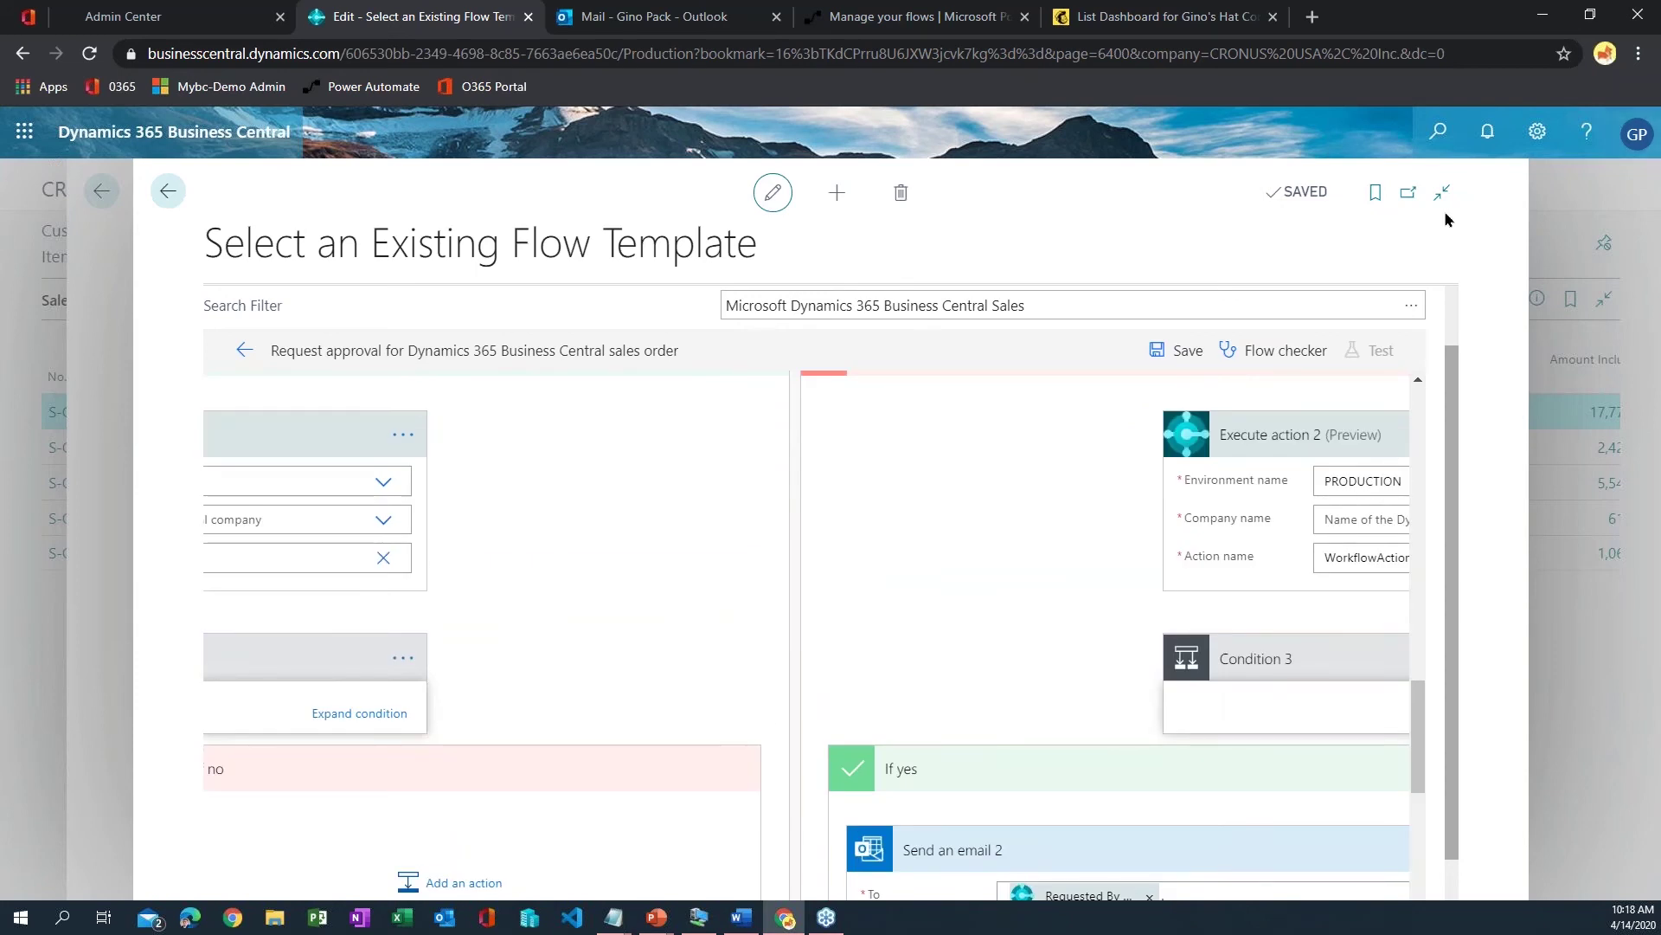
left_click(1409, 191)
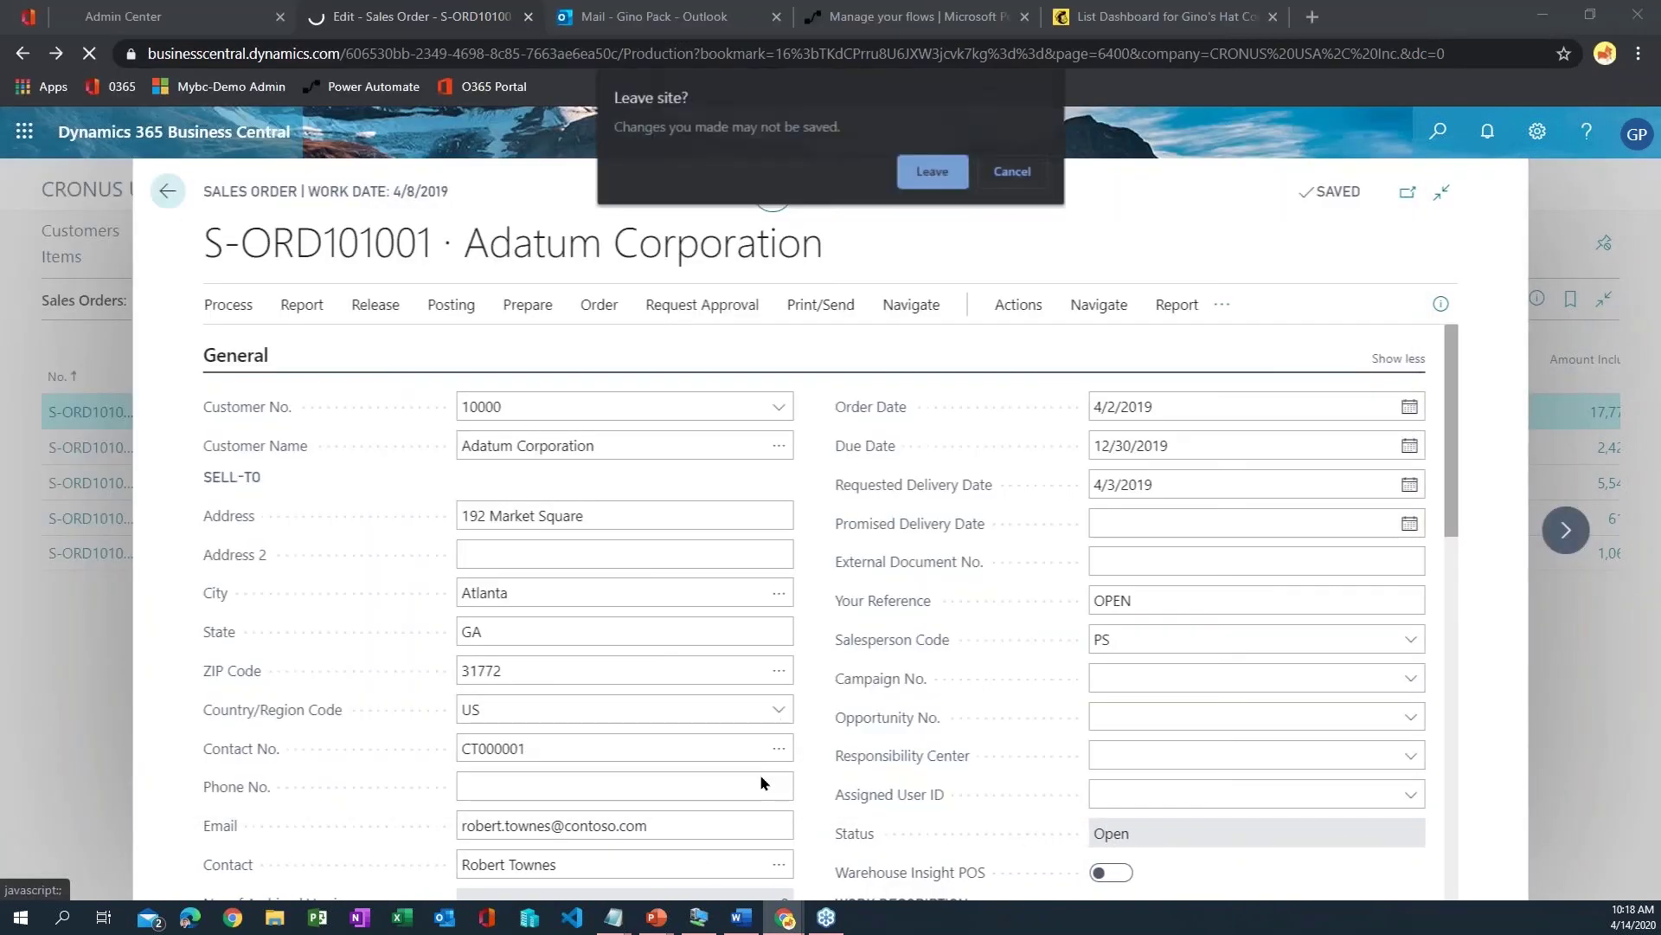
left_click(940, 181)
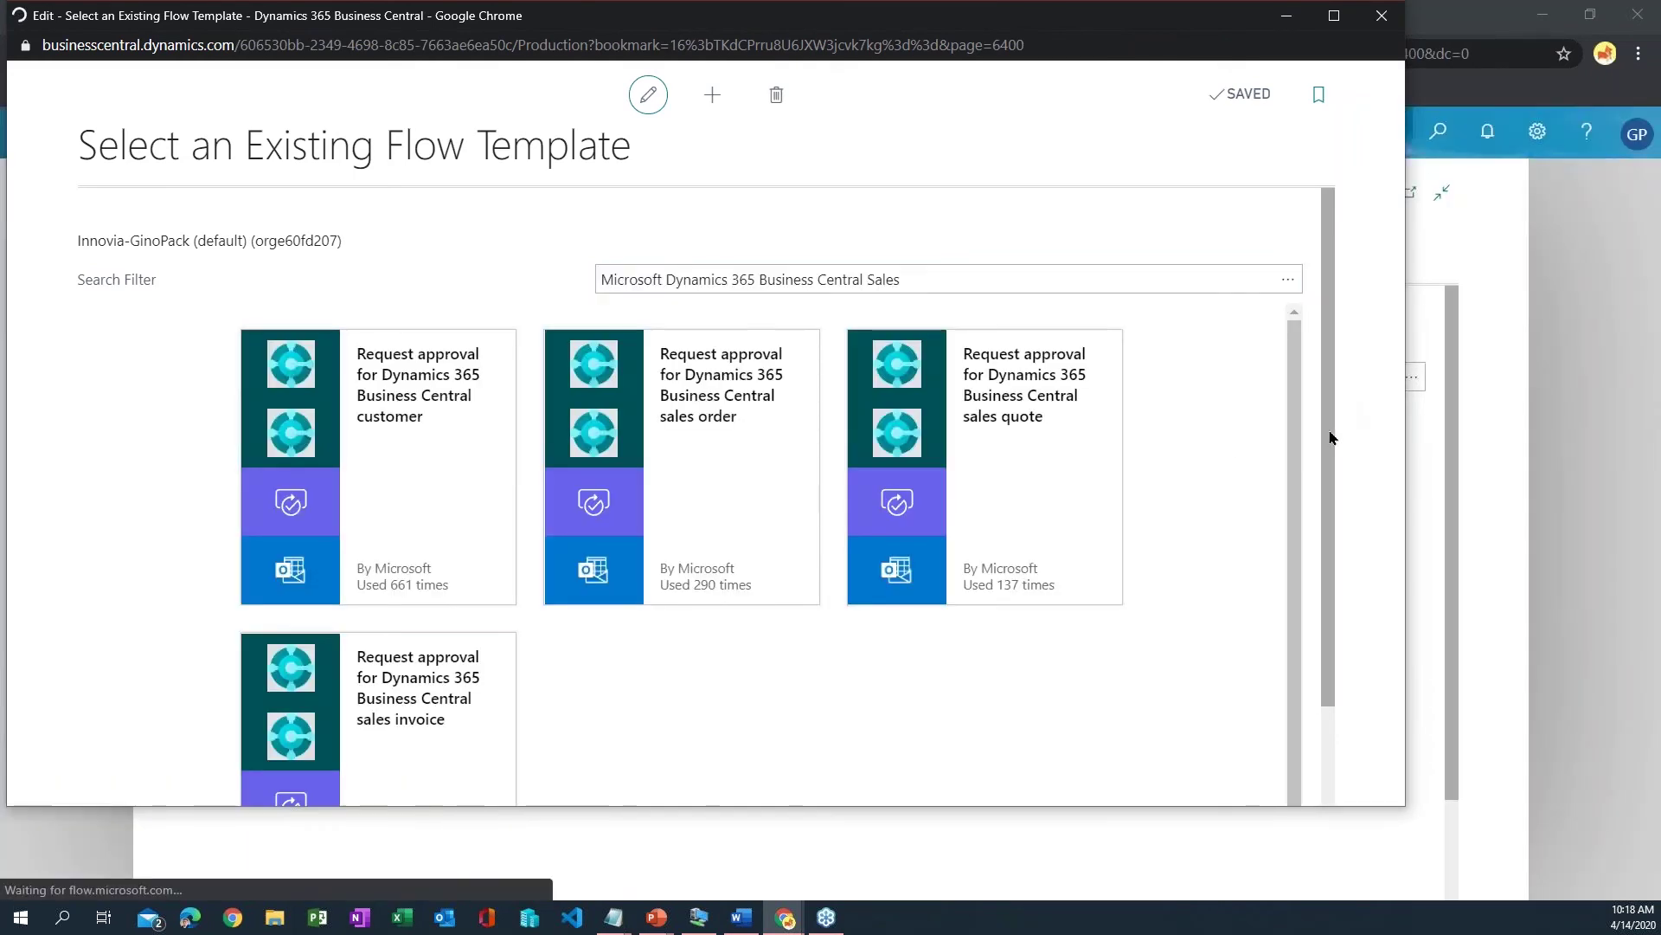
scroll(1323, 386, "down", 2)
scroll(1322, 386, "up", 2)
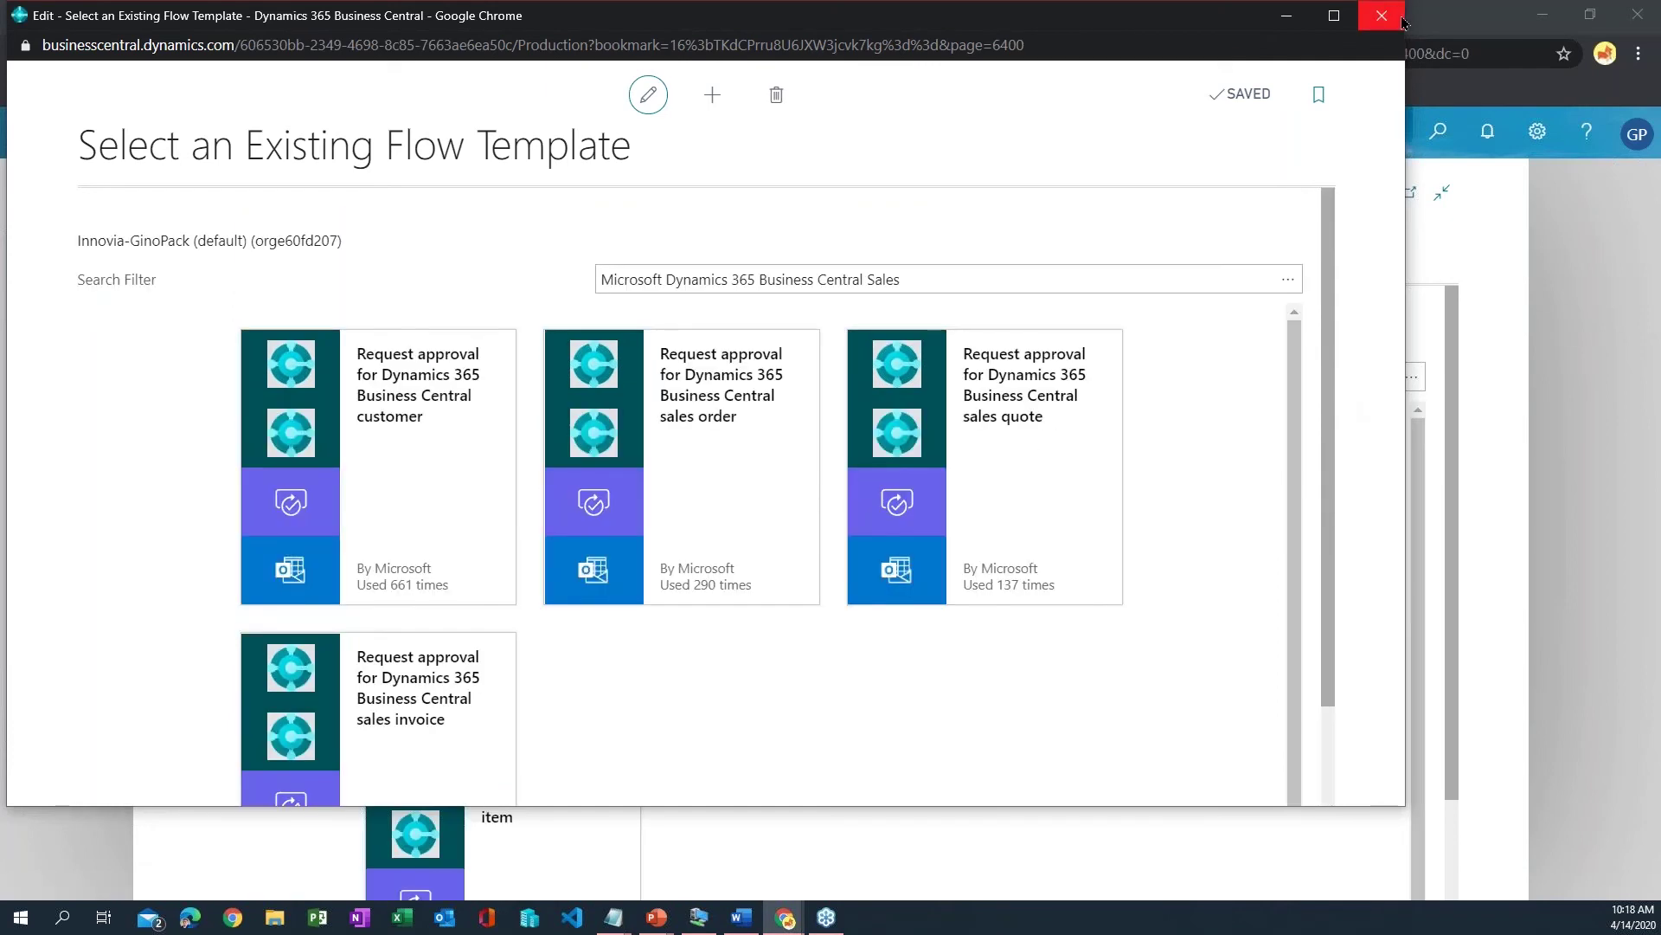
left_click(1402, 19)
- Check the Outlook tab and Power Automate's saved flows, then return to Business Central's template gallery
left_click(666, 17)
left_click(372, 16)
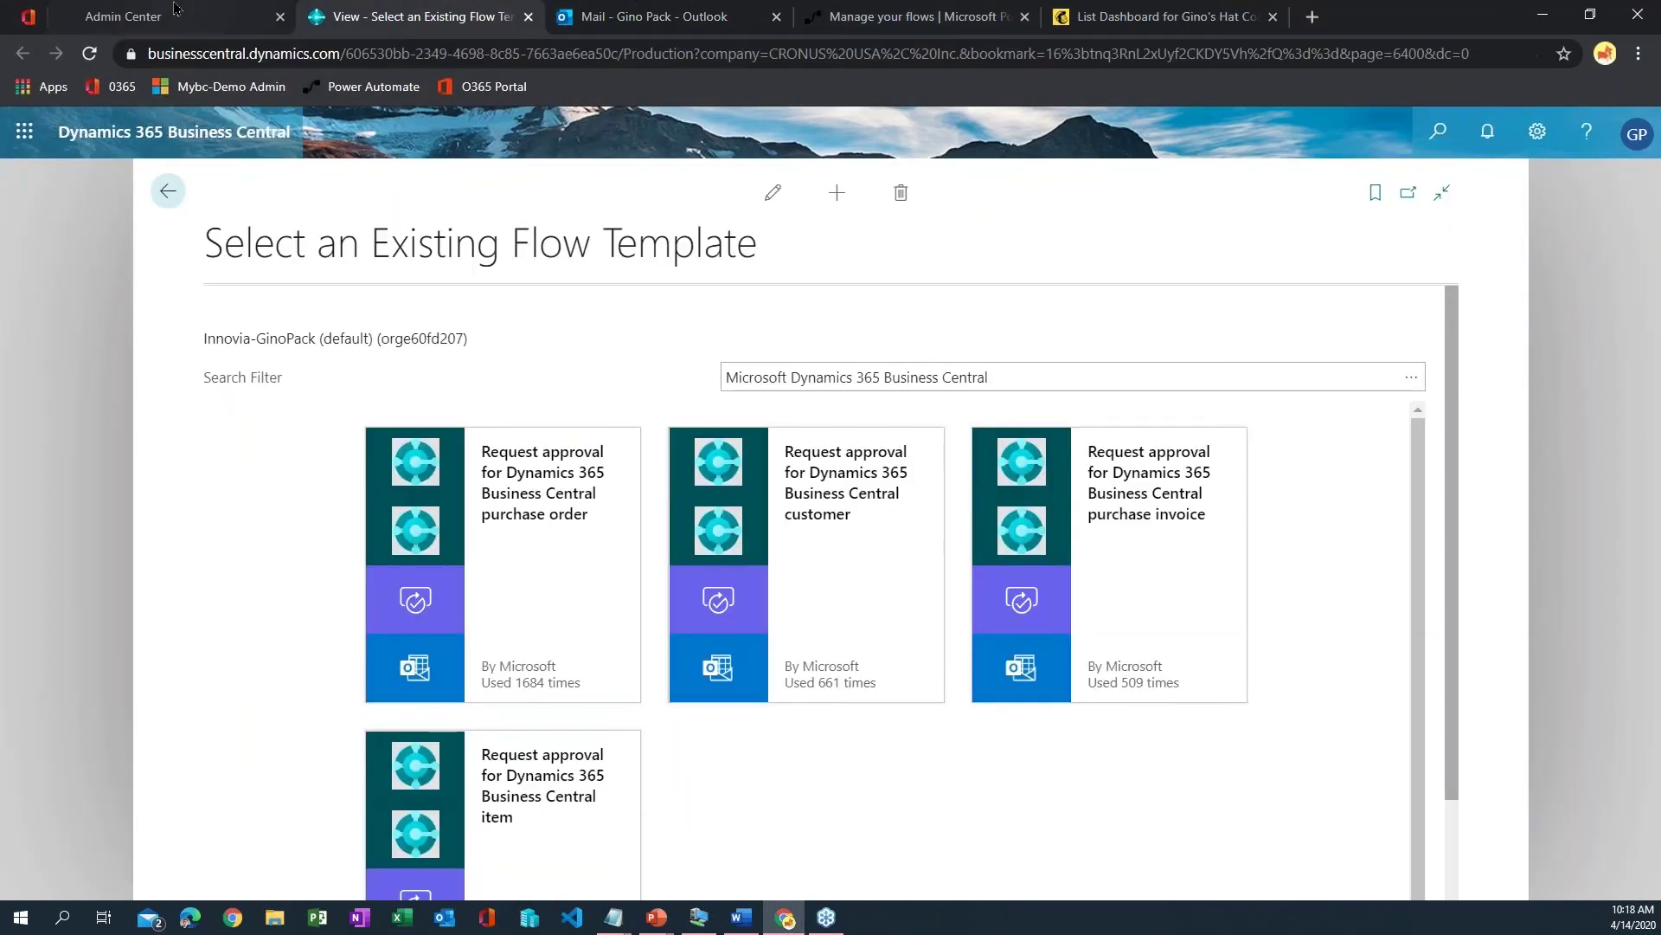
left_click(917, 17)
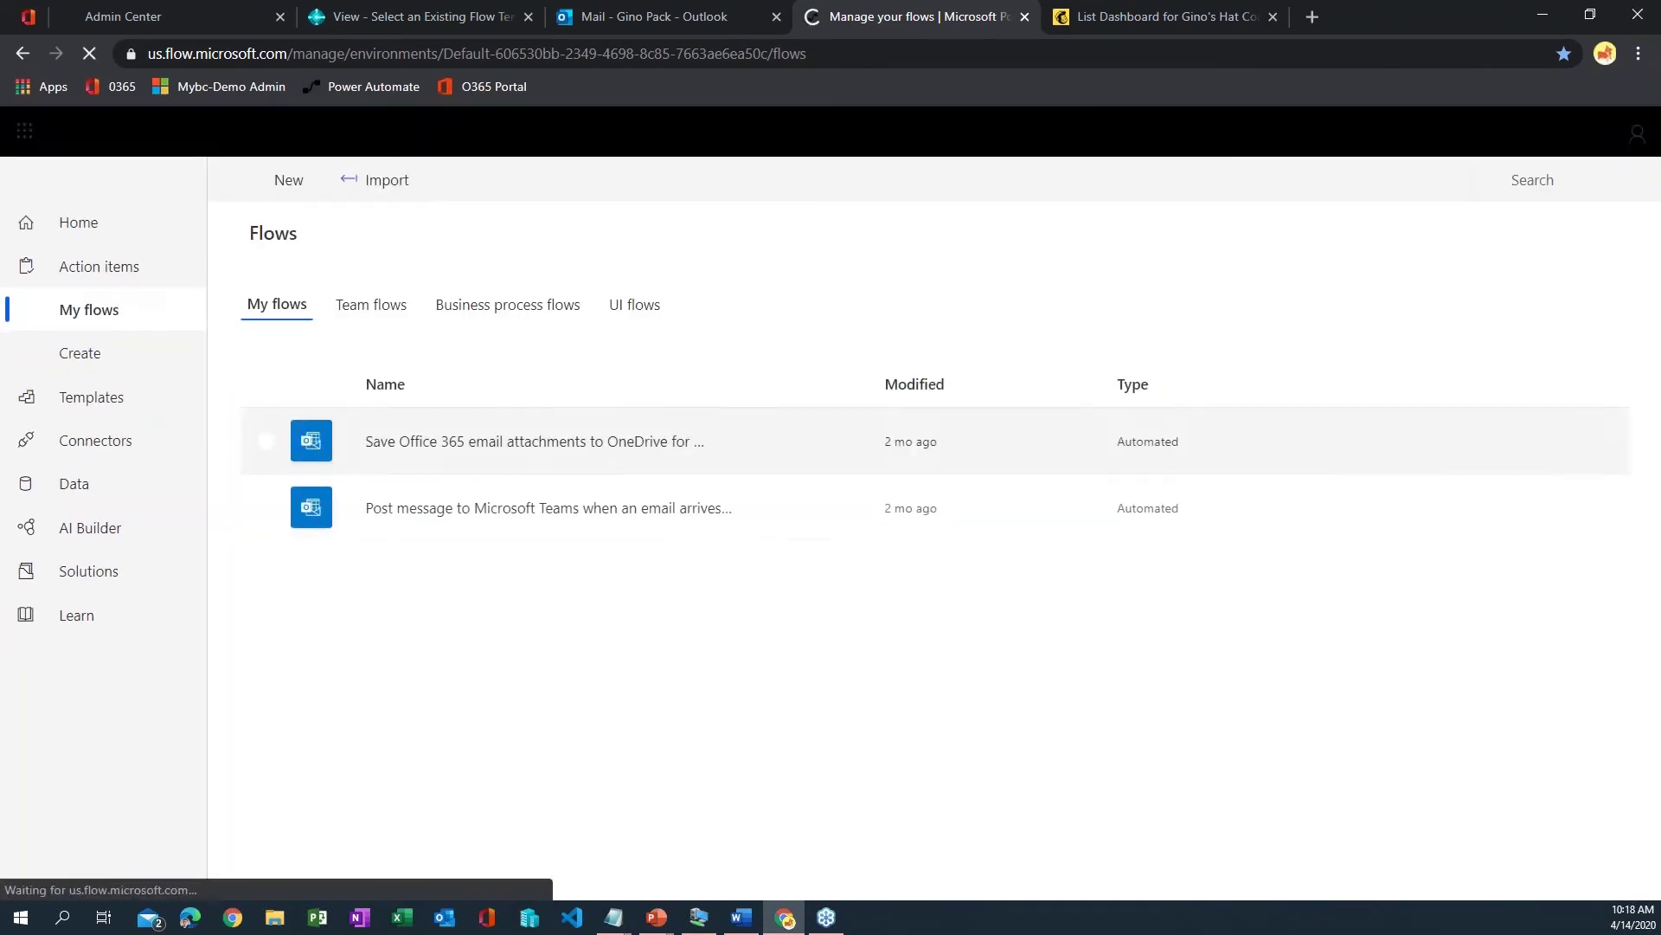
left_click(422, 16)
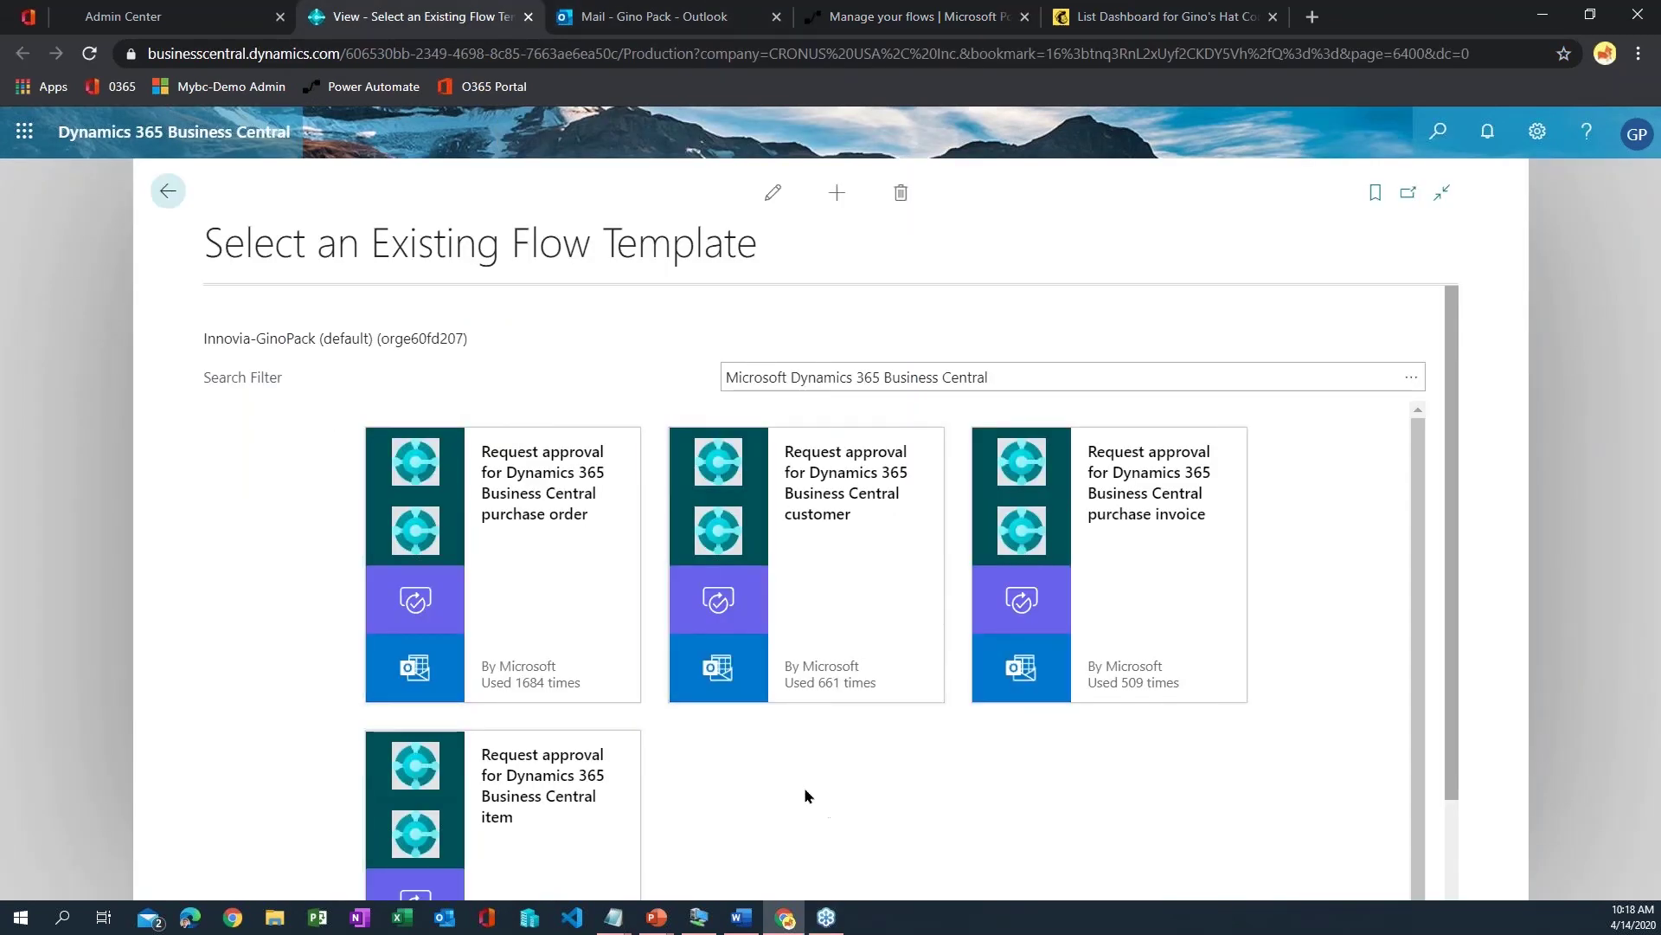
- Open Adatum Corporation's order from Sales > Sales Orders and choose Request Approval > Create a Flow
left_click(168, 192)
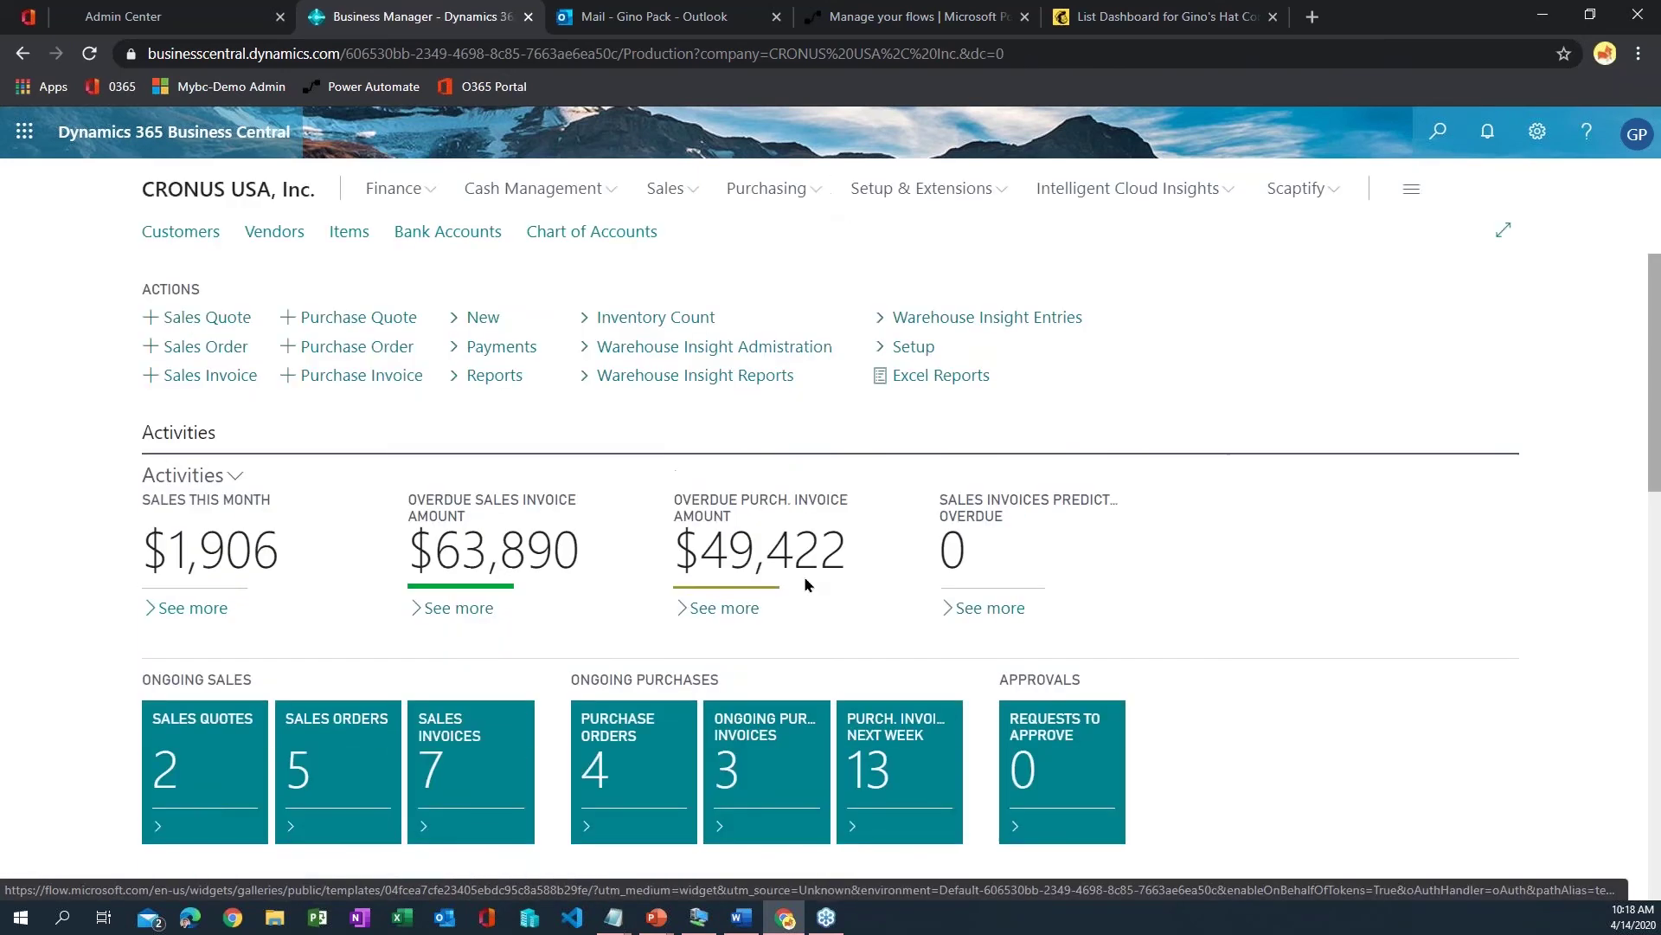
left_click(663, 189)
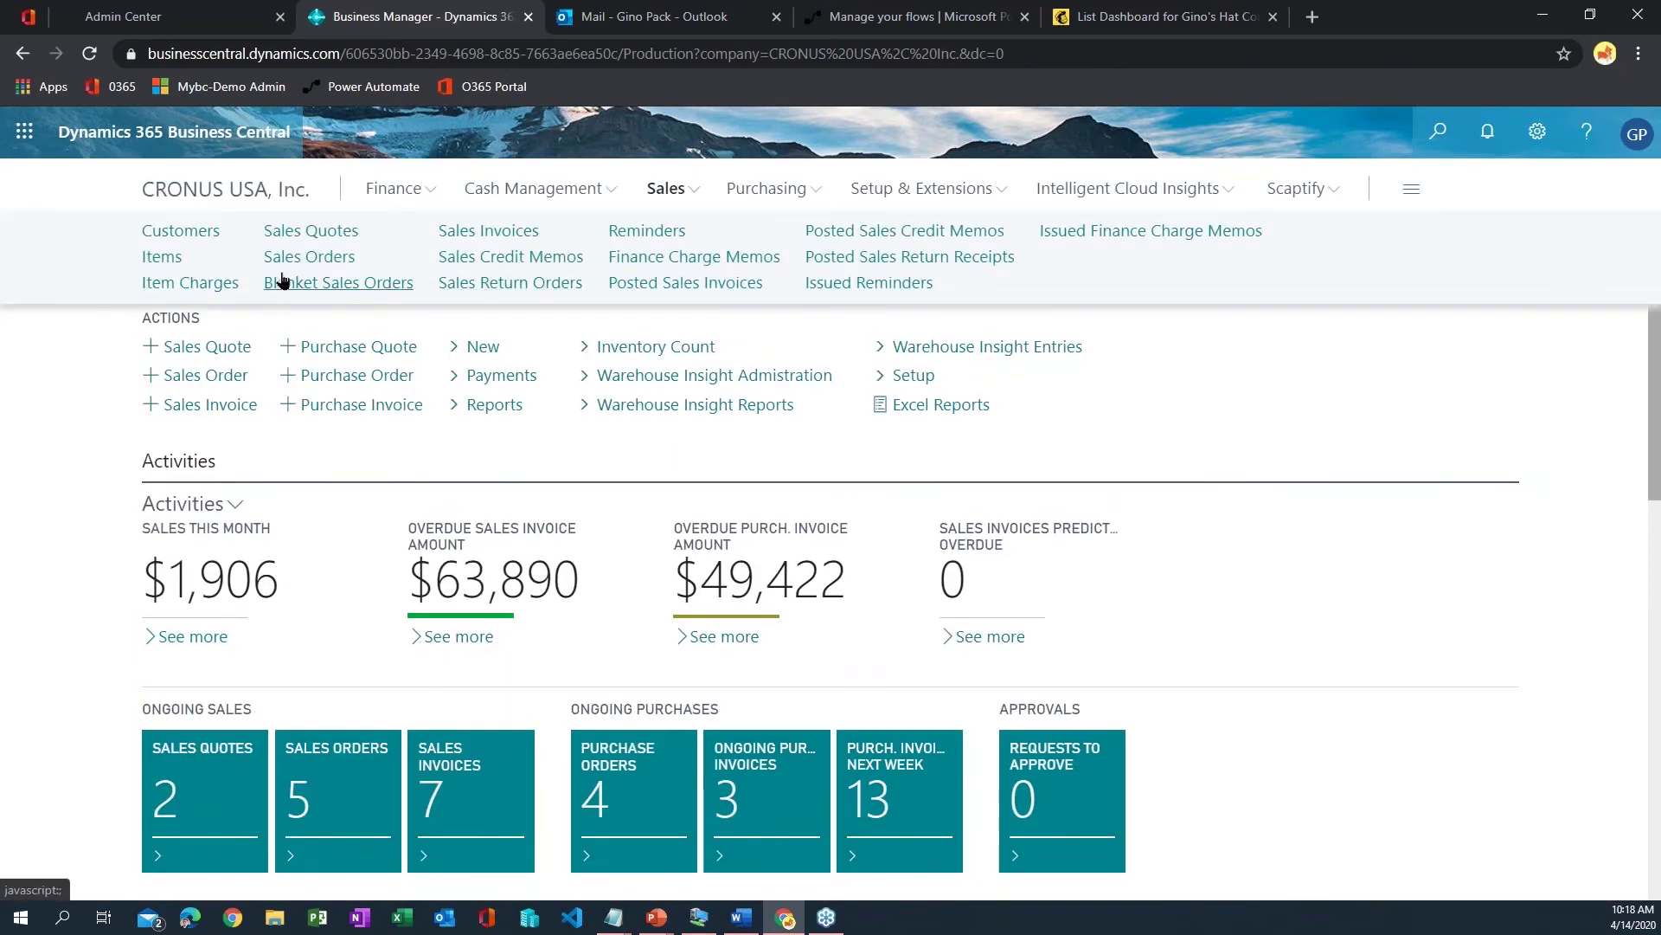
left_click(322, 254)
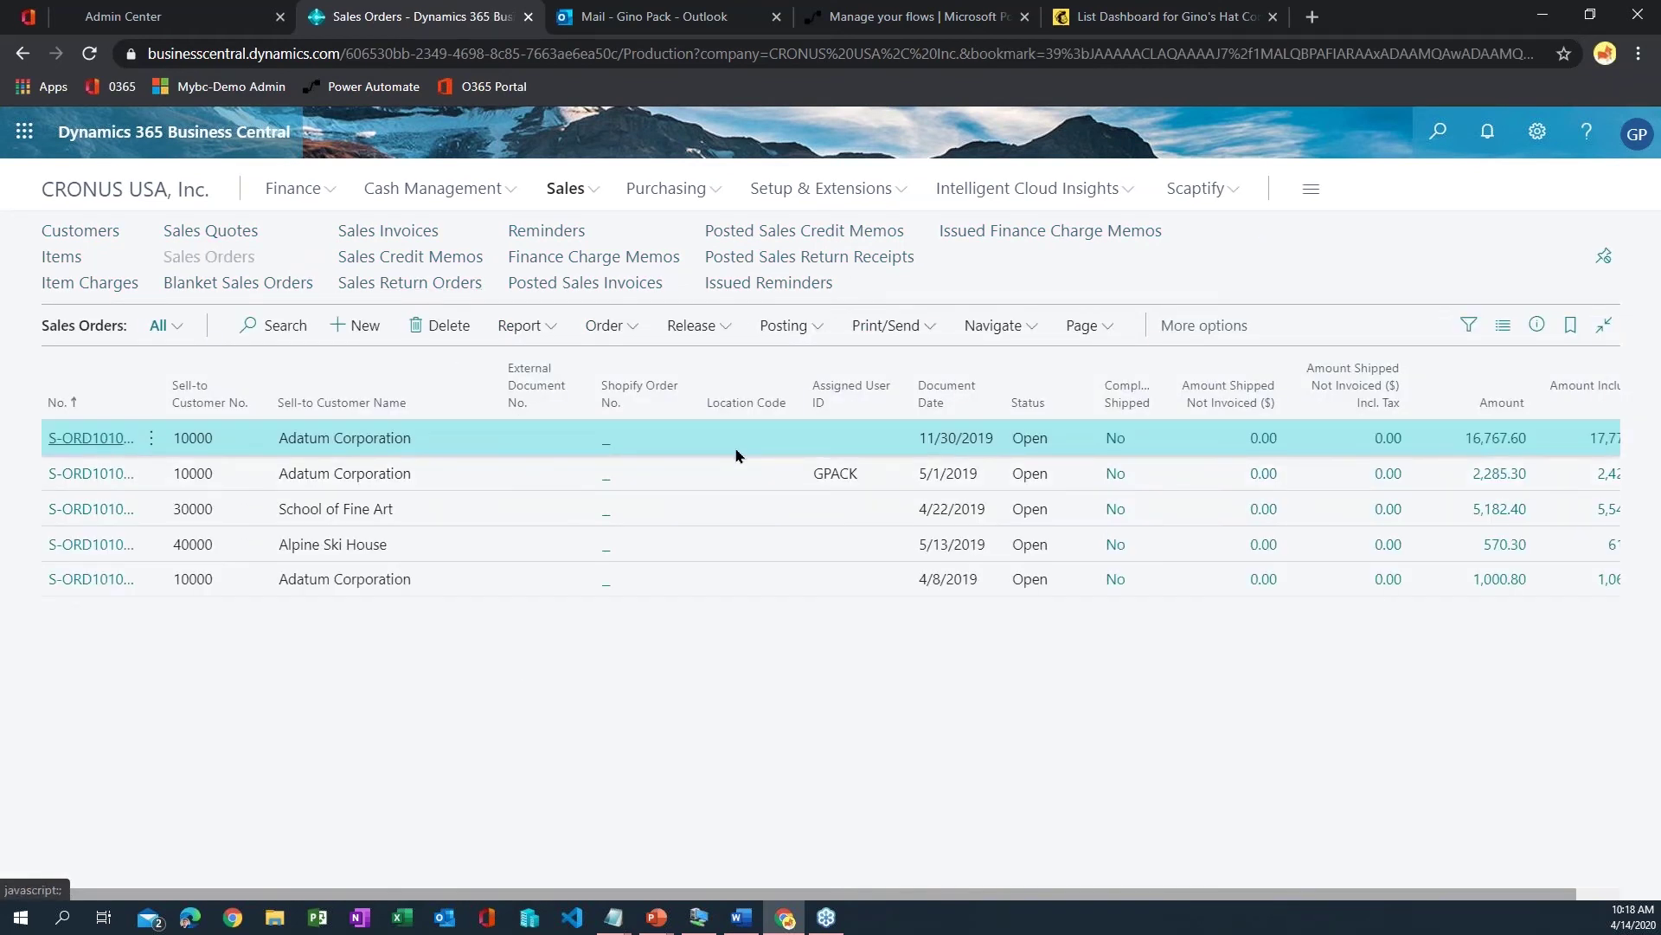
left_click(743, 441)
left_click(729, 310)
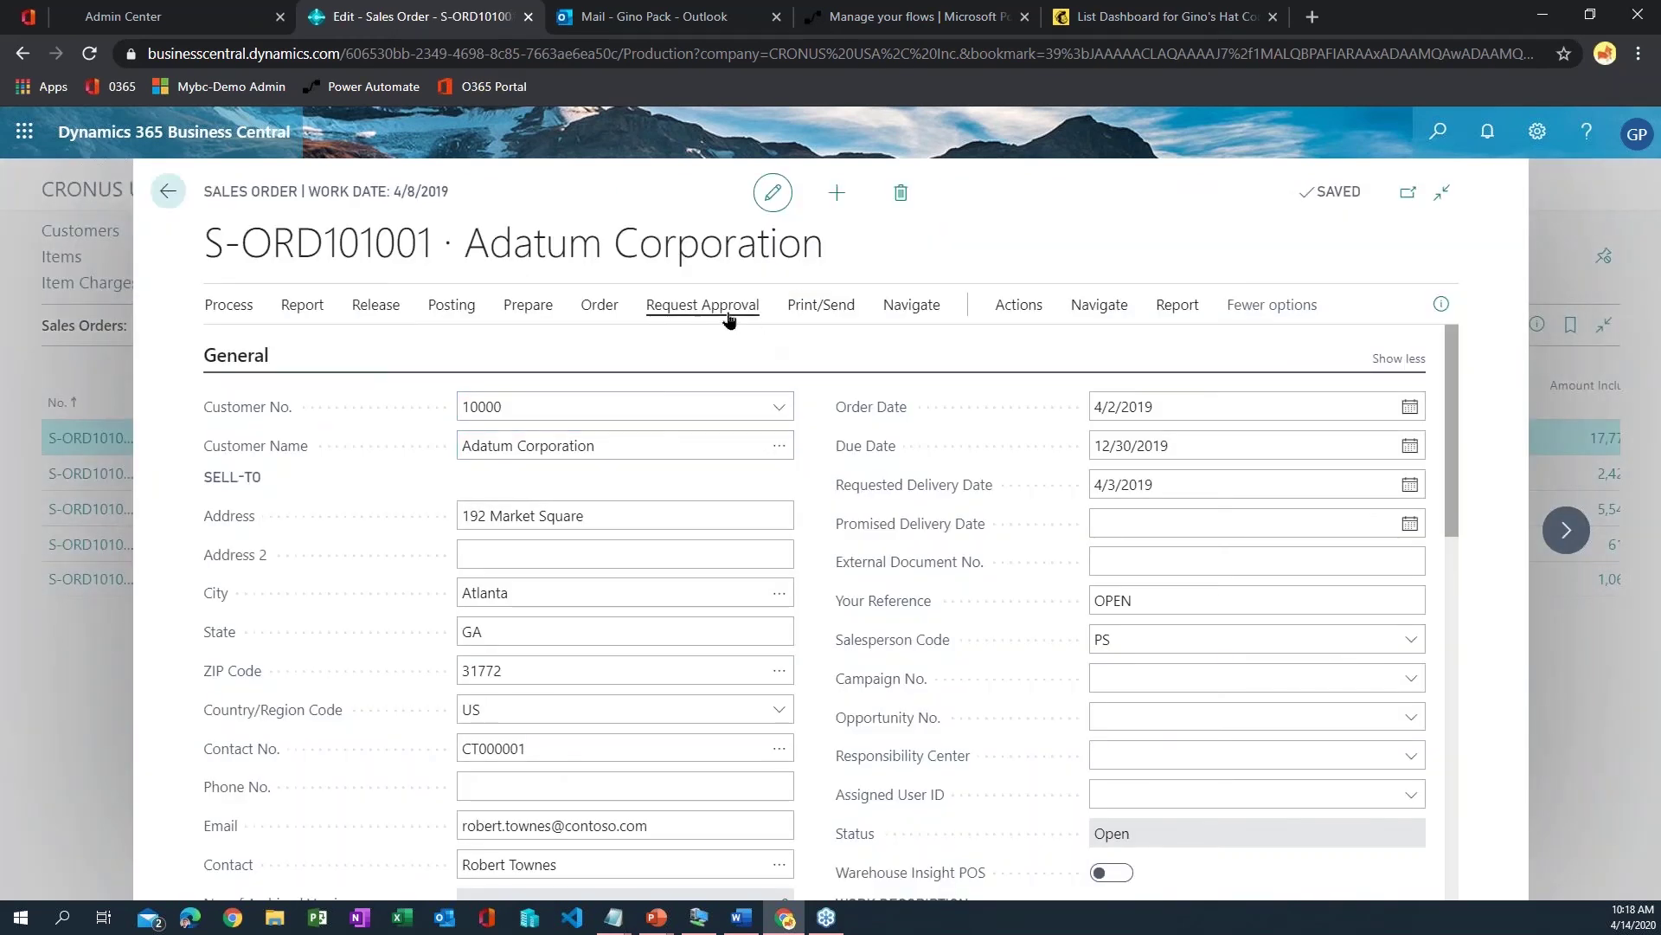
left_click(704, 345)
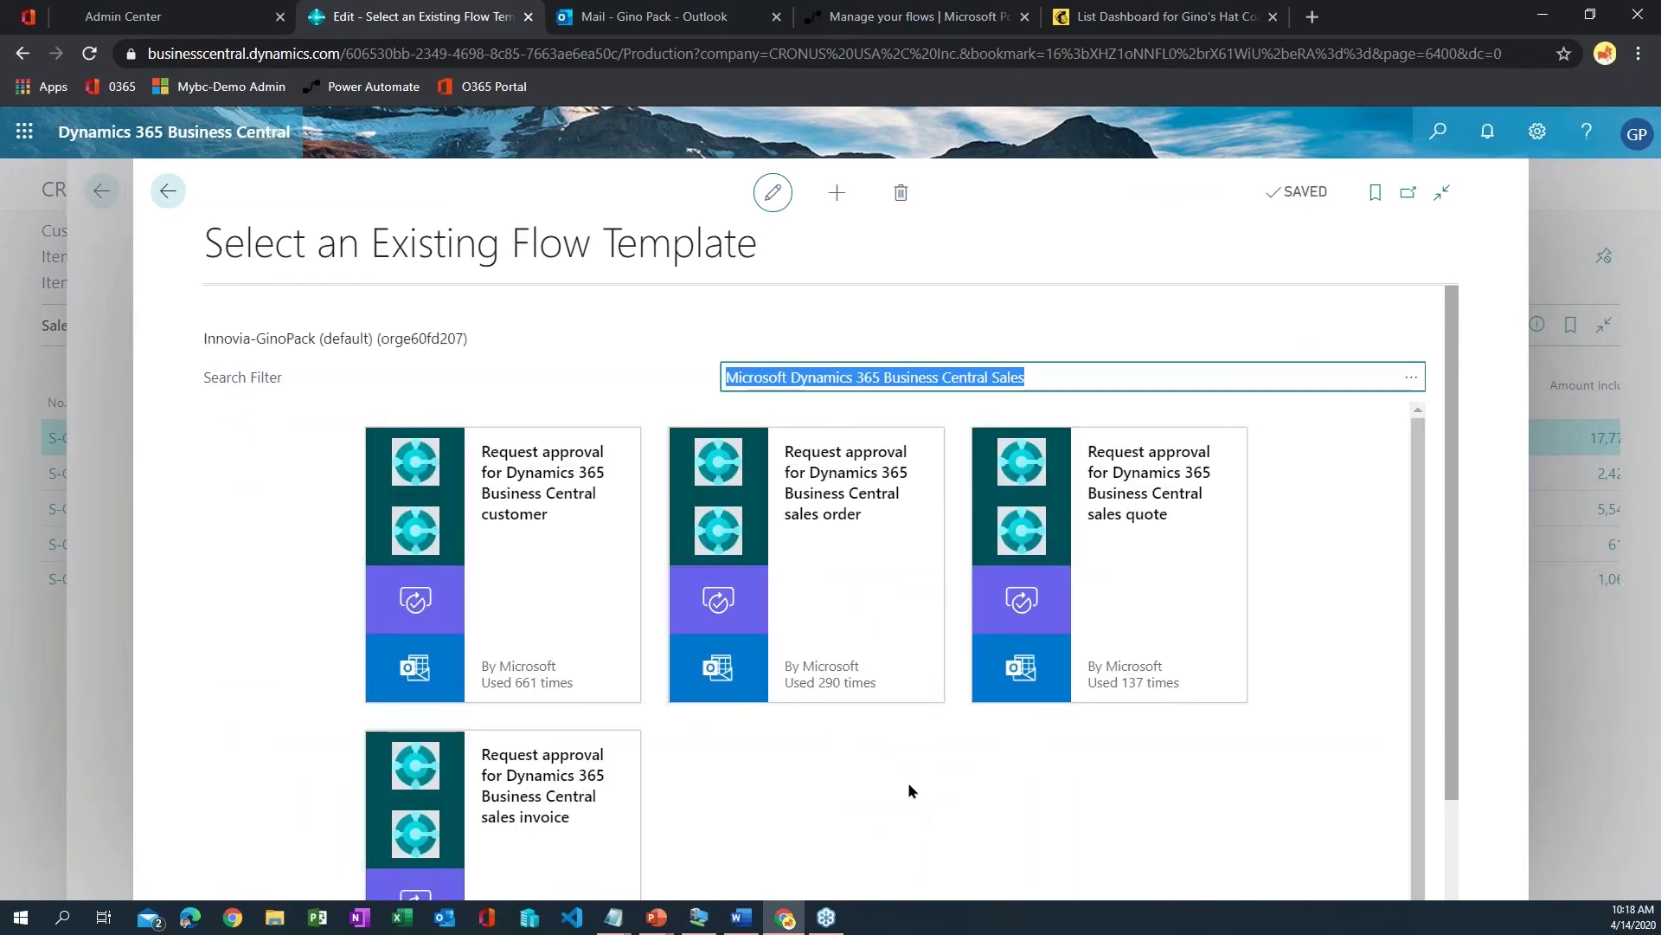
- Select the sales order approval template, review its three connections, and continue to the flow editor
left_click(860, 532)
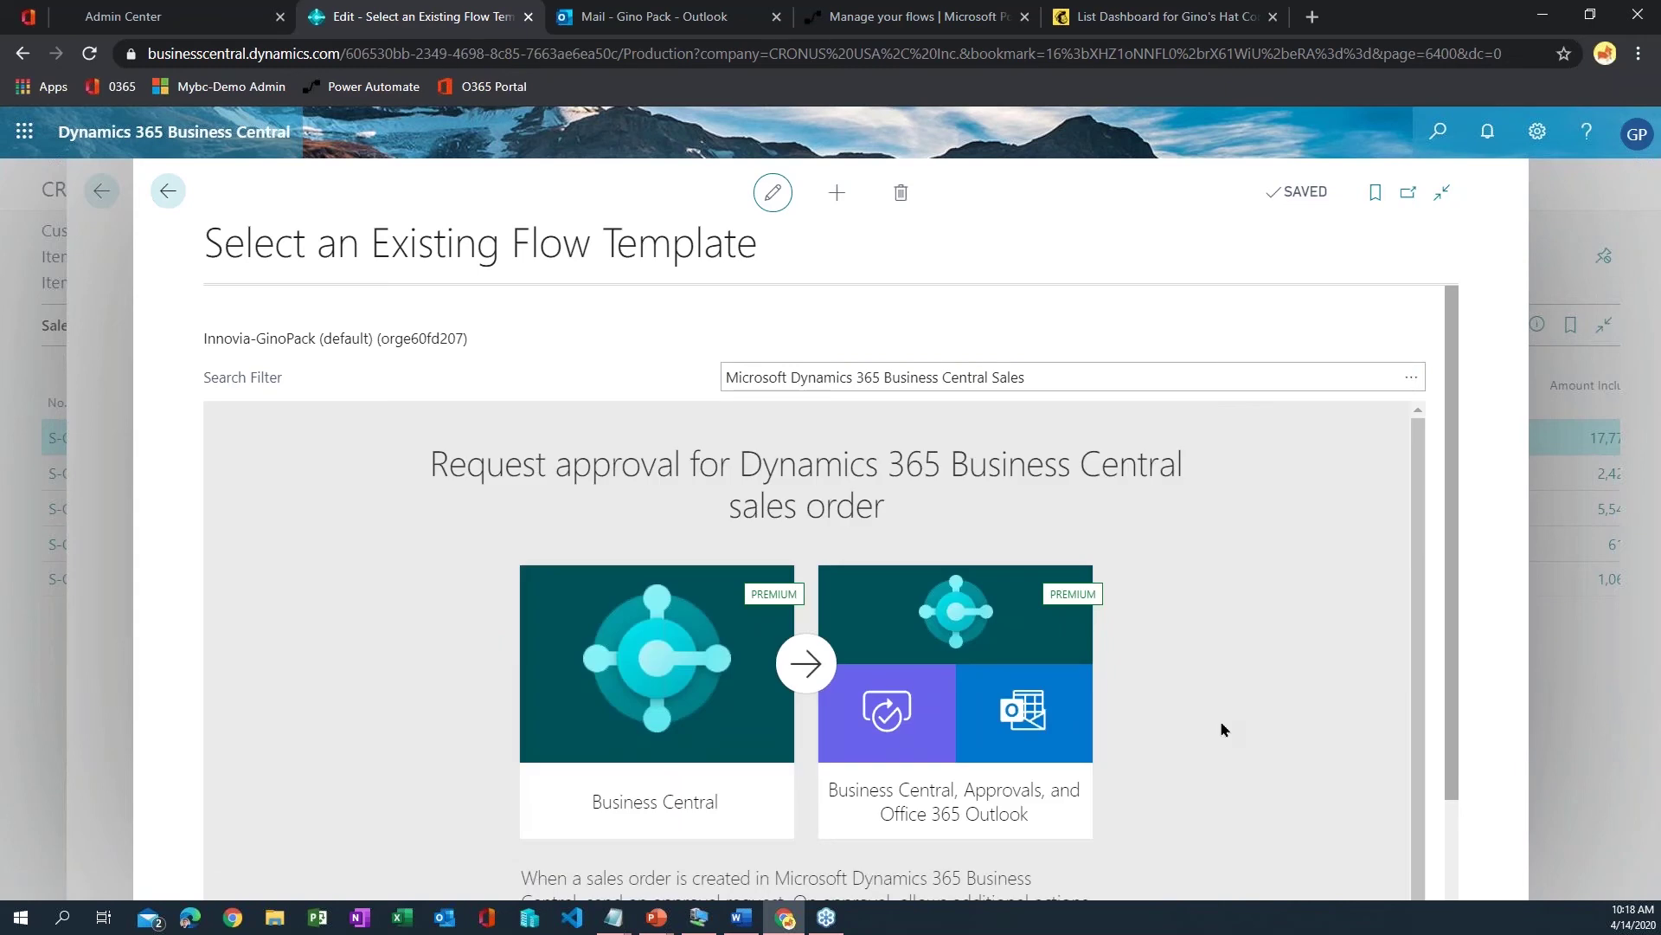
left_click_drag(1457, 464, 1454, 817)
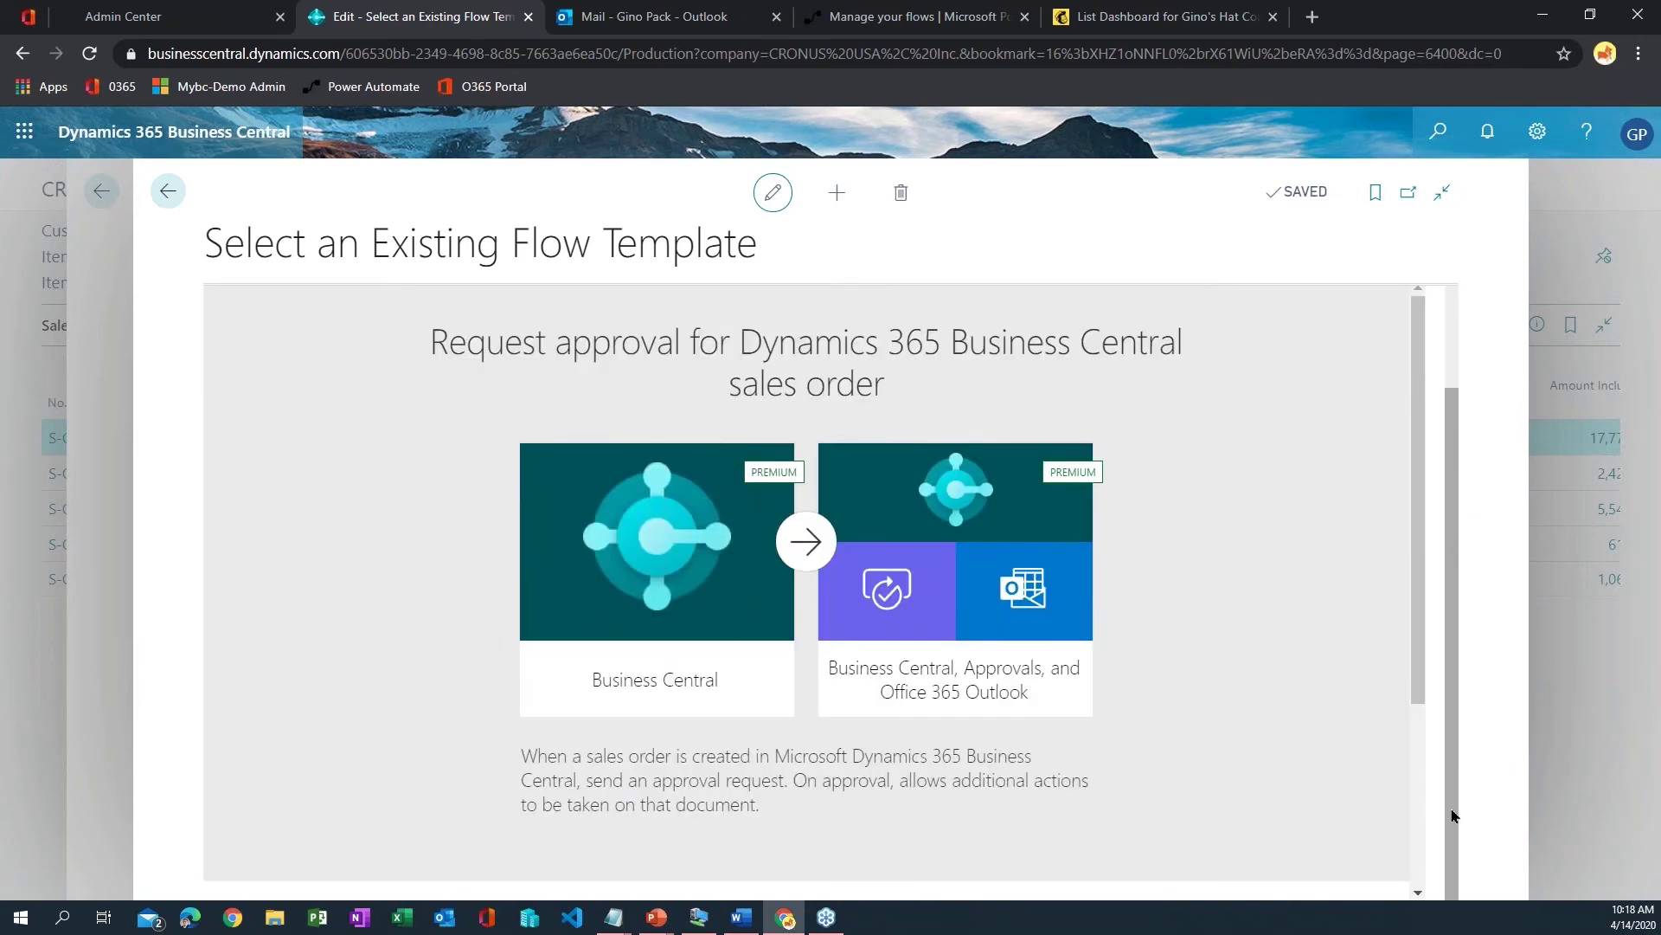
key("ctrl+plus")
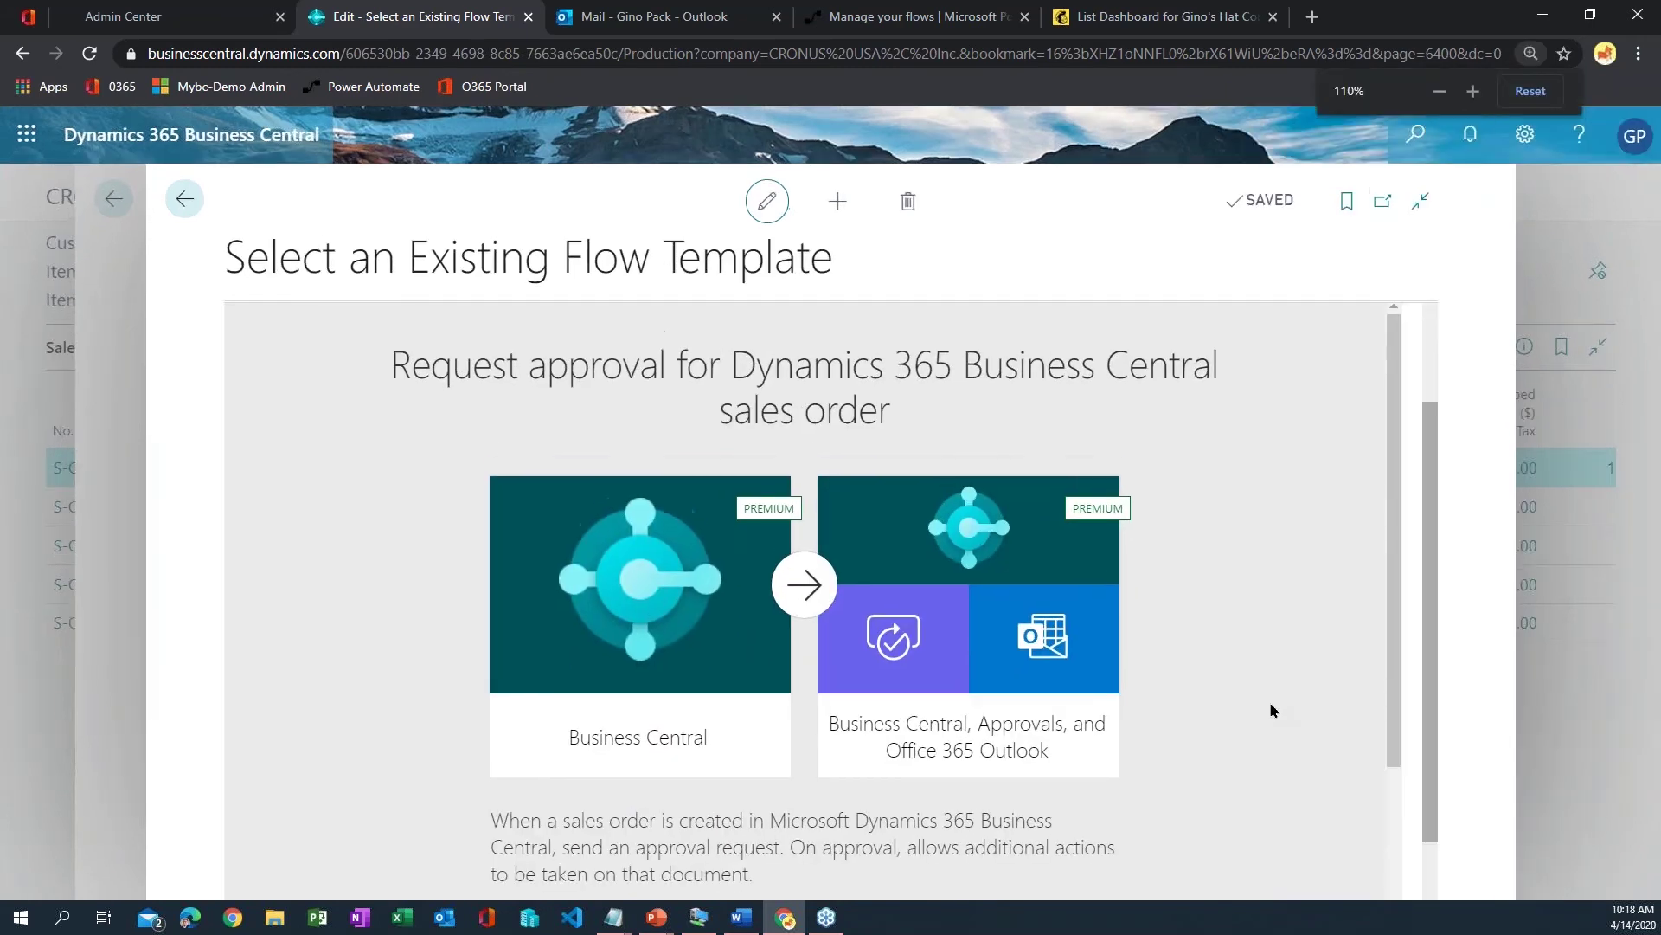
key("ctrl+minus")
scroll(1270, 706, "down", 4)
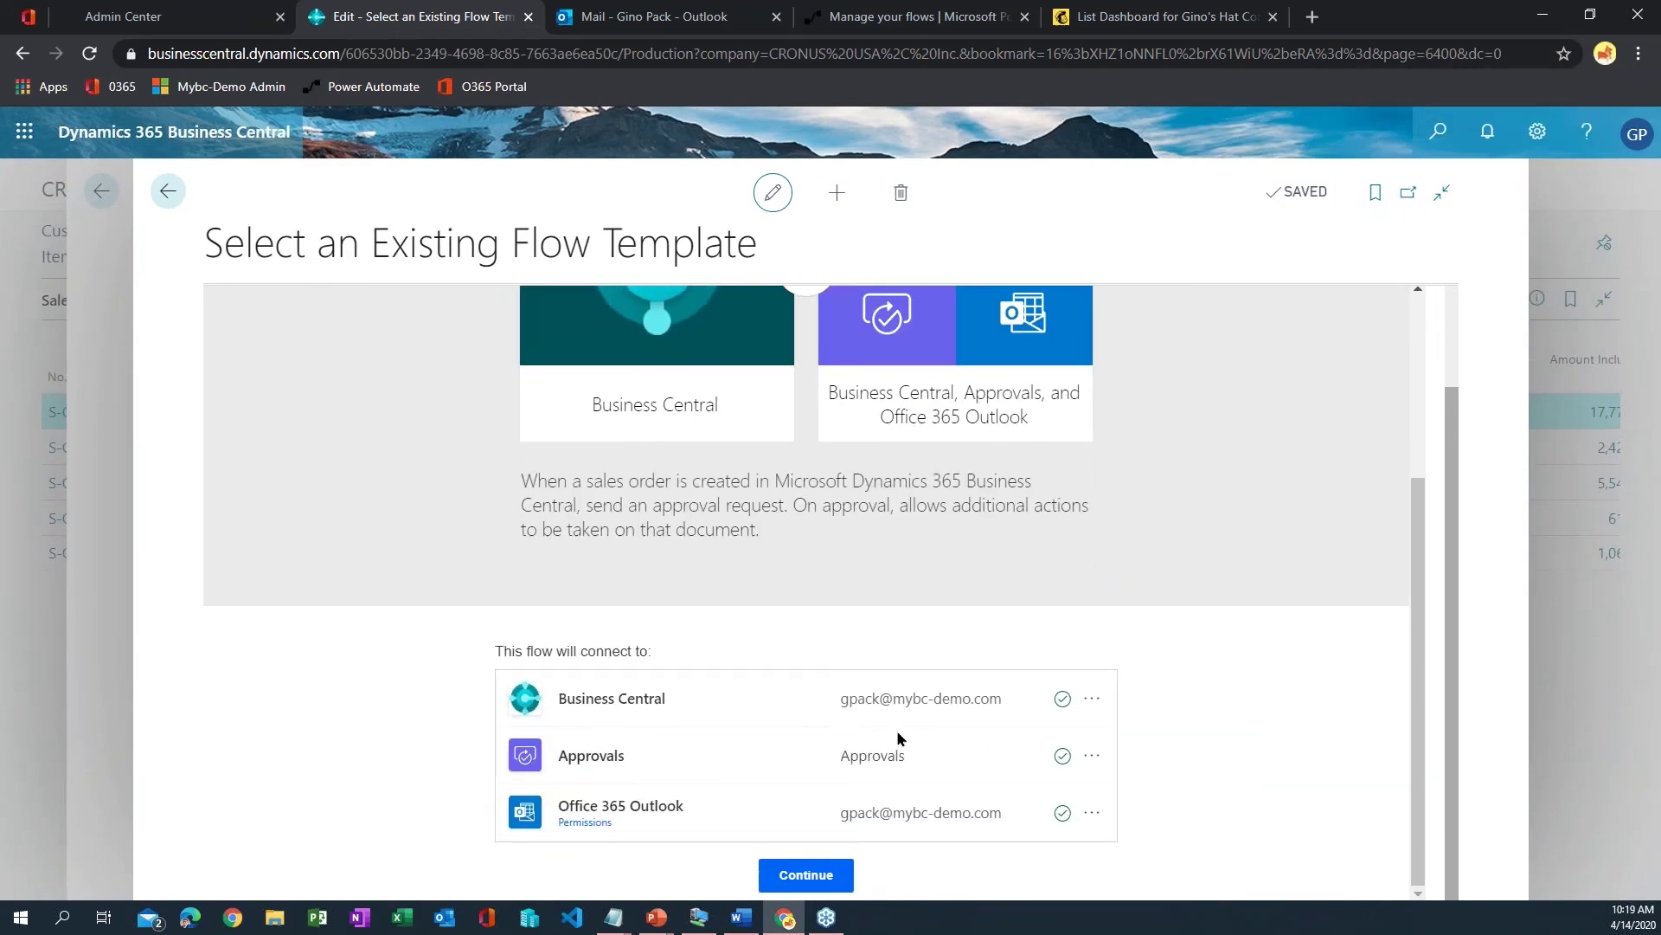
left_click(848, 873)
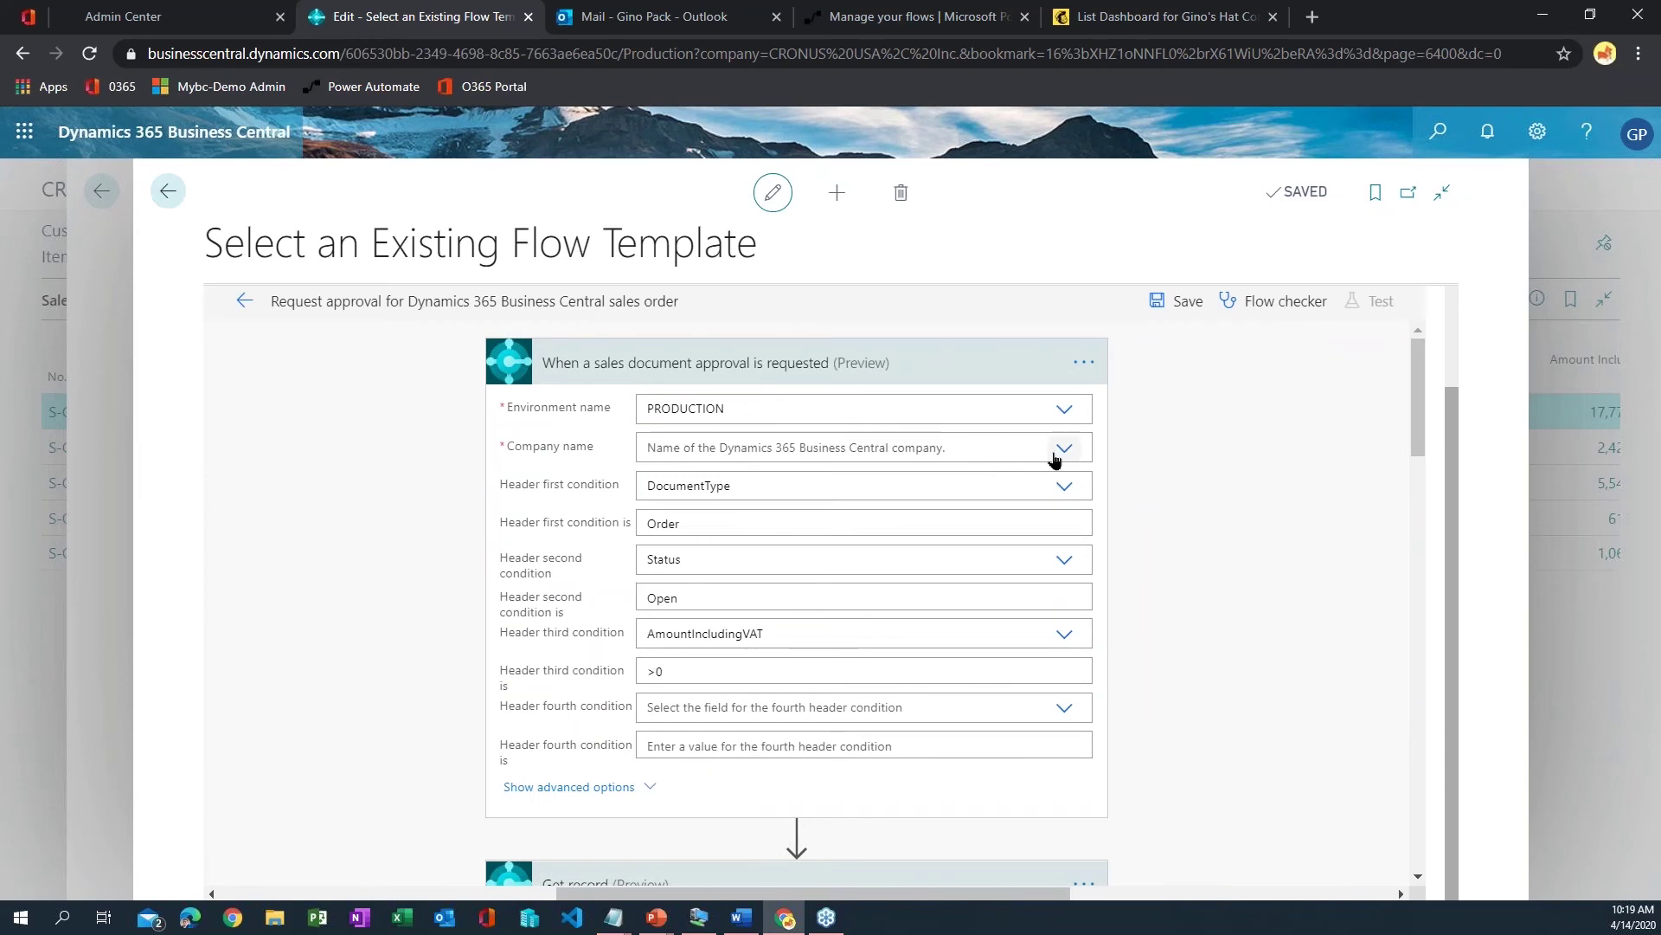
- Set CRONUS USA, Inc. as Company name in both the trigger and the Get record step
left_click(1063, 448)
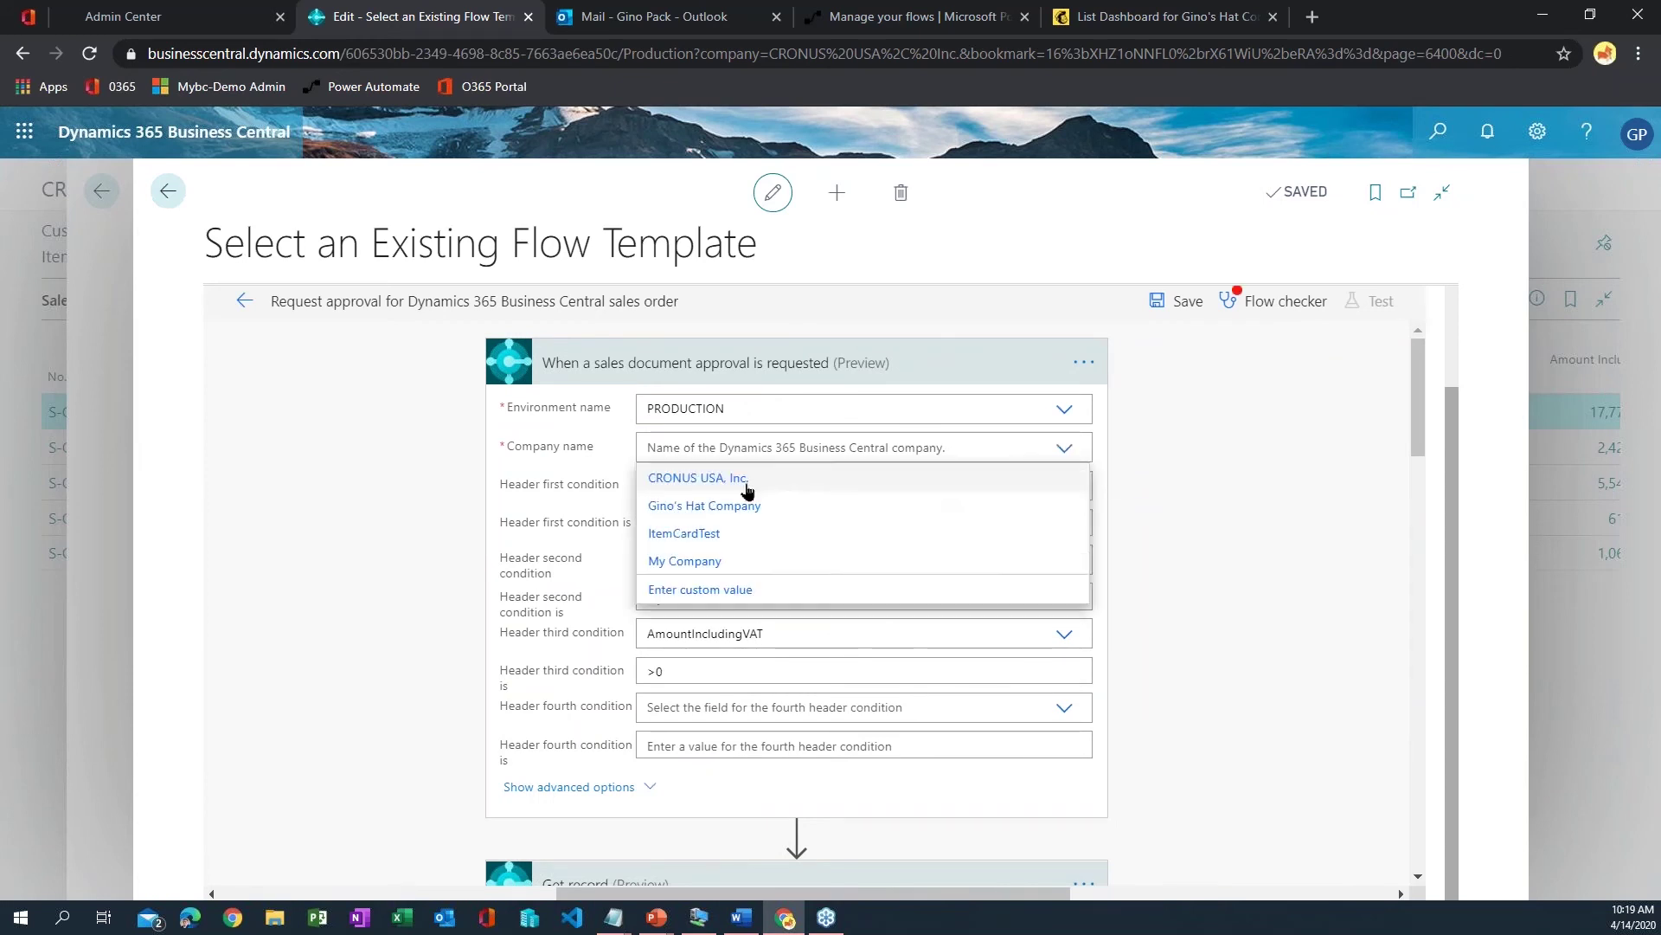
left_click(922, 548)
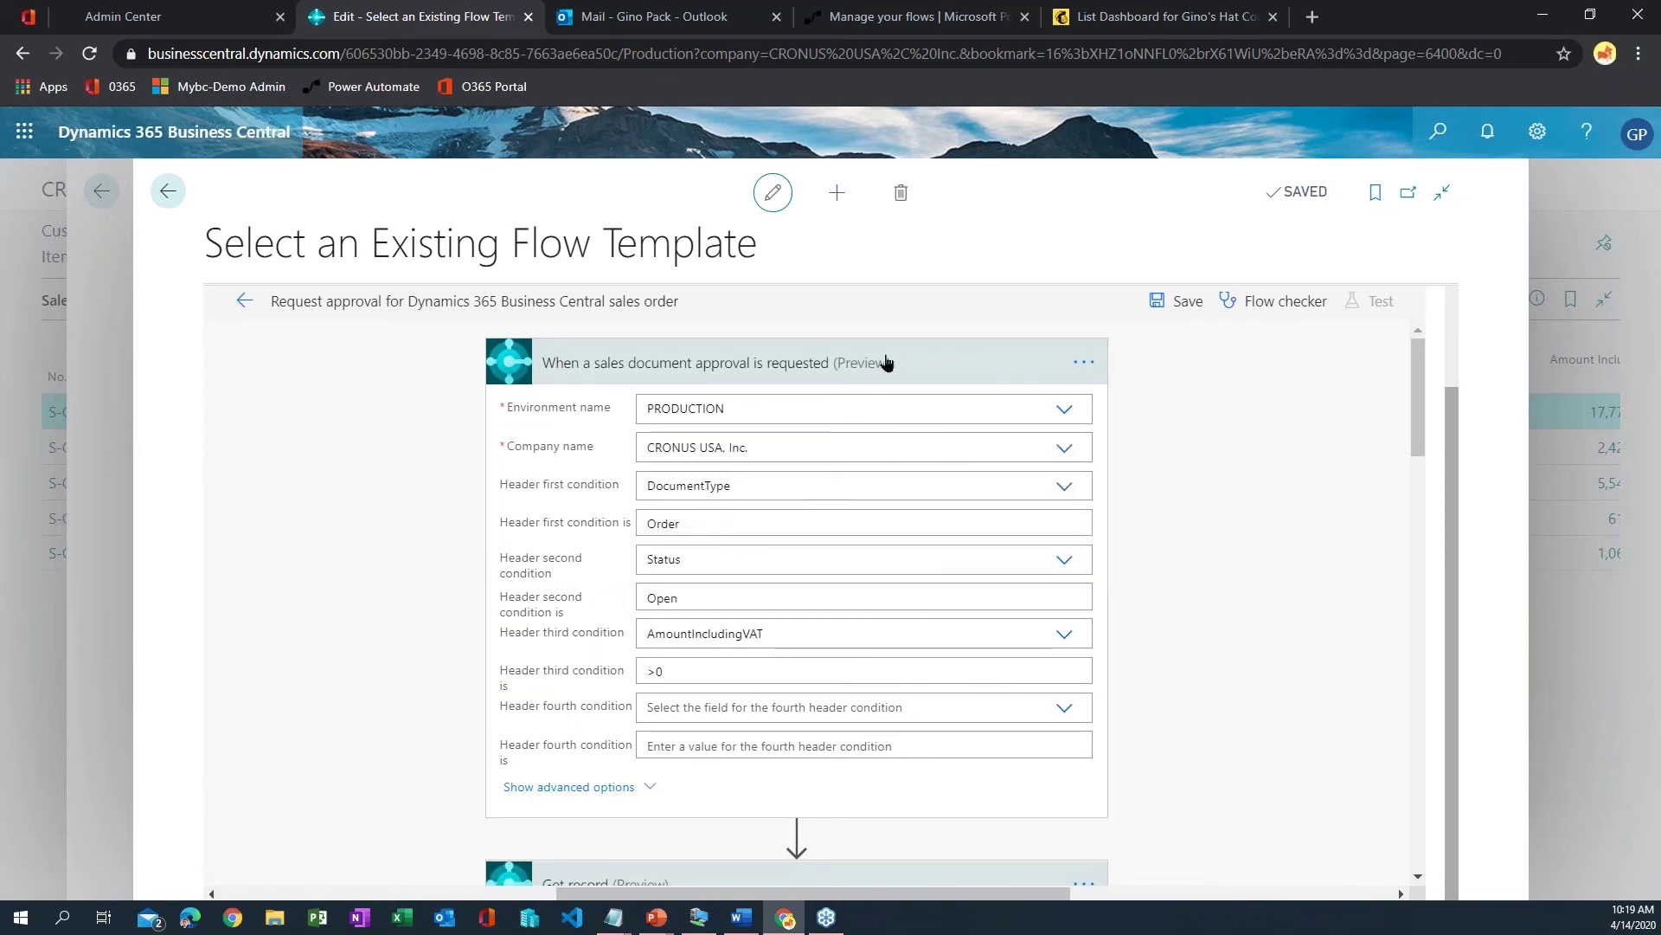
left_click(888, 364)
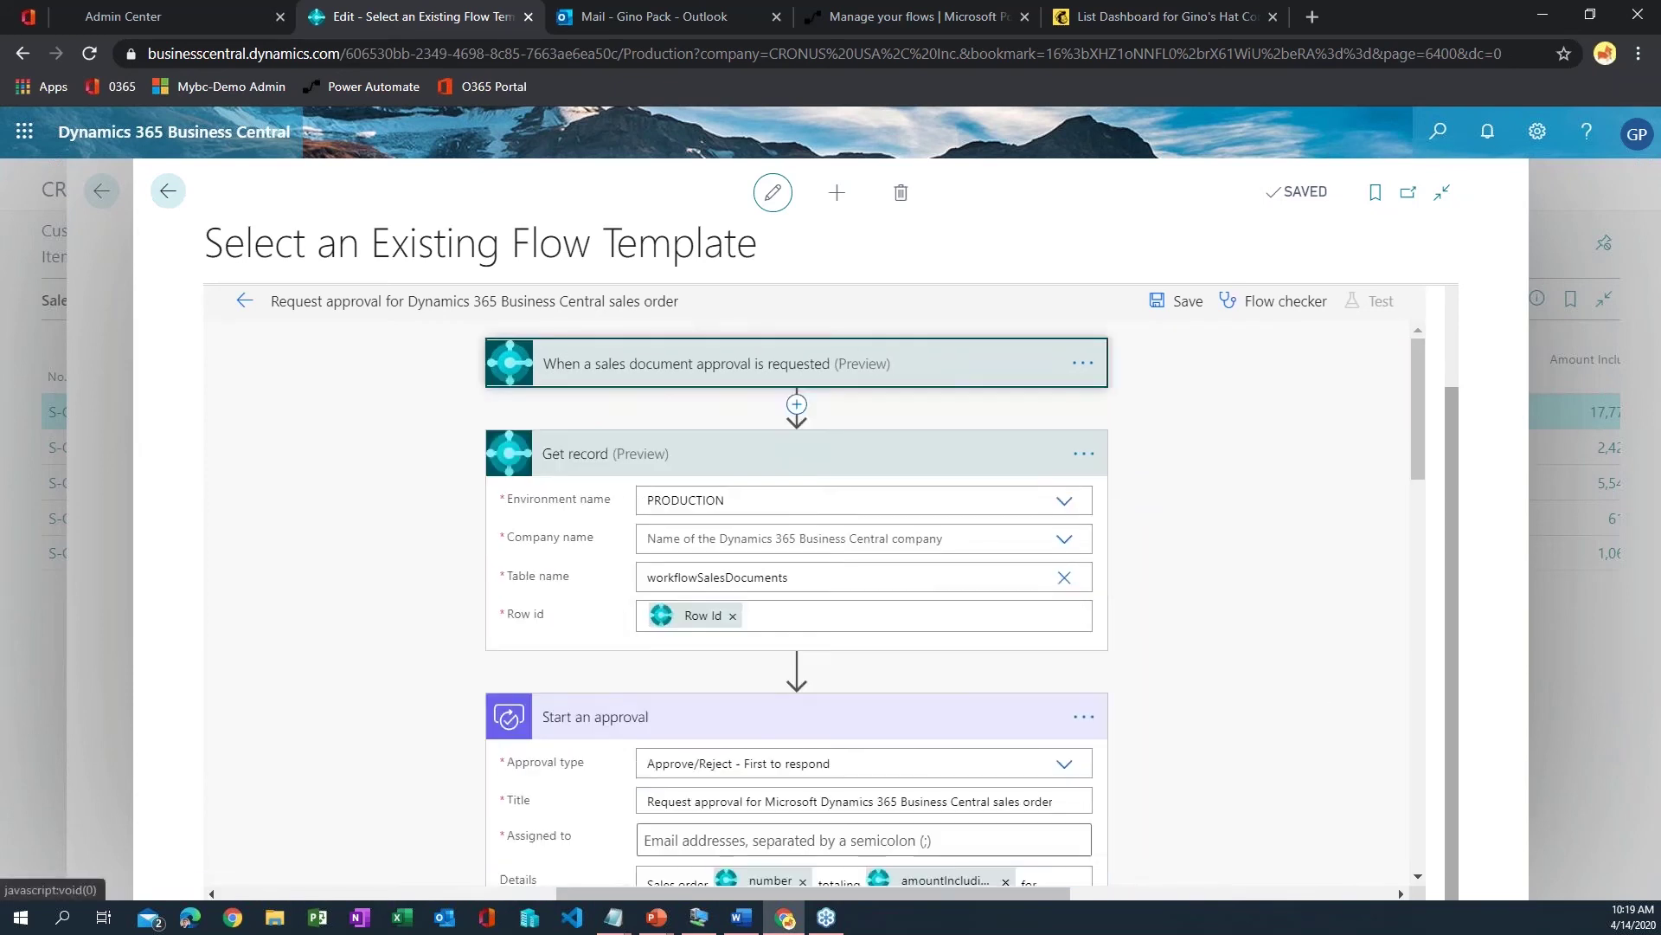
left_click(1063, 537)
left_click(853, 569)
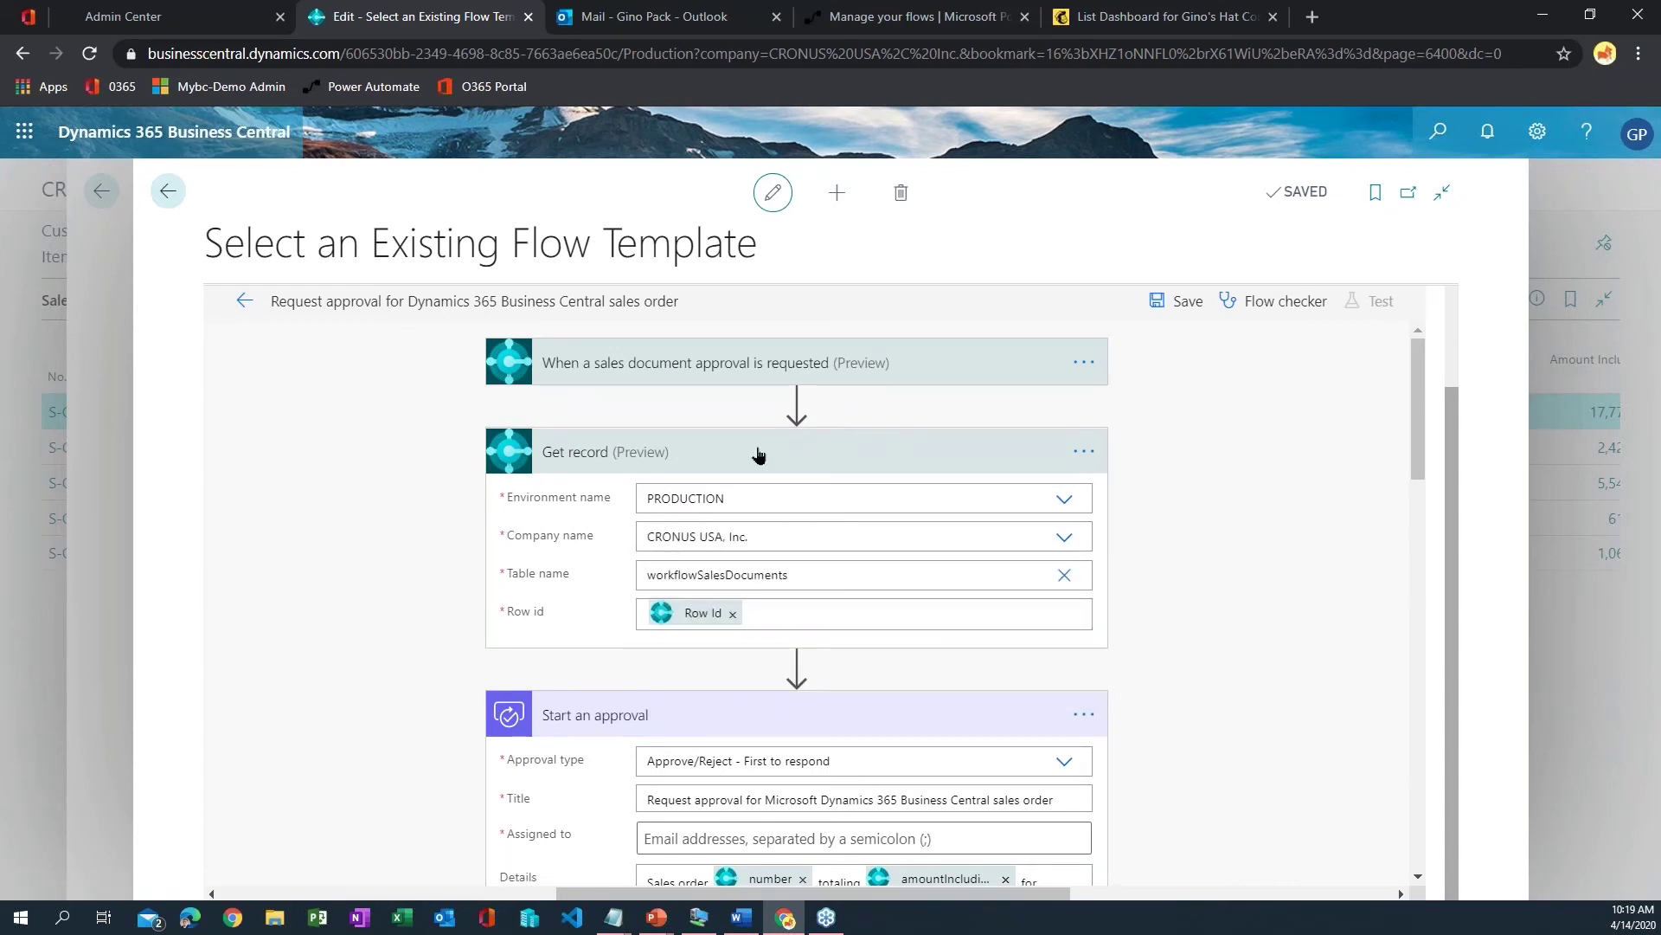
left_click(759, 454)
- Enter the approver's e-mail in Assigned to and pick the suggested person
scroll(1111, 674, "down", 1)
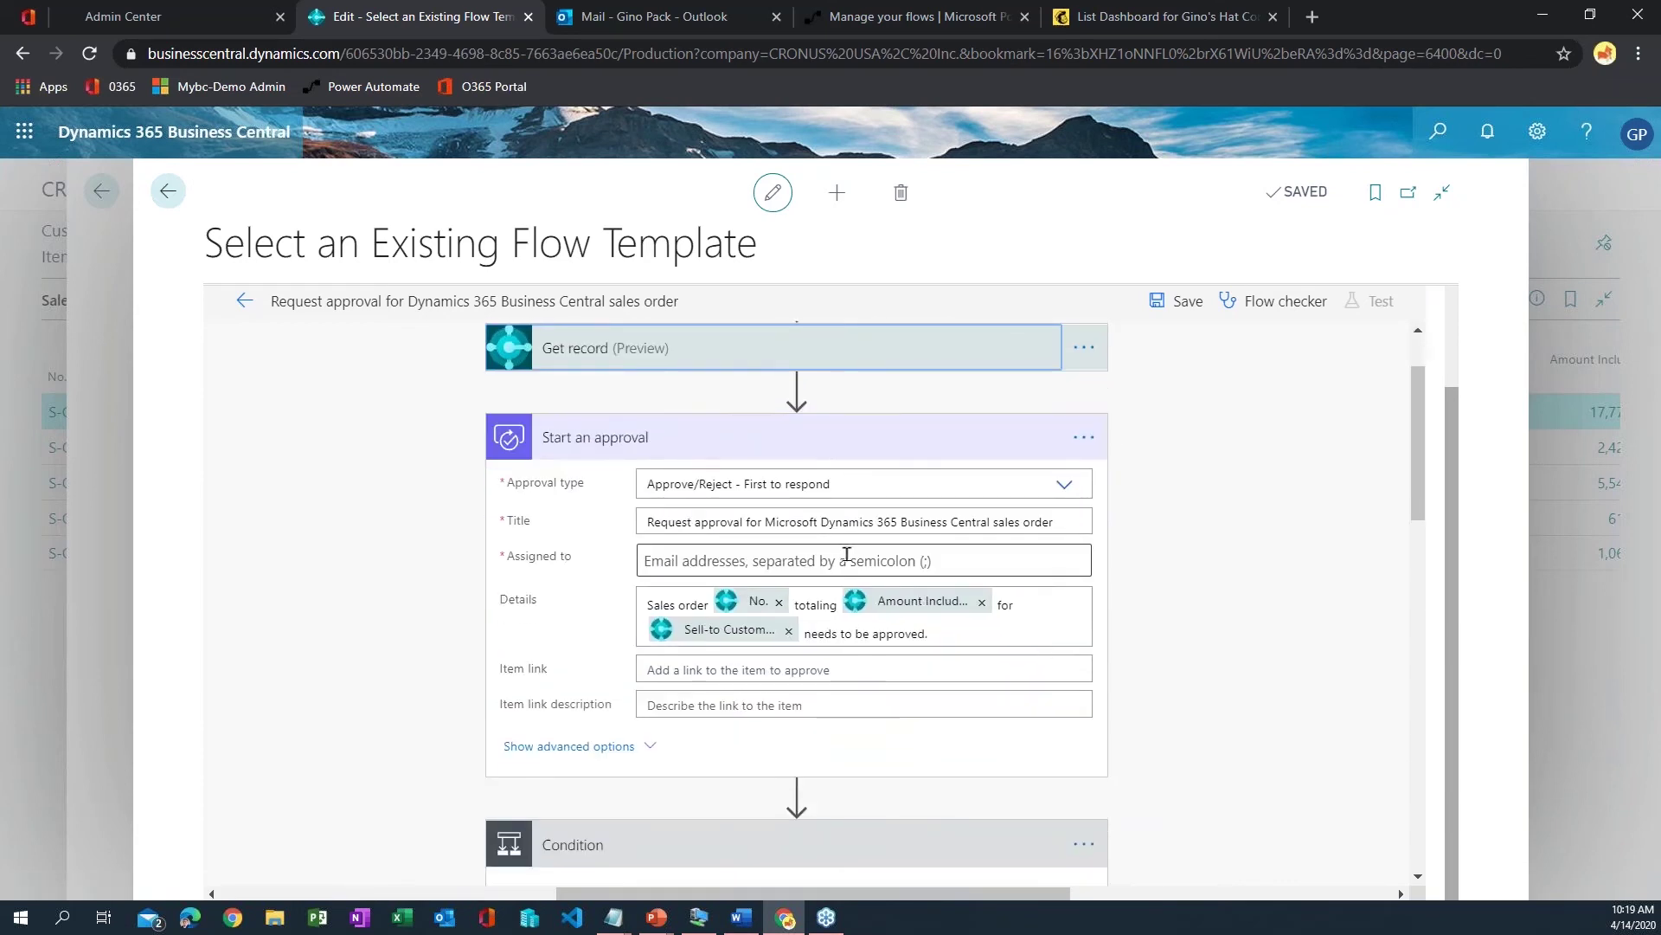
left_click(847, 559)
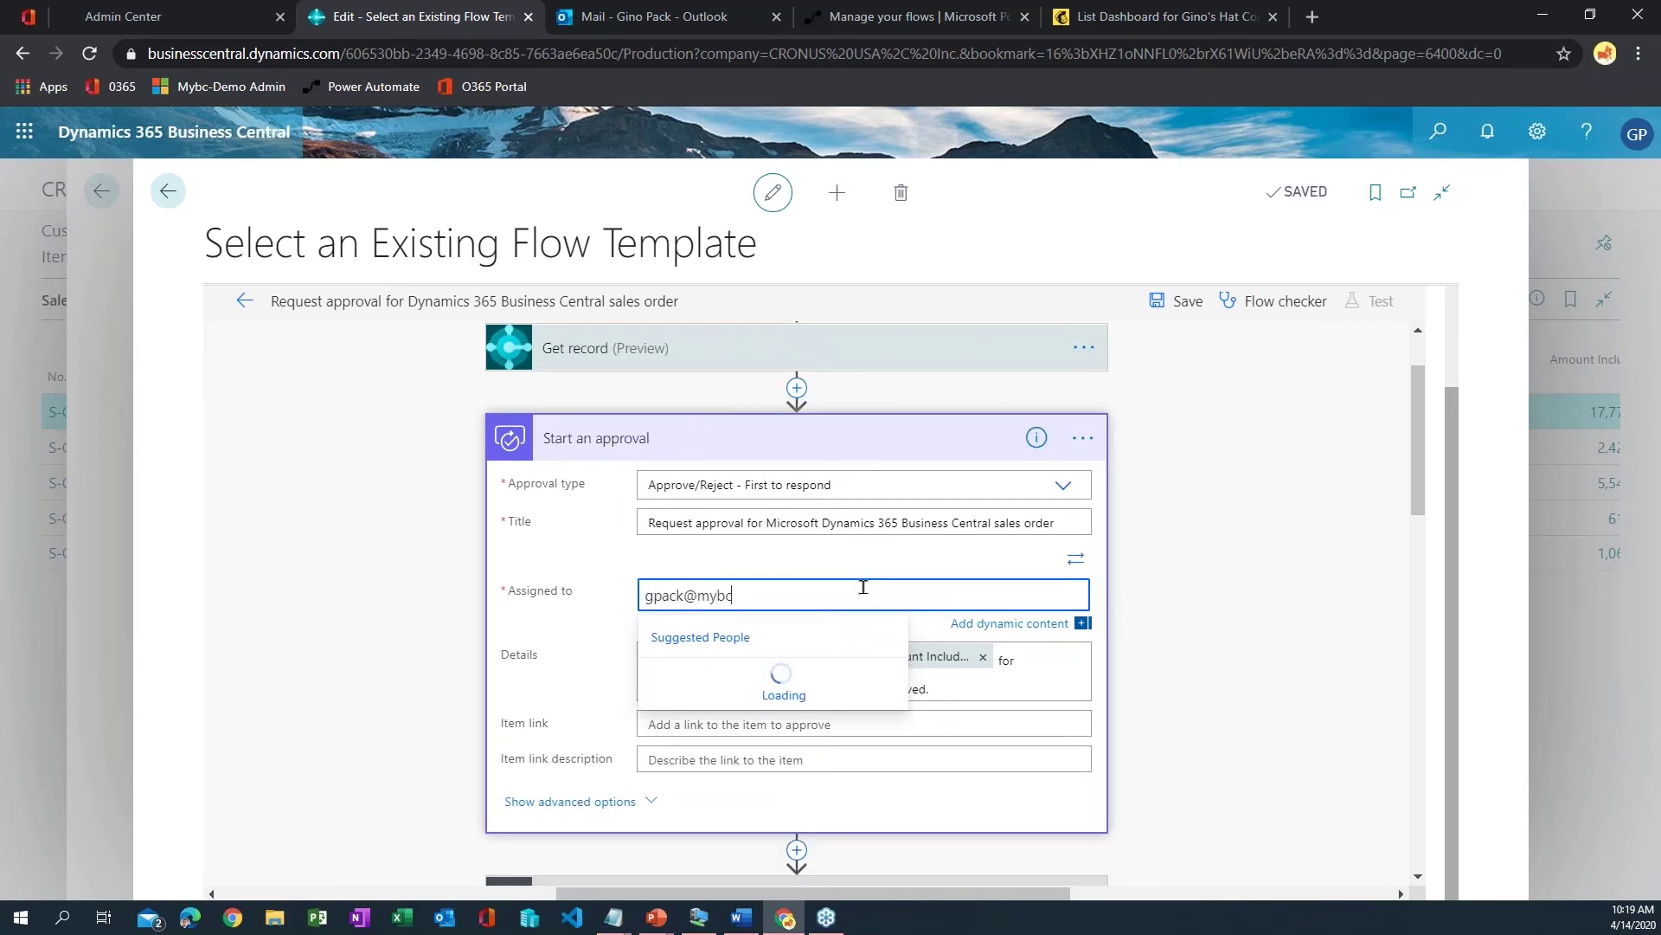
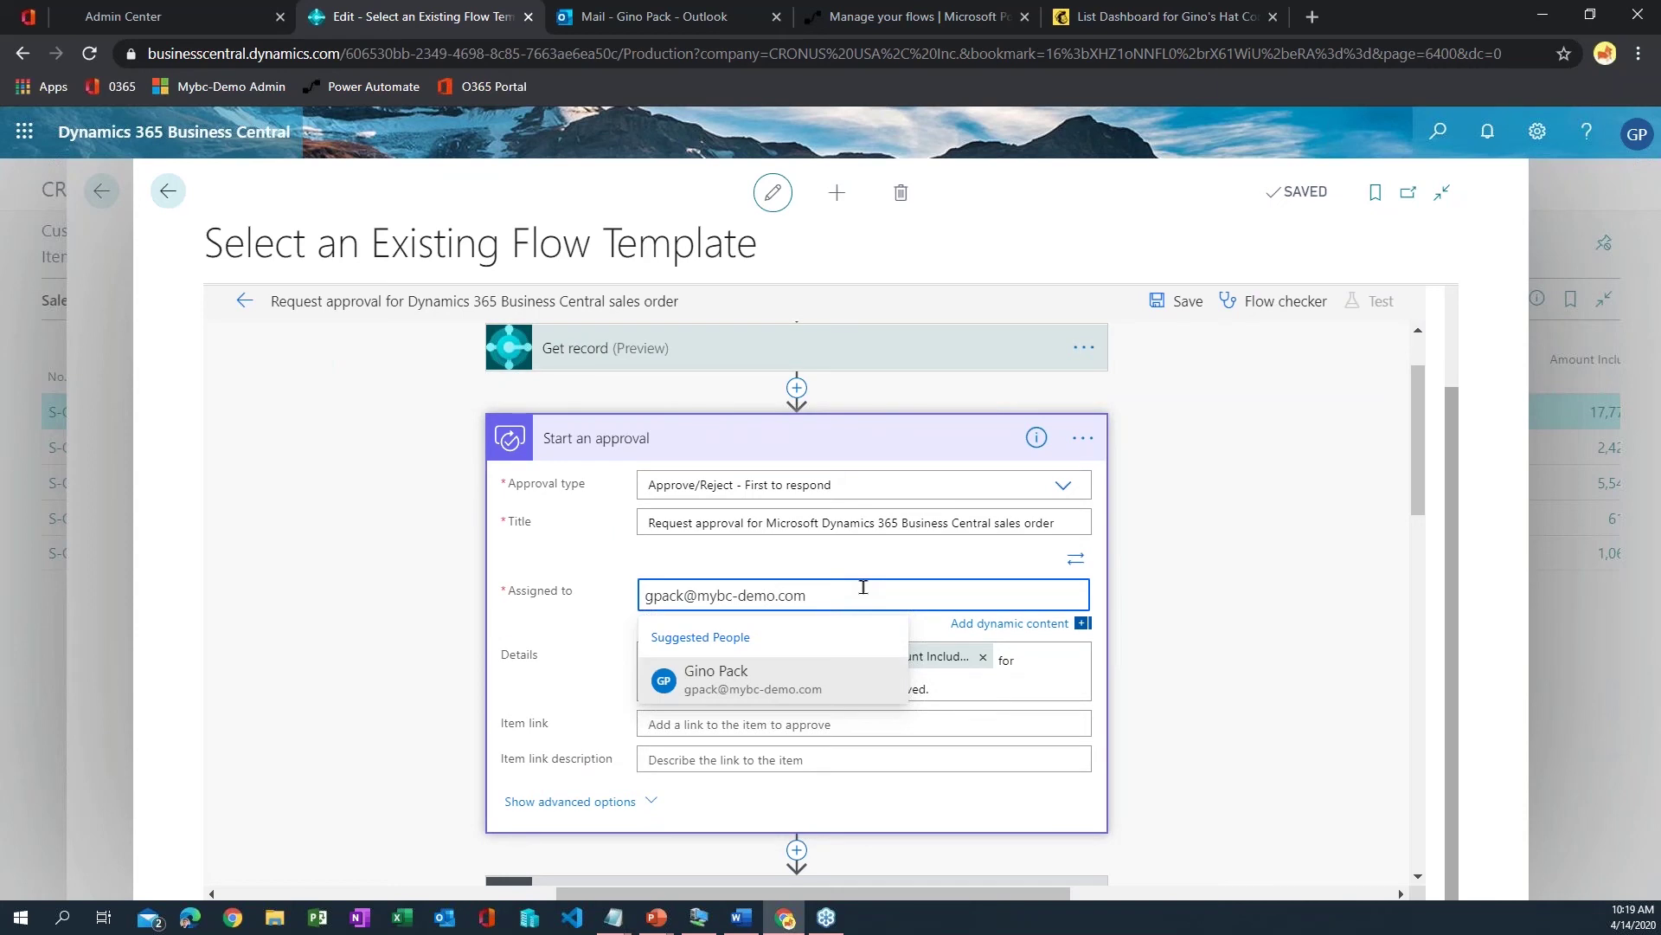
left_click(852, 690)
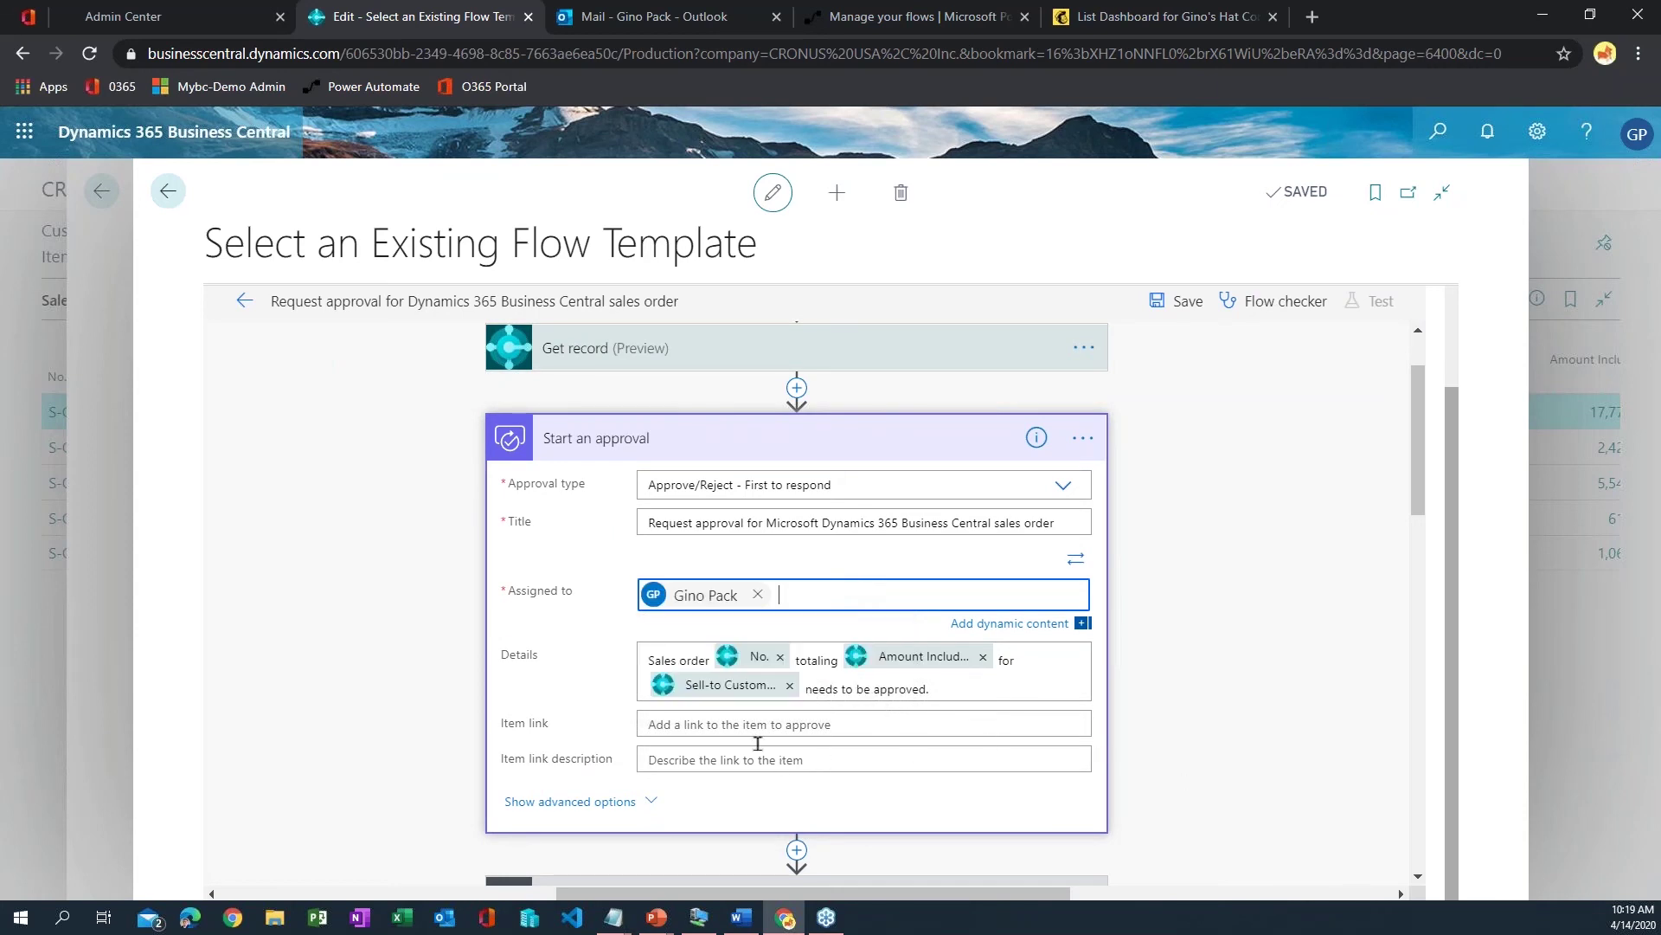
- Set Requestor to Requested By User Email and turn Enable notifications to Yes
left_click(625, 814)
scroll(692, 736, "down", 1)
left_click(705, 638)
type("r")
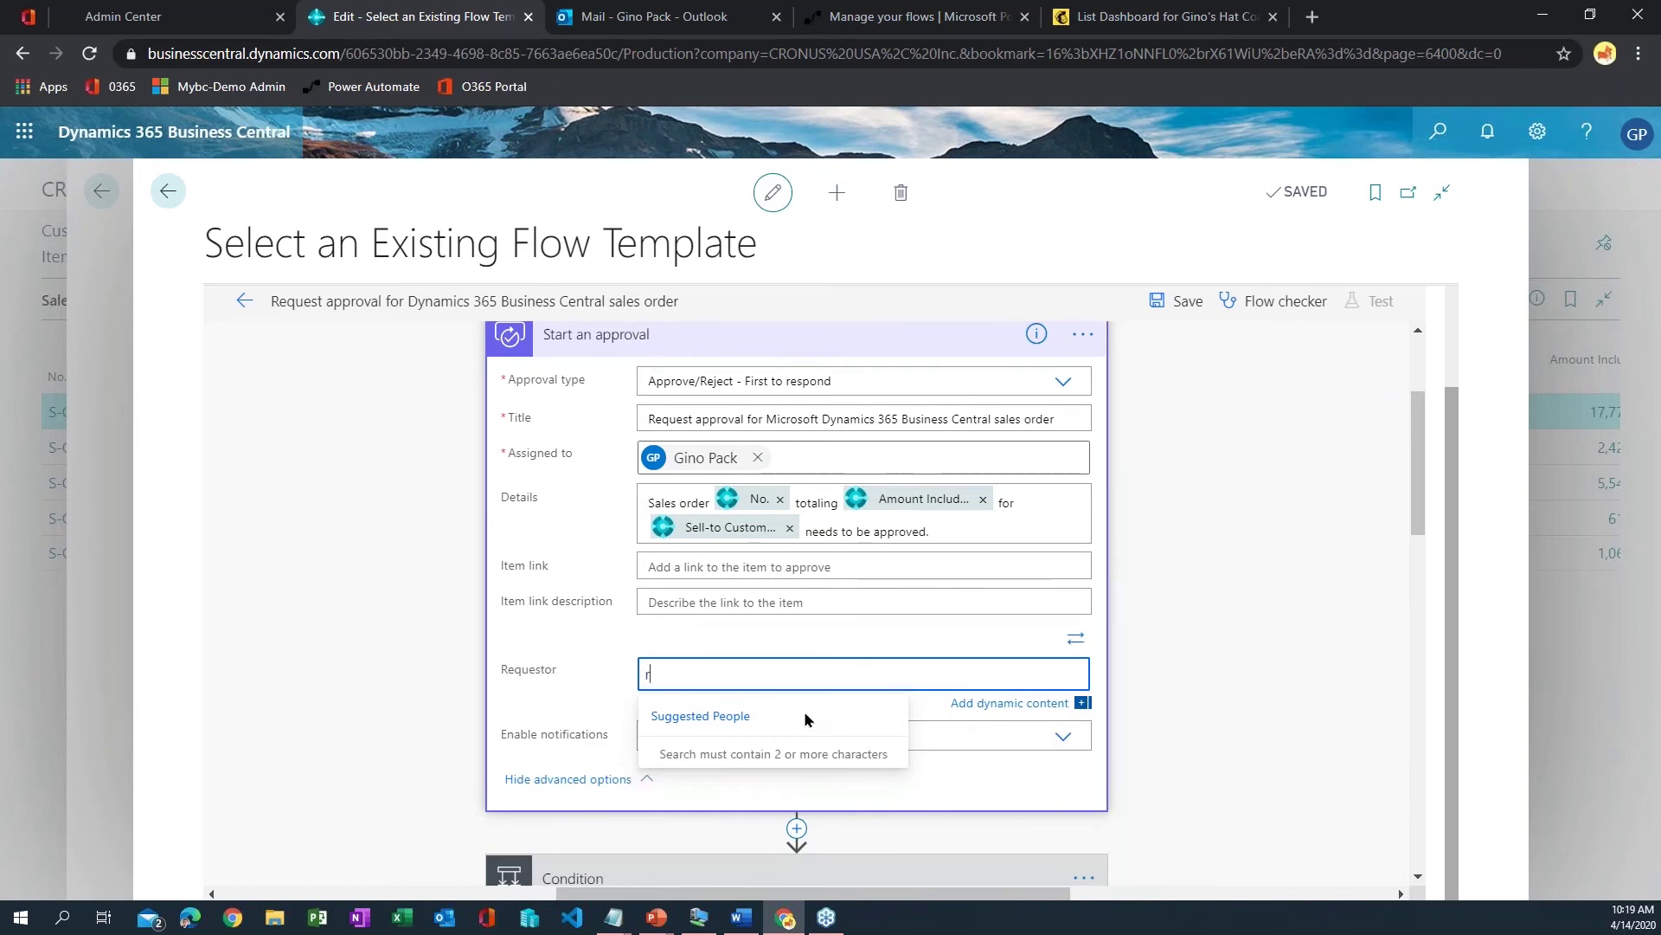
key("BackSpace")
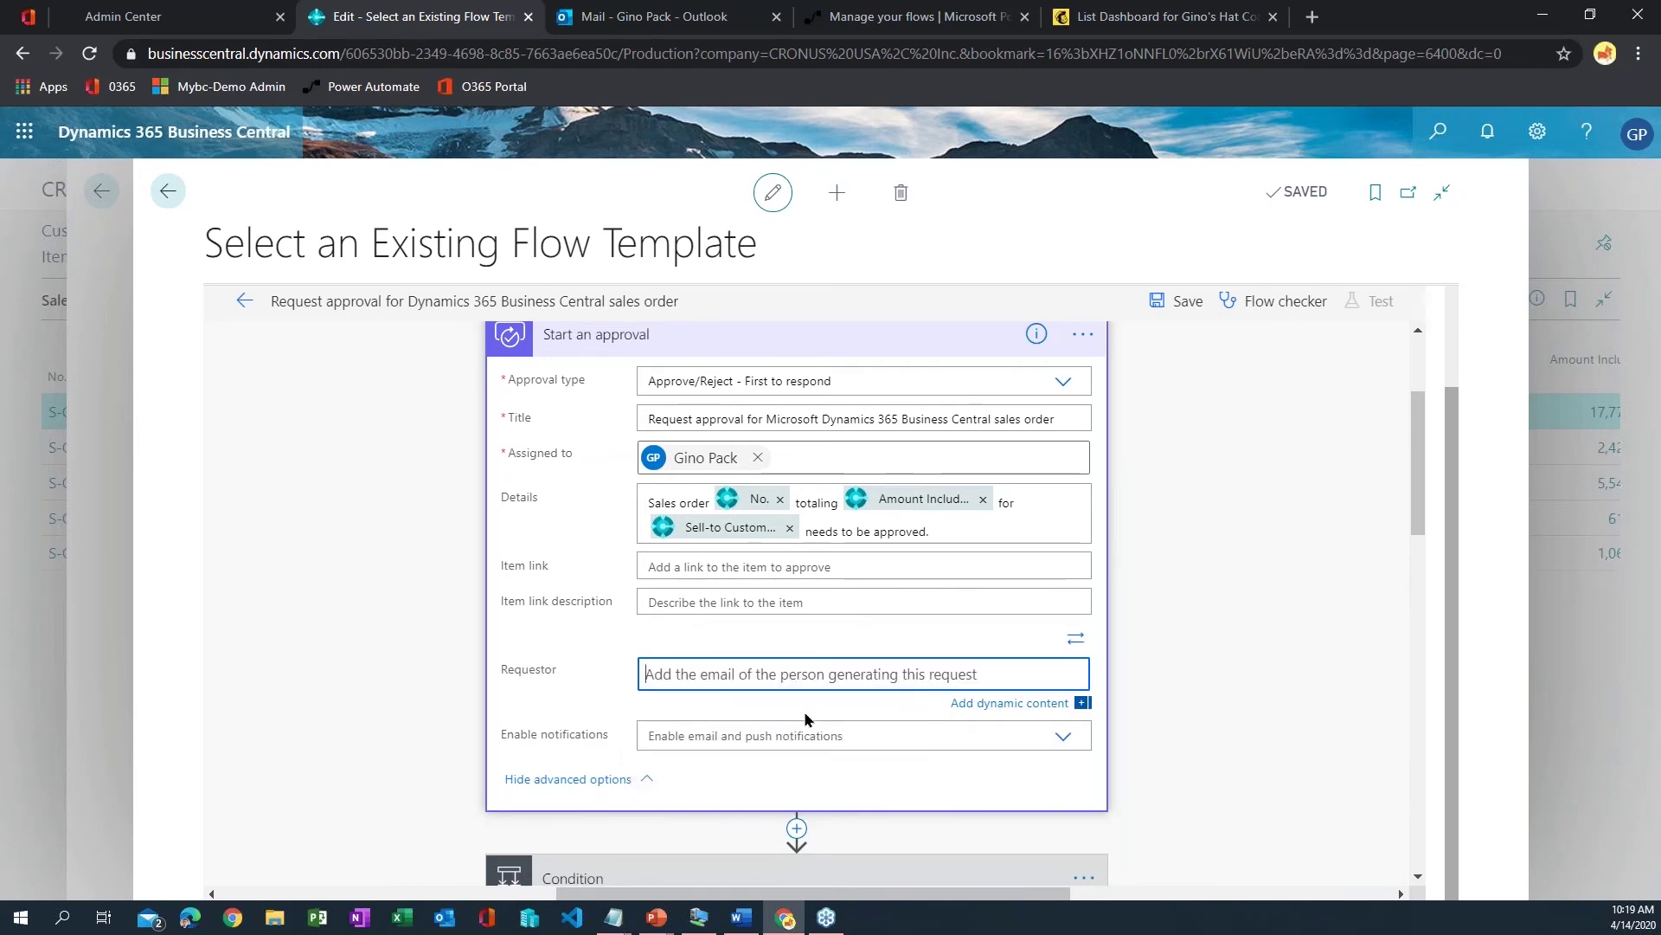
left_click(975, 705)
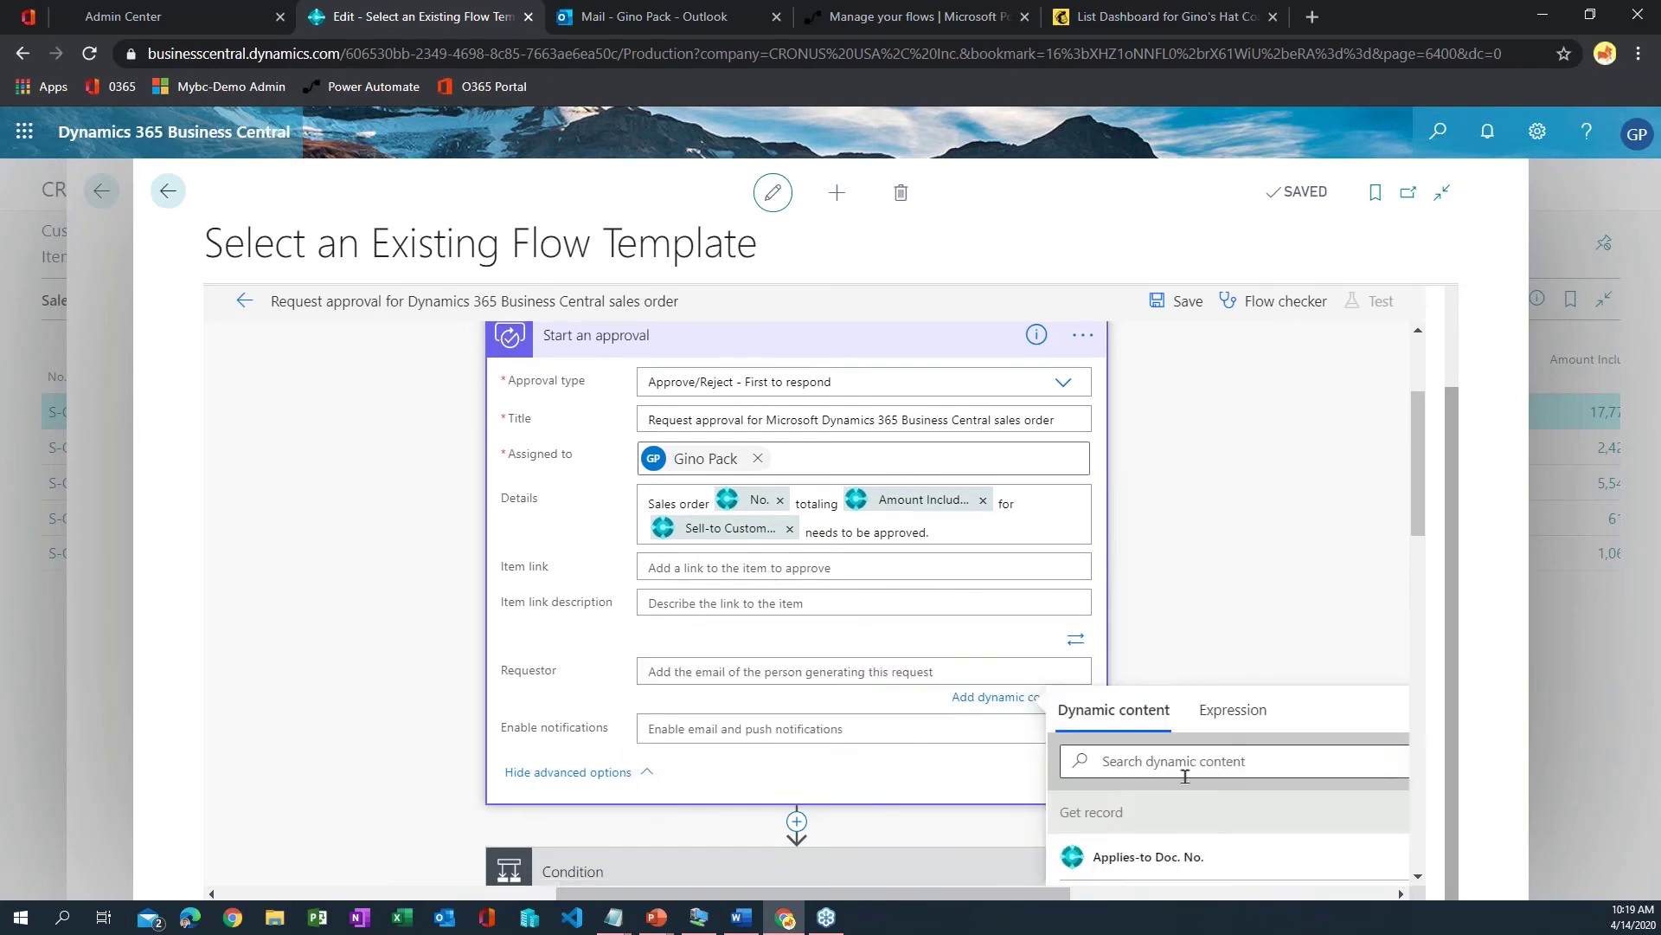
type("req")
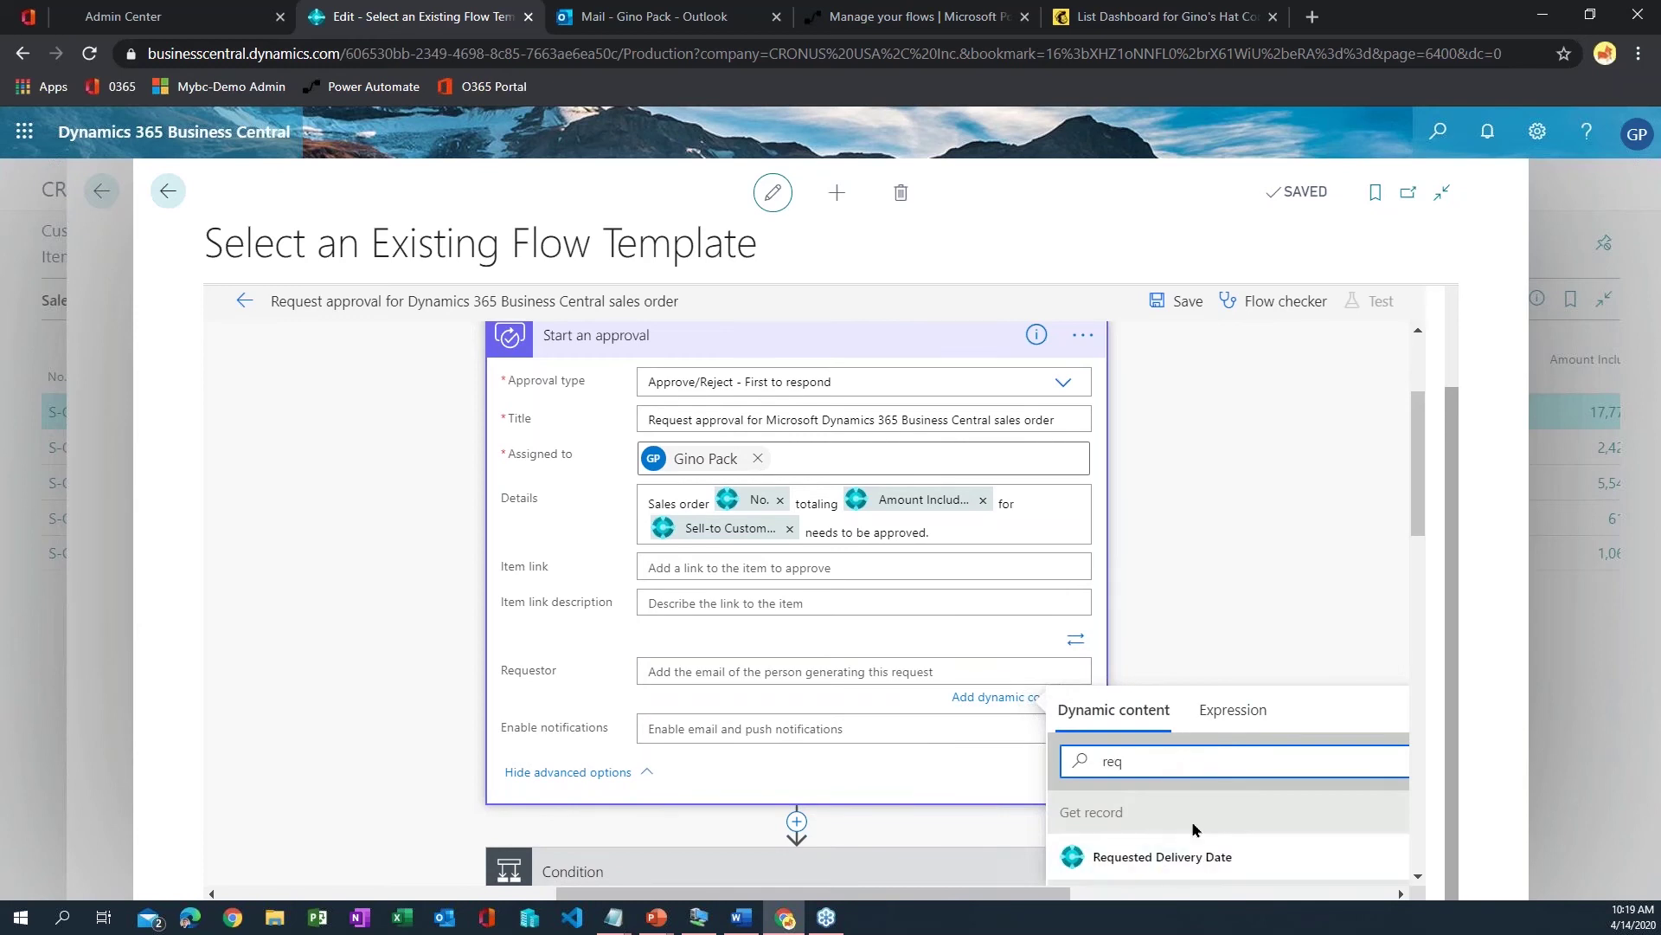
scroll(1170, 779, "down", 2)
left_click(1160, 732)
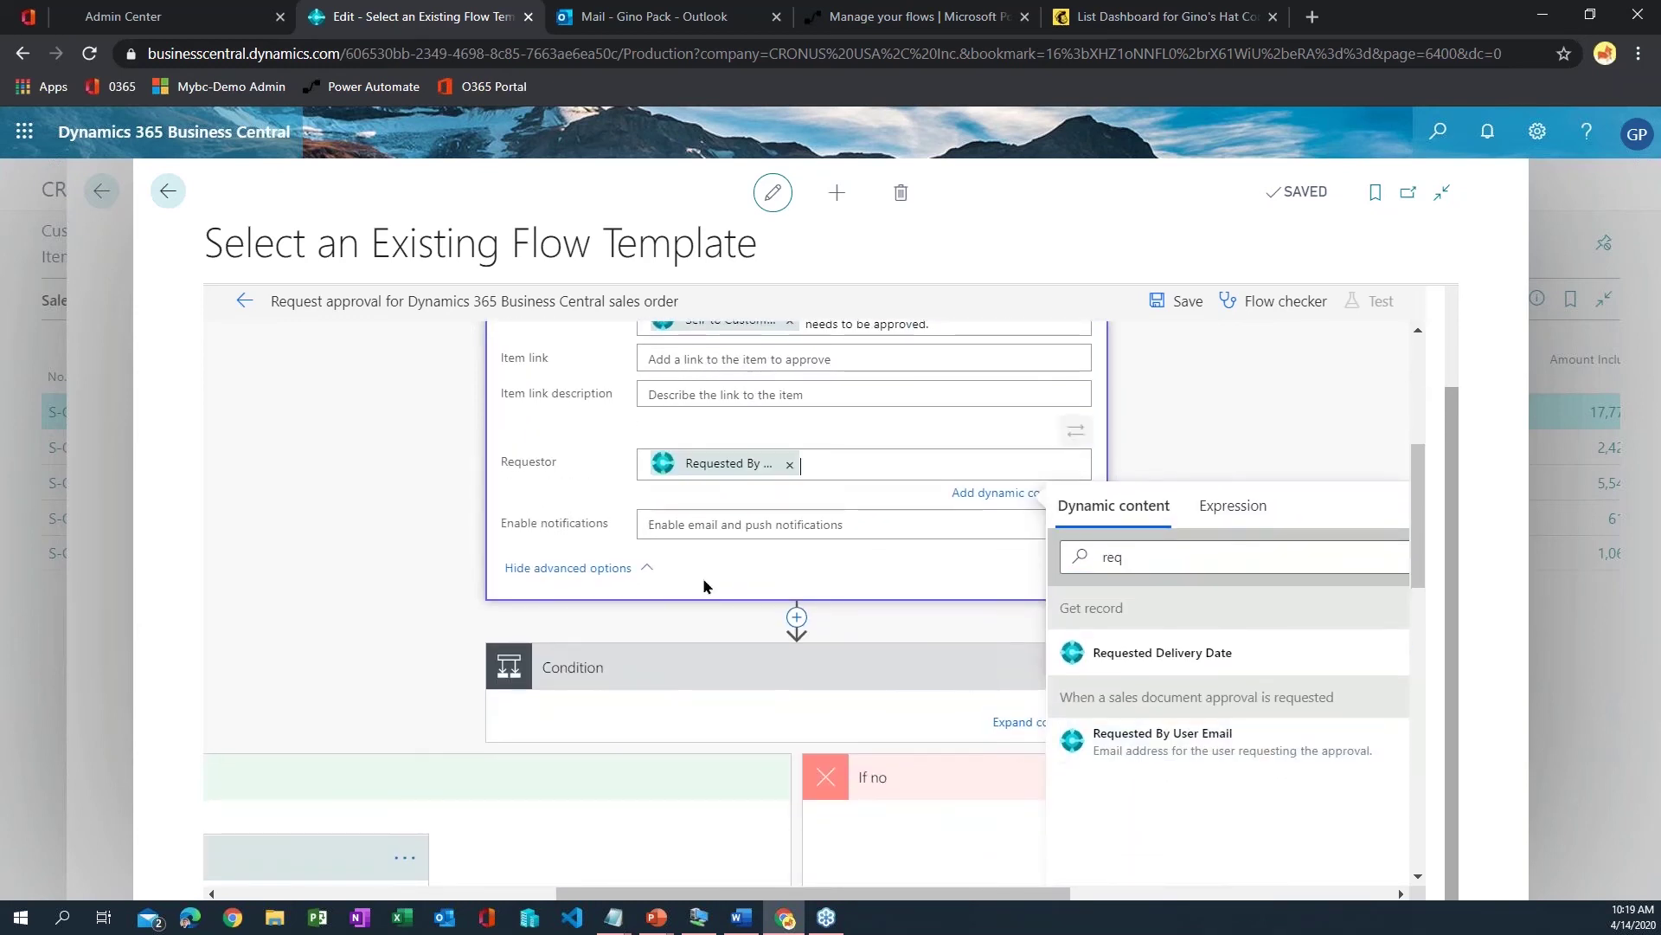
left_click(730, 529)
left_click(711, 522)
- Set the If yes branch's Execute action Company name to CRONUS USA, Inc
scroll(920, 615, "down", 5)
left_click_drag(794, 892, 550, 892)
scroll(689, 520, "up", 1)
scroll(1029, 532, "up", 3)
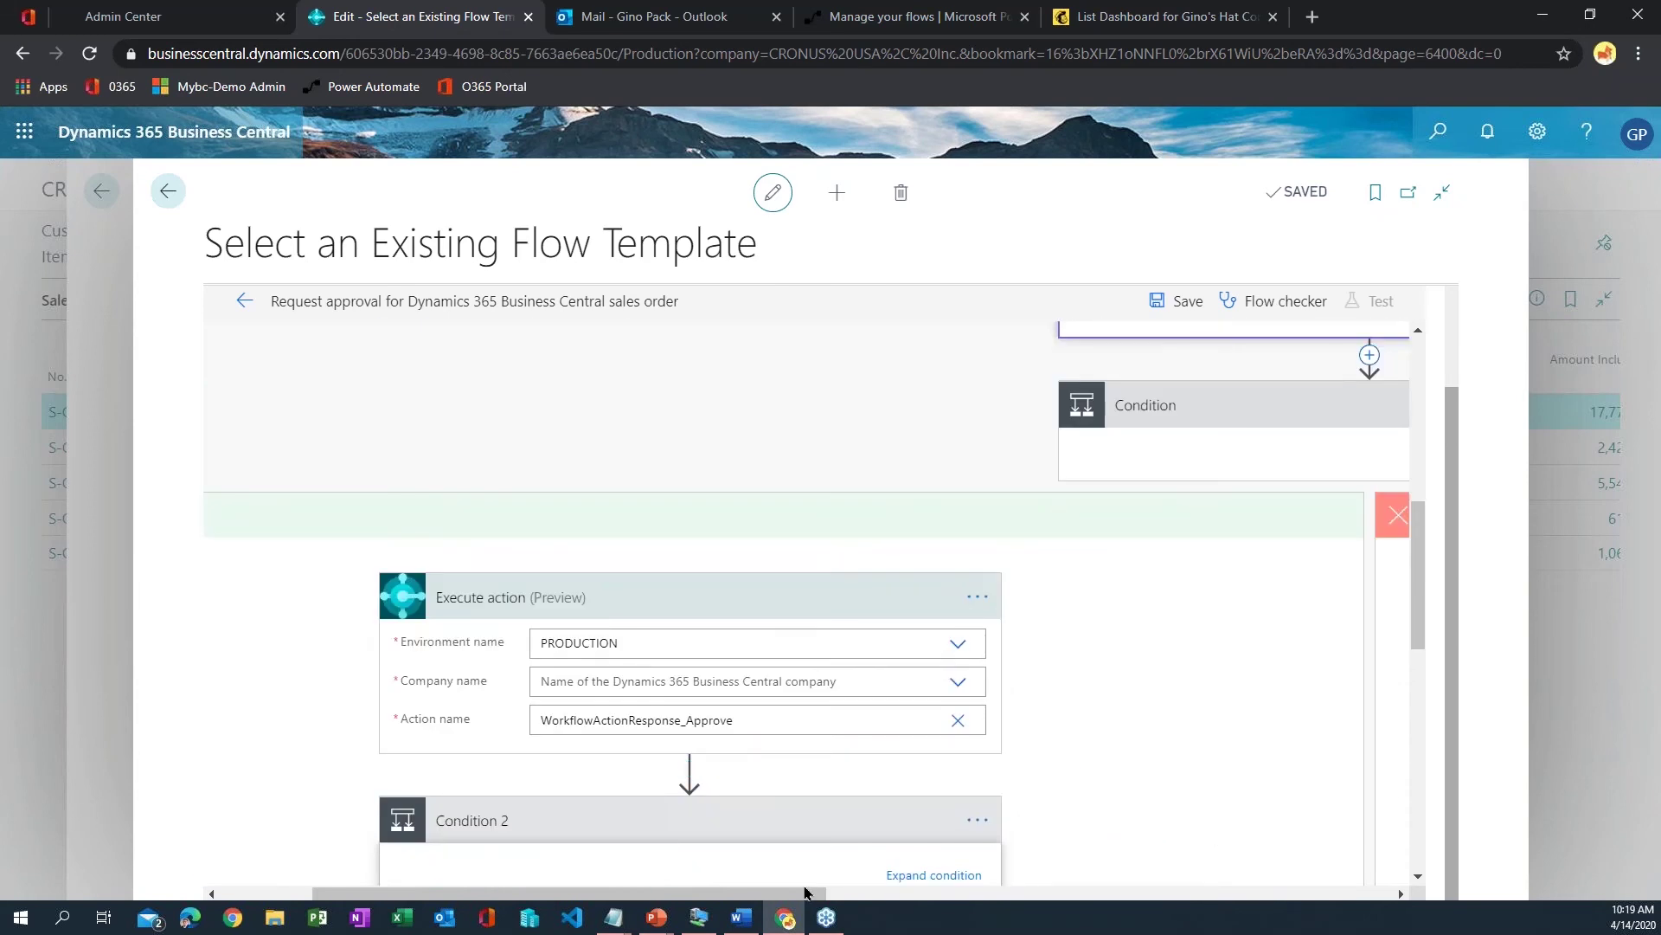
left_click_drag(804, 892, 631, 885)
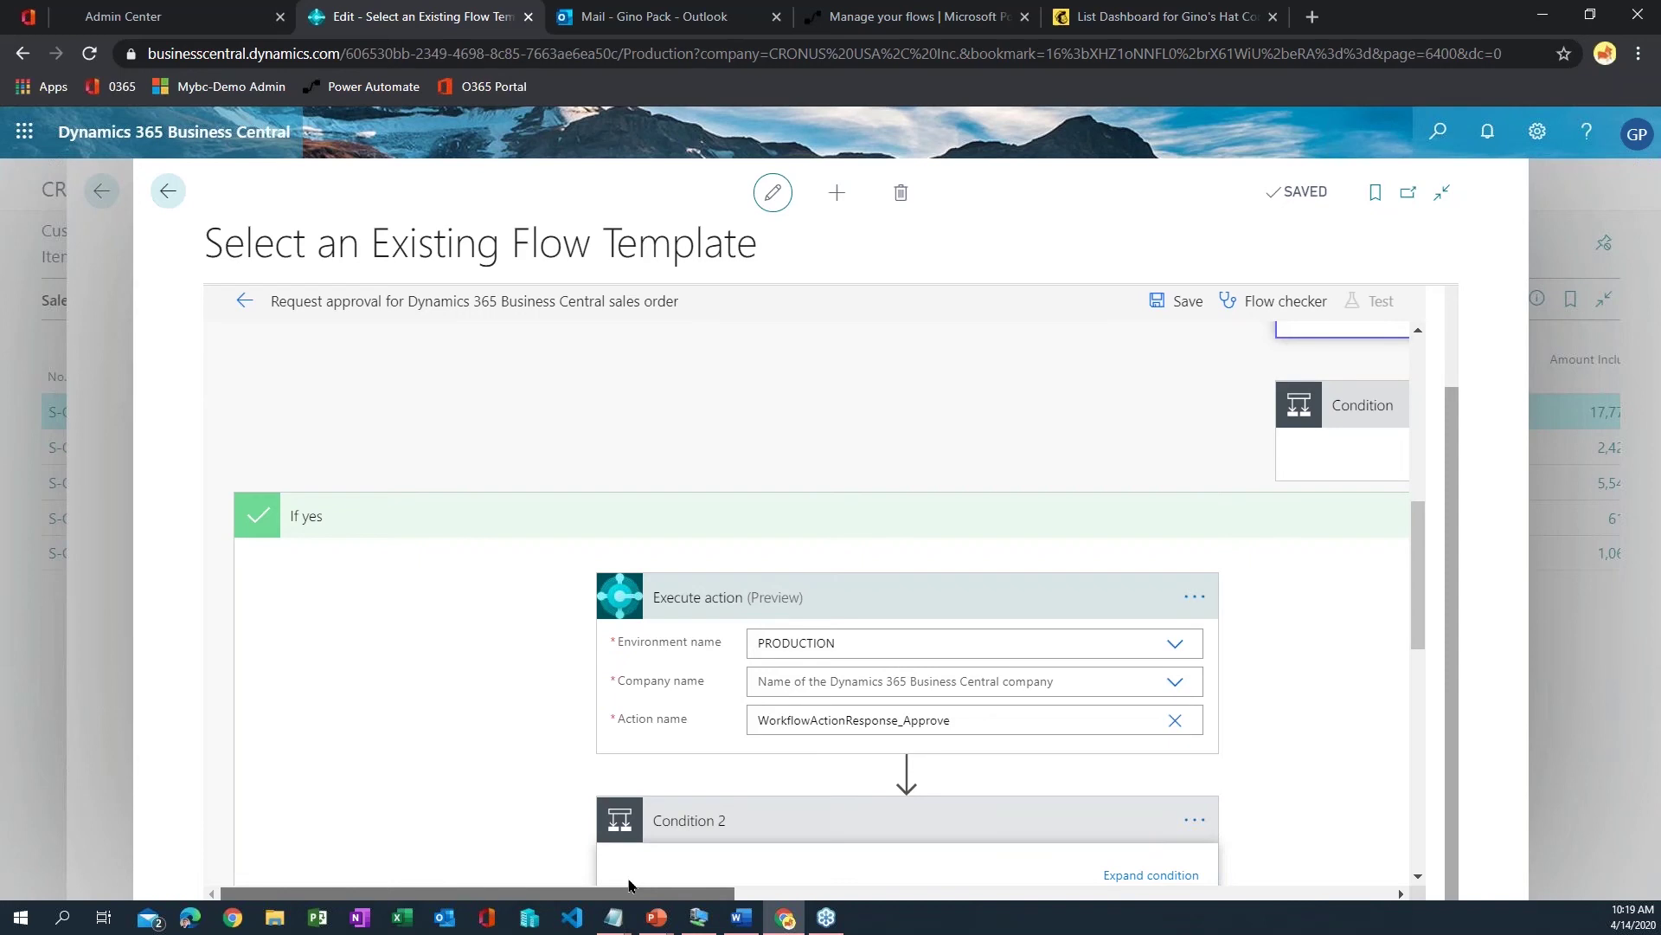
scroll(884, 868, "right", 10)
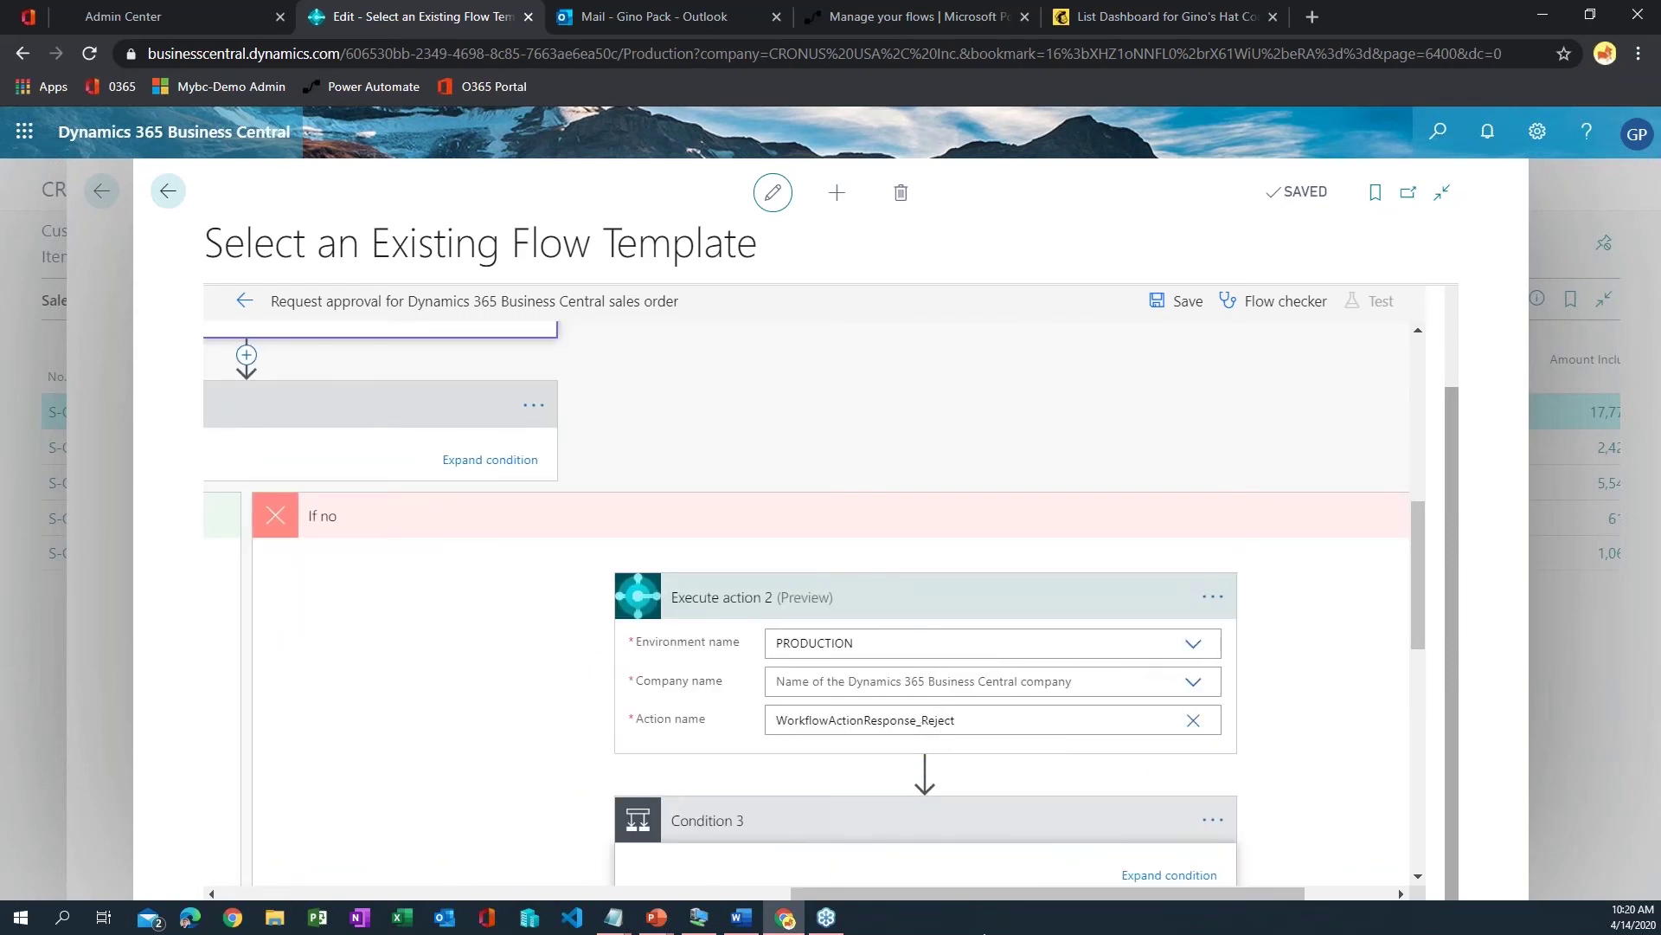
left_click_drag(965, 896, 476, 875)
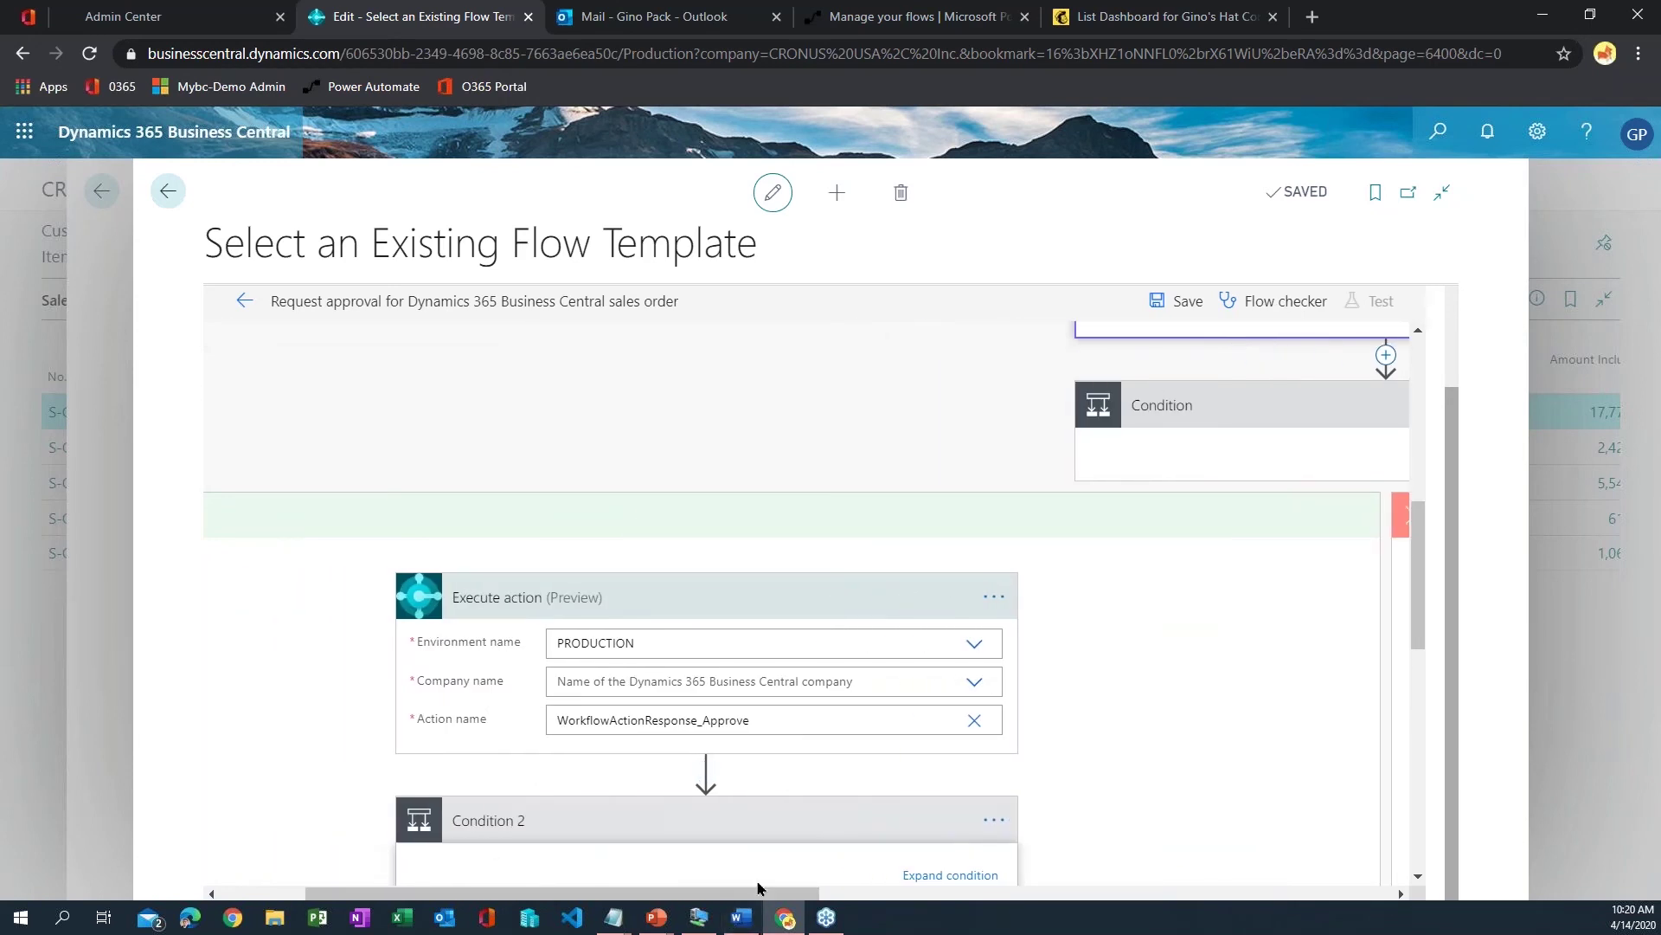
mouse_move(758, 897)
left_mouse_down()
mouse_move(684, 896)
mouse_move(740, 896)
left_mouse_up()
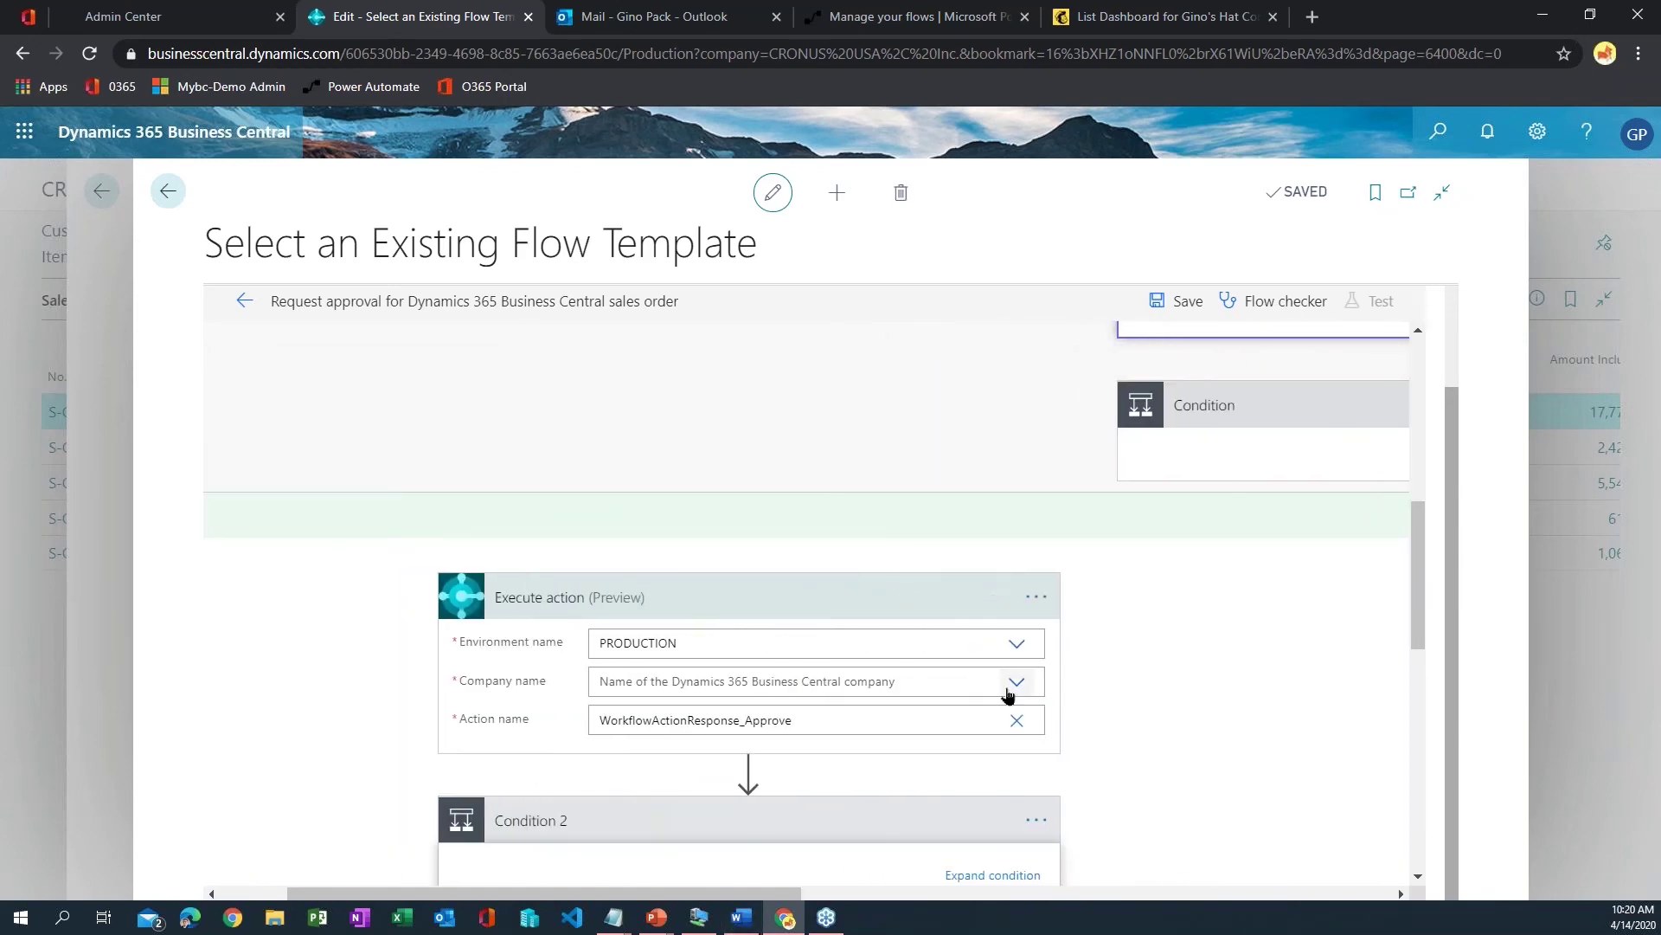
left_click(866, 682)
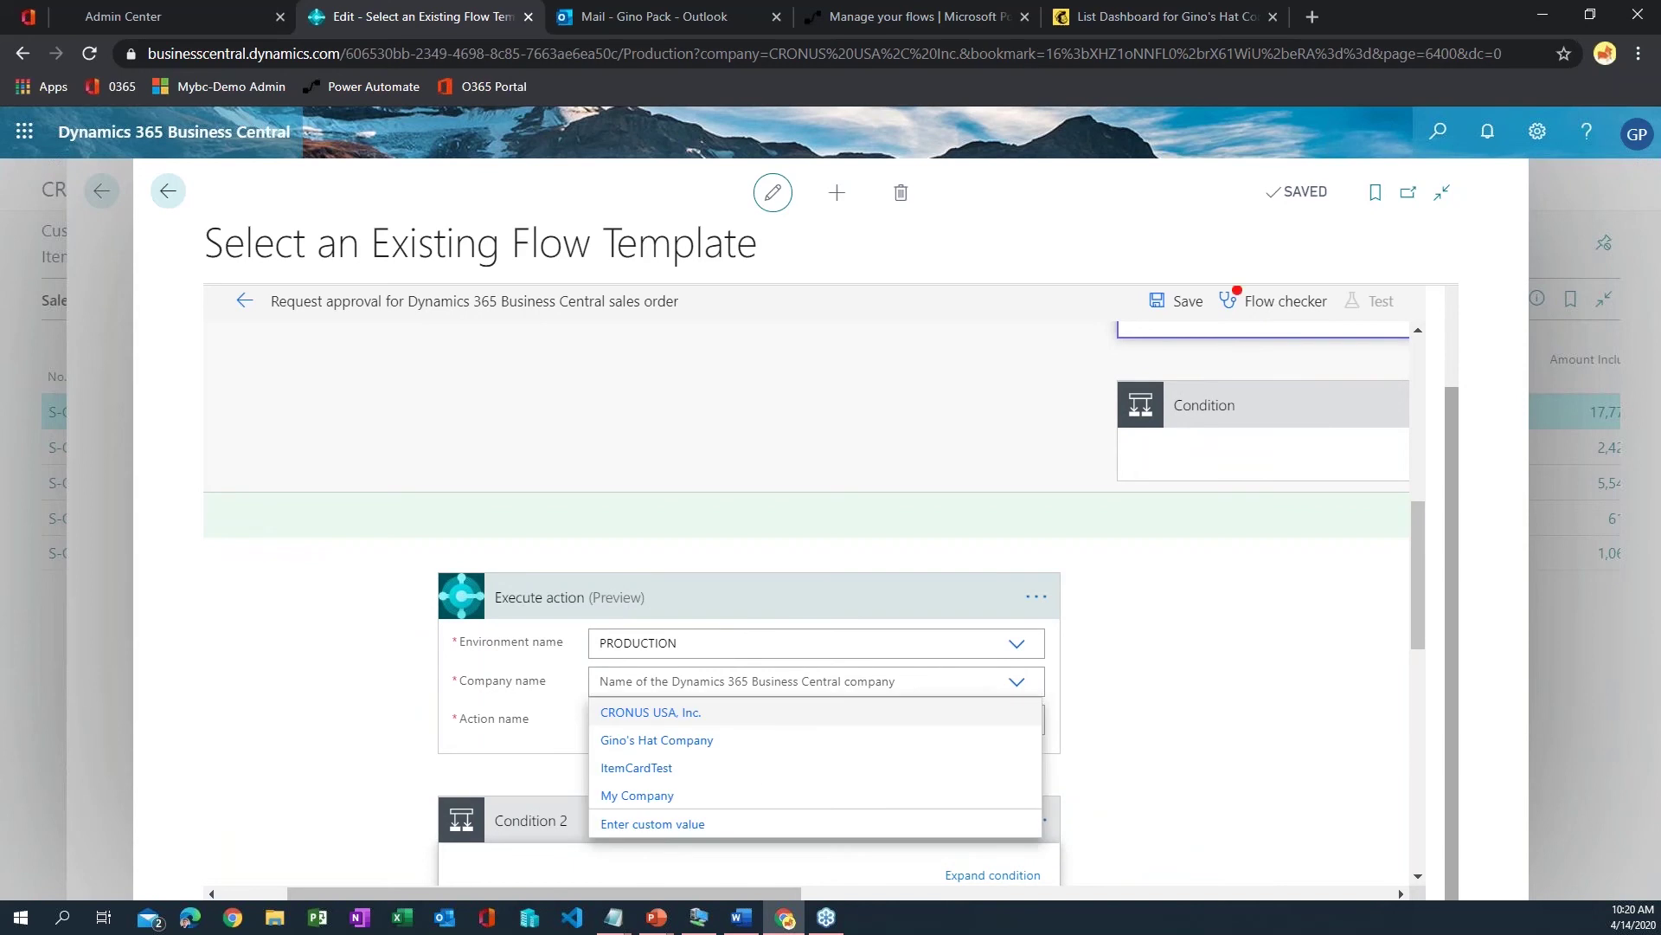
left_click(692, 707)
- Set the If no branch's Execute action 2 Company name to CRONUS USA, Inc
scroll(1135, 727, "down", 10)
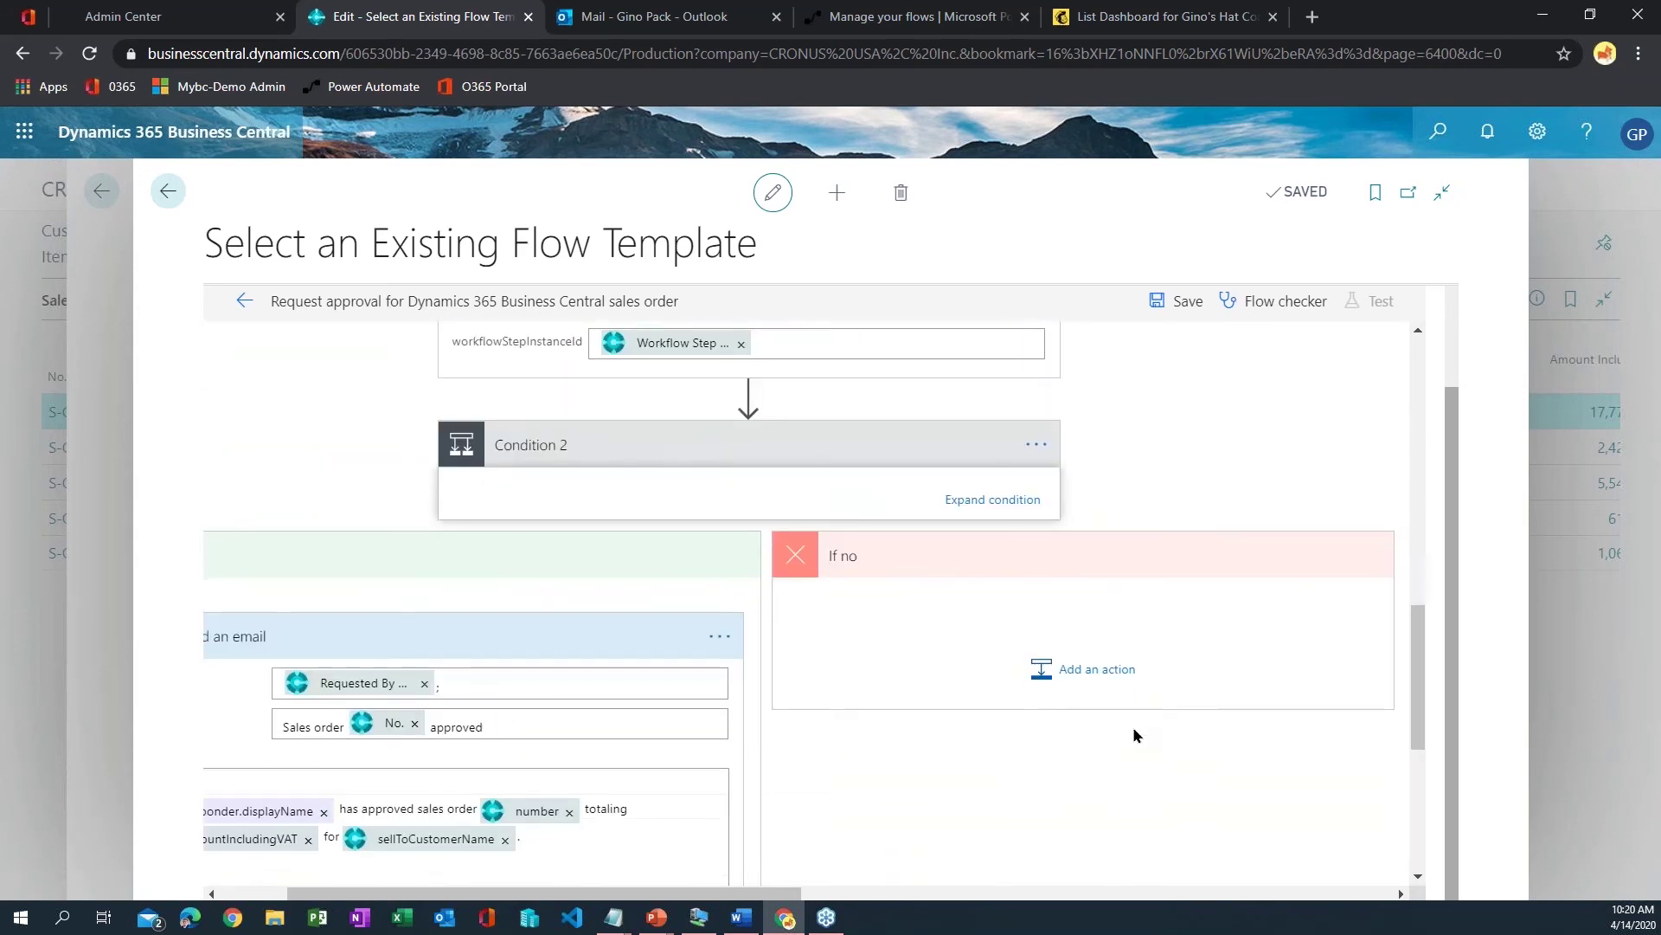
scroll(1134, 734, "up", 8)
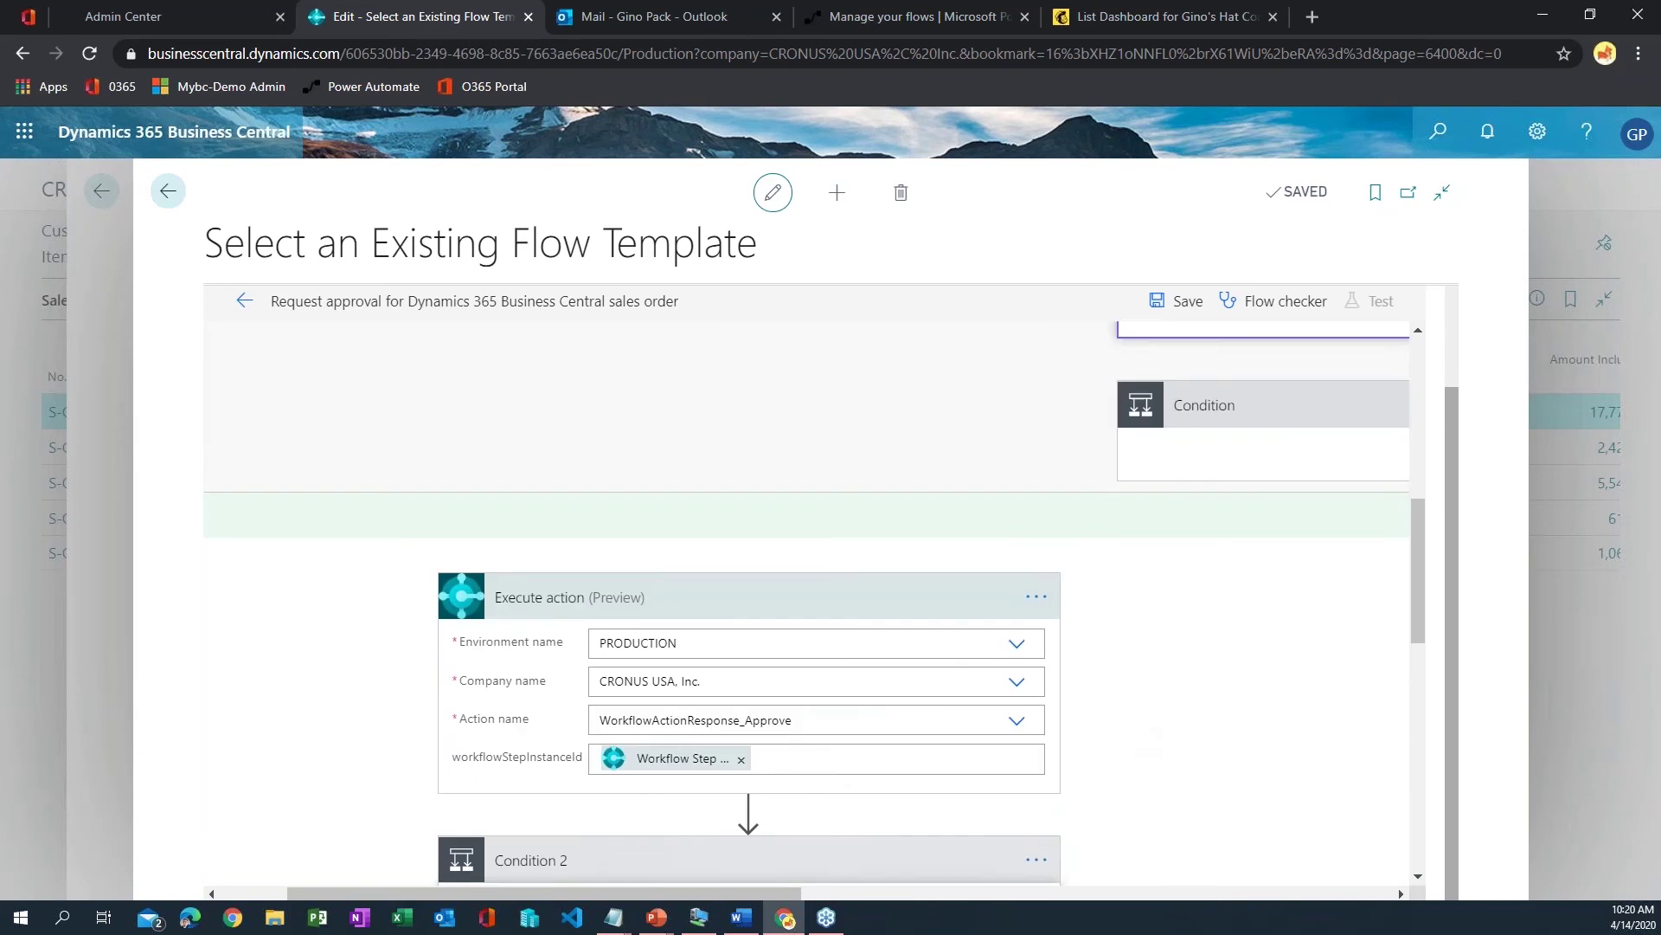
left_click_drag(786, 900, 1289, 892)
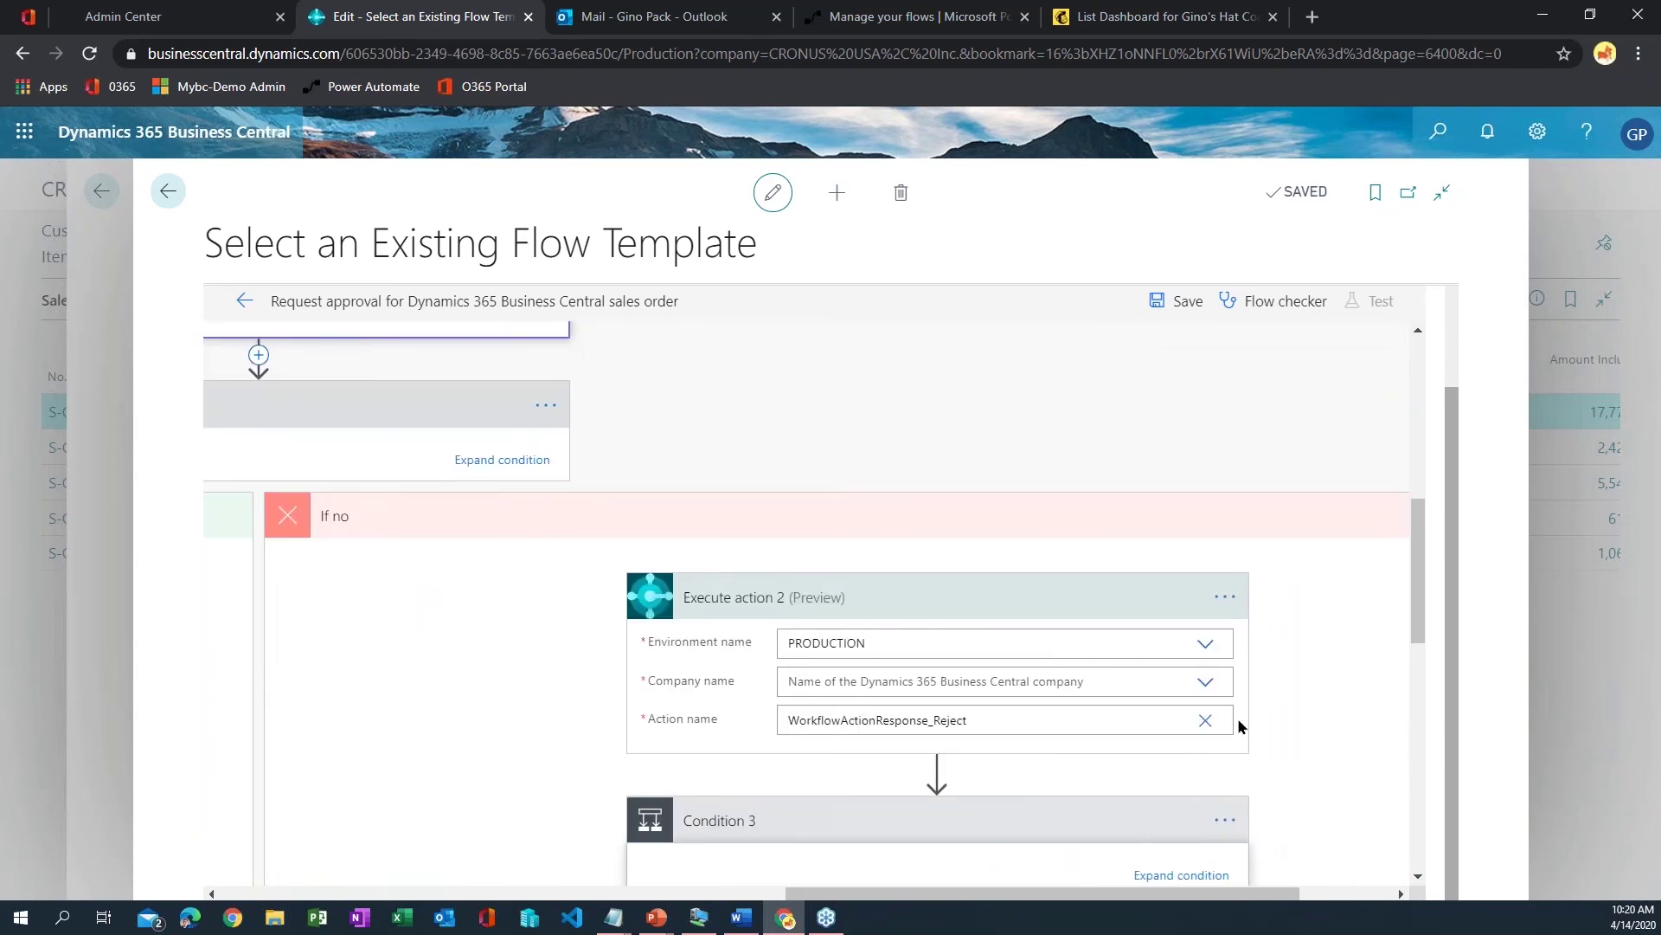
left_click(1205, 682)
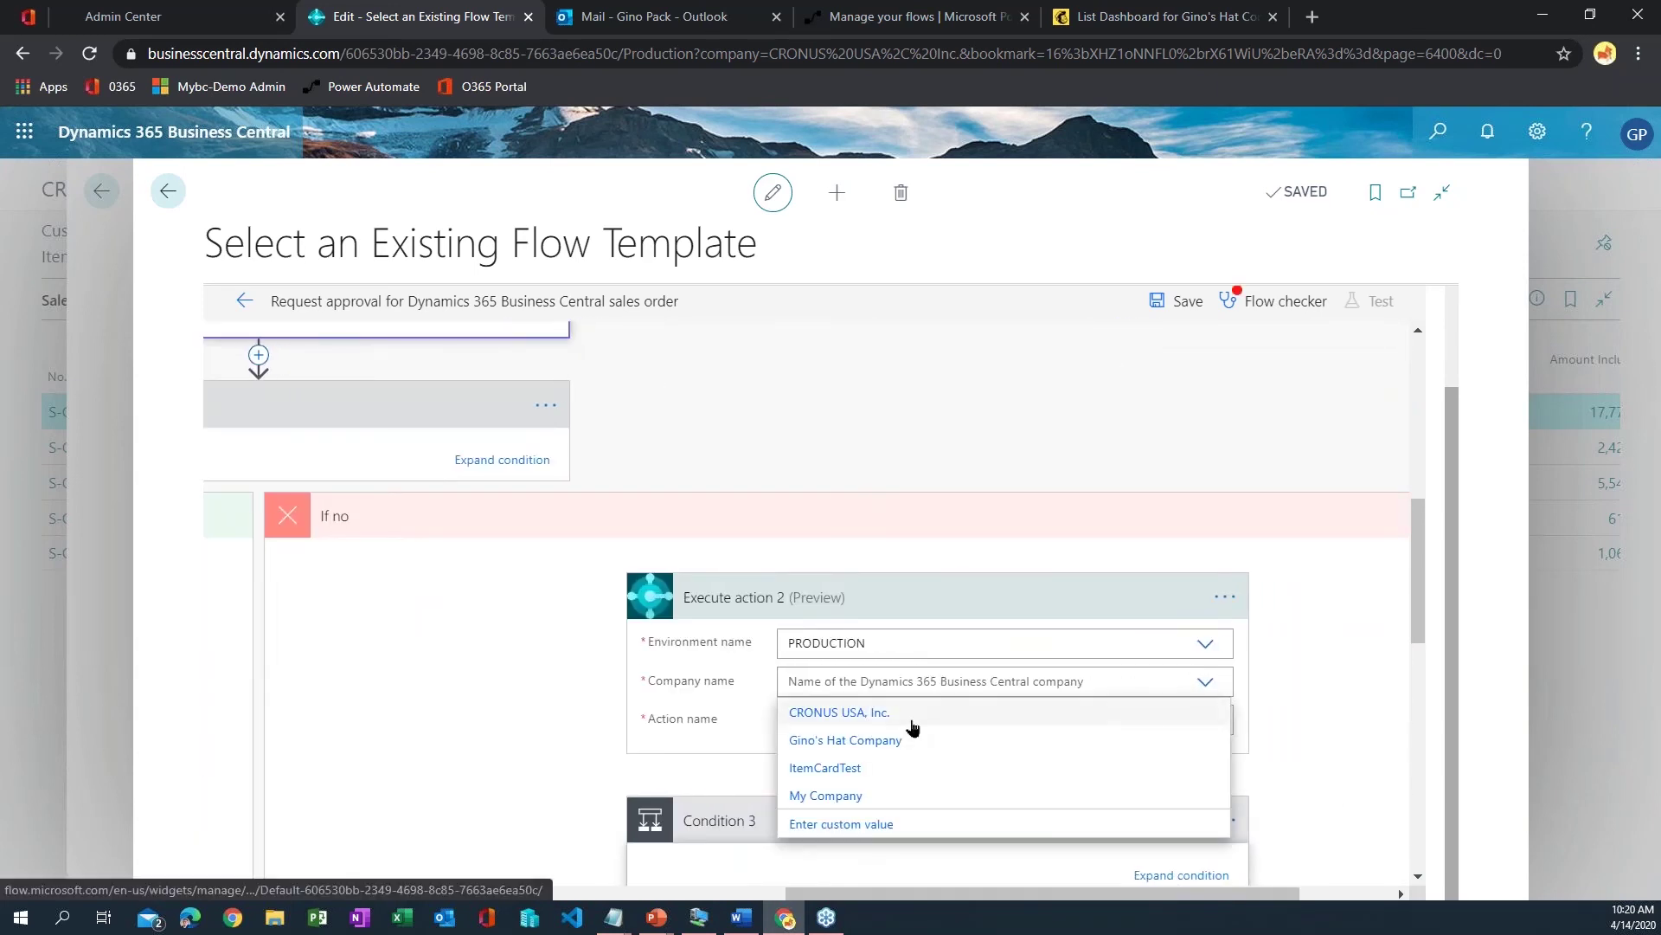
left_click(911, 722)
scroll(939, 760, "left", 10)
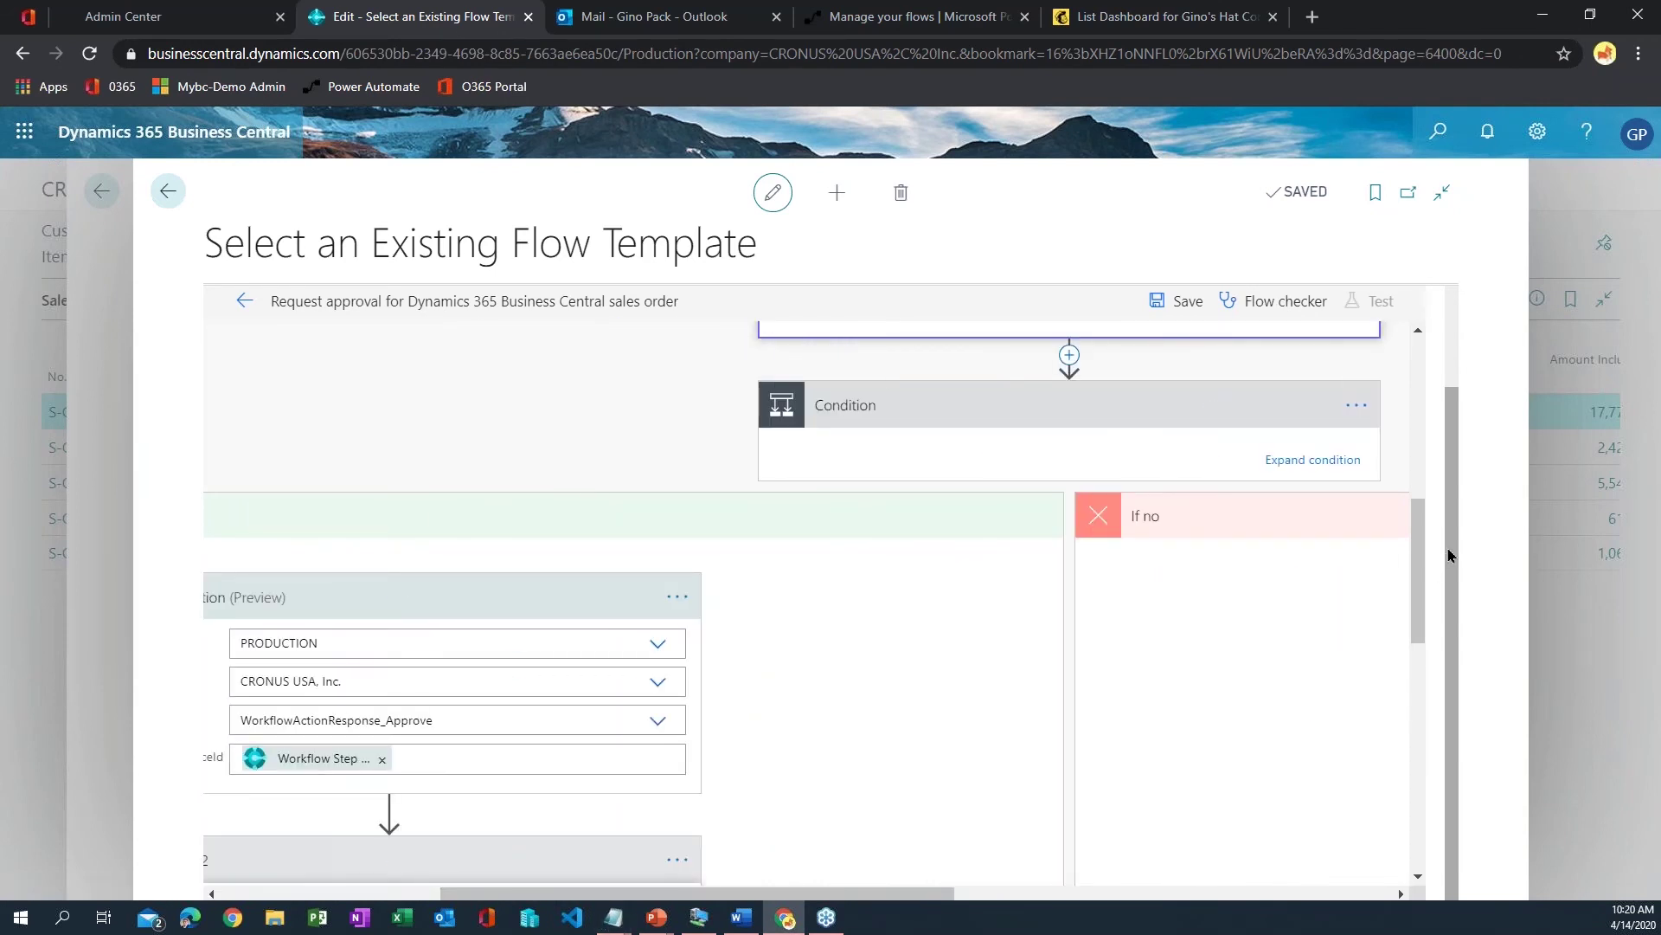
left_click_drag(1451, 555, 1464, 379)
left_click_drag(1461, 435, 1422, 391)
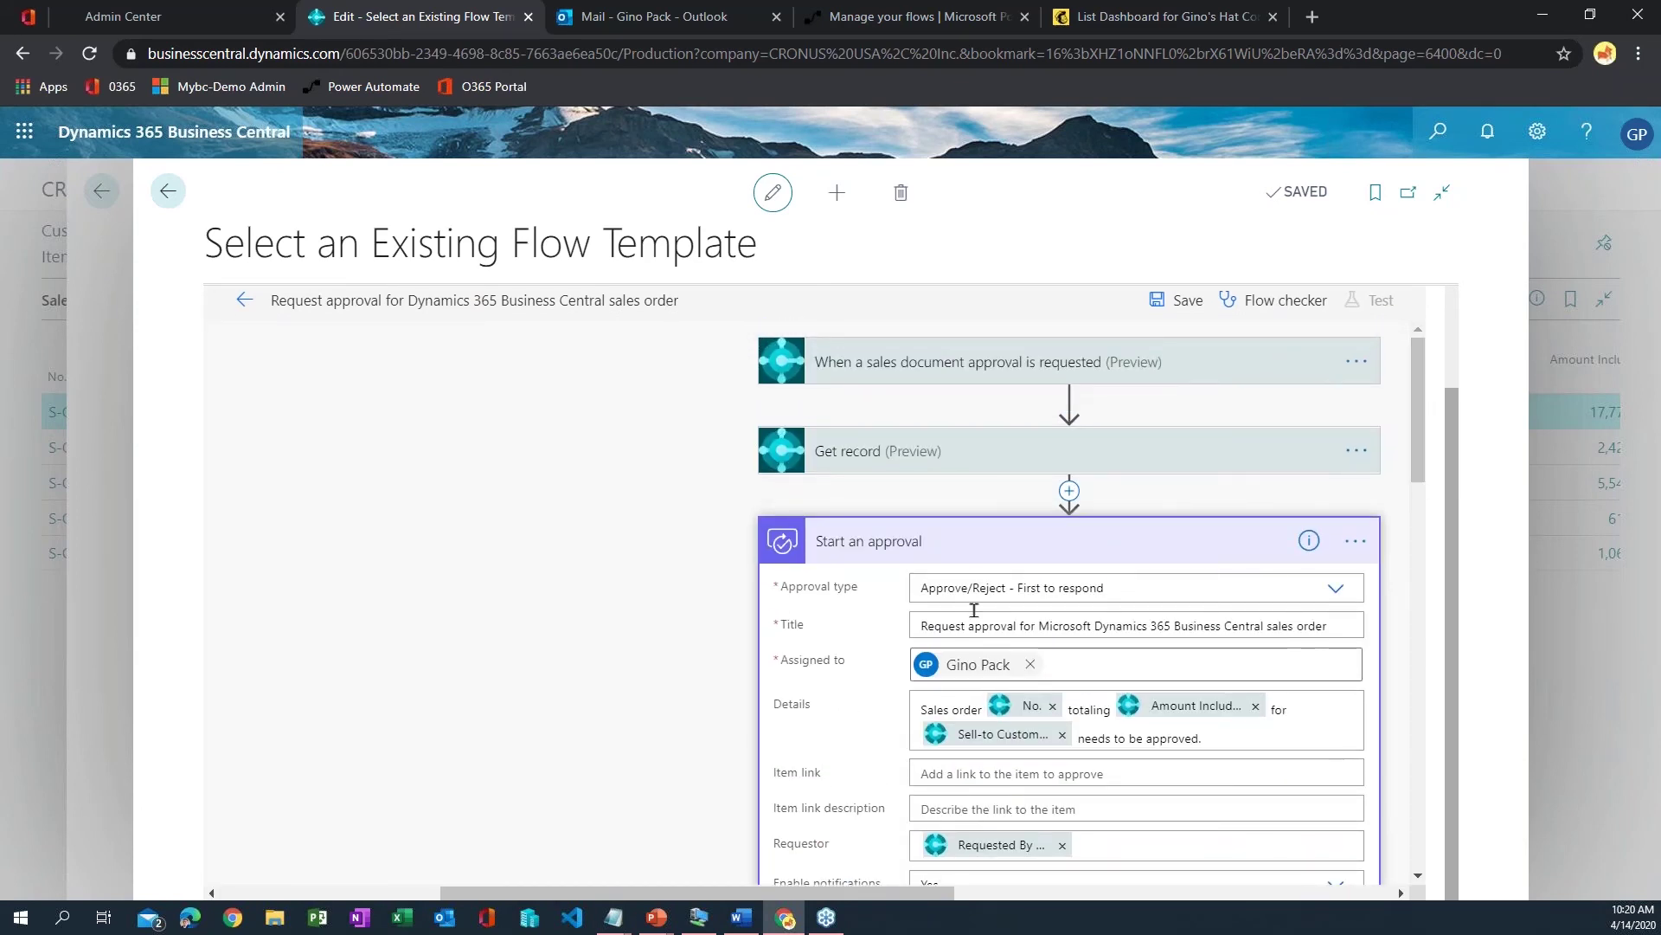
left_click(978, 545)
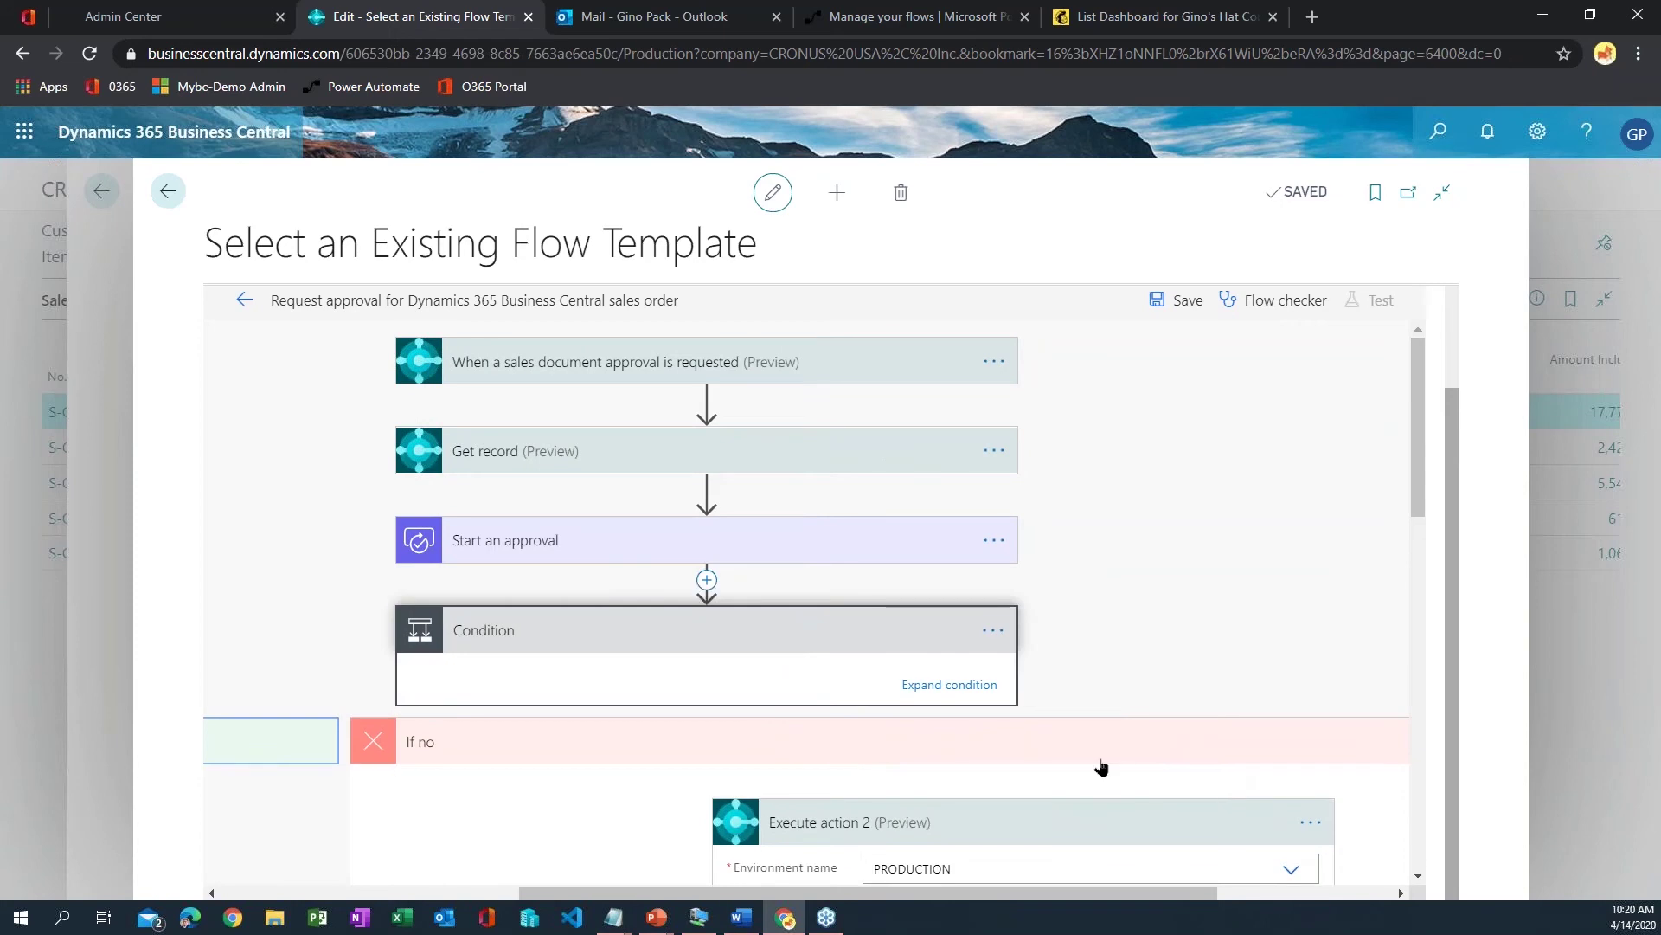
left_click(1096, 758)
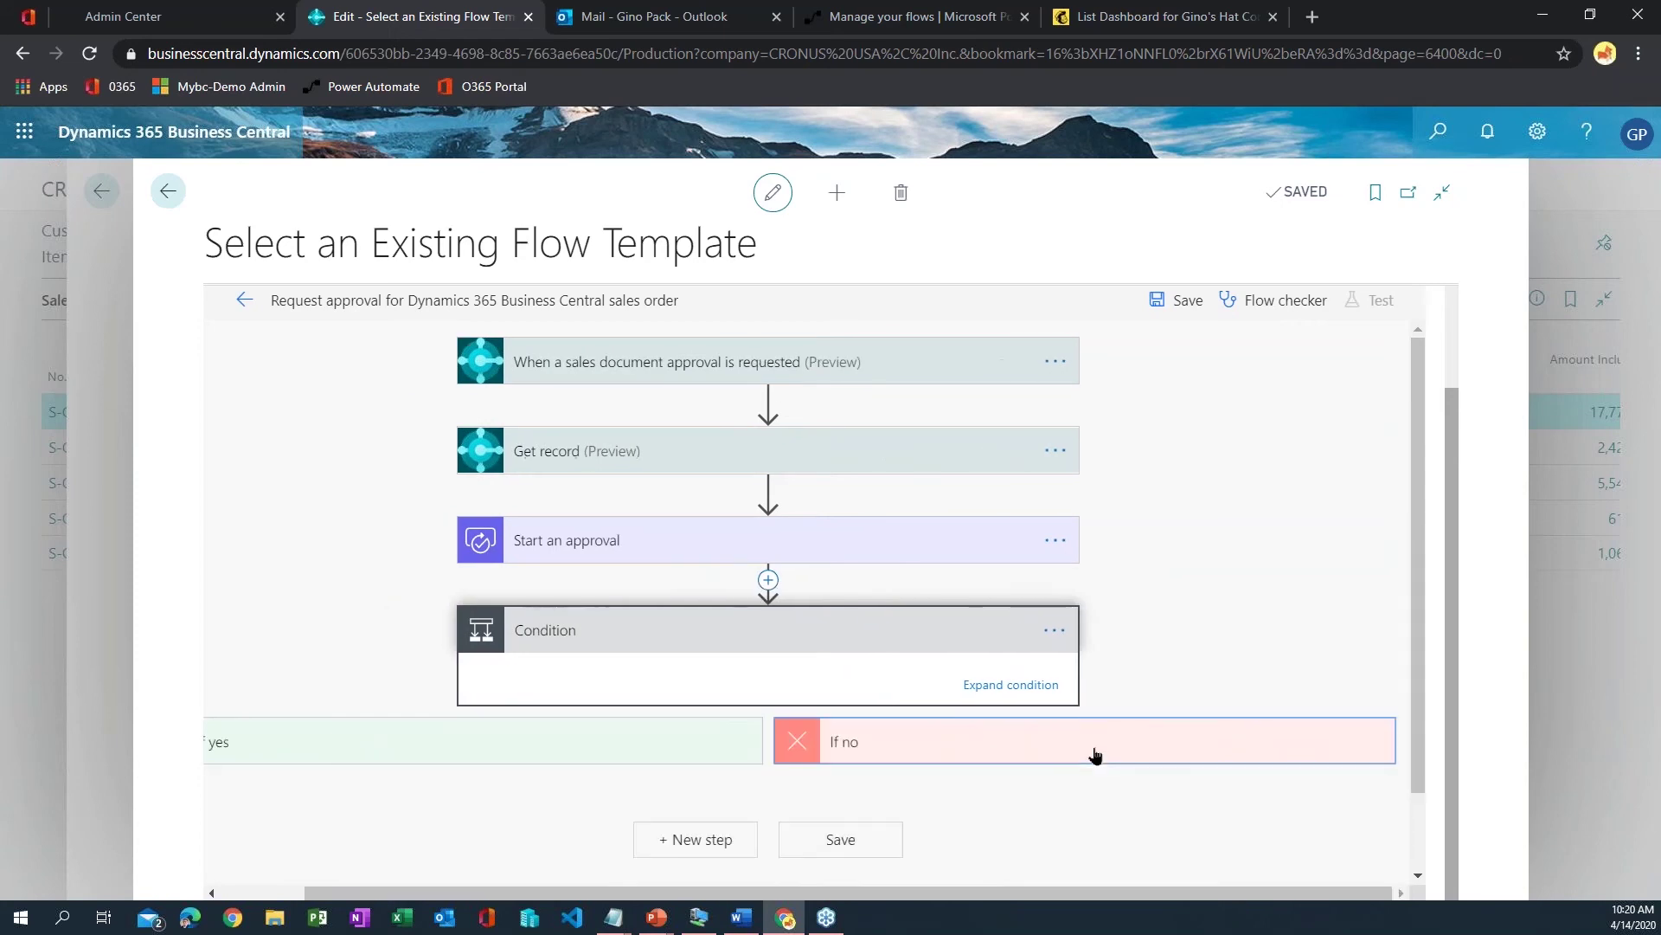
left_click(716, 645)
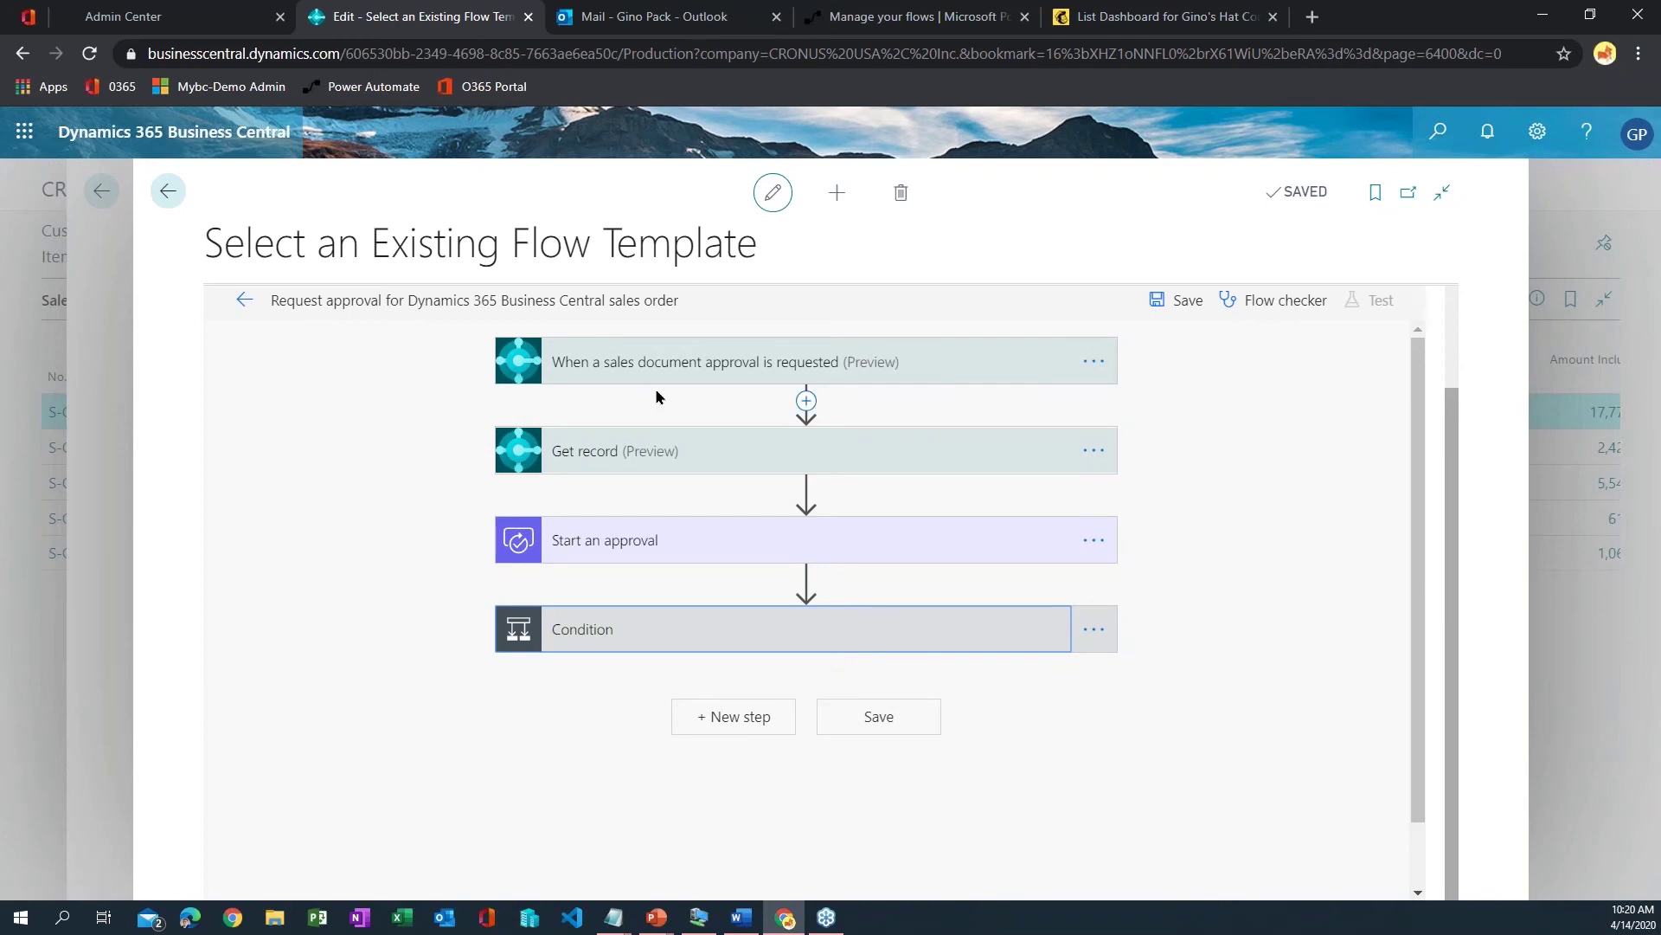
left_click(808, 355)
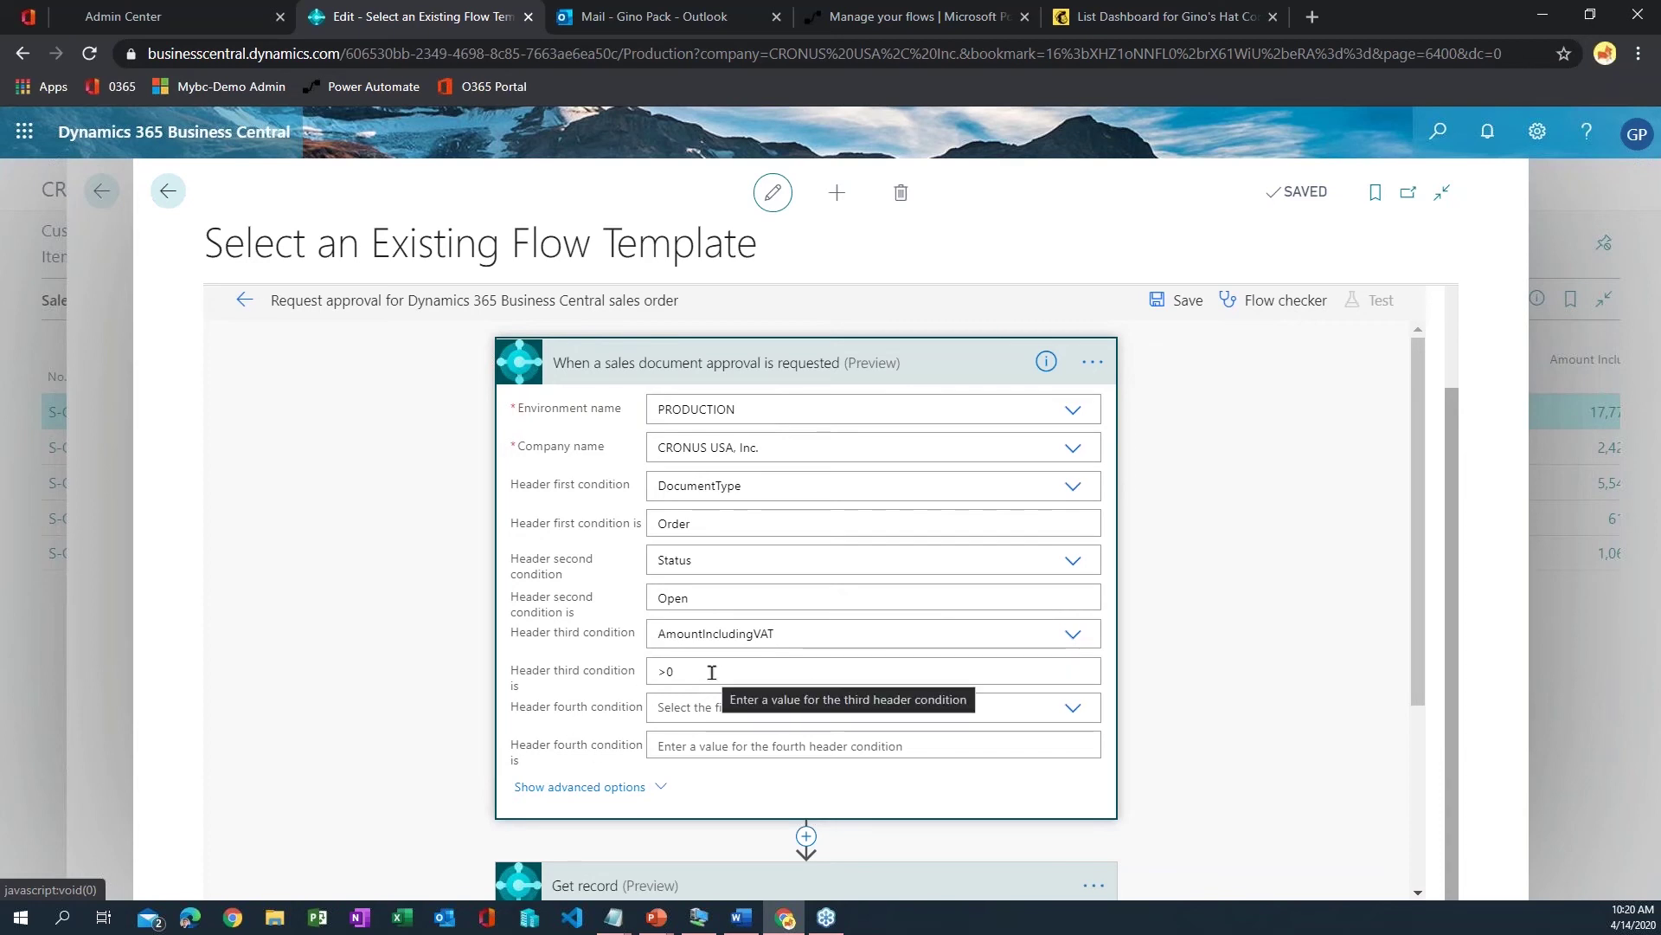
left_click(790, 370)
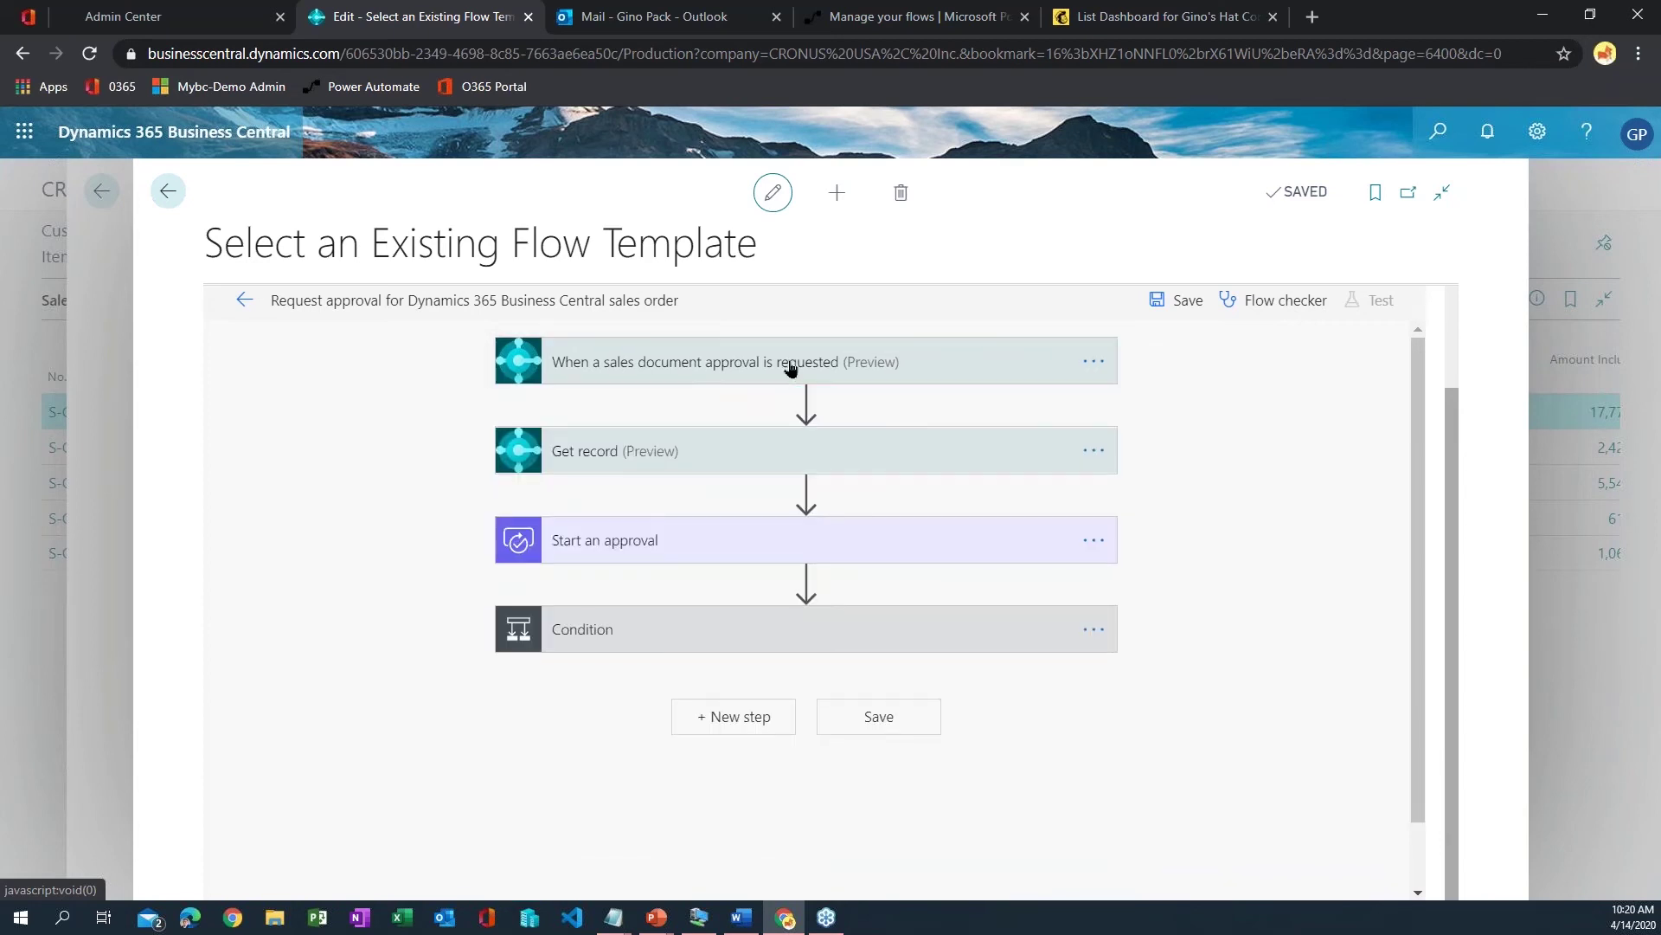
left_click(722, 464)
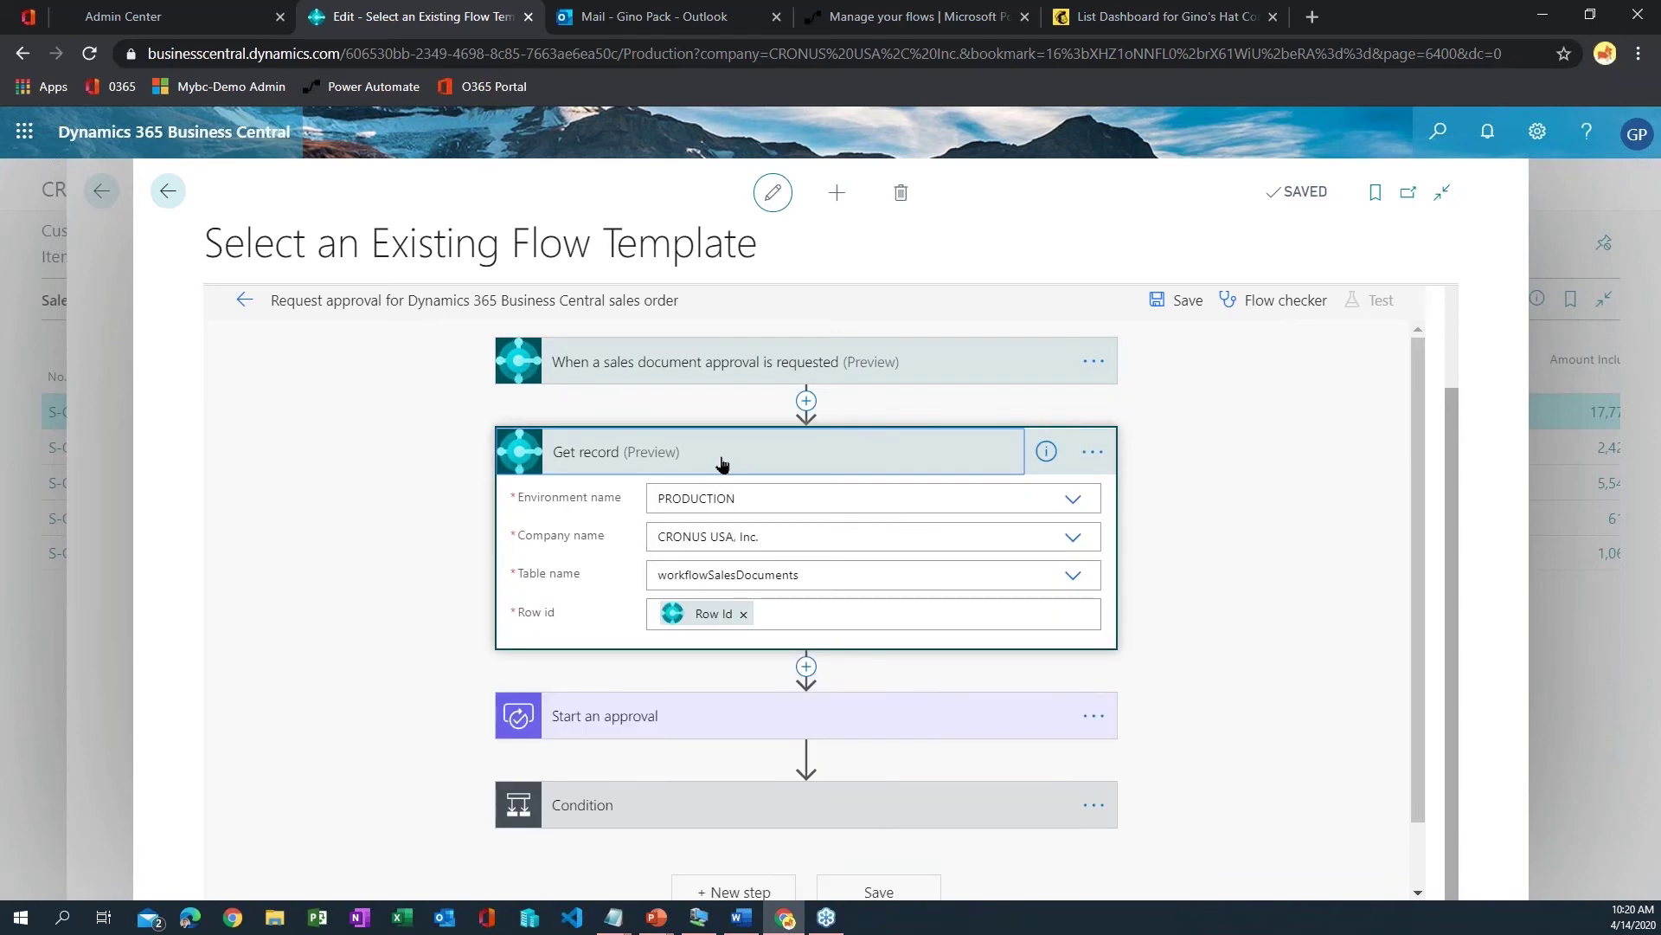
left_click(721, 463)
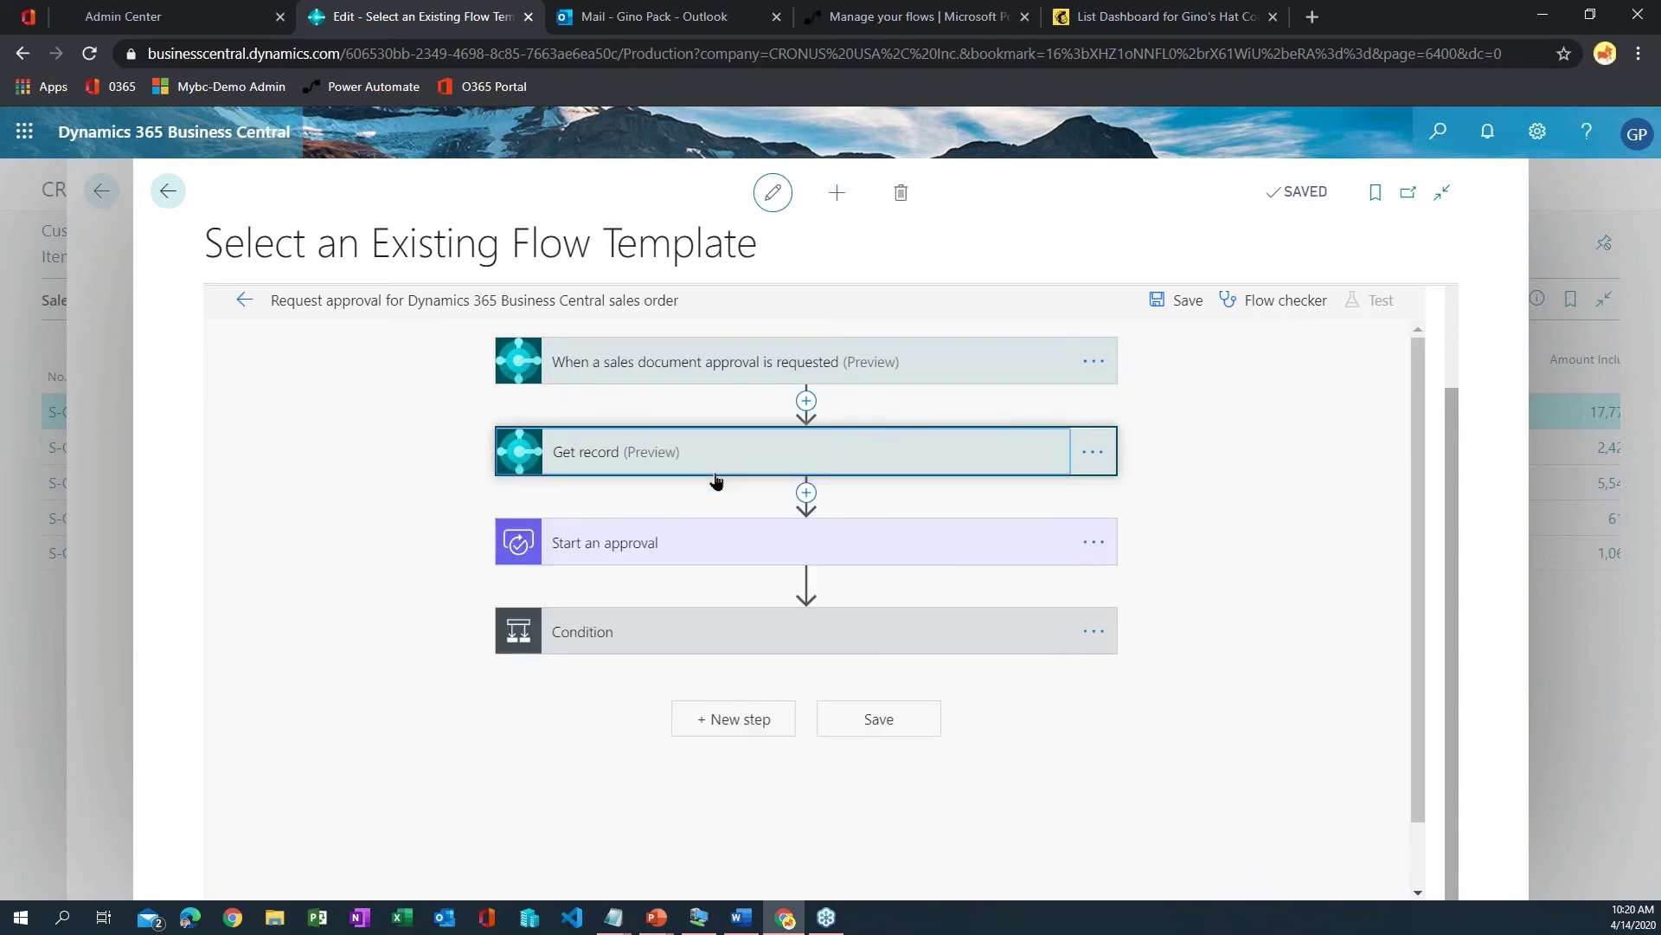
left_click(682, 537)
scroll(588, 536, "down", 1)
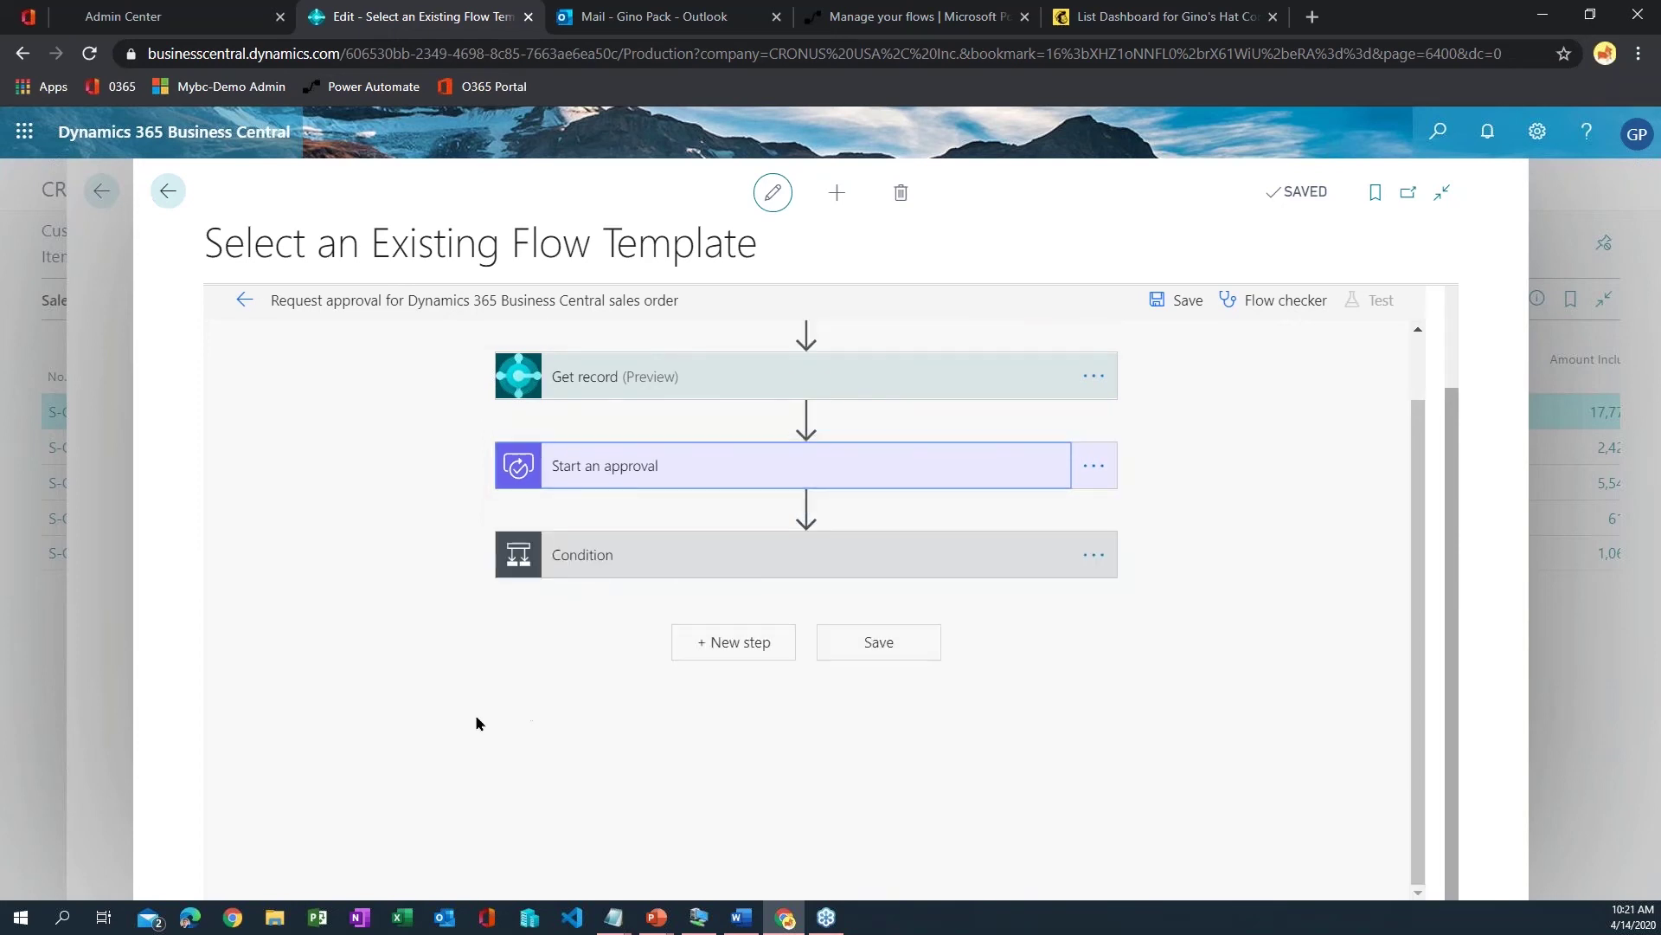
left_click(575, 561)
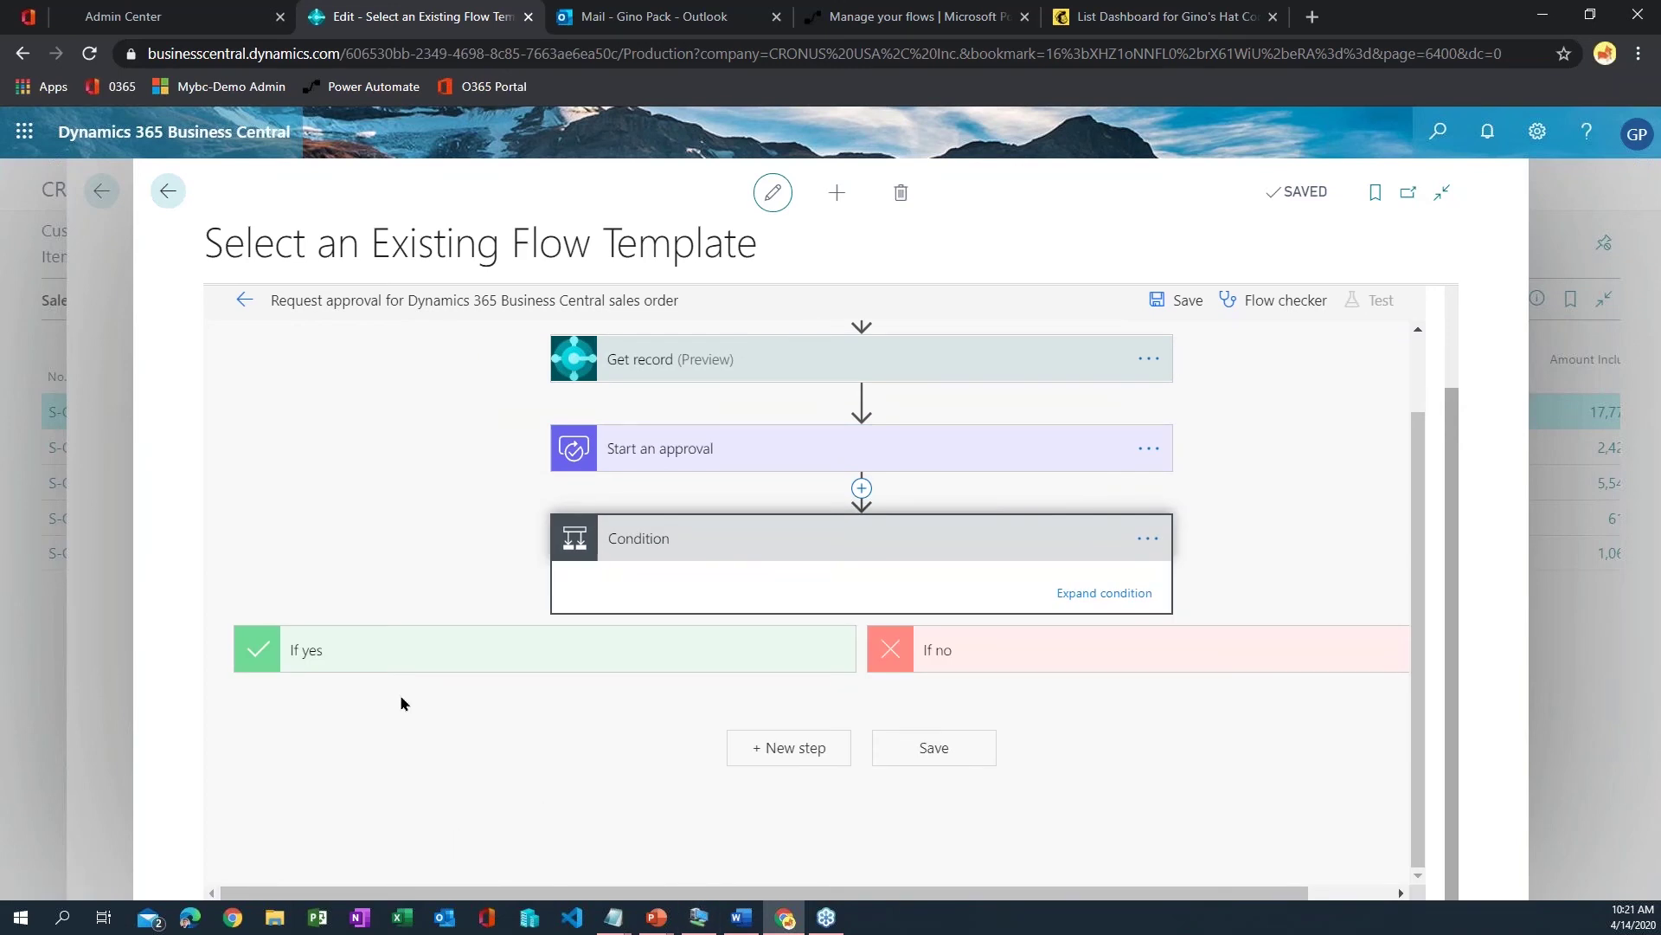
left_click(386, 658)
scroll(678, 589, "down", 3)
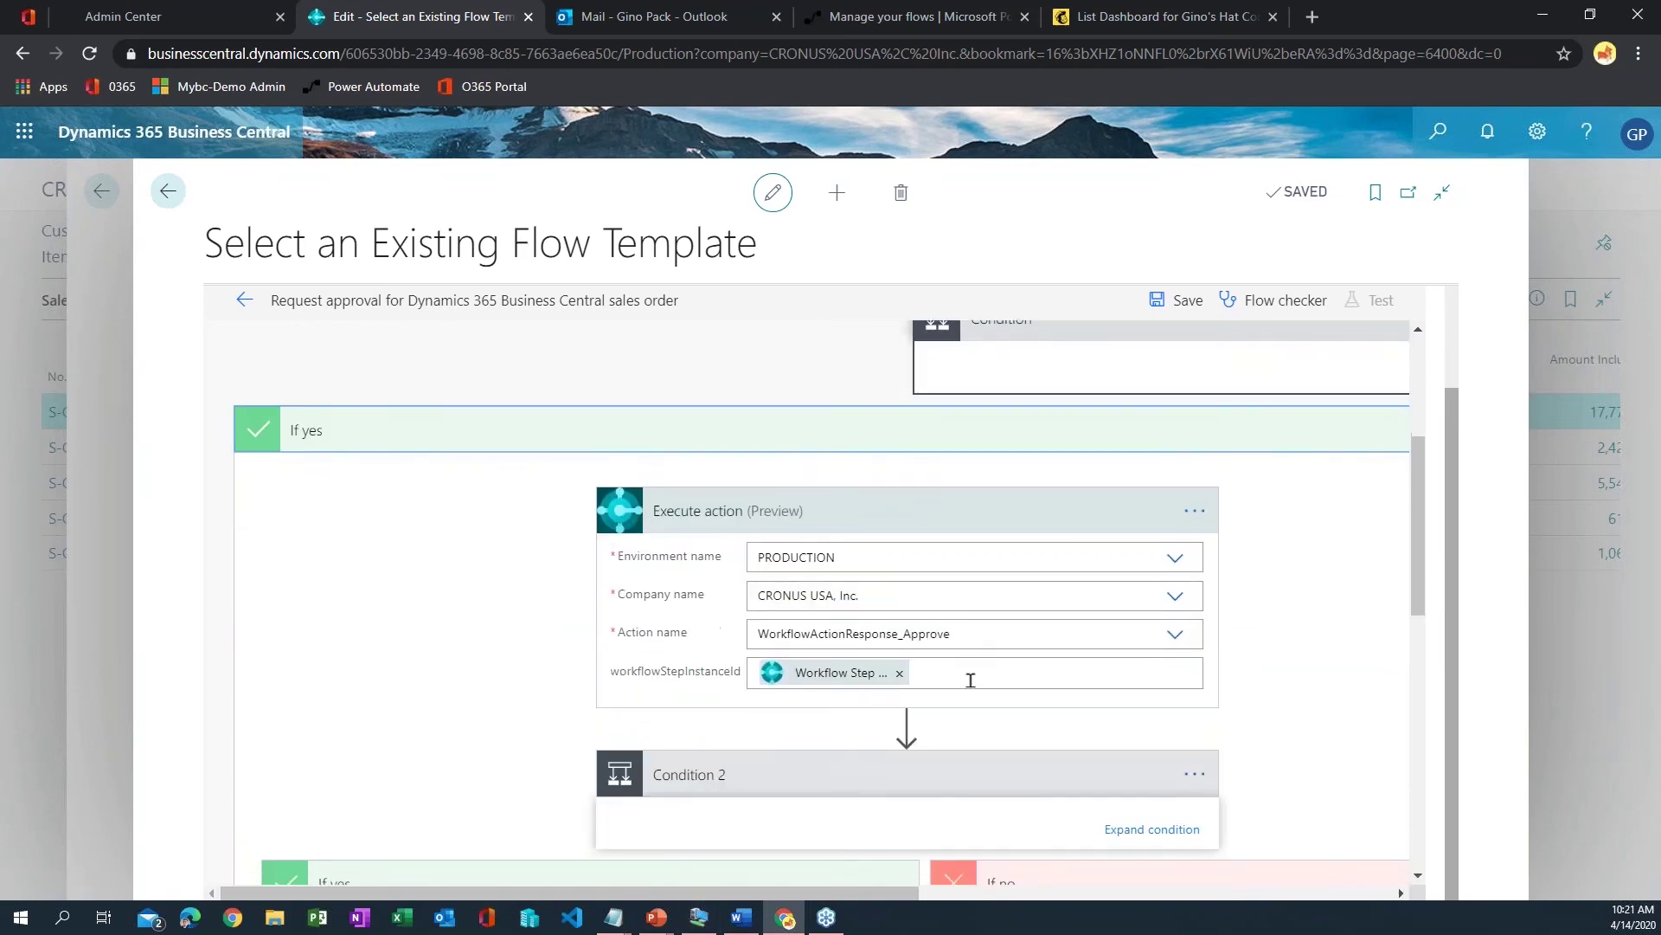
scroll(973, 671, "up", 3)
left_click(964, 651)
left_click(1009, 649)
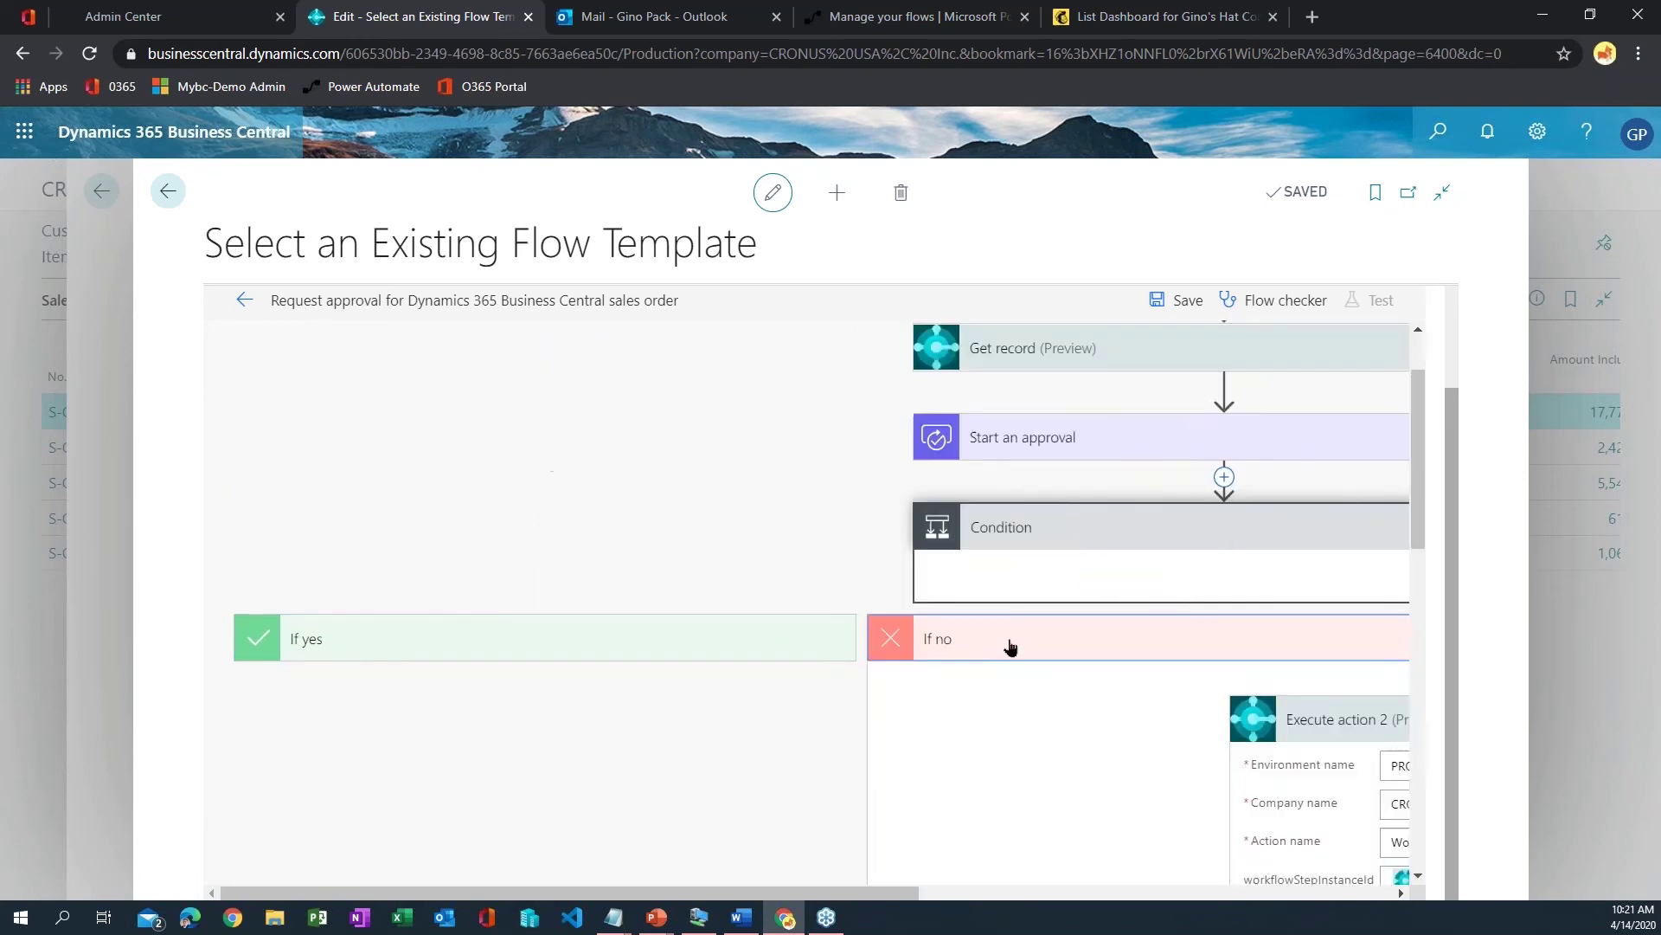
scroll(1198, 772, "down", 3)
left_click_drag(874, 893, 1274, 891)
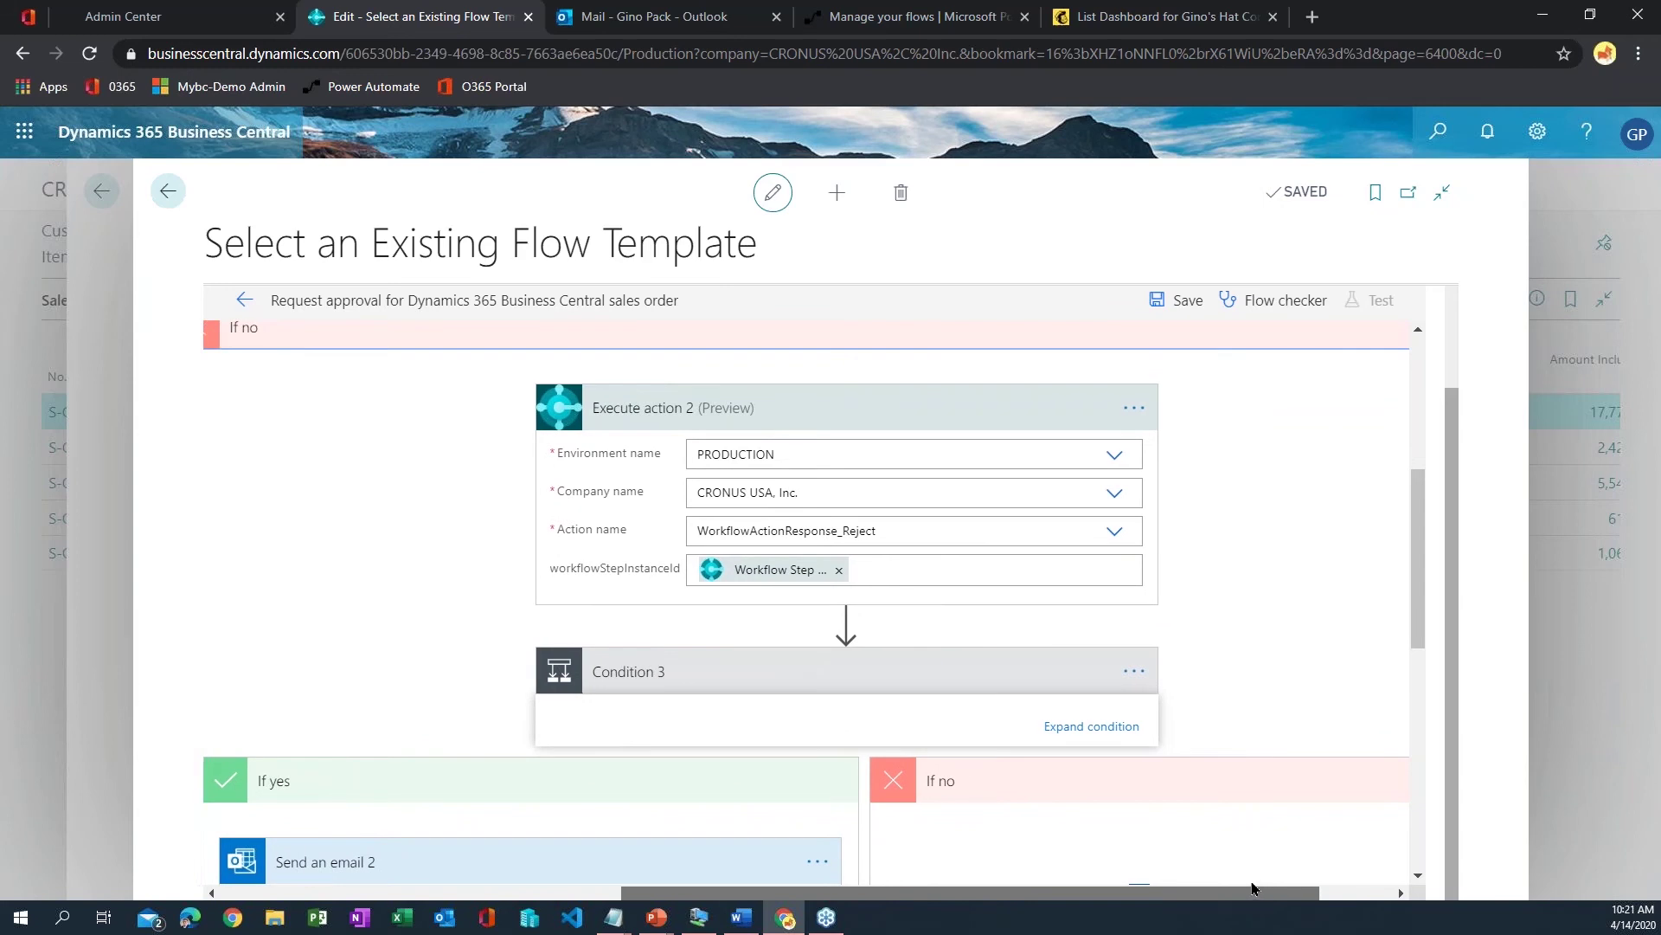
scroll(796, 681, "down", 3)
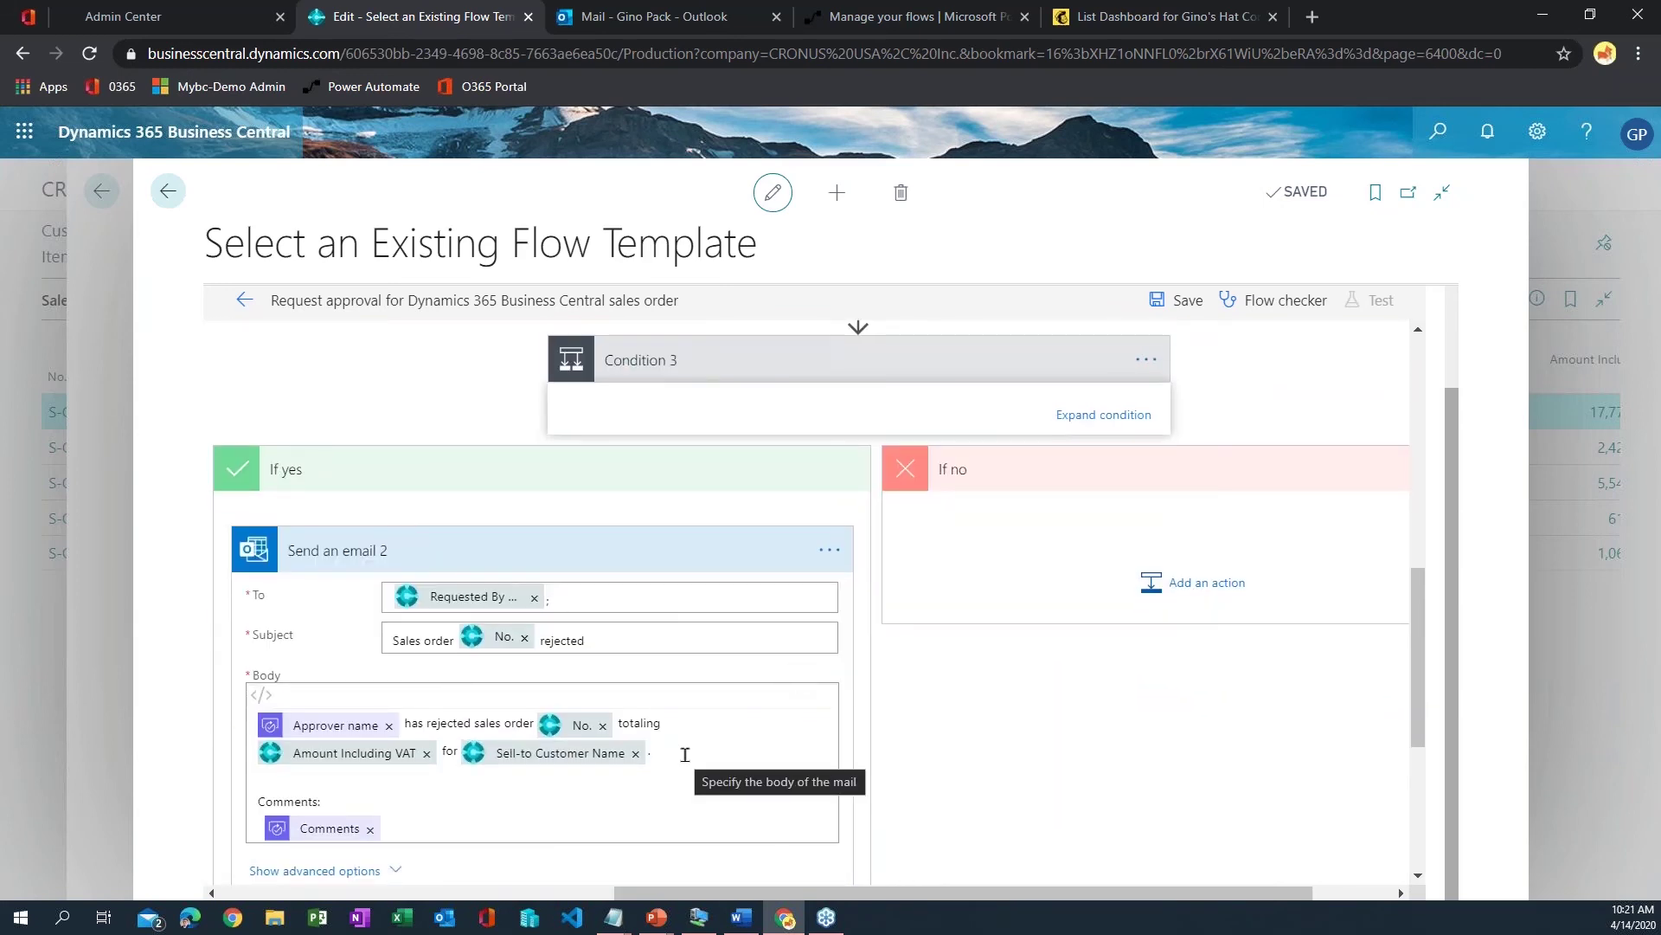
mouse_move(790, 893)
left_mouse_down()
mouse_move(680, 872)
mouse_move(816, 890)
left_mouse_up()
scroll(865, 636, "up", 3)
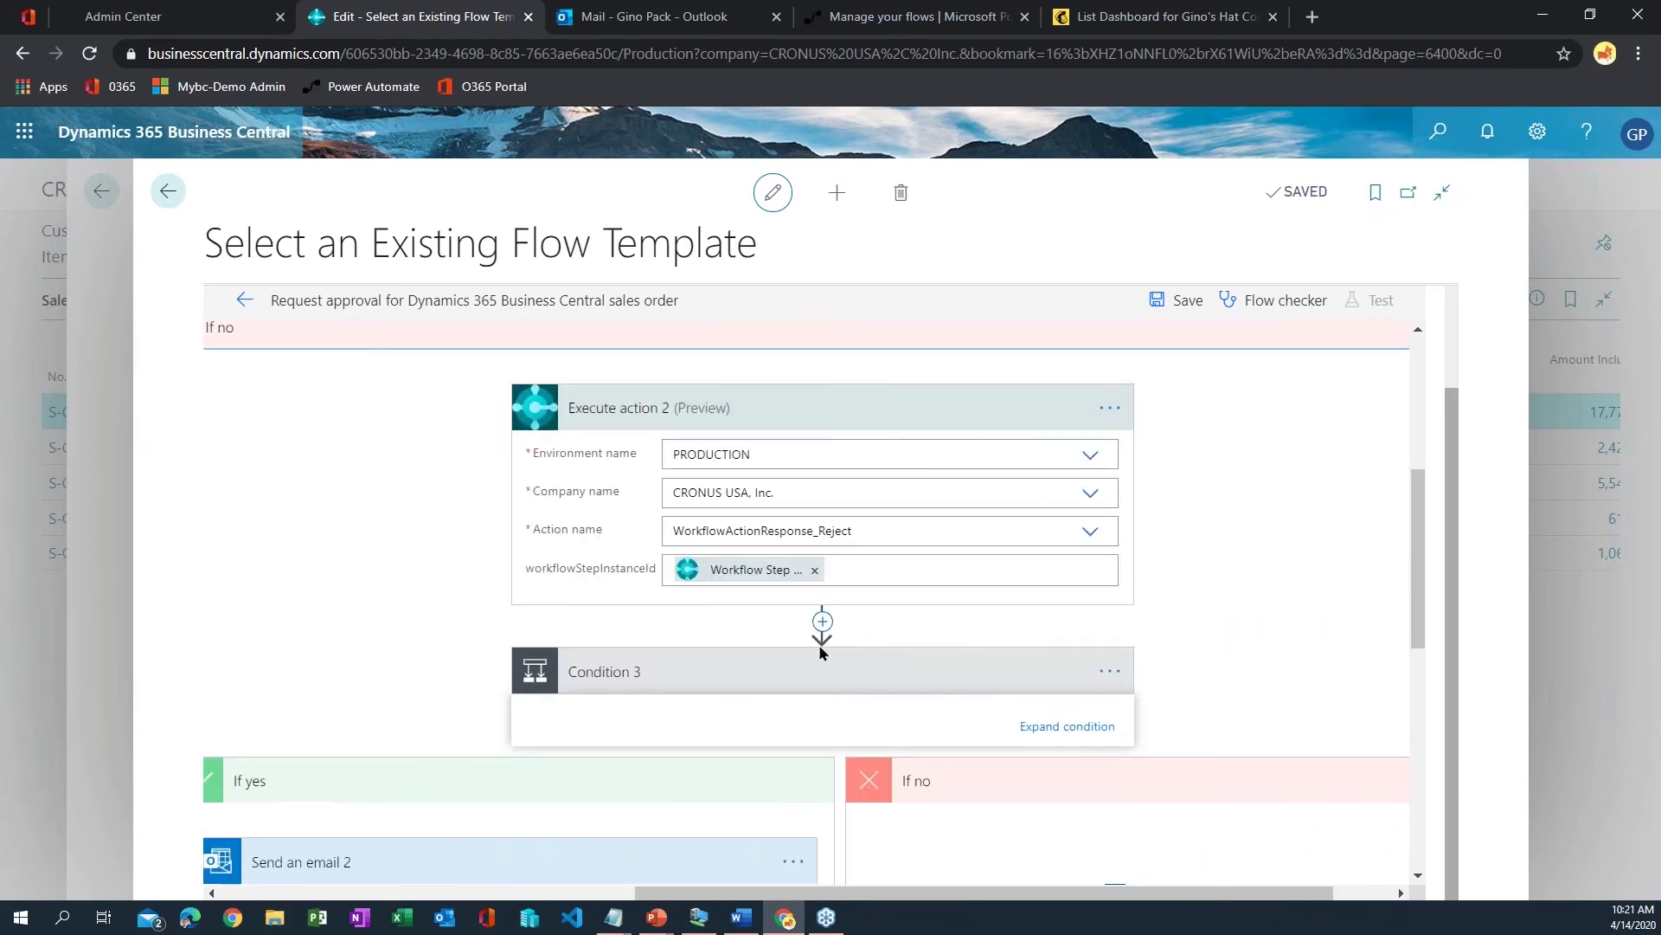
left_click(767, 407)
left_click_drag(1013, 892, 597, 872)
scroll(812, 424, "up", 3)
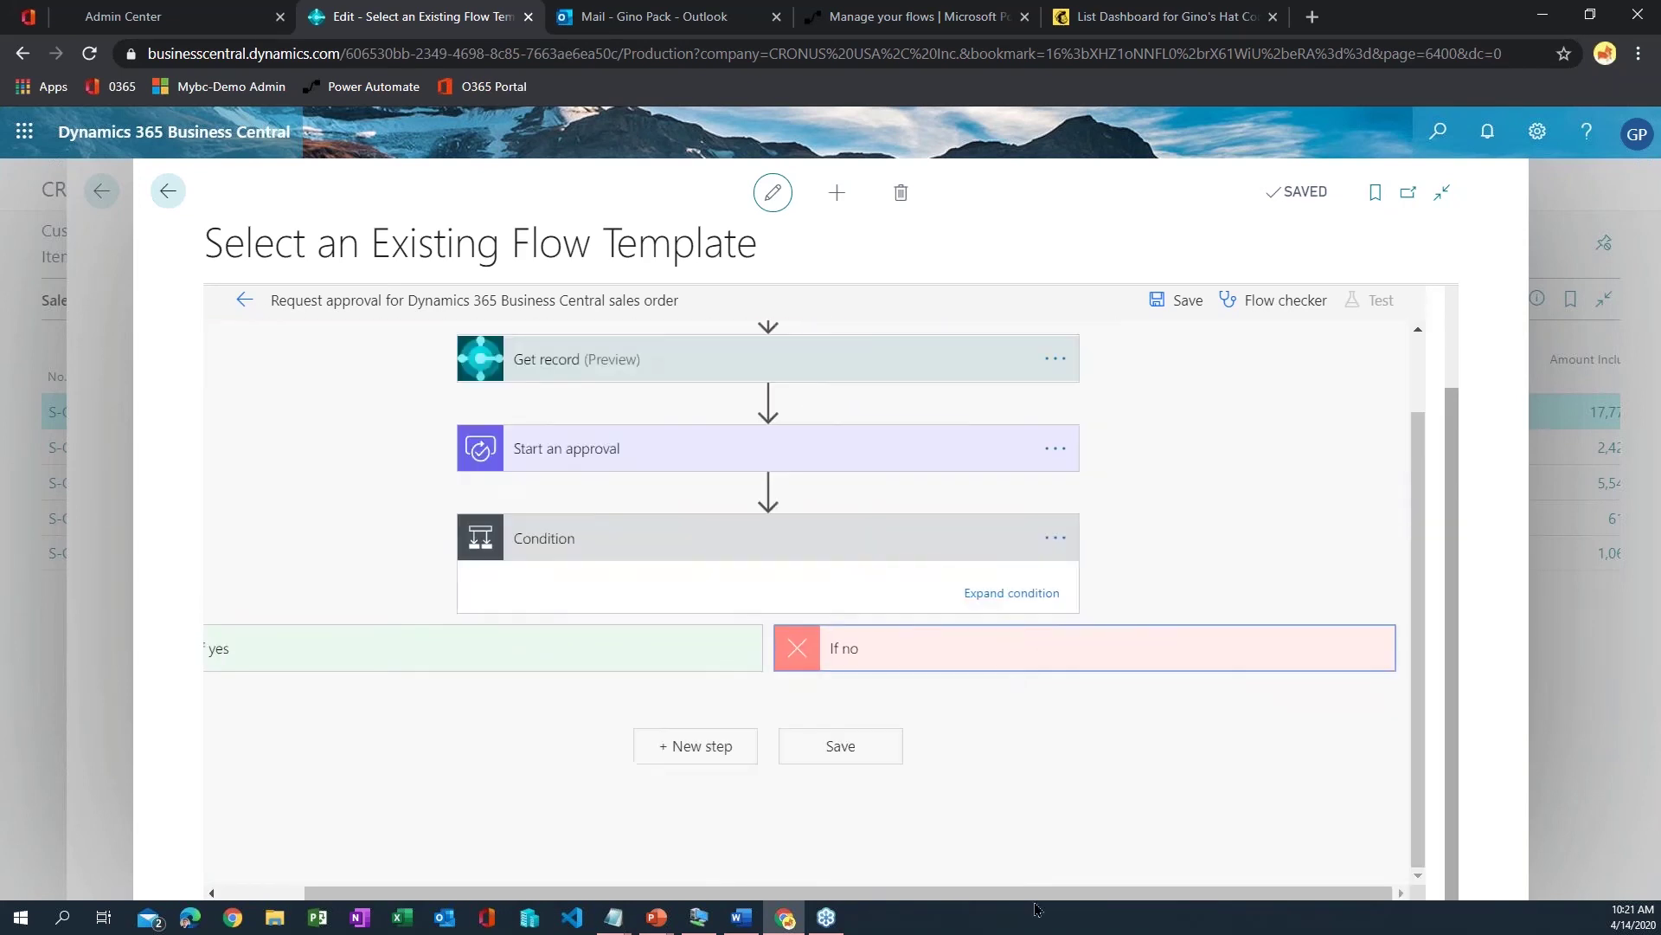
left_click_drag(1030, 893, 945, 893)
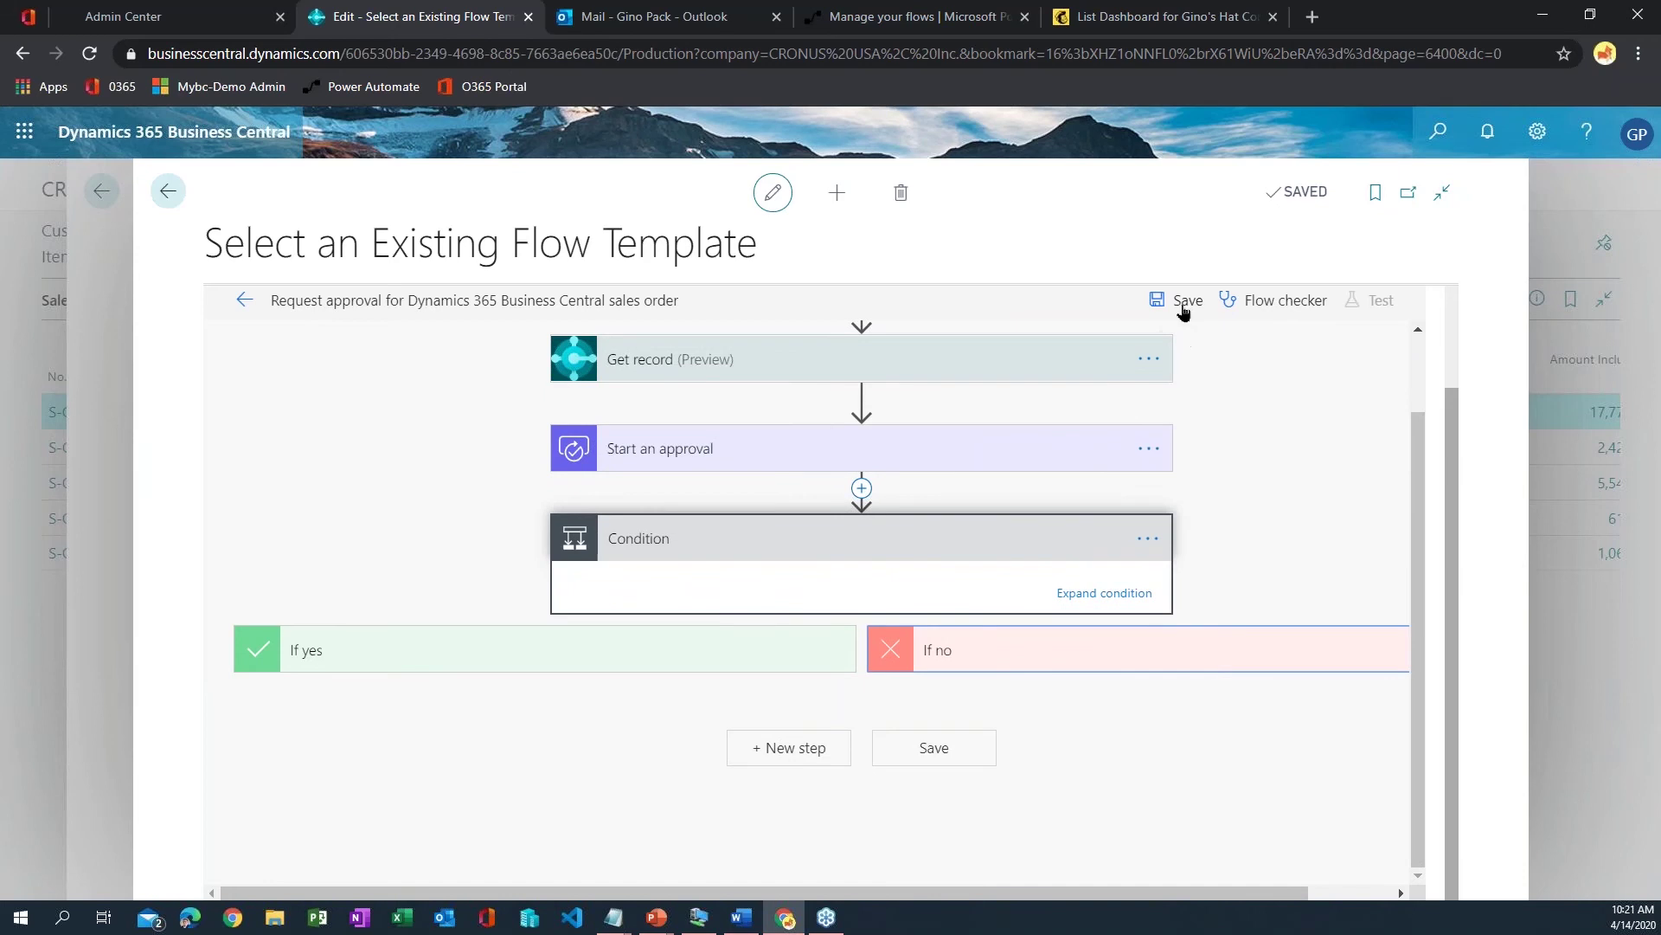
- Verify the approval flow has zero errors and warnings in Flow checker, save it, and go back
left_click(1285, 301)
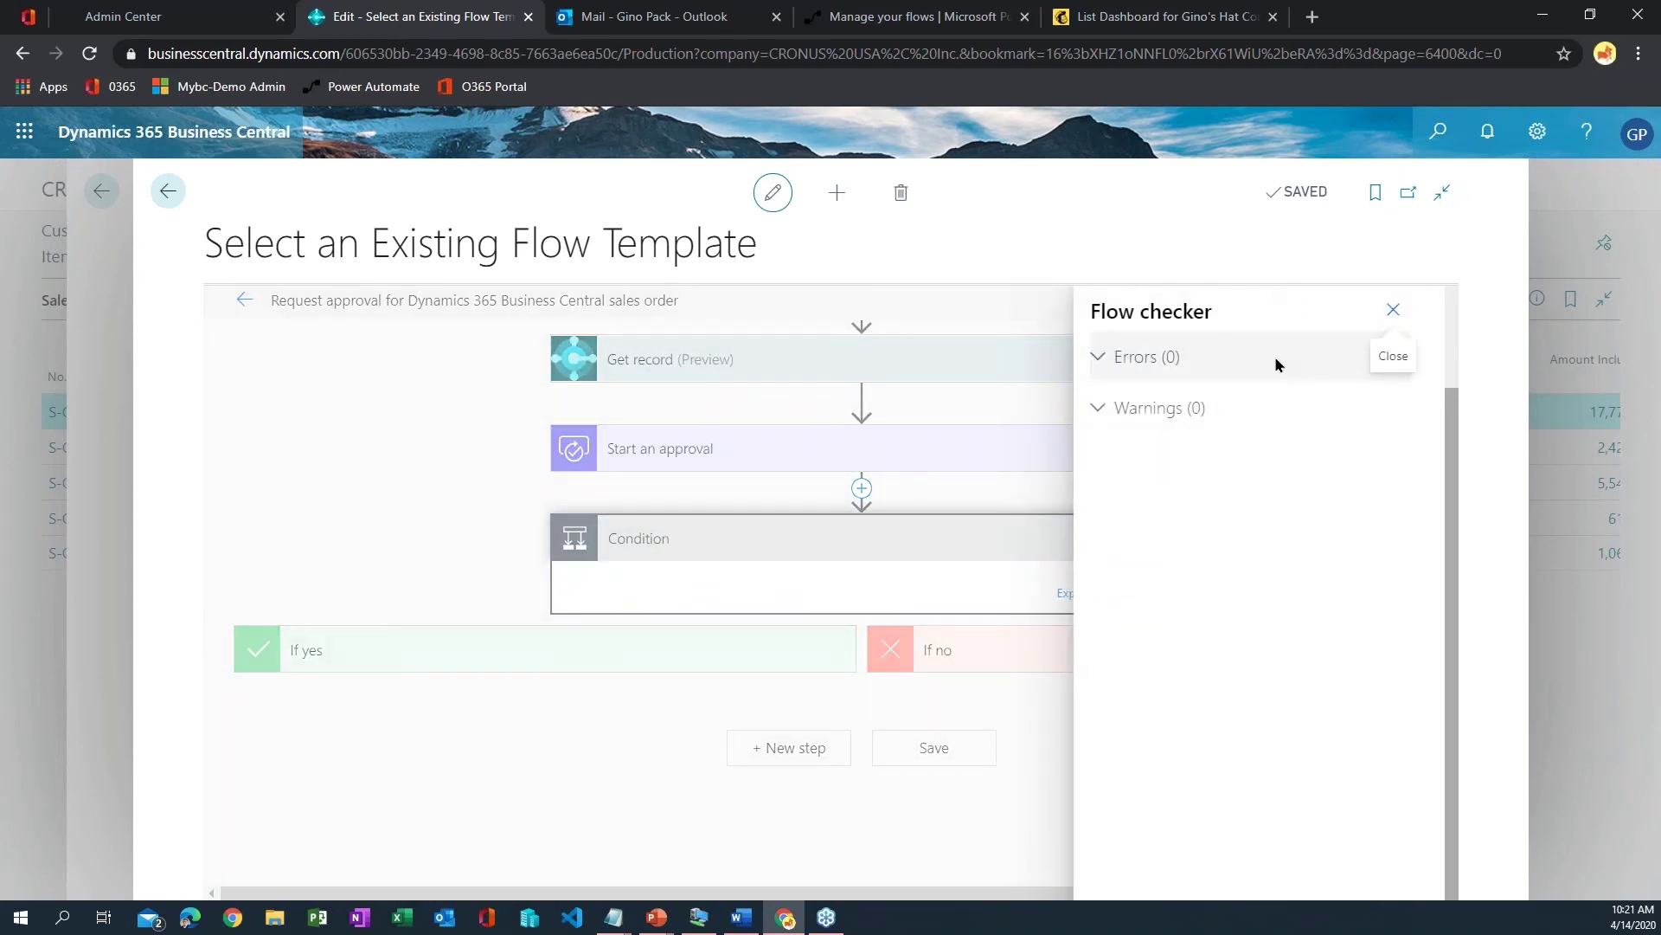
left_click(1393, 310)
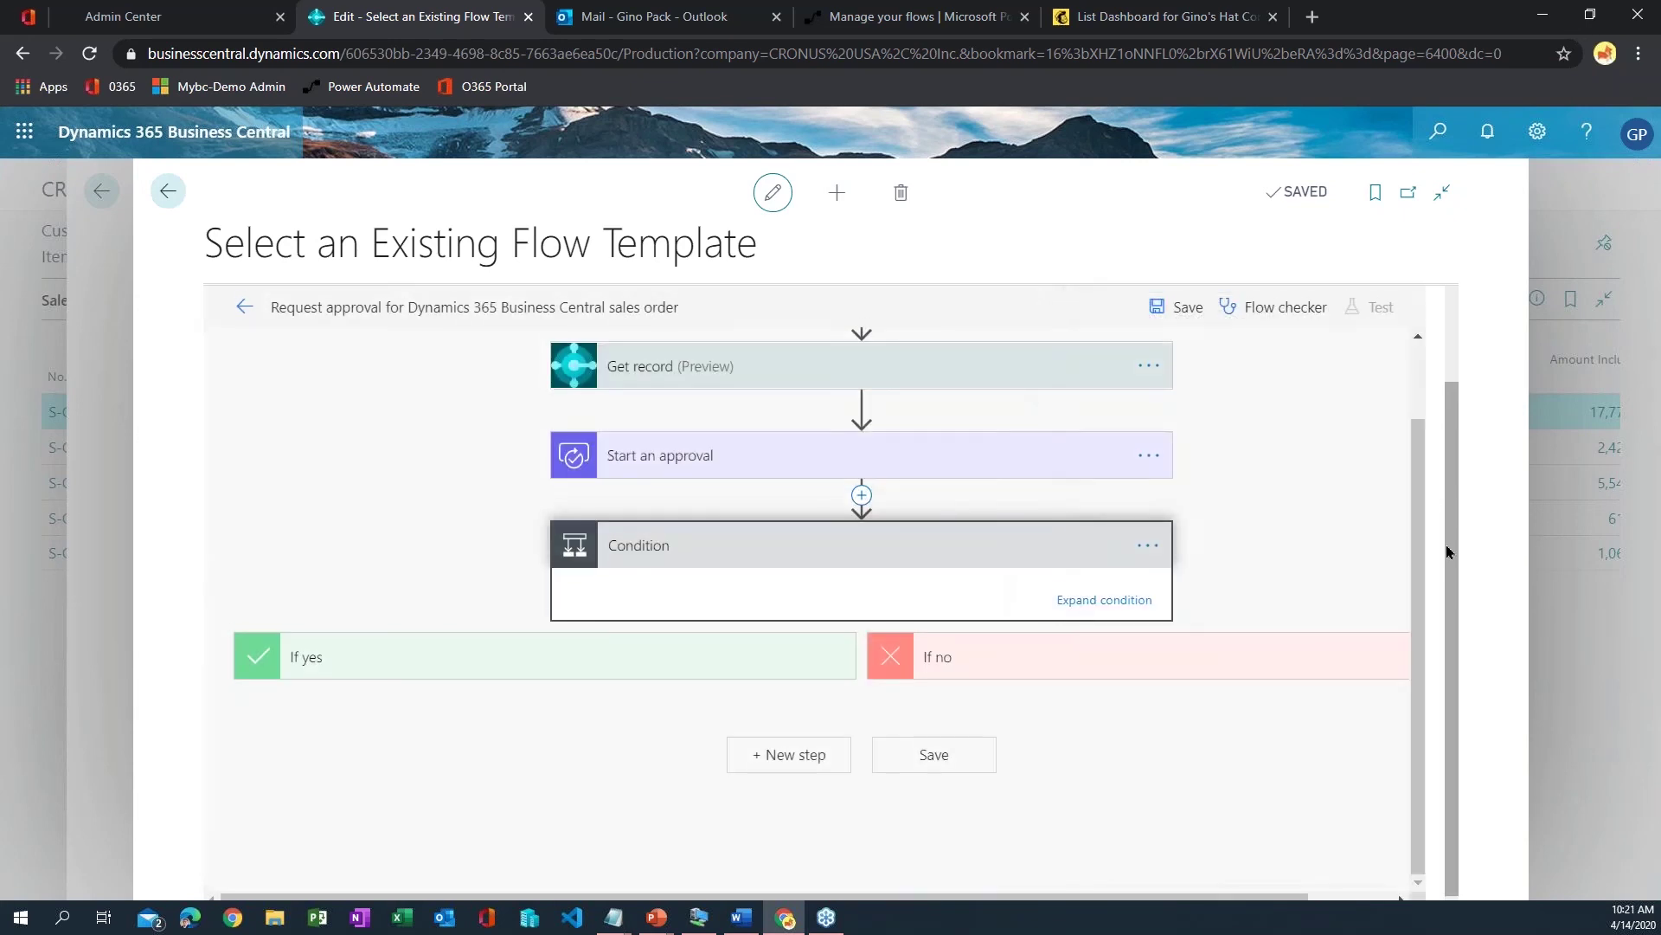
left_click(1184, 313)
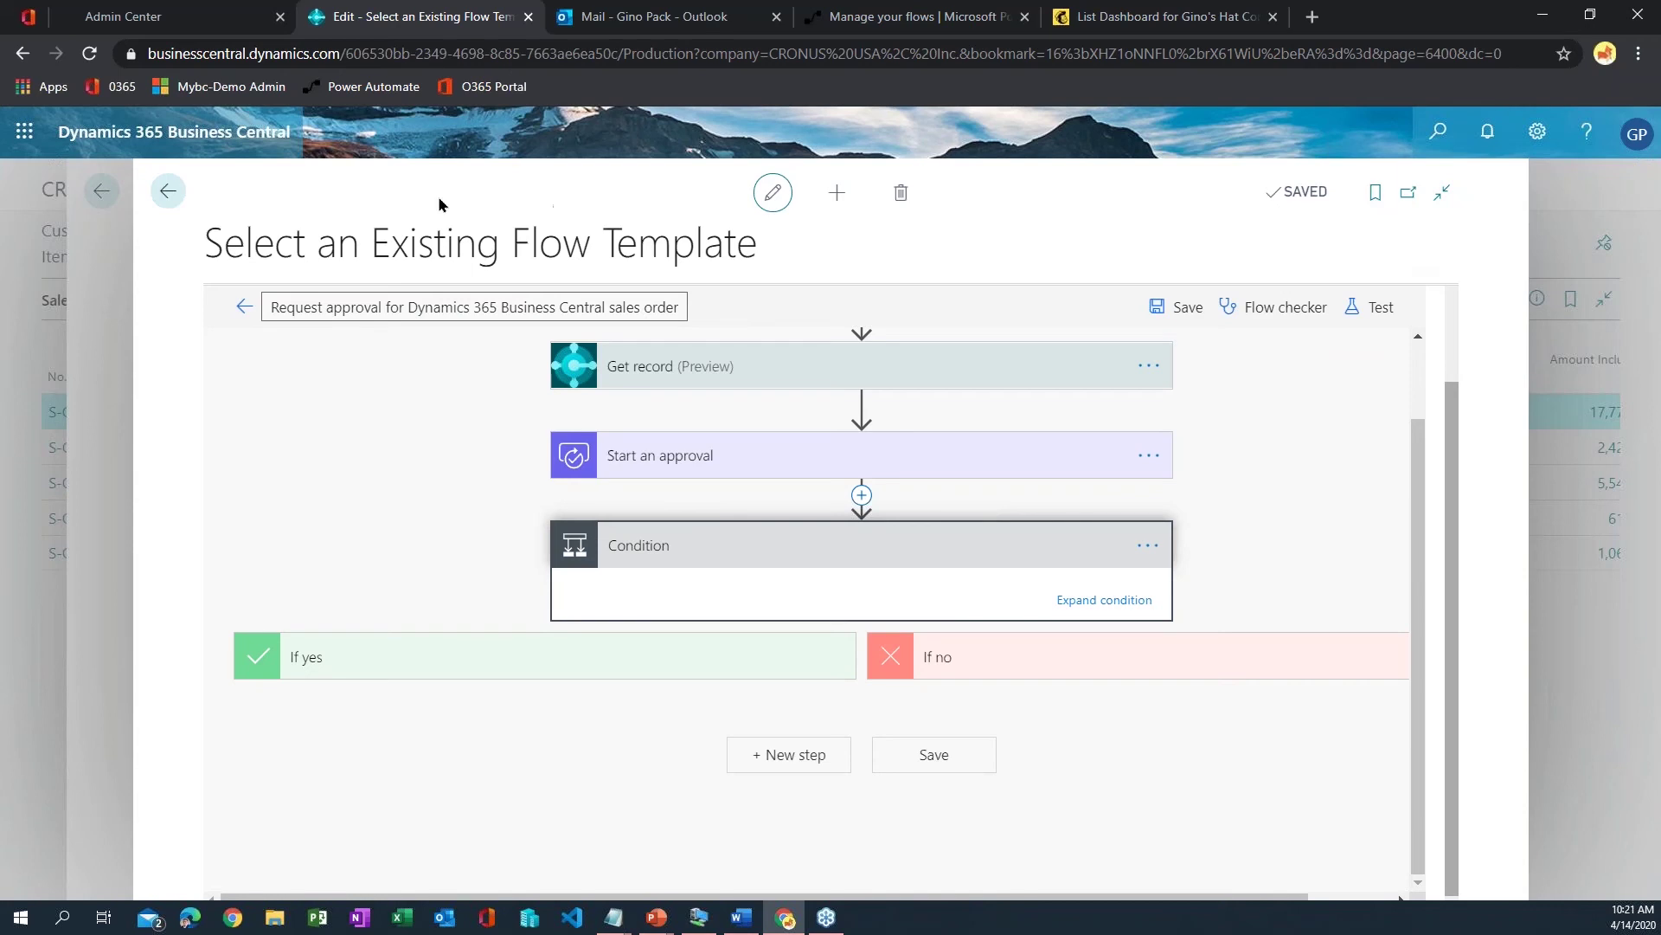
left_click(171, 192)
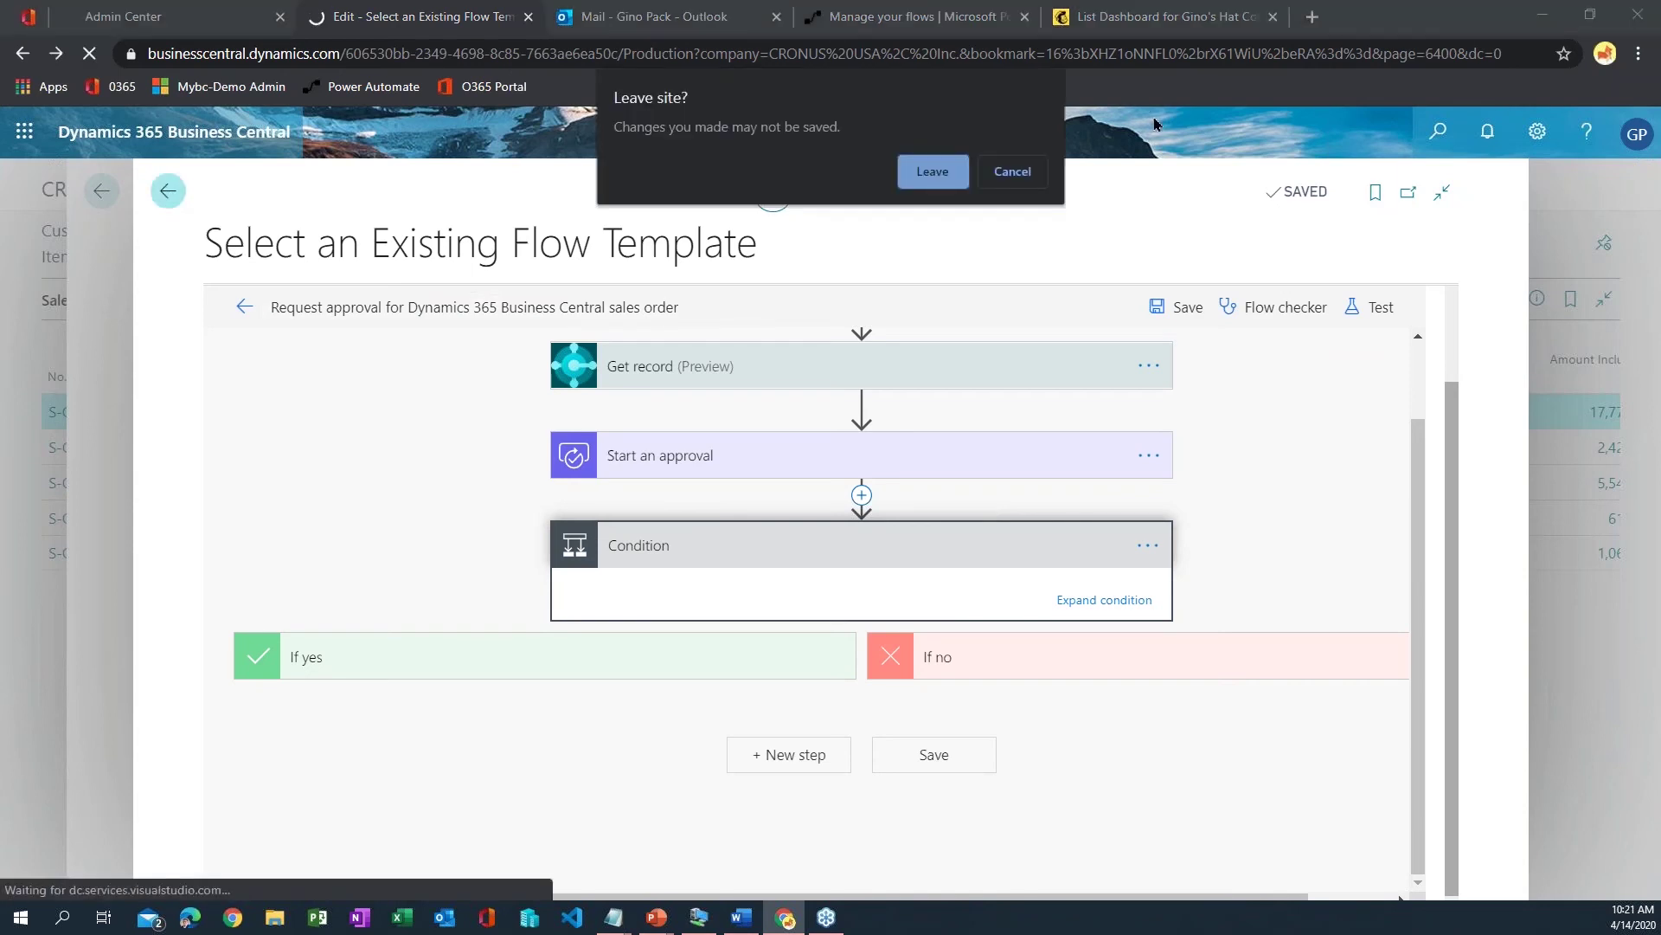
- Leave the template page, refresh My flows to see the new approval flow, and return to Business Central
left_click(931, 172)
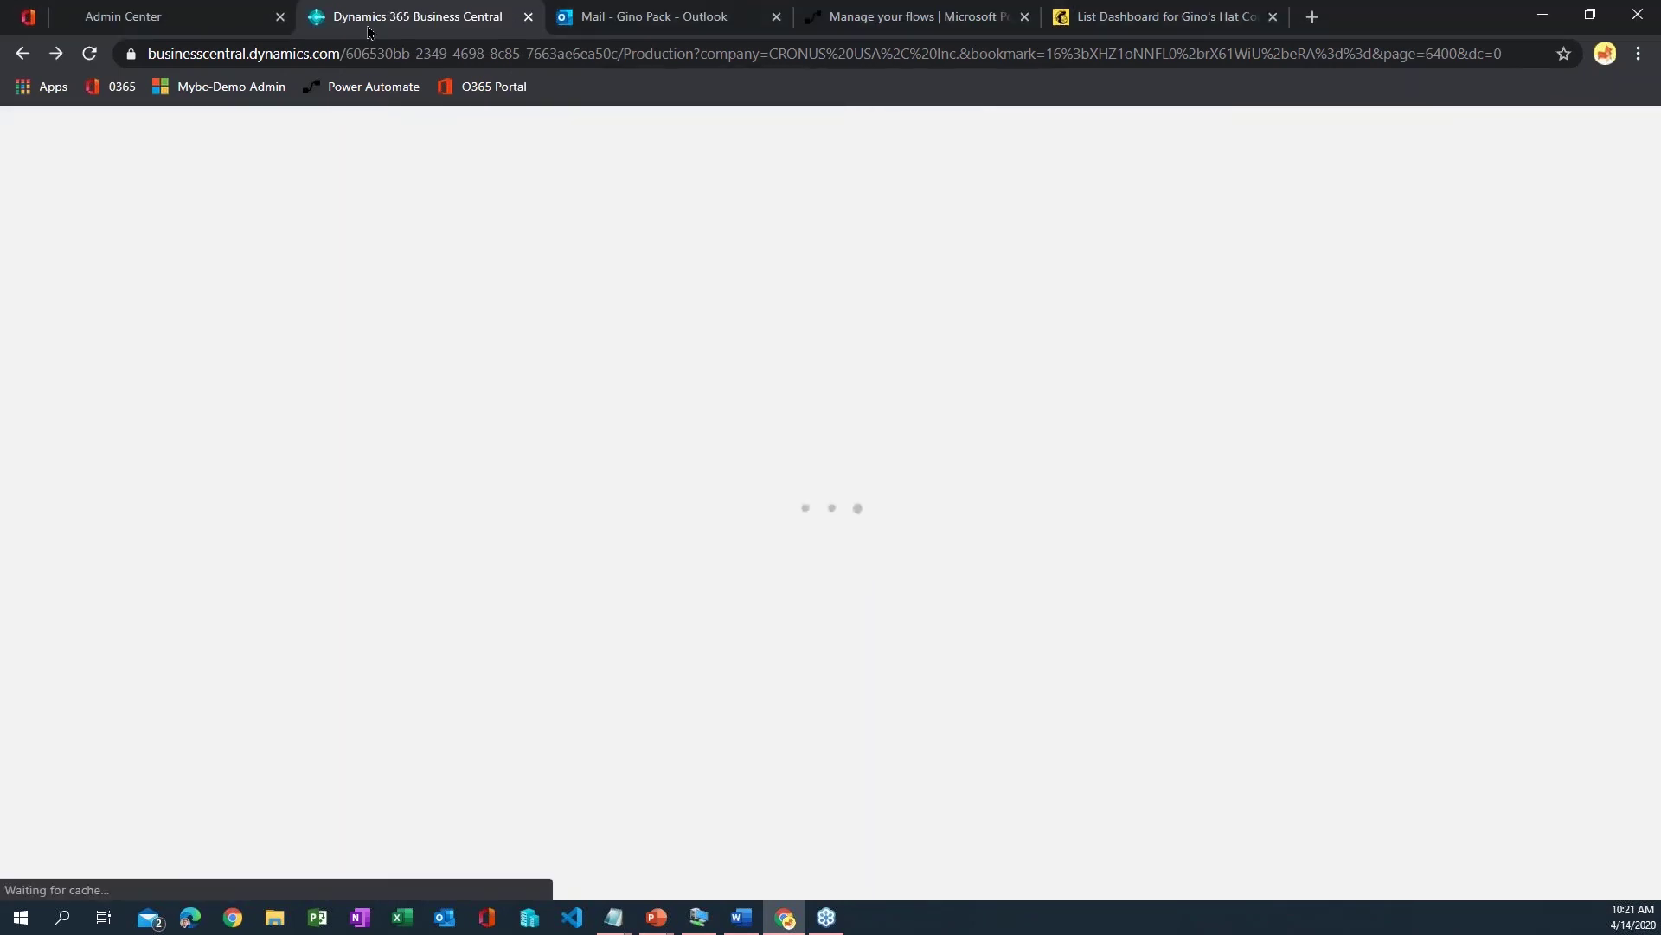
left_click(917, 16)
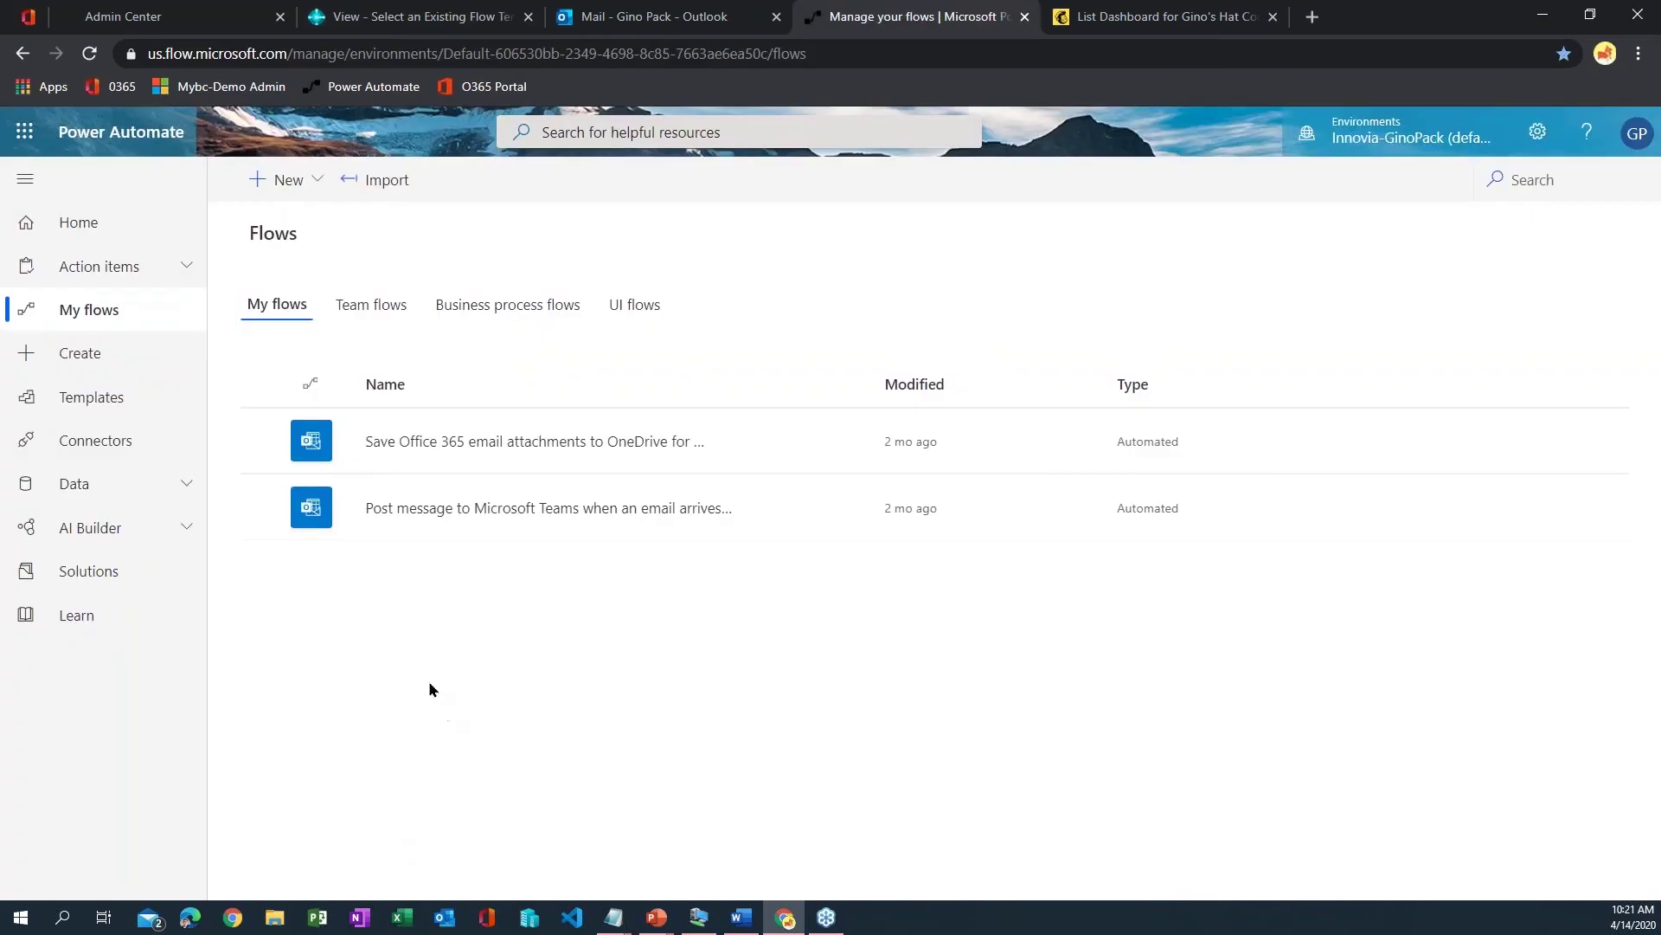
key("F5")
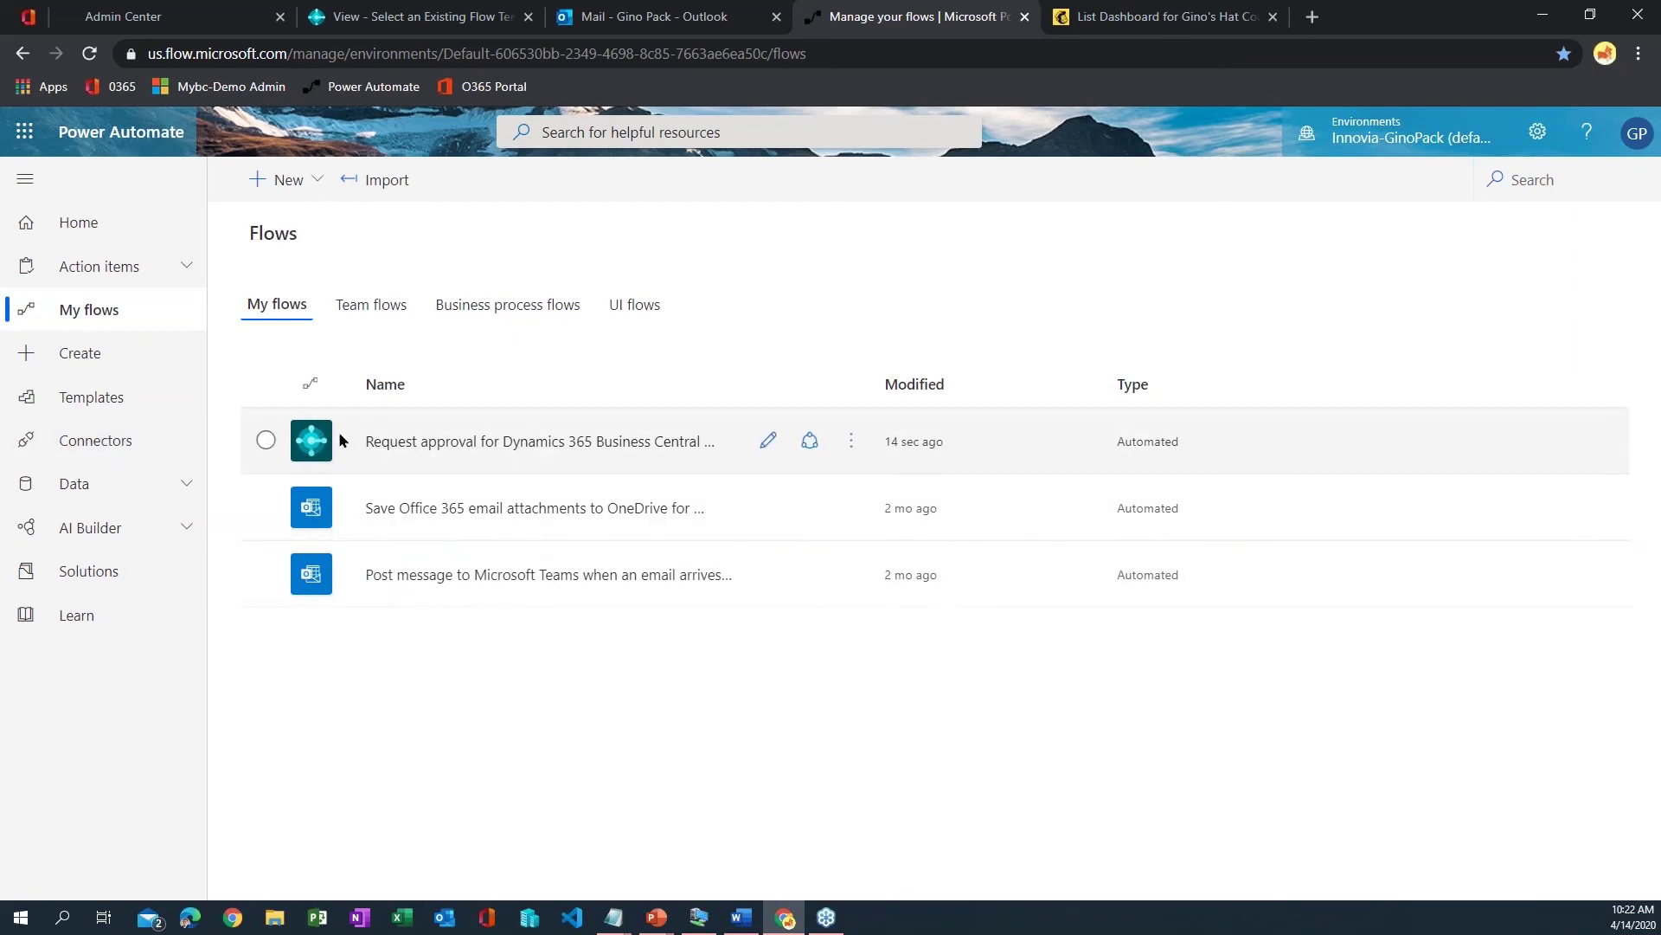
left_click(407, 16)
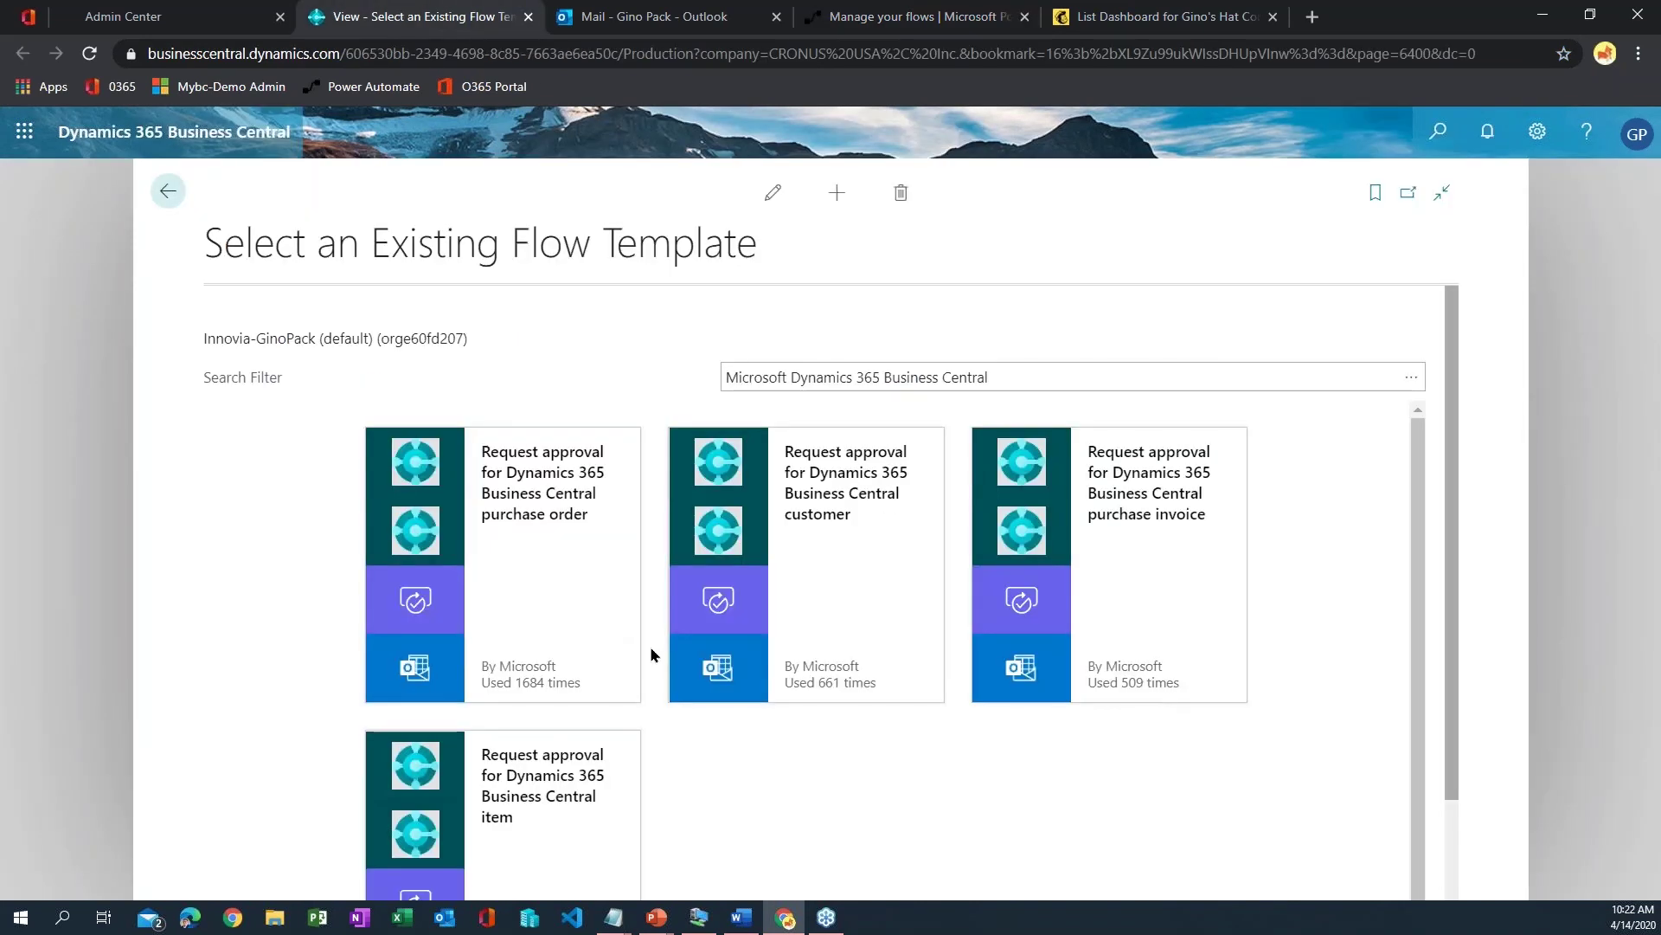
left_click(166, 192)
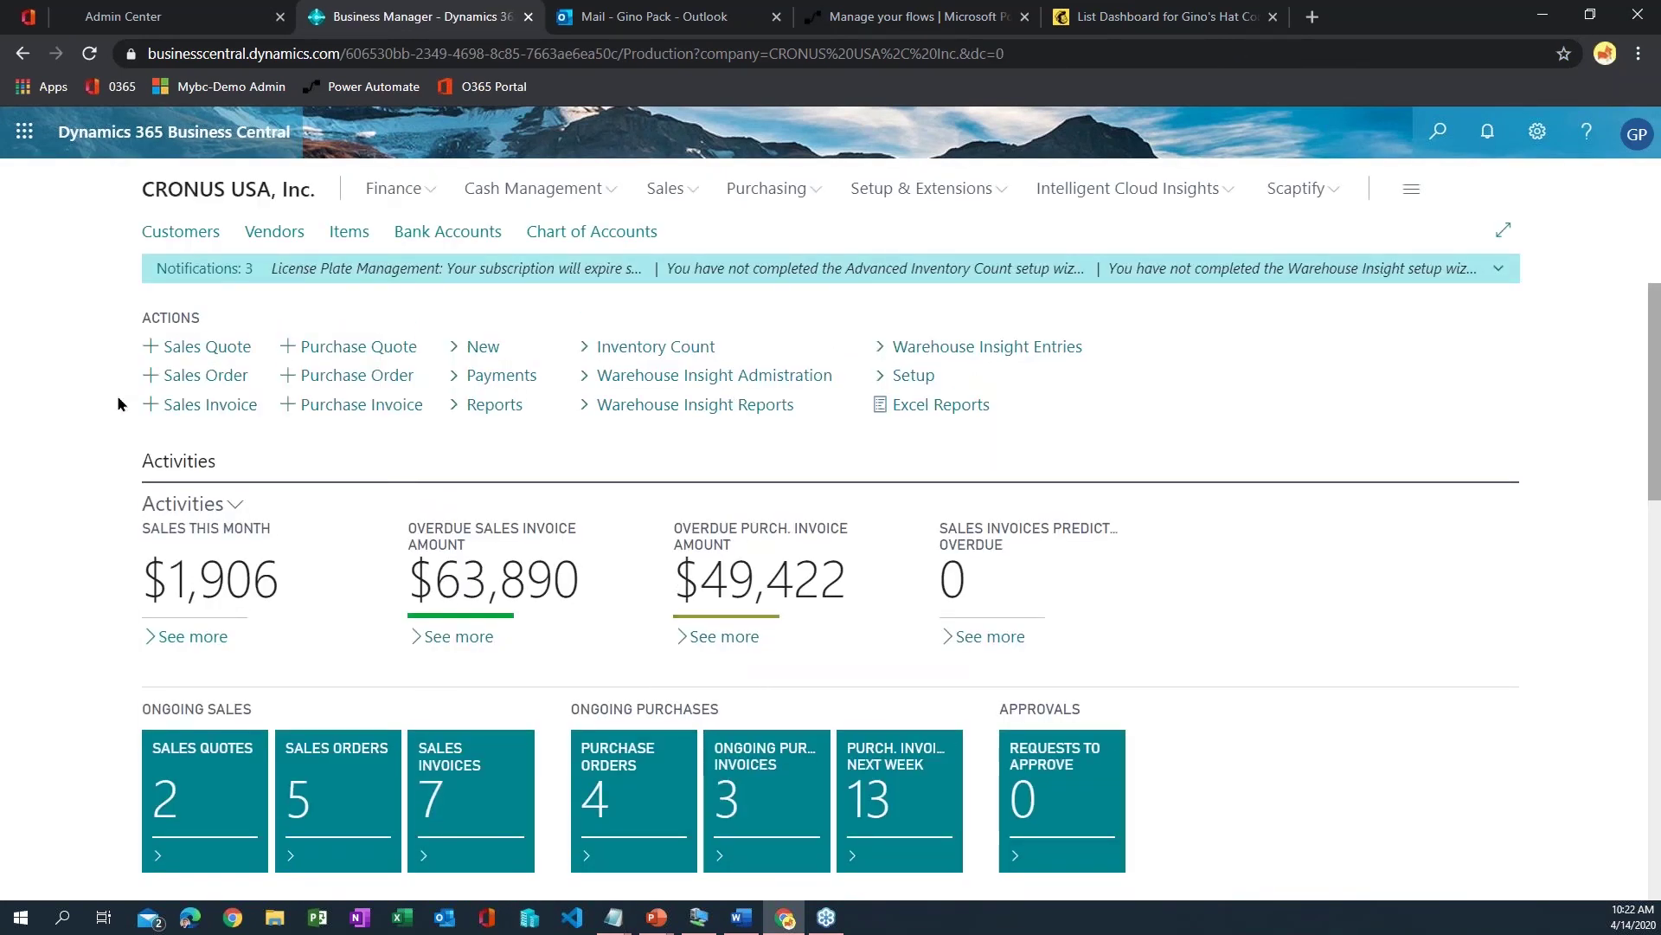
- Search 'workflows' to confirm the Sales Document Approval Workflow is enabled, then return to Power Automate's My flows
key("alt+q")
type("workflows")
left_click(571, 329)
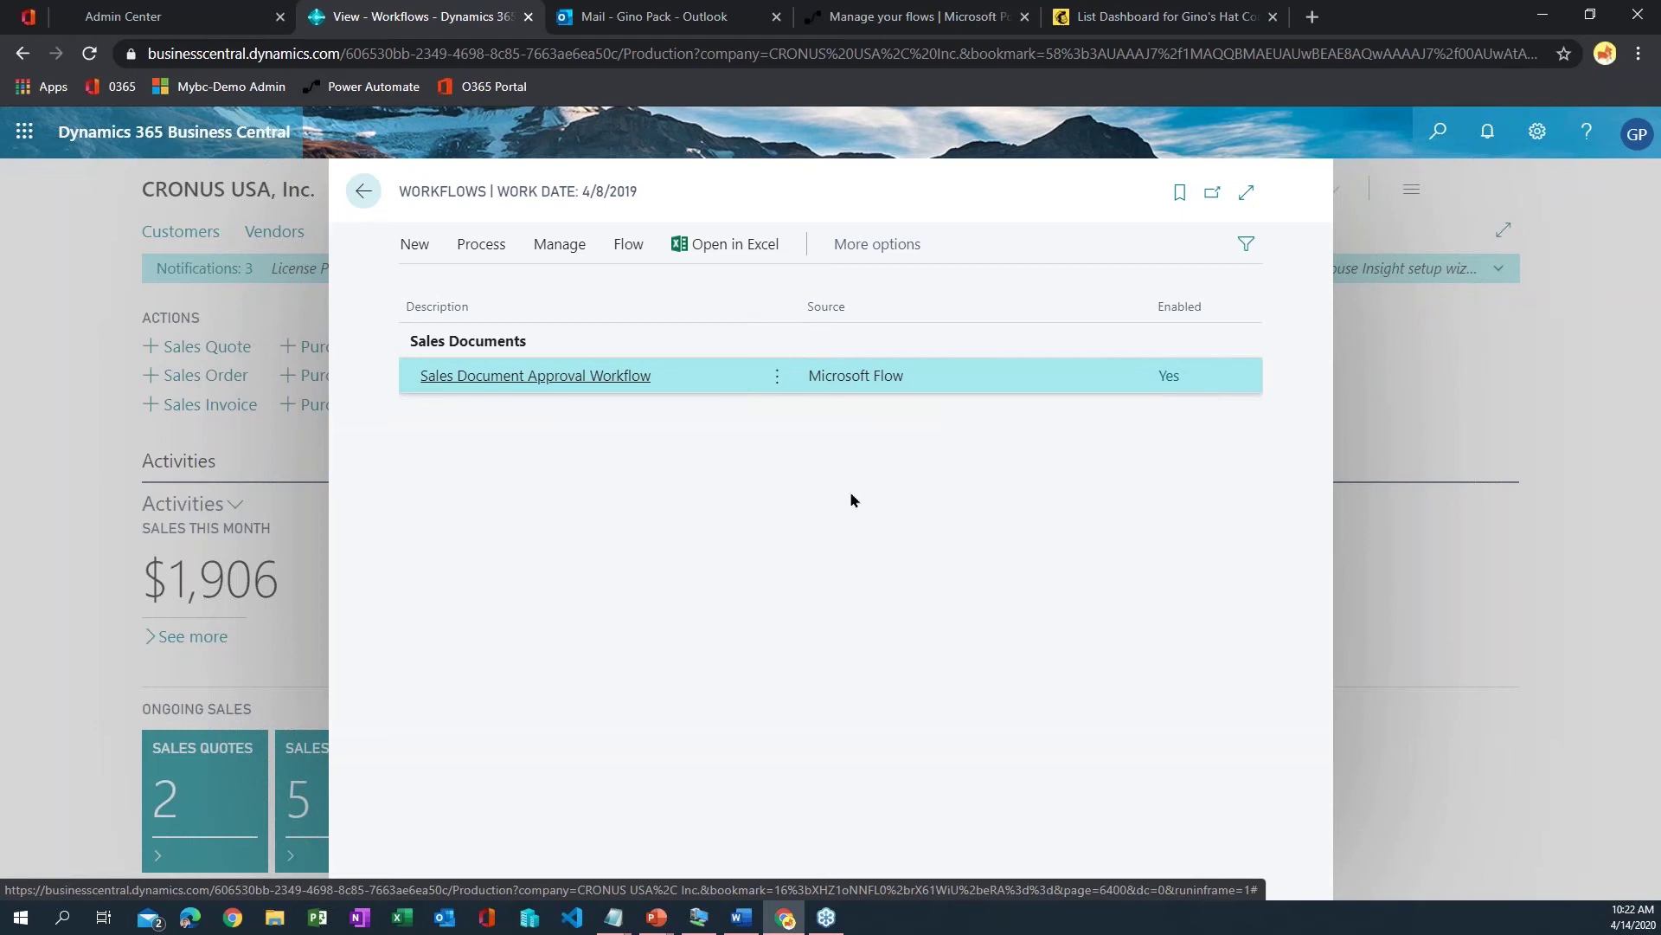
left_click(365, 193)
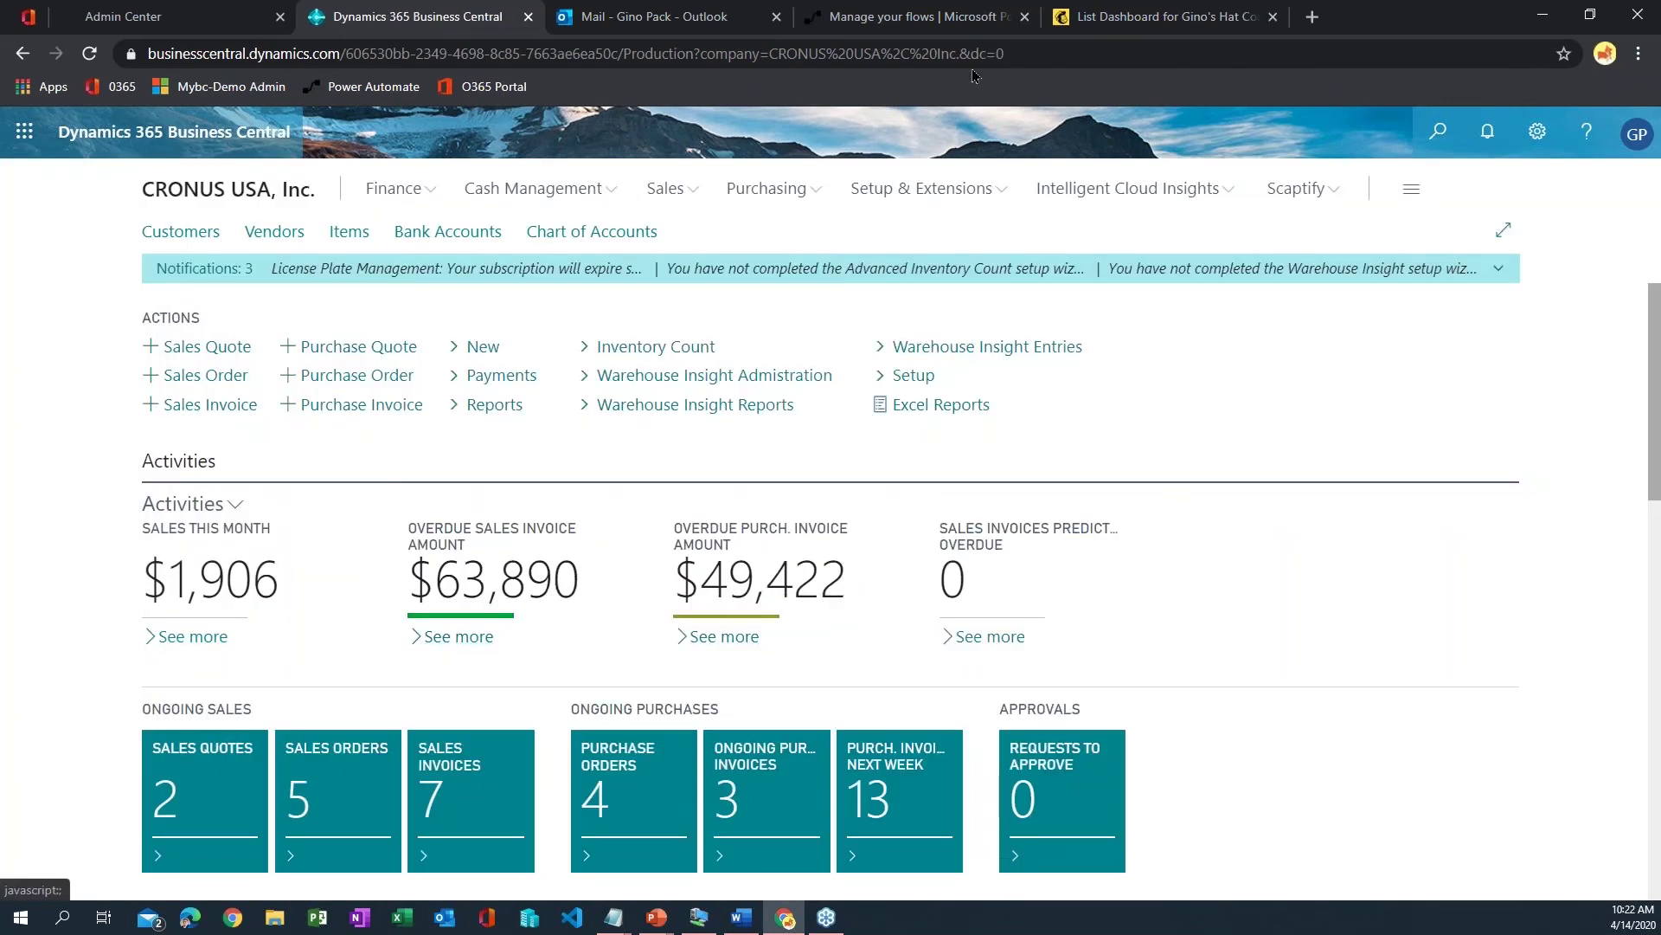
left_click(916, 26)
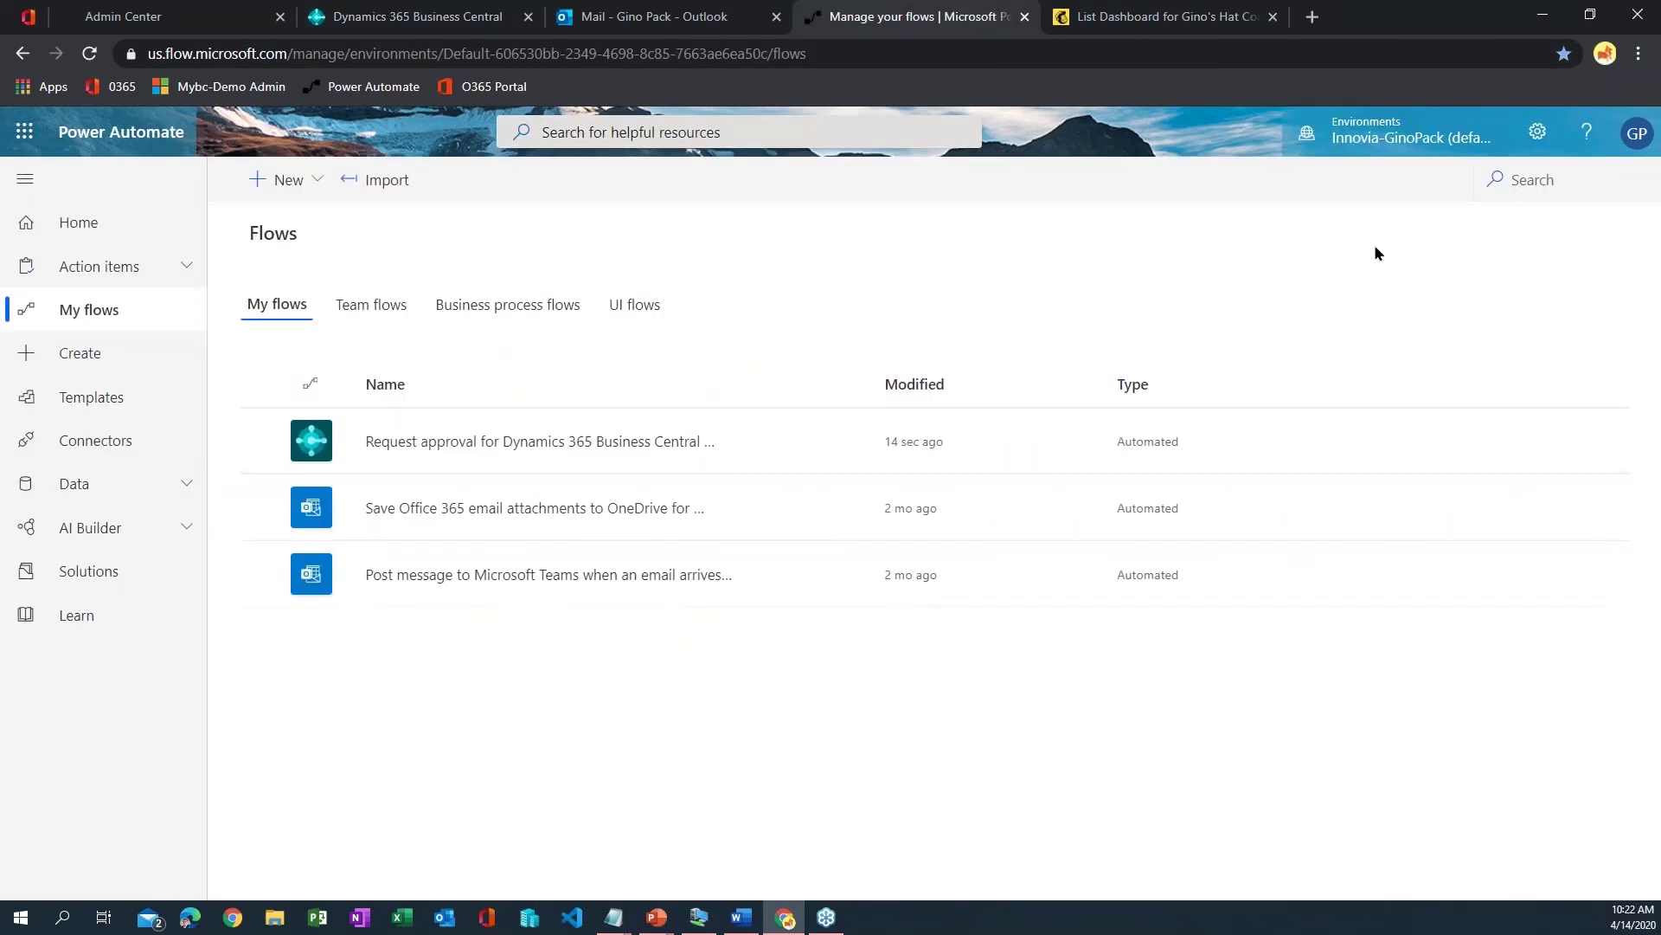
- Check the Request approval flow's details show status On with no runs, then return to Business Central
left_click(533, 441)
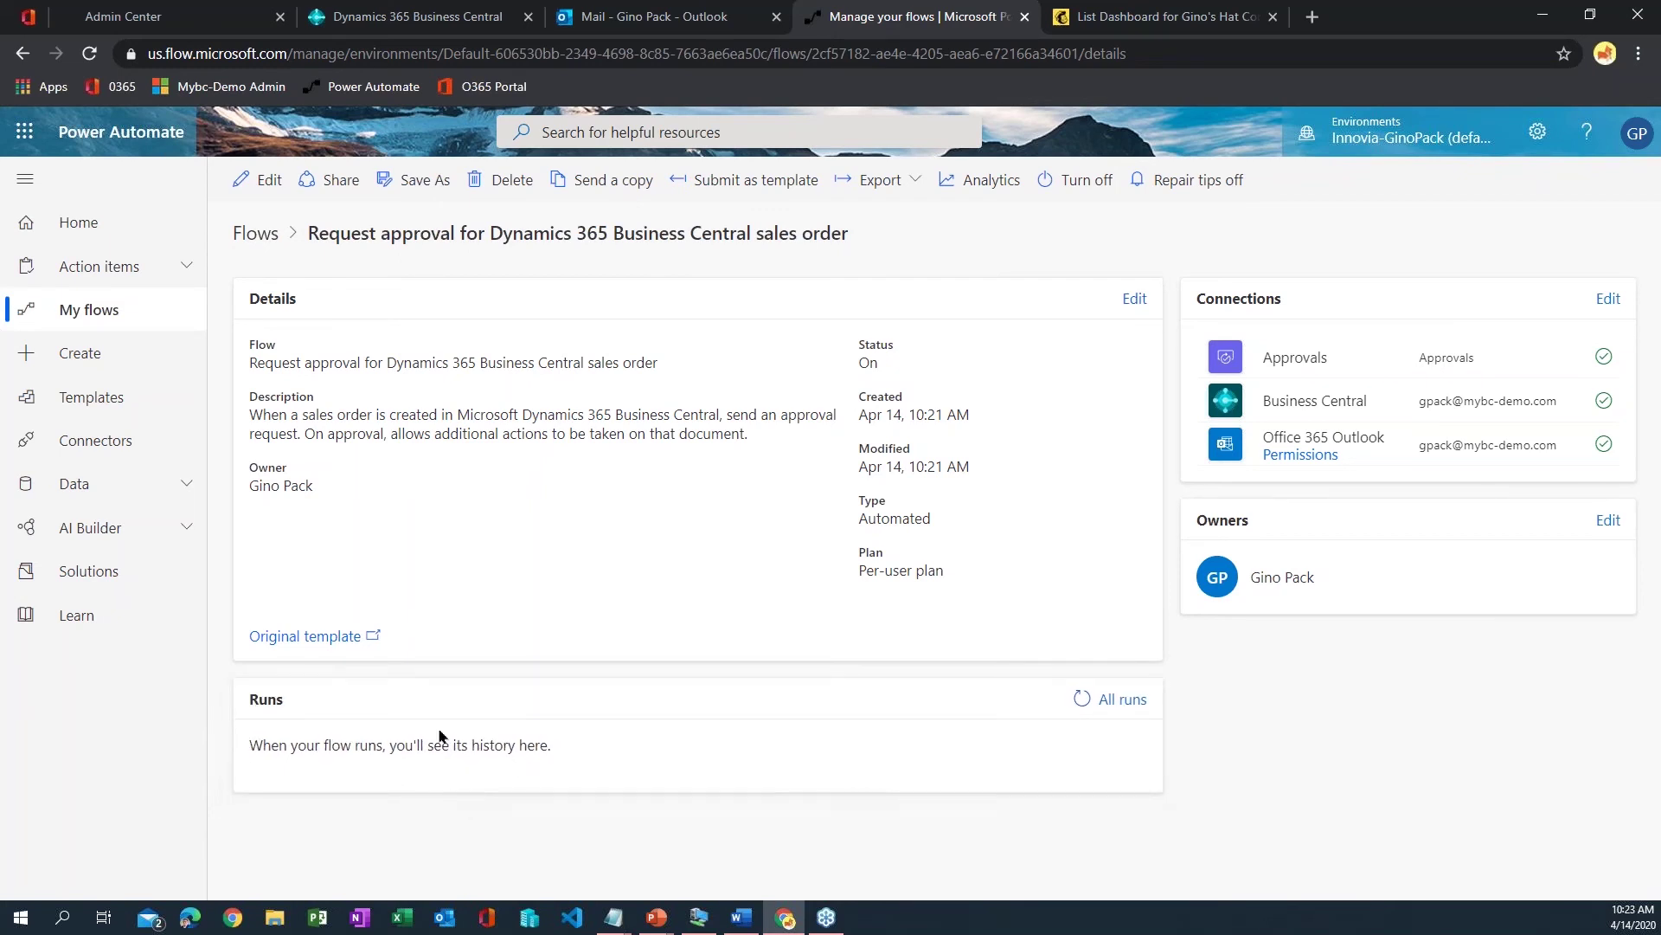
left_click(415, 17)
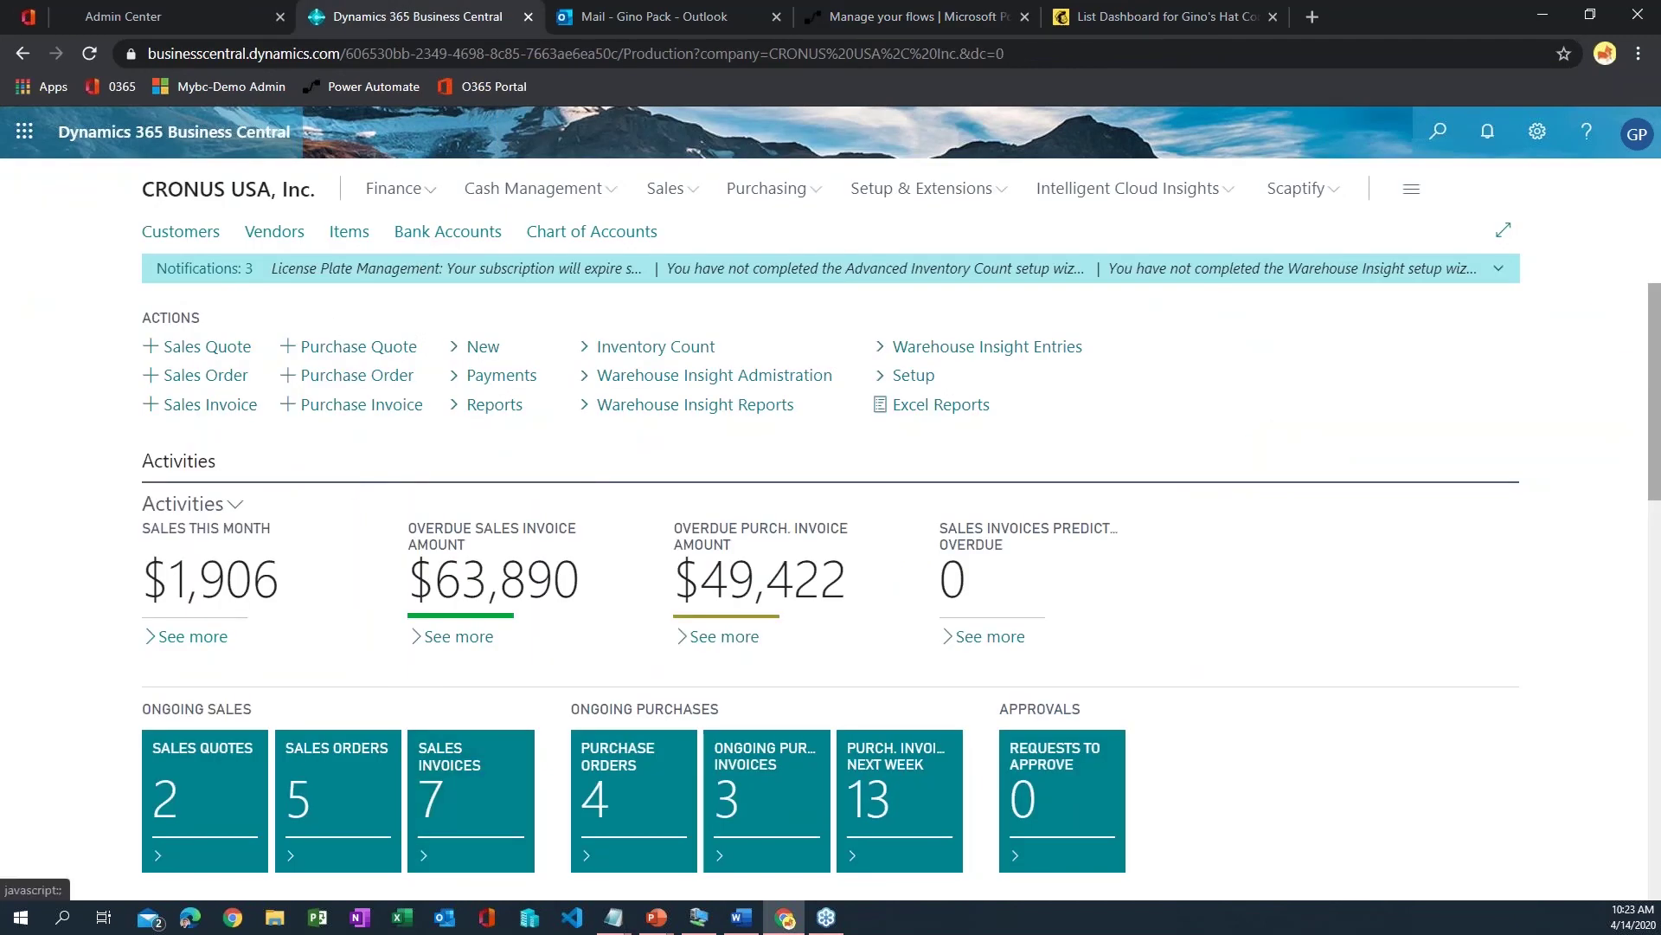
- Try releasing sales order S-ORD101001 and dismiss the message saying approval is required
left_click(657, 188)
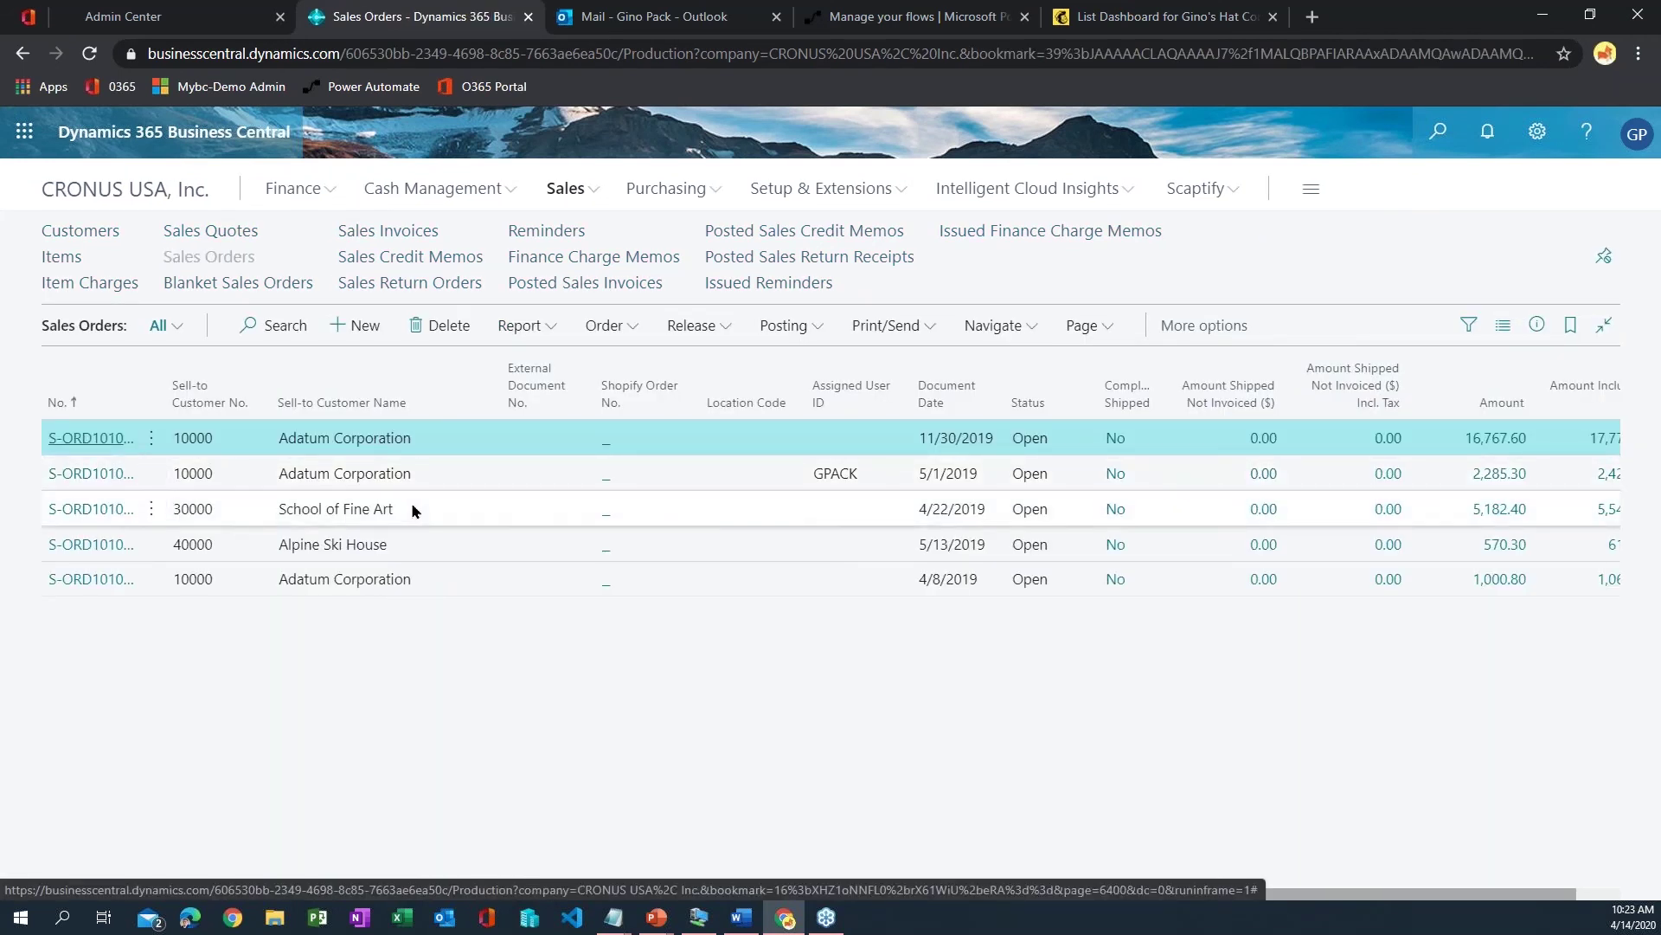
left_click(376, 305)
left_click(251, 345)
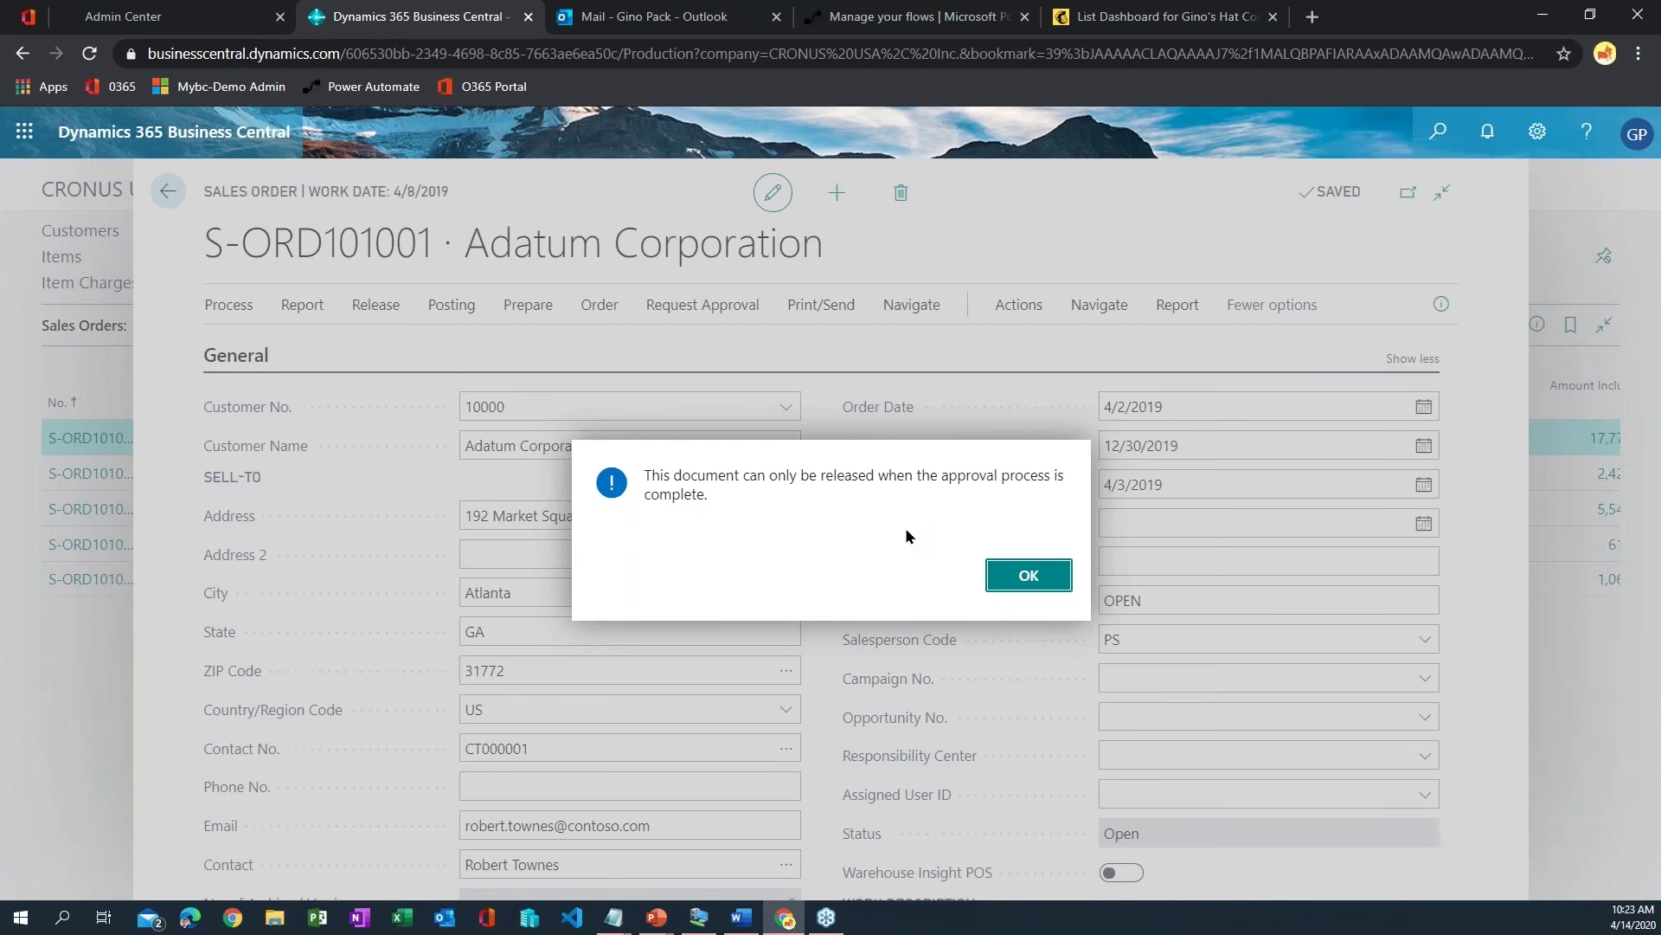
left_click(1049, 573)
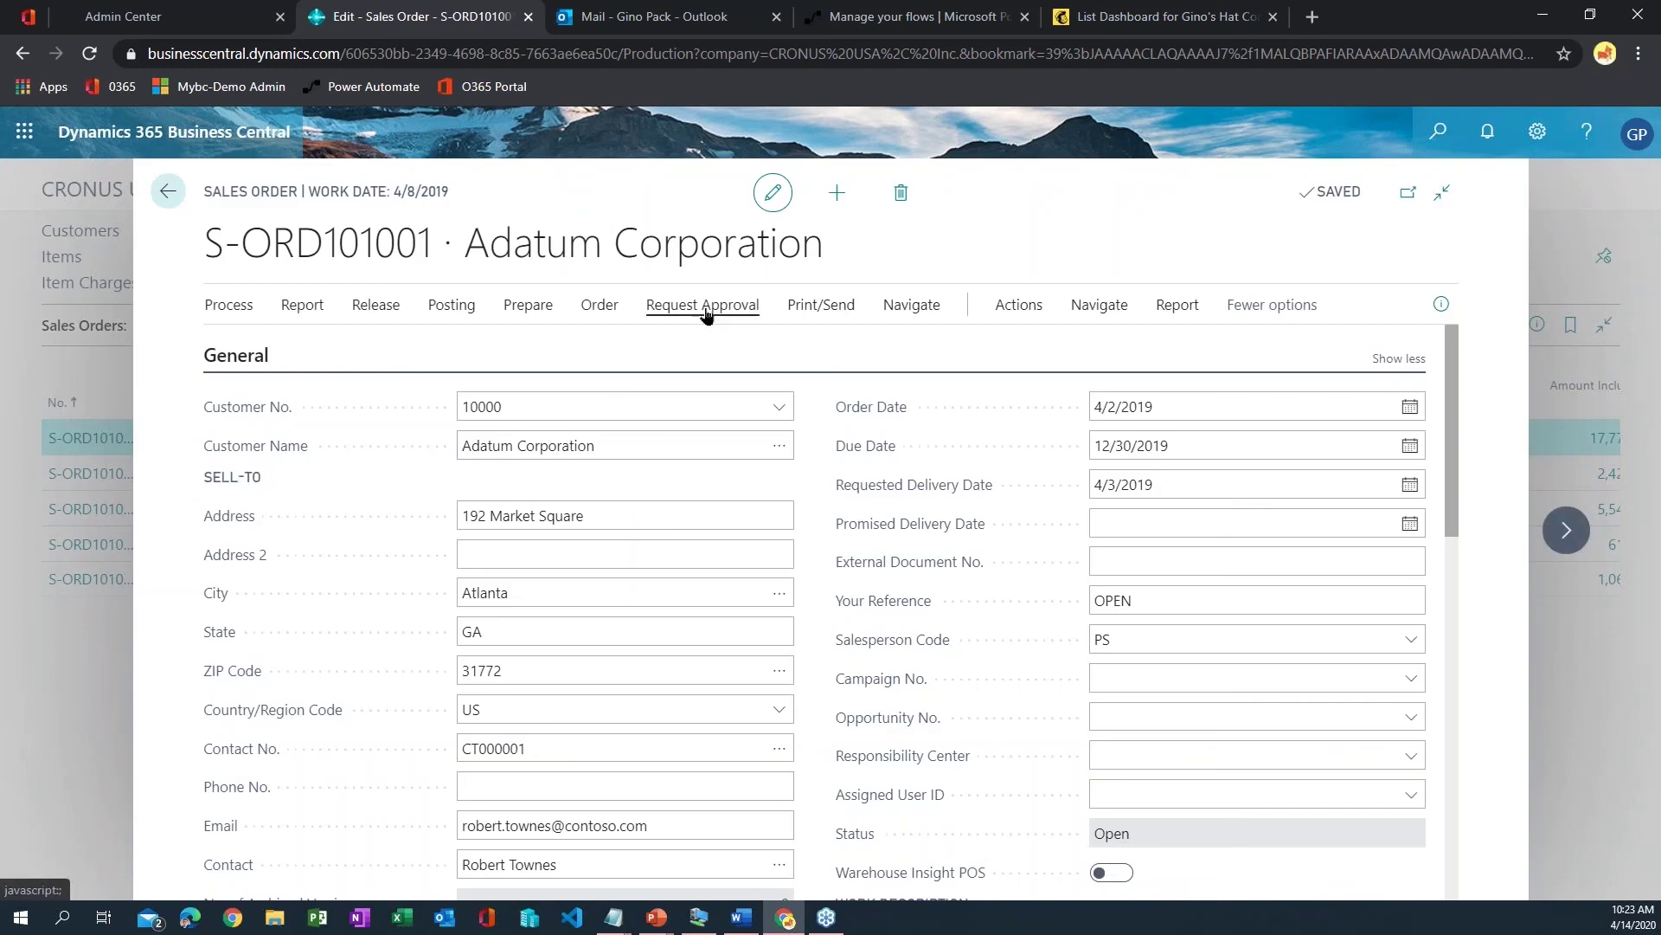
- Send the approval request so the order's status reads Pending Approval, then view the flow's details
left_click(705, 314)
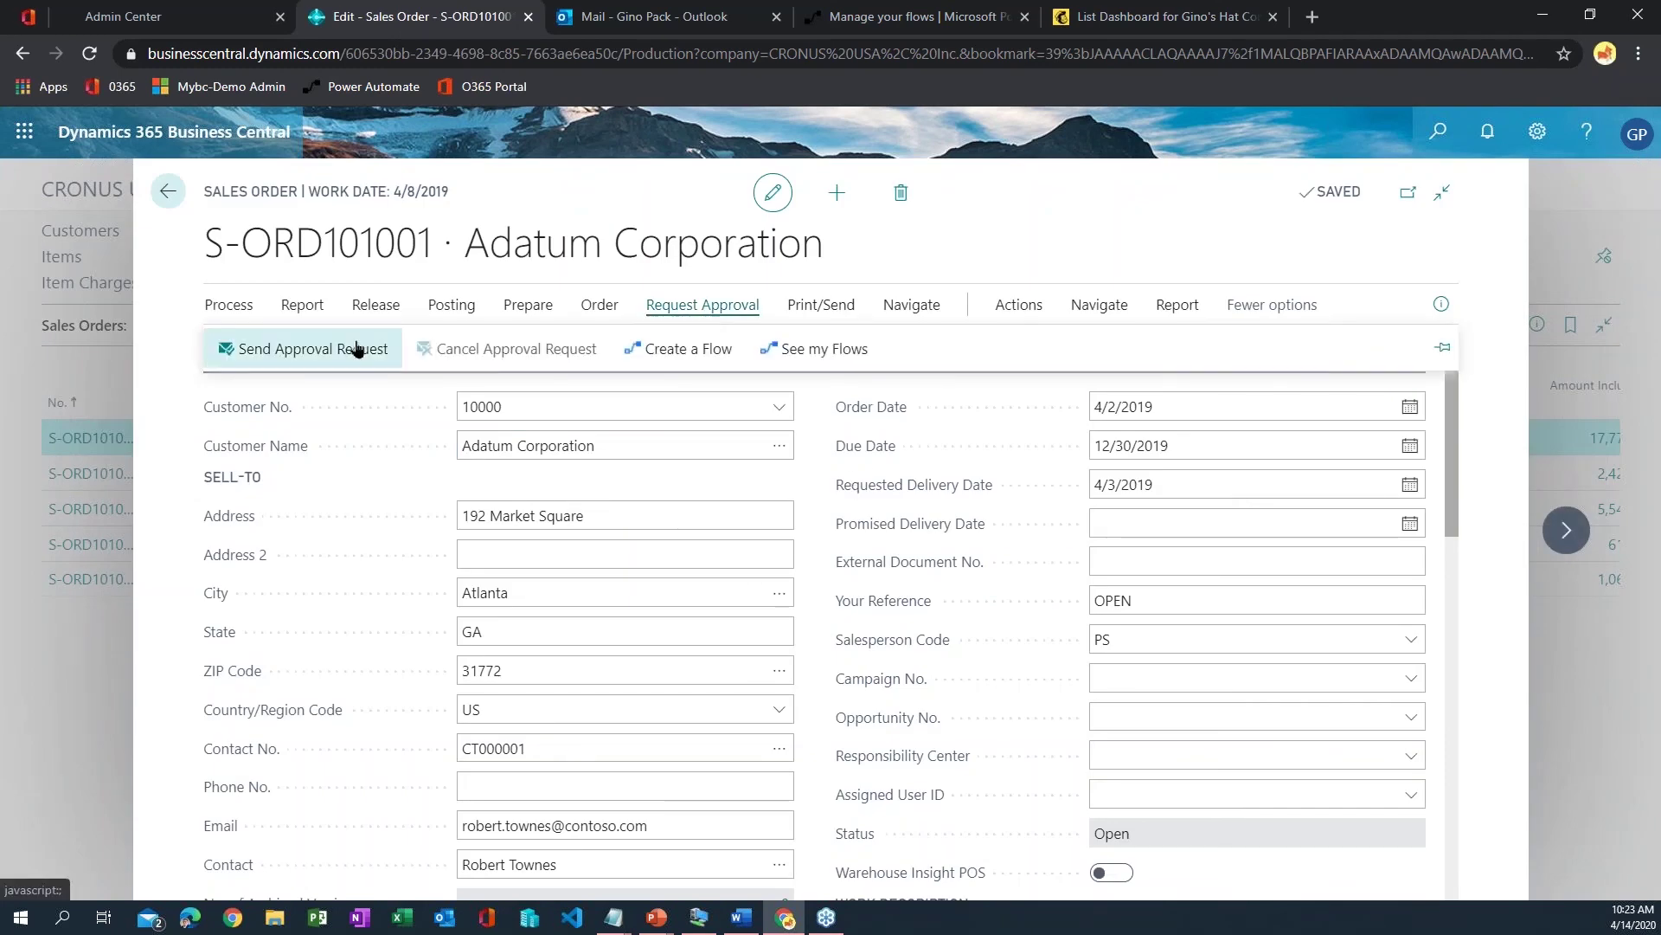
left_click(265, 351)
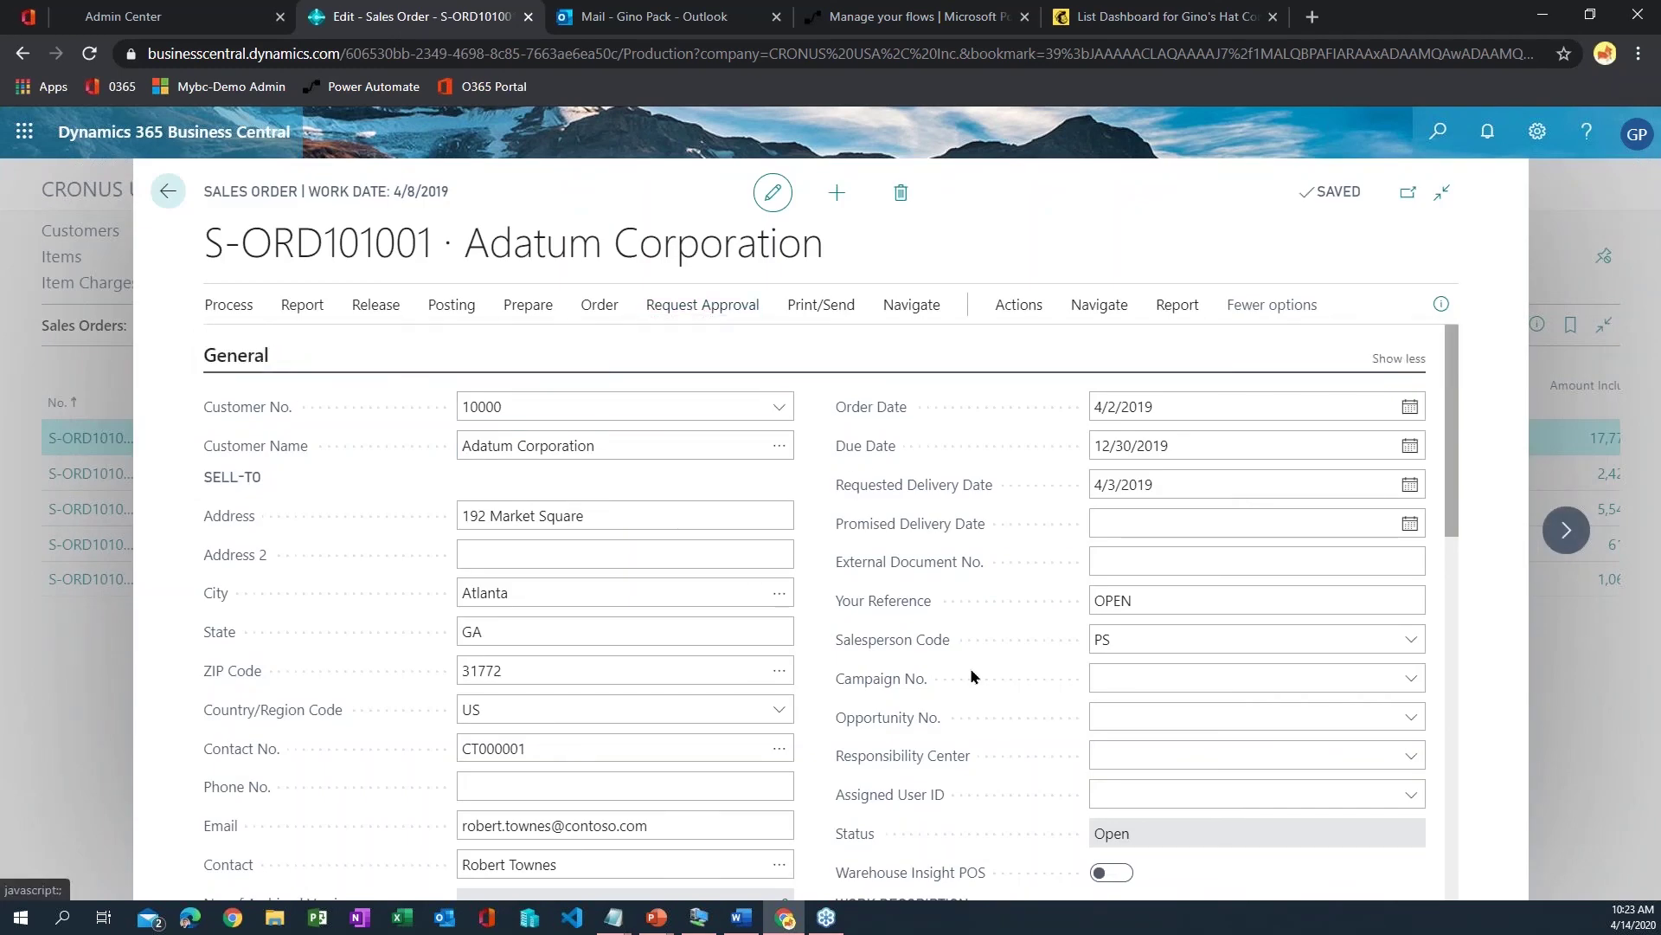
mouse_move(961, 754)
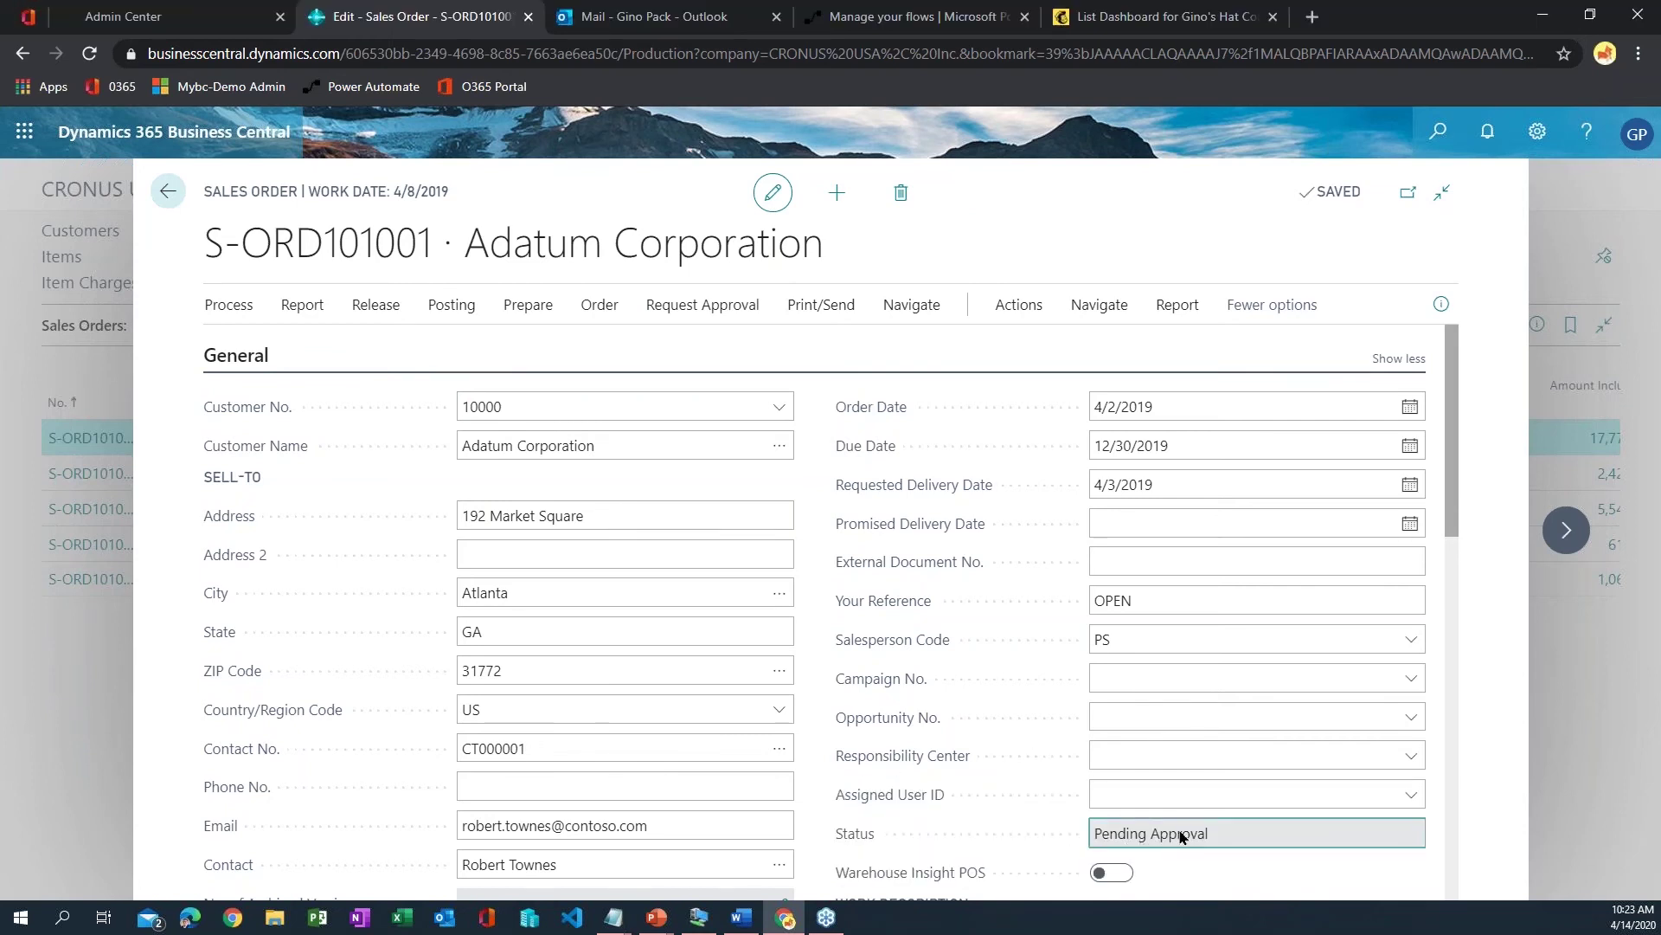
scroll(1182, 836, "down", 3)
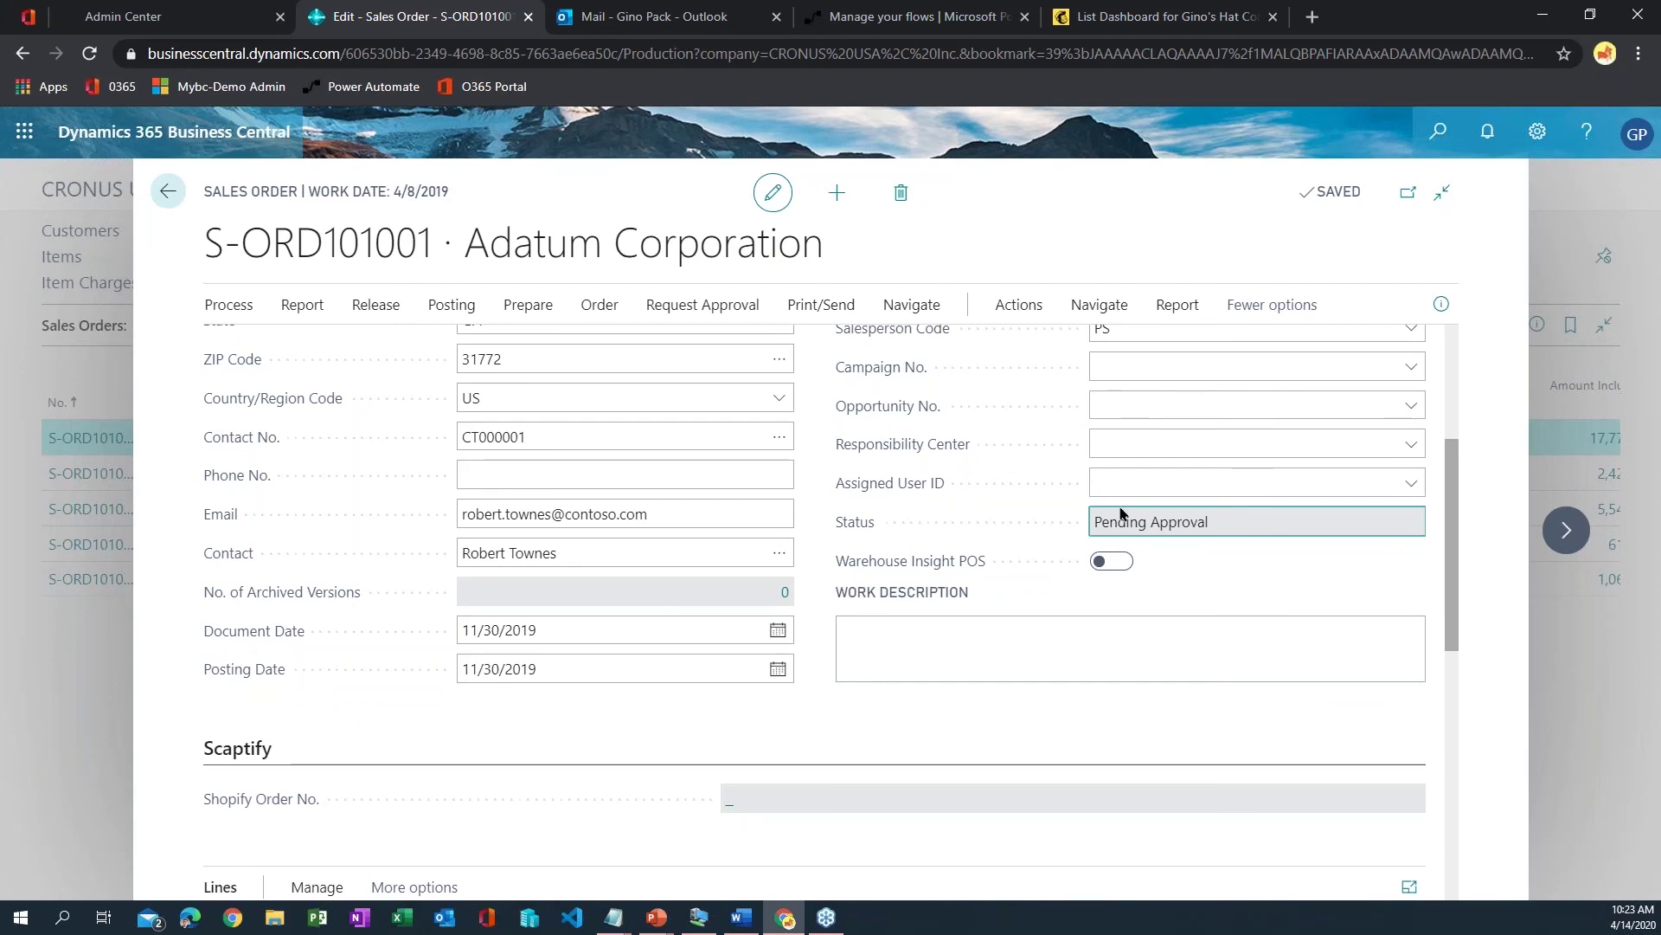
left_click(938, 19)
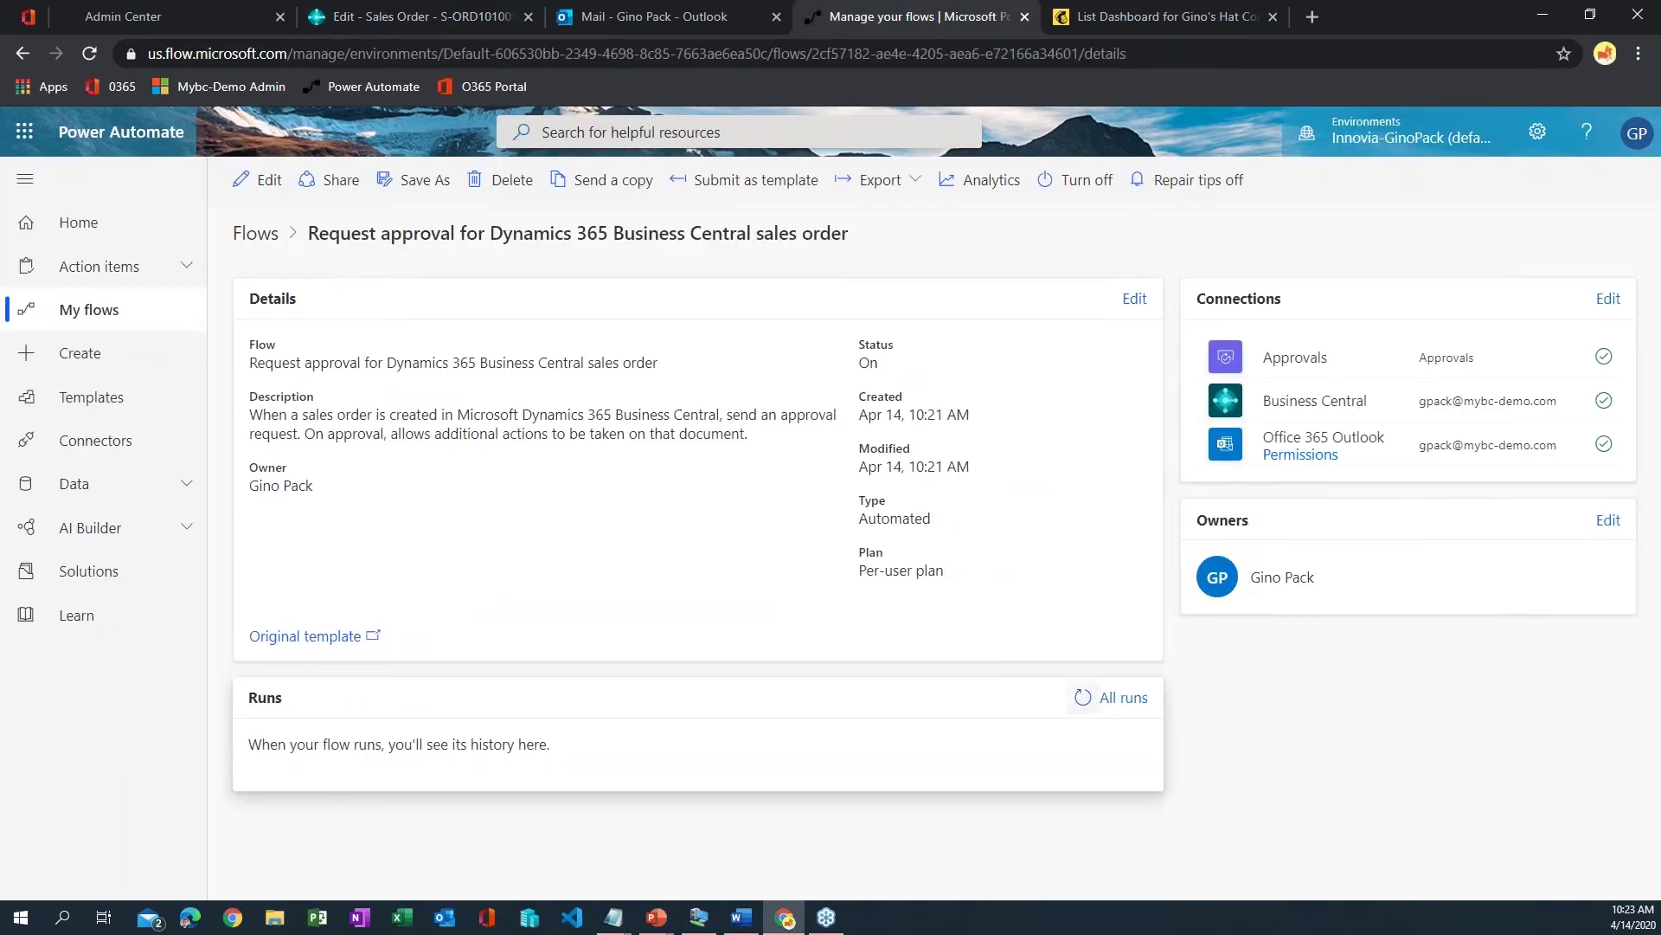
- Refresh the flow's run history to see a Running run, then check the Outlook inbox
left_click(1082, 699)
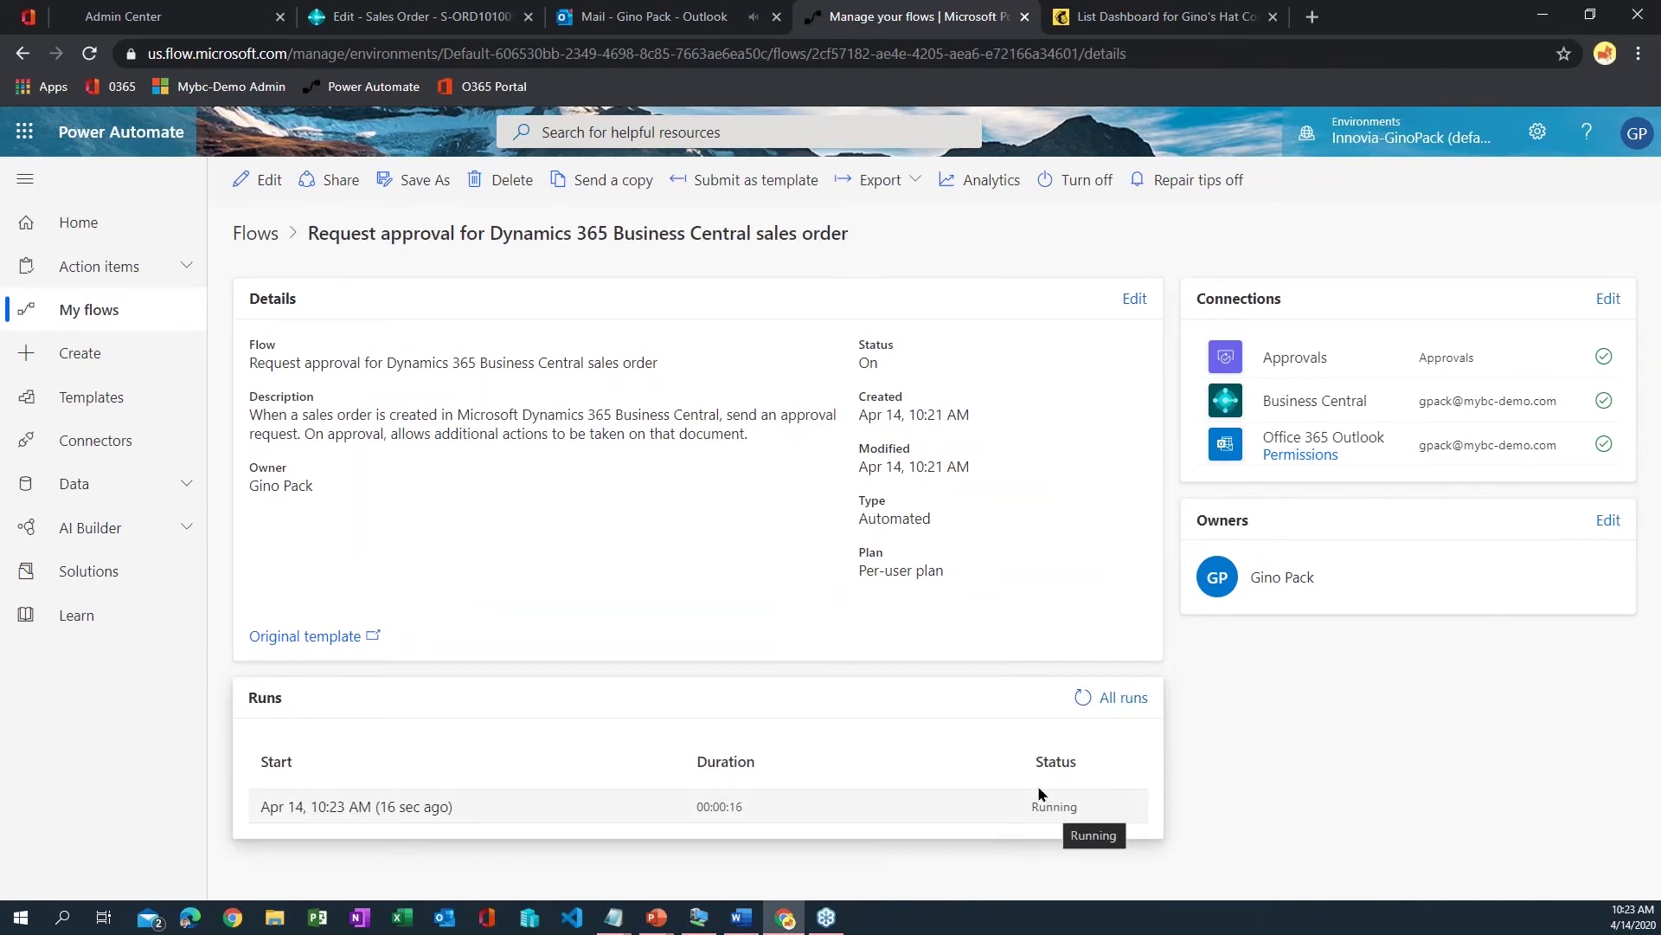
left_click(715, 21)
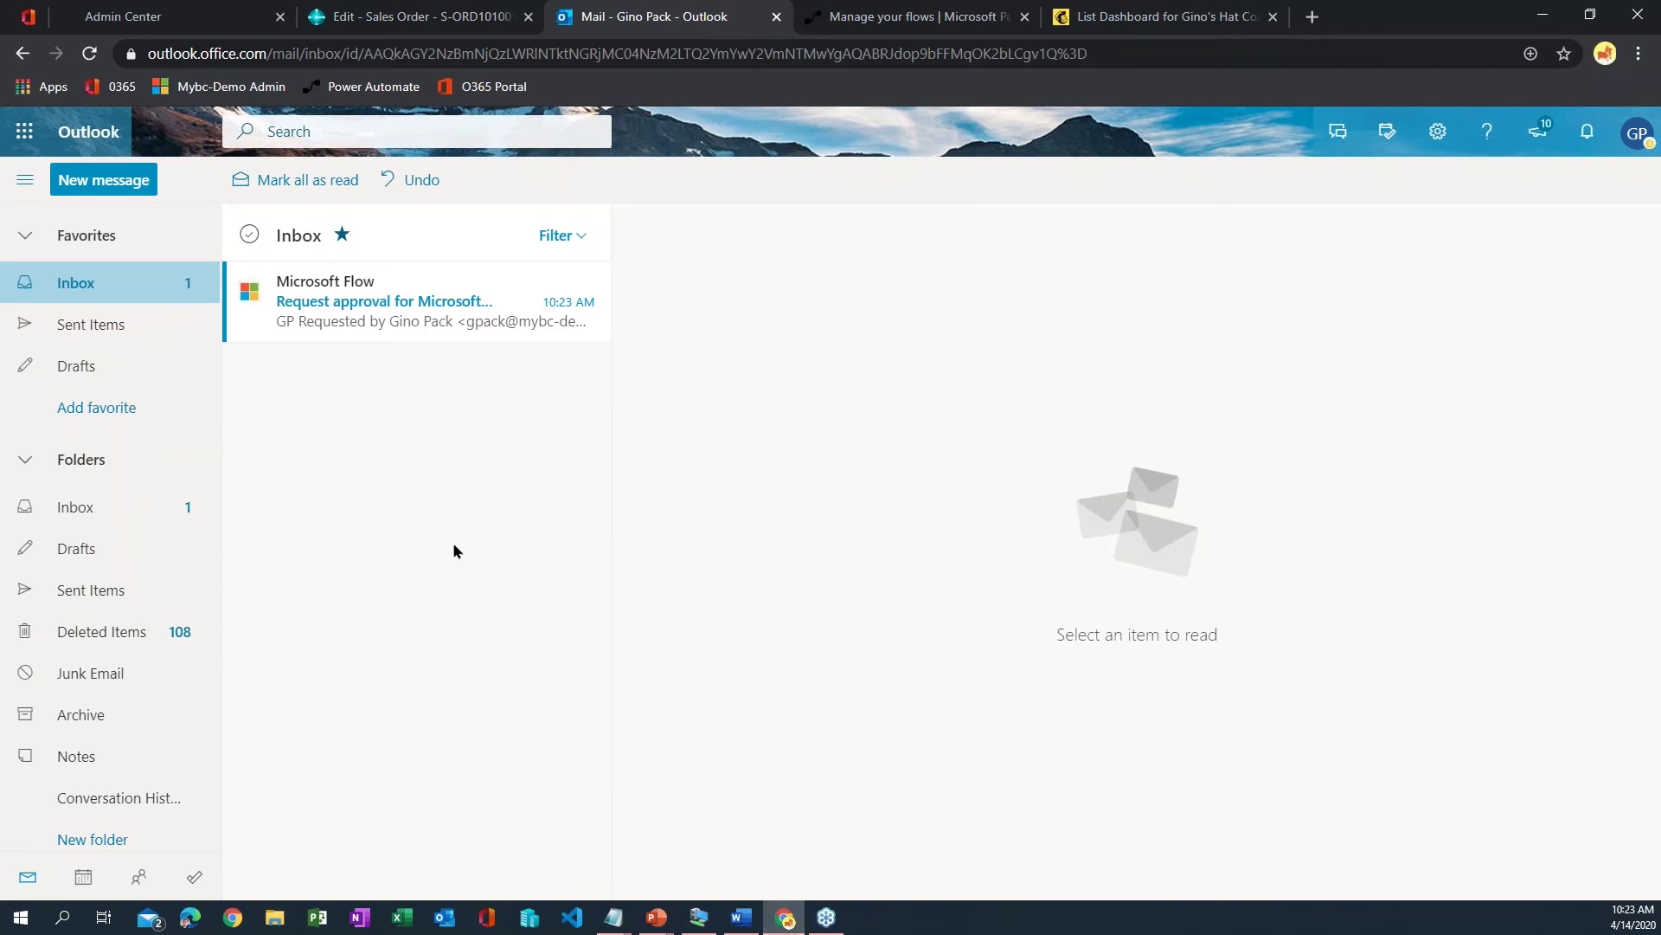
- Approve the request email with the comment 'This order is approved, nice job!' and submit
left_click(300, 323)
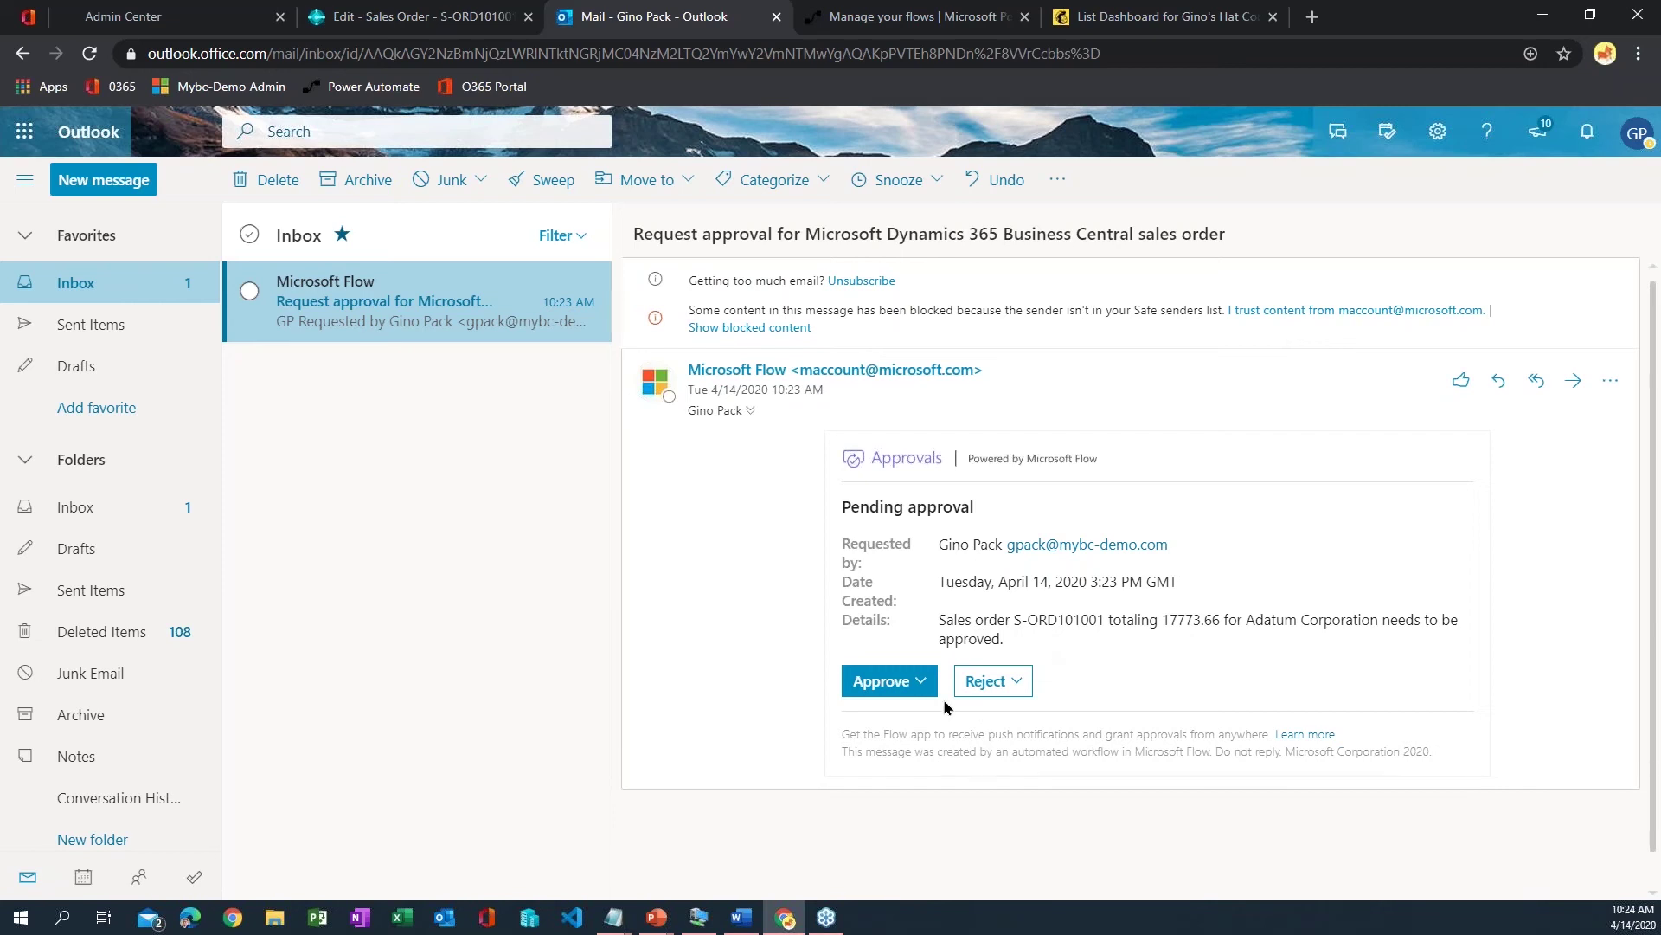
left_click(918, 682)
left_click(1026, 686)
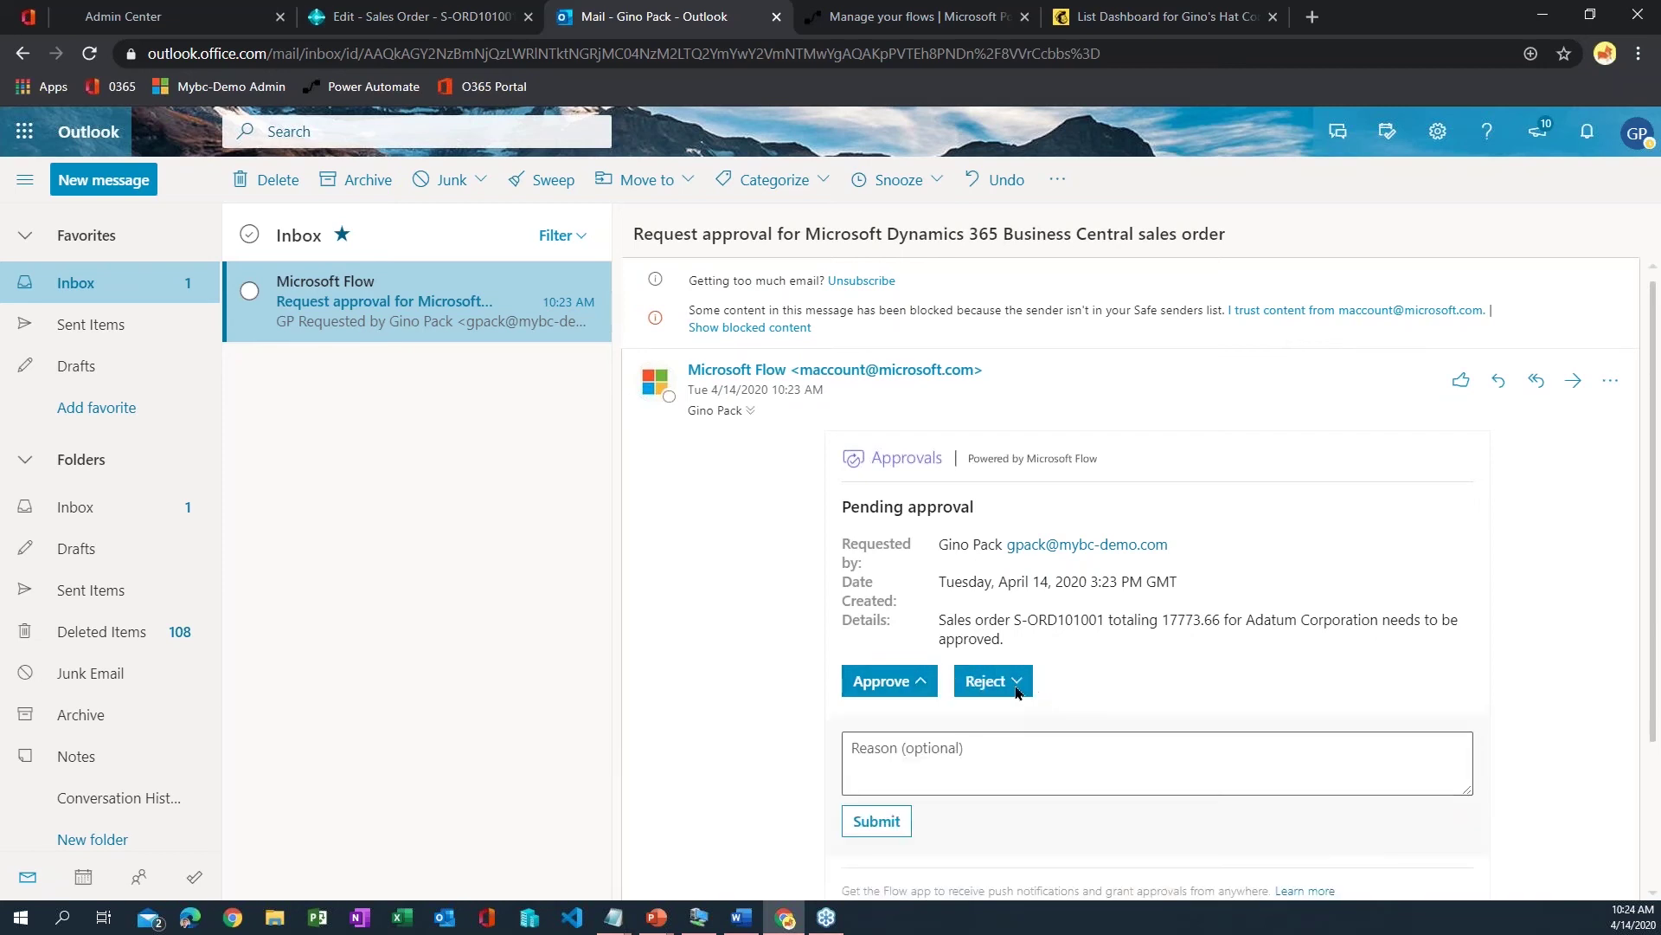
left_click(922, 688)
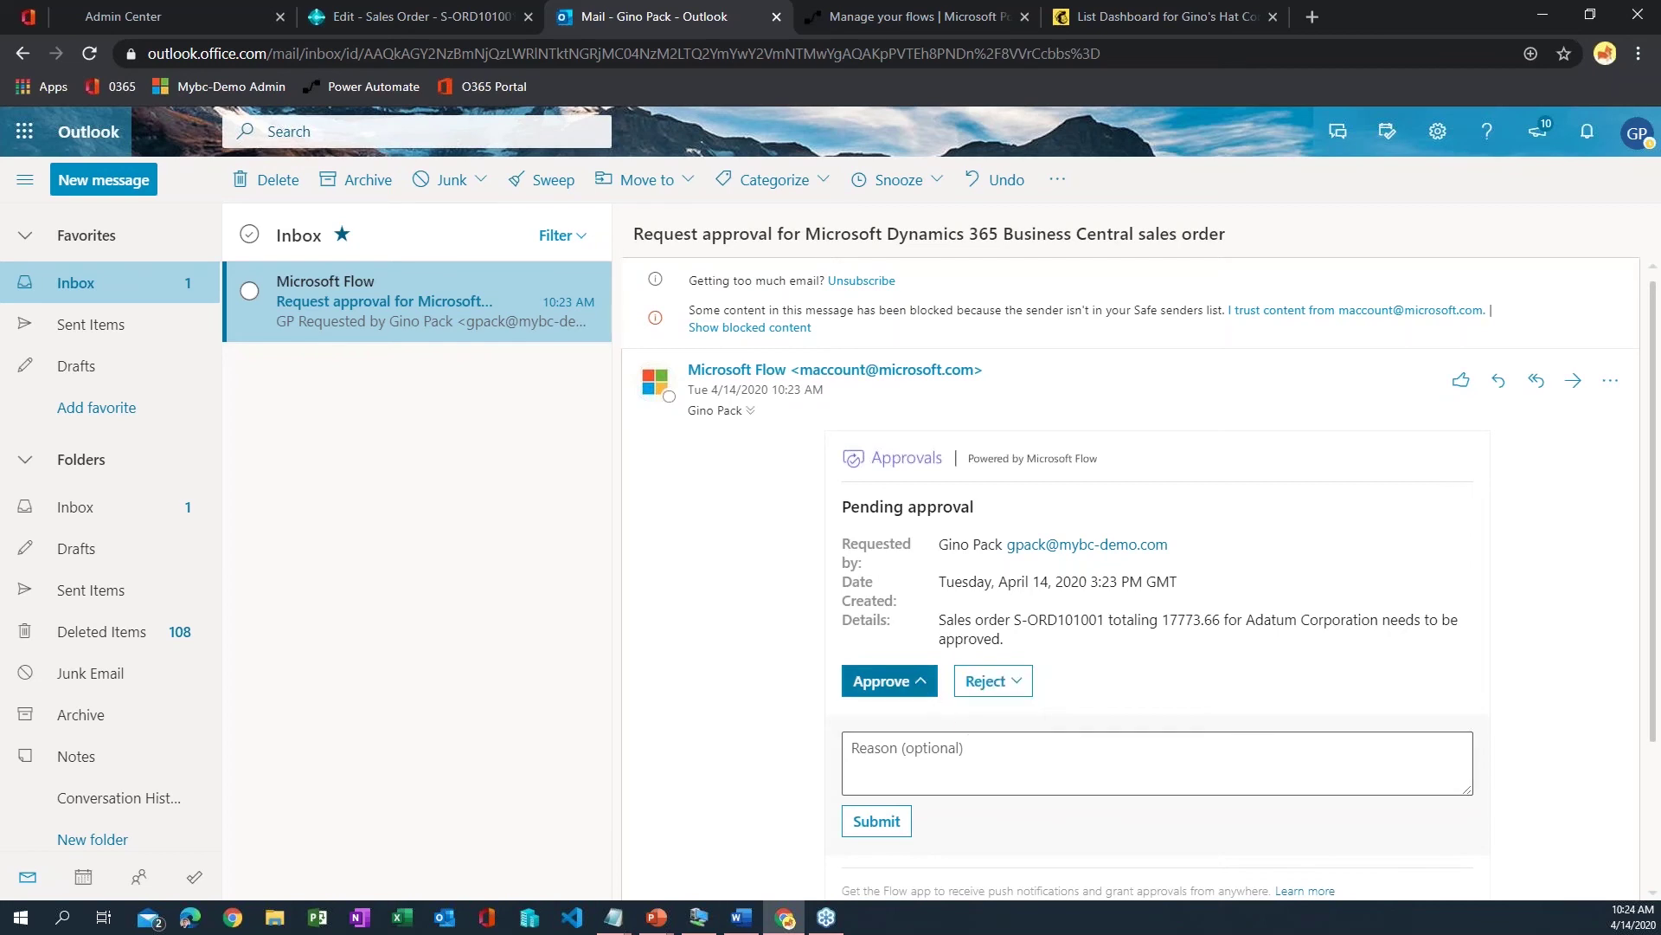
left_click(934, 757)
scroll(935, 757, "down", 1)
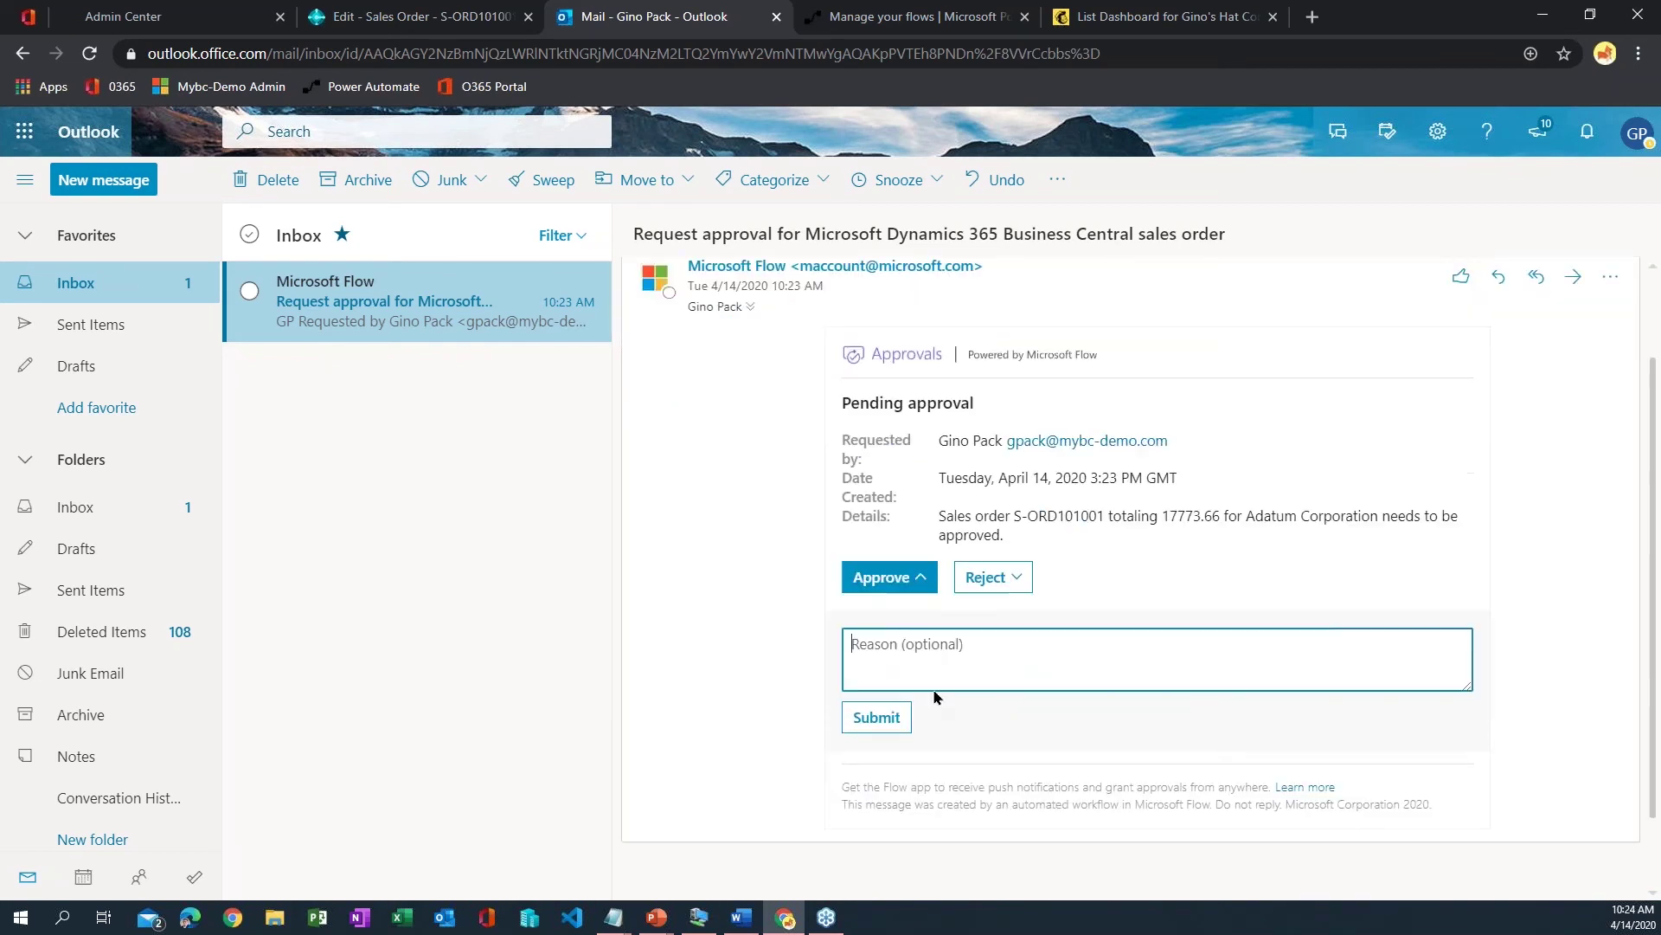
type("THis order")
key("ctrl+a")
type("This order is approved, n")
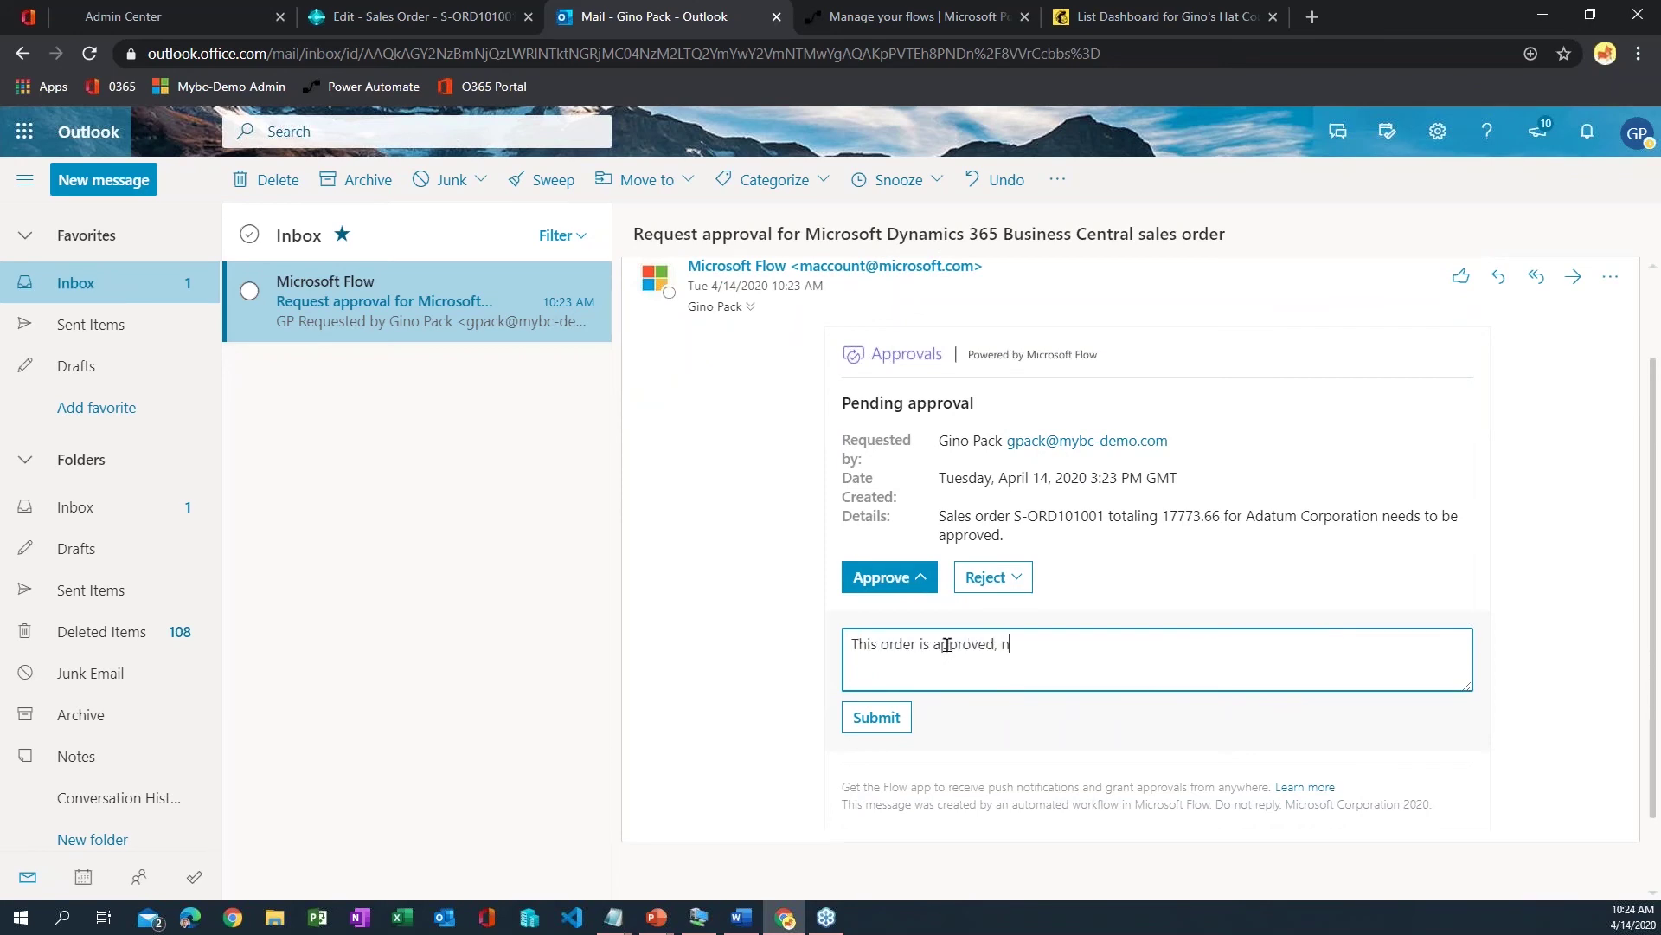
type("ice job!")
left_click(898, 729)
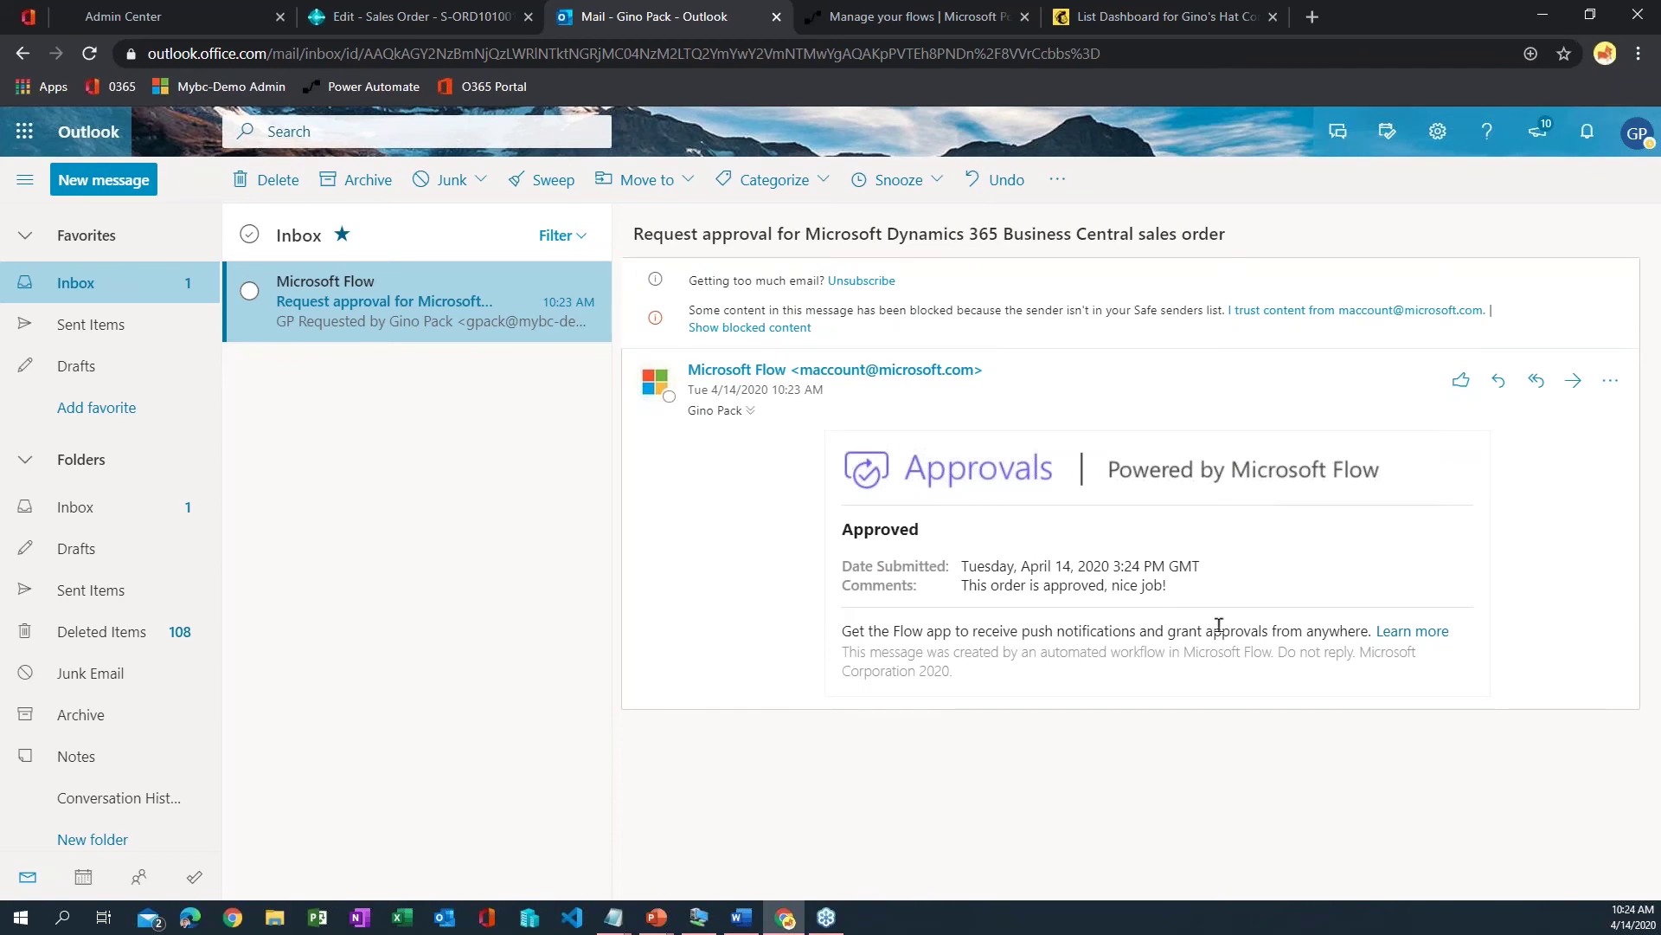
- Read the 'Sales order S-ORD101001 approved' confirmation email, then return to the sales order
double_click(964, 585)
left_click(1250, 569)
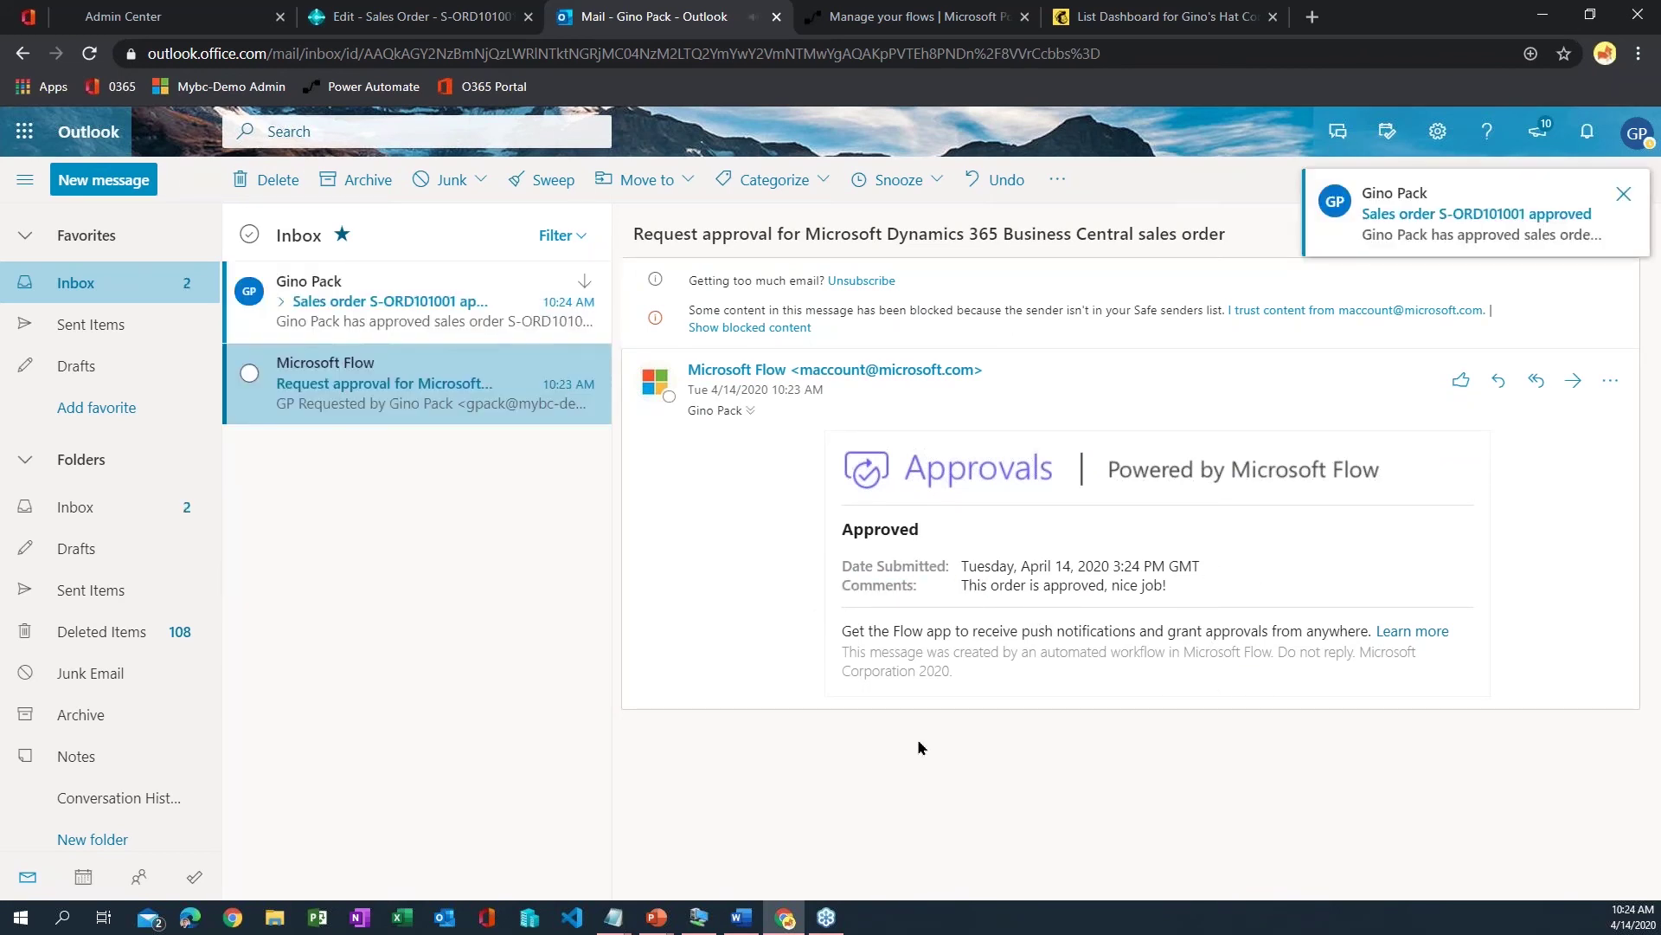
left_click(383, 327)
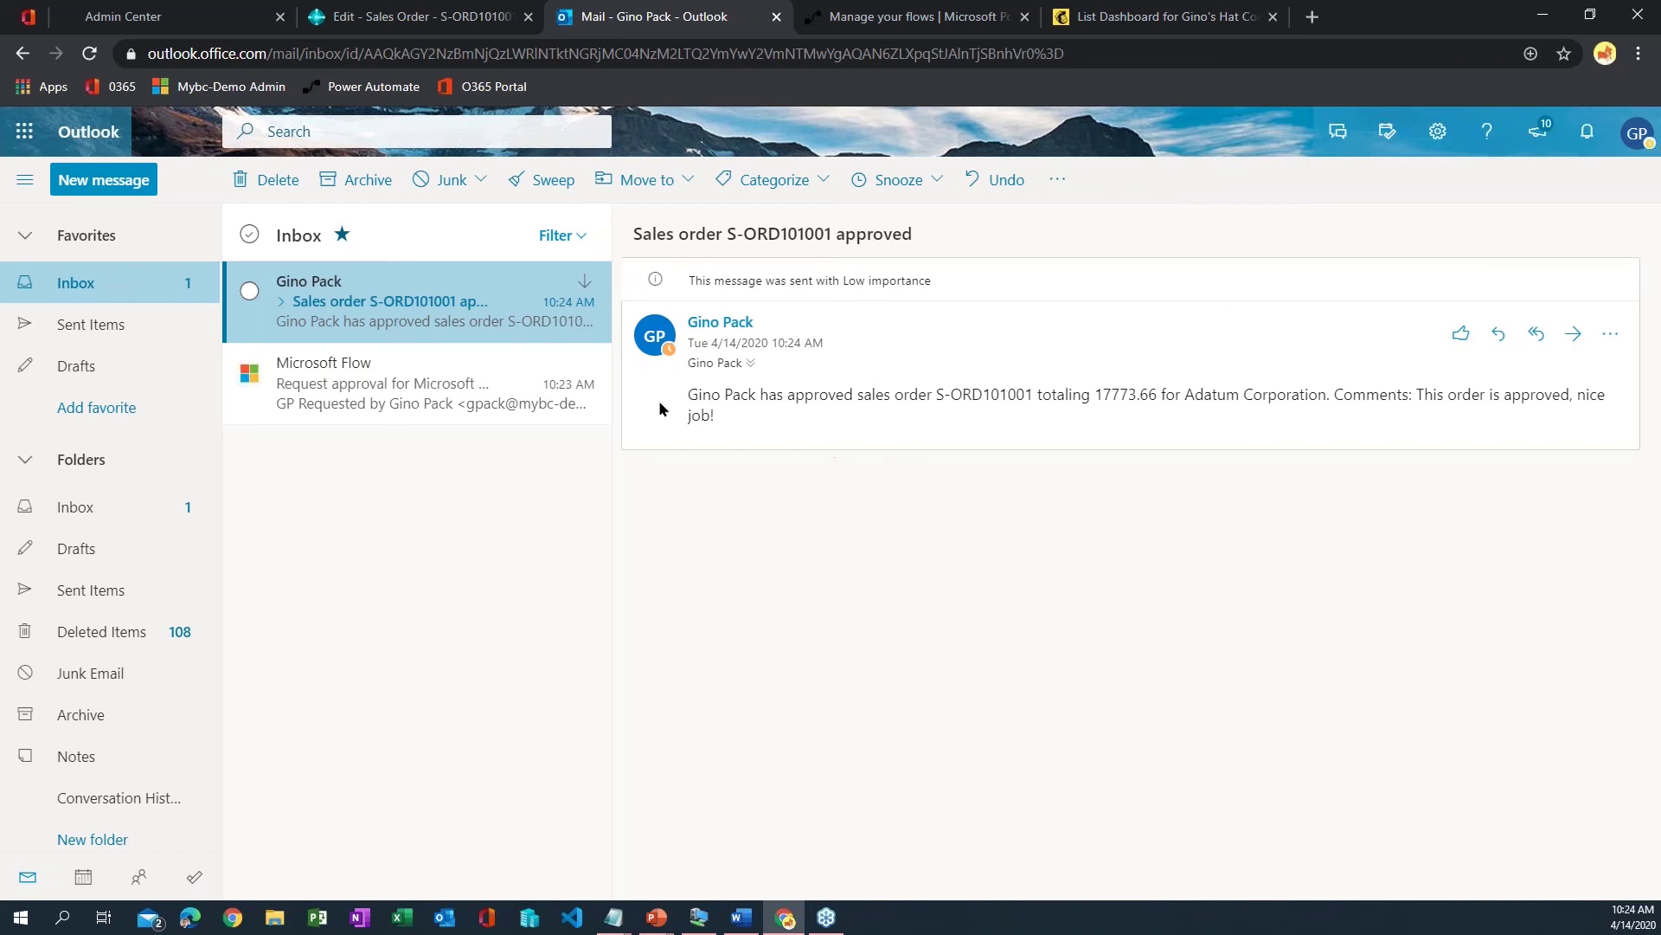
left_click_drag(721, 394, 1290, 482)
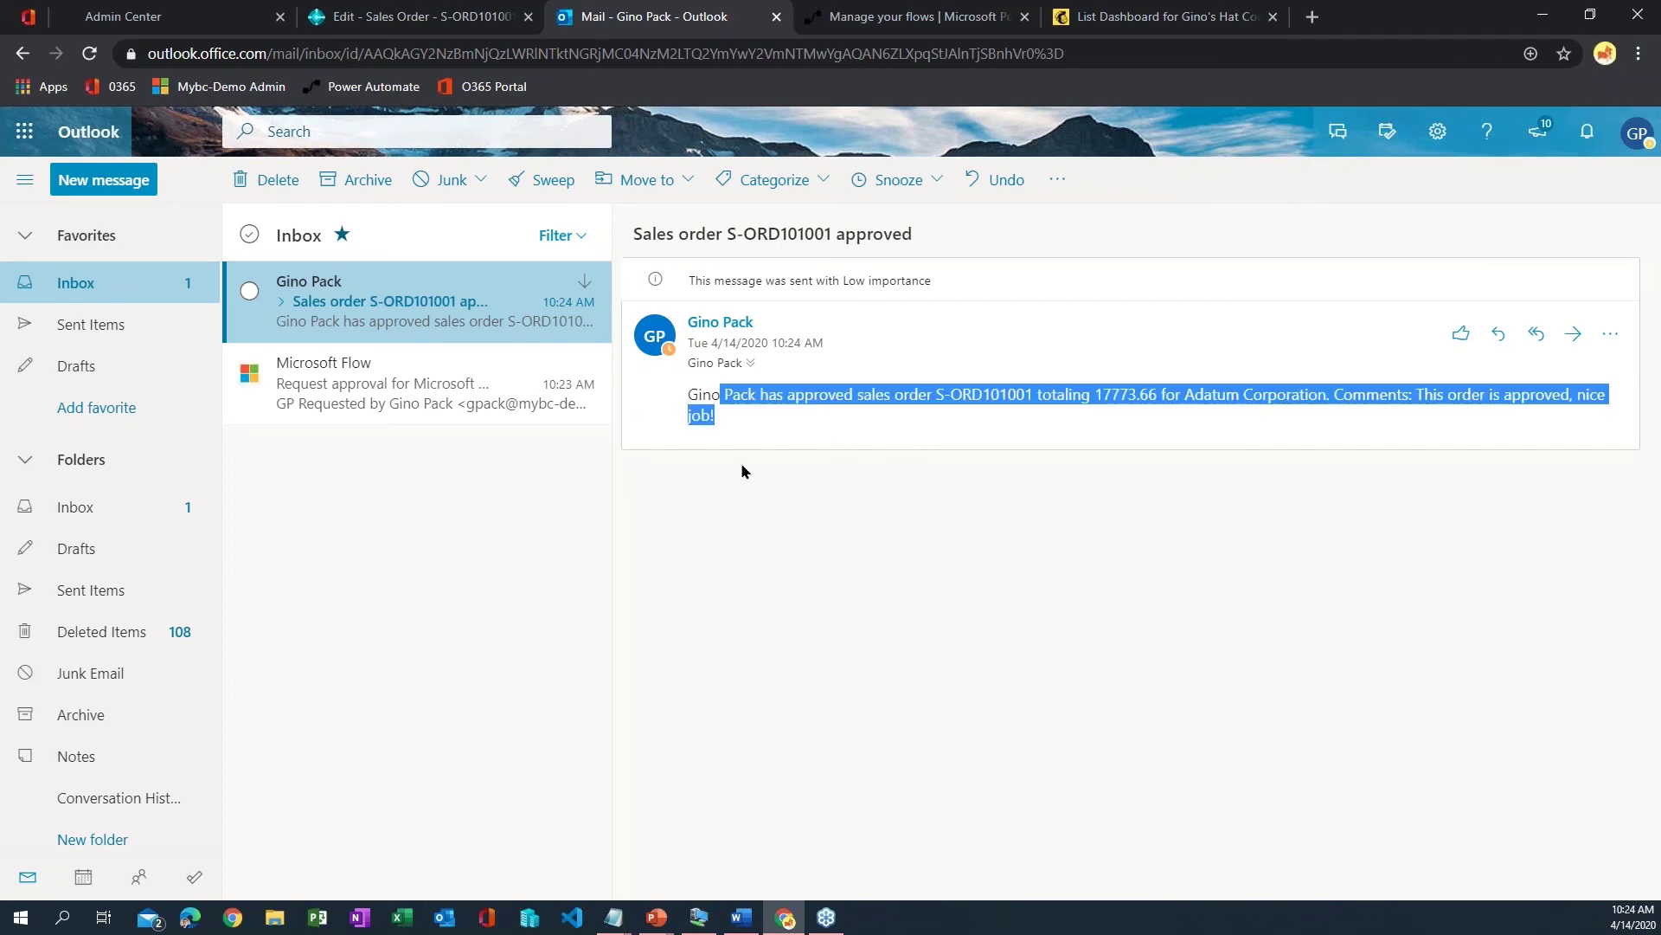
left_click(378, 12)
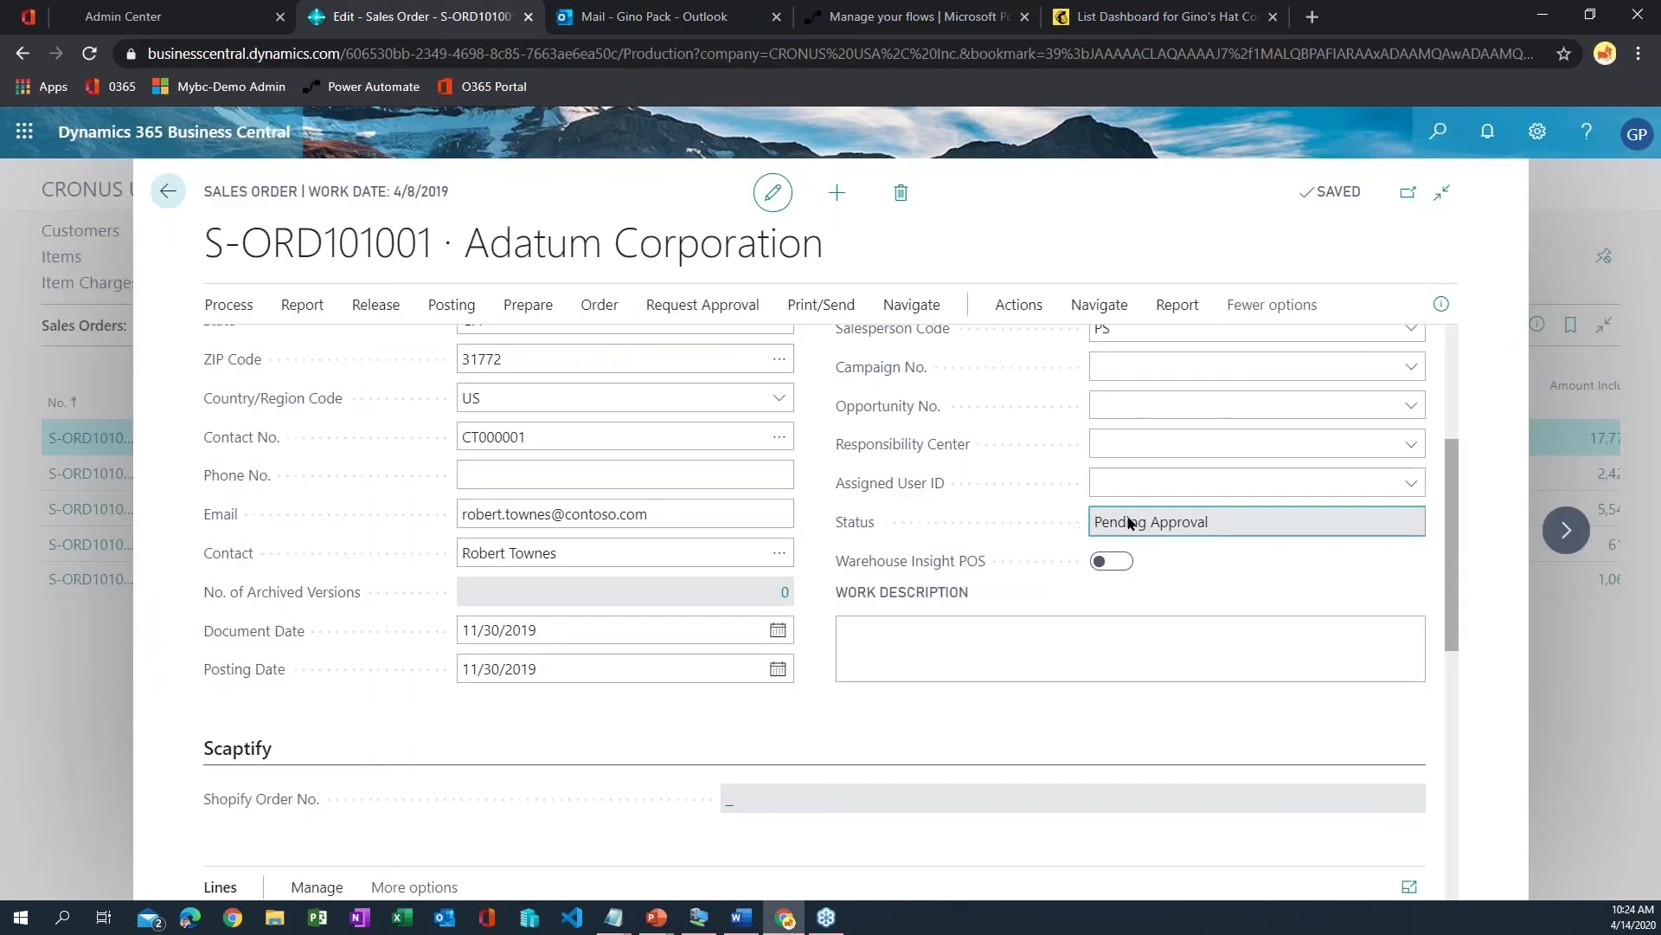
- Confirm S-ORD101001 now reads Released and the flow run shows Succeeded in Power Automate
left_click(1154, 475)
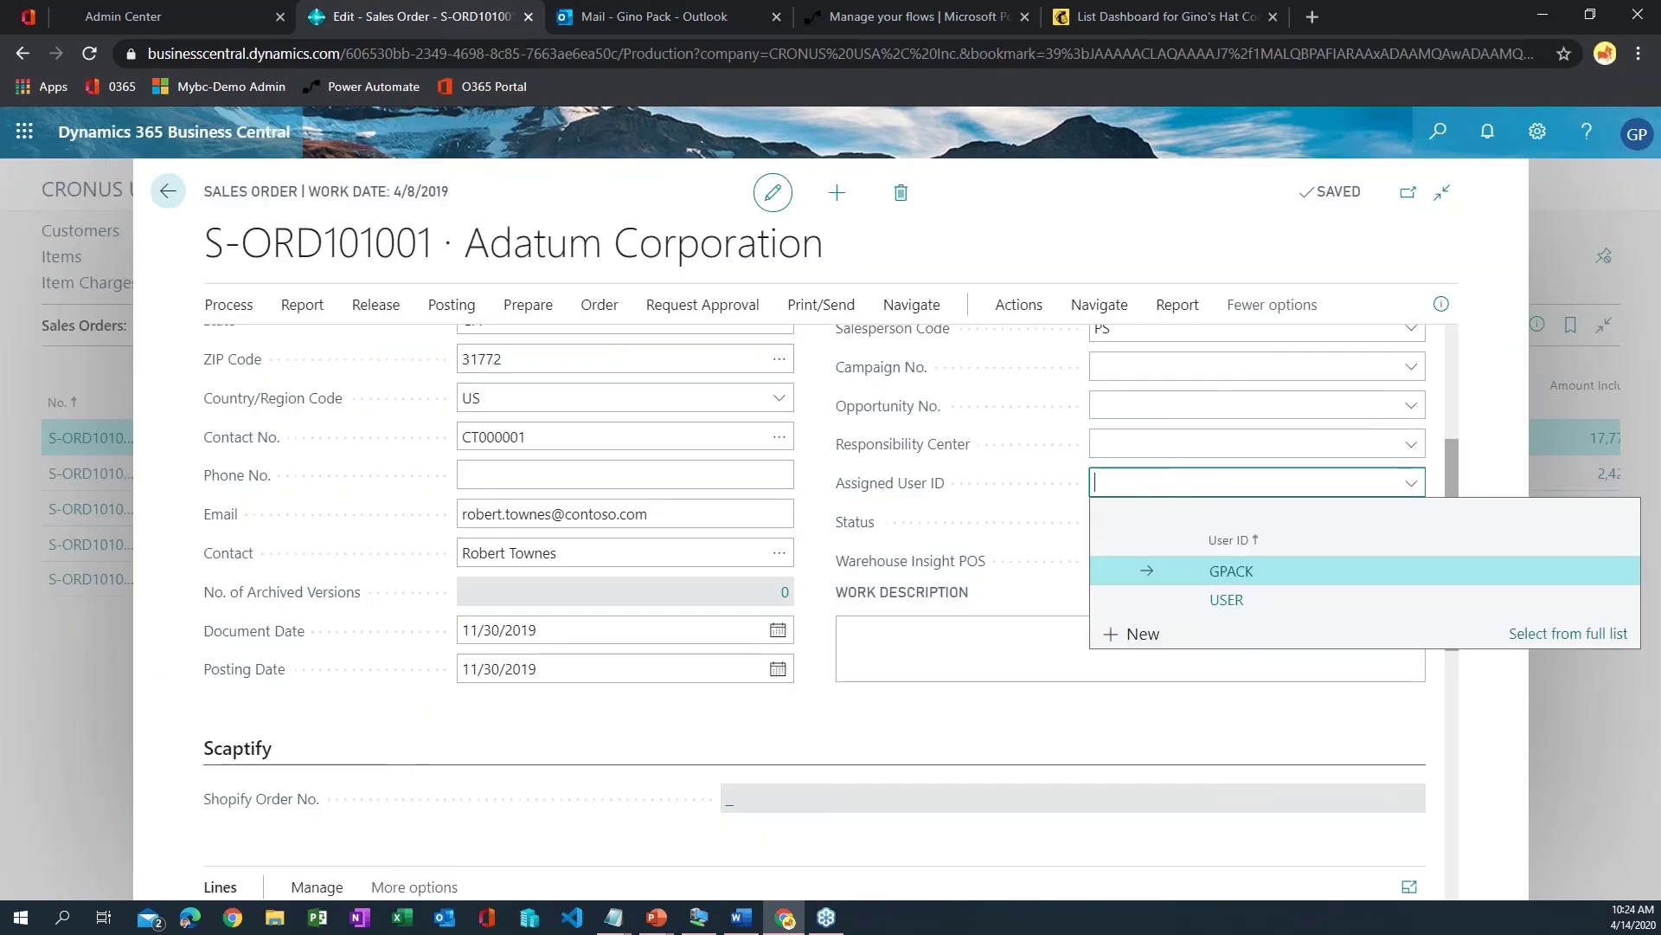
left_click(1065, 538)
left_click(1123, 526)
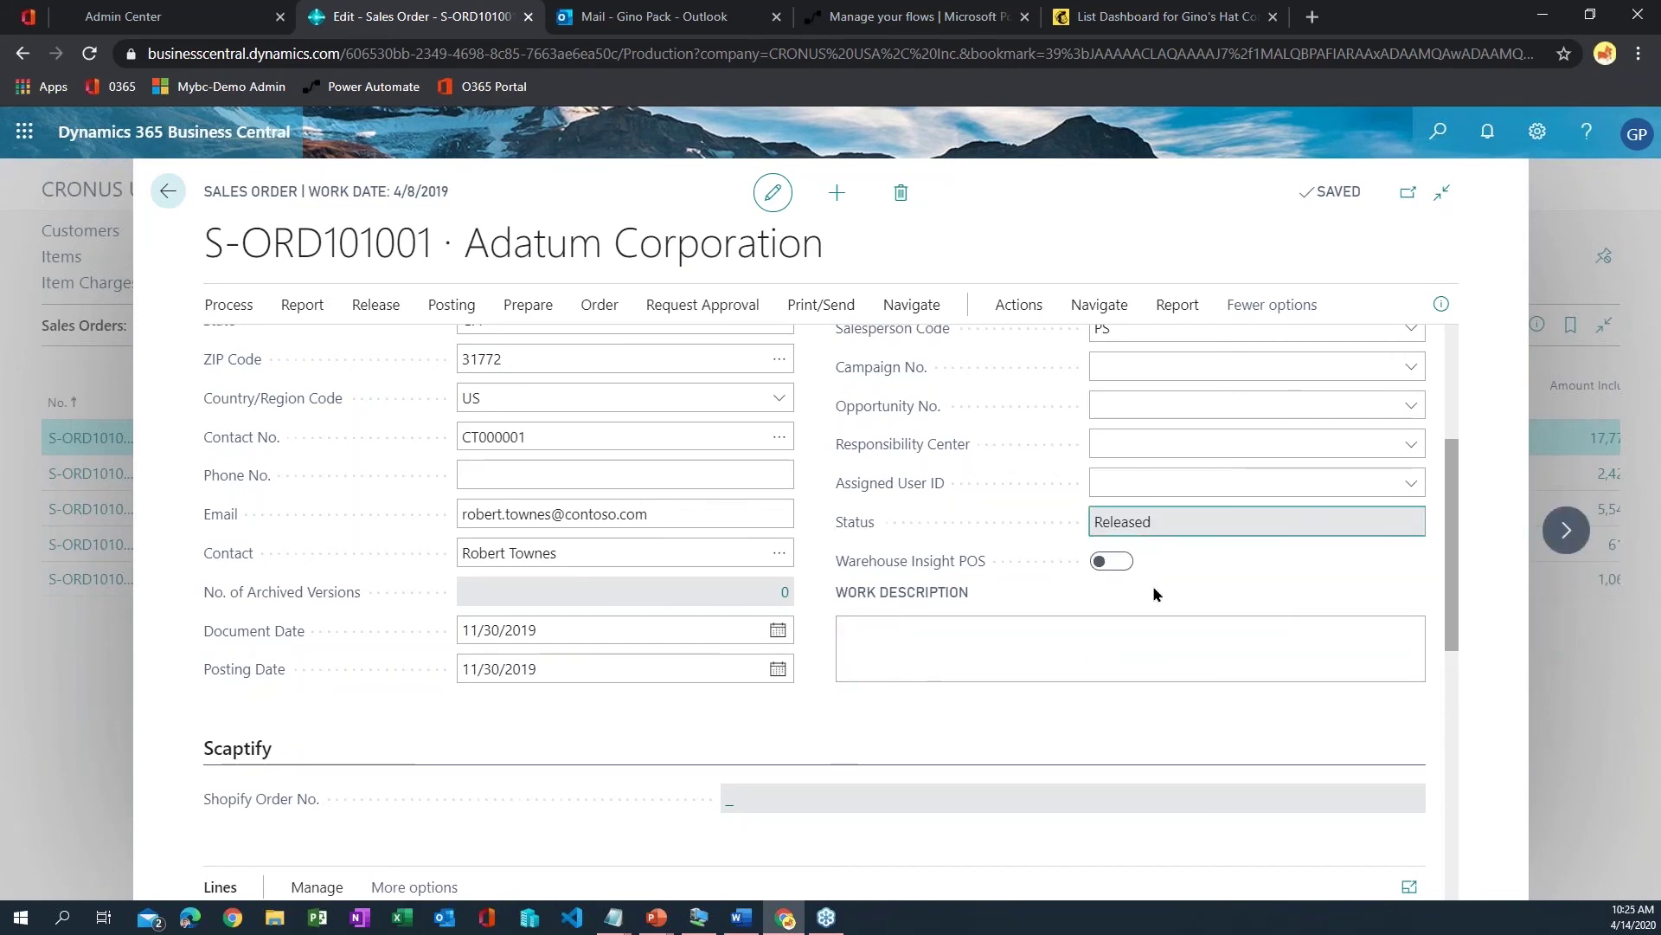
left_click(900, 17)
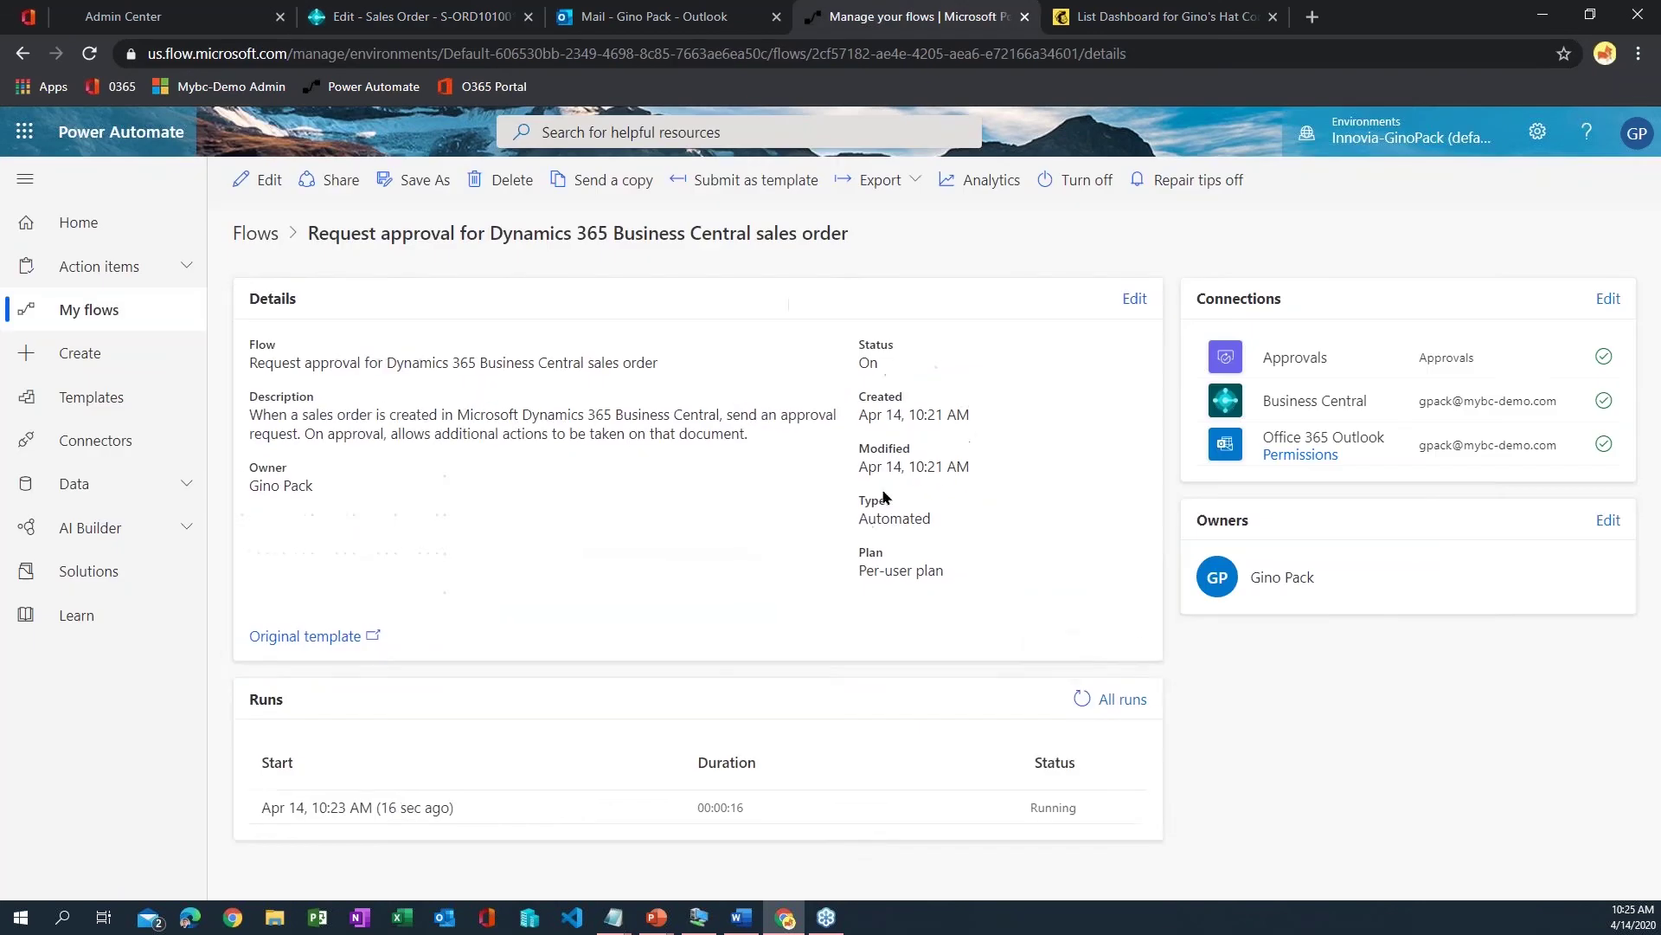
left_click(1084, 698)
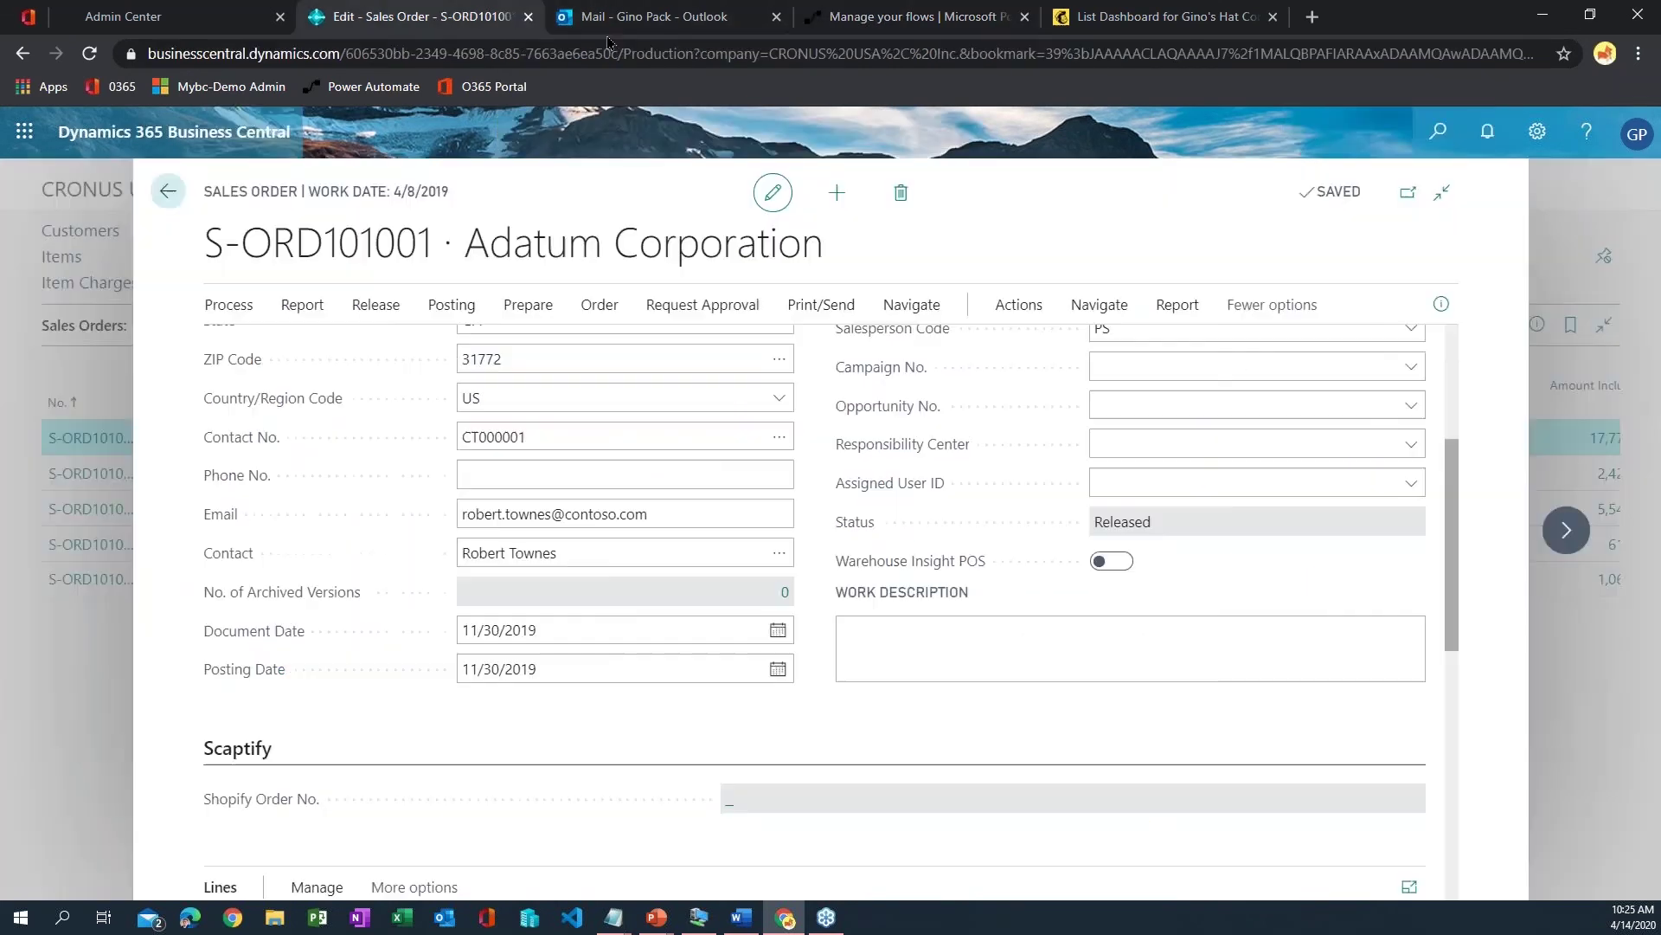
left_click(484, 16)
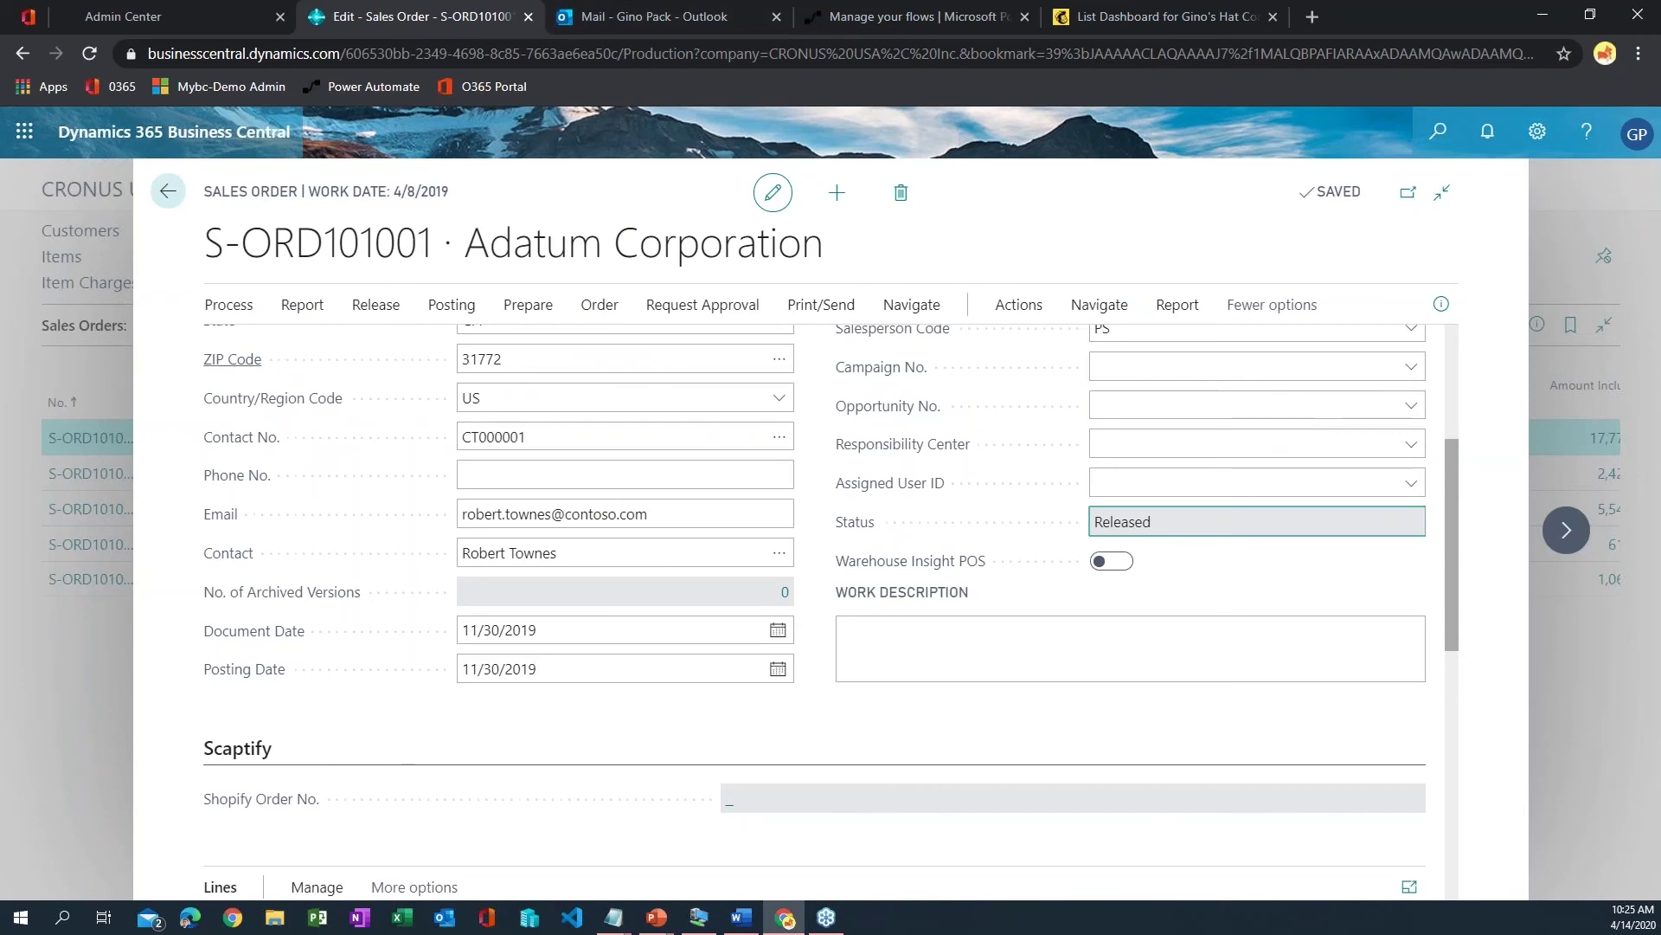
- Go back to the Sales Orders list, then start the PowerPoint slide show at the Business Central Connector slide
mouse_move(232, 359)
left_click(169, 190)
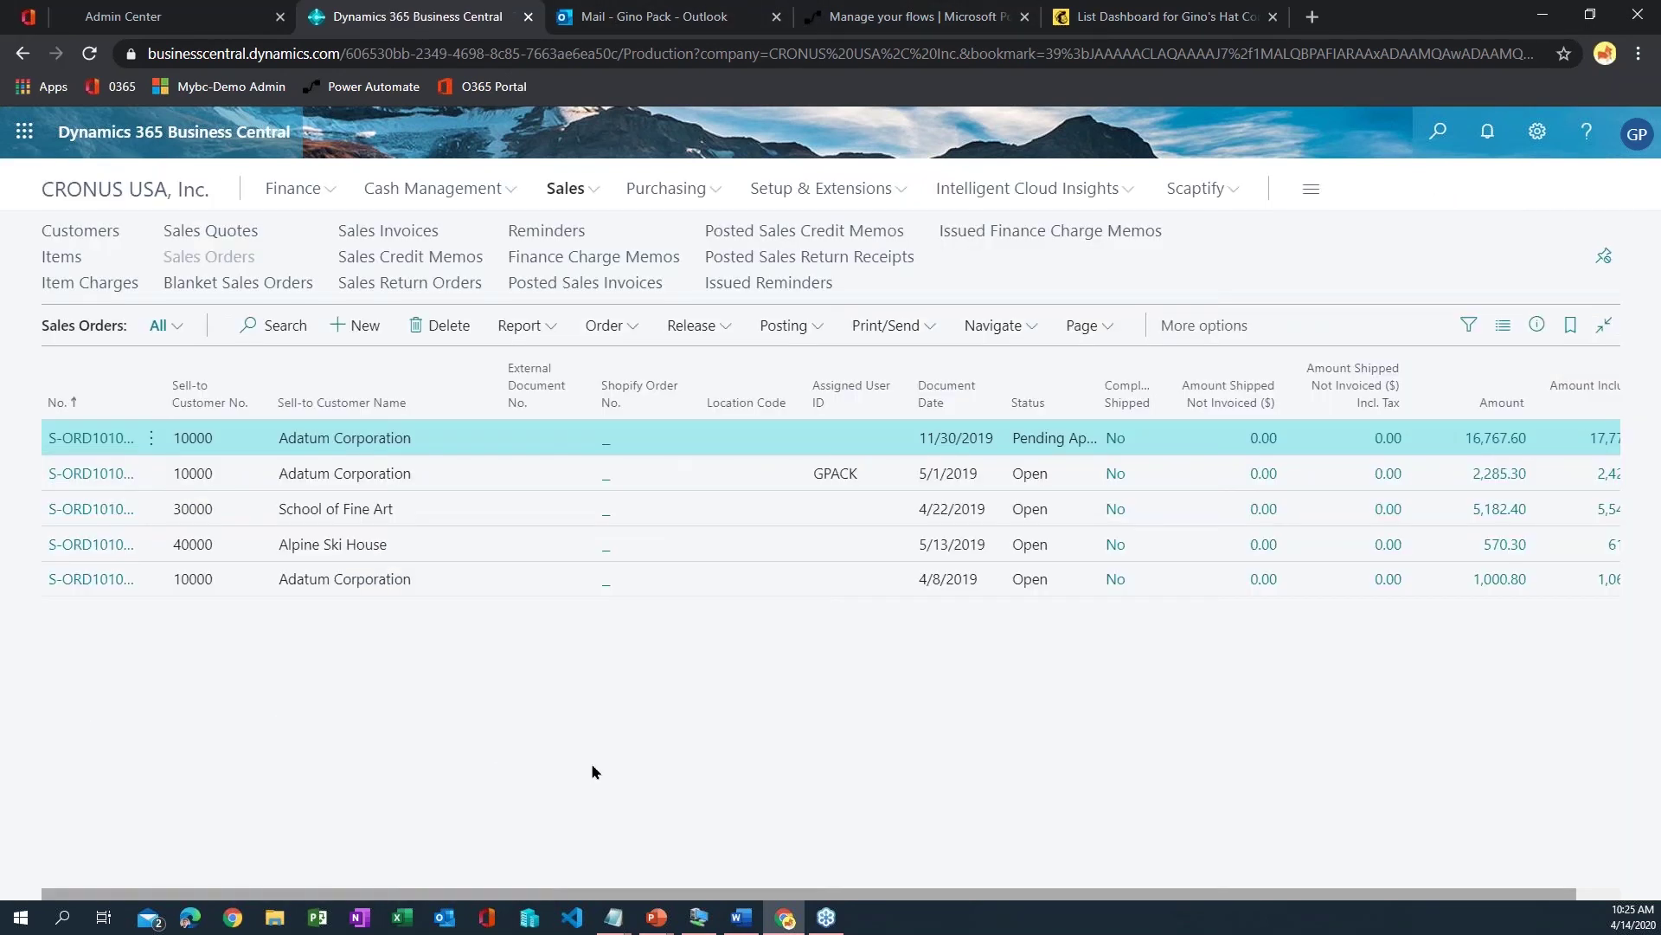
mouse_move(658, 916)
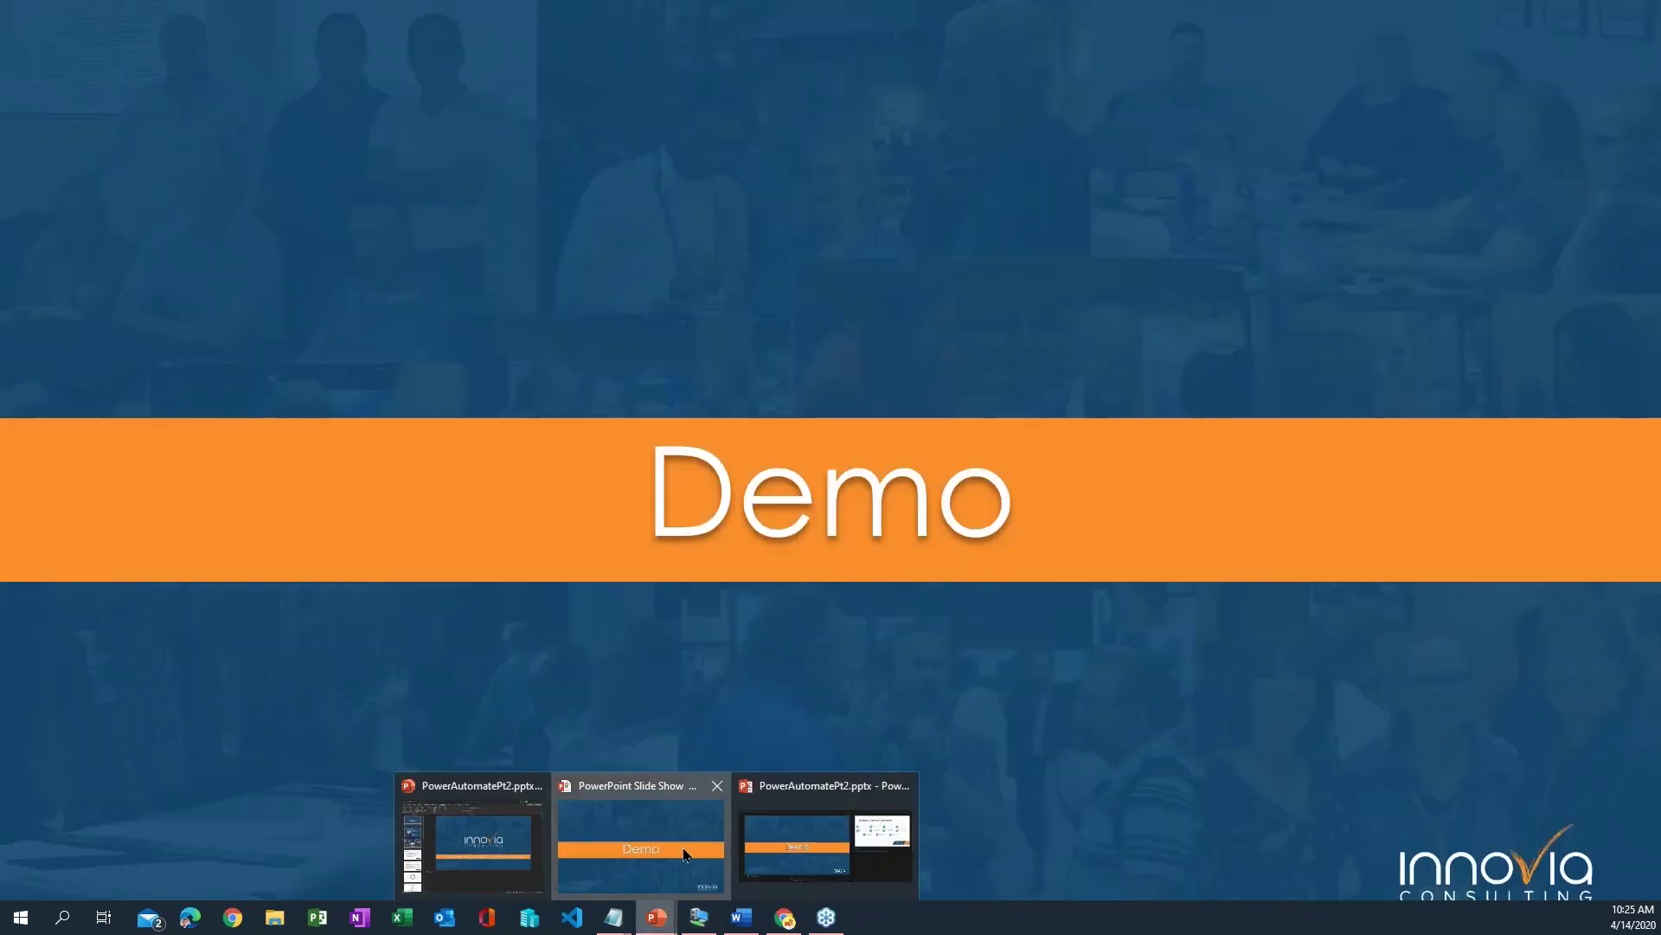
left_click(684, 855)
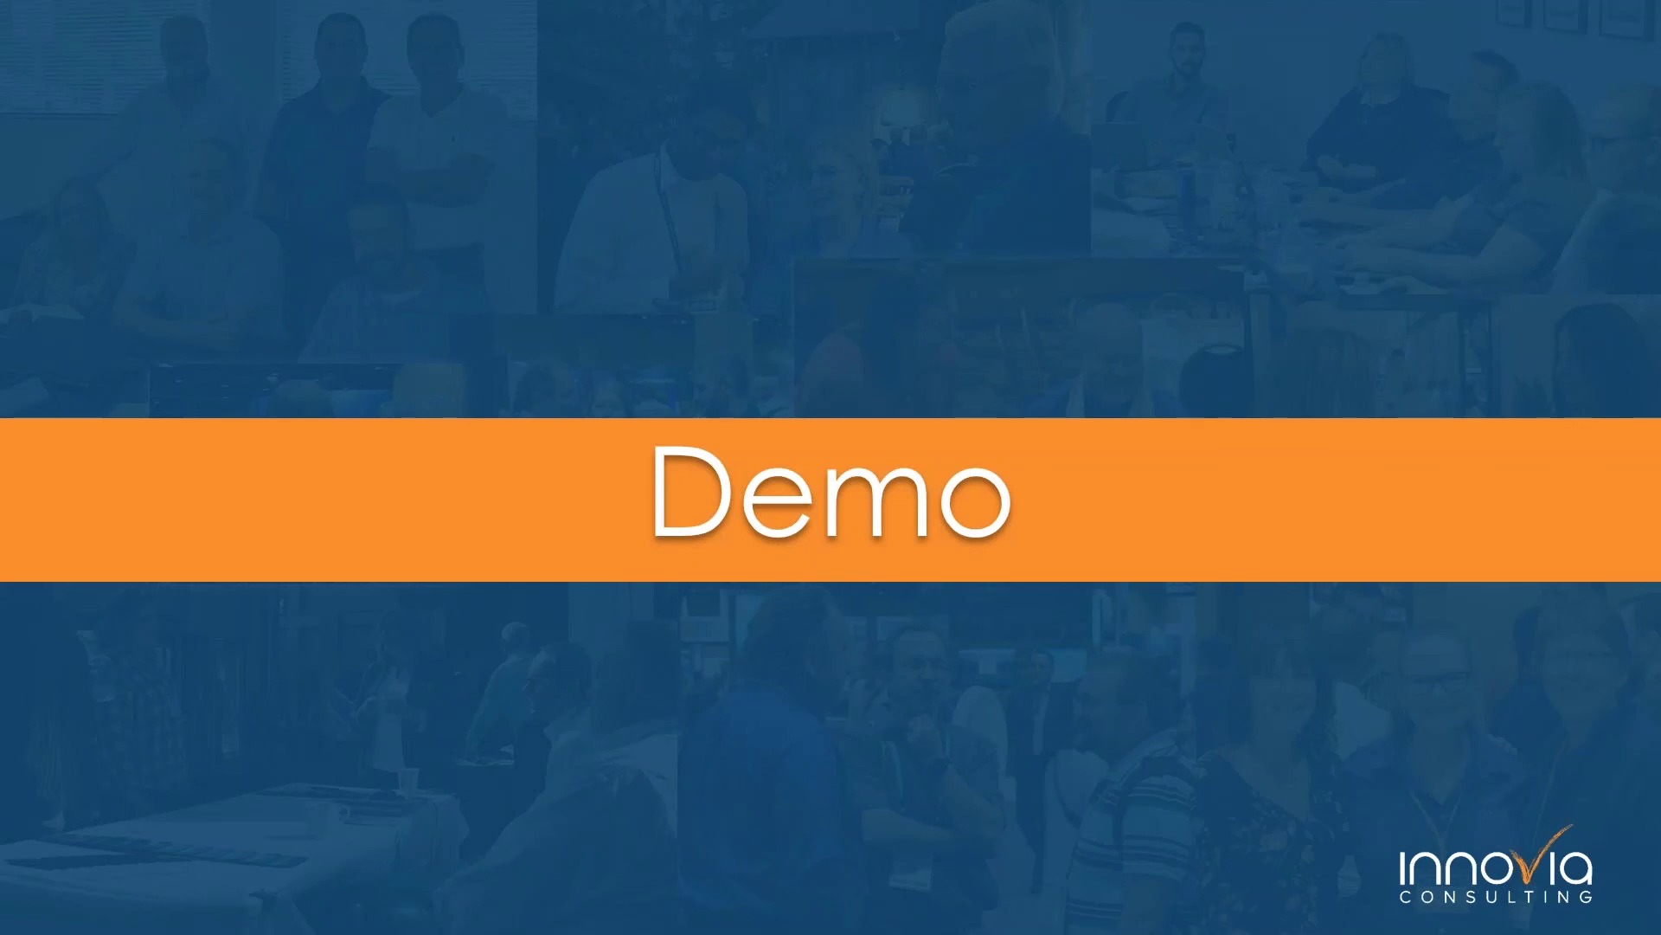
key("Right")
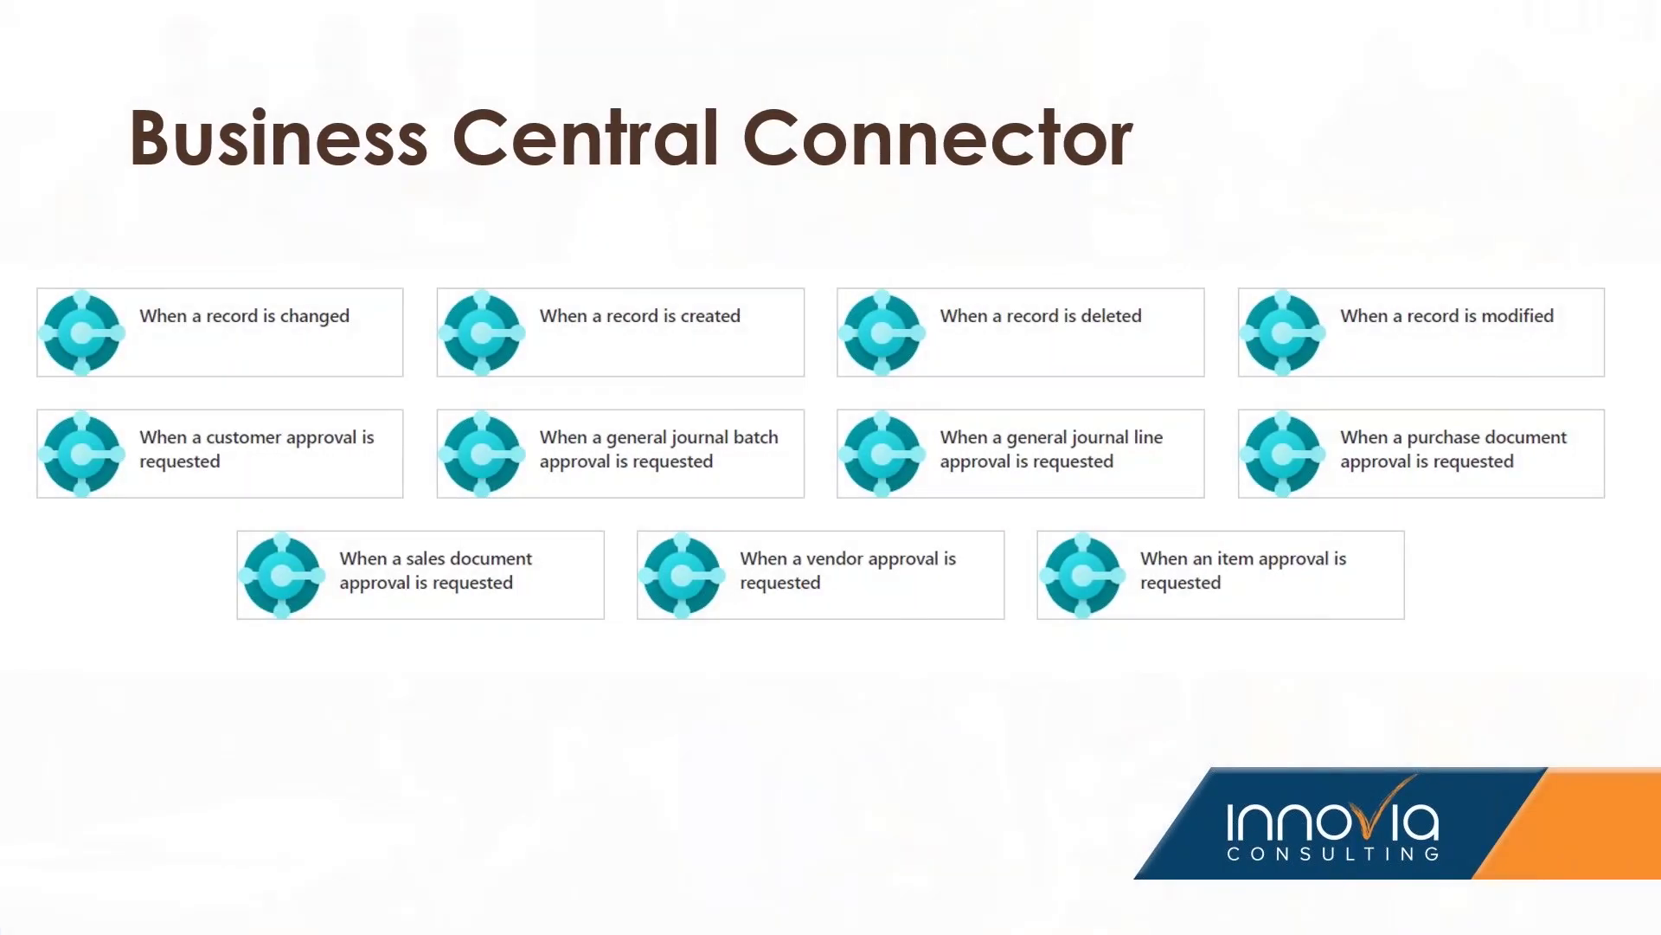
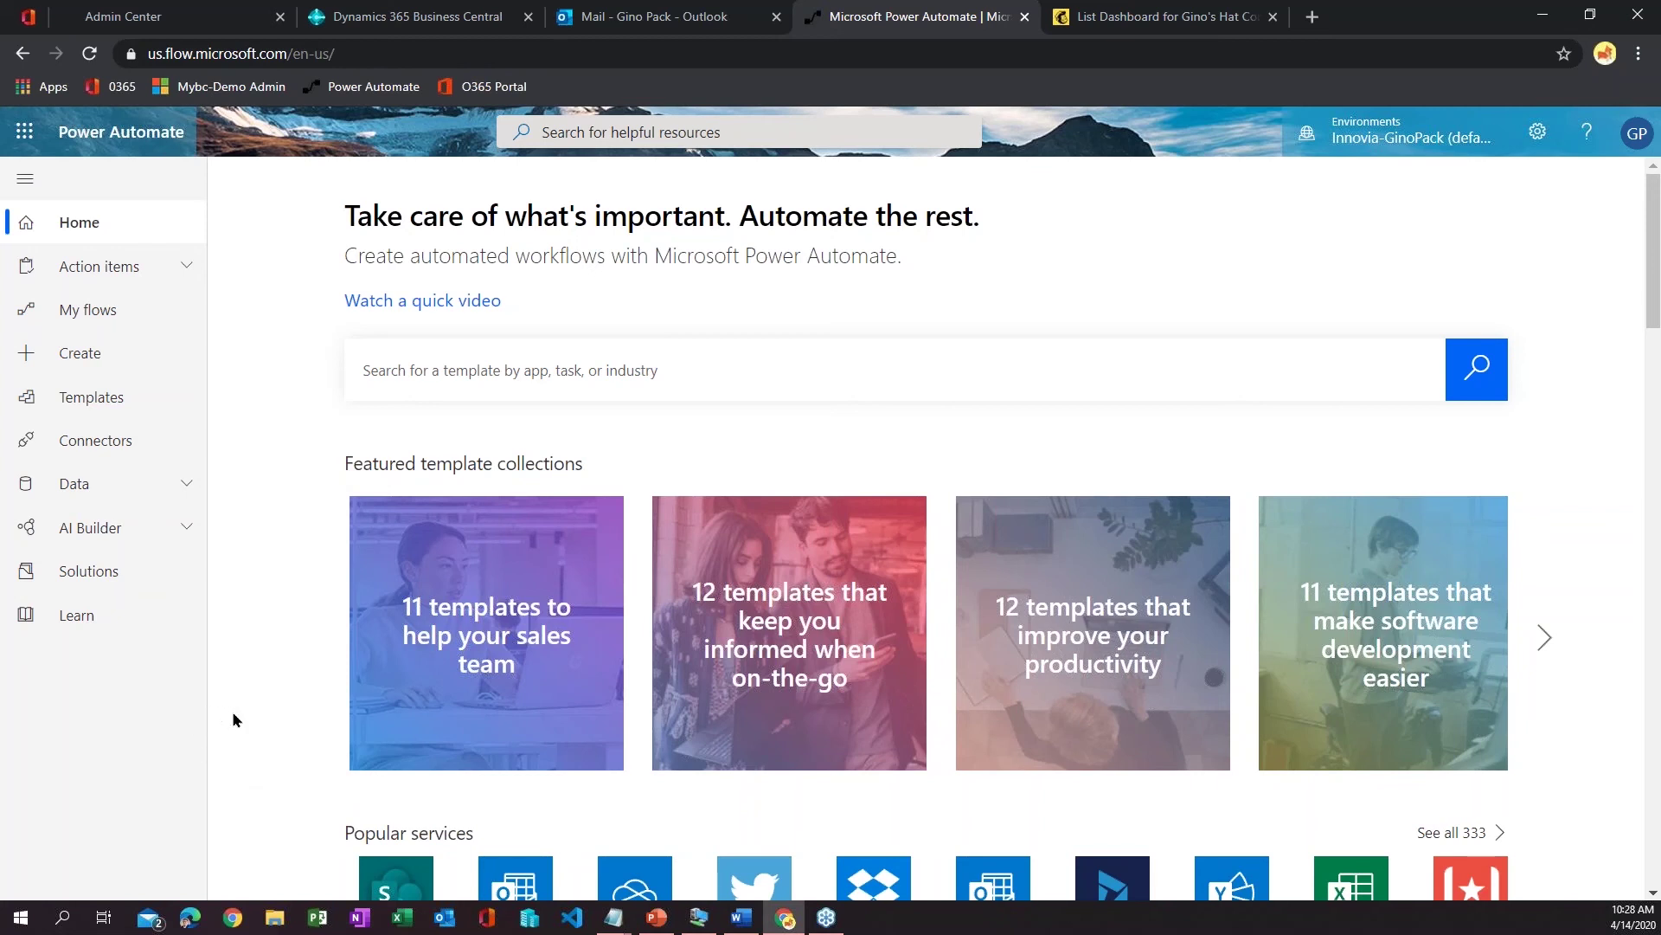
- Check the Business Central customer list, then open Power Automate's Create page for a new flow
left_click(406, 17)
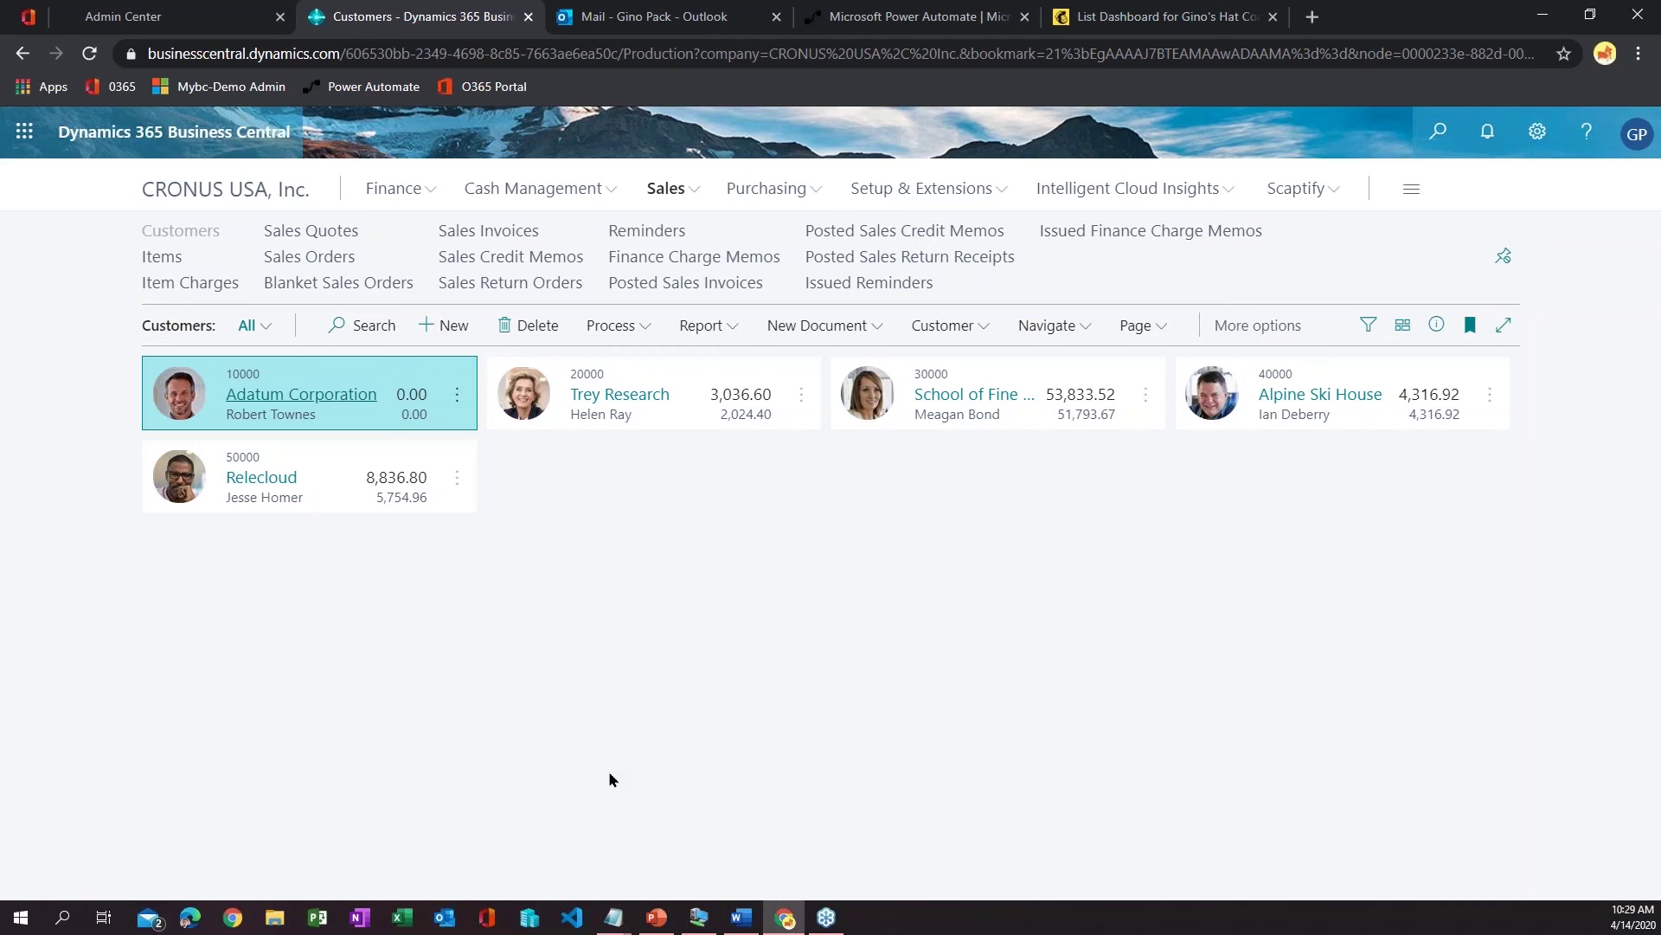
left_click(874, 17)
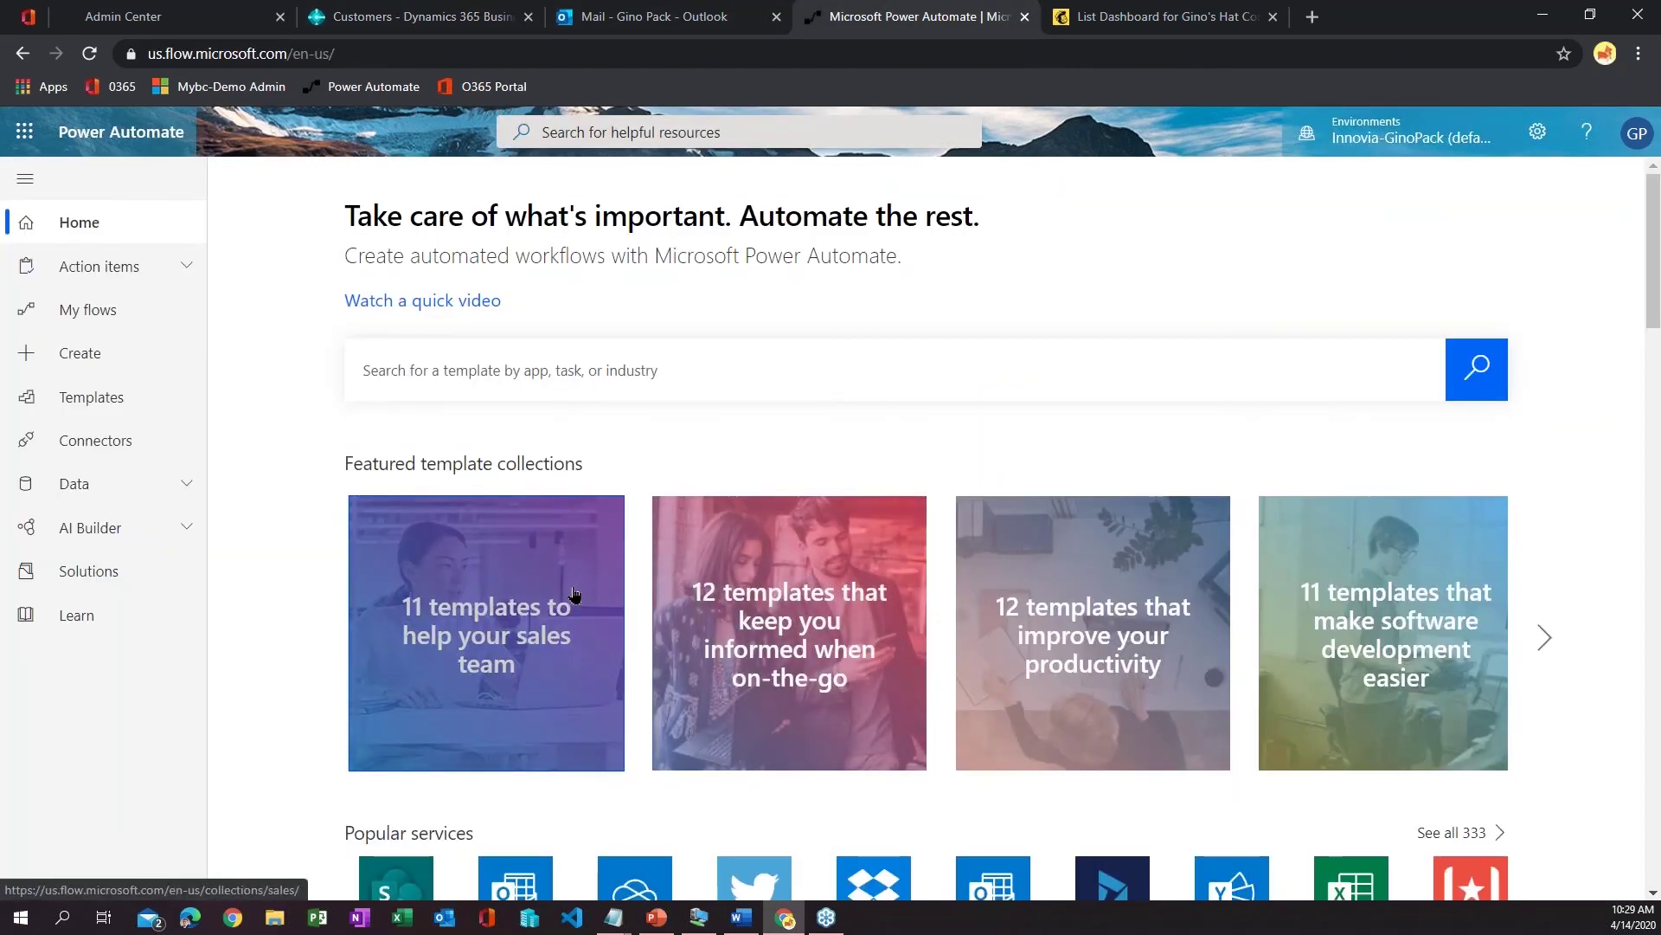
left_click(102, 362)
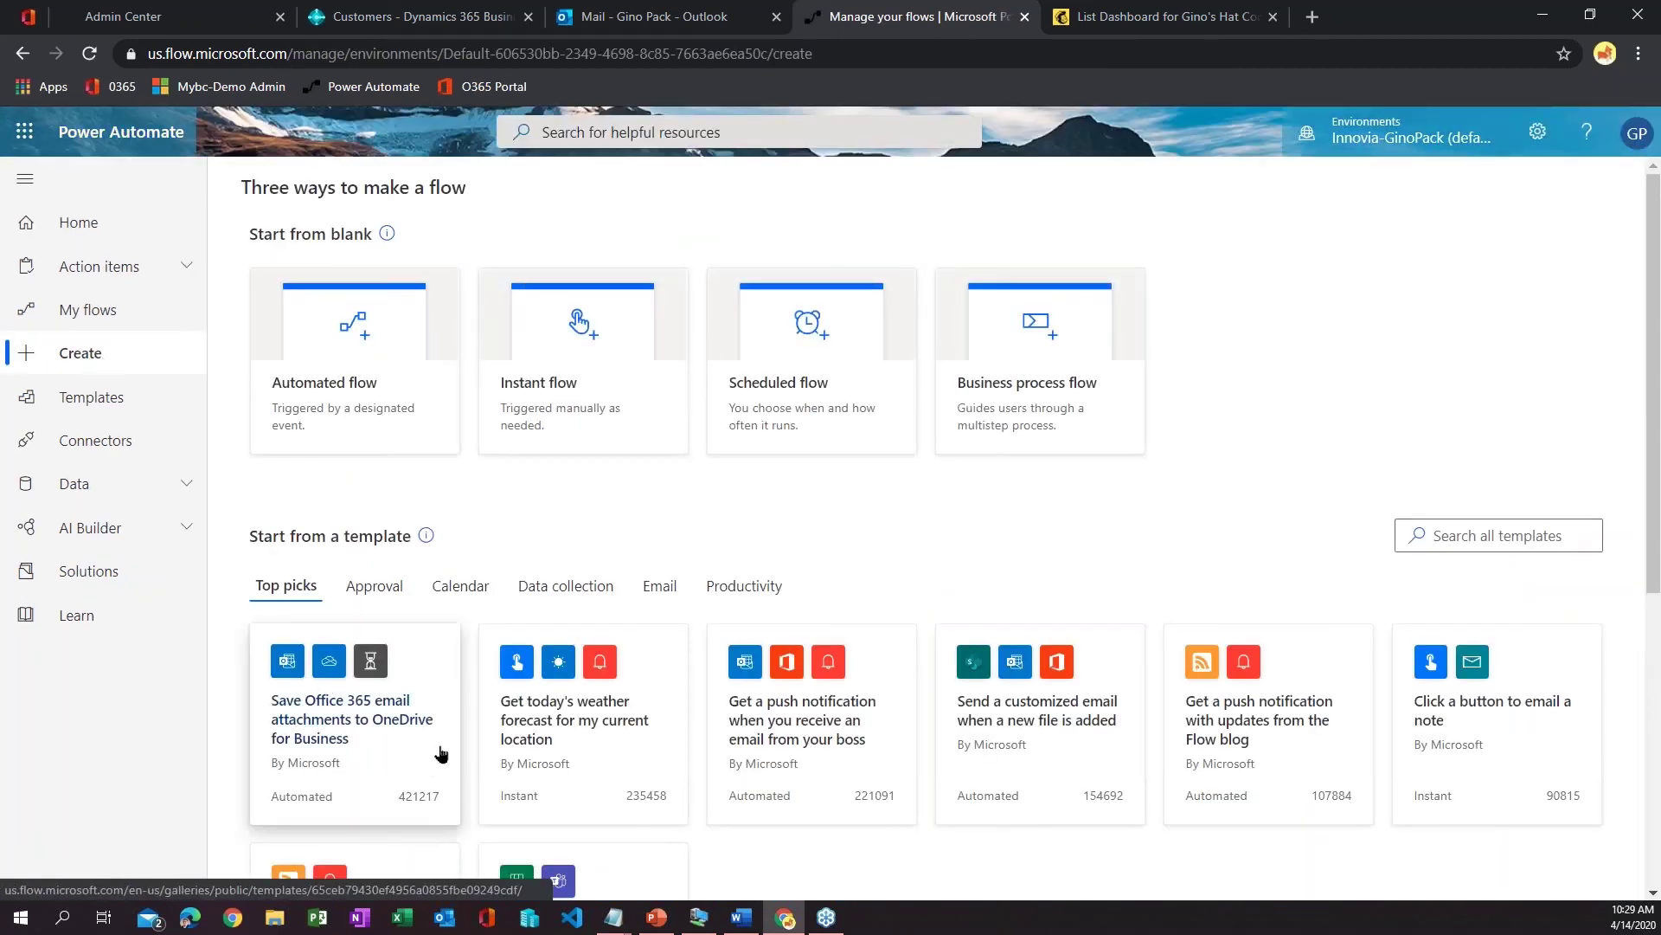
- Review the Create page's Start from blank flow types and template top picks
scroll(440, 753, "down", 5)
scroll(372, 449, "up", 6)
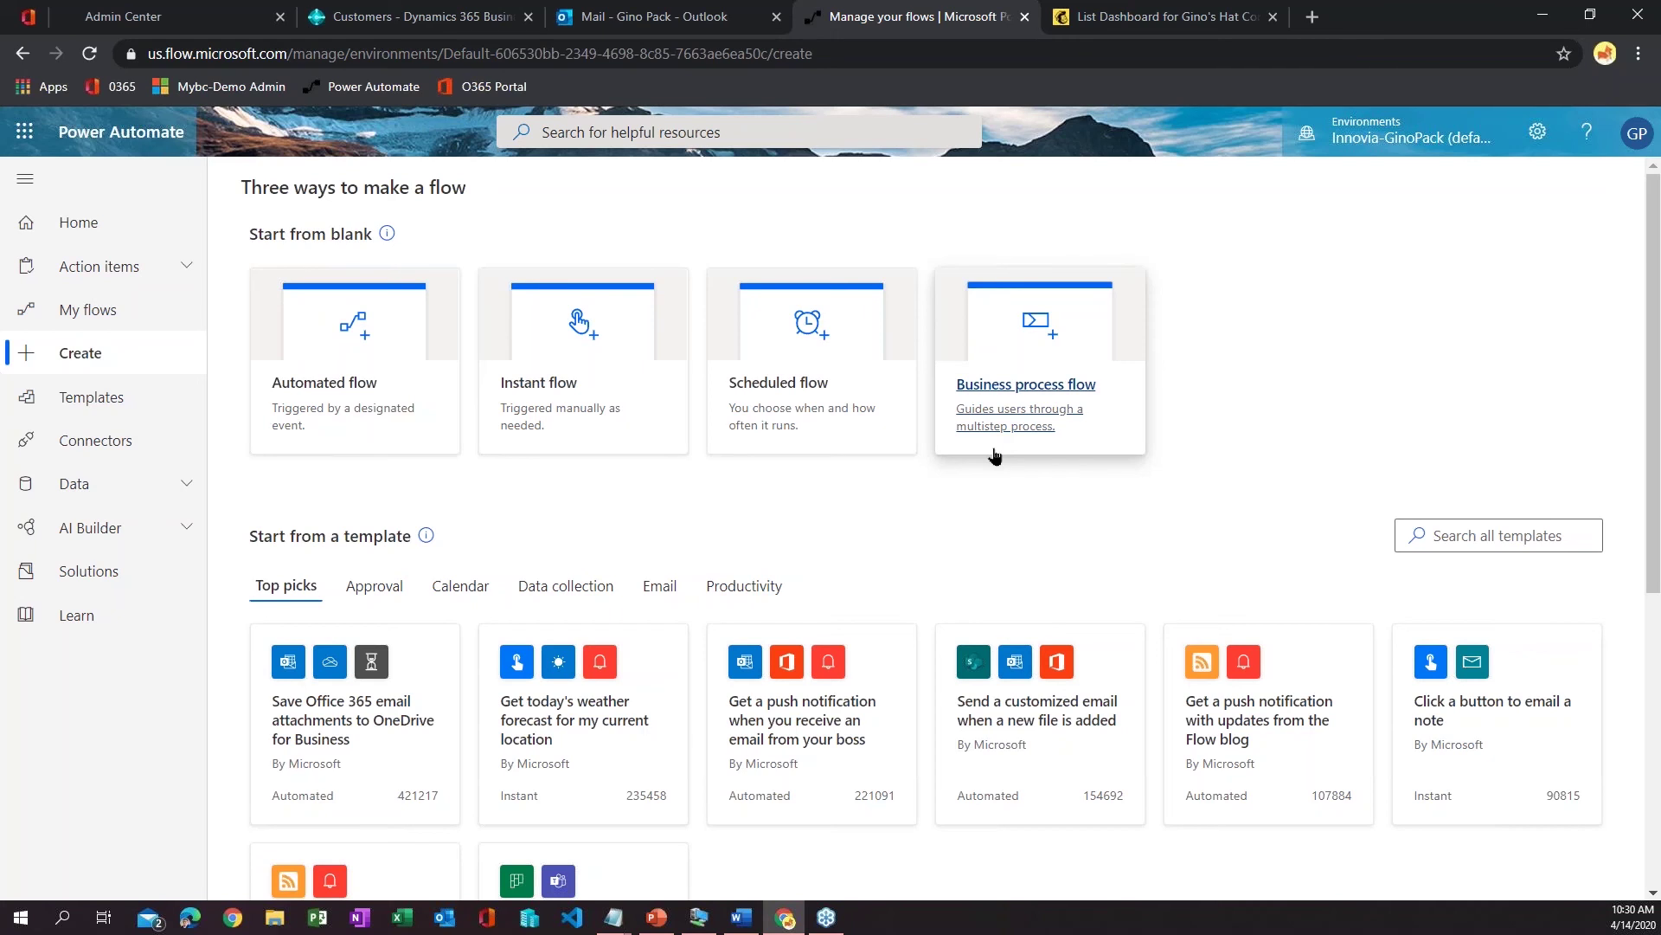
scroll(995, 454, "down", 1)
scroll(995, 454, "up", 1)
- Create a blank automated flow named 'Business Central to MailChimp', skipping the trigger choice
left_click(336, 402)
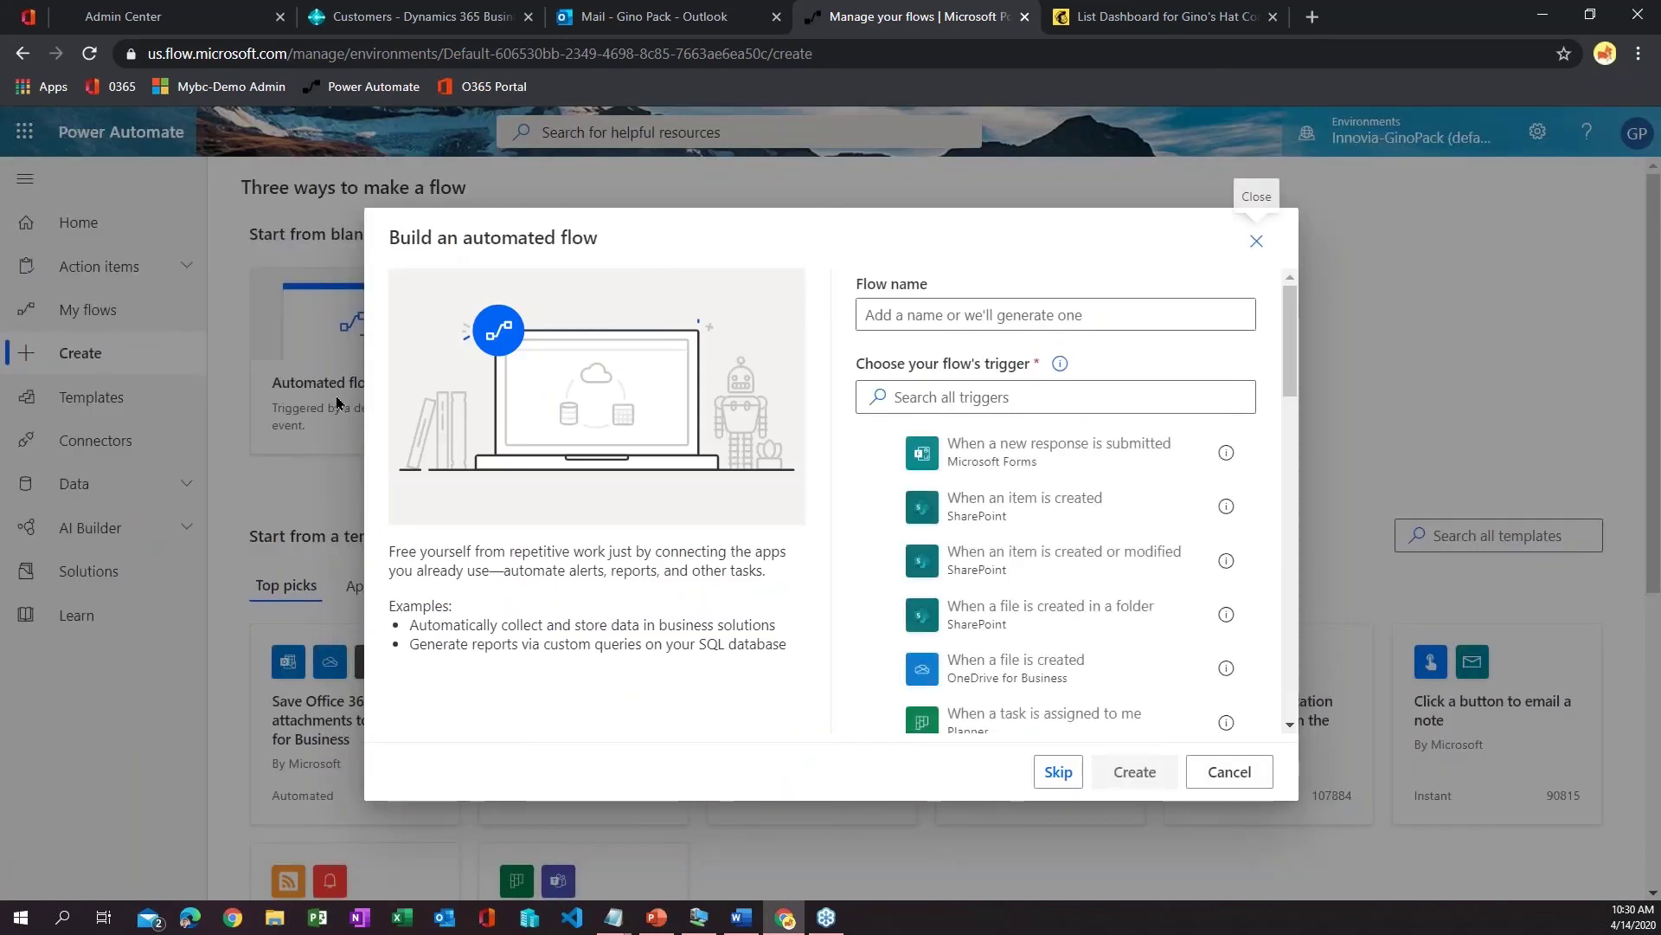
left_click(903, 307)
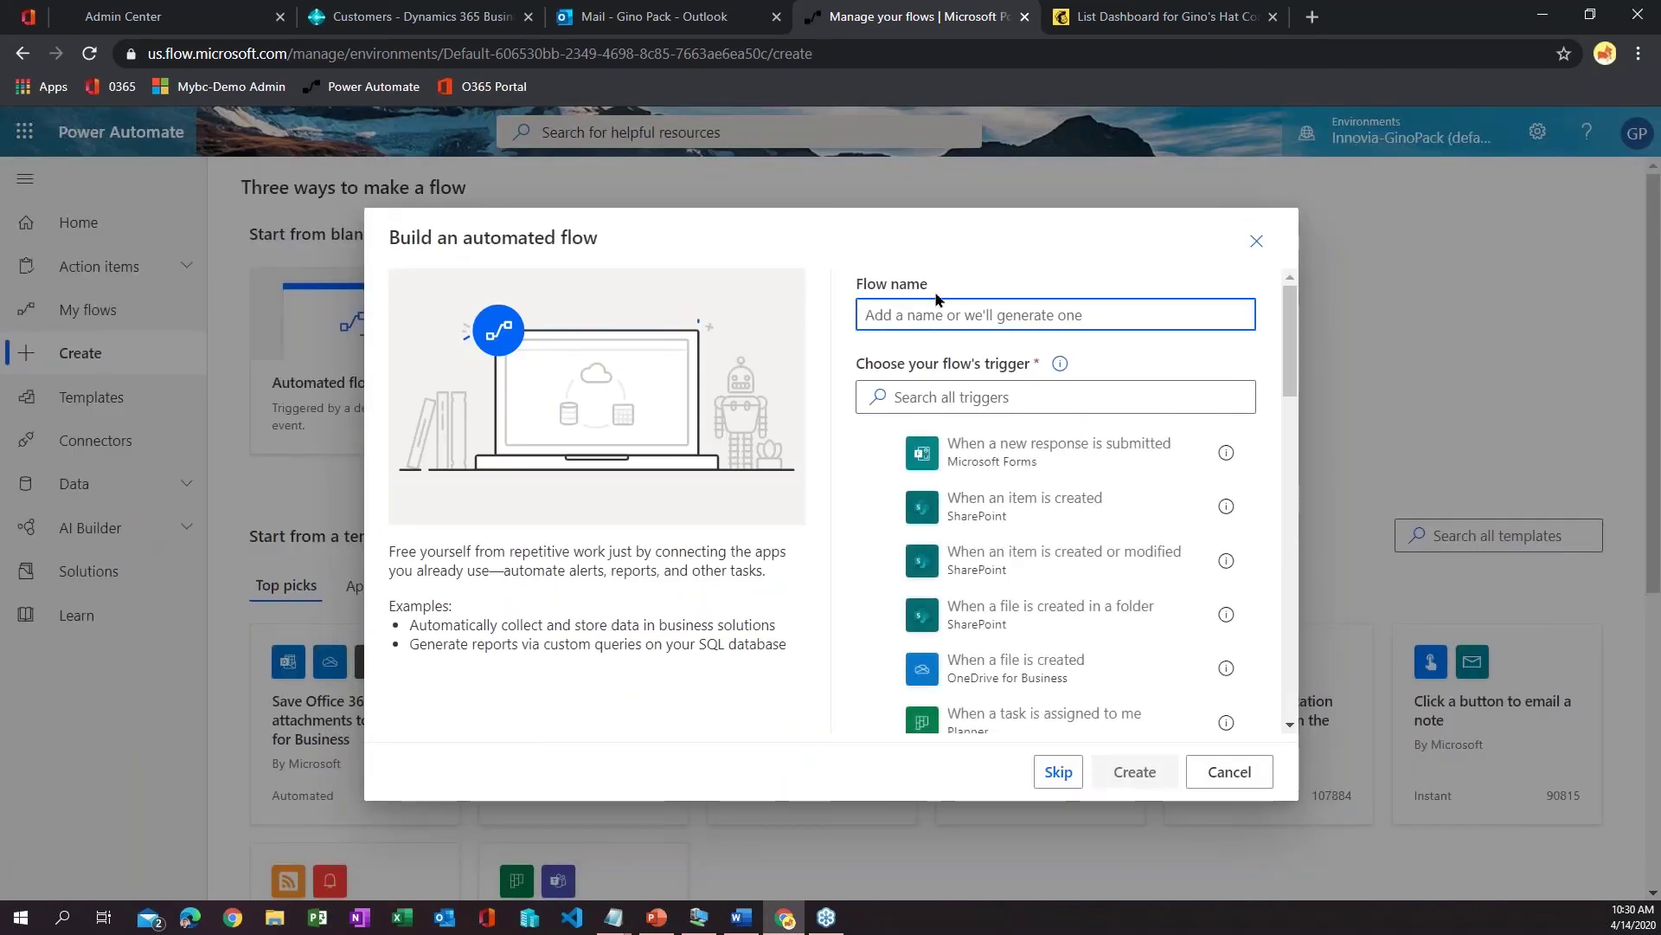
type("Buis")
key("BackSpace")
key("BackSpace")
key("BackSpace")
type("usiness Central to")
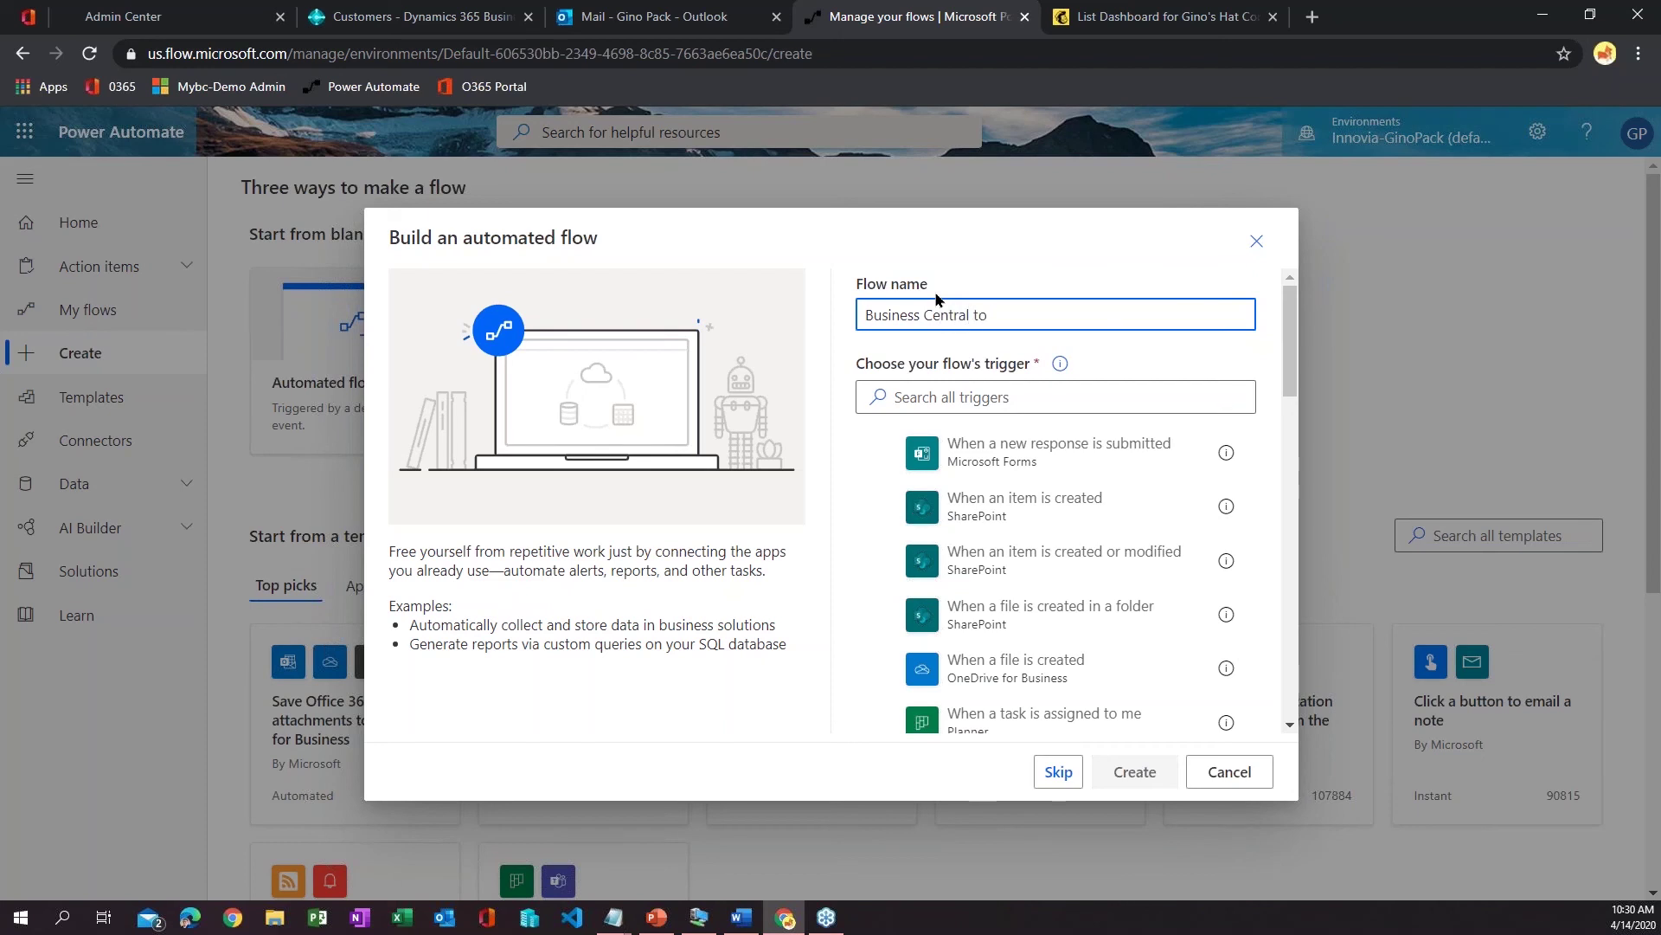
type(" MailChimp")
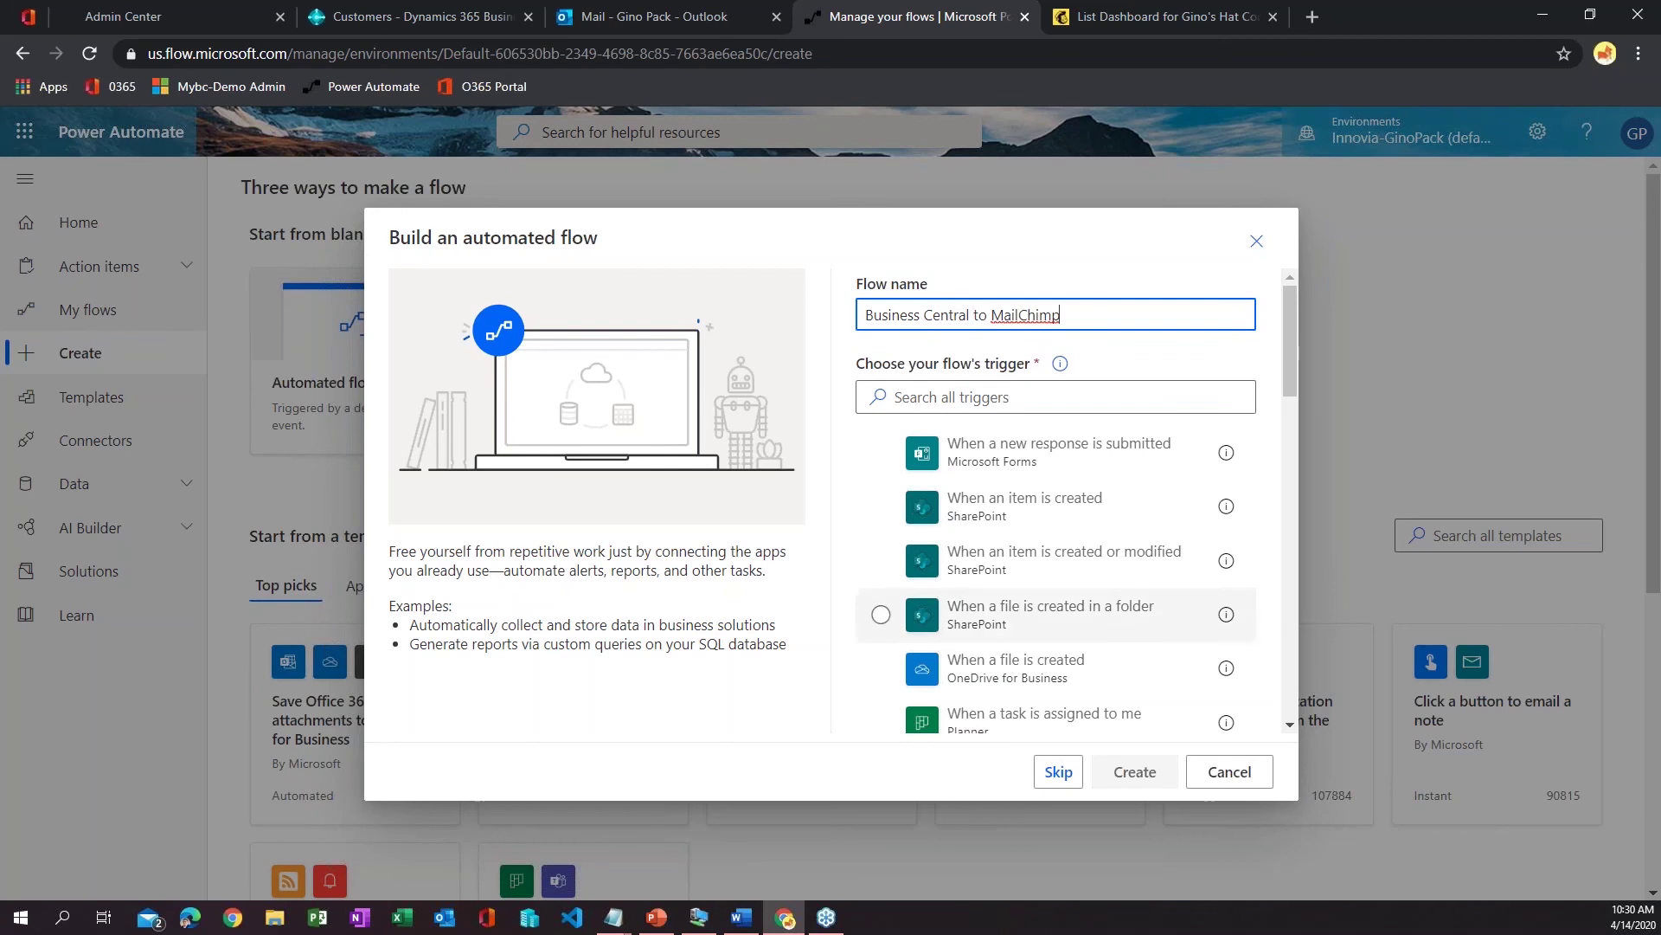
scroll(975, 556, "down", 5)
scroll(976, 557, "up", 6)
left_click(1055, 774)
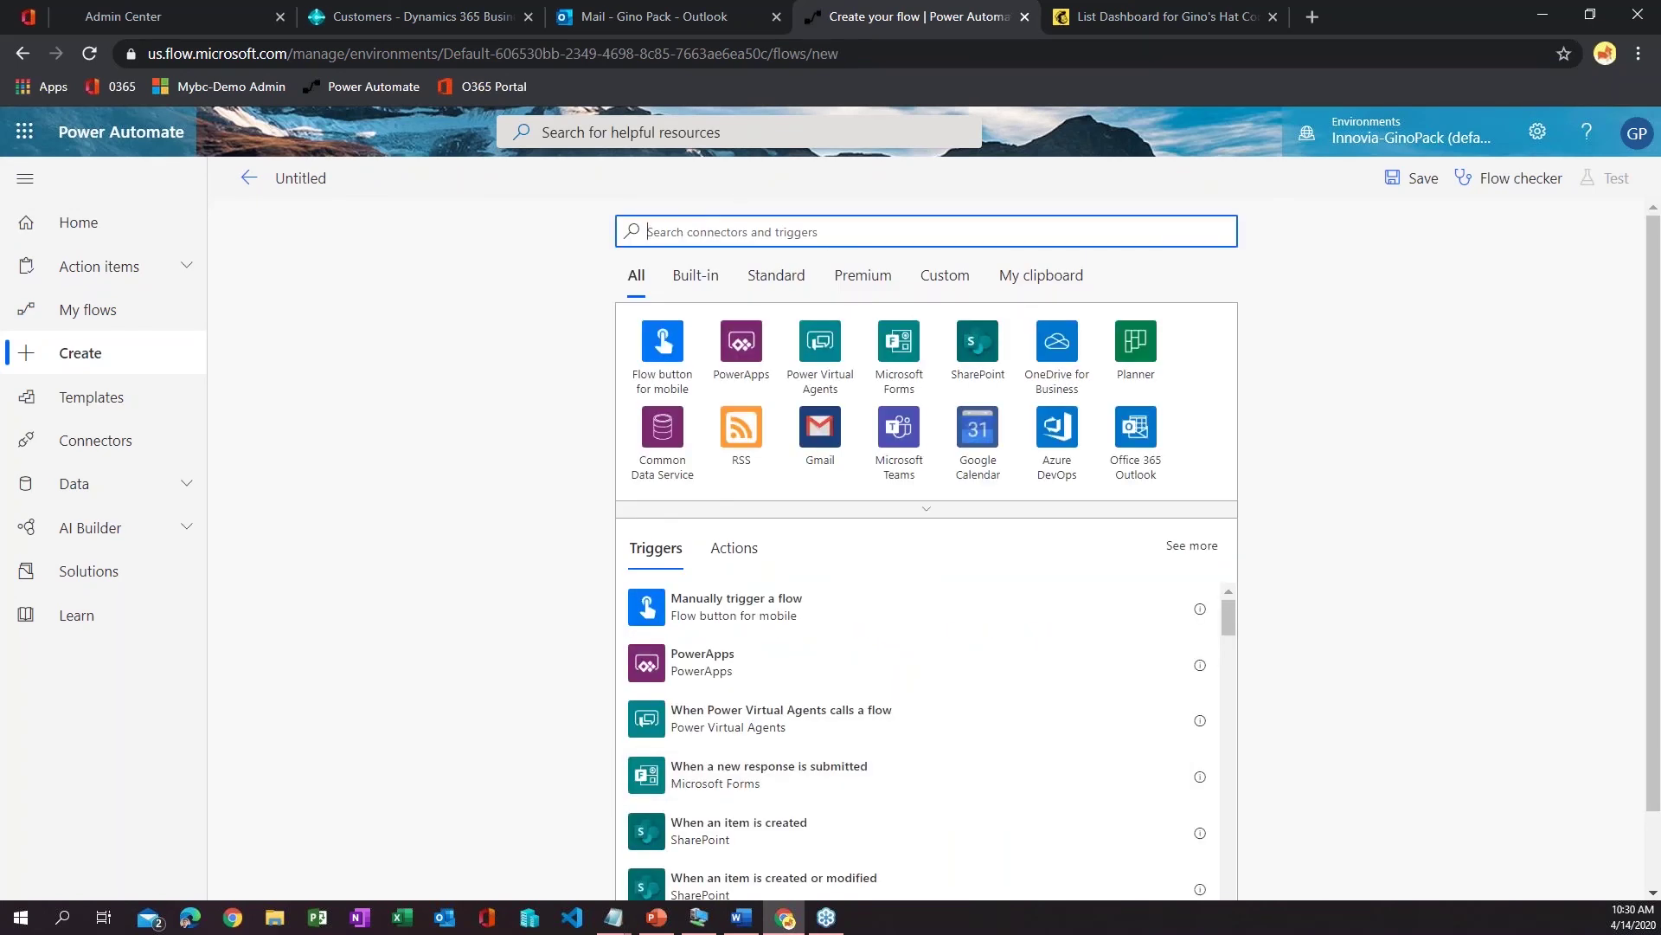
- Add the Business Central 'When a record is created (preview)' trigger to the flow
type("business cent")
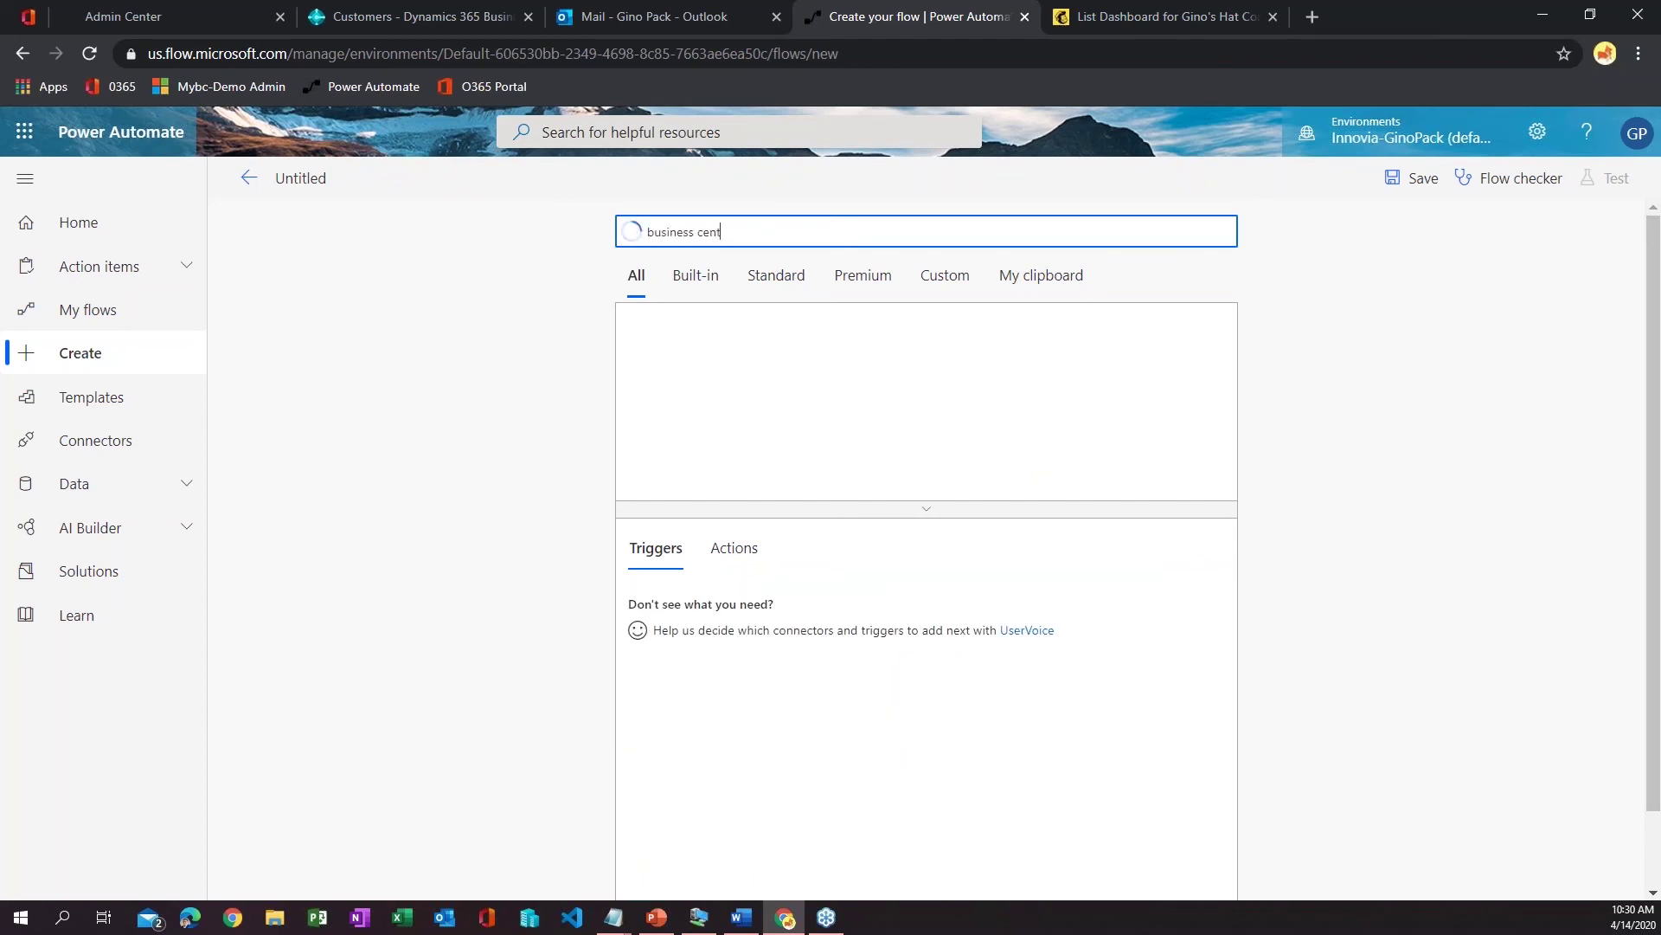
type("ral")
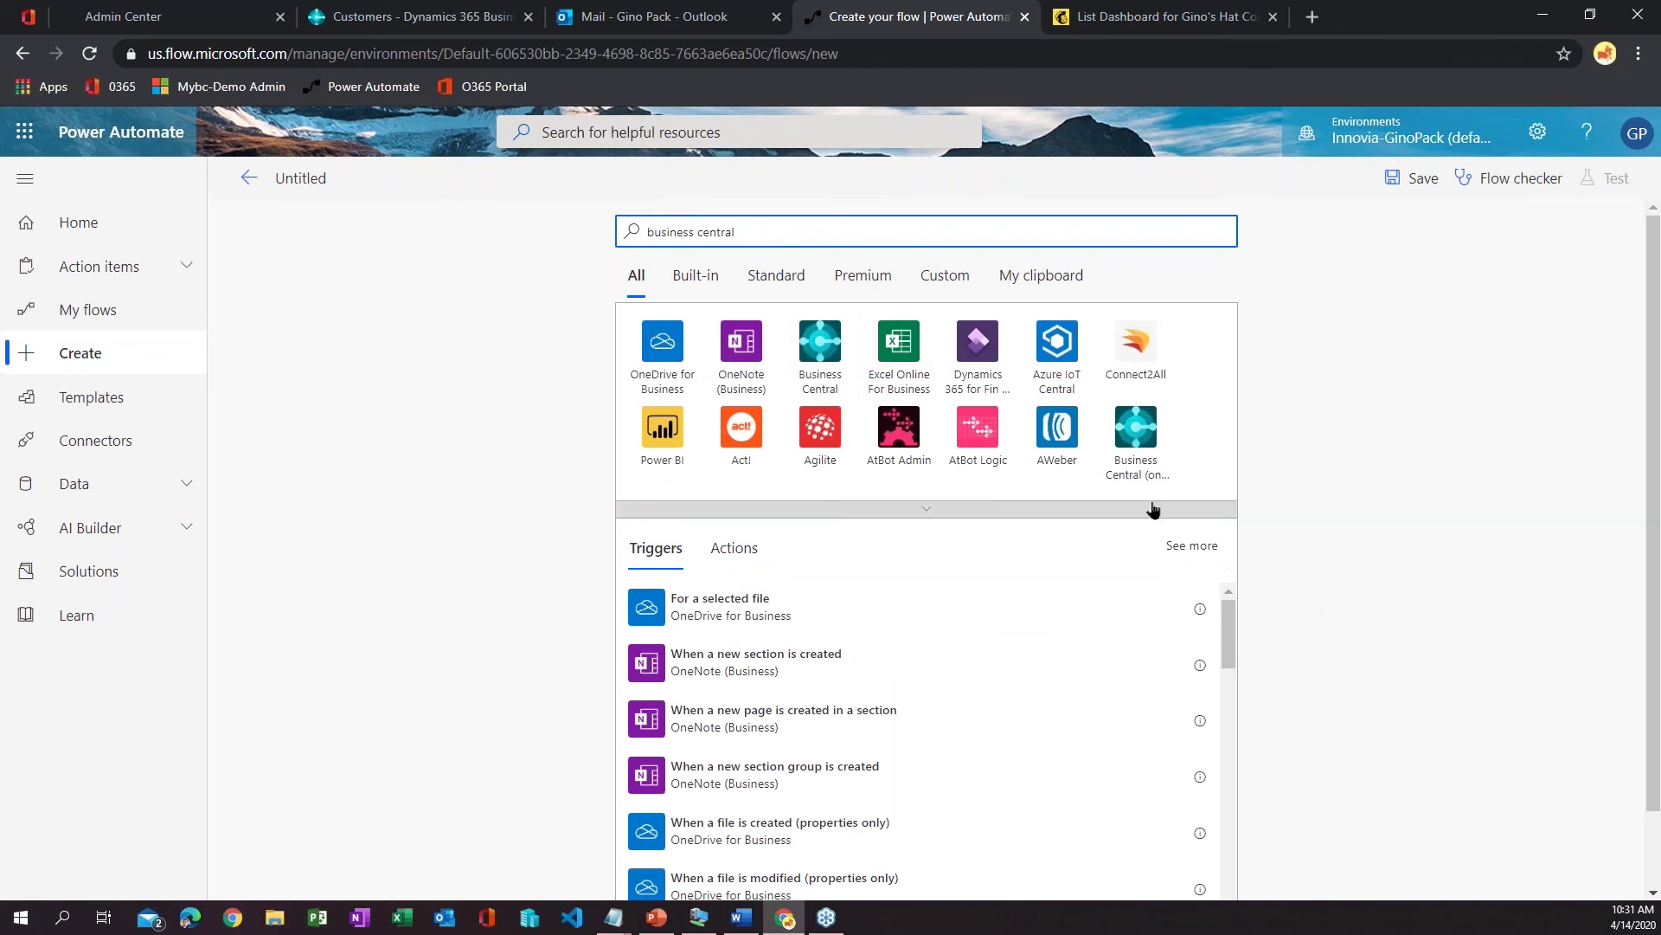
left_click(1146, 440)
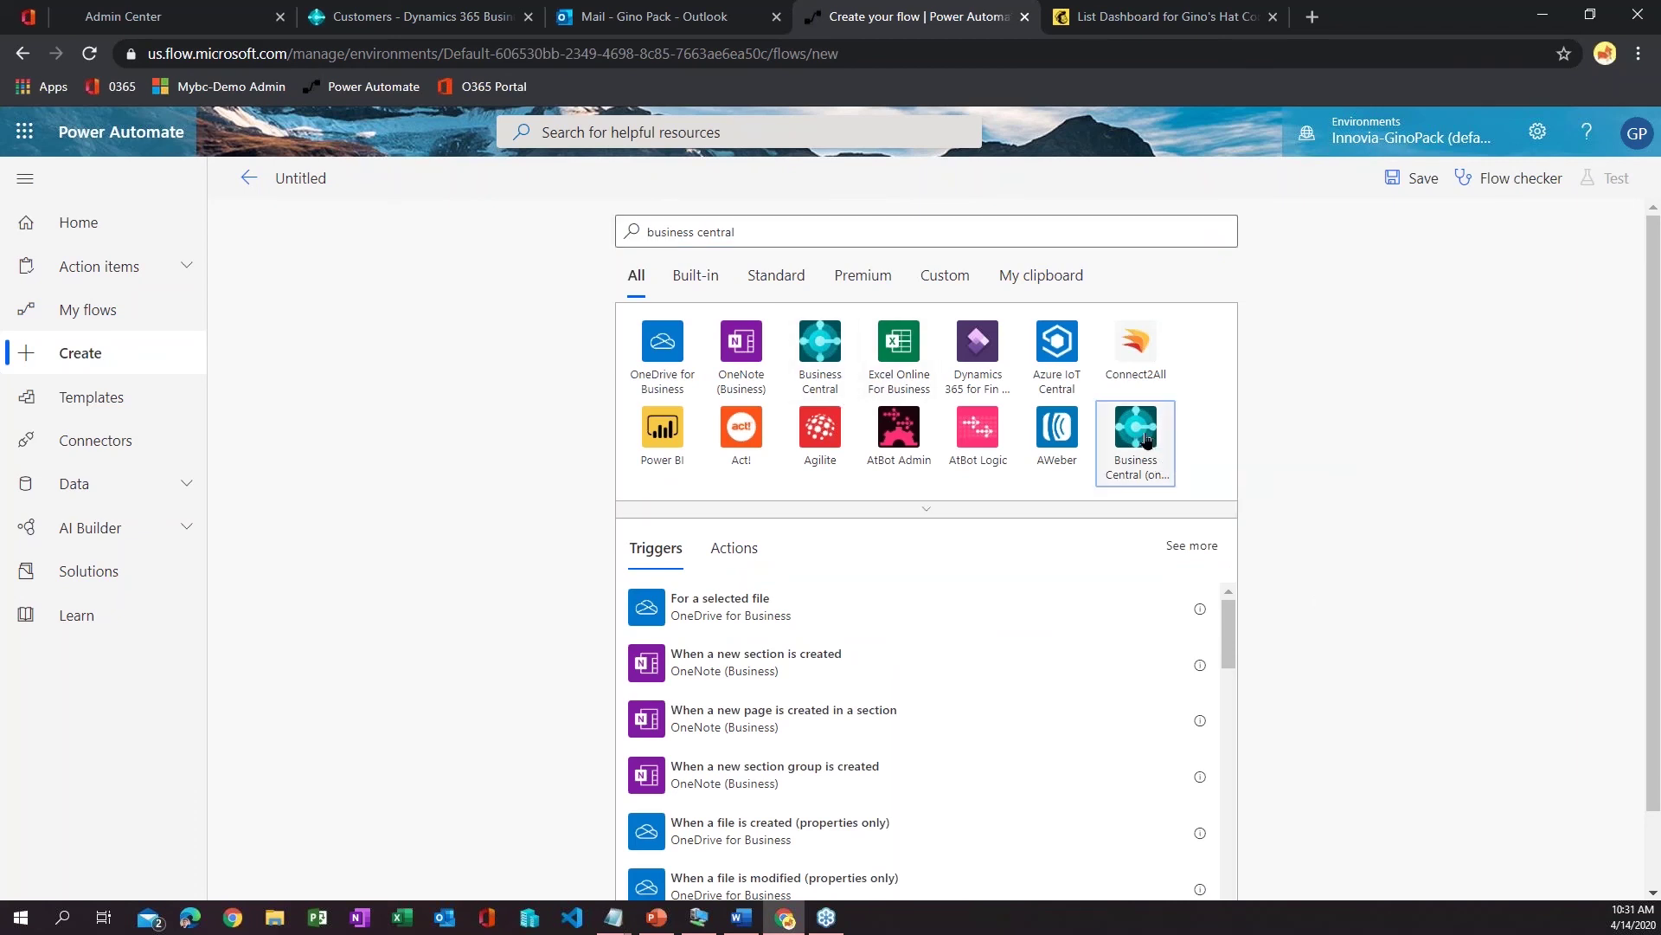
right_click(1296, 469)
left_click(1301, 382)
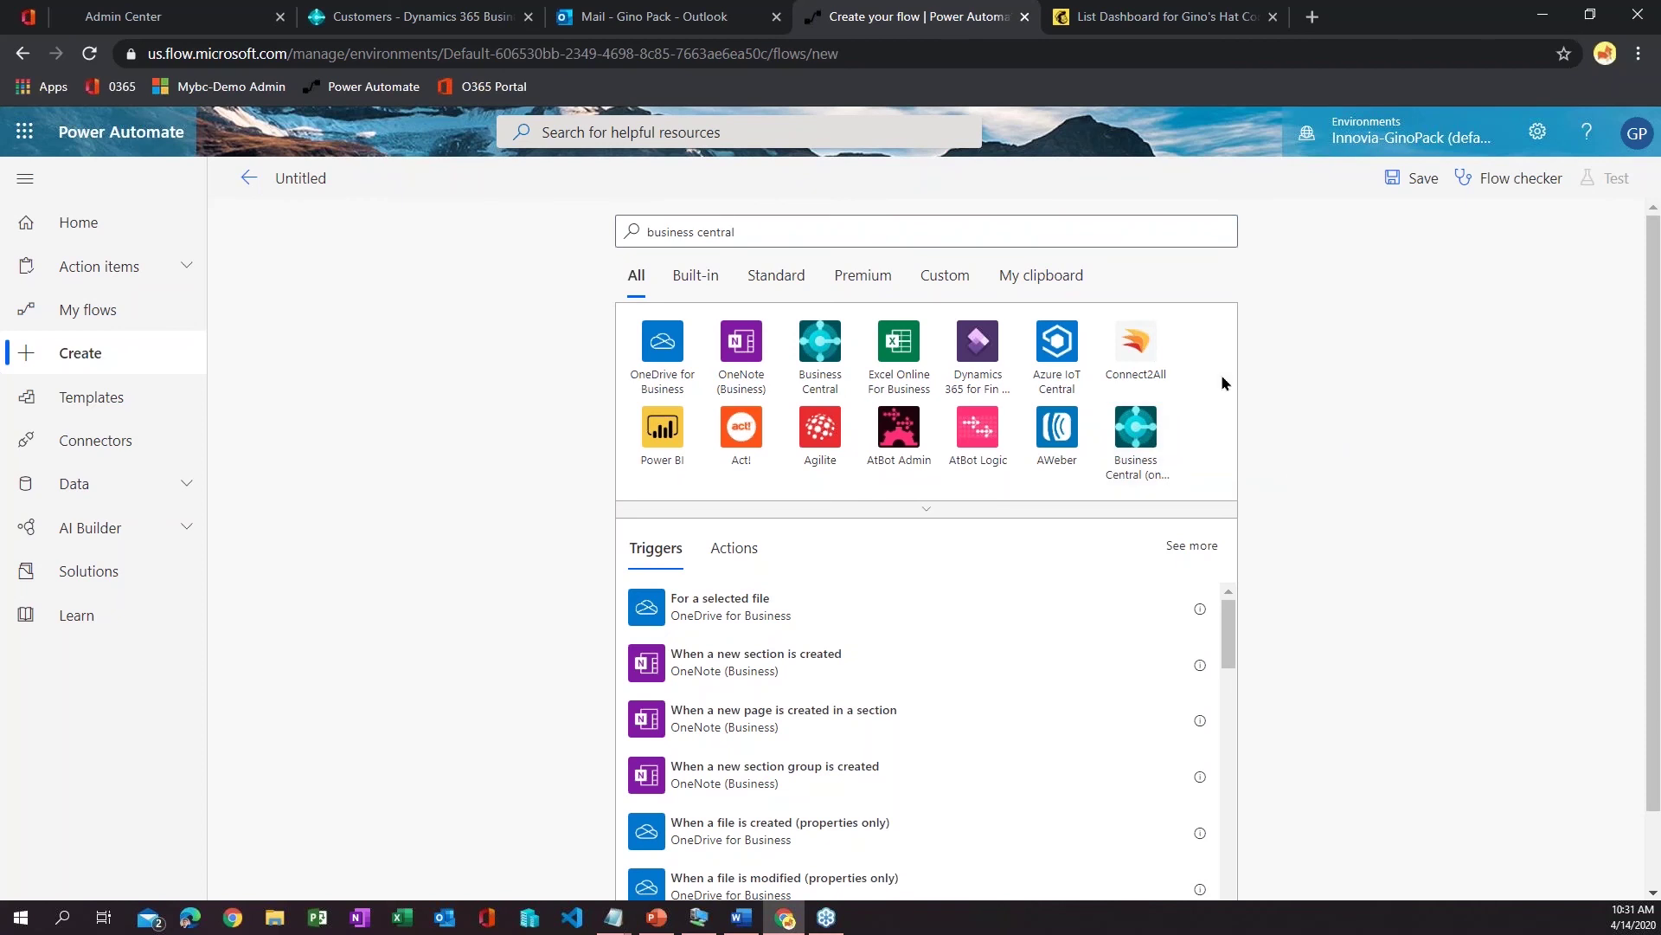
left_click(820, 346)
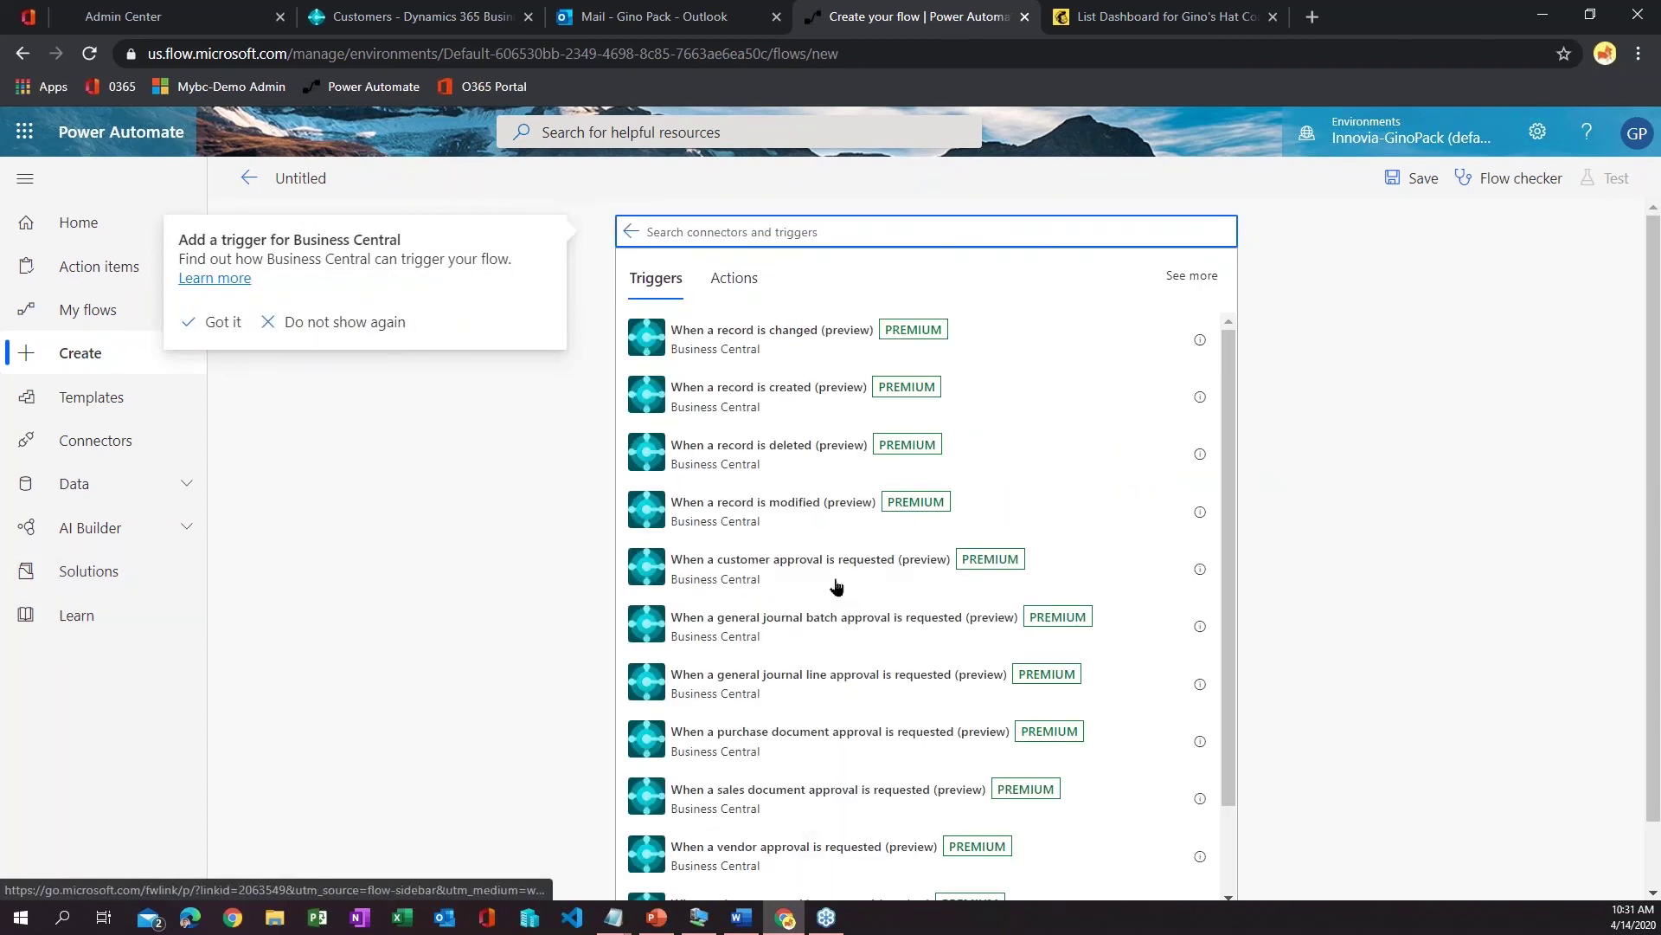
scroll(890, 530, "down", 2)
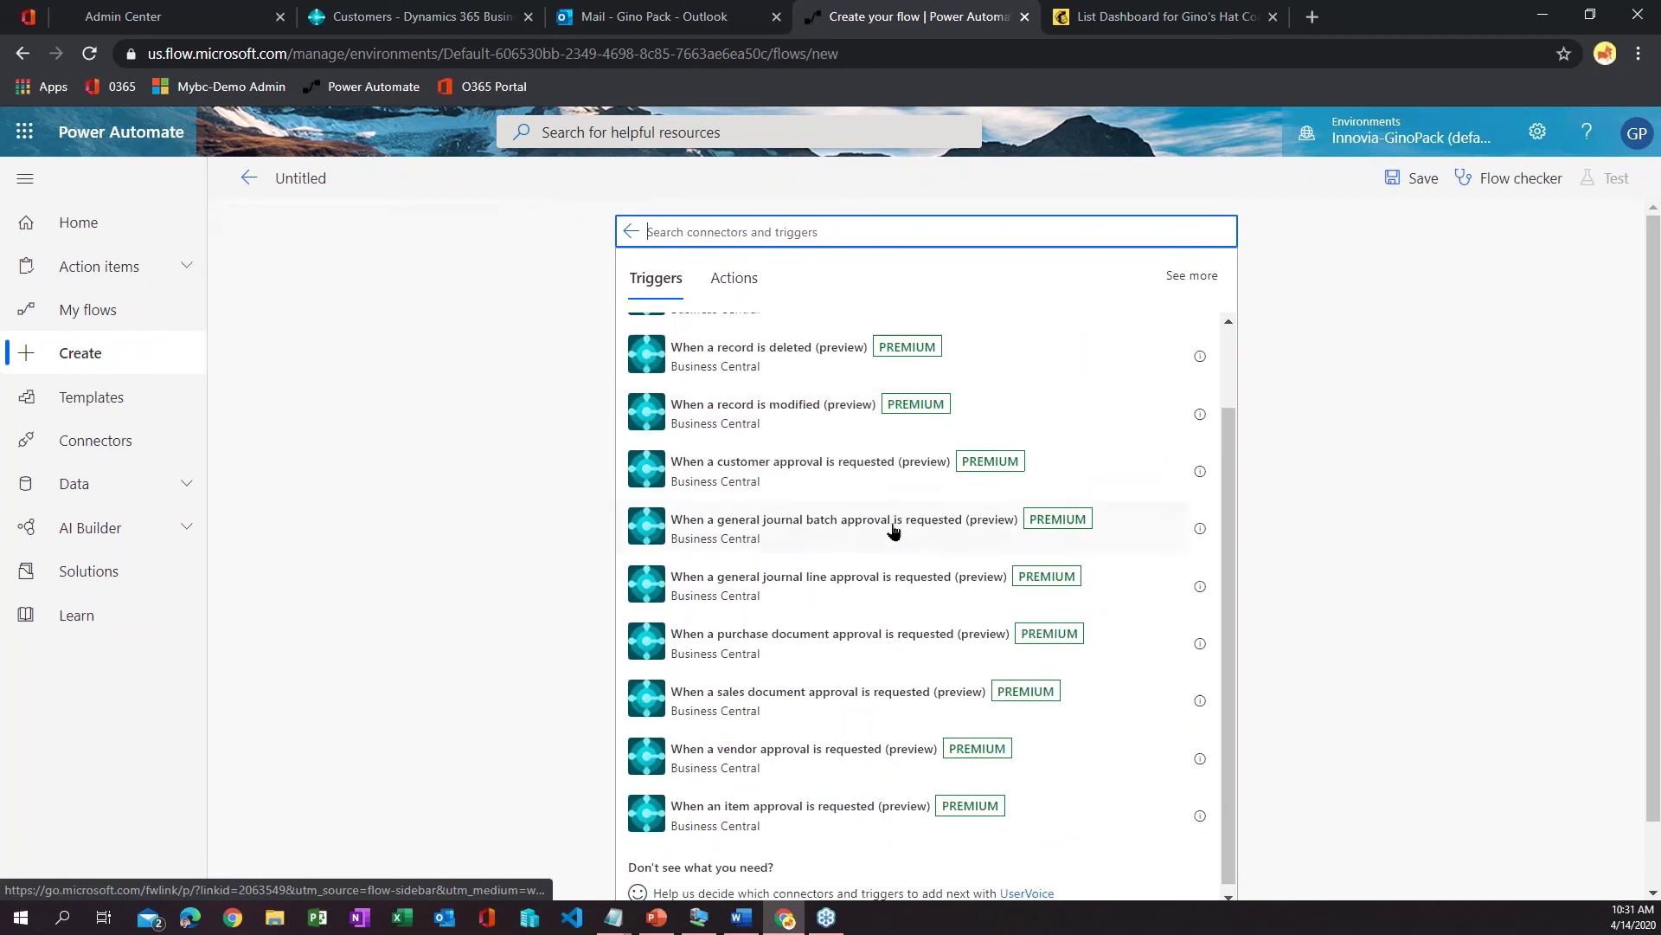
scroll(891, 530, "up", 2)
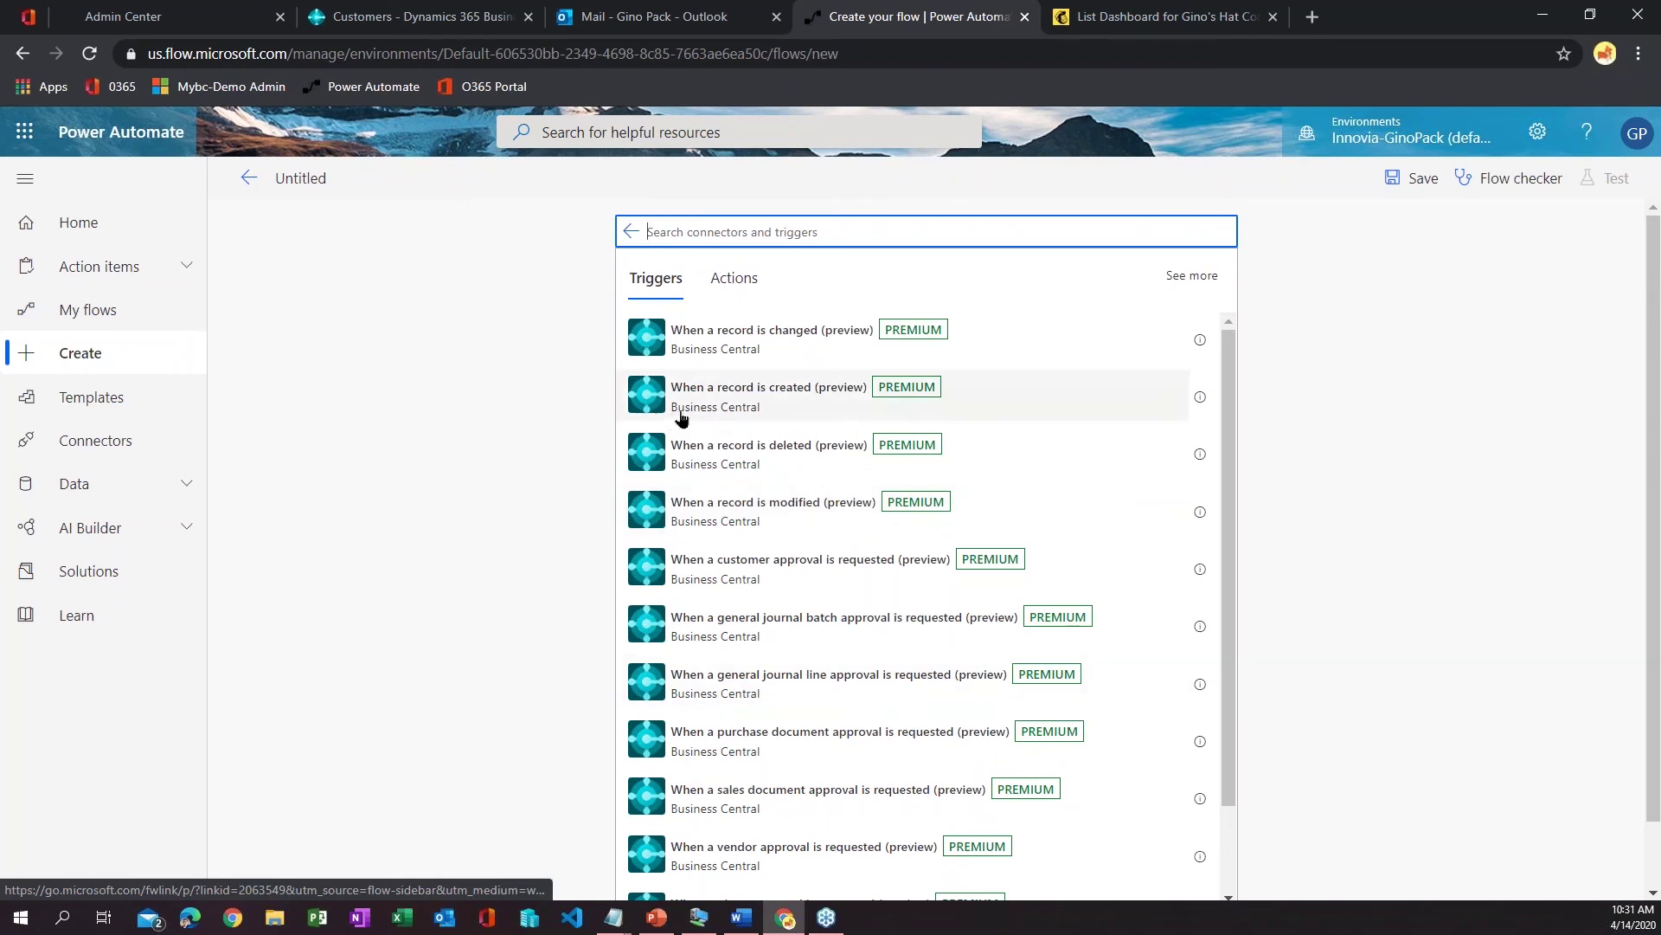
left_click(820, 398)
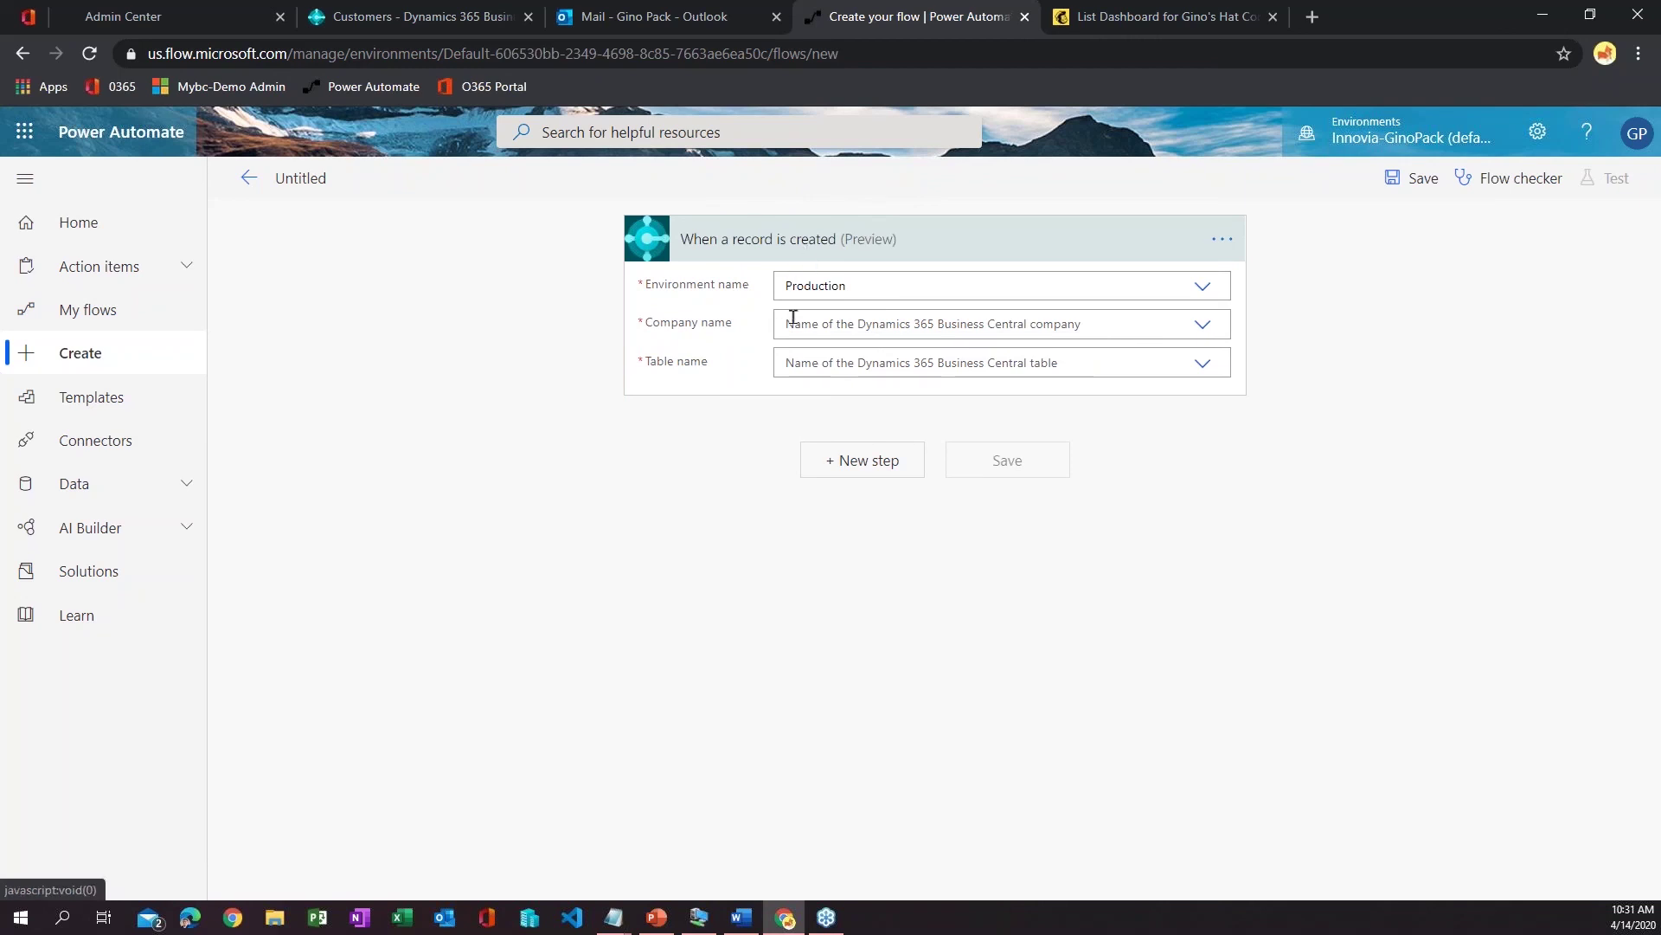
- Set the trigger's company to CRONUS USA, Inc. and its table to customers
left_click(1201, 325)
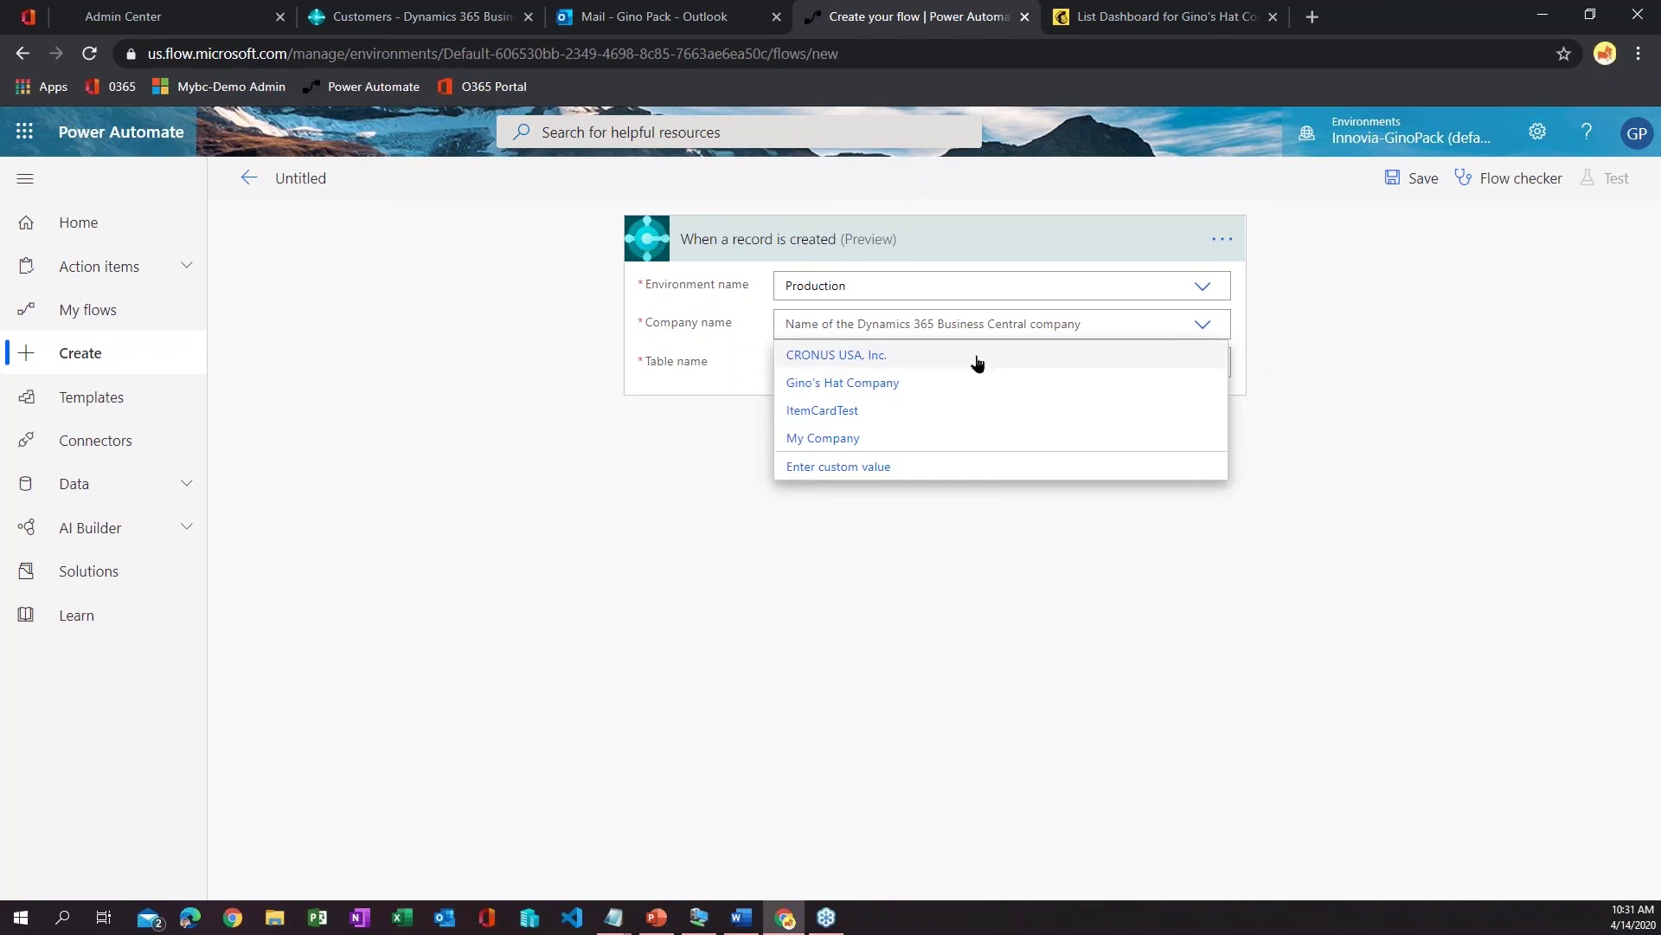
left_click(900, 360)
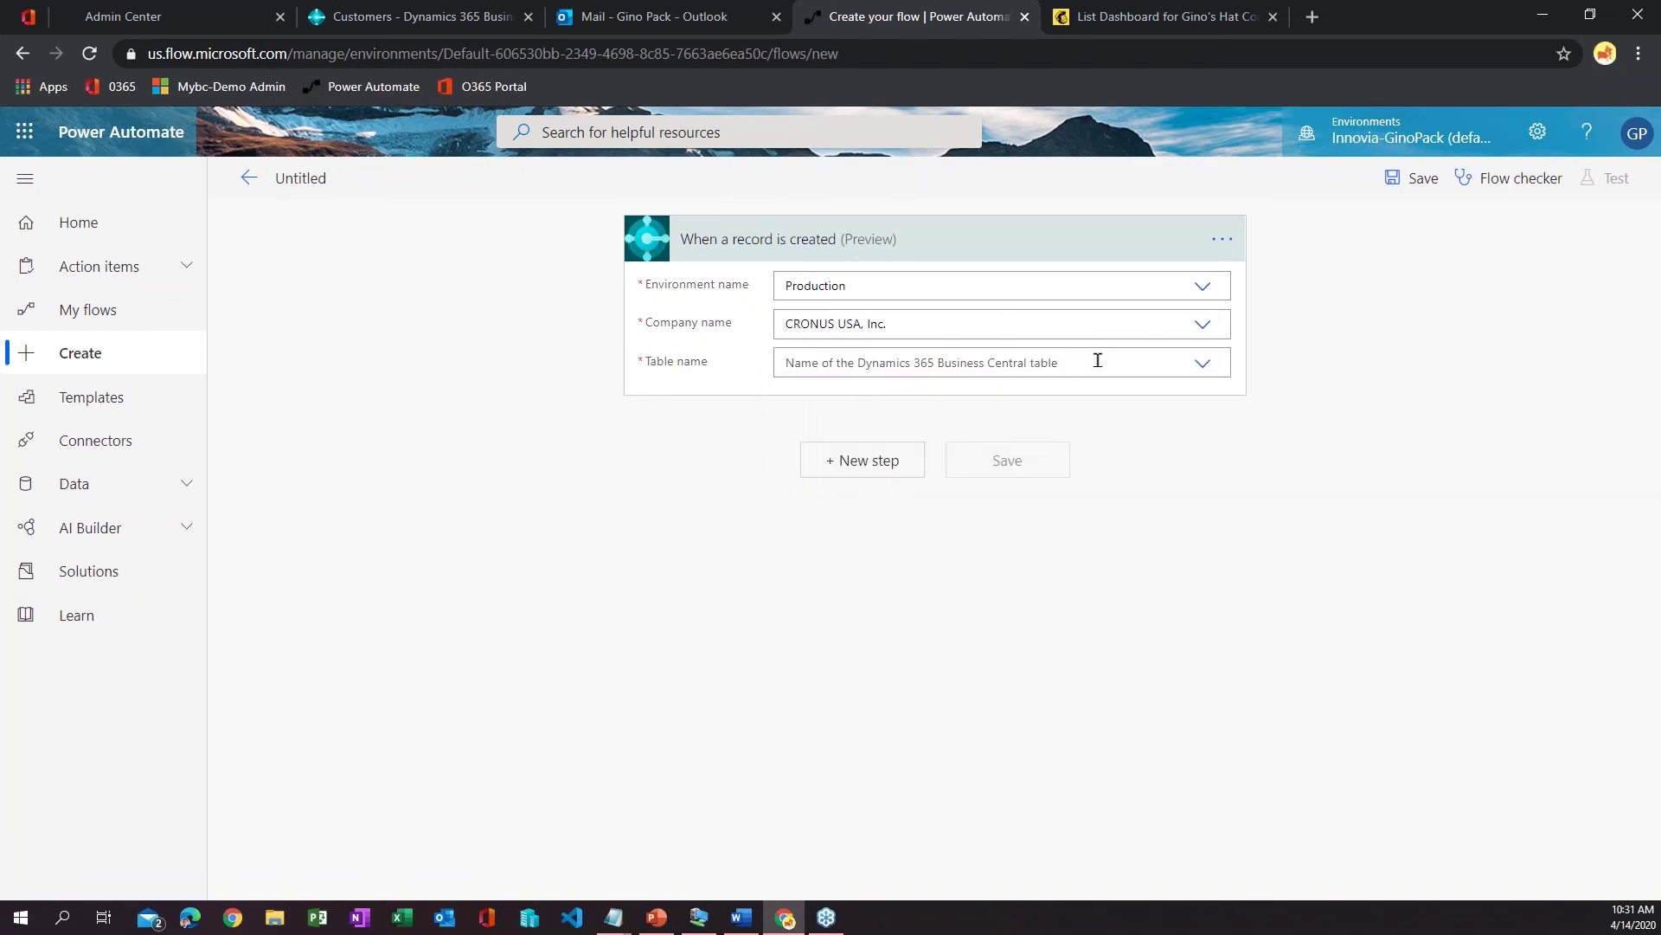
left_click(1205, 363)
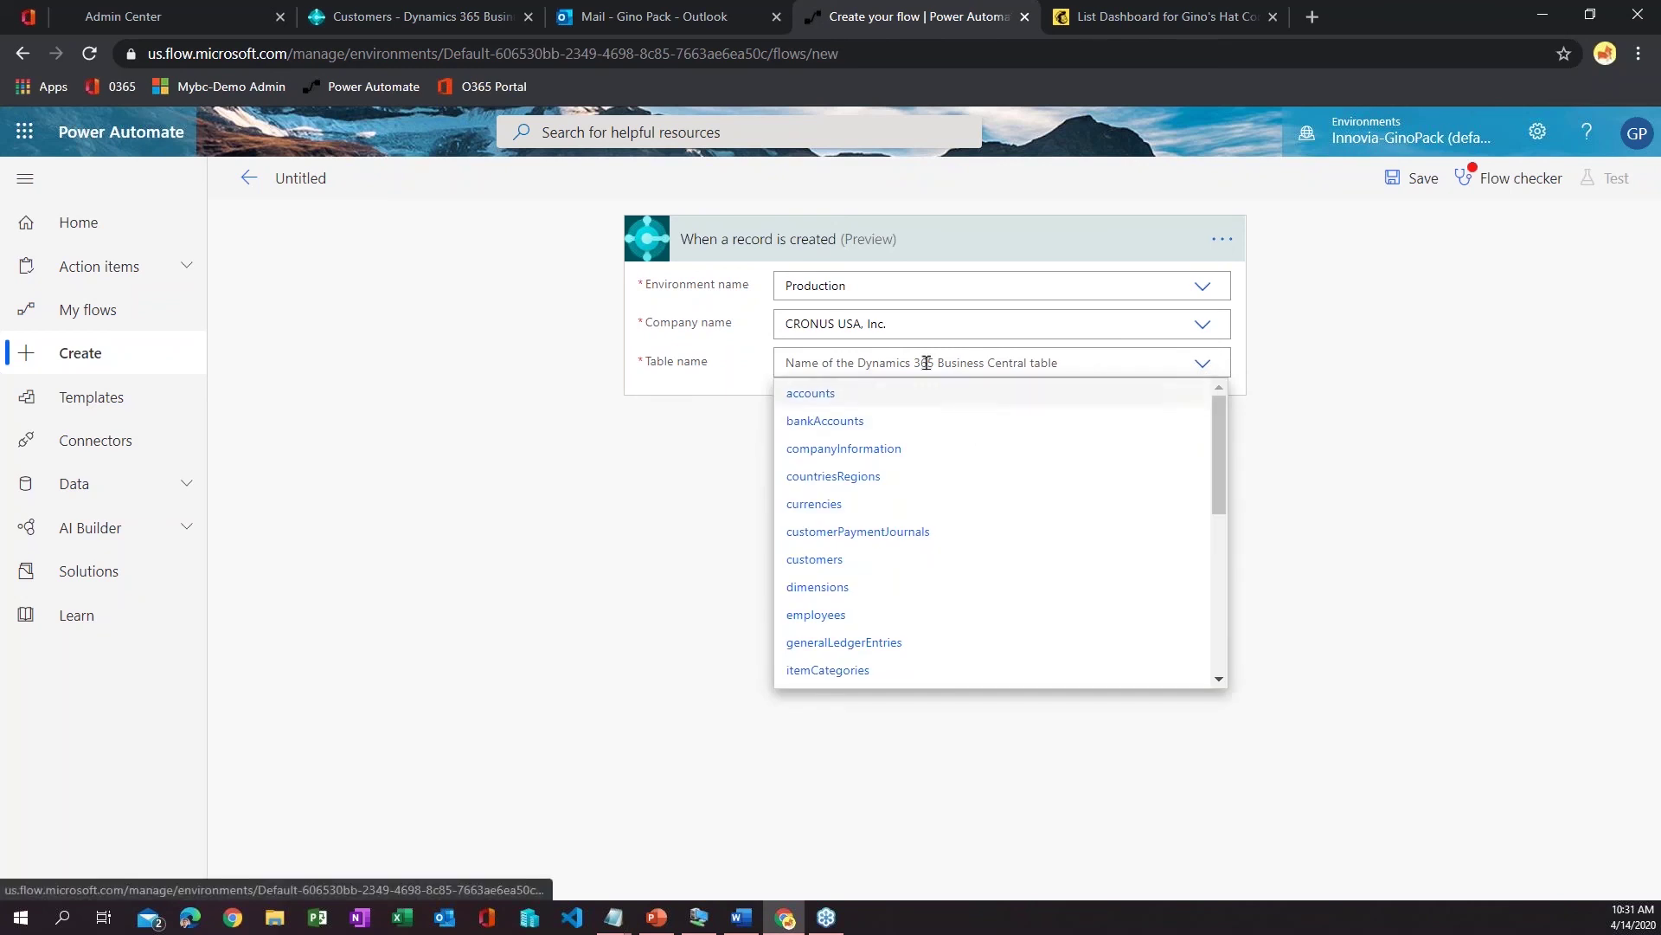
scroll(1064, 554, "down", 6)
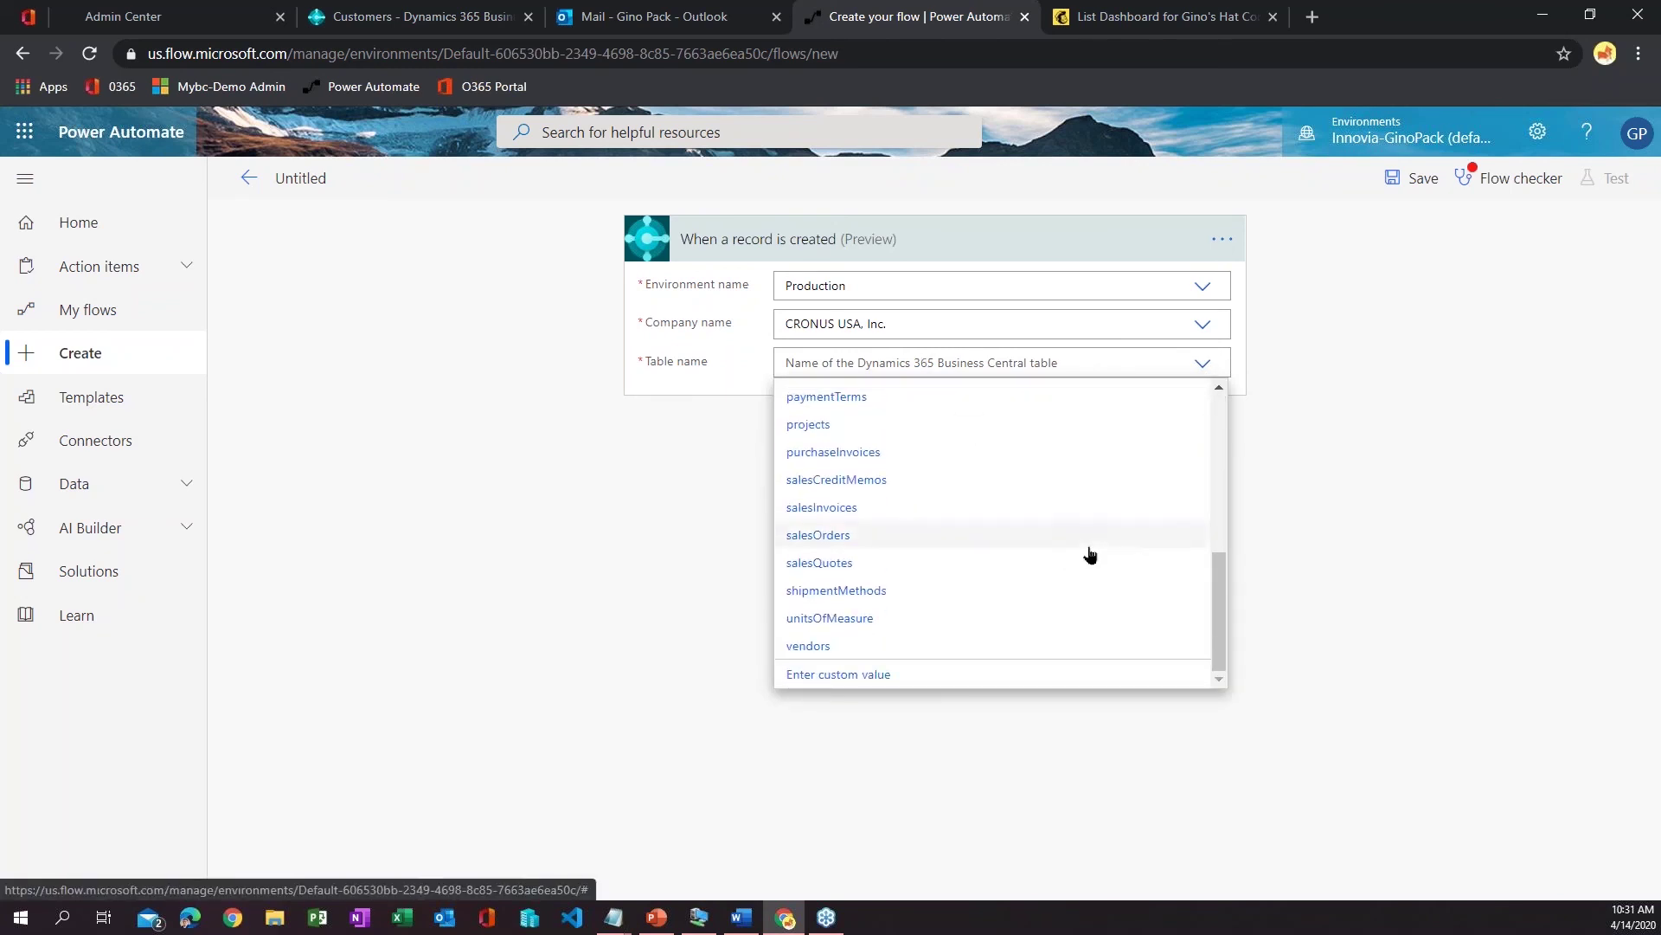
scroll(1123, 671, "up", 5)
scroll(1123, 667, "up", 1)
scroll(1105, 630, "down", 6)
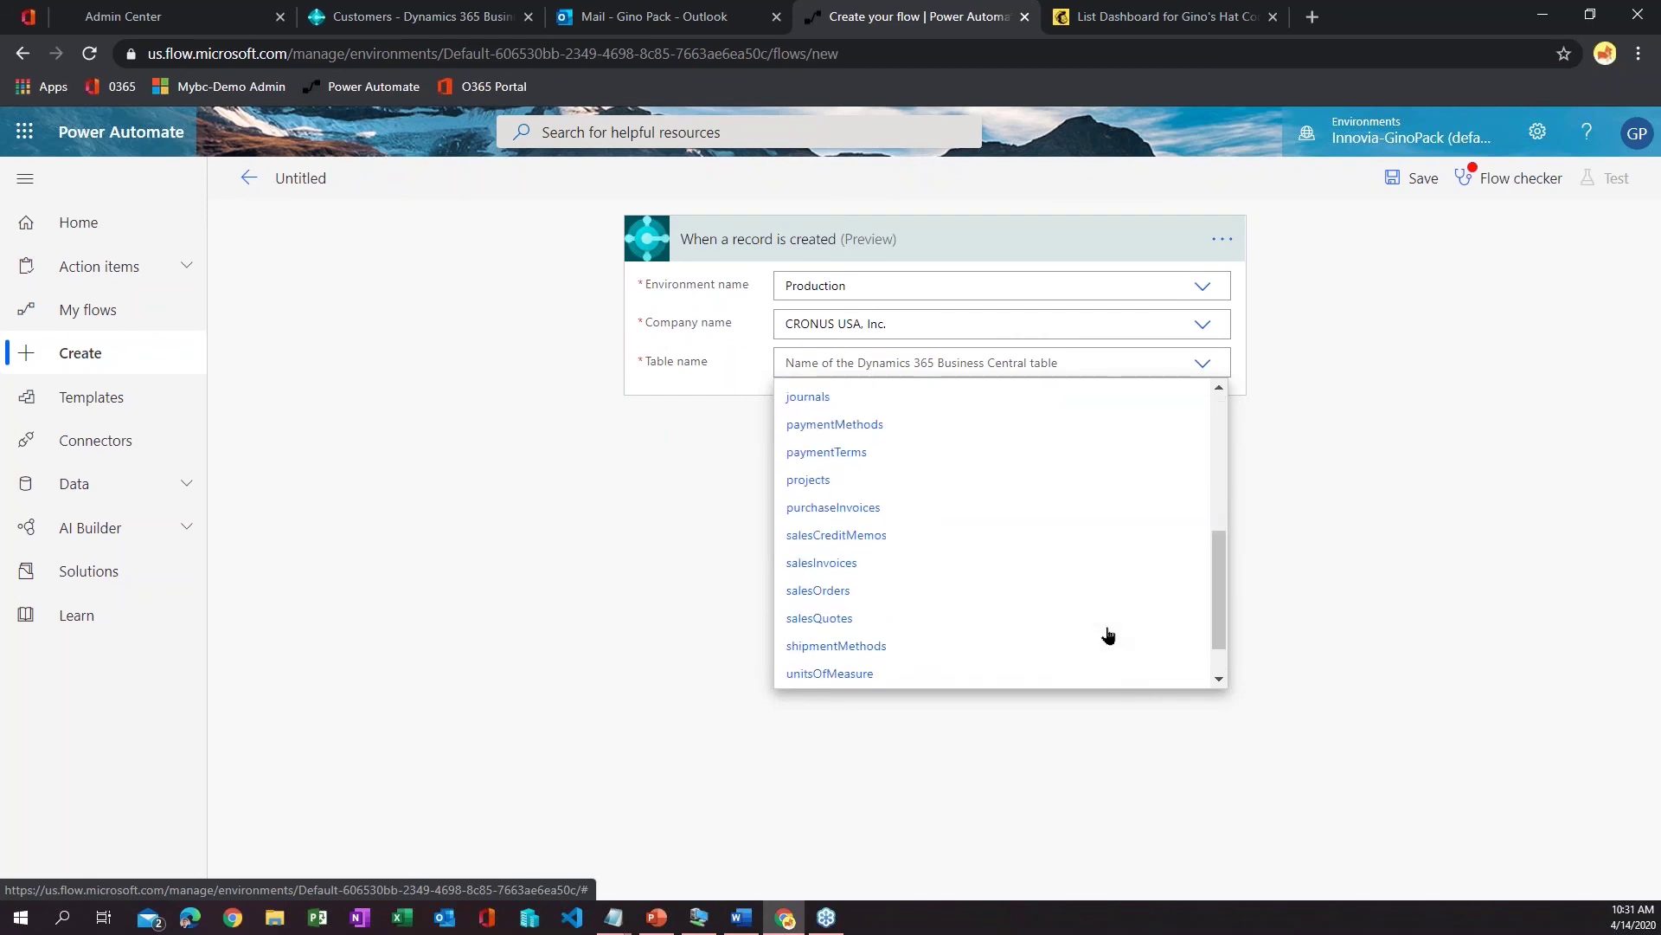
scroll(1109, 636, "up", 6)
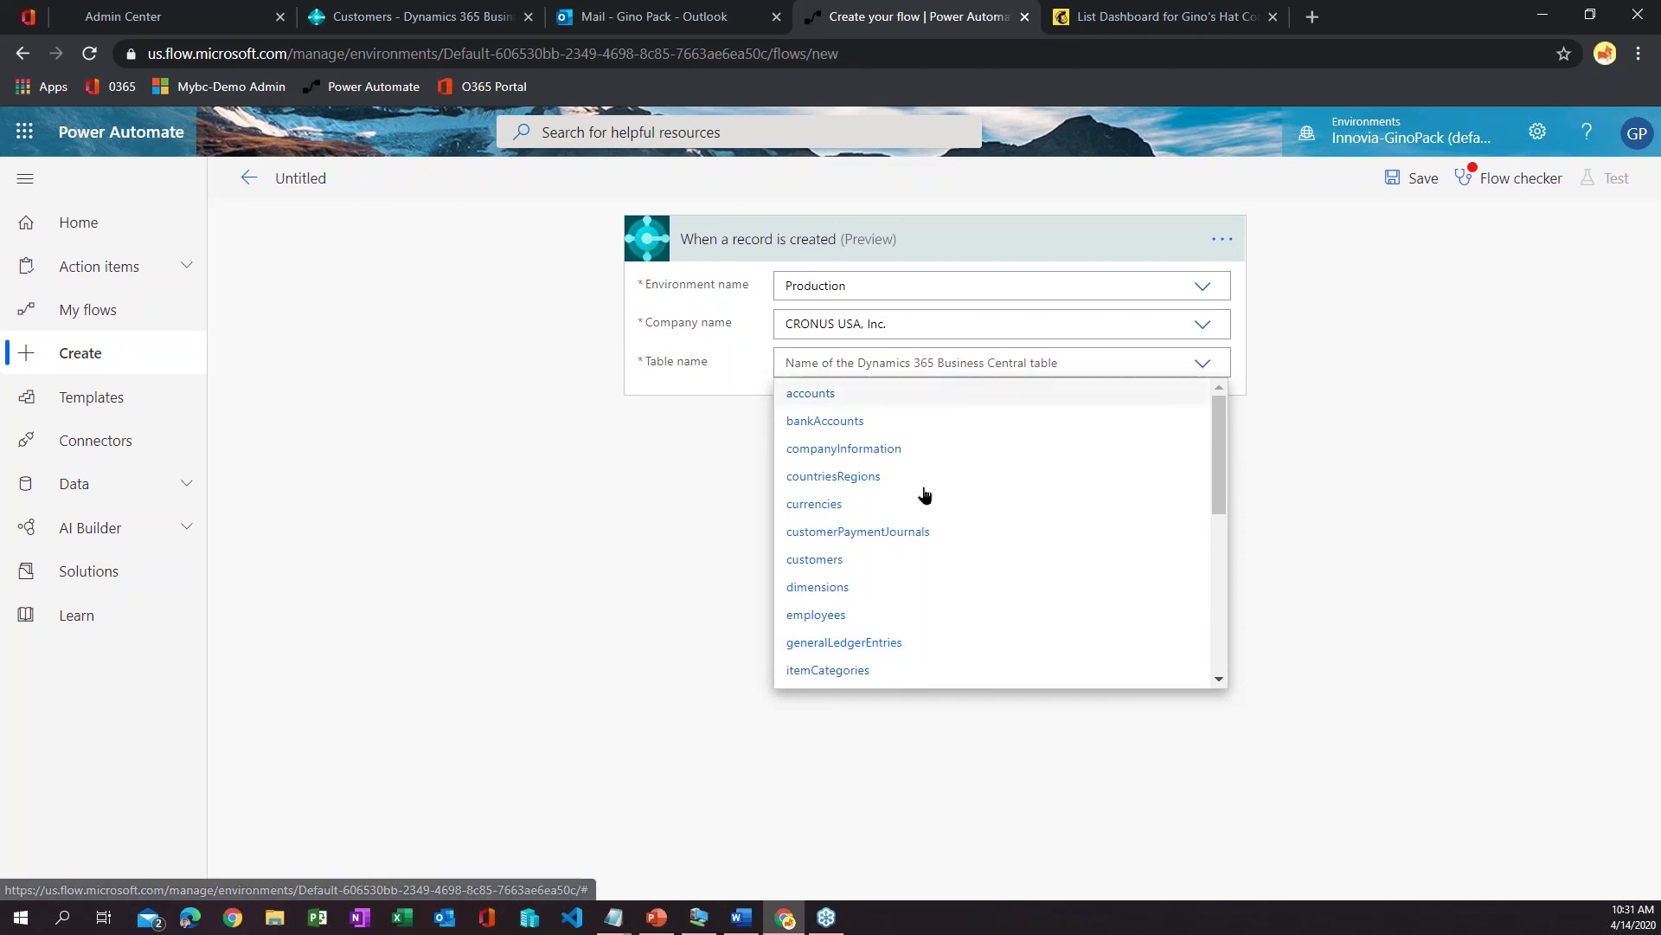
scroll(925, 504, "down", 6)
scroll(923, 506, "up", 6)
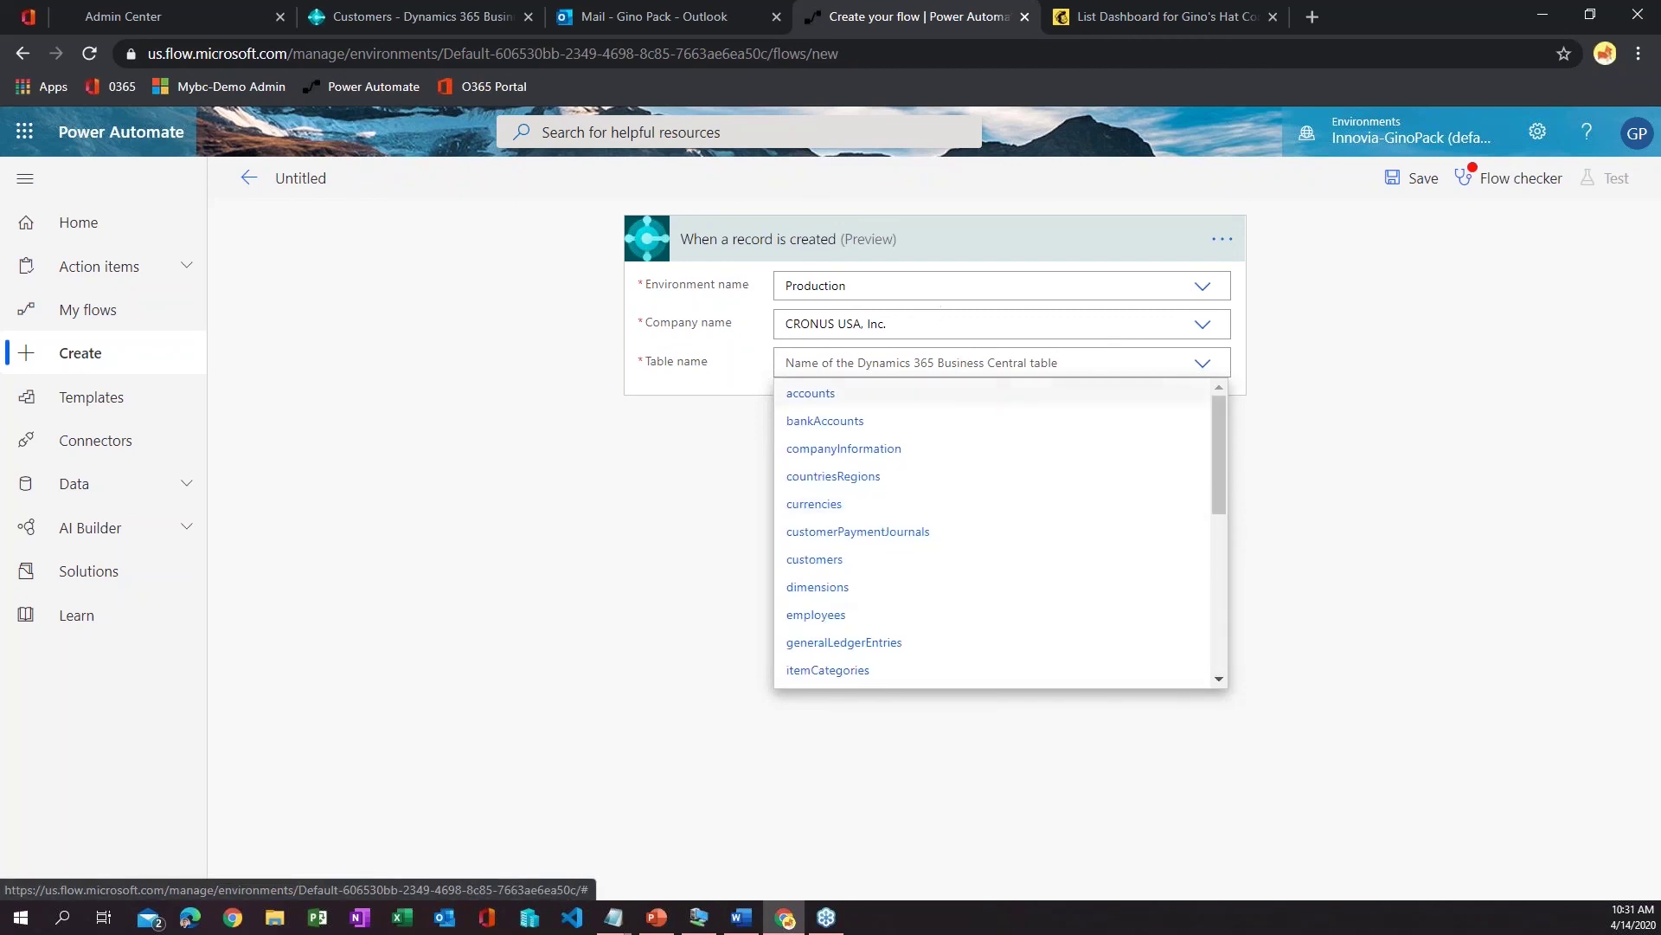
left_click(870, 564)
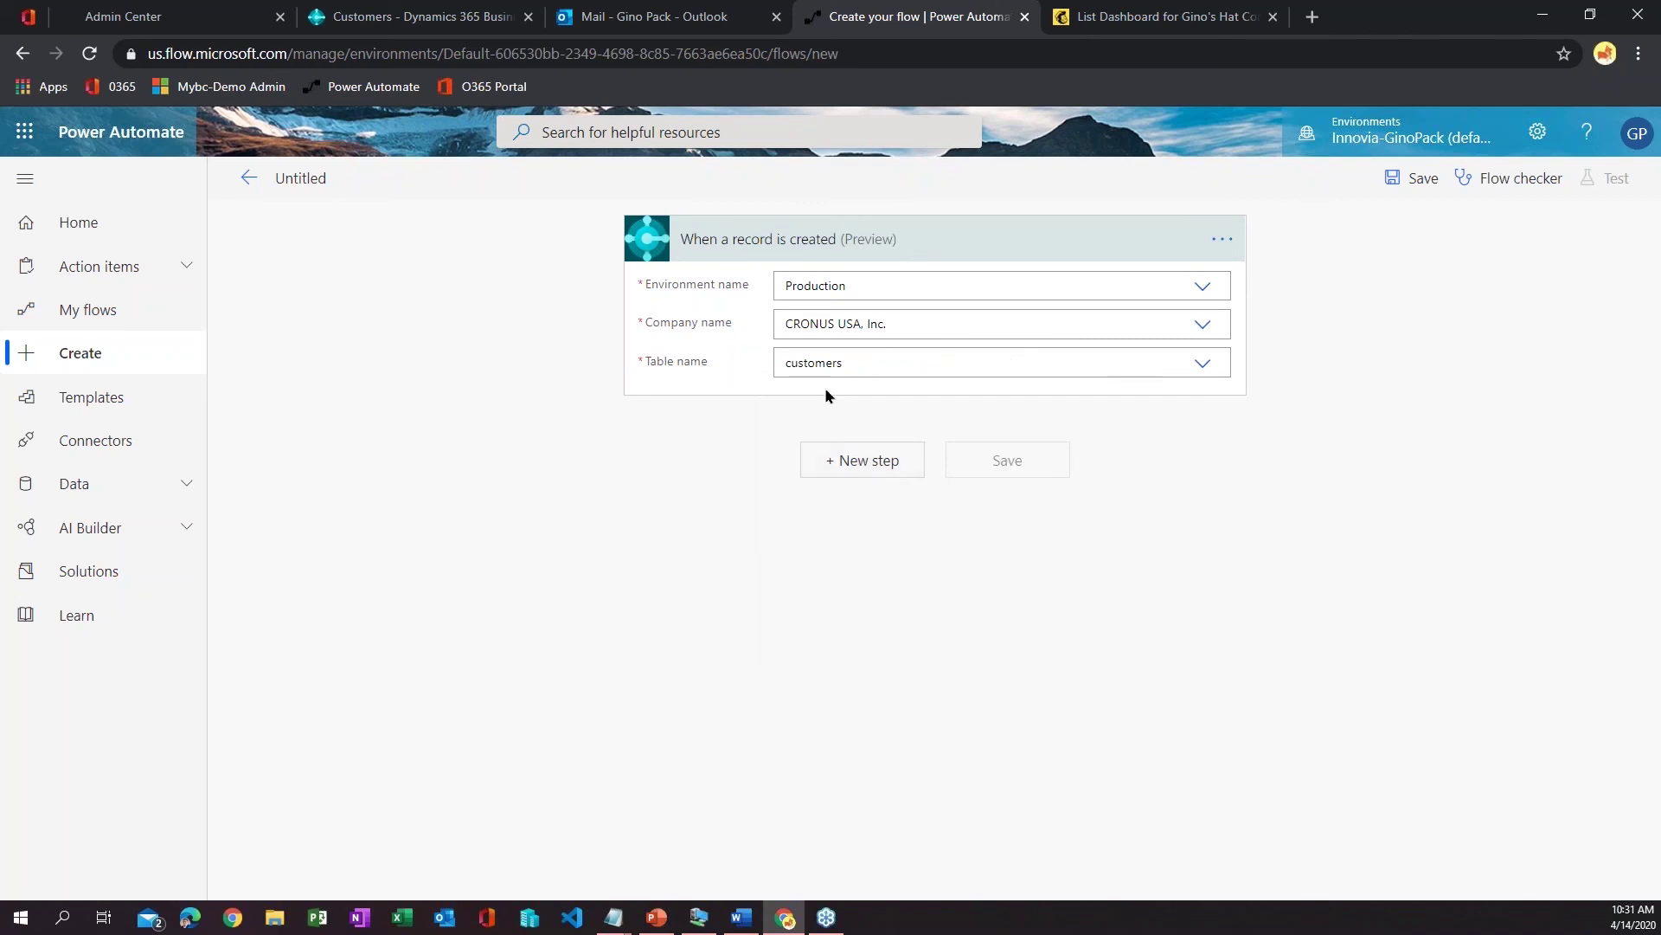
- Add a new step and search 'business central' to list that connector's actions
left_click(863, 471)
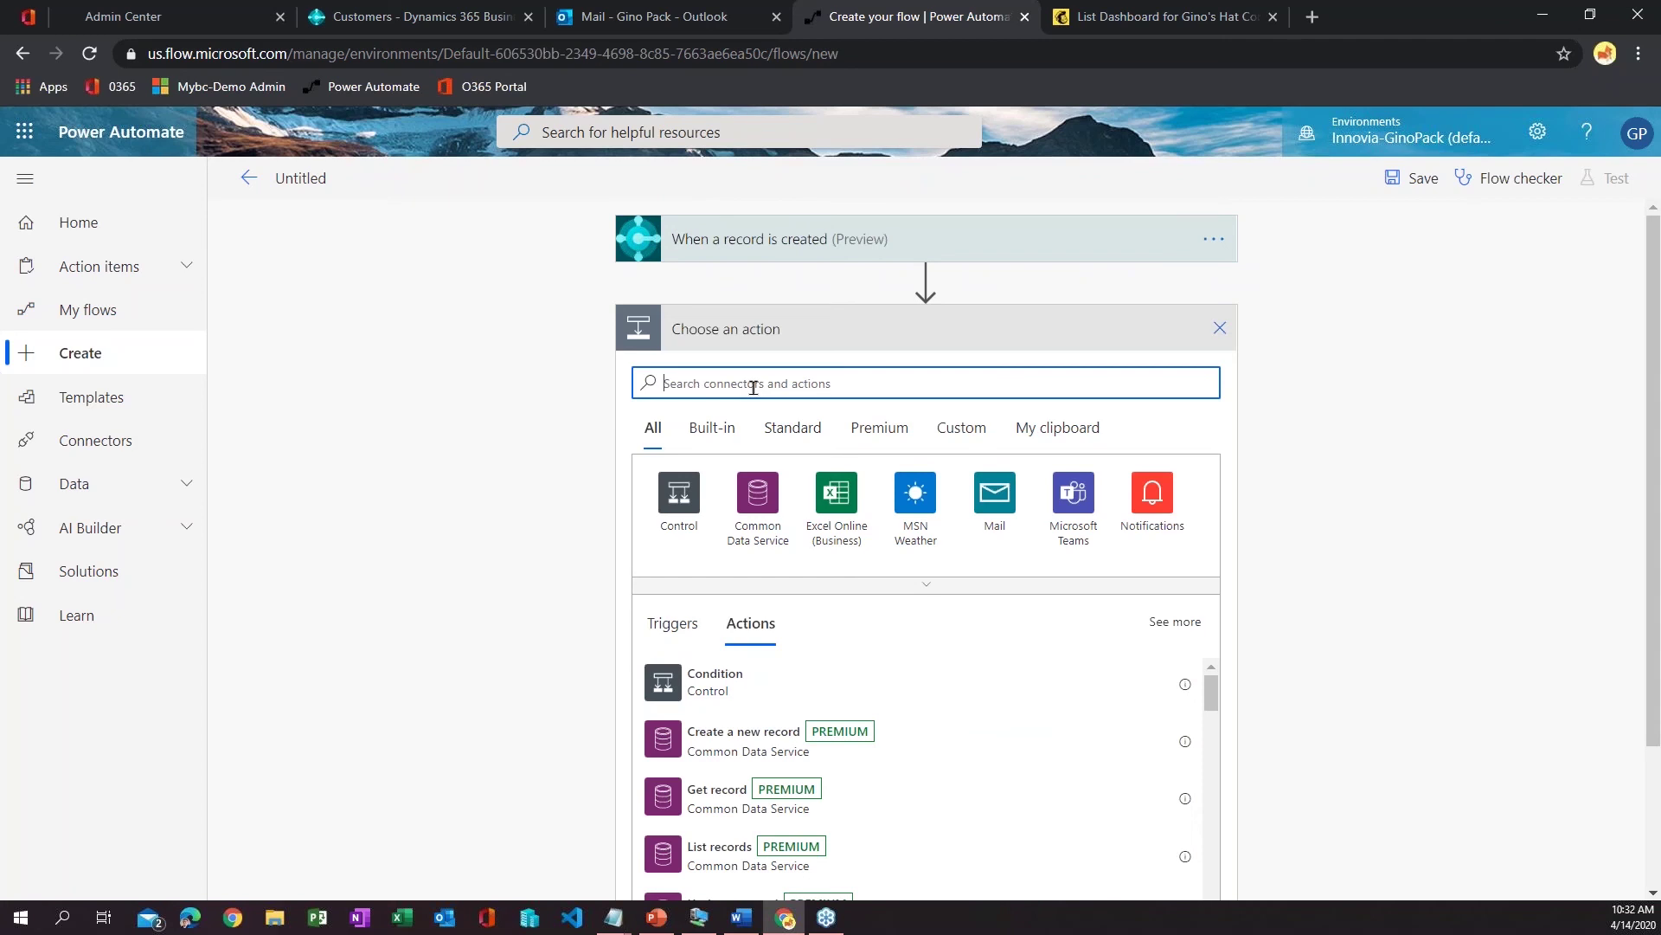
type("get")
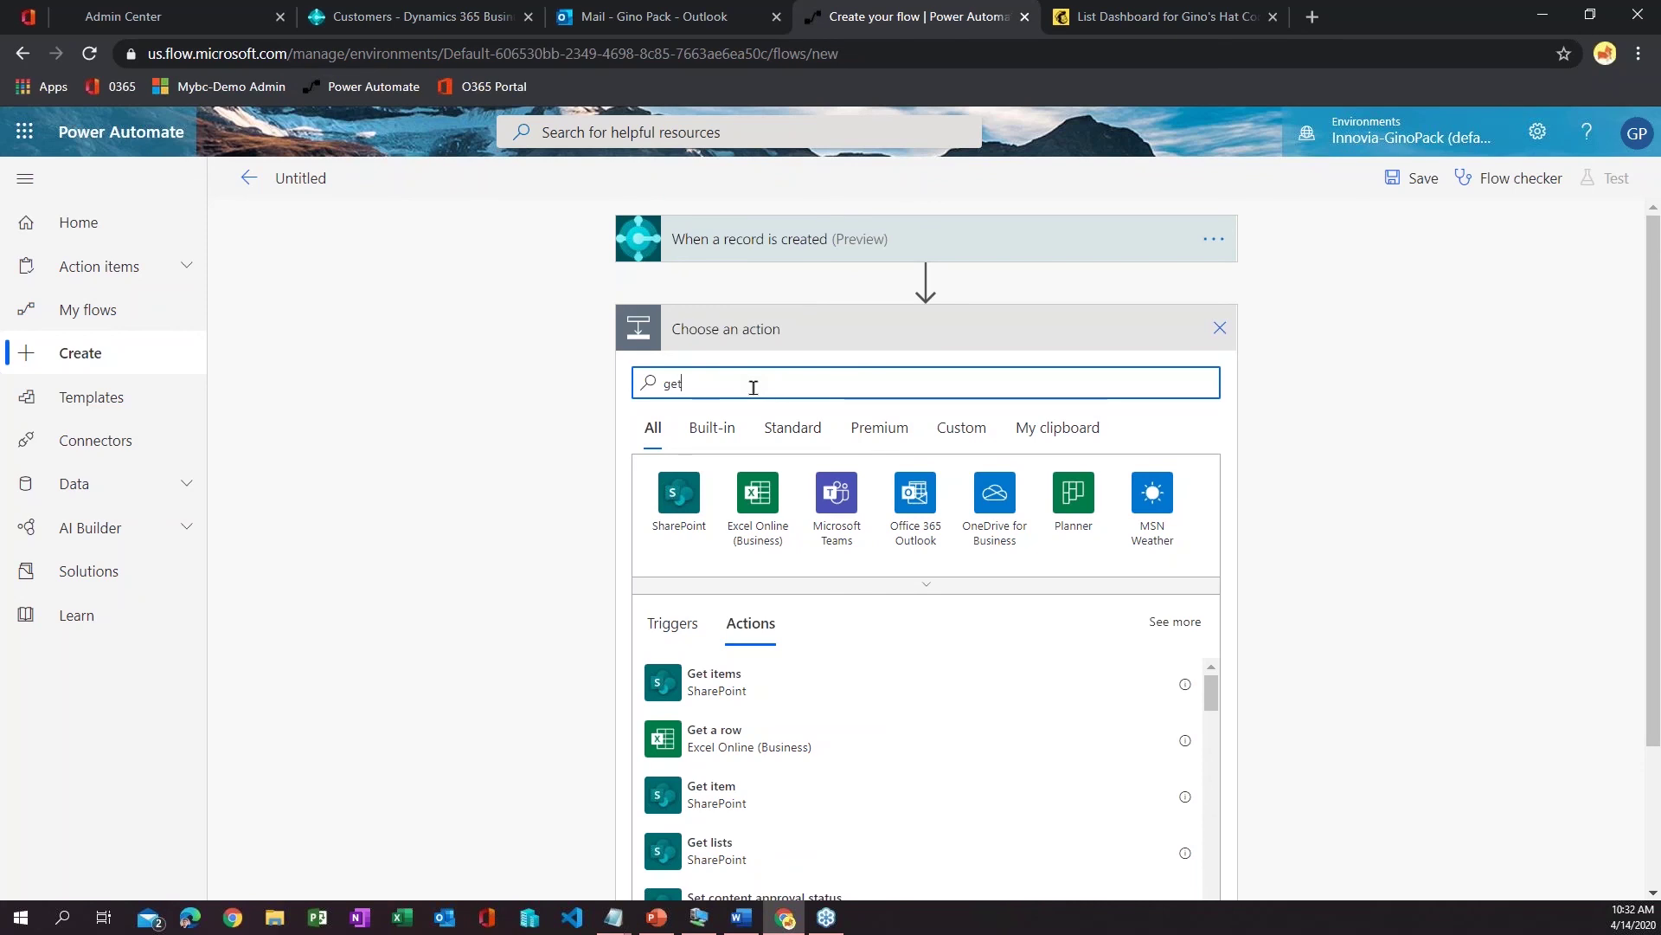
key("BackSpace")
key("BackSpace")
key("BackSpace")
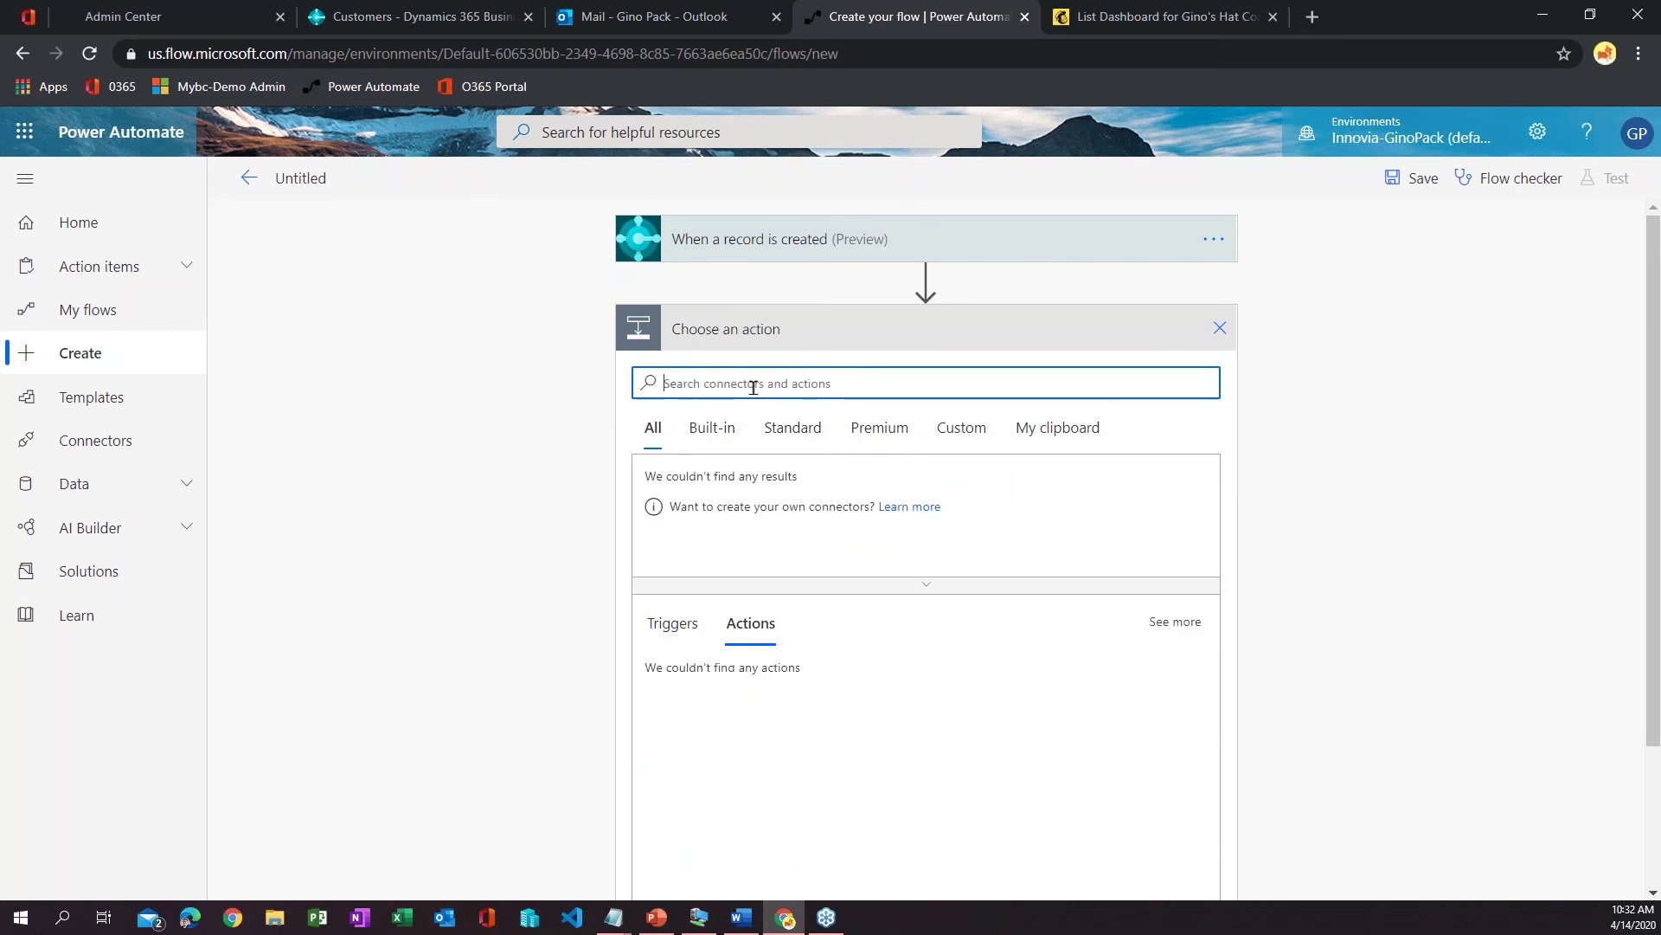
type("business central")
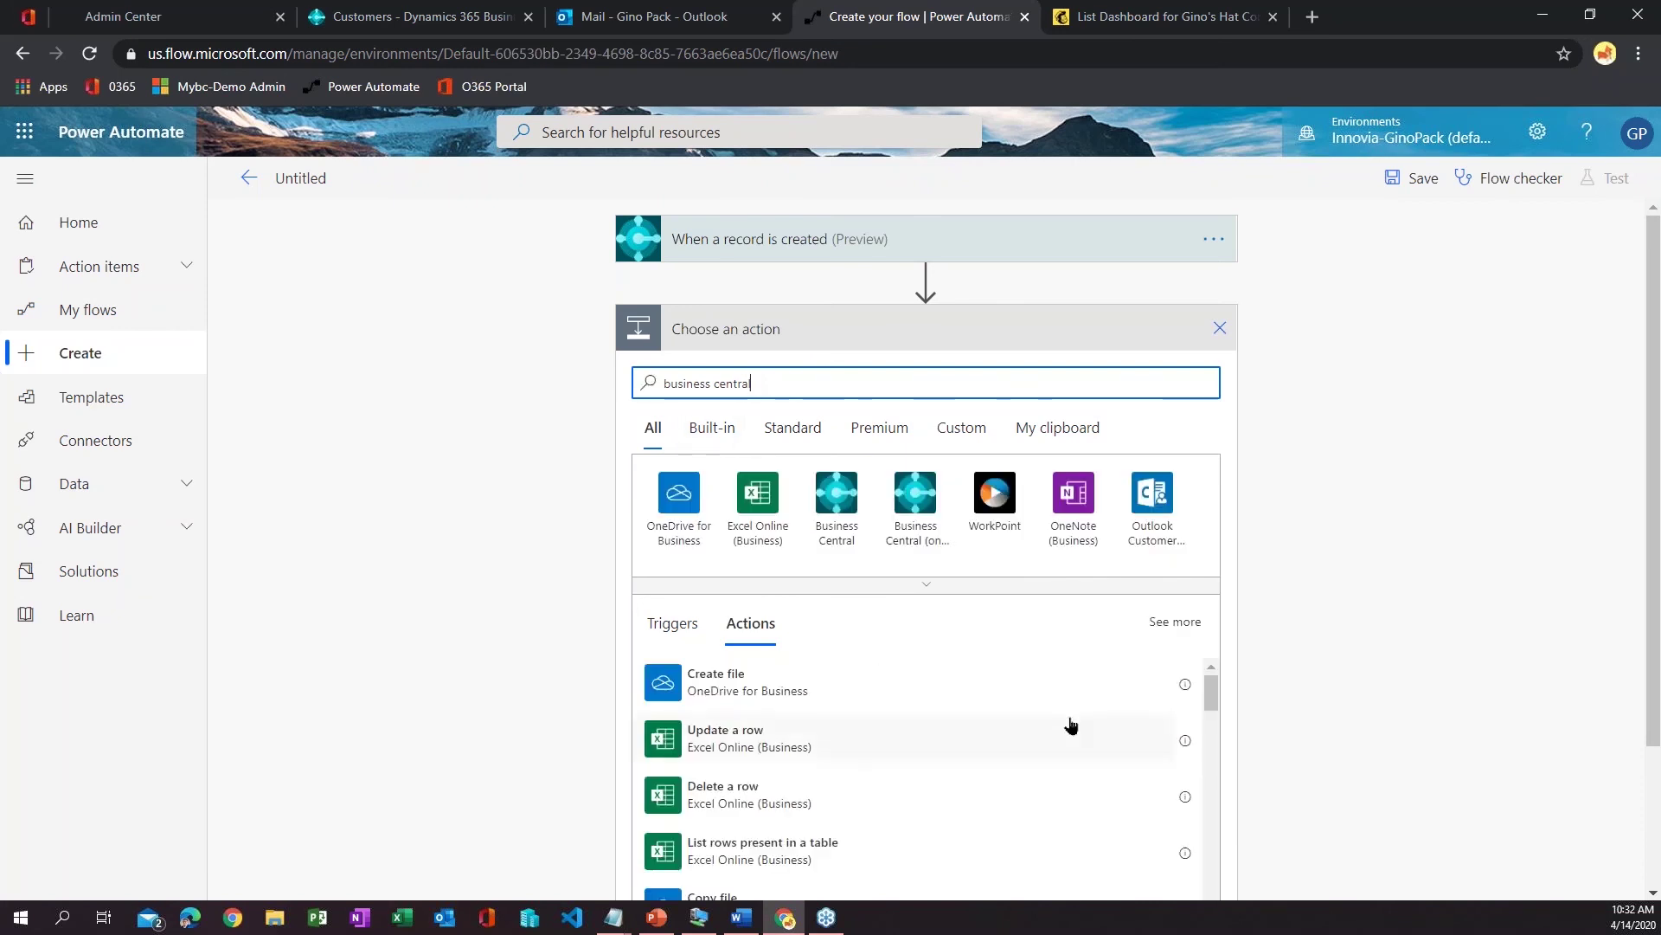
left_click(844, 508)
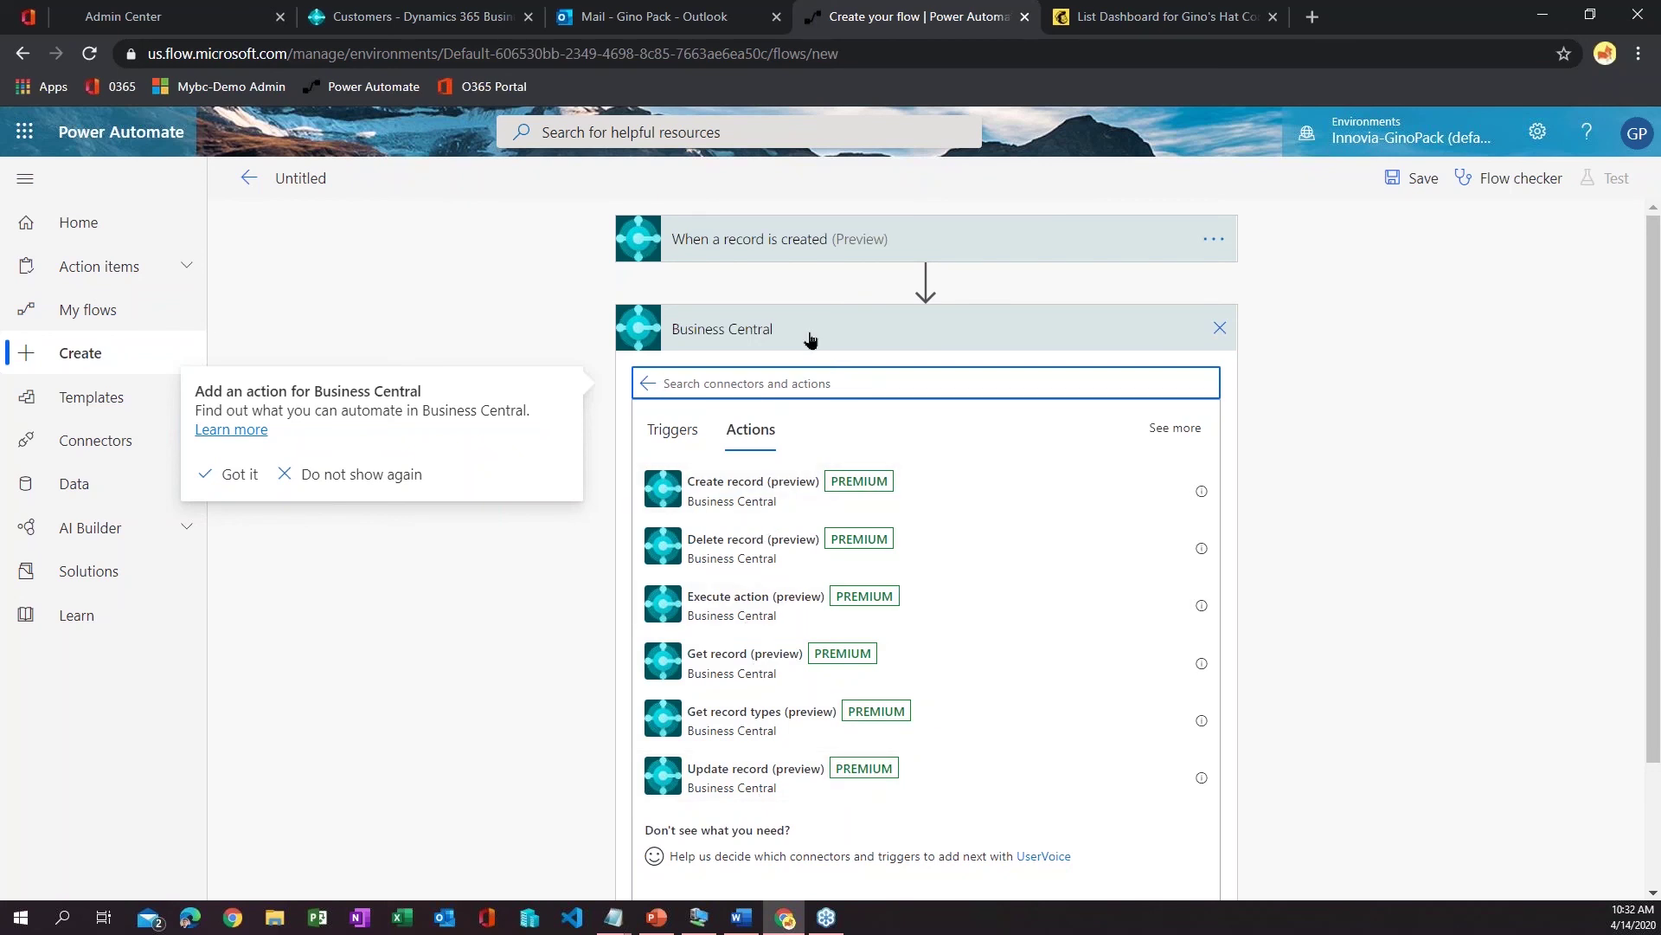
- Add a Get record step for CRONUS USA, Inc. customers, keyed by the trigger's Row id
left_click(747, 678)
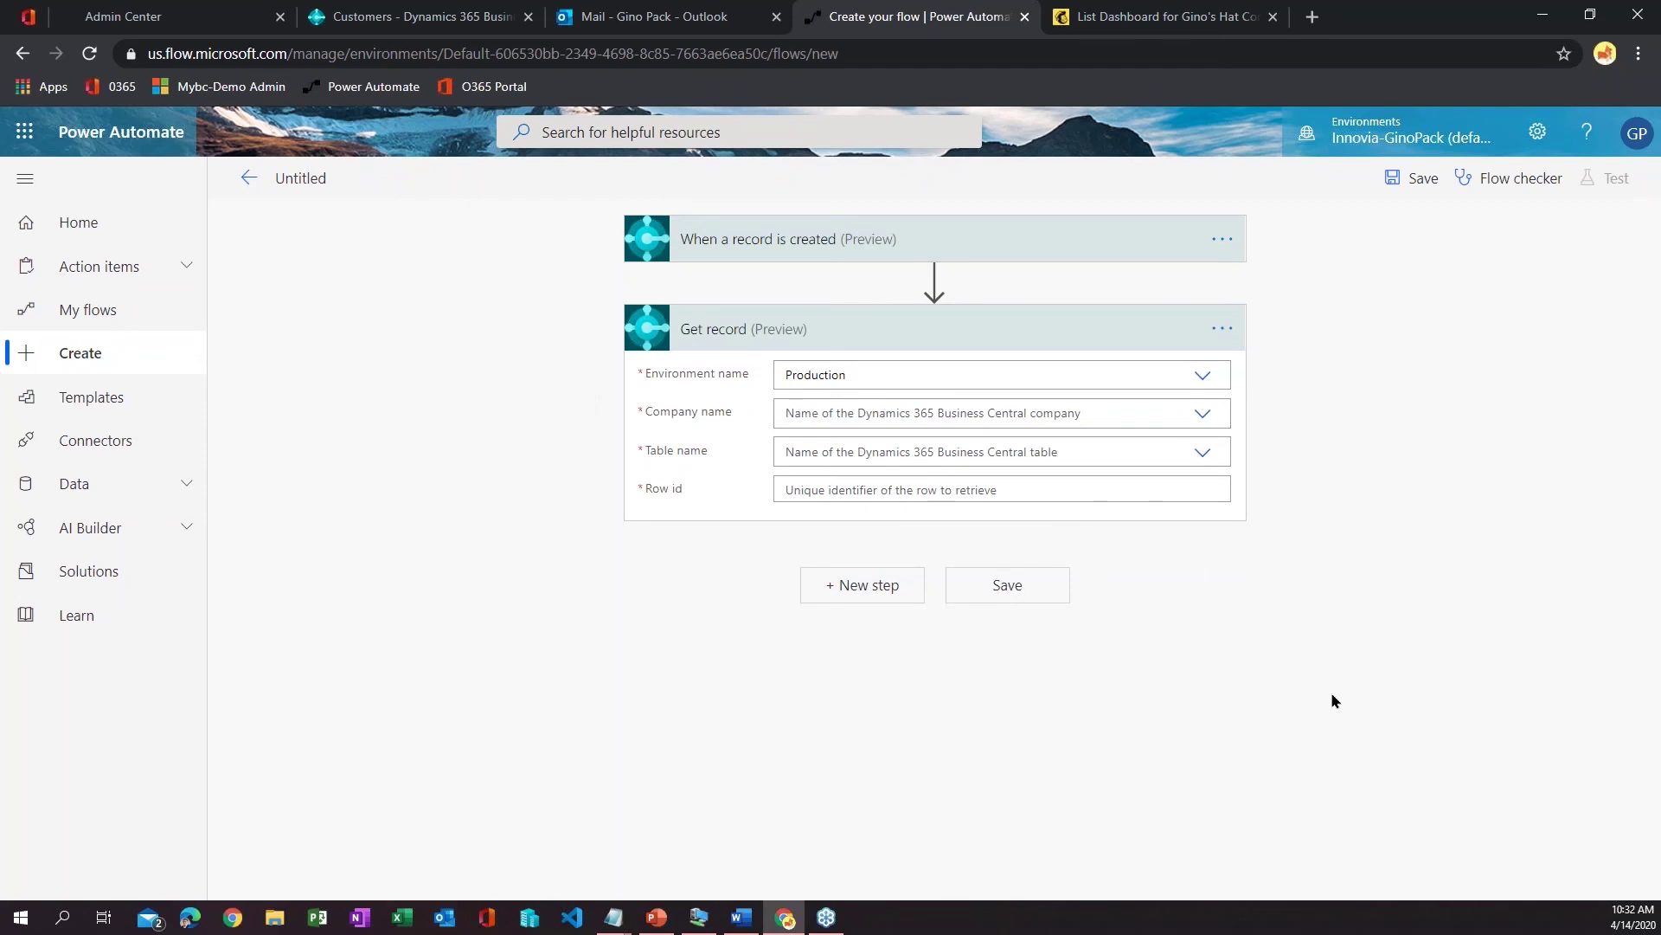
left_click(1203, 414)
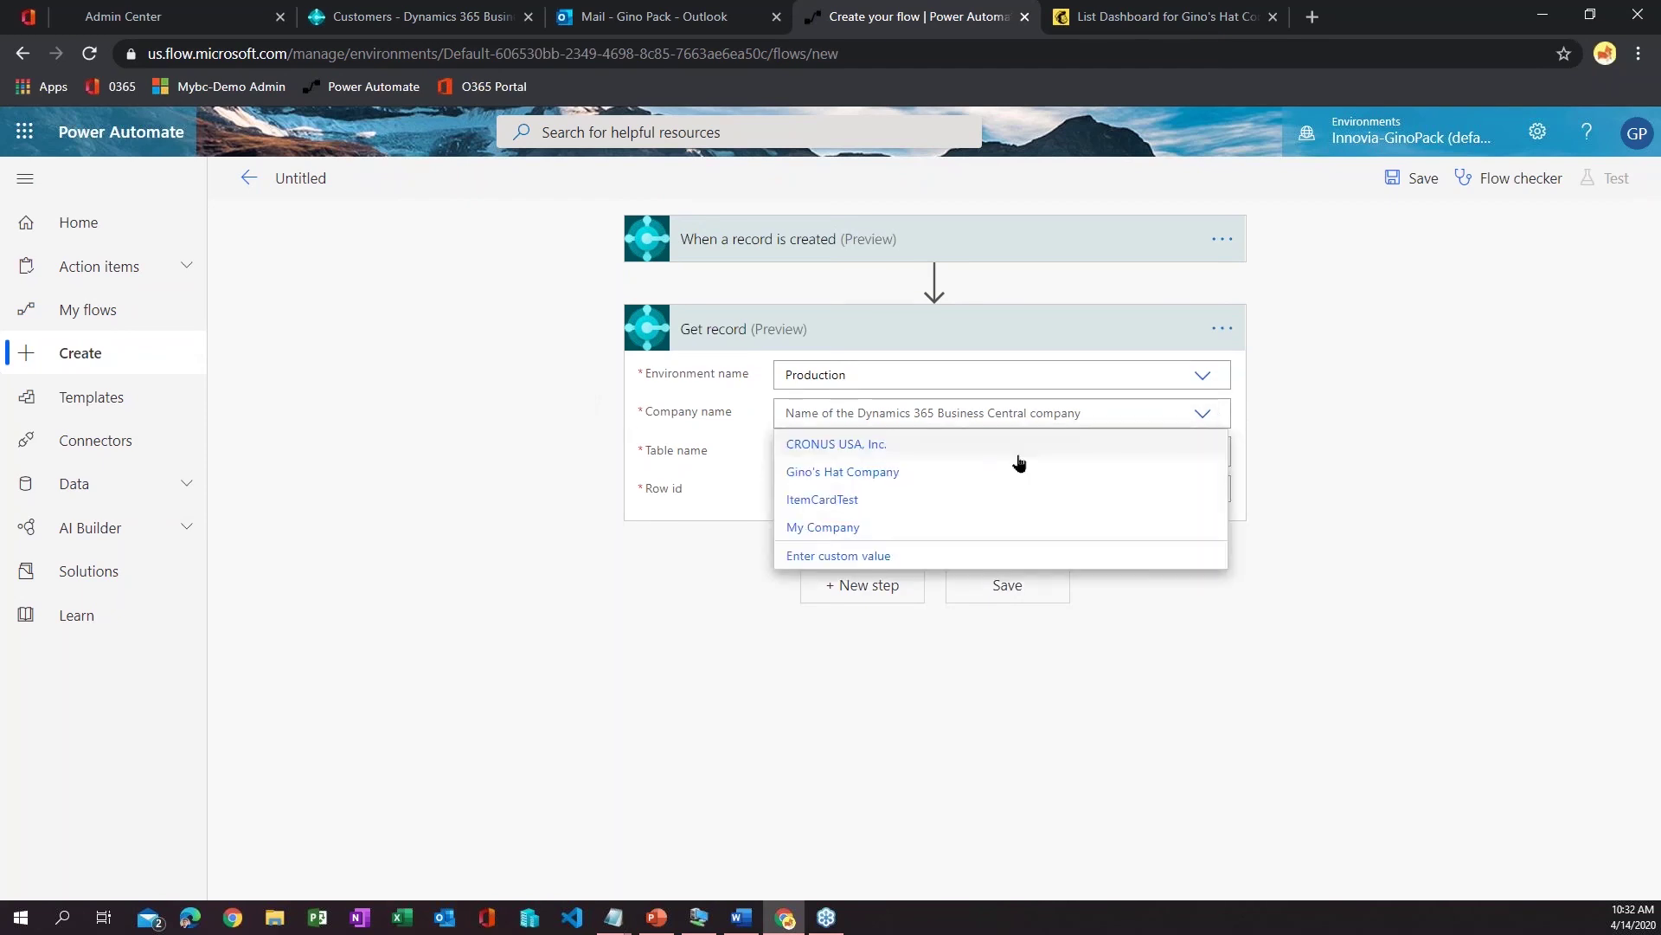
left_click(855, 444)
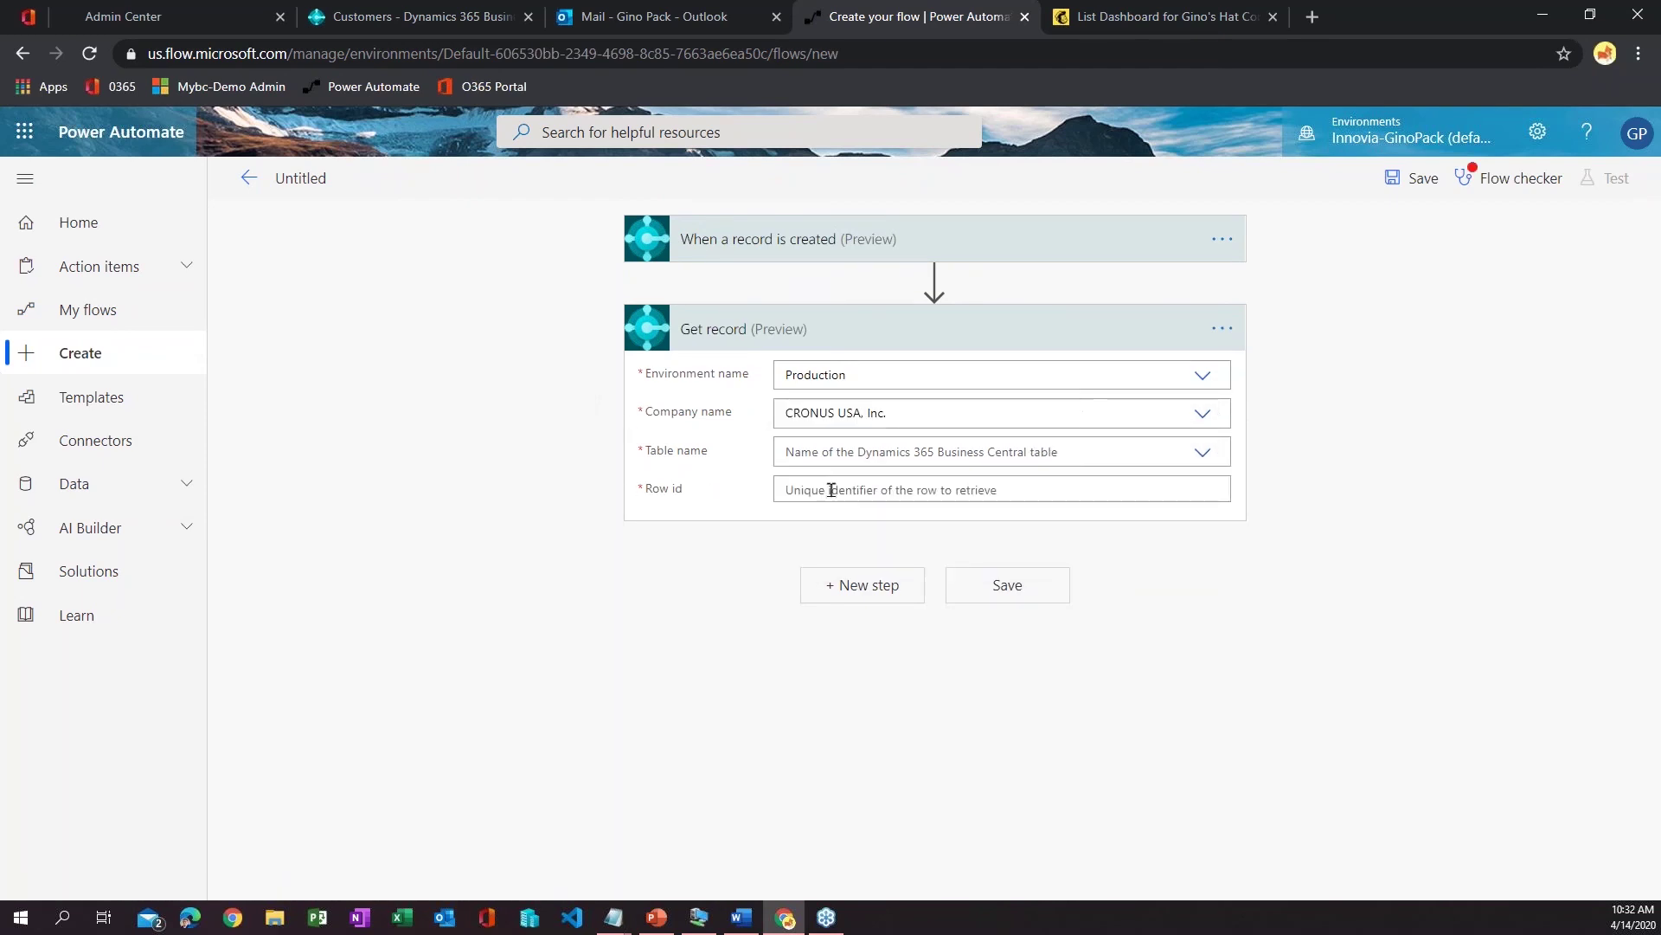
left_click(1179, 447)
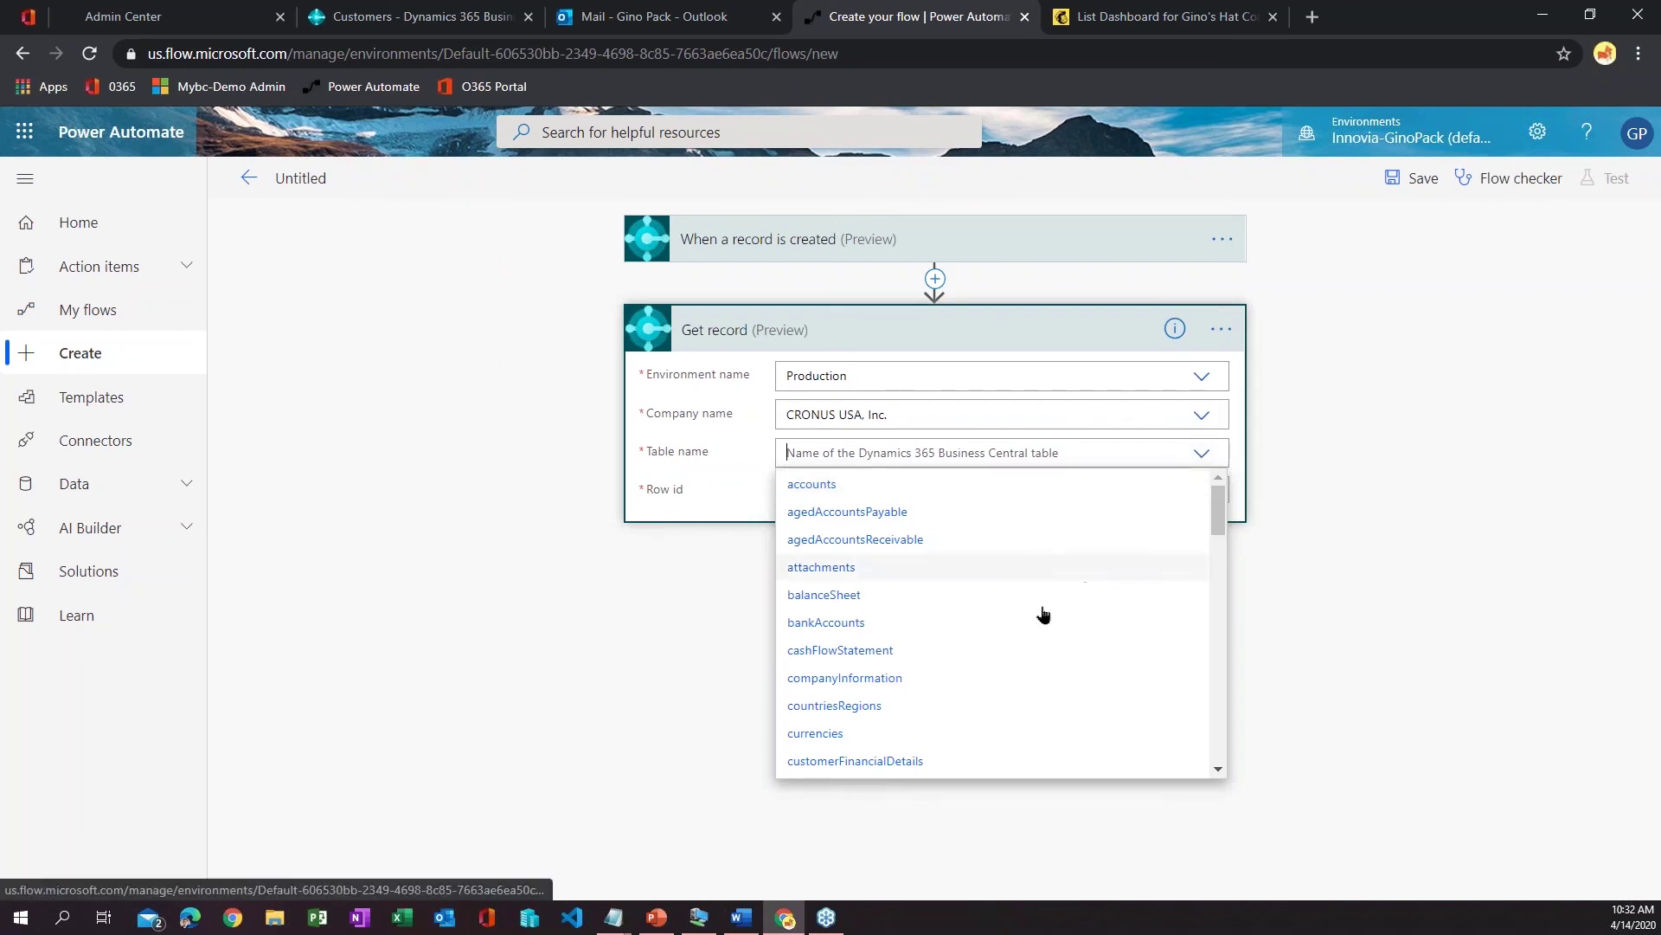
scroll(926, 625, "down", 1)
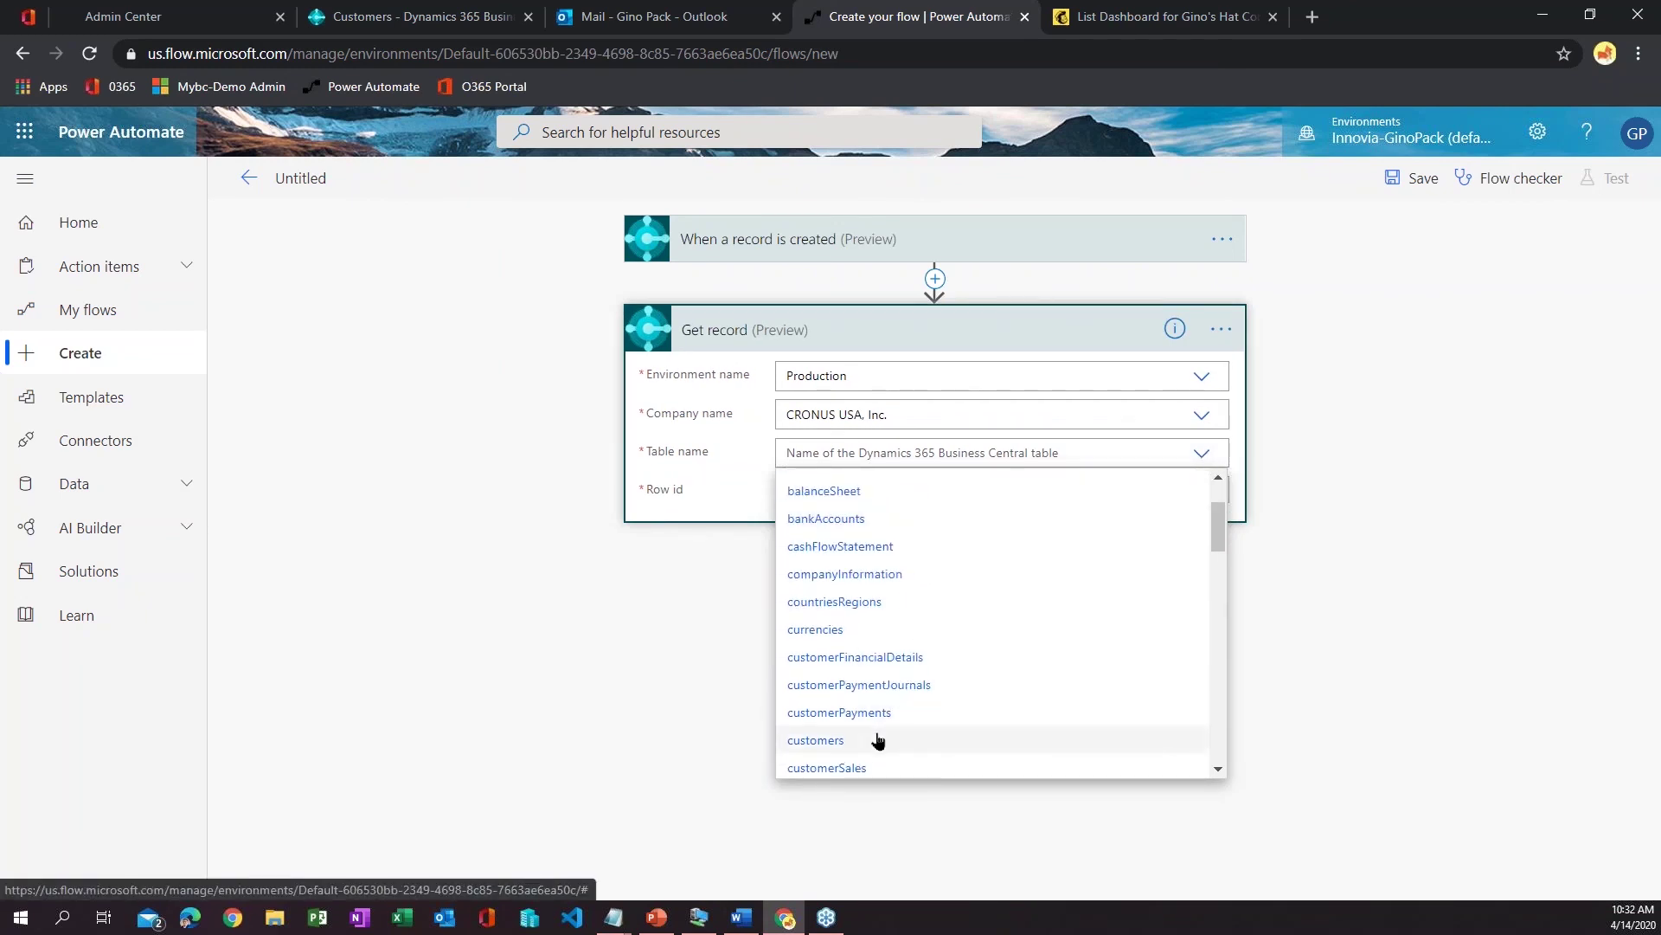
left_click(879, 742)
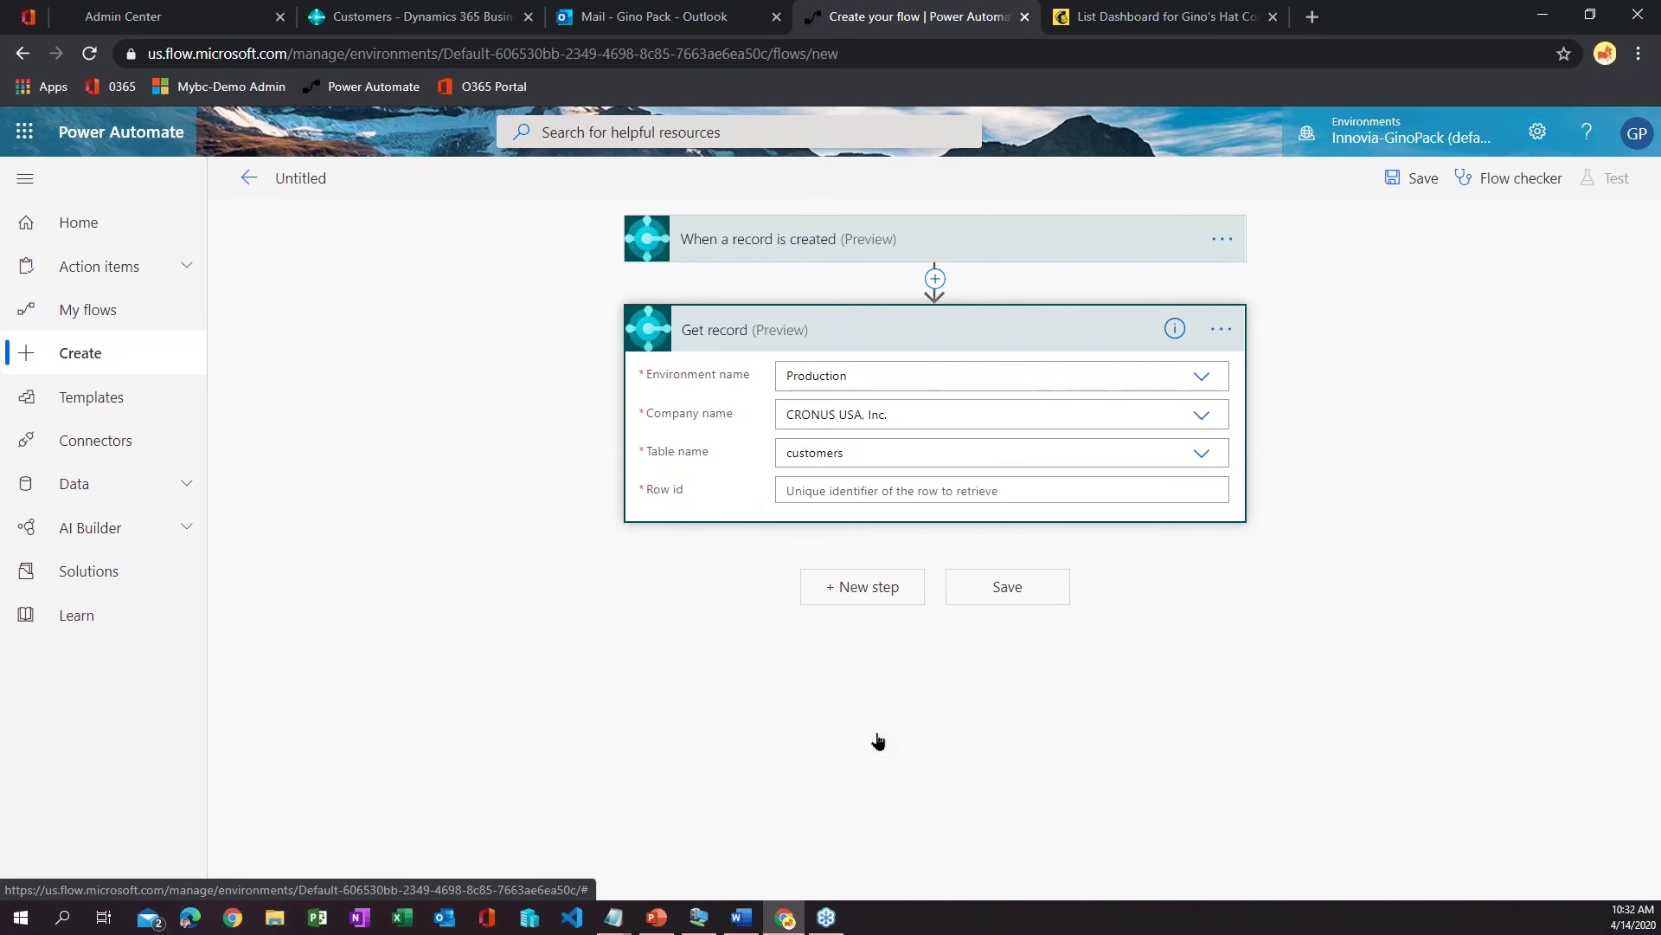
left_click(961, 490)
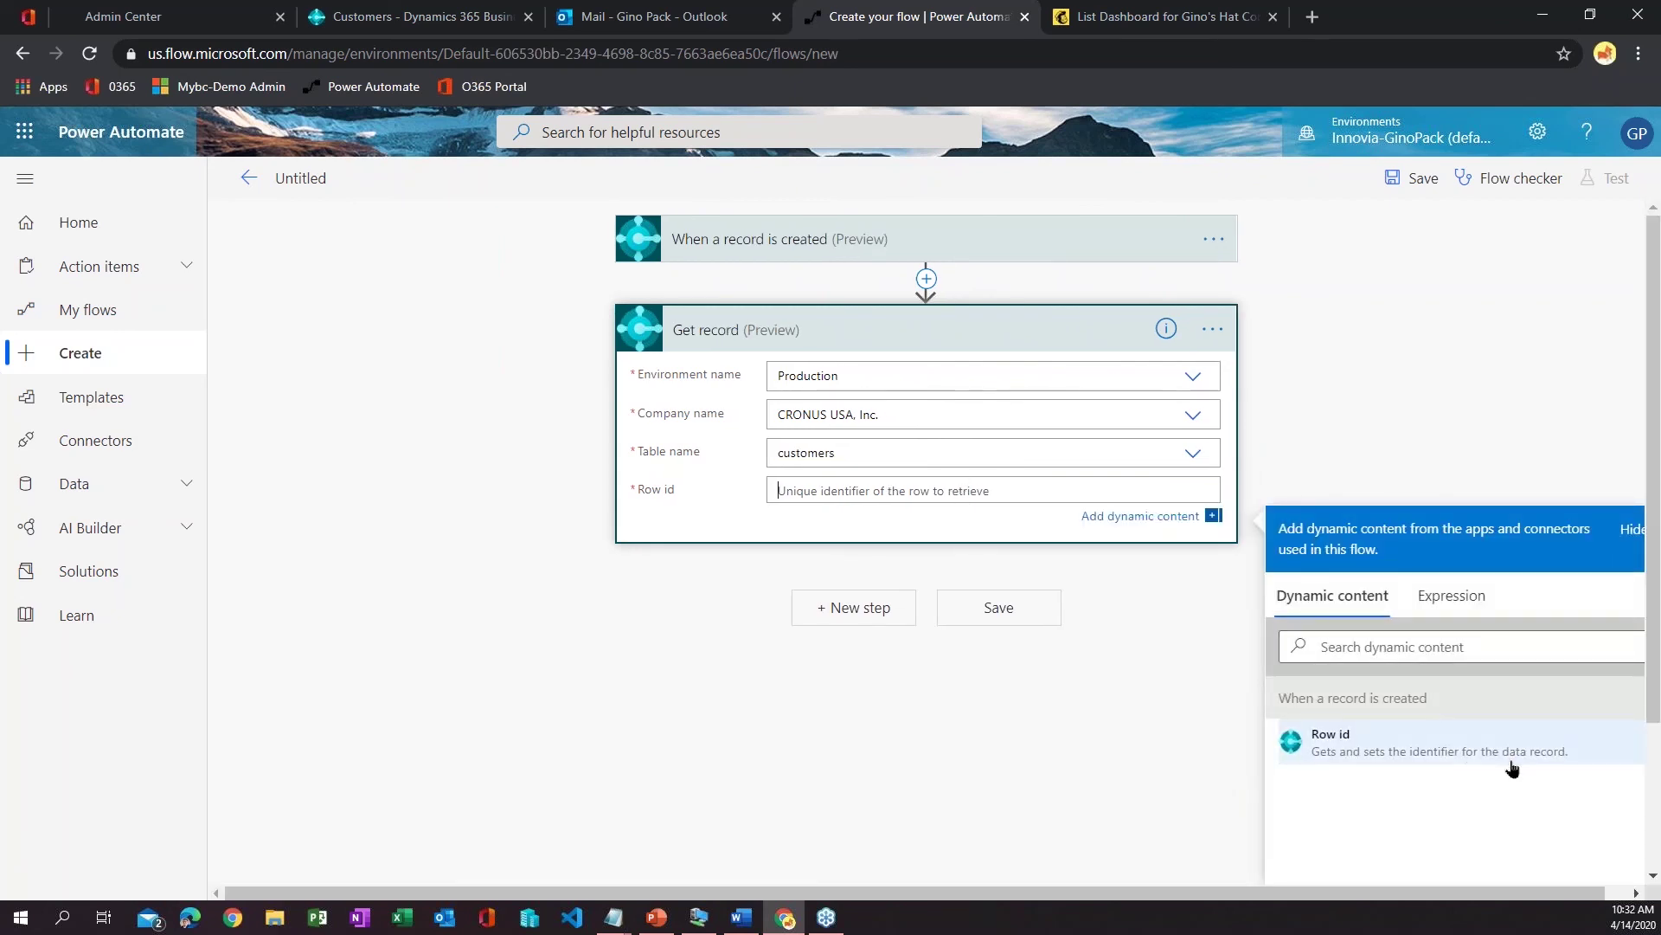
left_click(1361, 738)
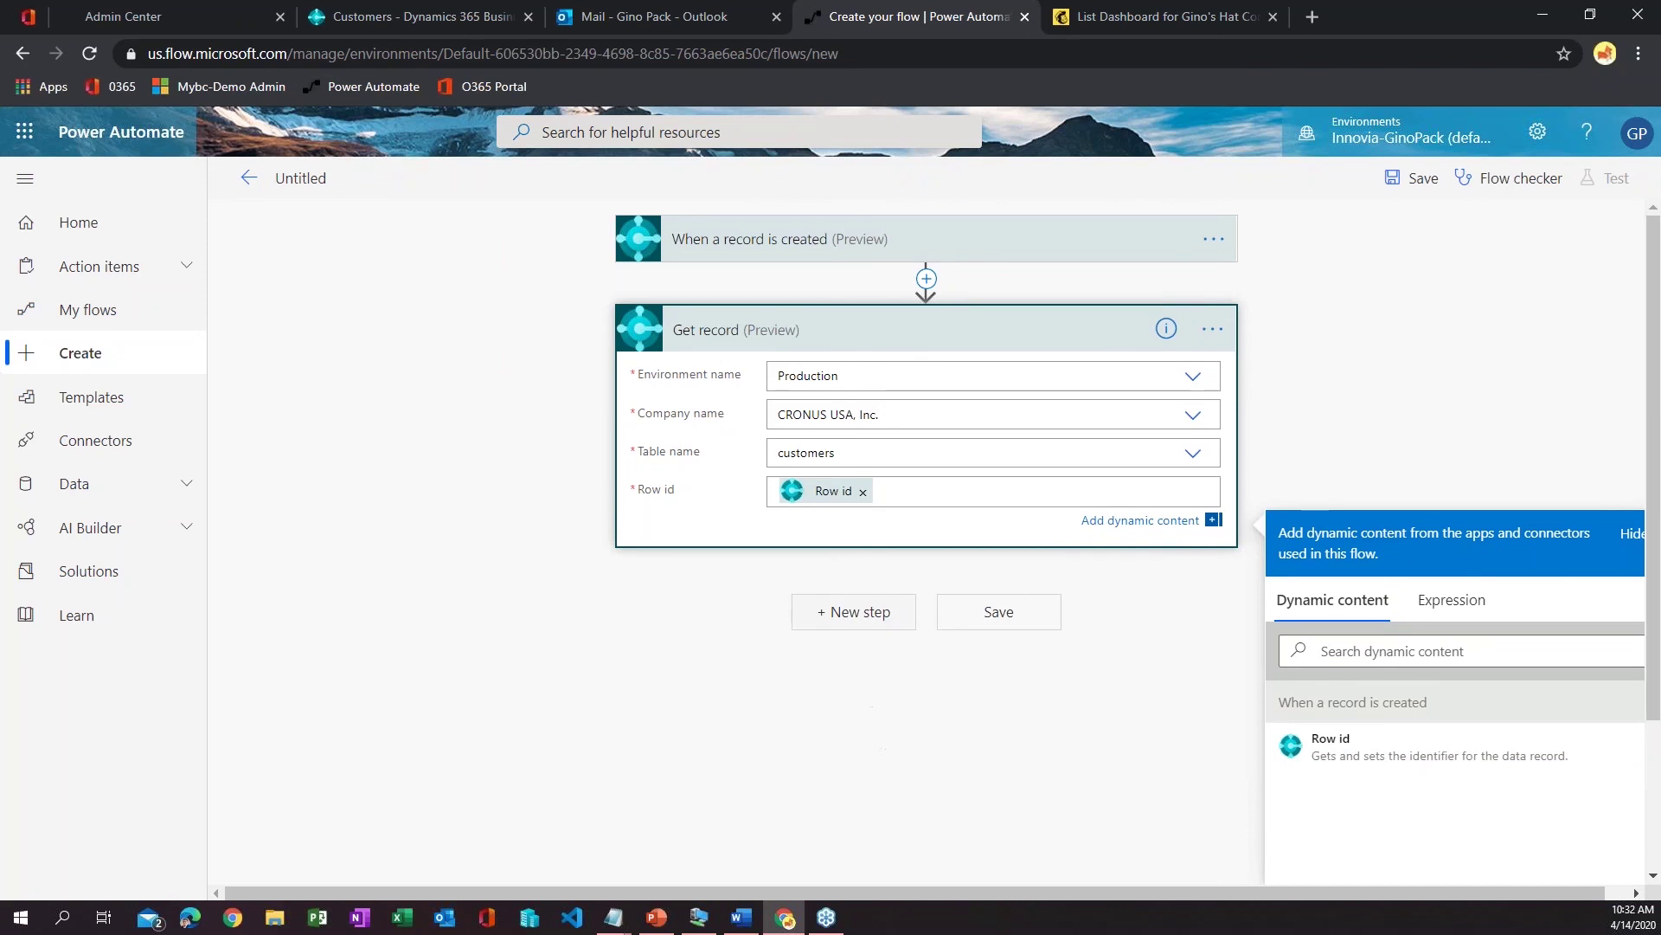
left_click(1080, 556)
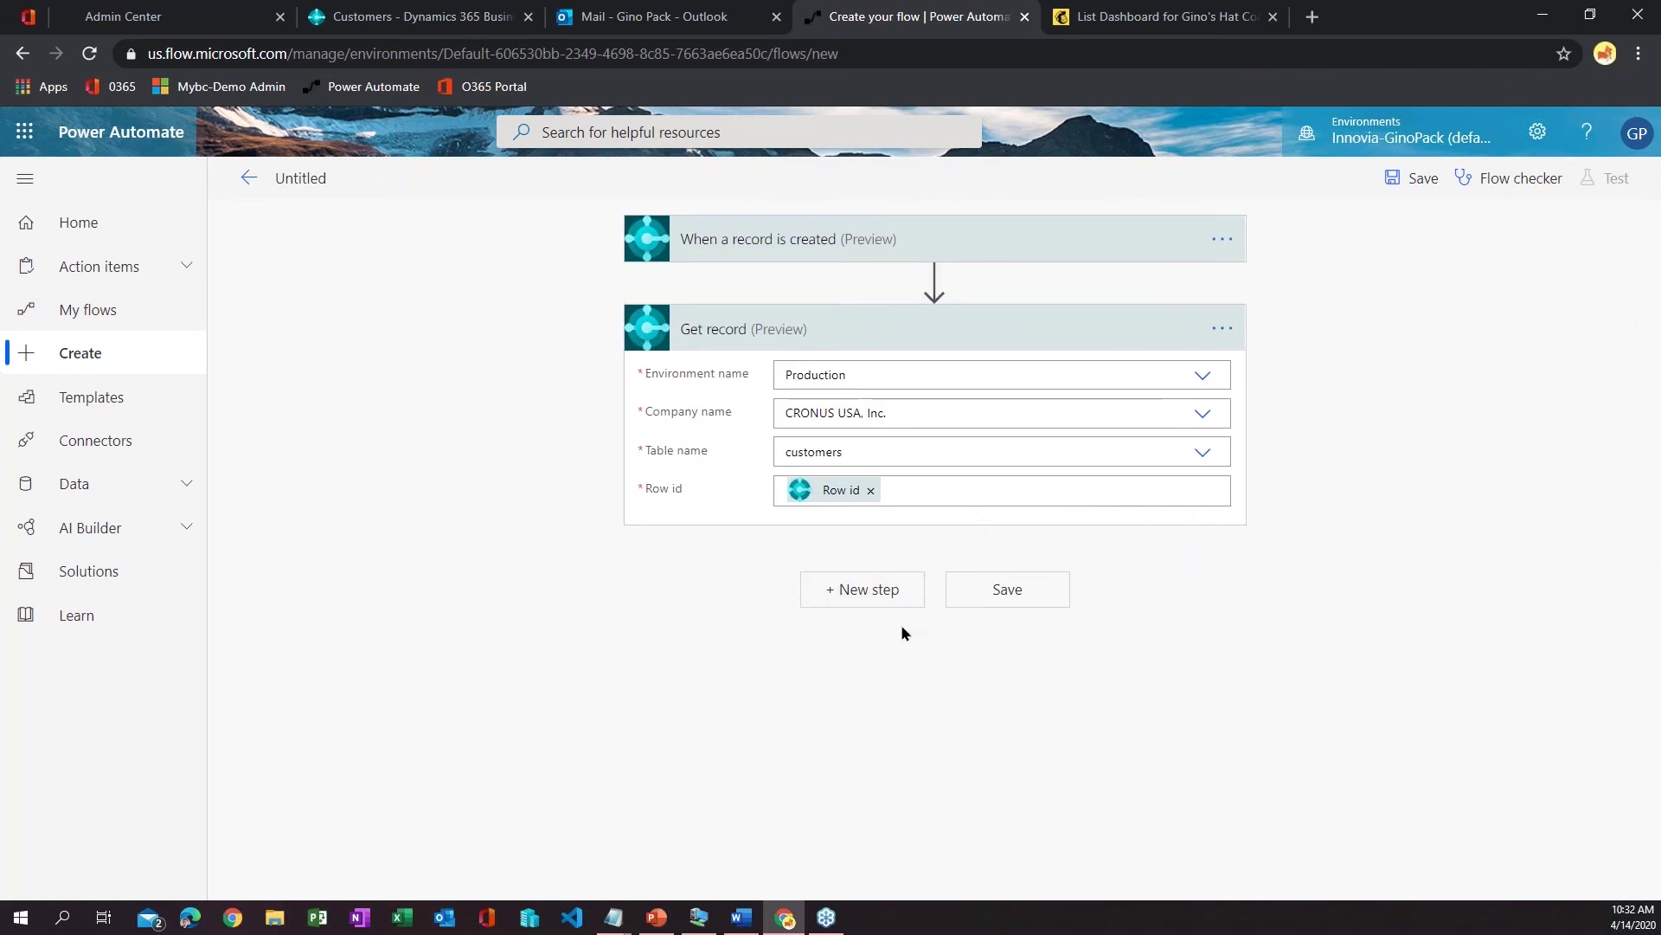
- Add a MailChimp 'Add member to list' action after the Get record step
left_click(878, 596)
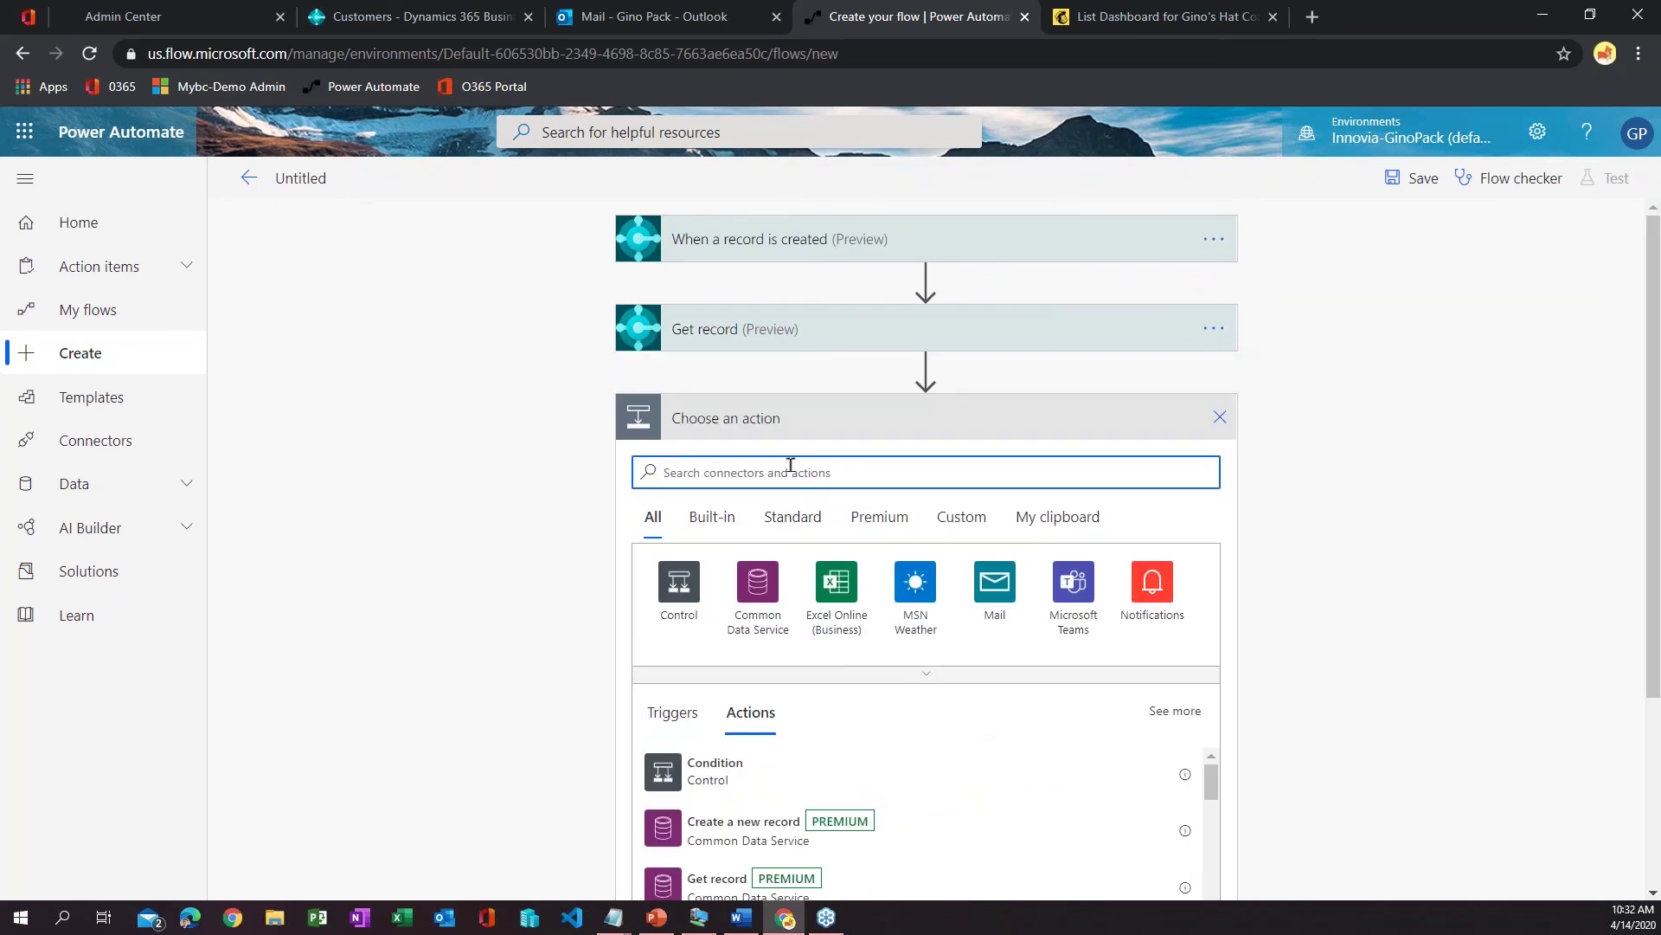
type("mail")
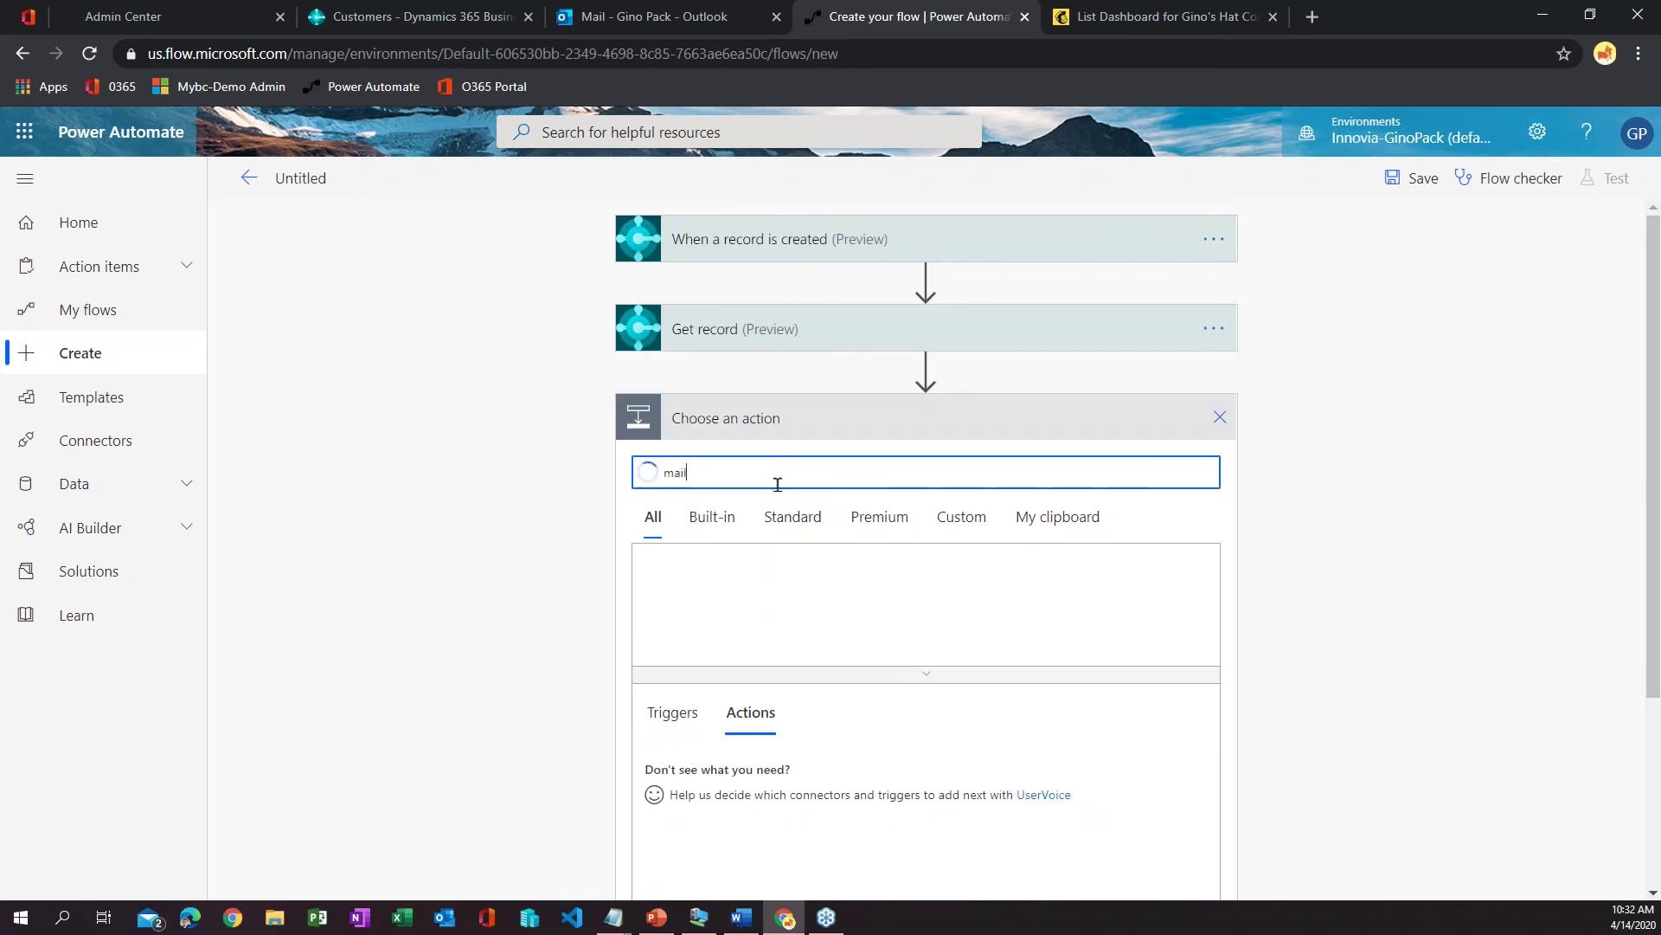
type("chimp")
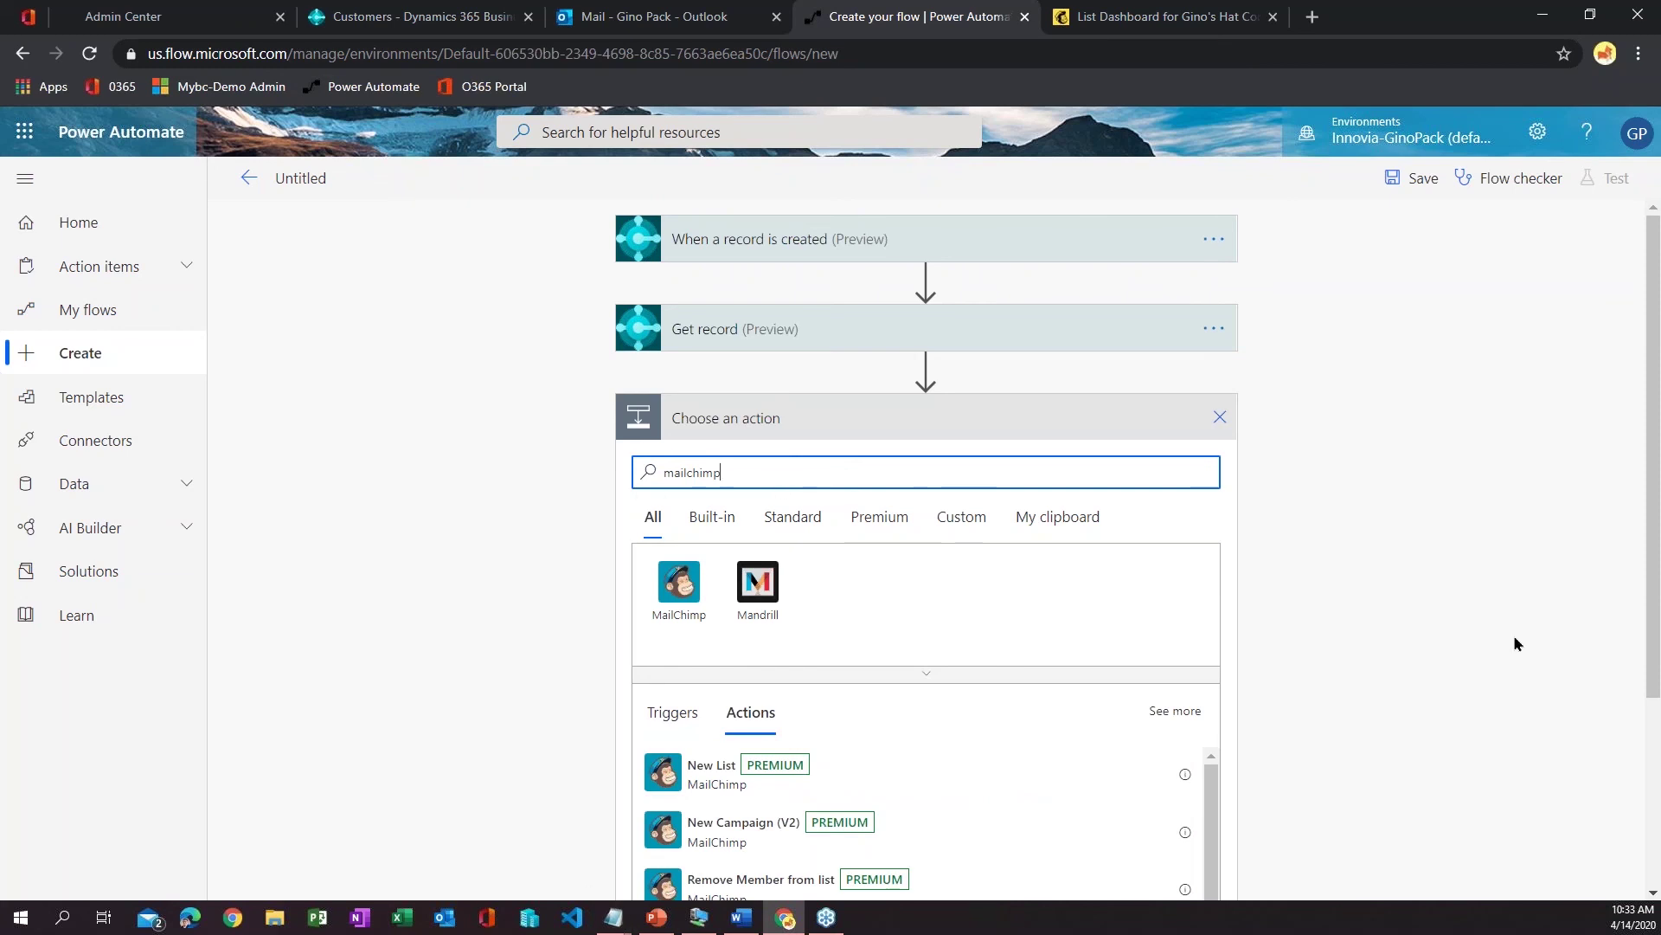
scroll(1505, 651, "down", 3)
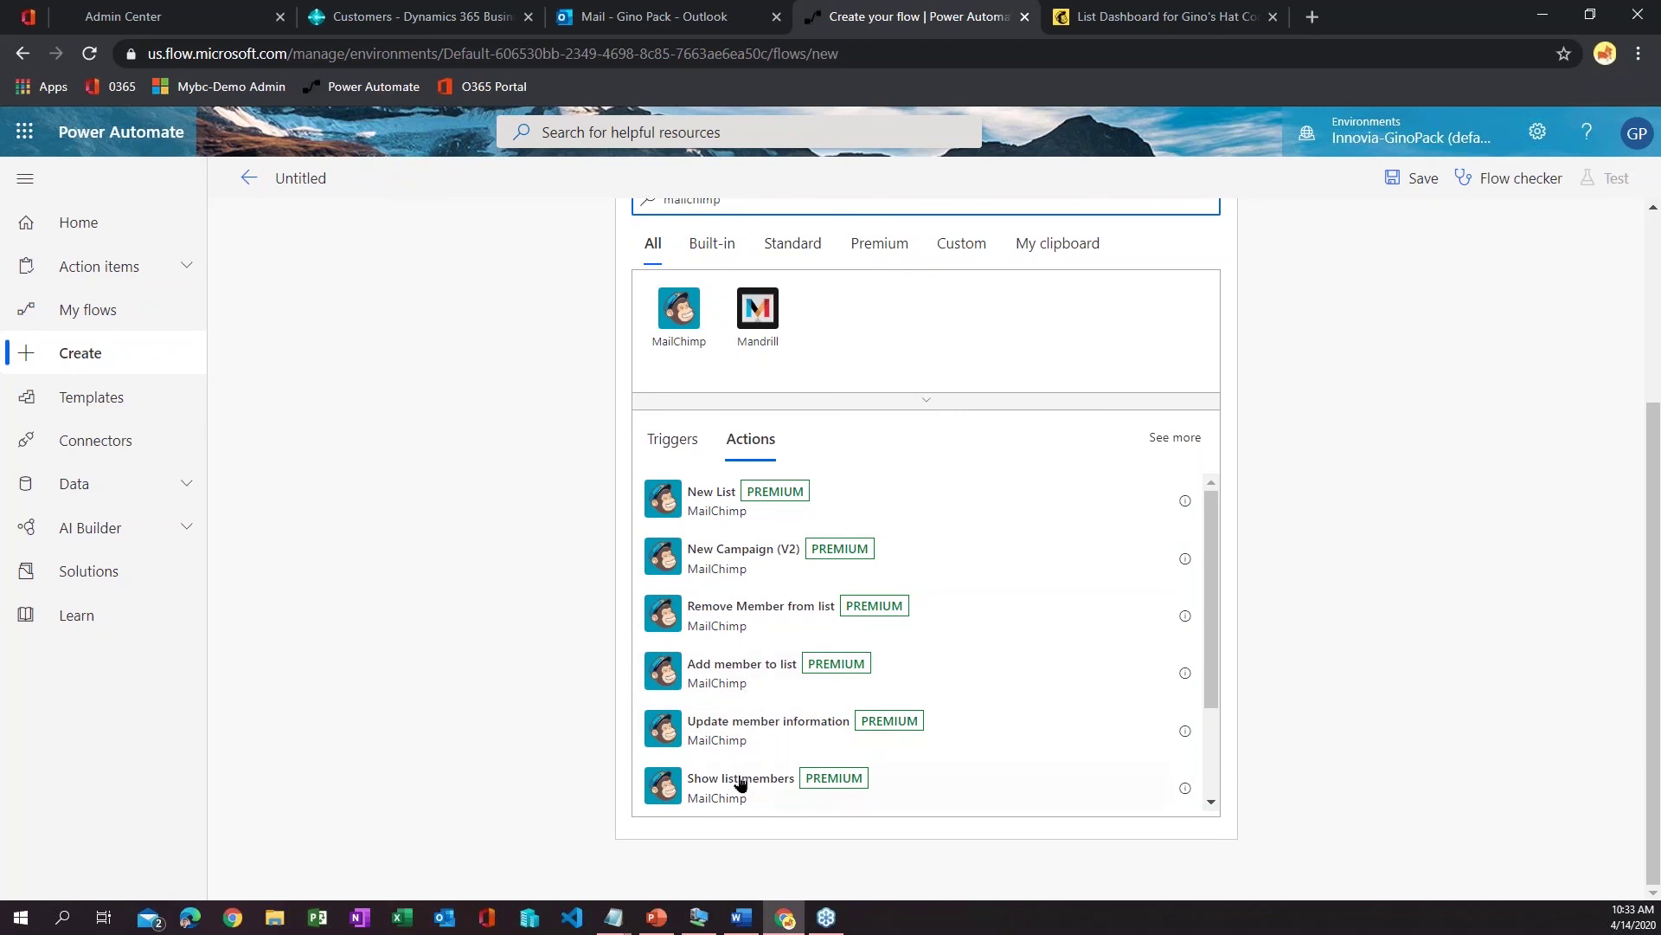
left_click(705, 678)
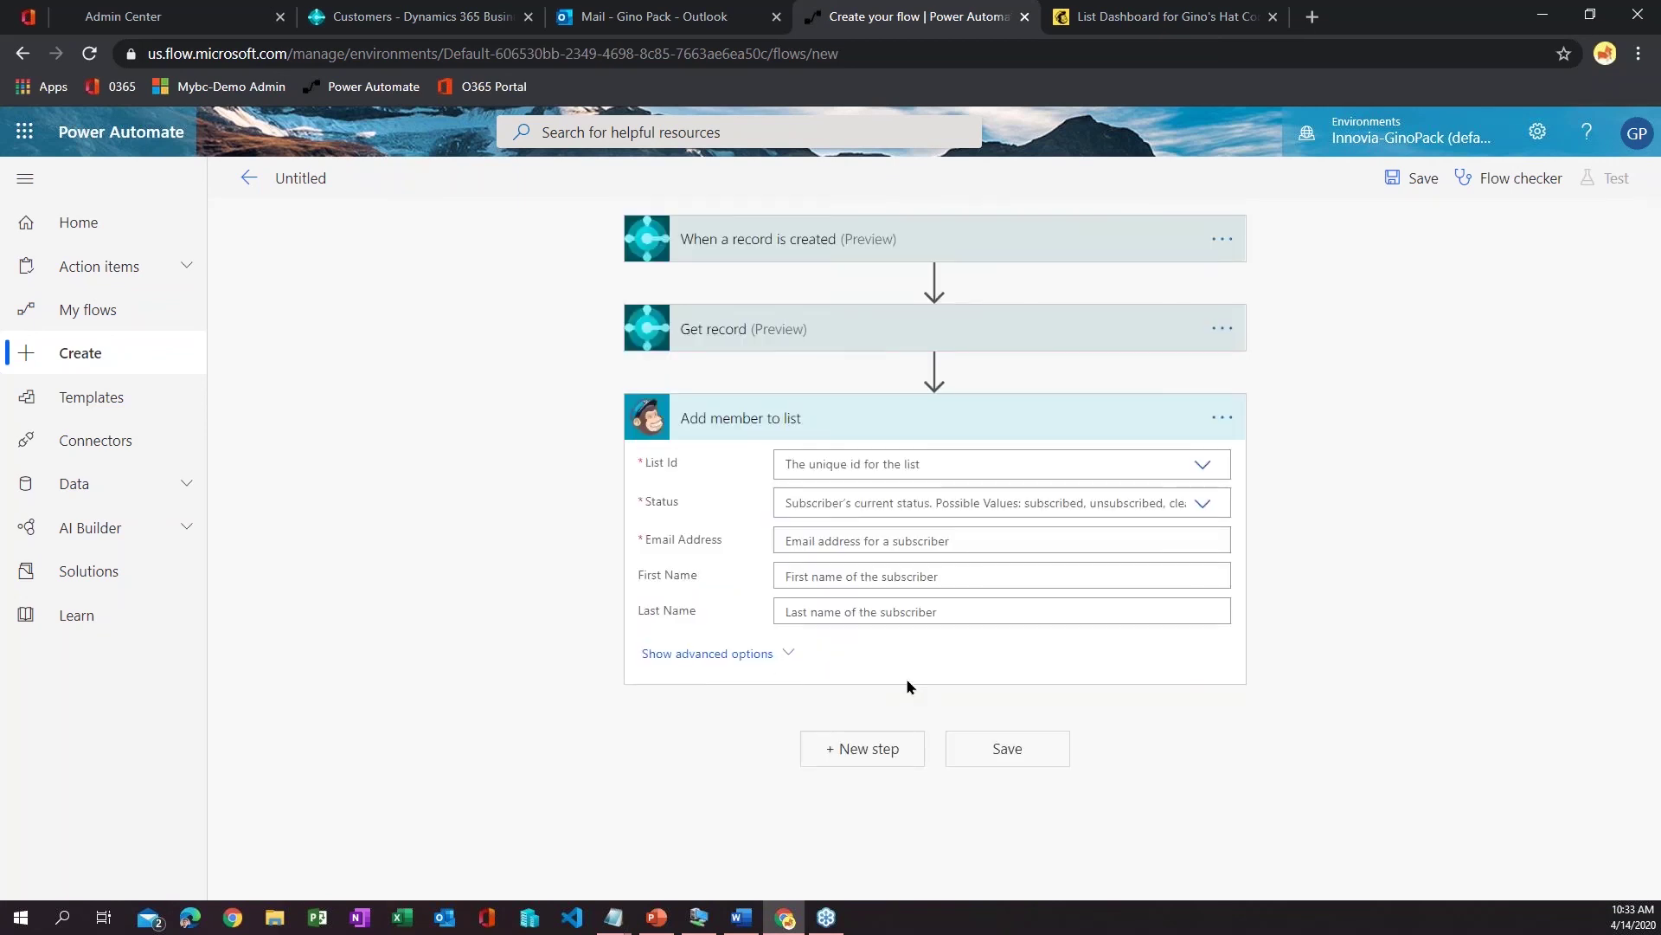
- Point the MailChimp step at the Gino's Hat Company list with status subscribed
left_click(1202, 465)
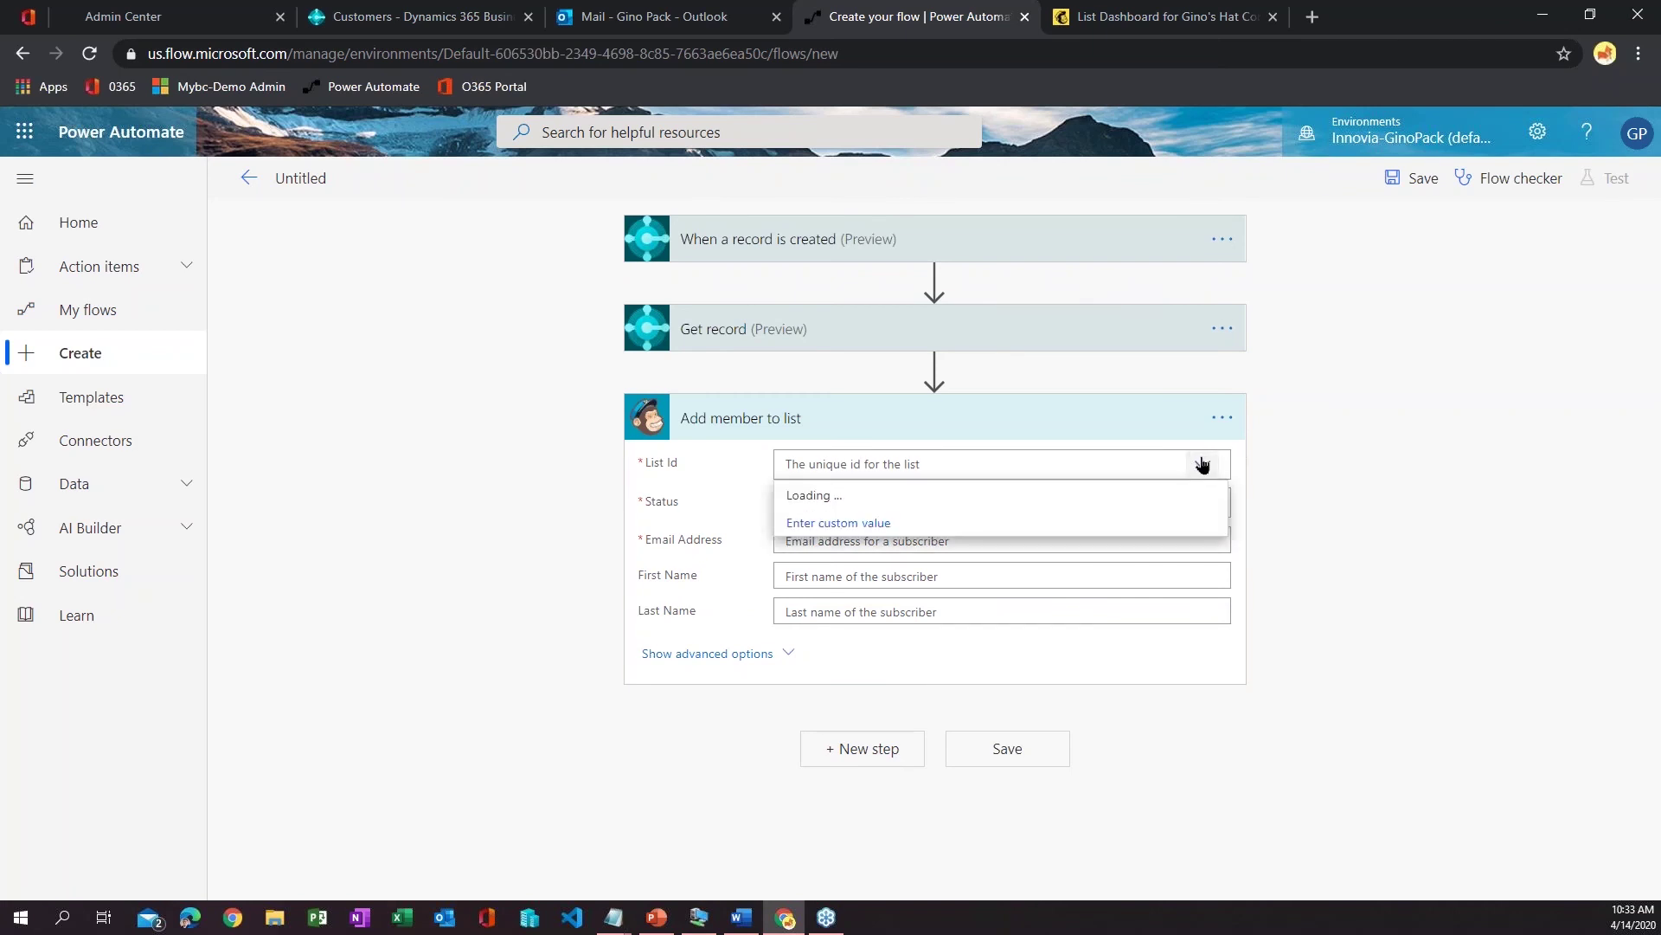
left_click(1269, 446)
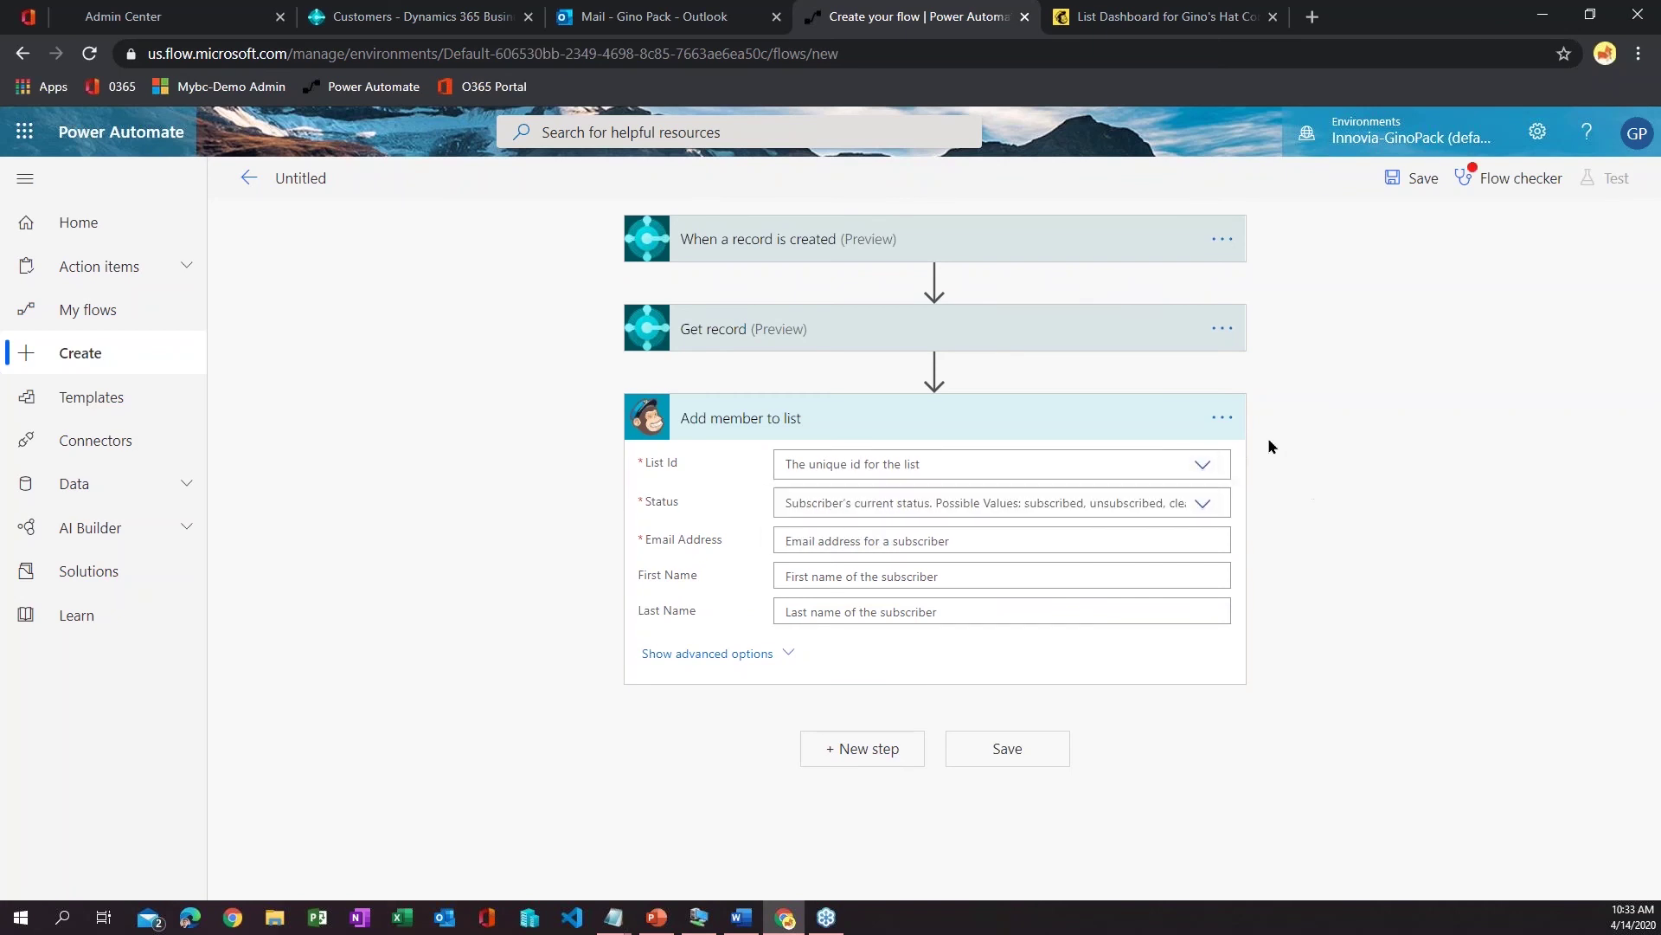
left_click(1222, 419)
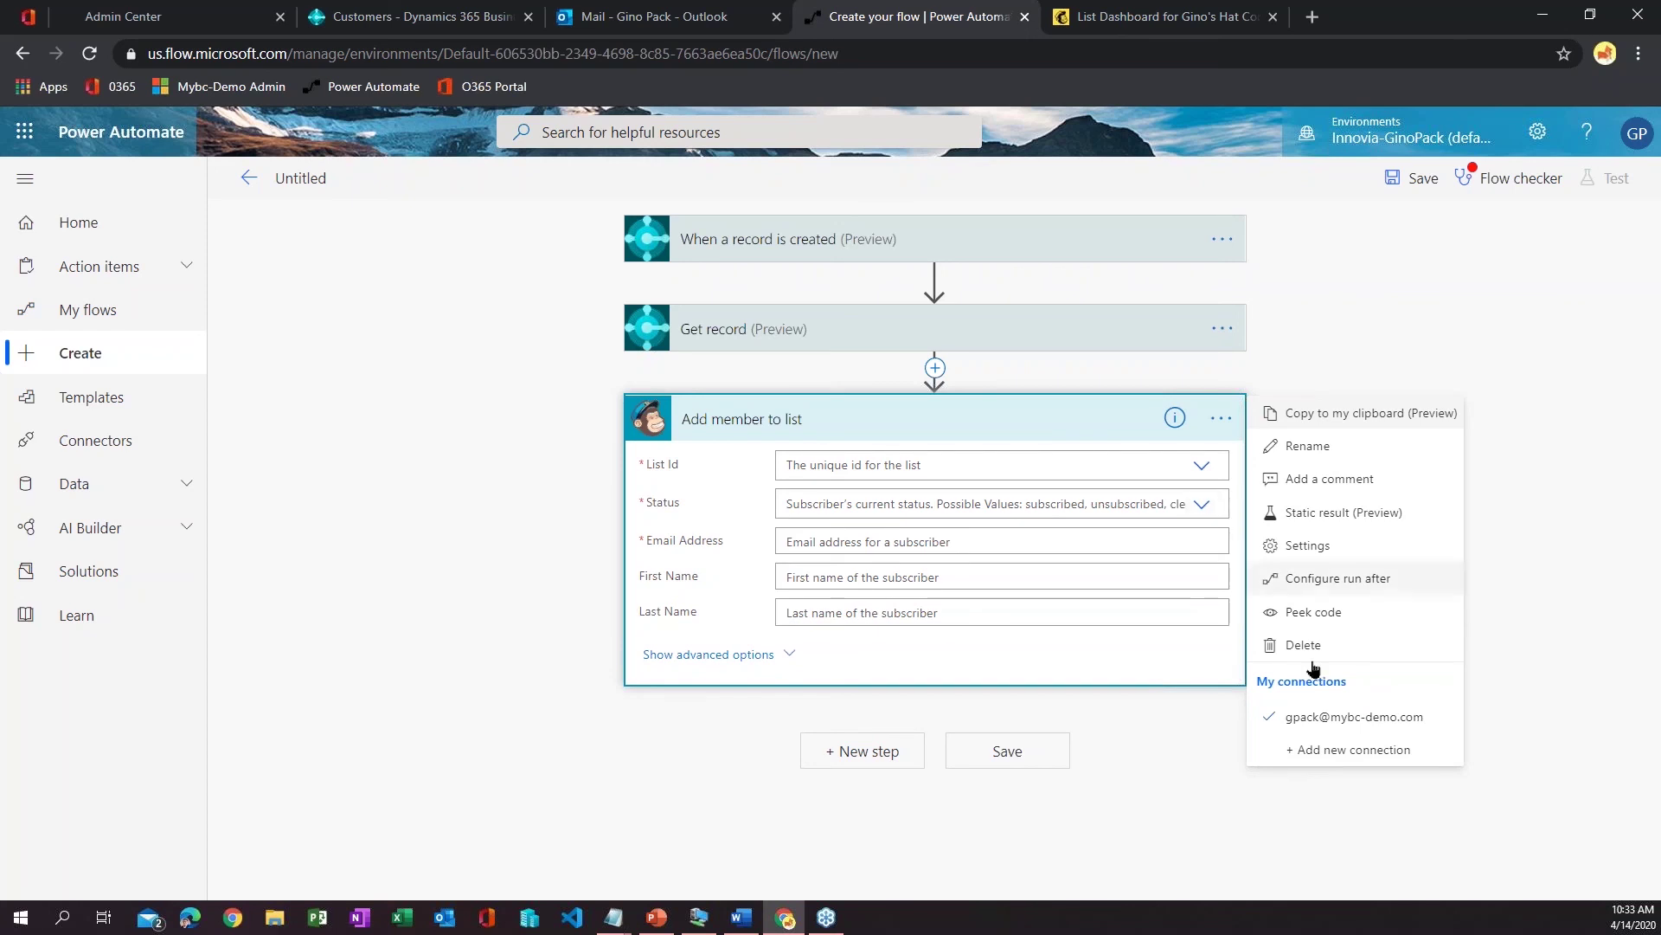
left_click(1576, 645)
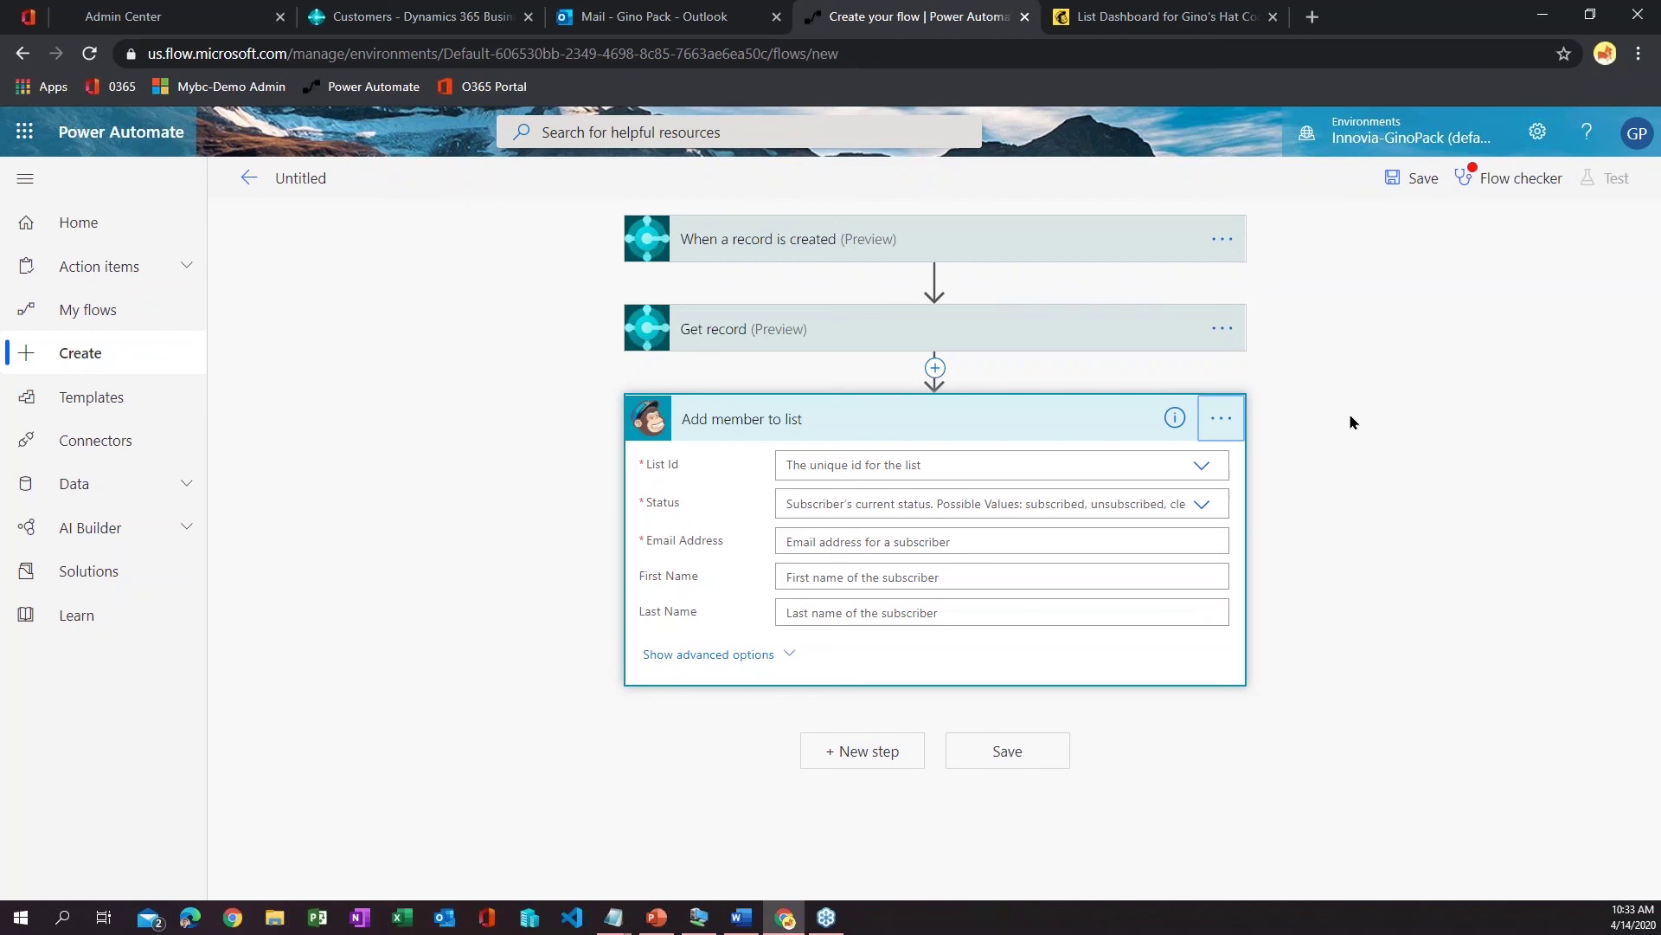
left_click(1203, 463)
left_click(836, 498)
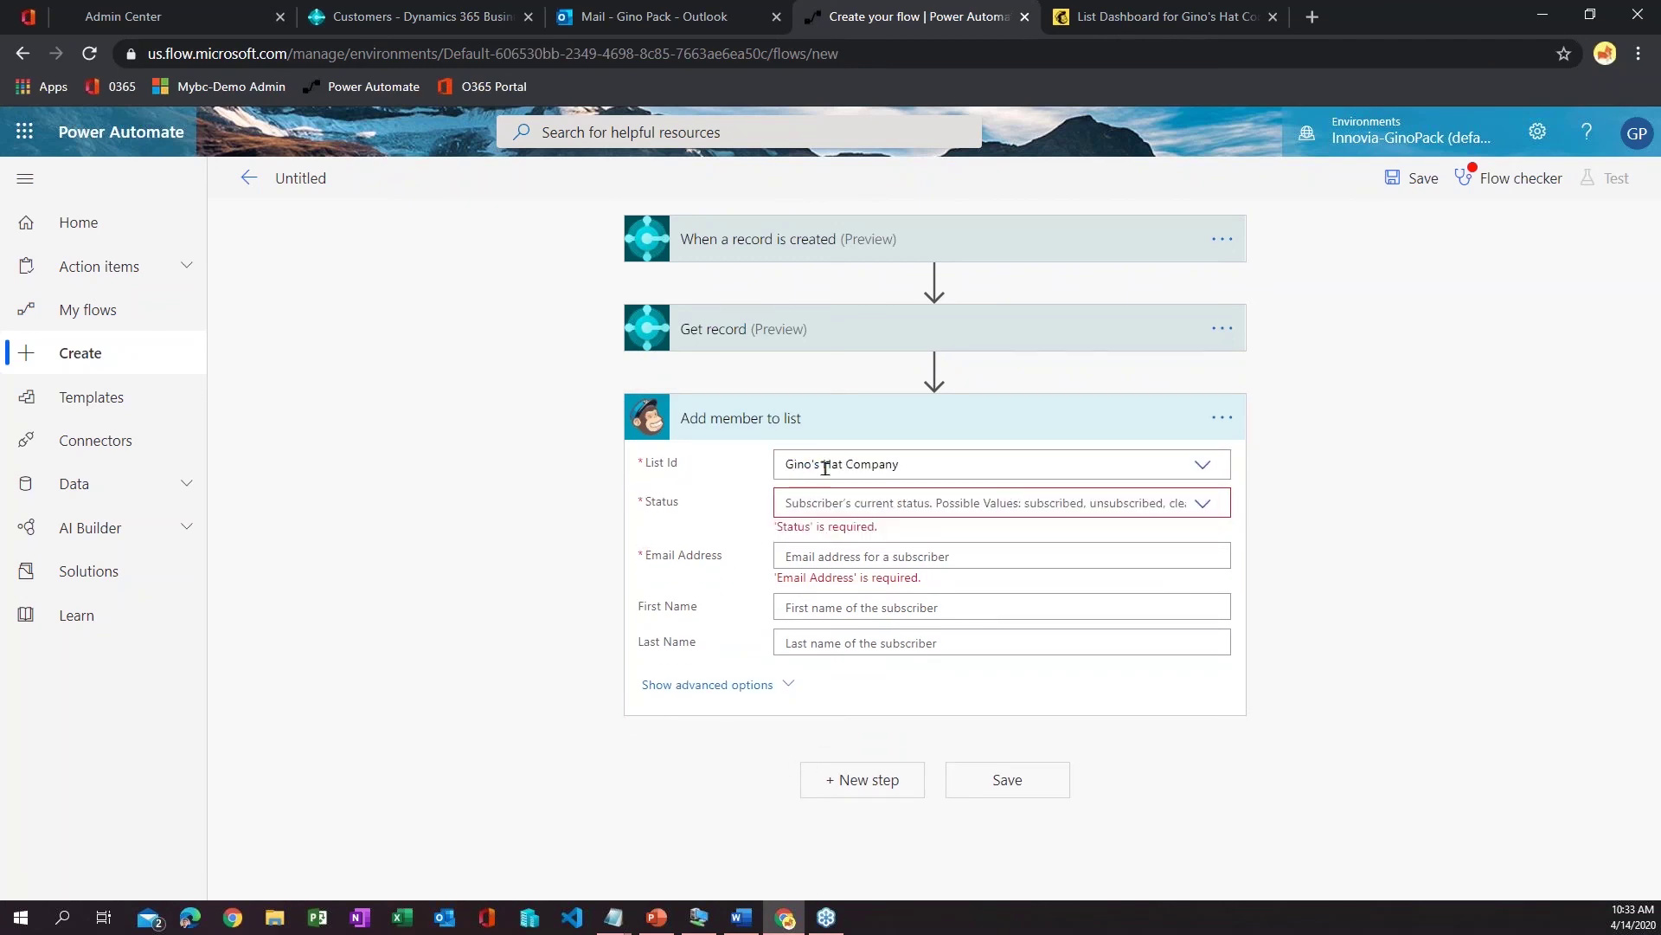
left_click(1210, 507)
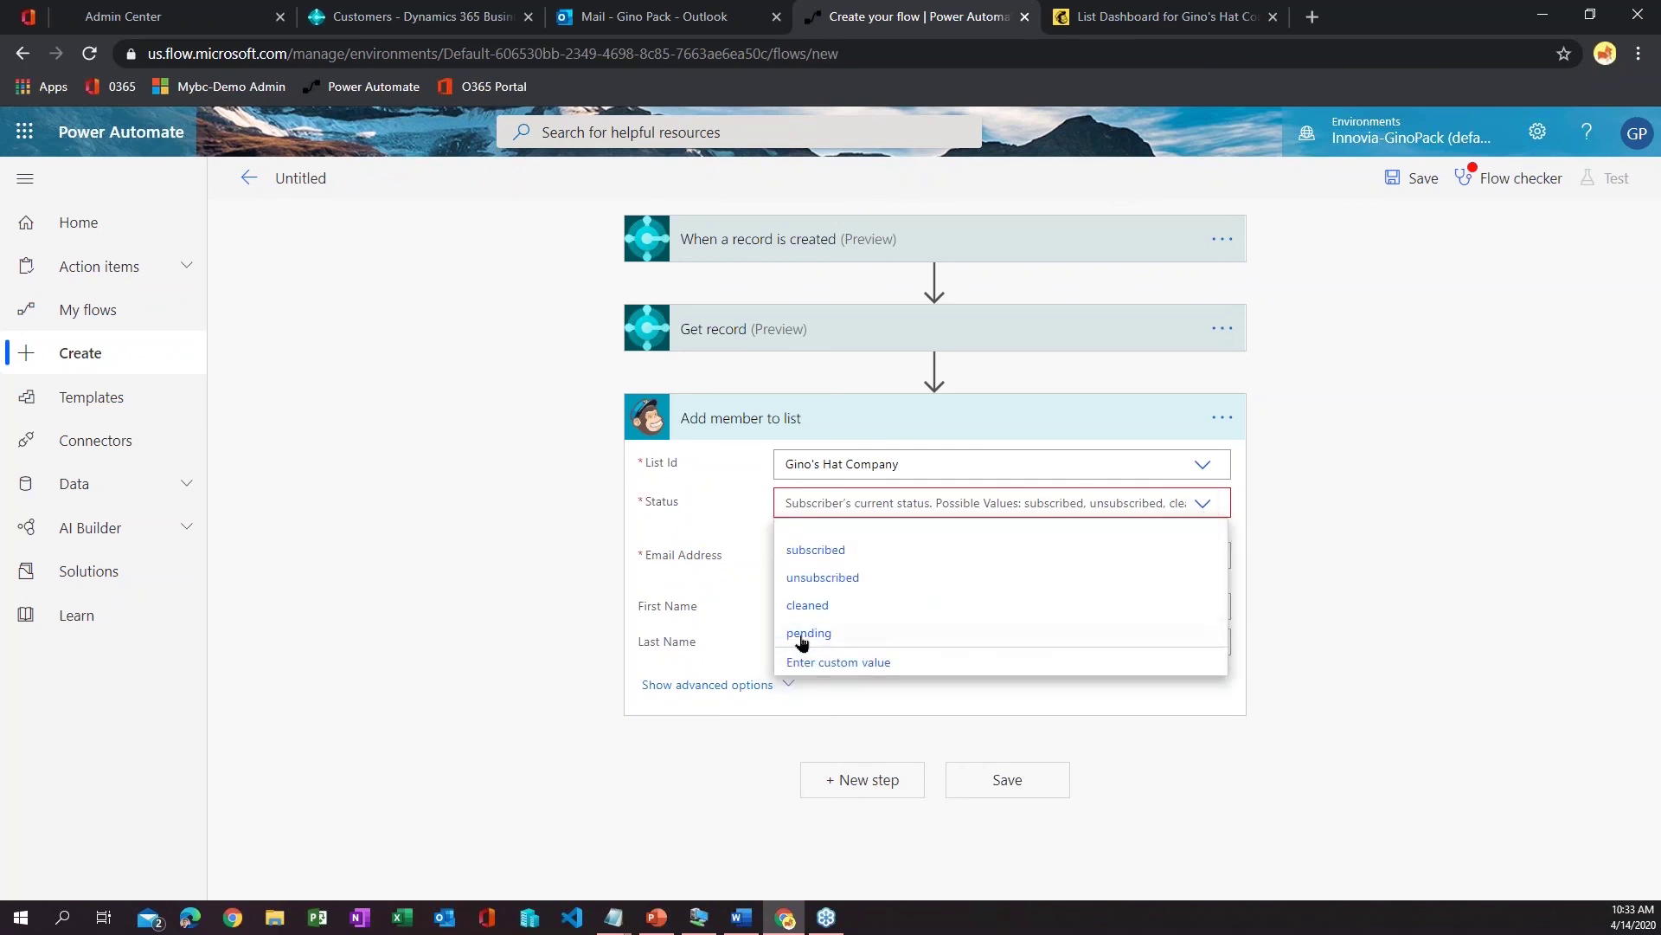
left_click(816, 549)
left_click(841, 542)
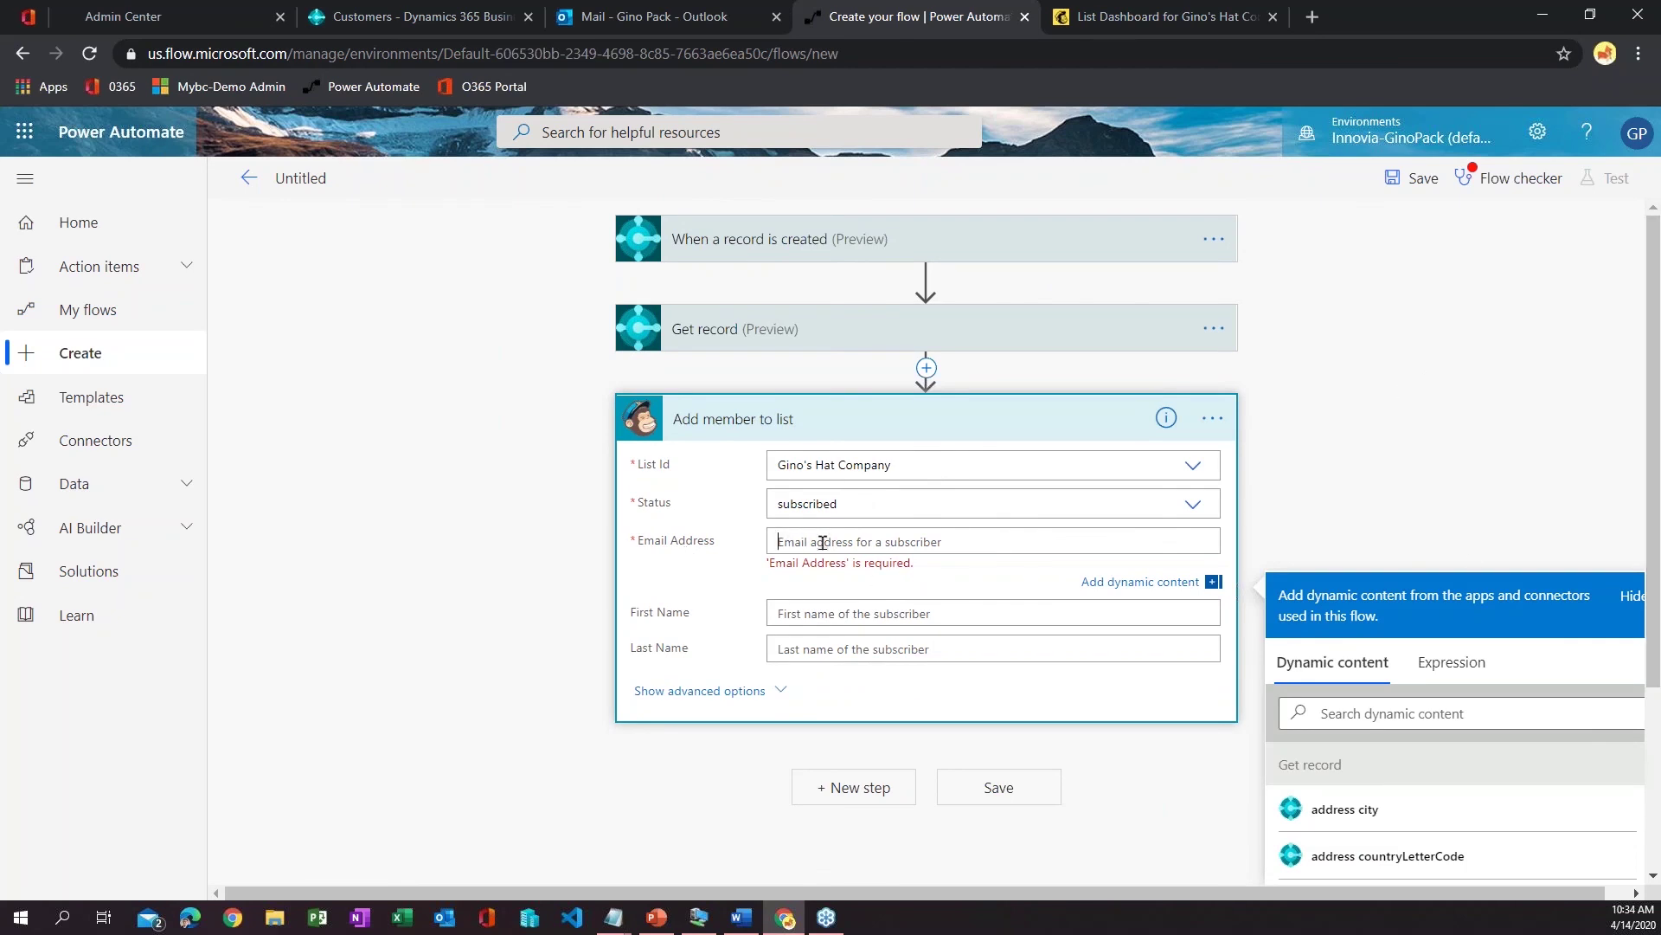
- Map the customer's email dynamic content into the Email Address field
scroll(1456, 523, "down", 3)
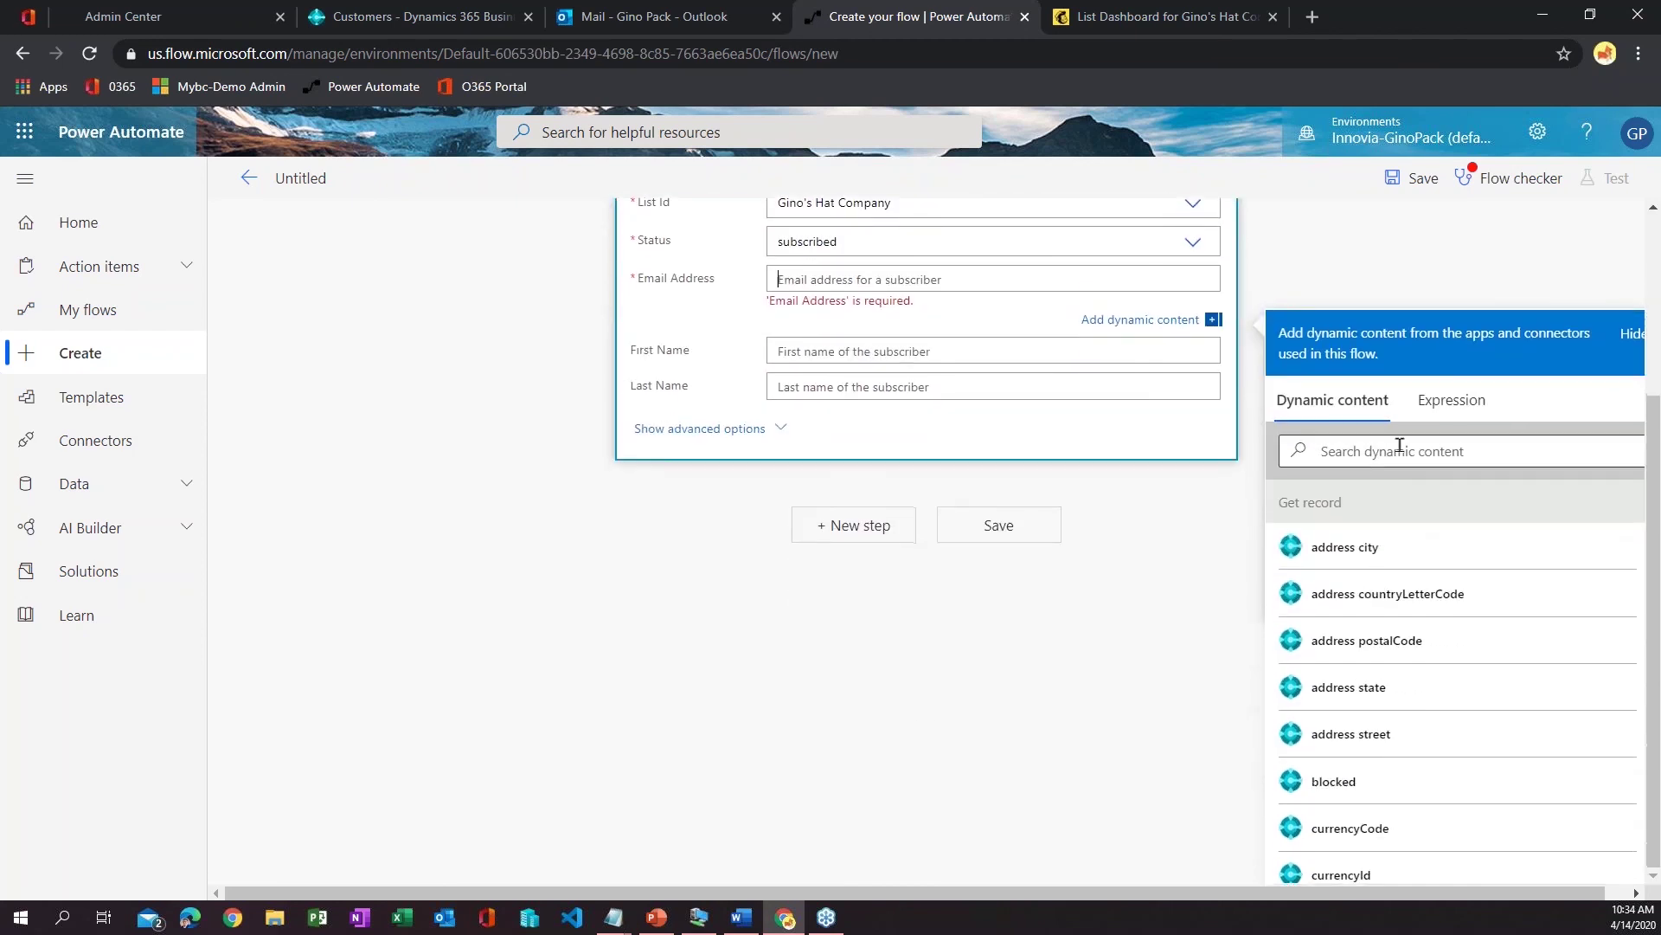
left_click(1399, 444)
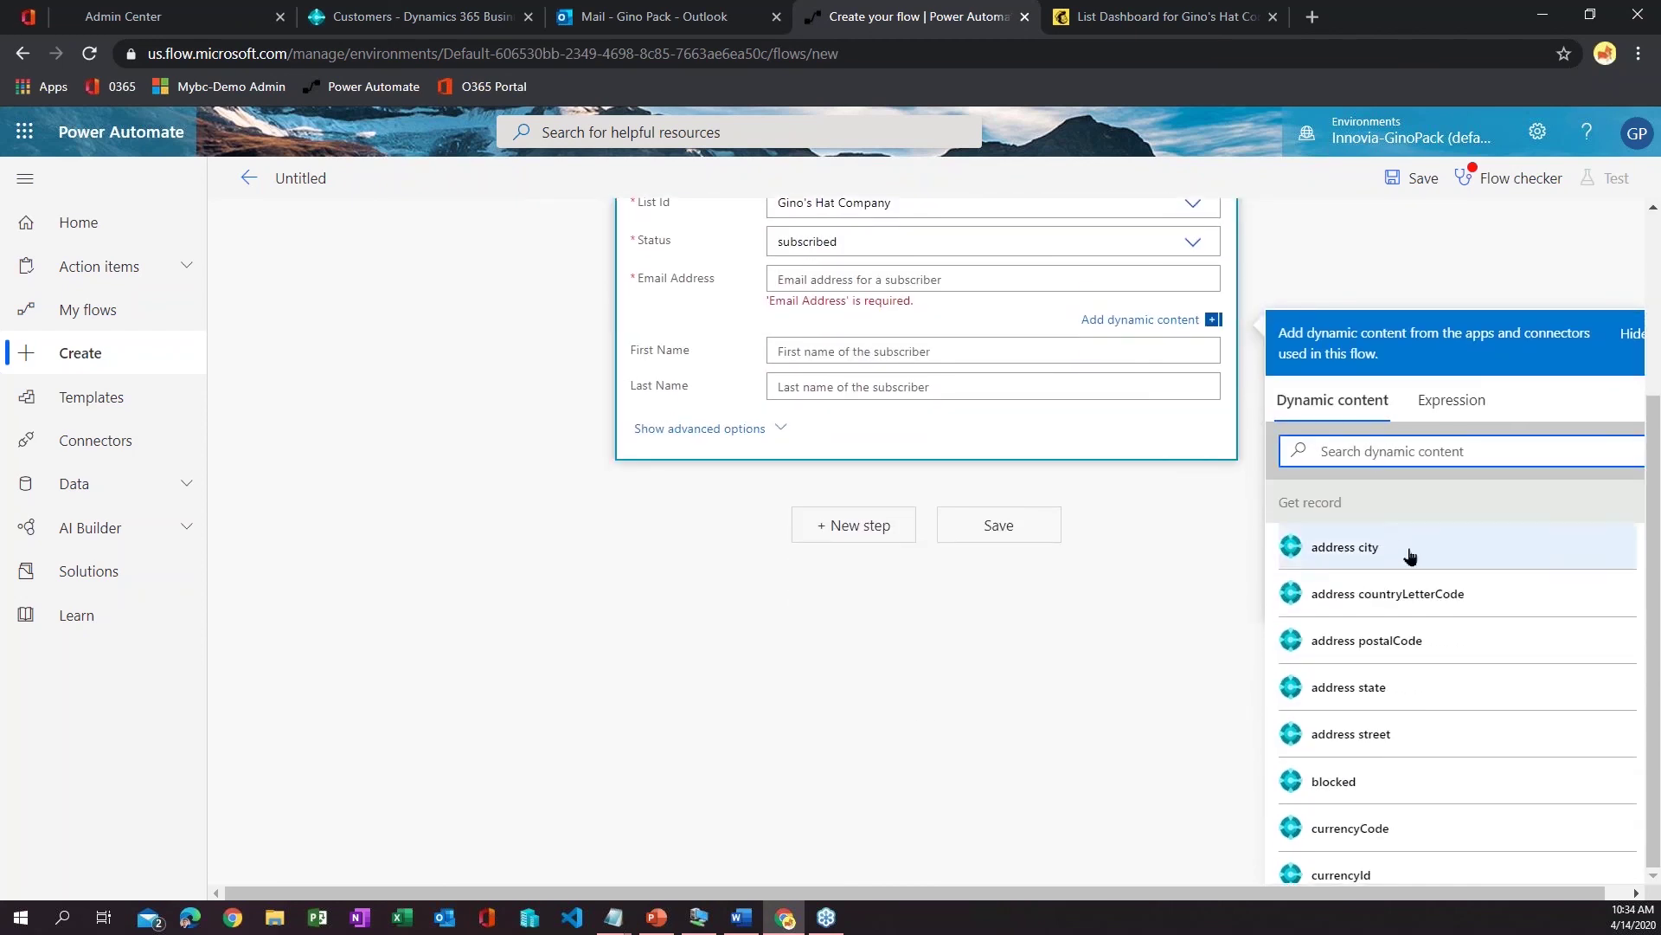
scroll(1527, 779, "down", 2)
scroll(1527, 779, "down", 2)
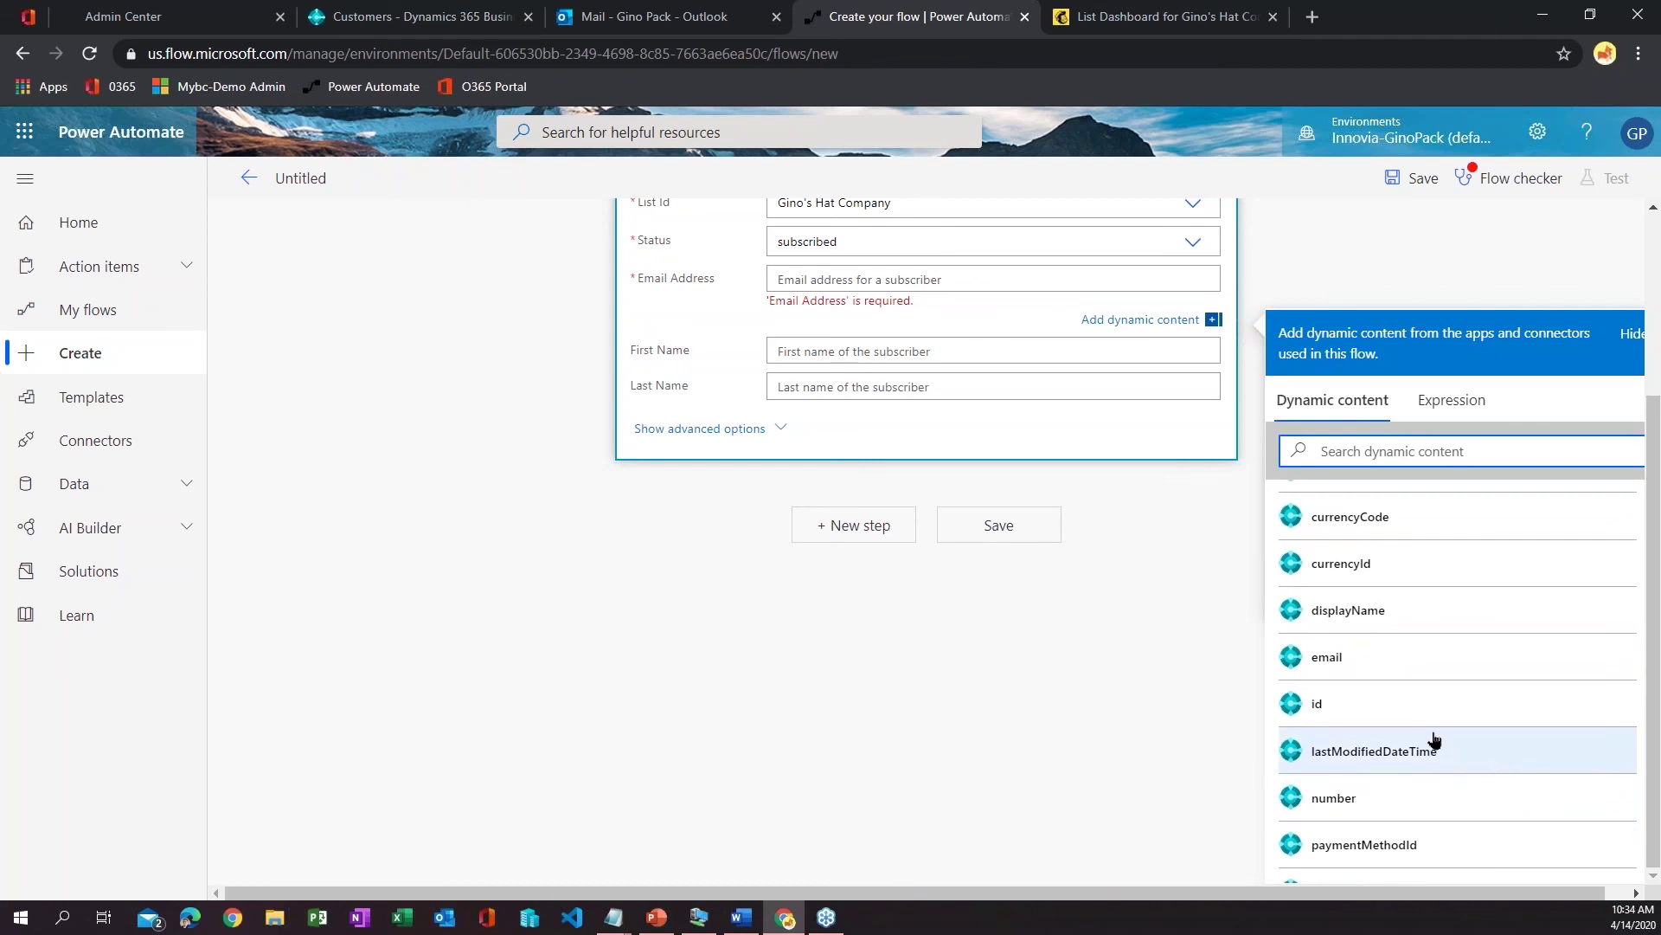
left_click(1368, 660)
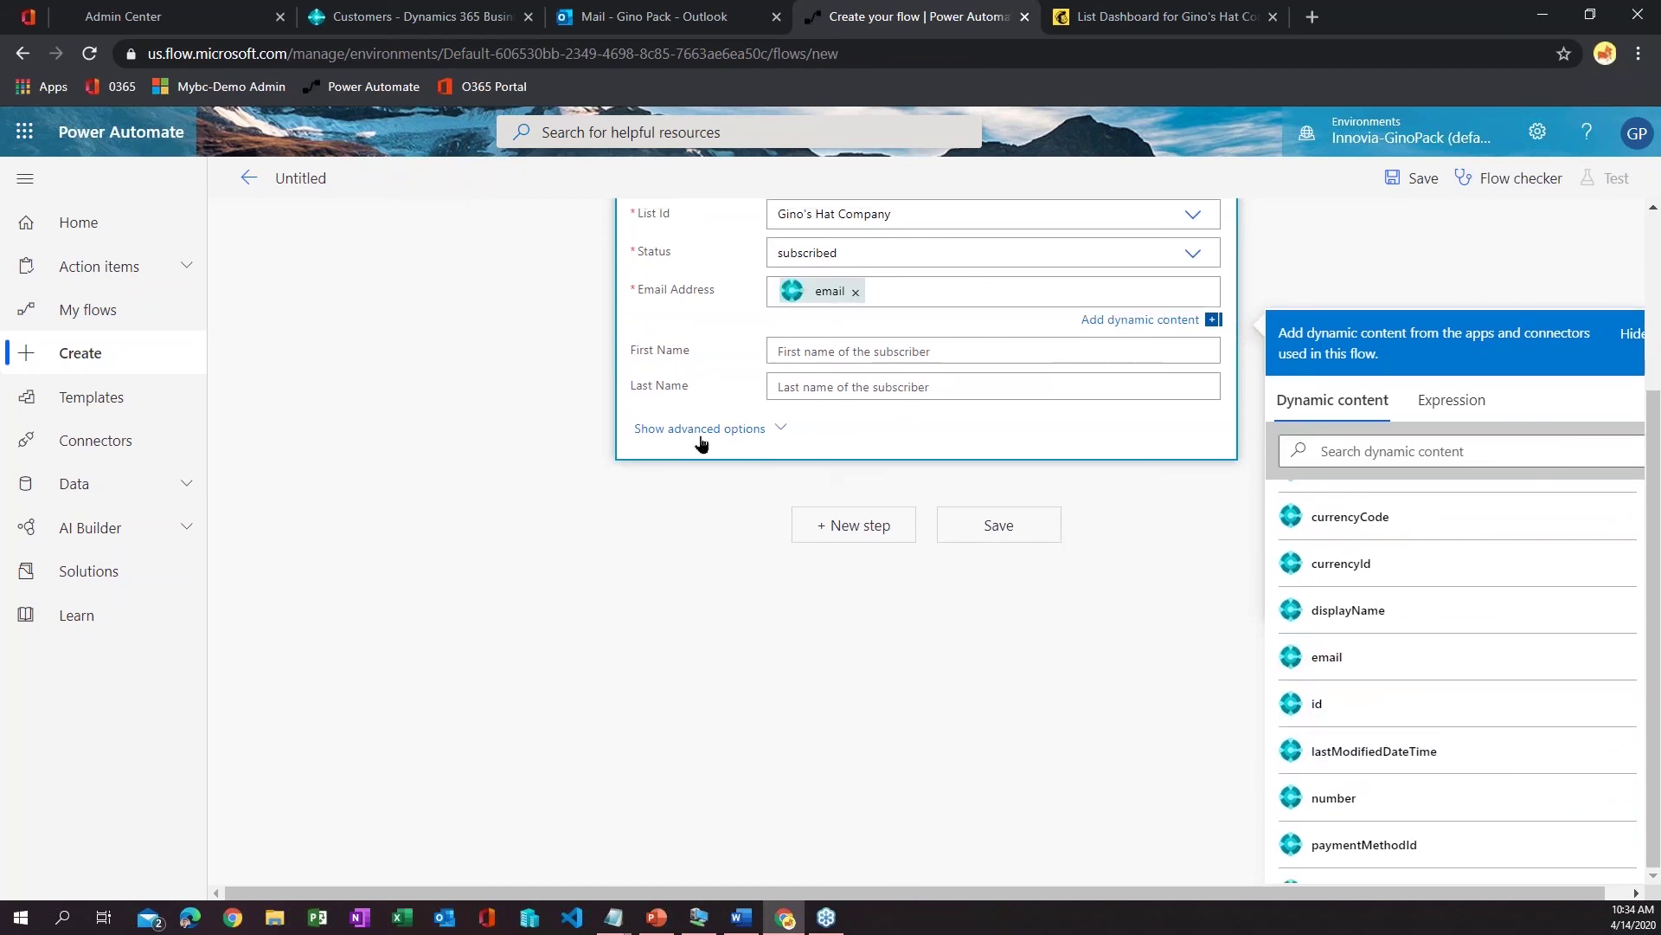
scroll(632, 569, "up", 1)
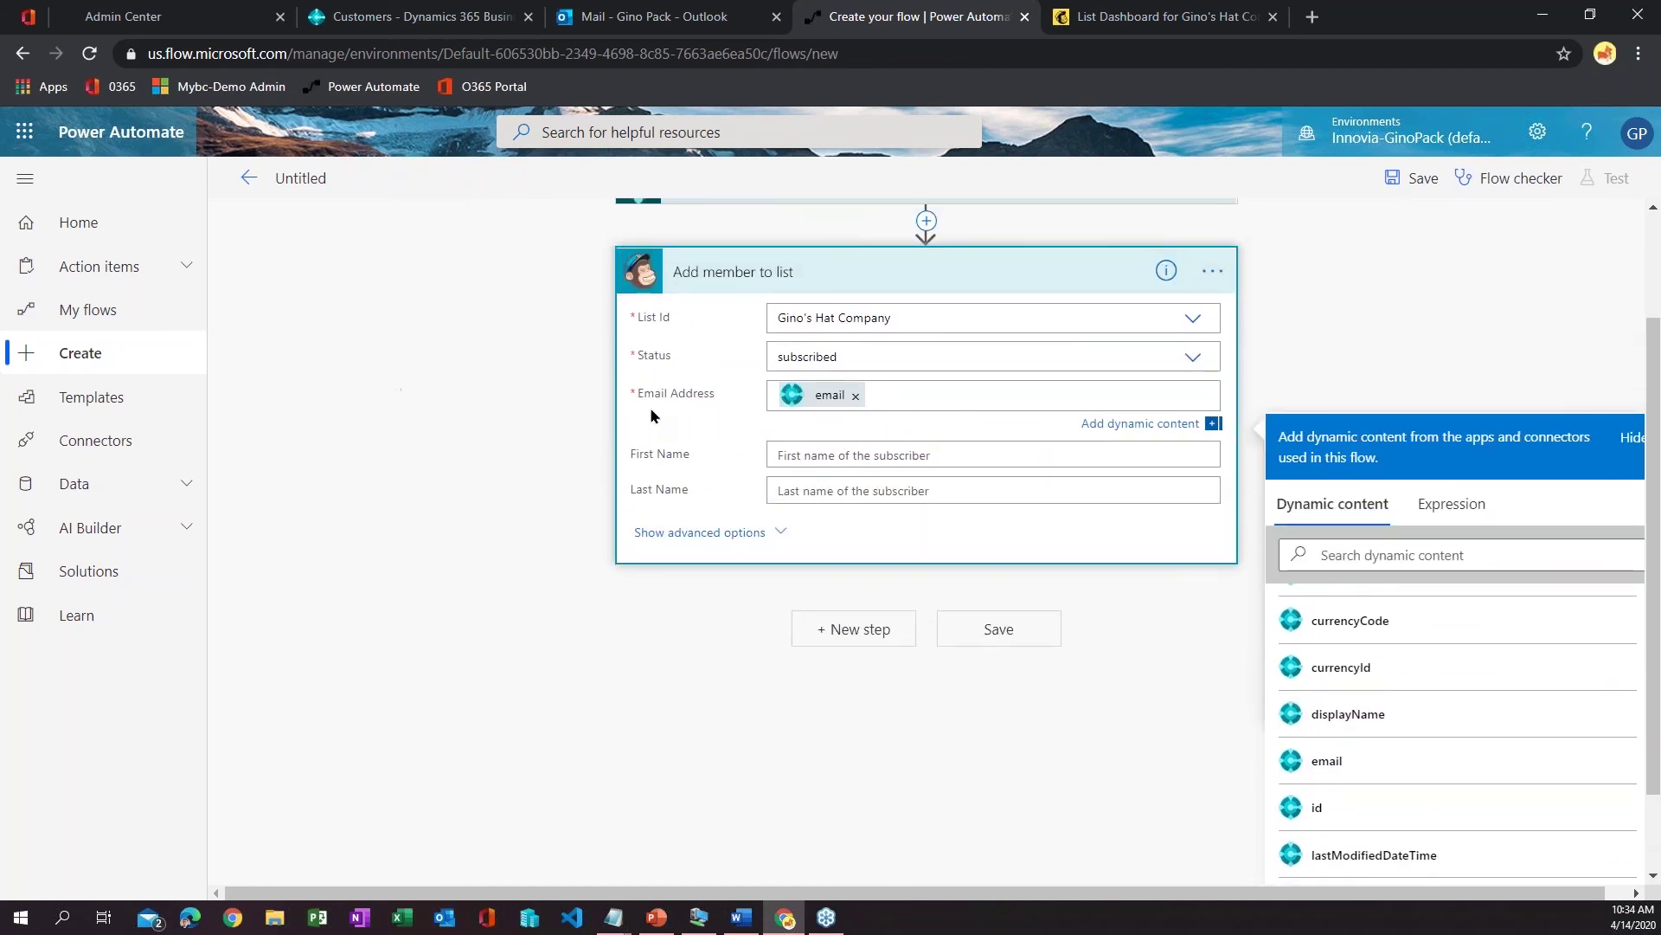
- Map the customer's displayName into the First Name field
left_click(892, 452)
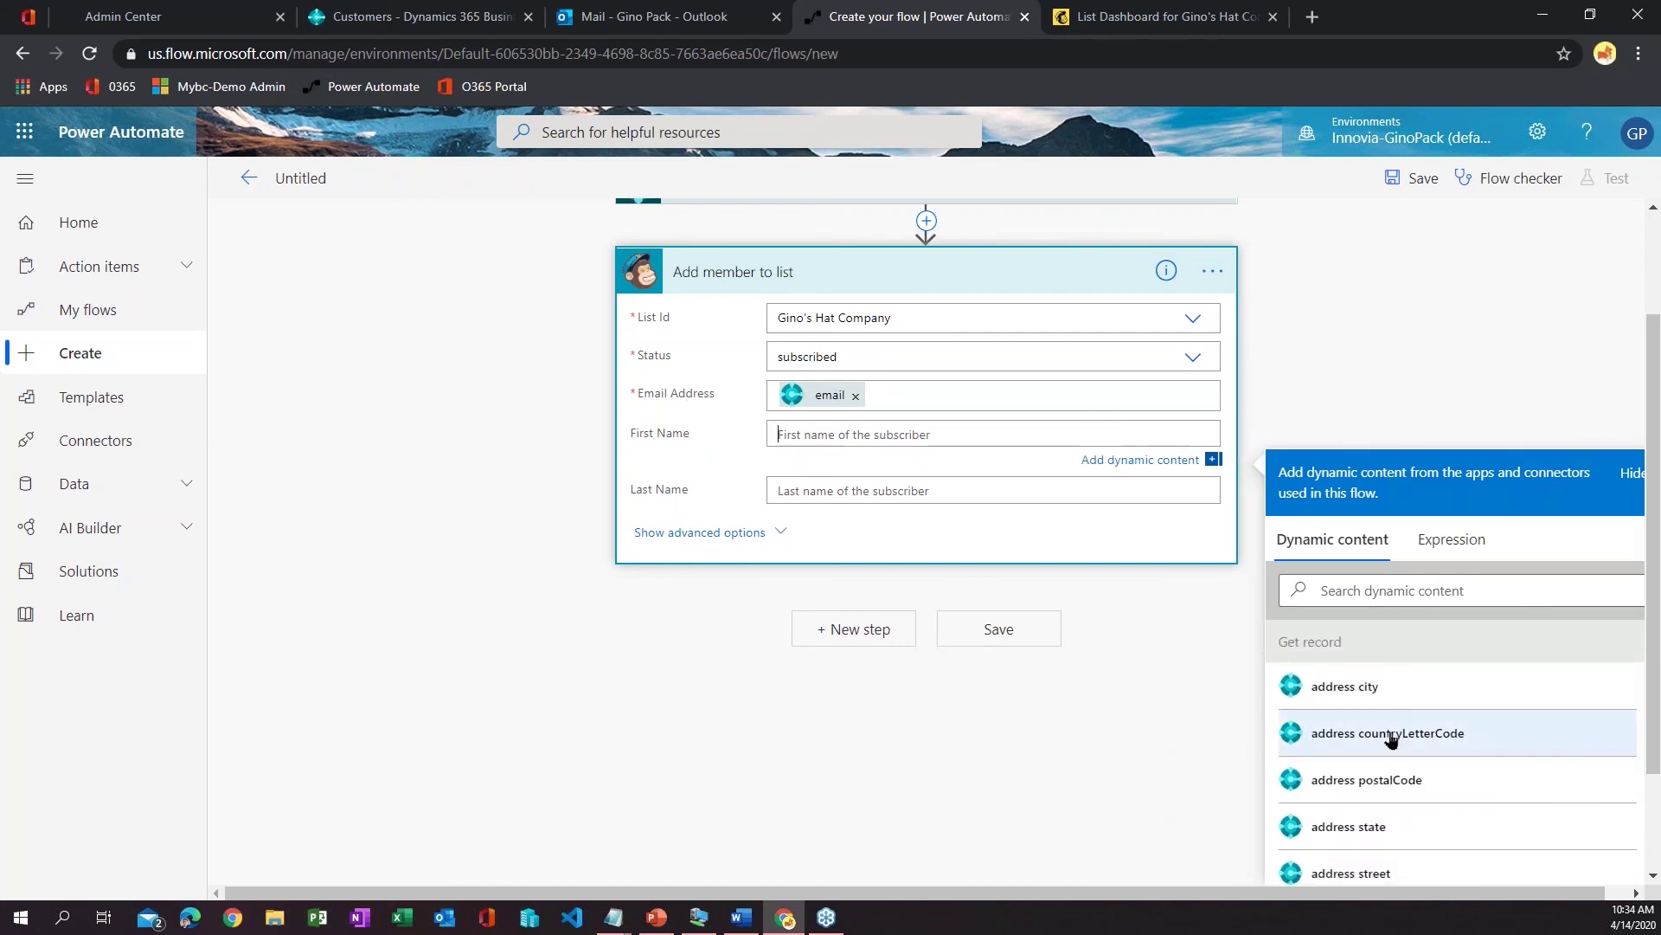
scroll(1391, 739, "down", 3)
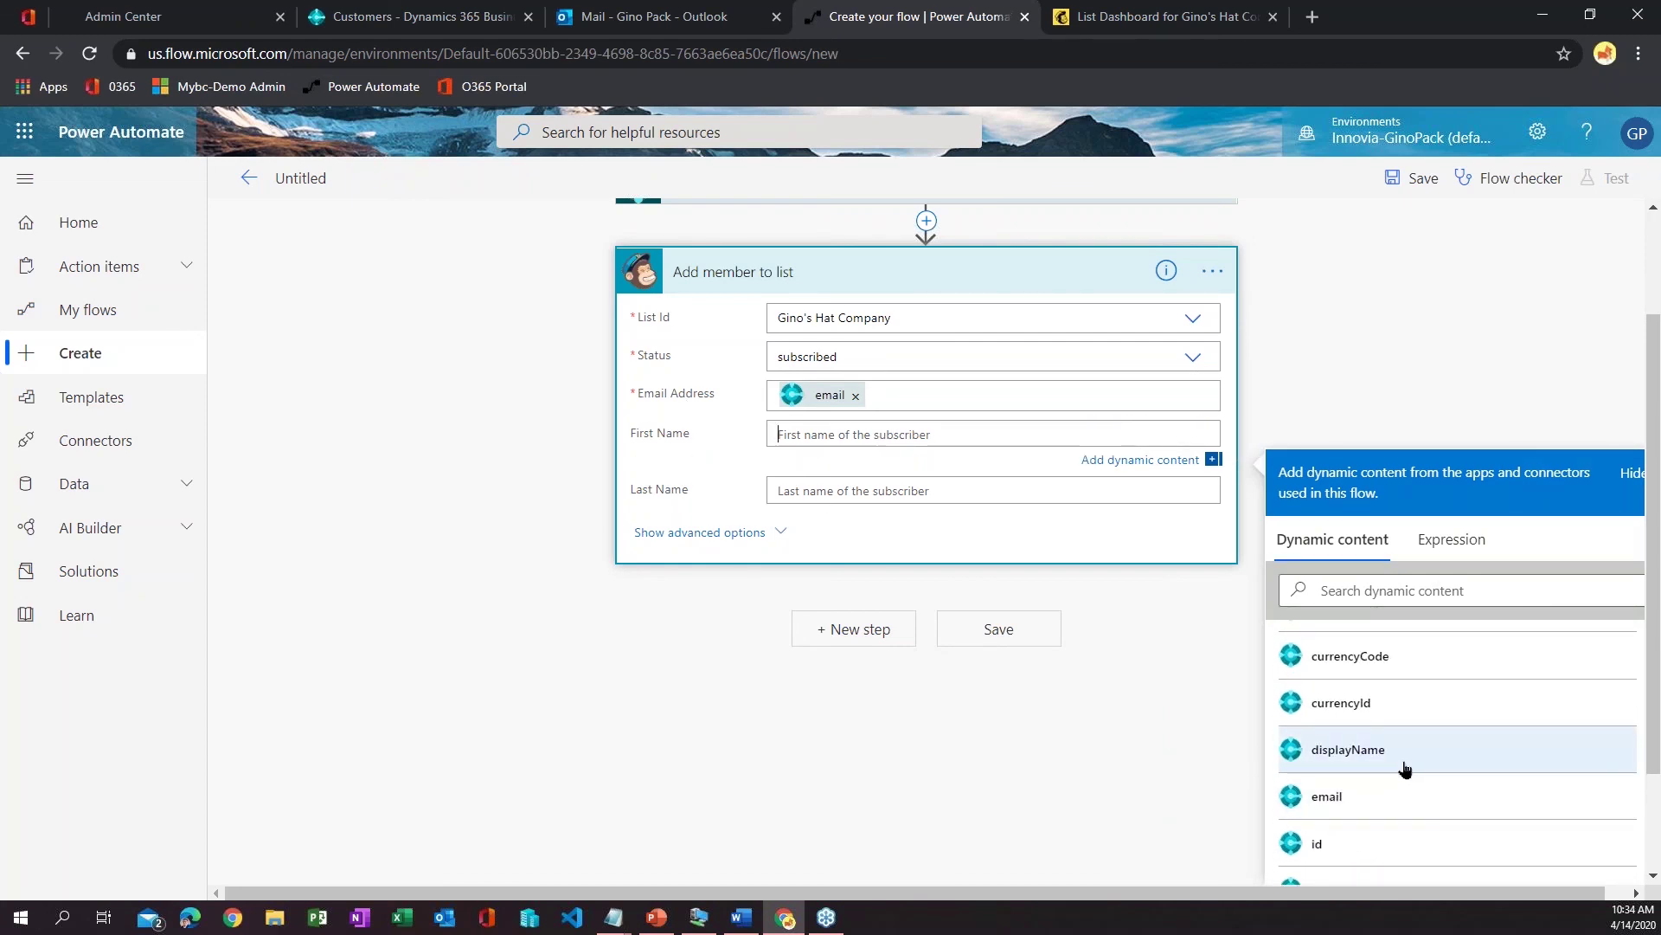
left_click(1378, 759)
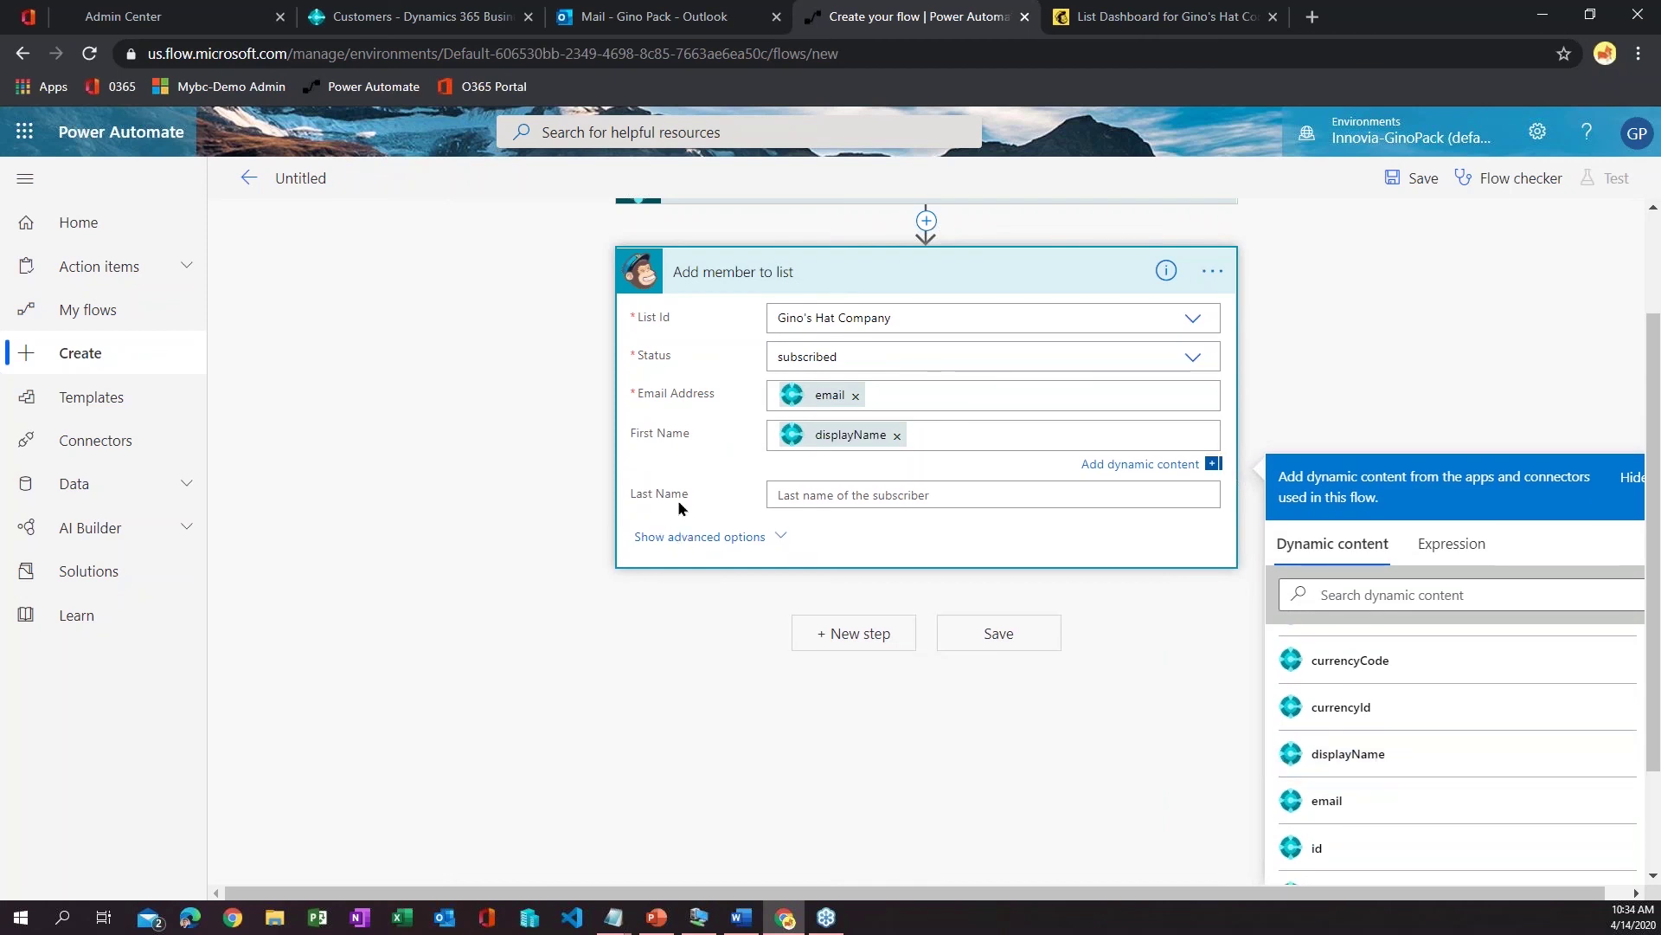
left_click(537, 713)
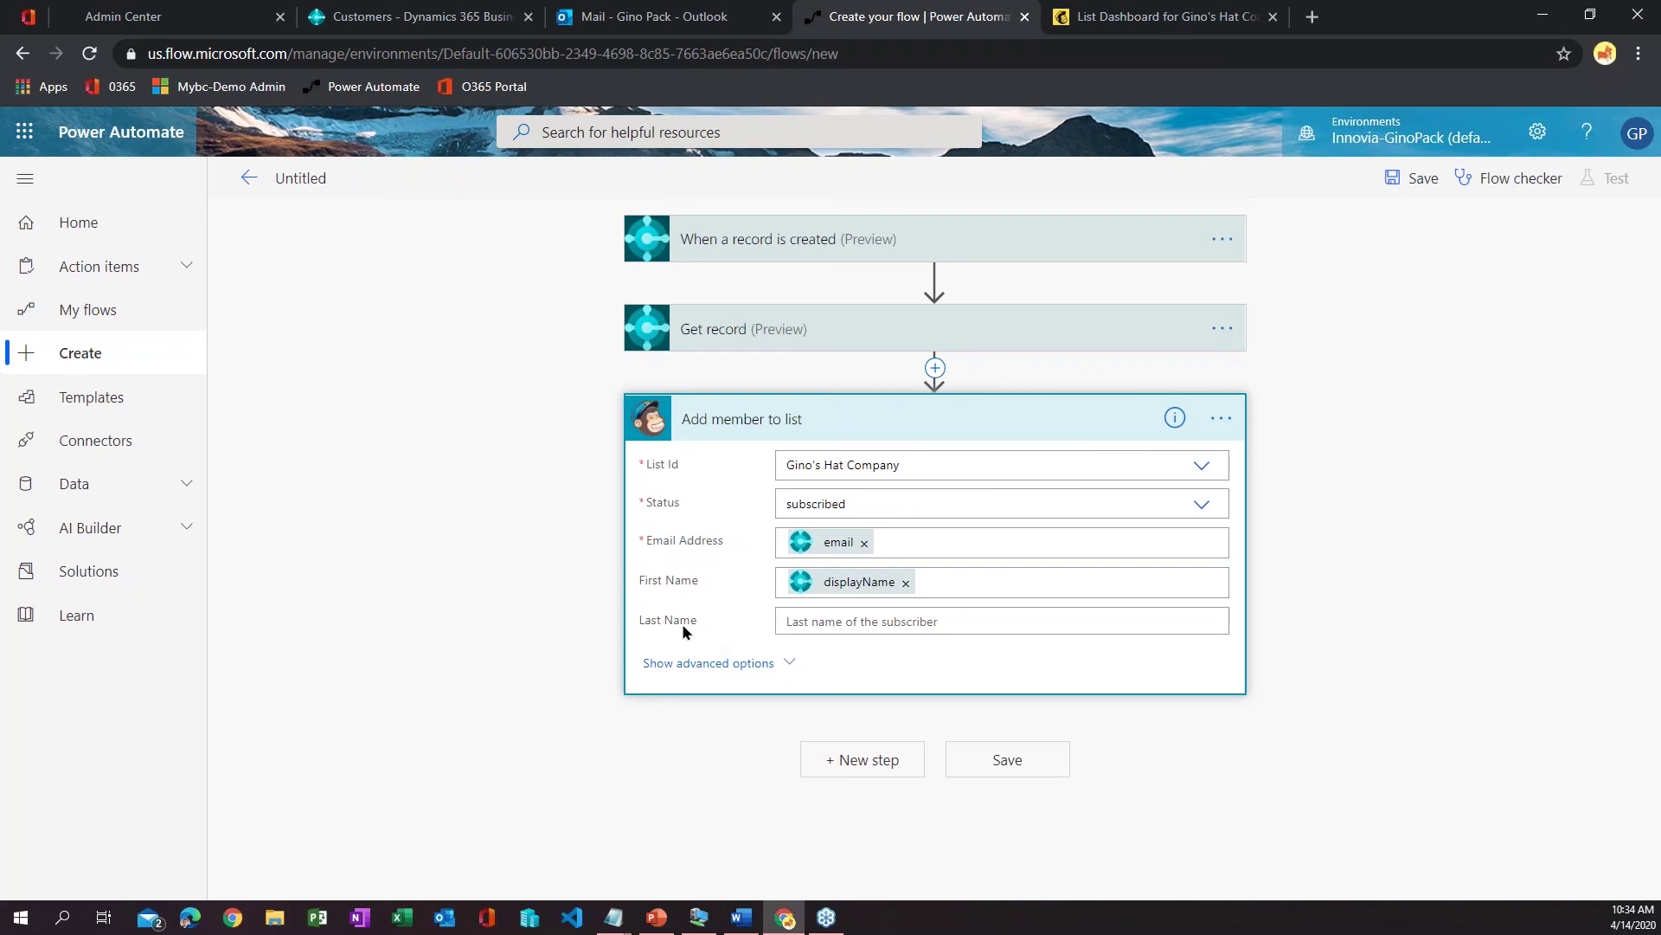
- Map the record id into the Last Name field
left_click(822, 627)
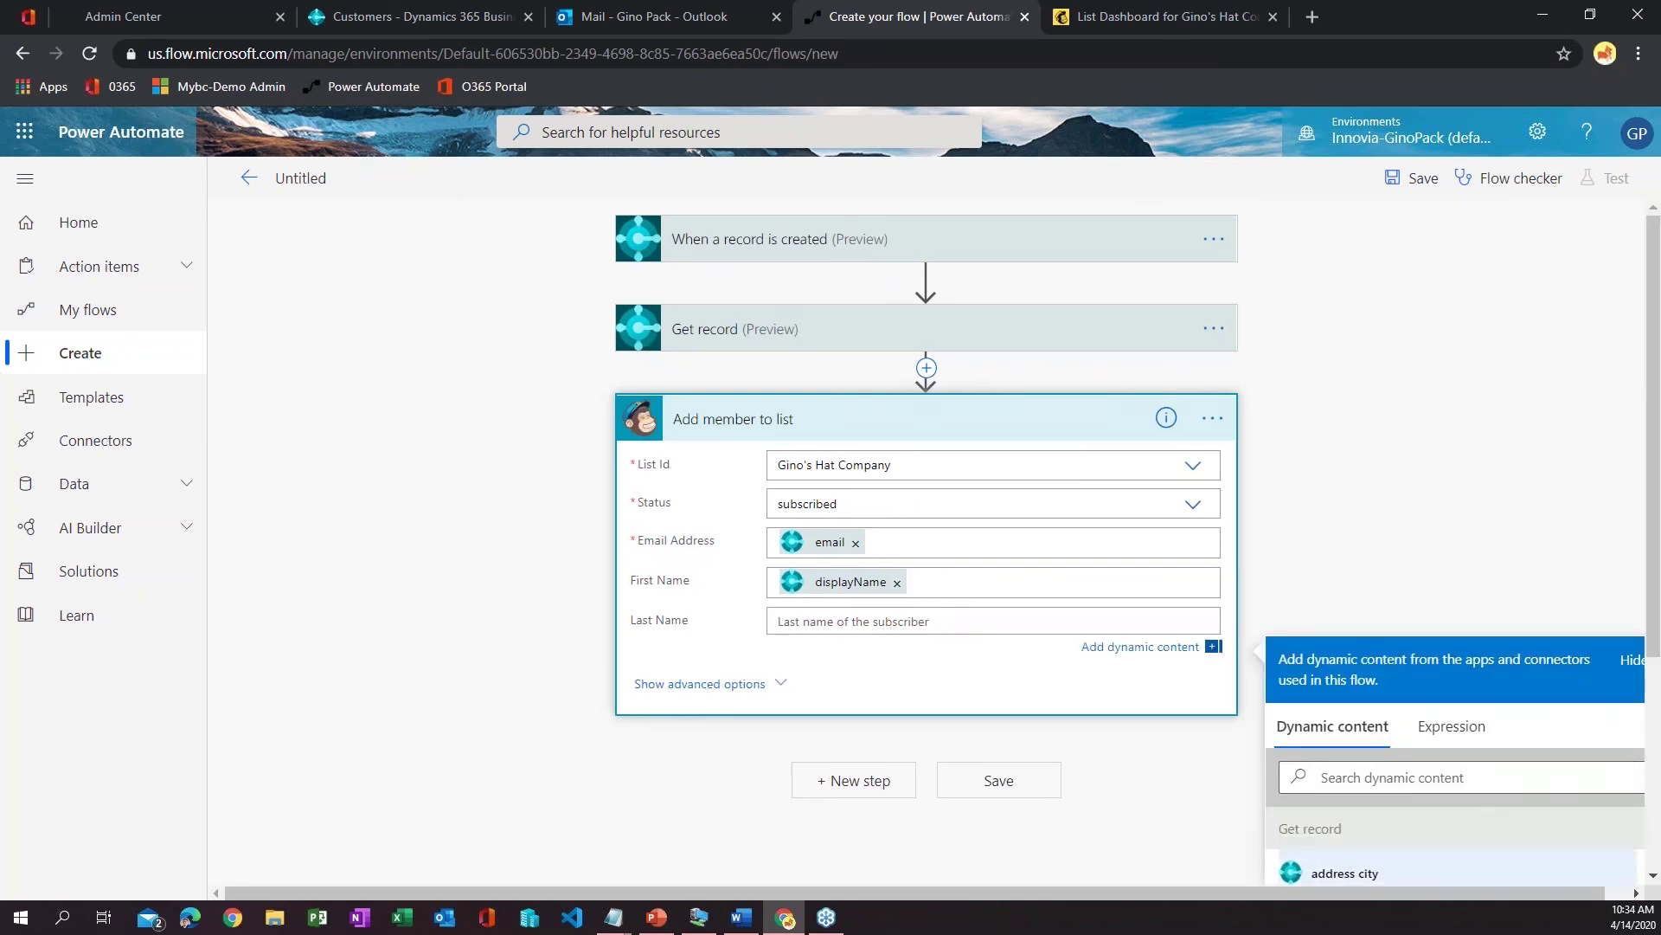
scroll(1410, 779, "down", 8)
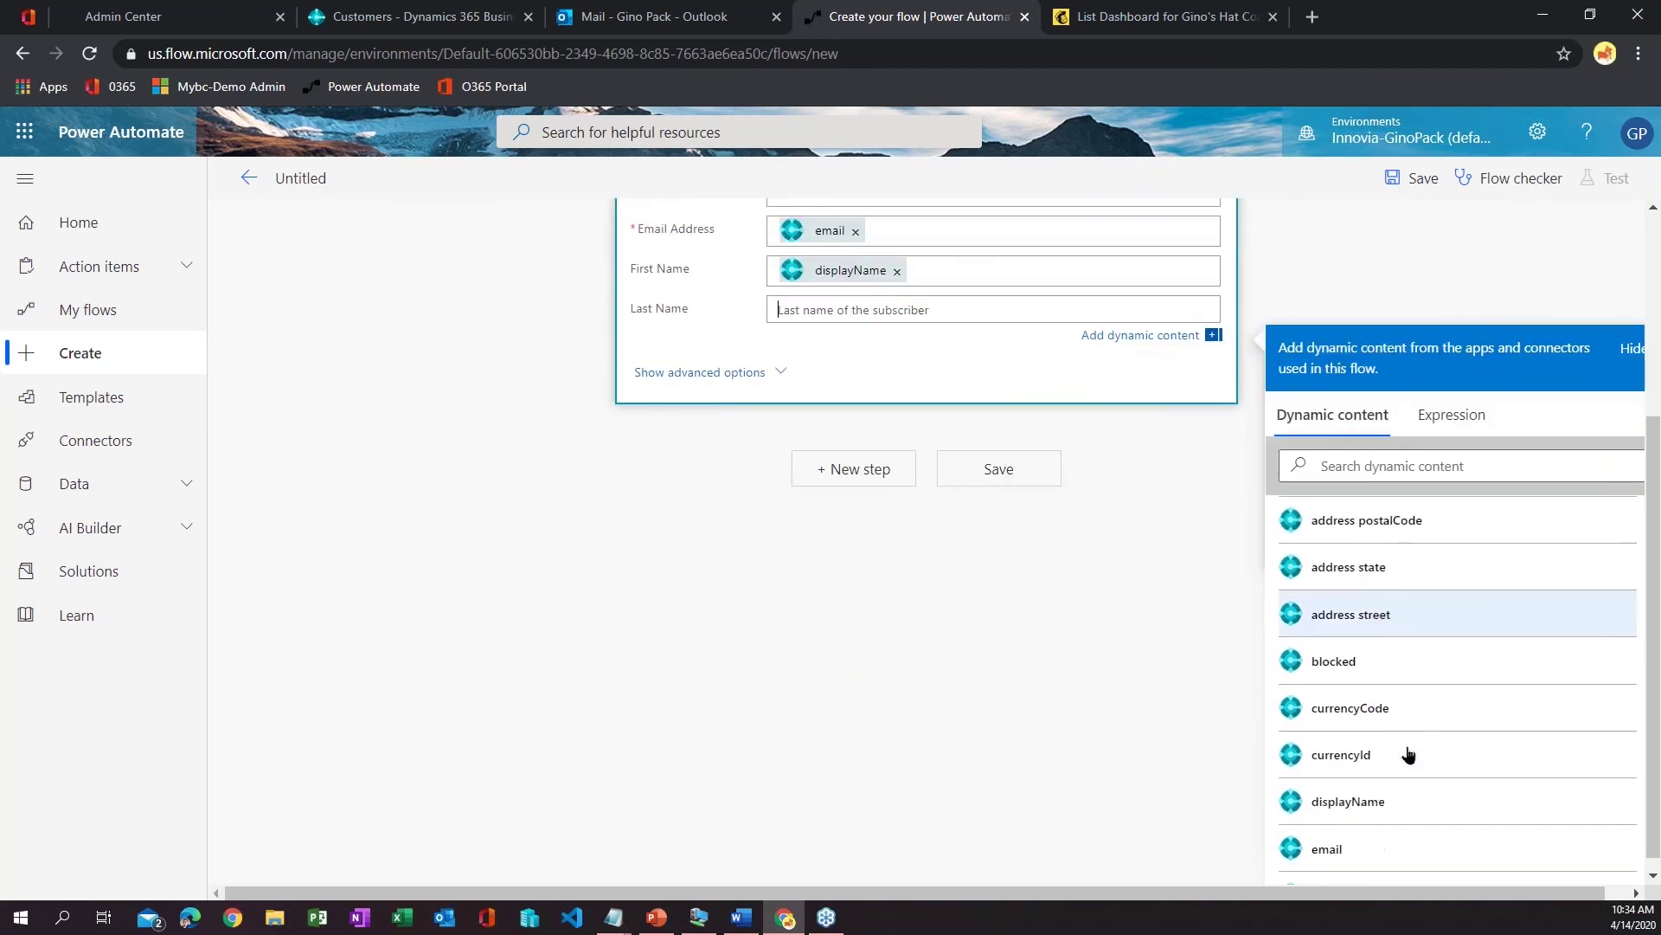
scroll(1408, 752, "down", 1)
left_click(1409, 723)
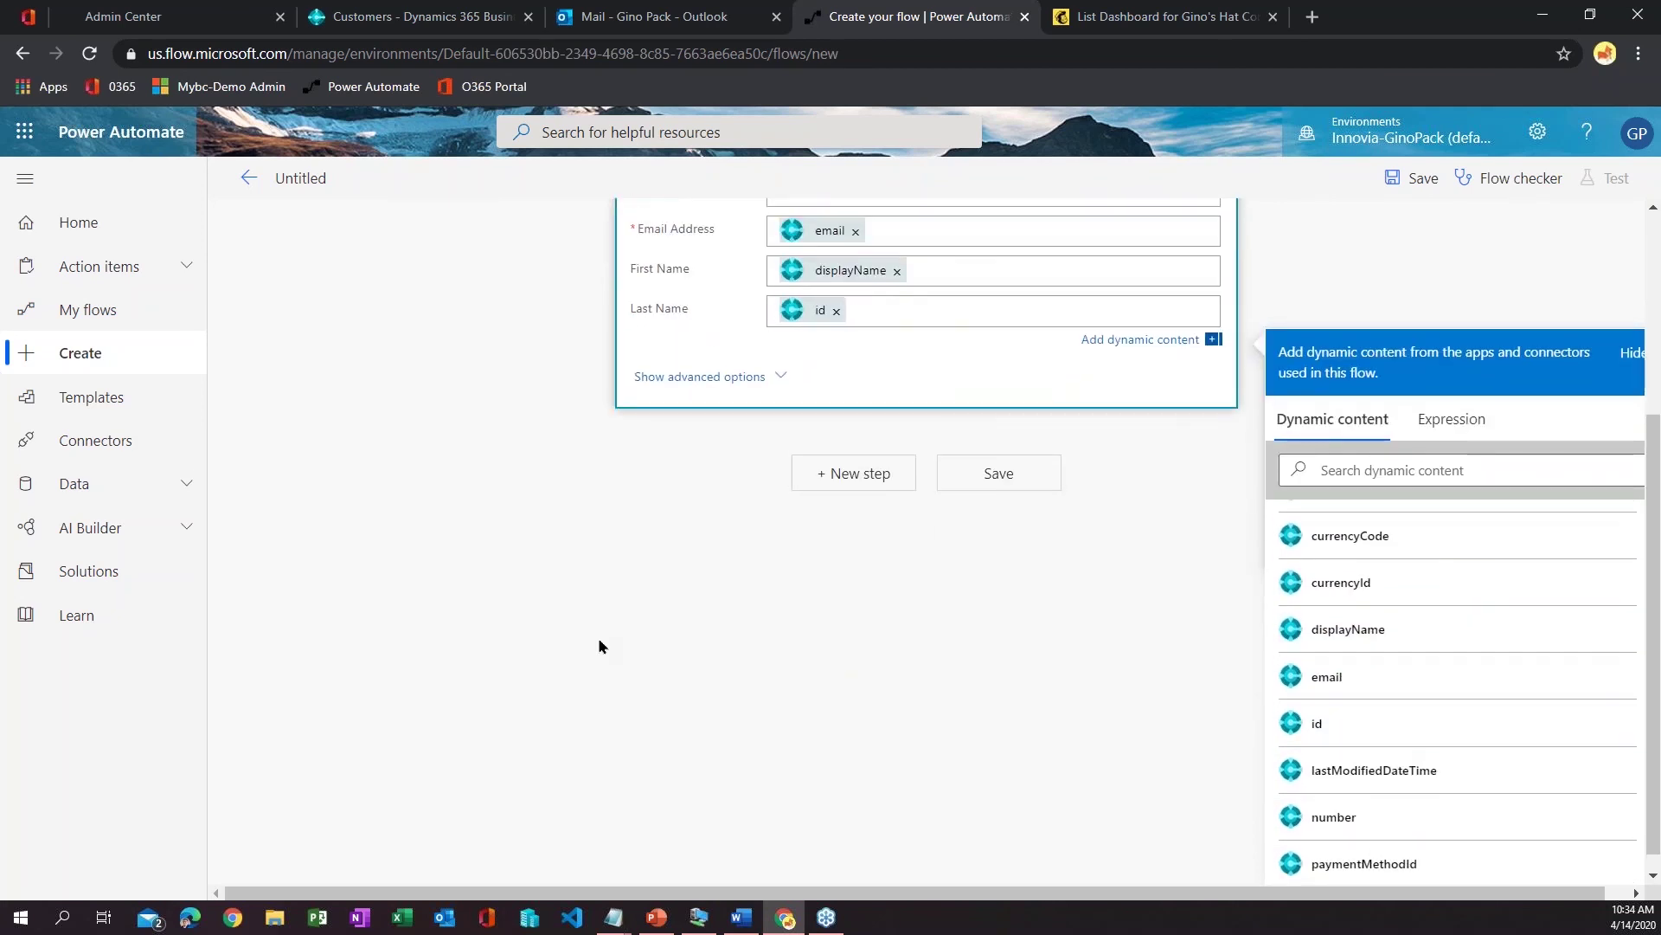
left_click(599, 637)
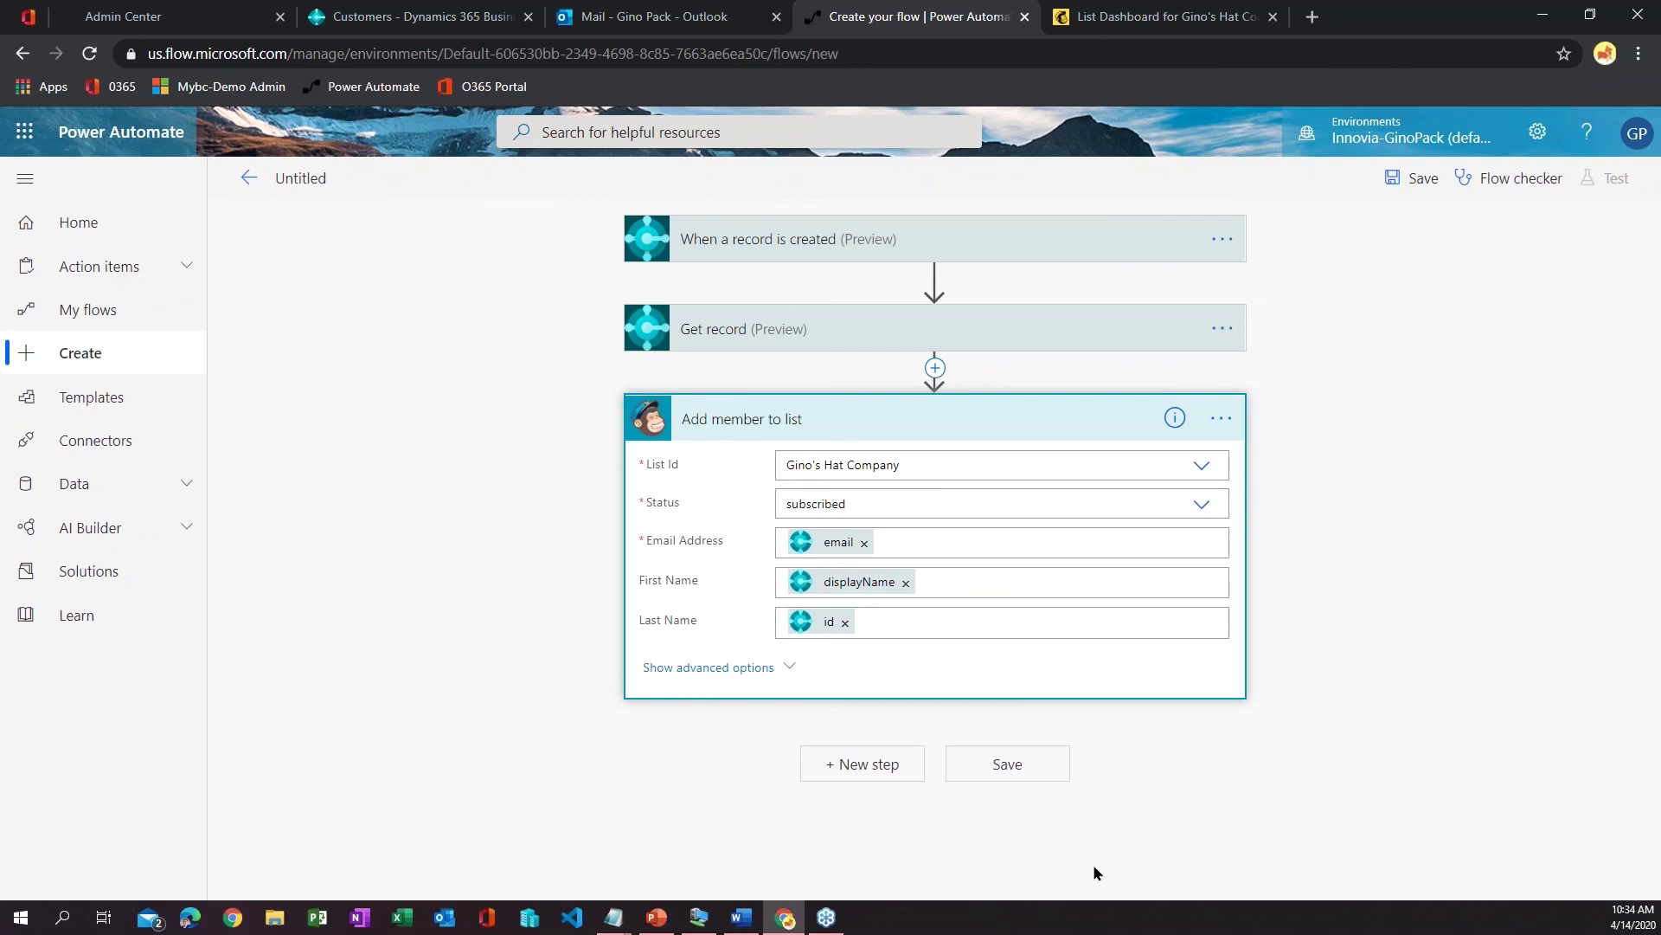
- Save the flow and confirm Flow checker shows 0 errors and 0 warnings
left_click(994, 765)
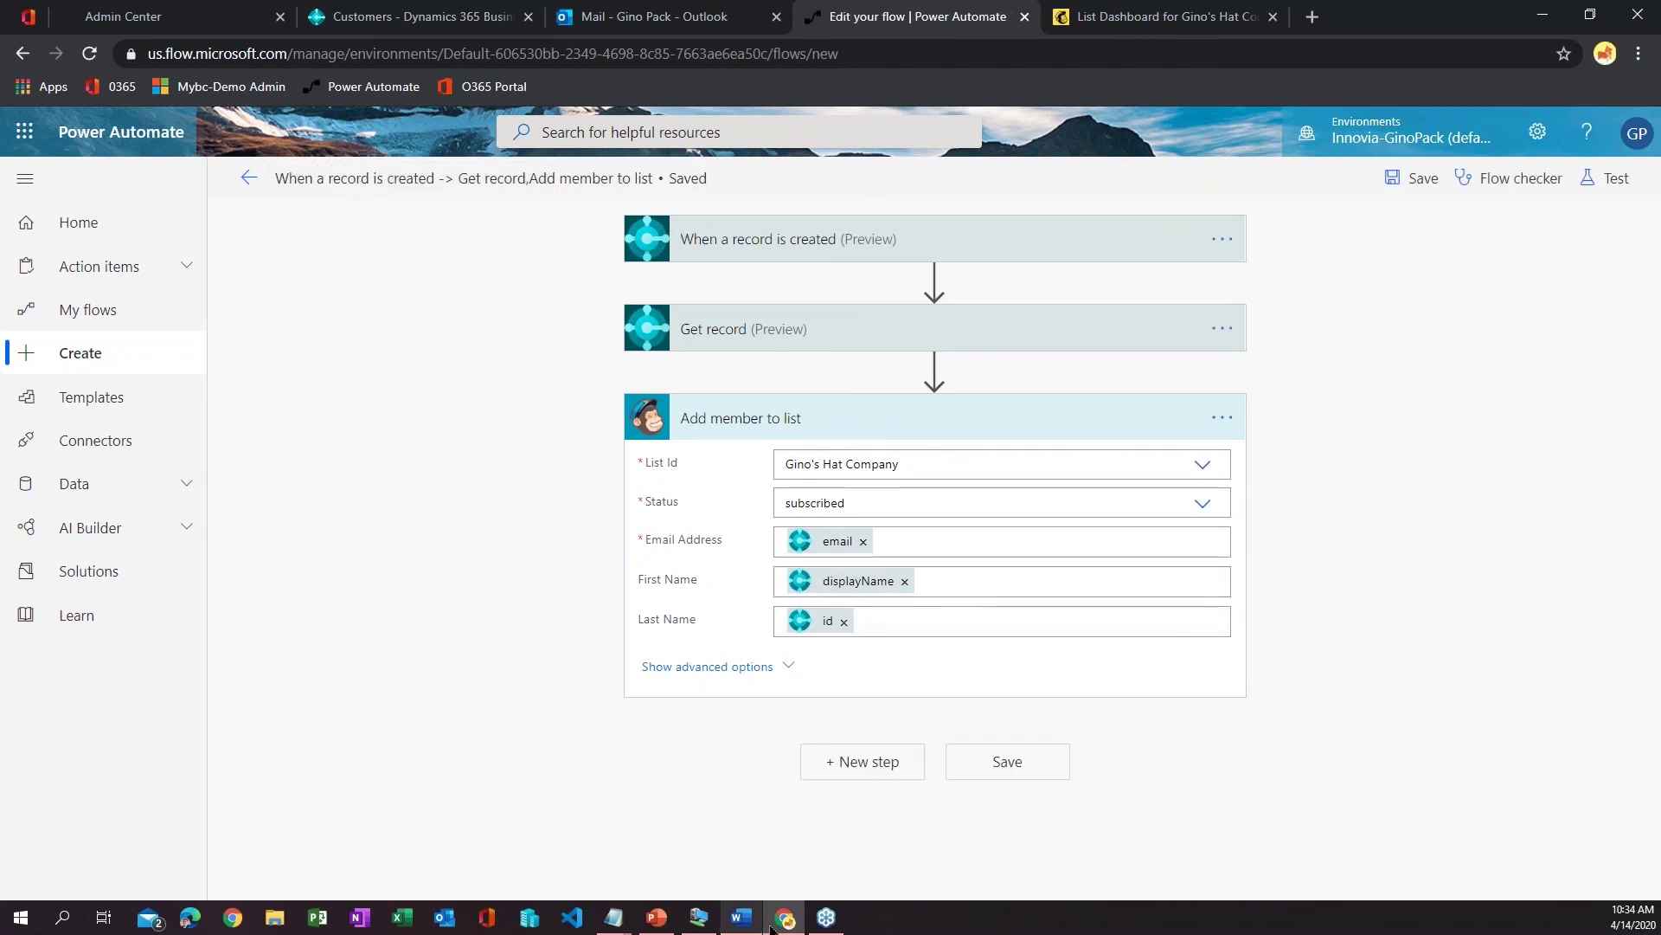
left_click(1513, 178)
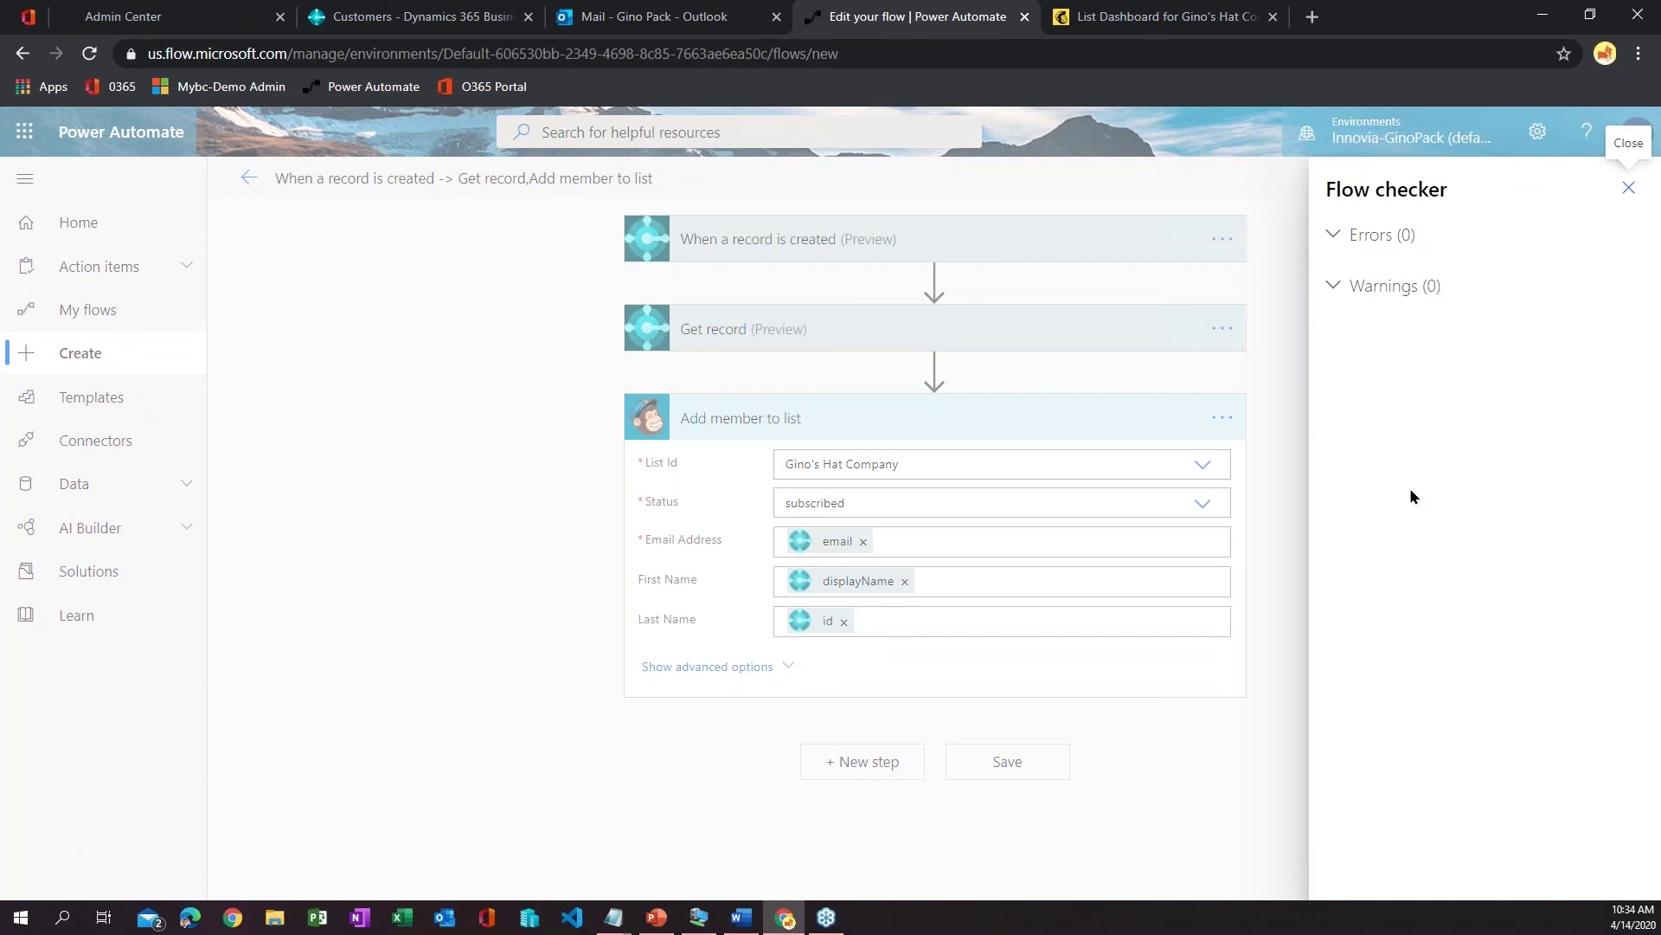
left_click(1332, 234)
left_click(1335, 283)
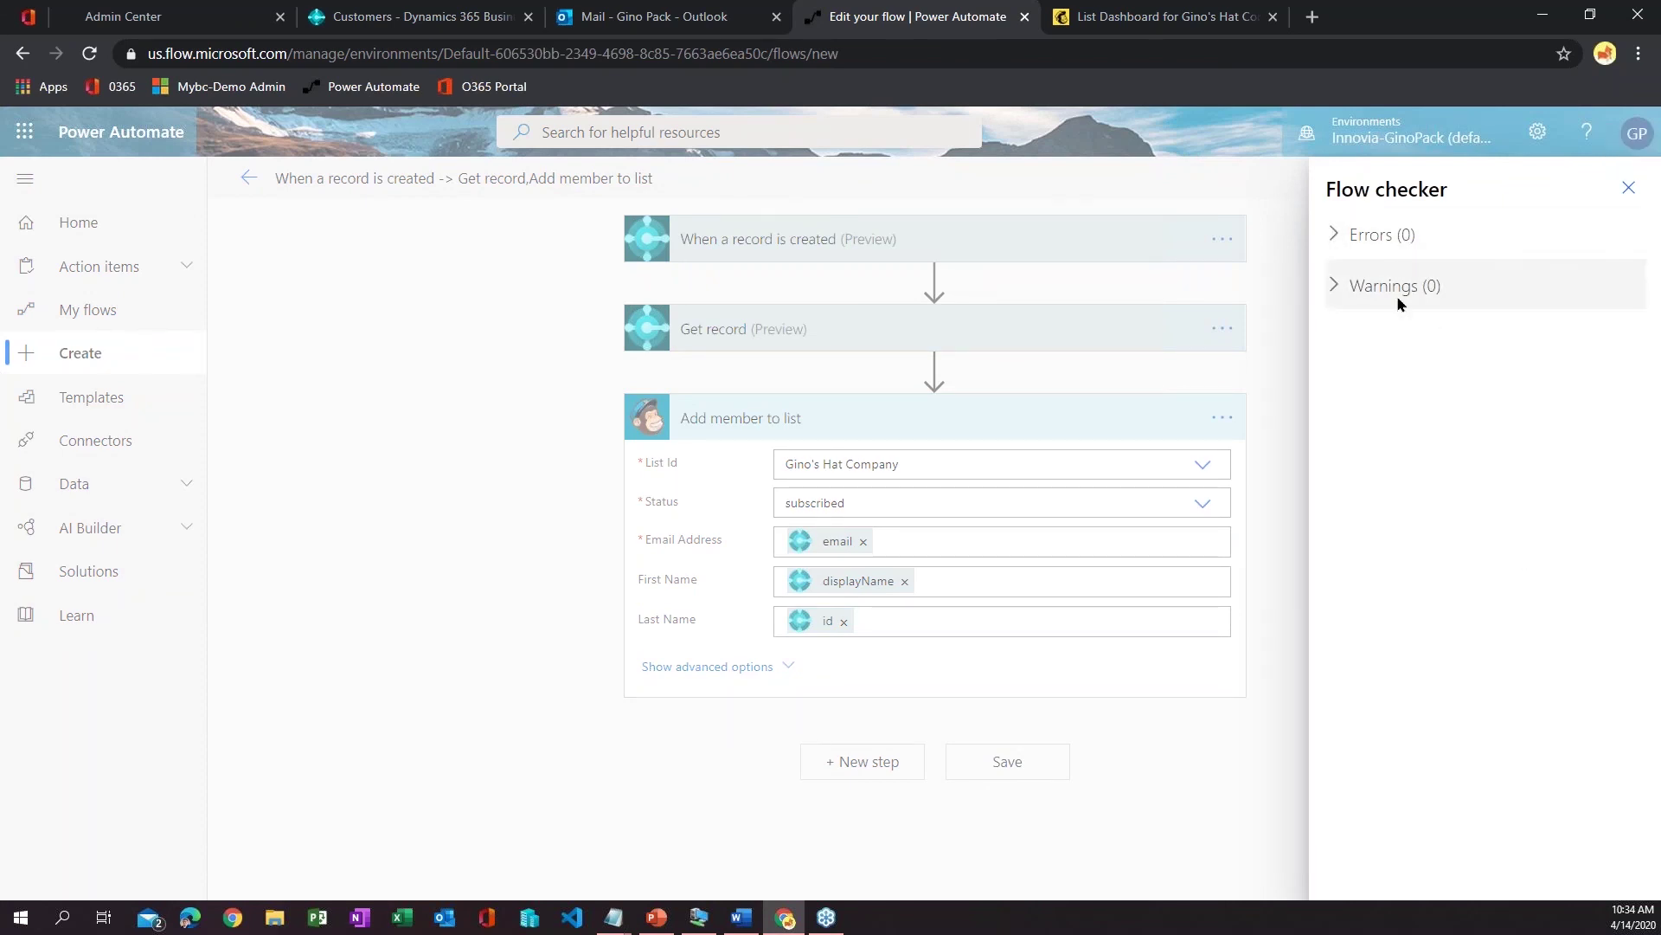
left_click(1629, 188)
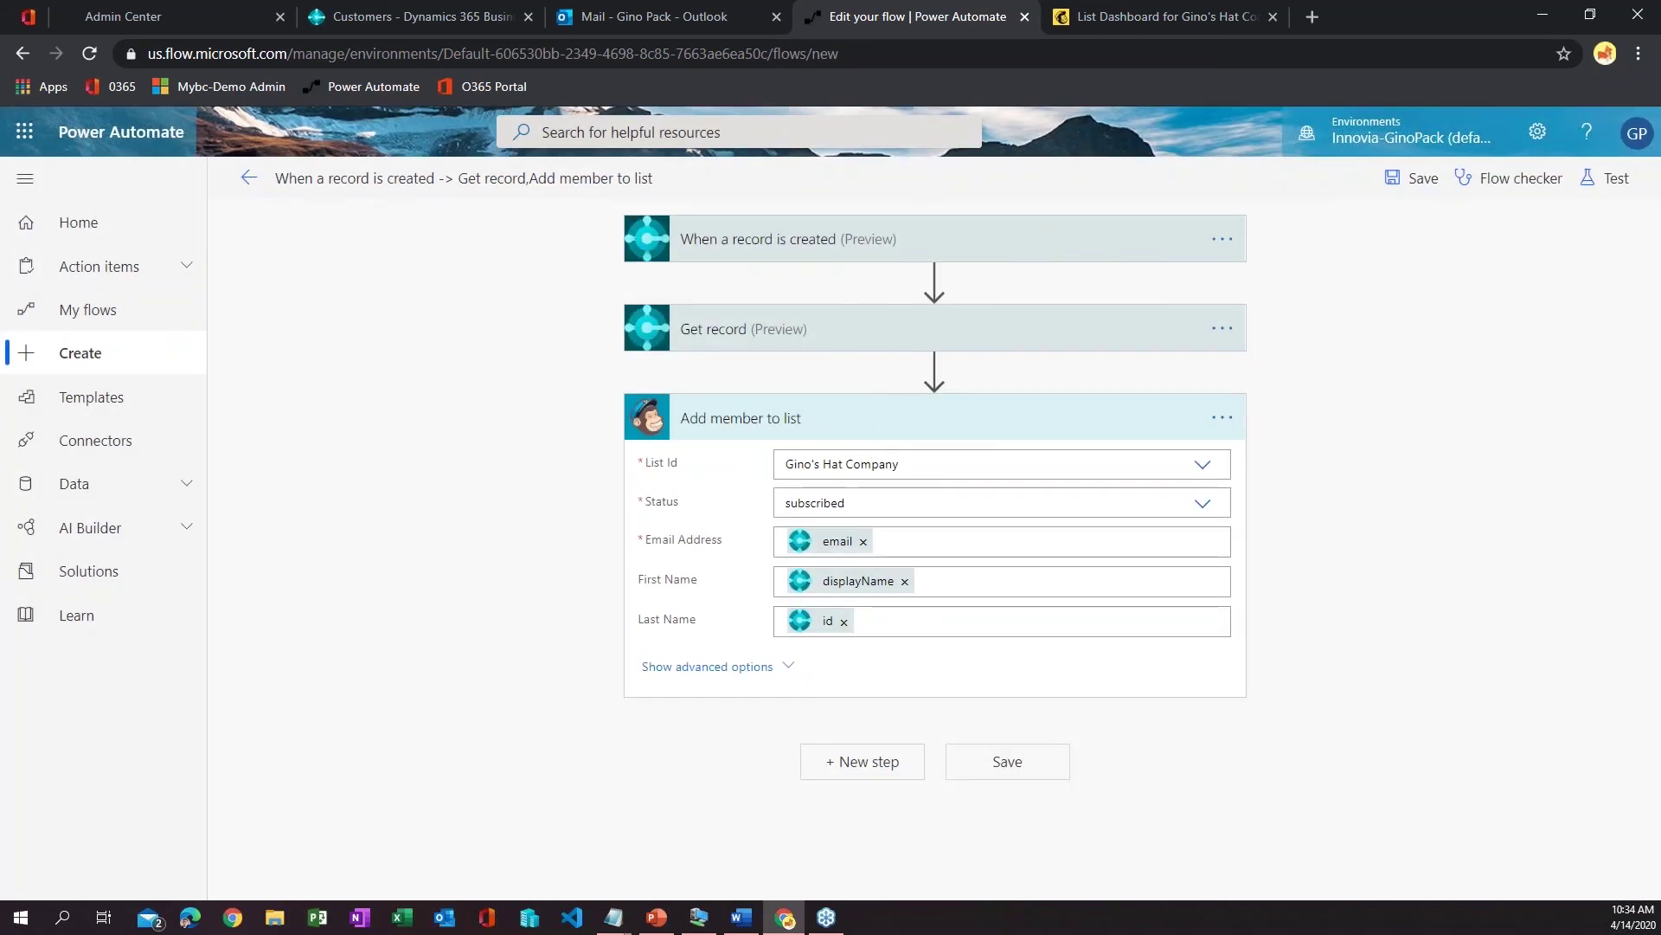
- Save the flow again and collapse the Add member to list step
left_click(1010, 772)
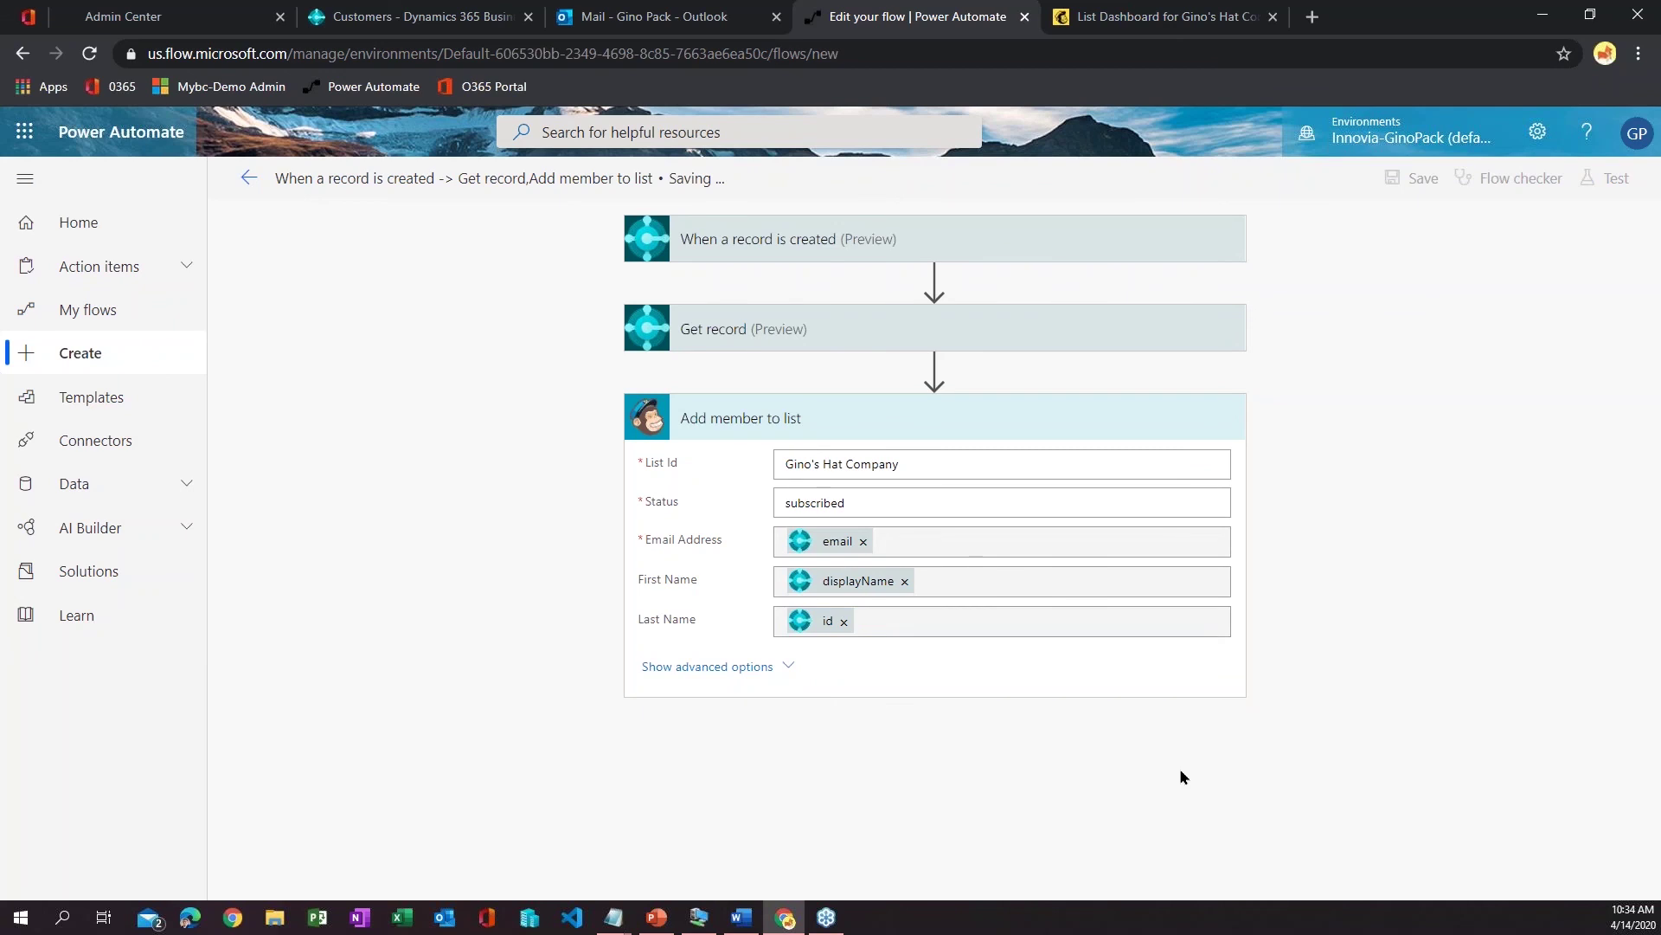
left_click(722, 417)
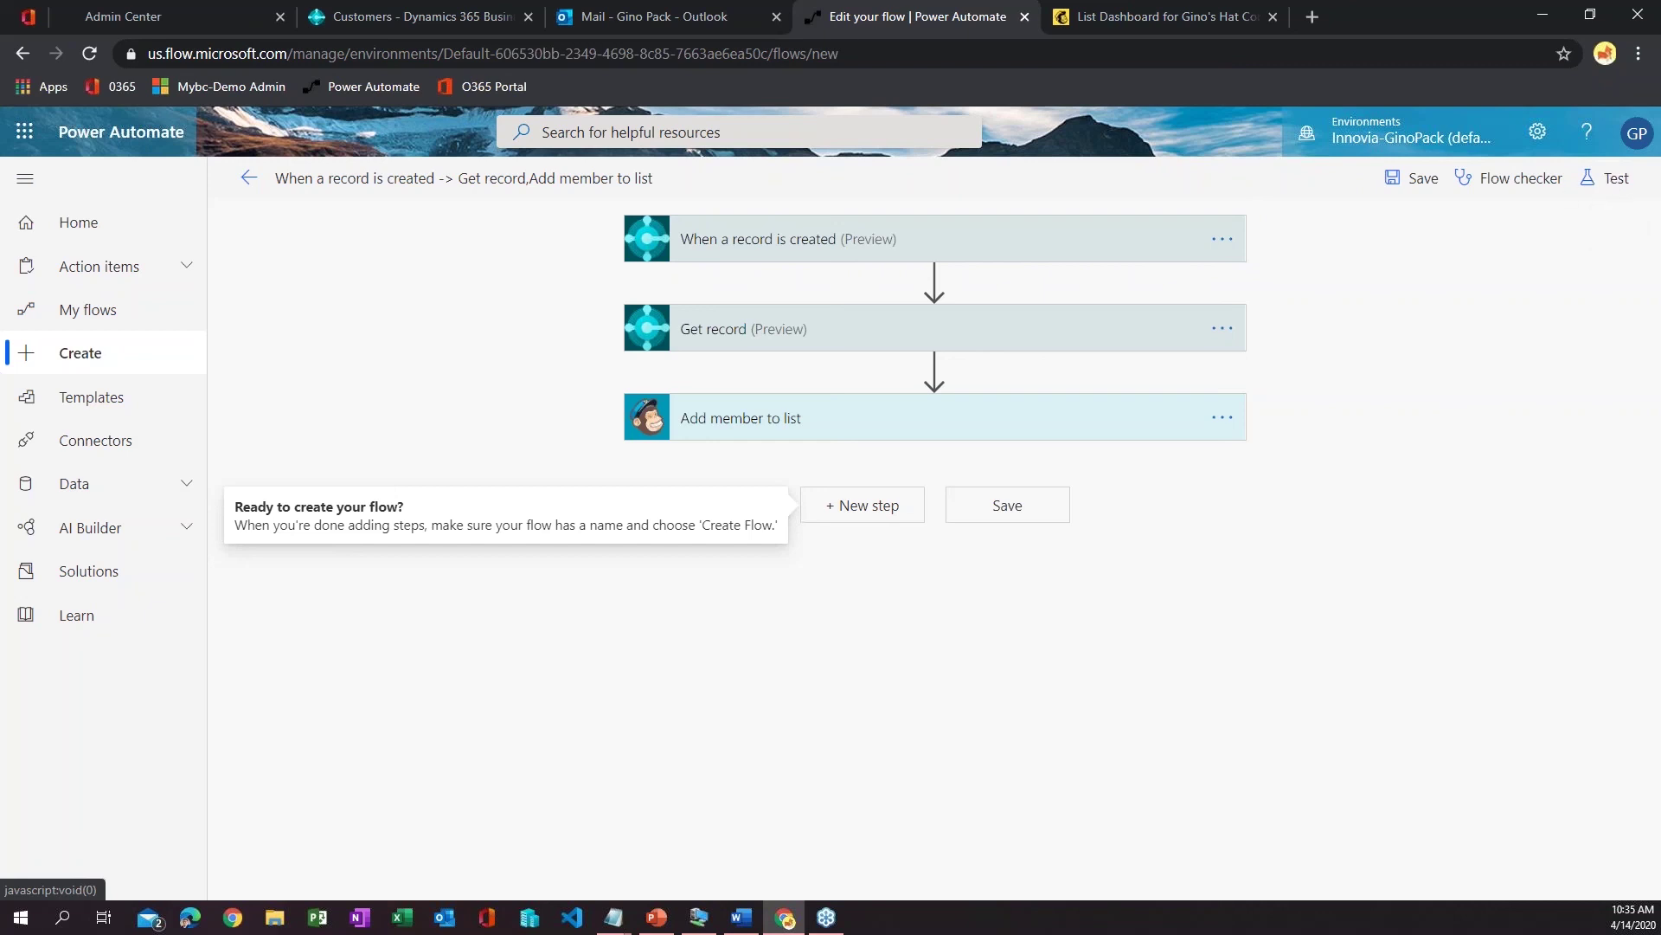
- Start a test run with 'I'll perform the trigger action' using Save & Test
left_click(1608, 177)
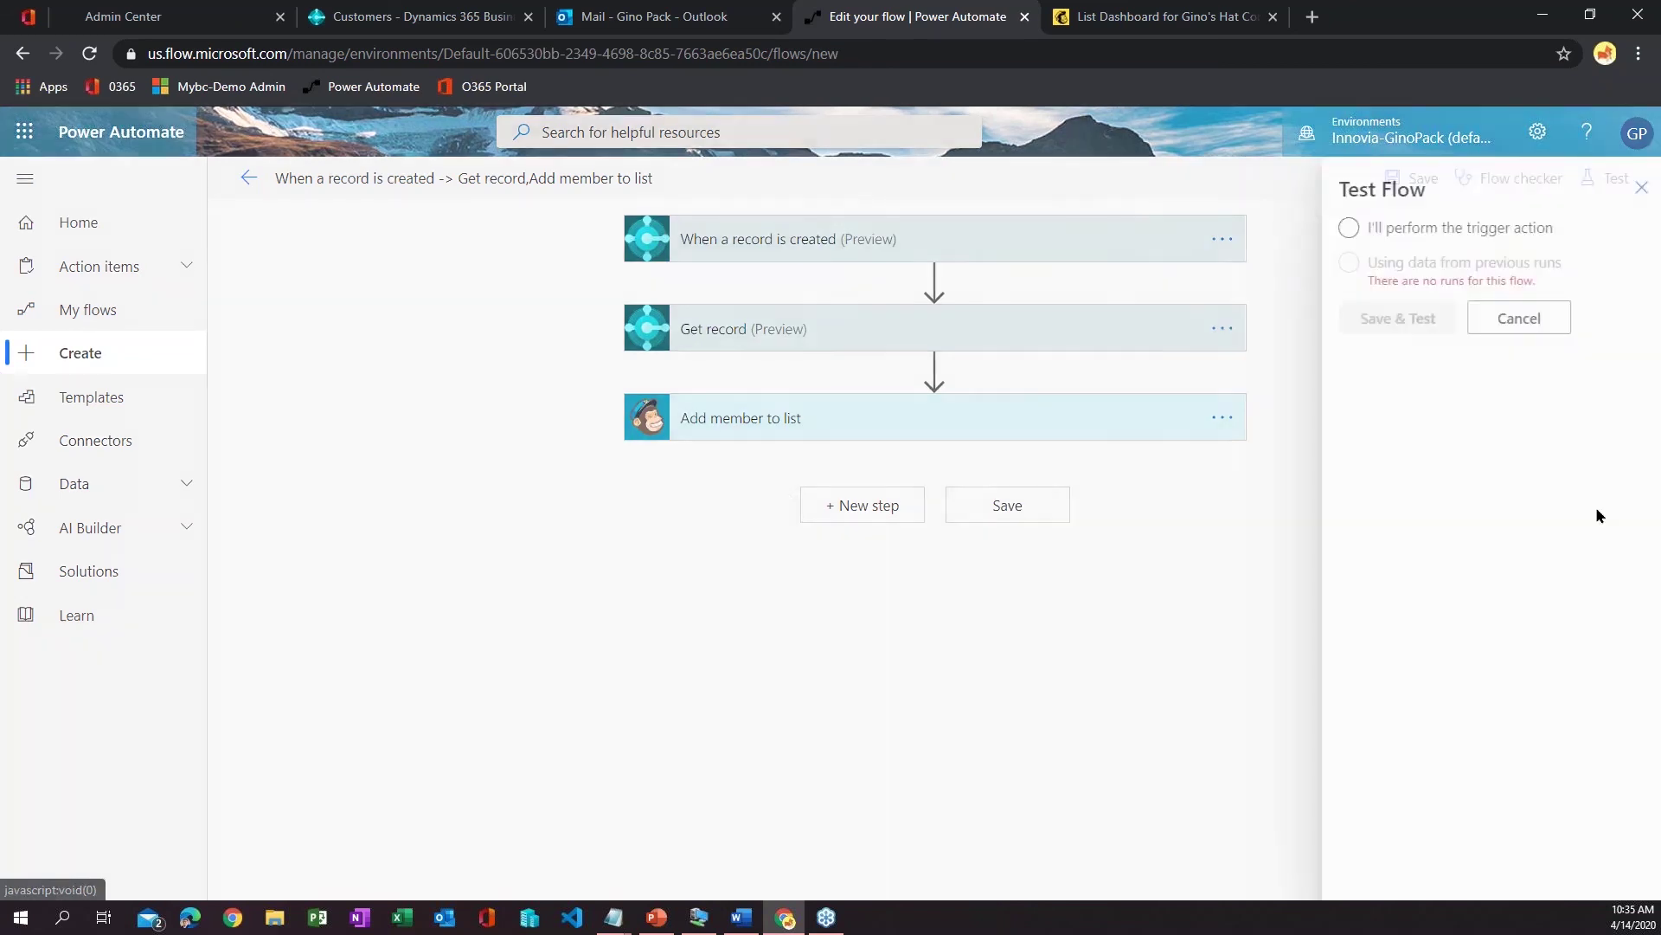
left_click(1429, 229)
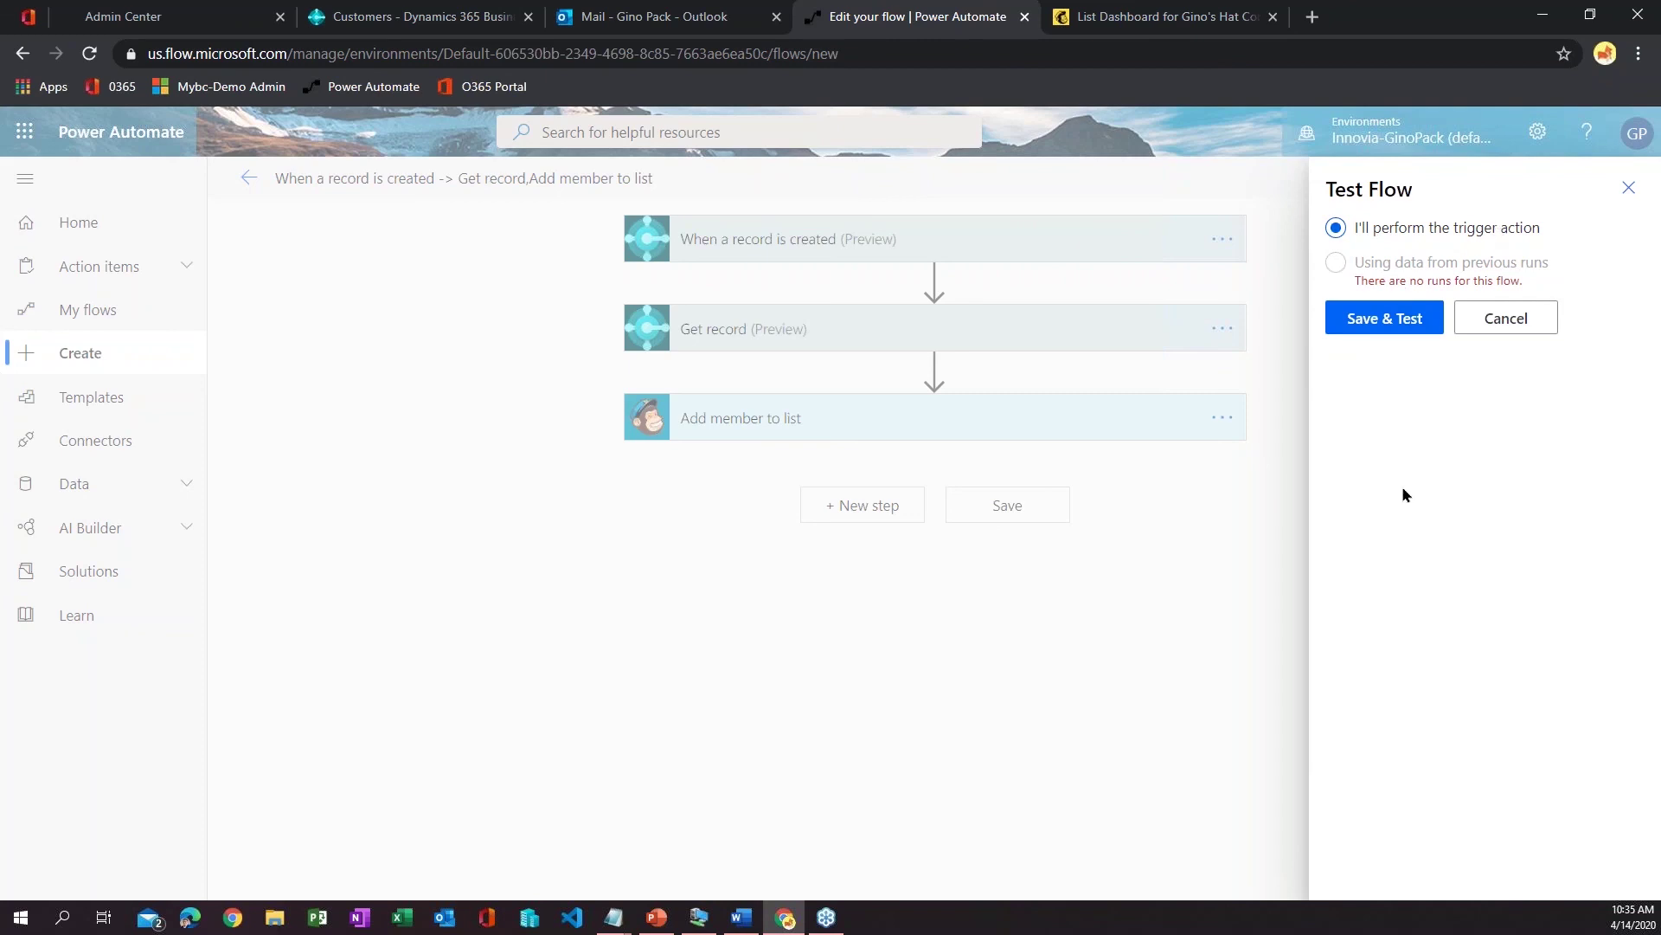
left_click(1394, 318)
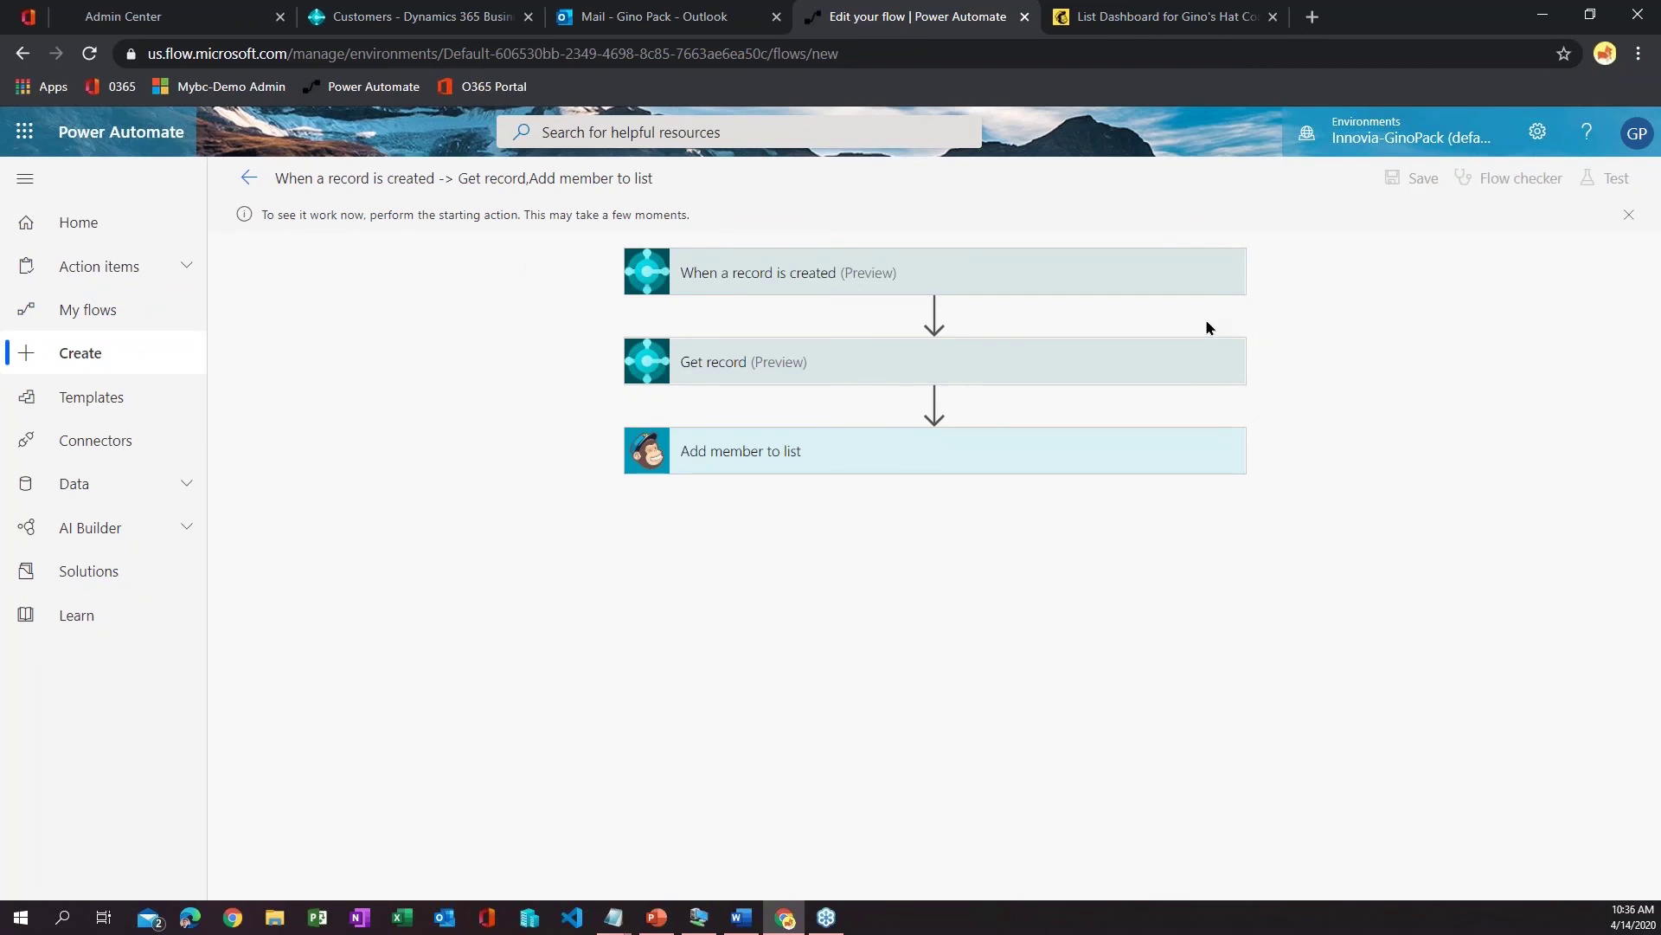
- In Business Central, create a Business-to-Business customer named 'Benjamins Construction'
left_click(433, 11)
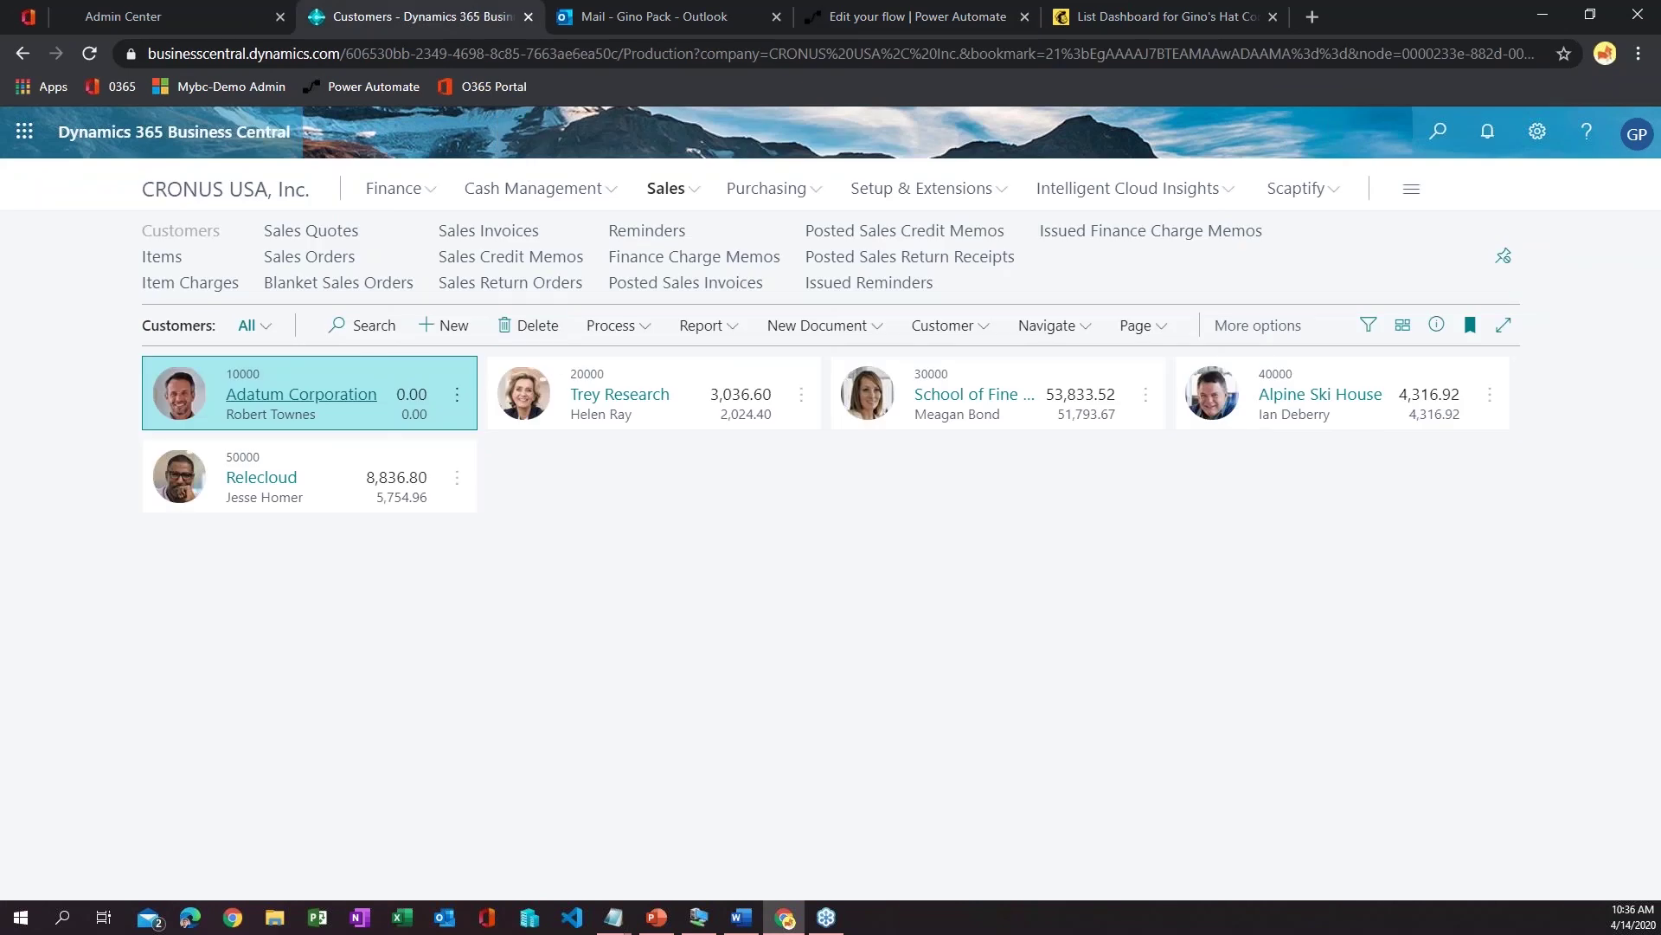
left_click(444, 324)
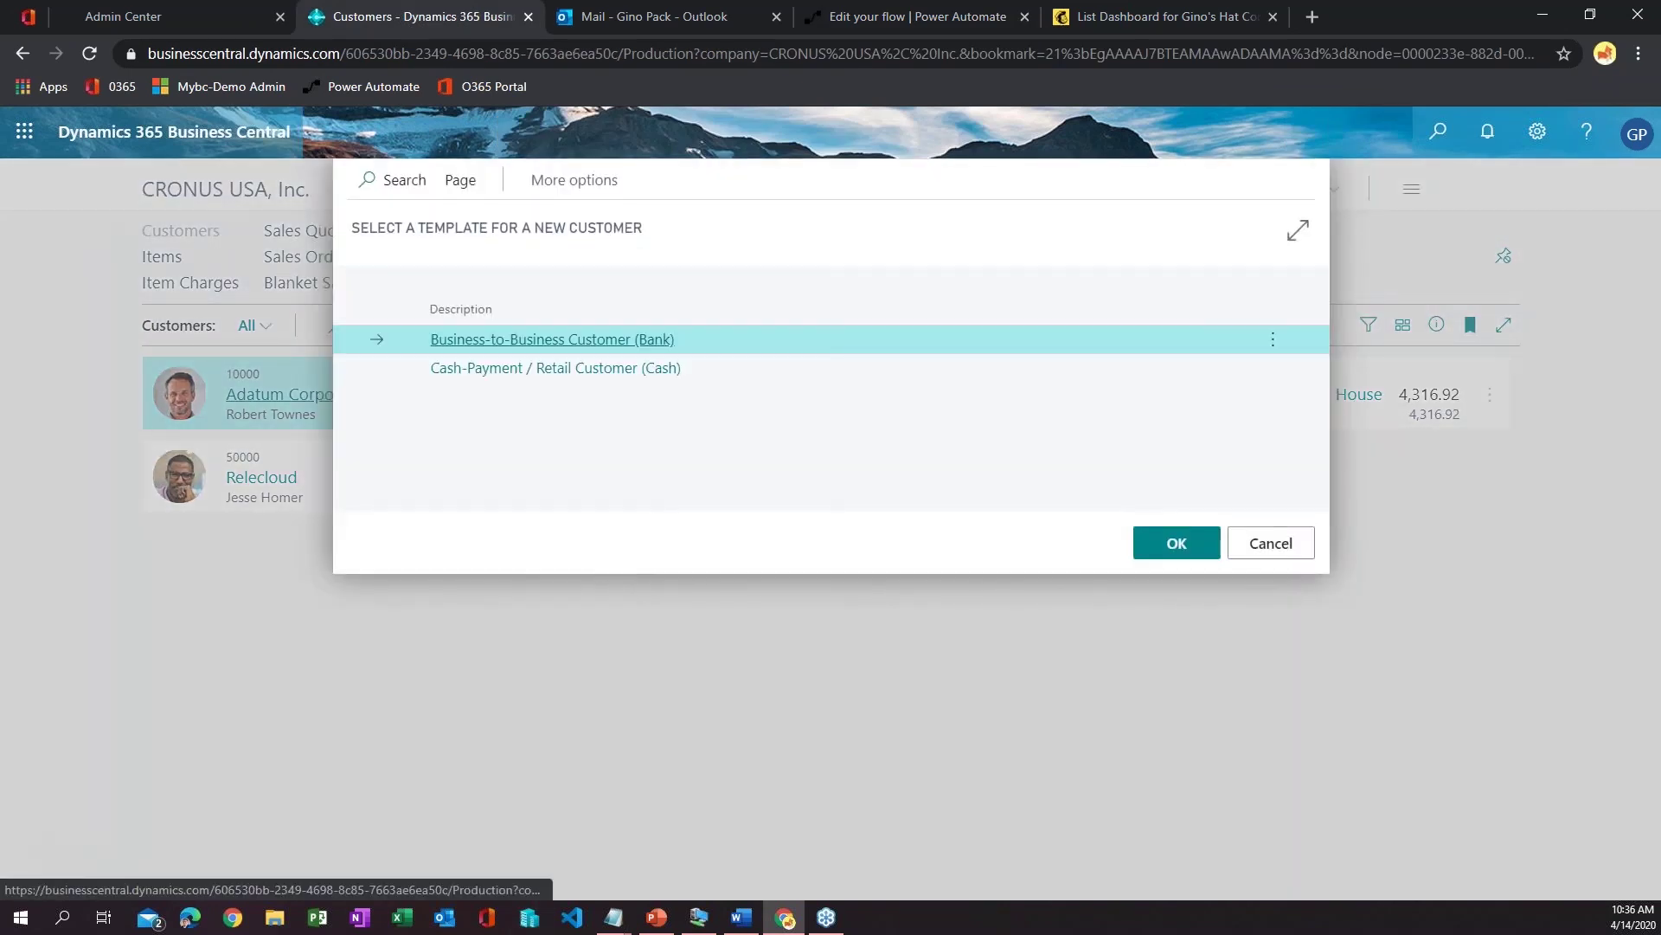
left_click(1177, 553)
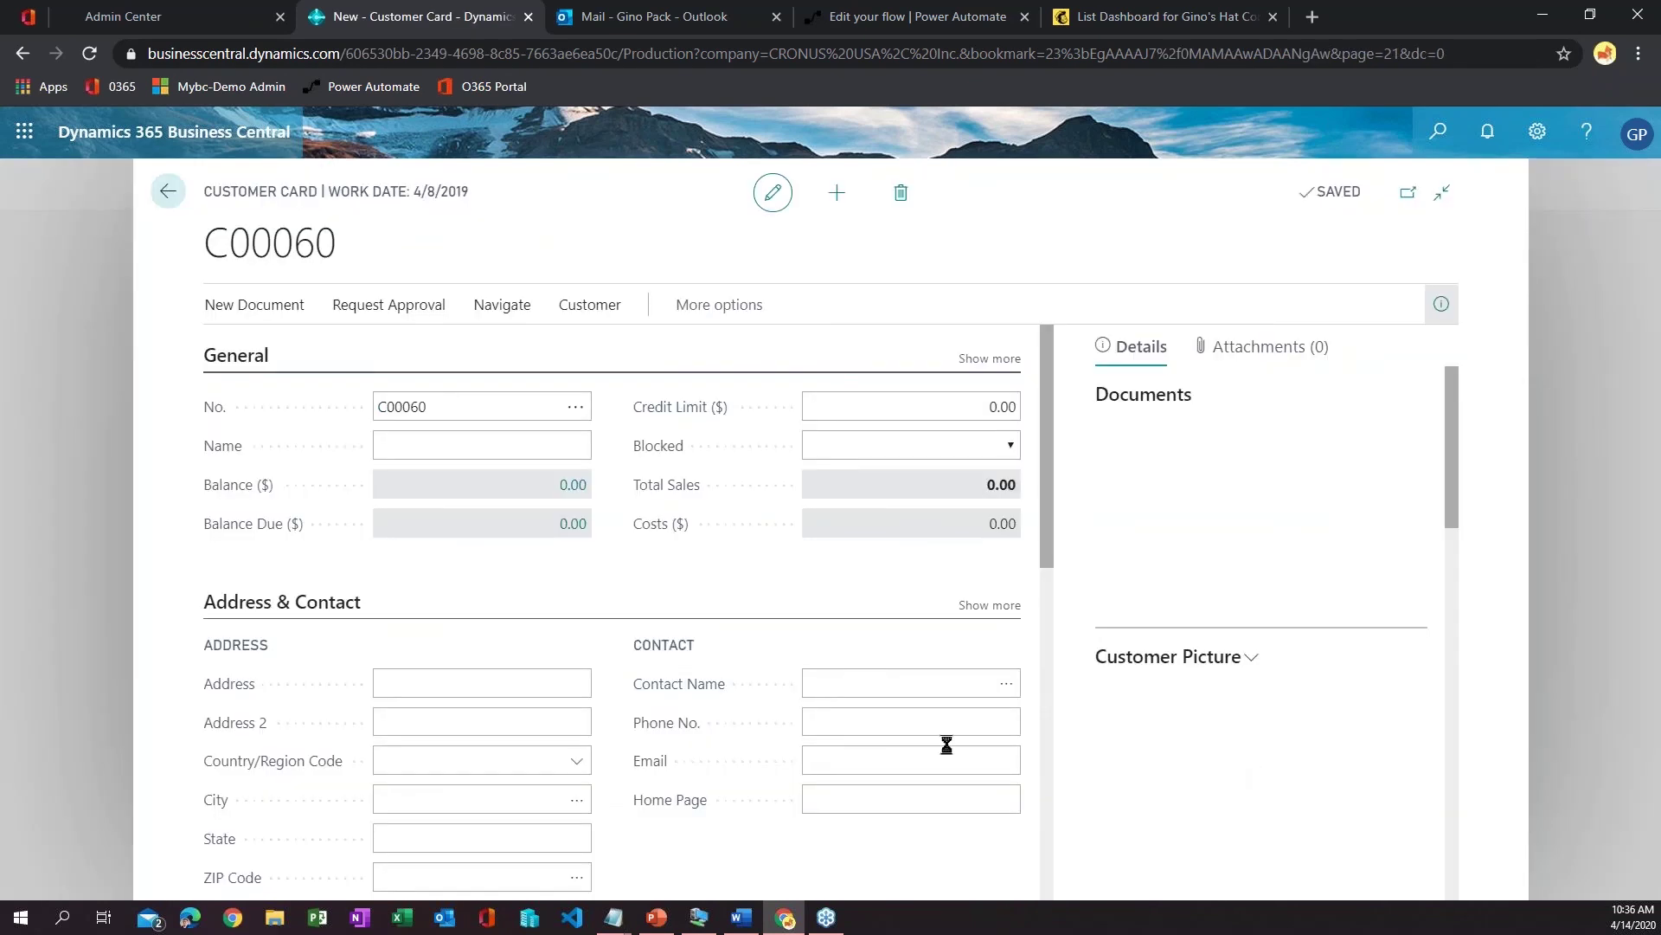
left_click(462, 449)
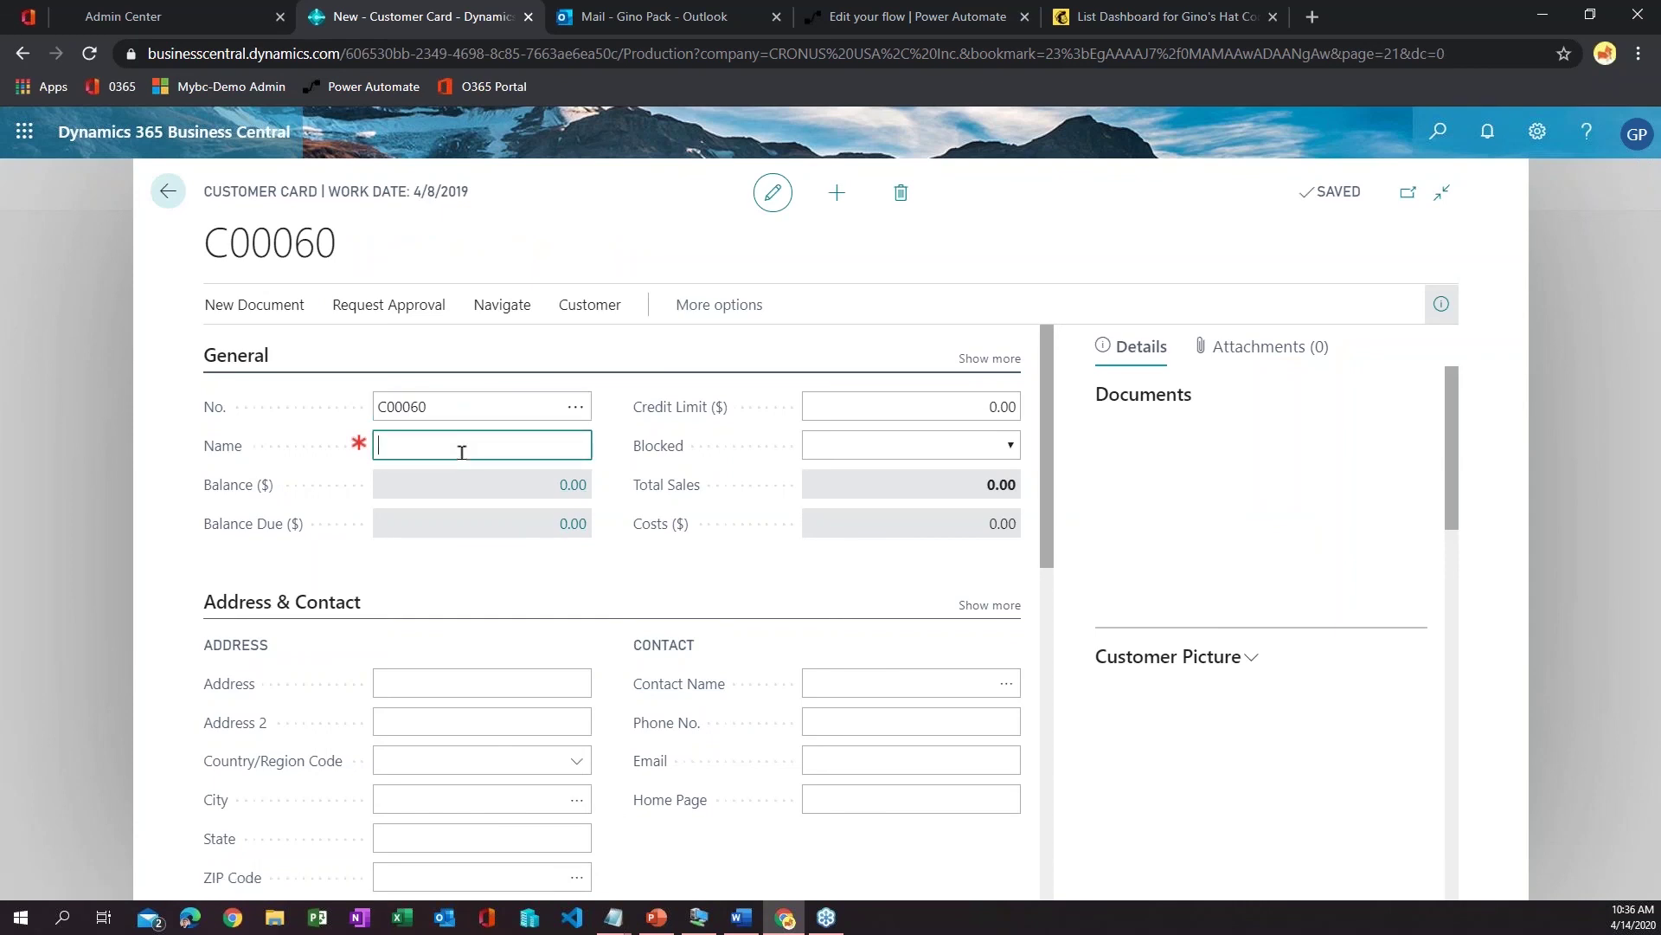
type("Benjamins Construction")
- Enter the customer's e-mail address, return to the Customers list, then go back to the flow
left_click(818, 758)
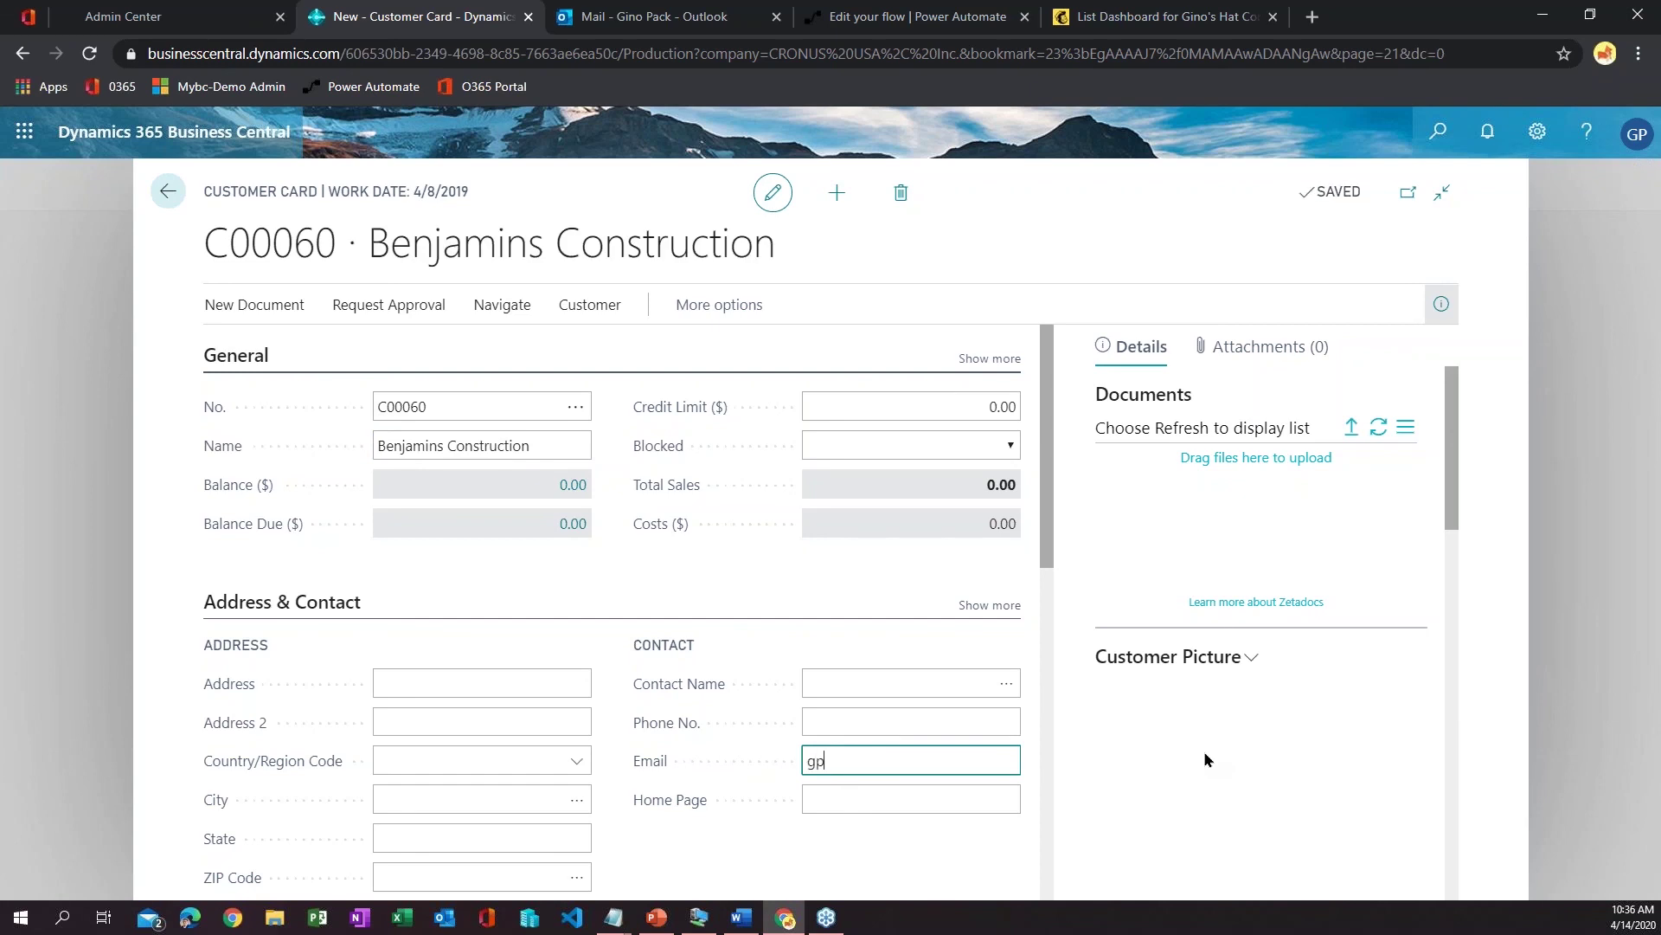
key("Tab")
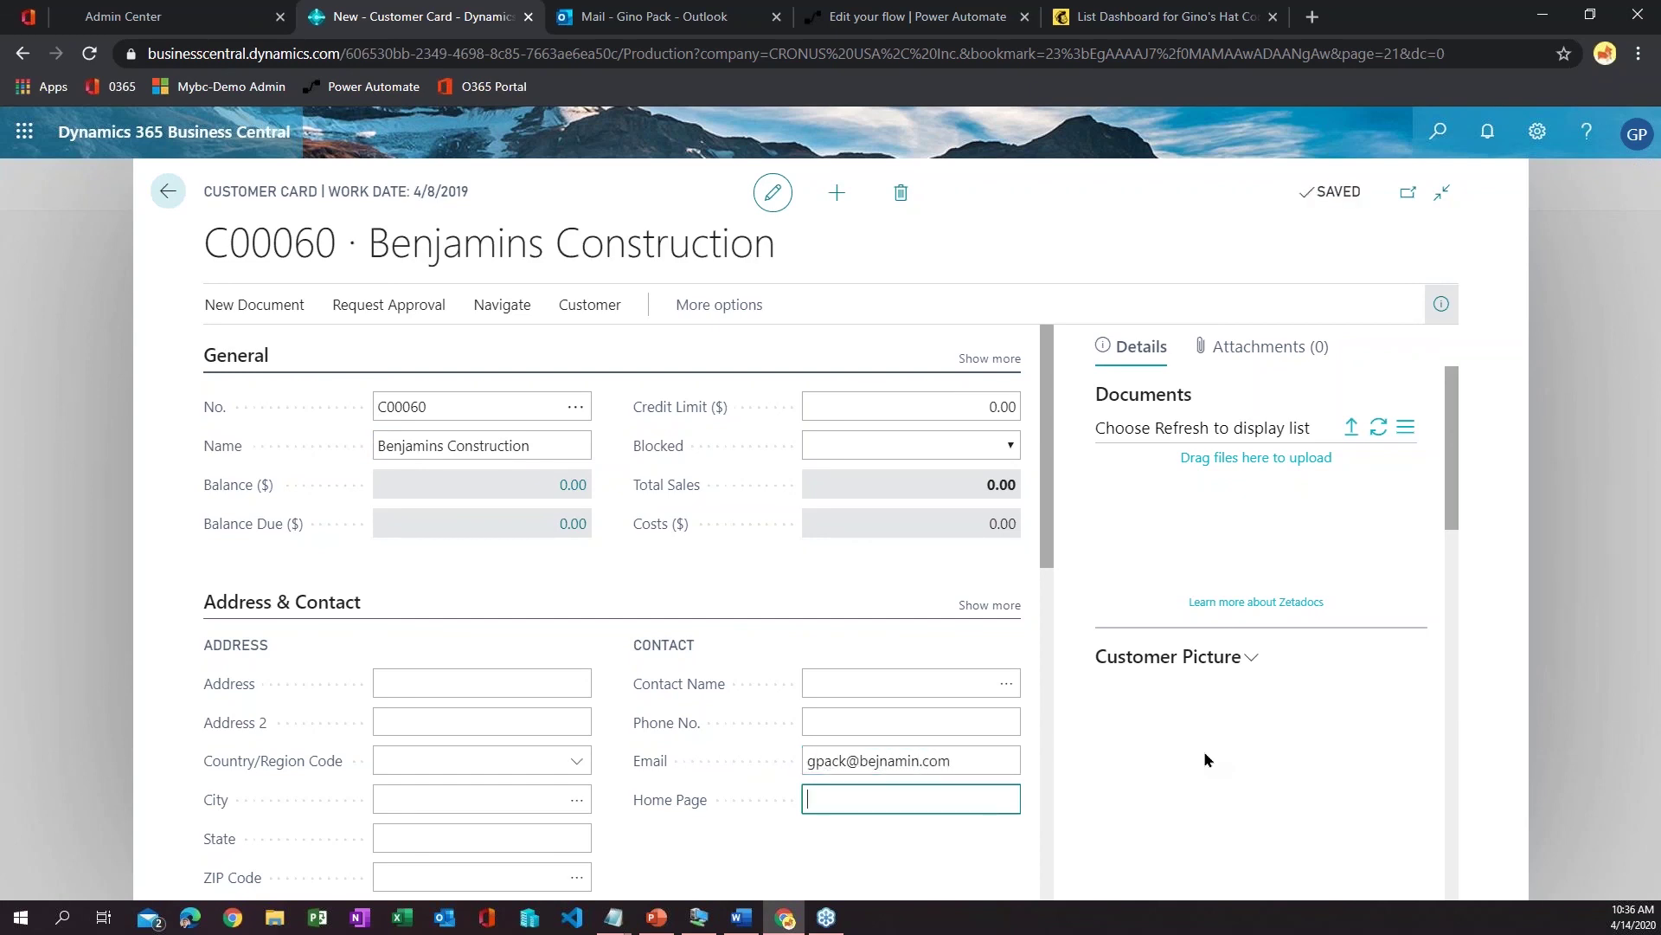
left_click(167, 191)
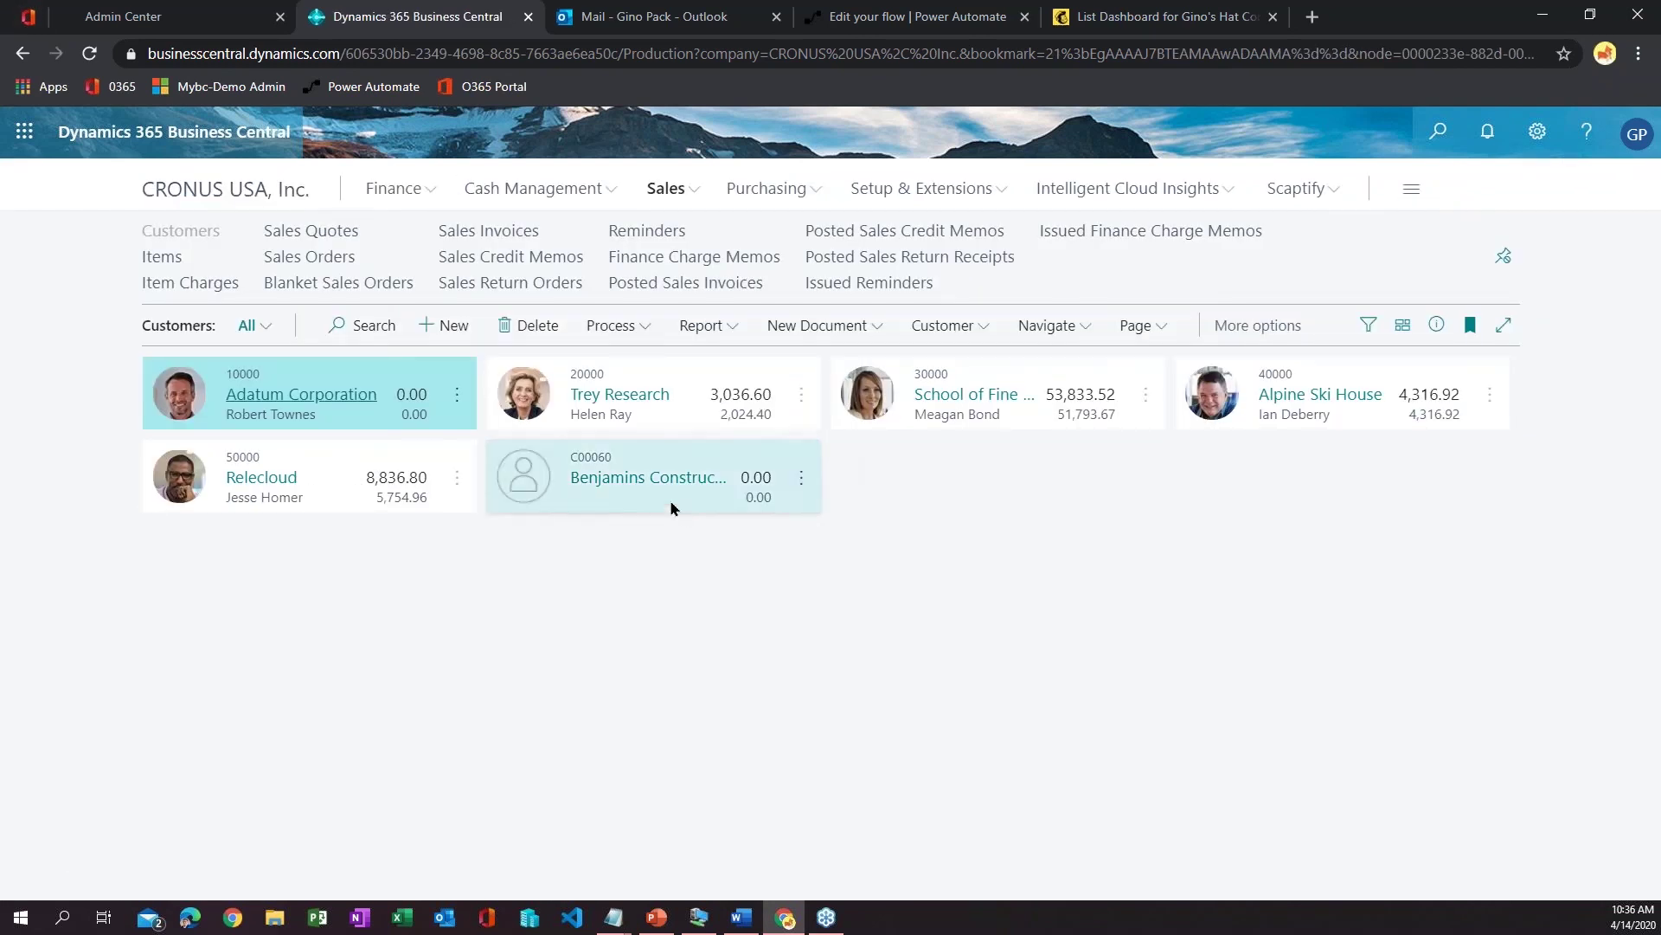
left_click(832, 21)
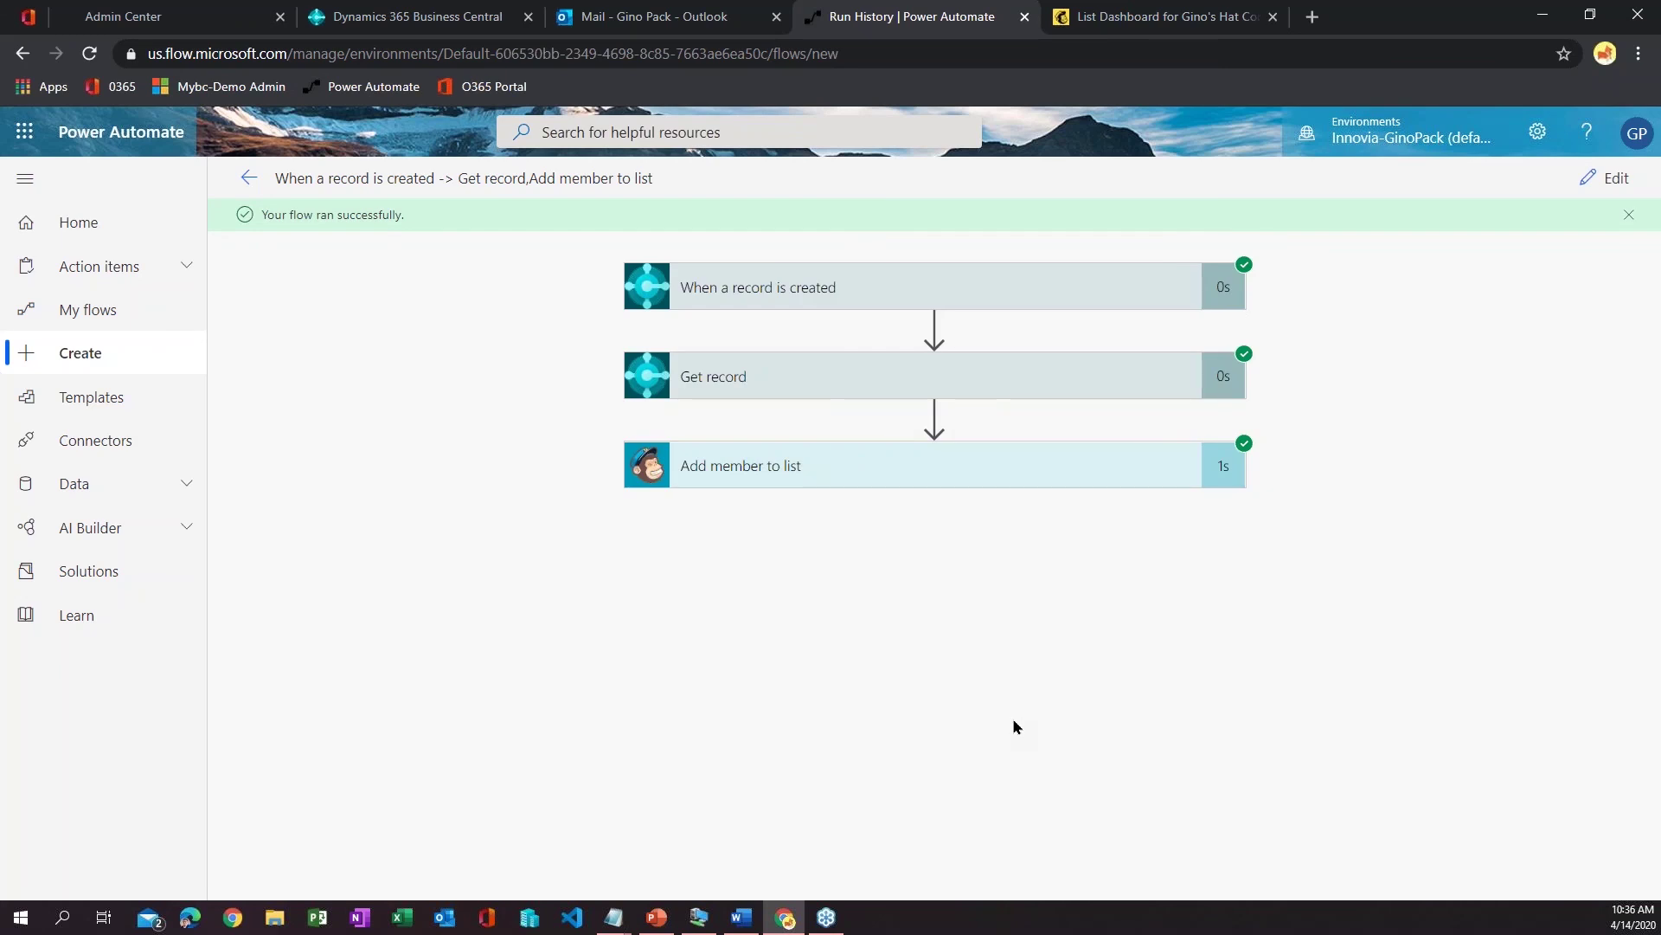
- Expand the 'When a record is created' trigger's run details and review its outputs
left_click(790, 307)
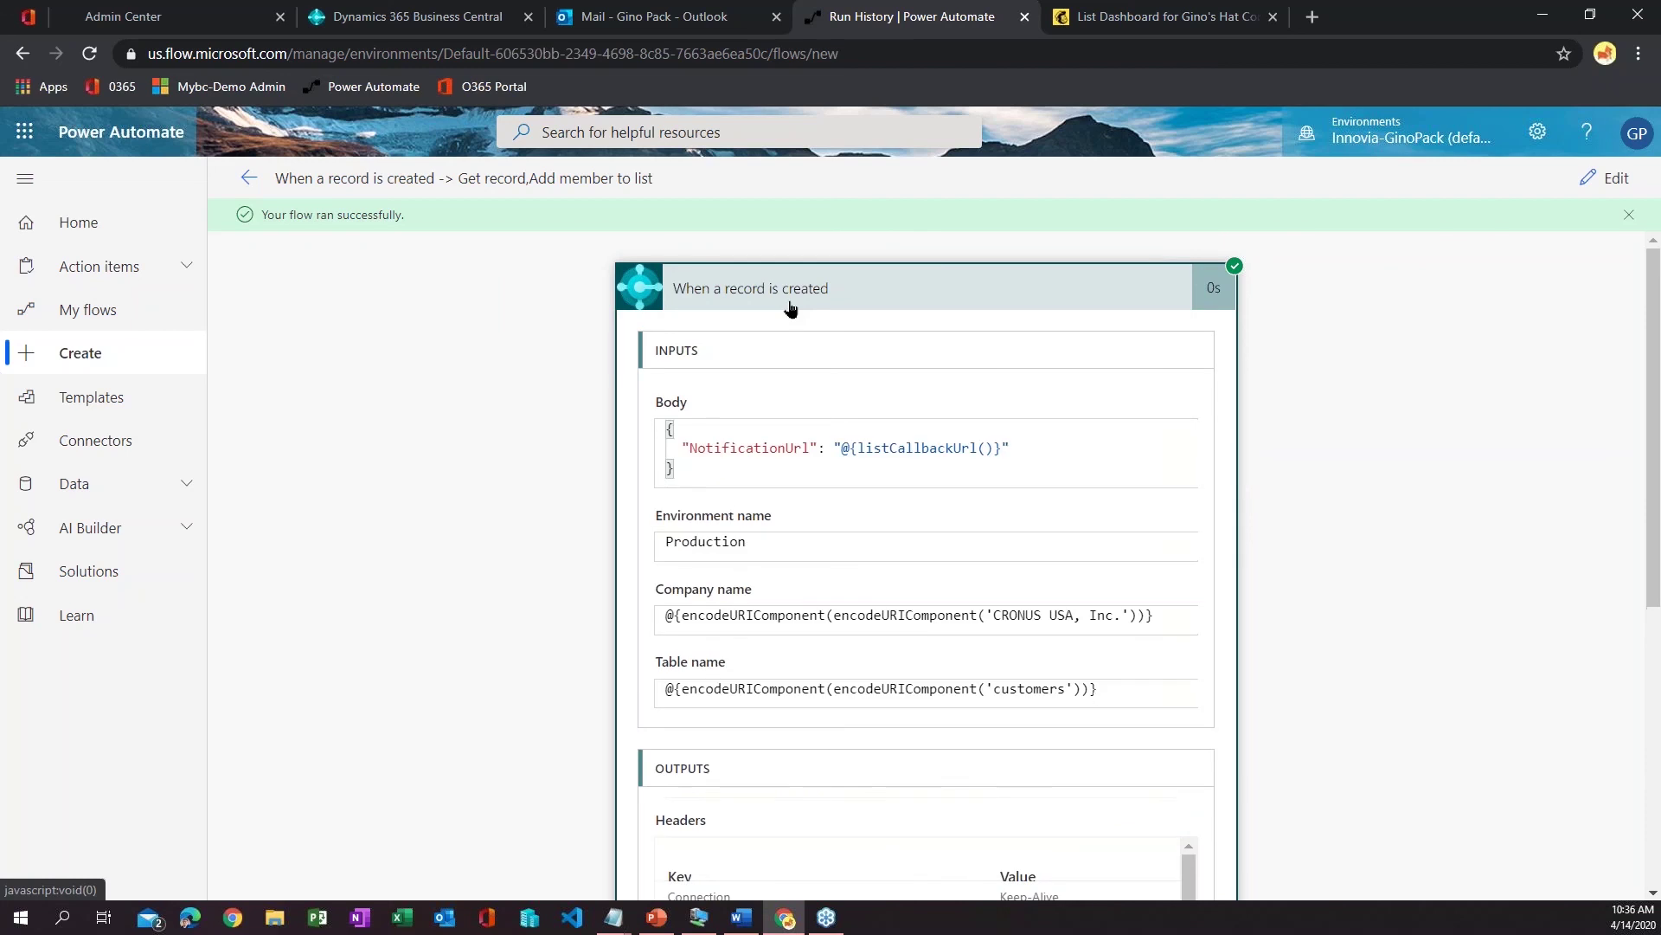
left_click(790, 307)
left_click(790, 307)
scroll(844, 587, "down", 3)
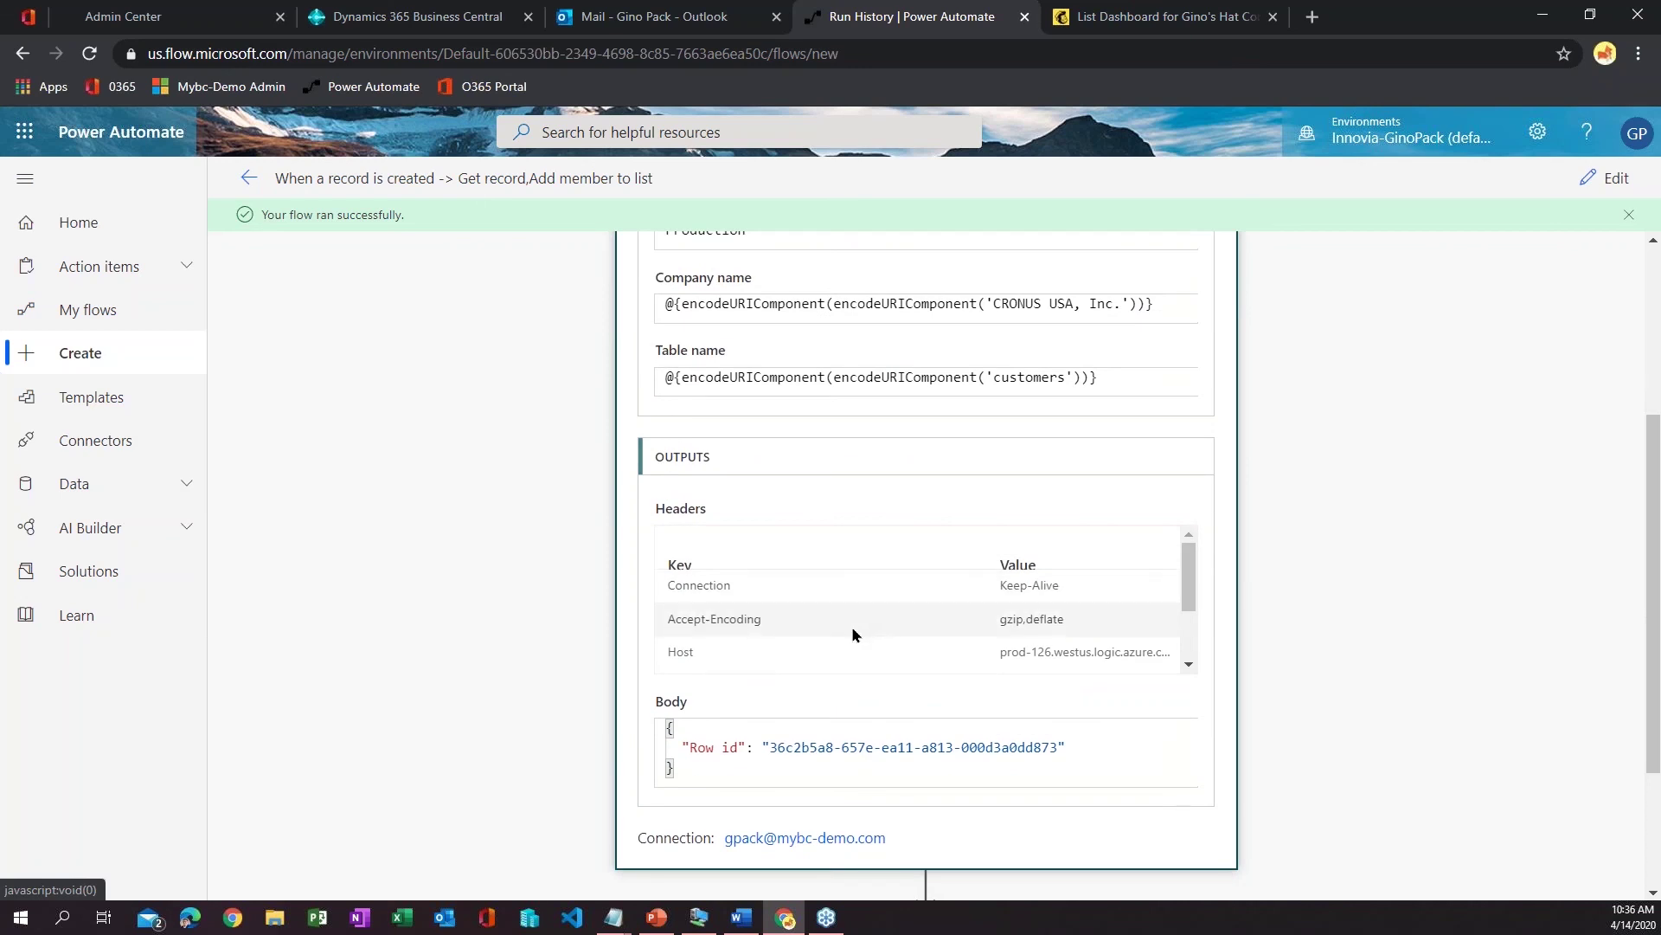
scroll(852, 626, "down", 1)
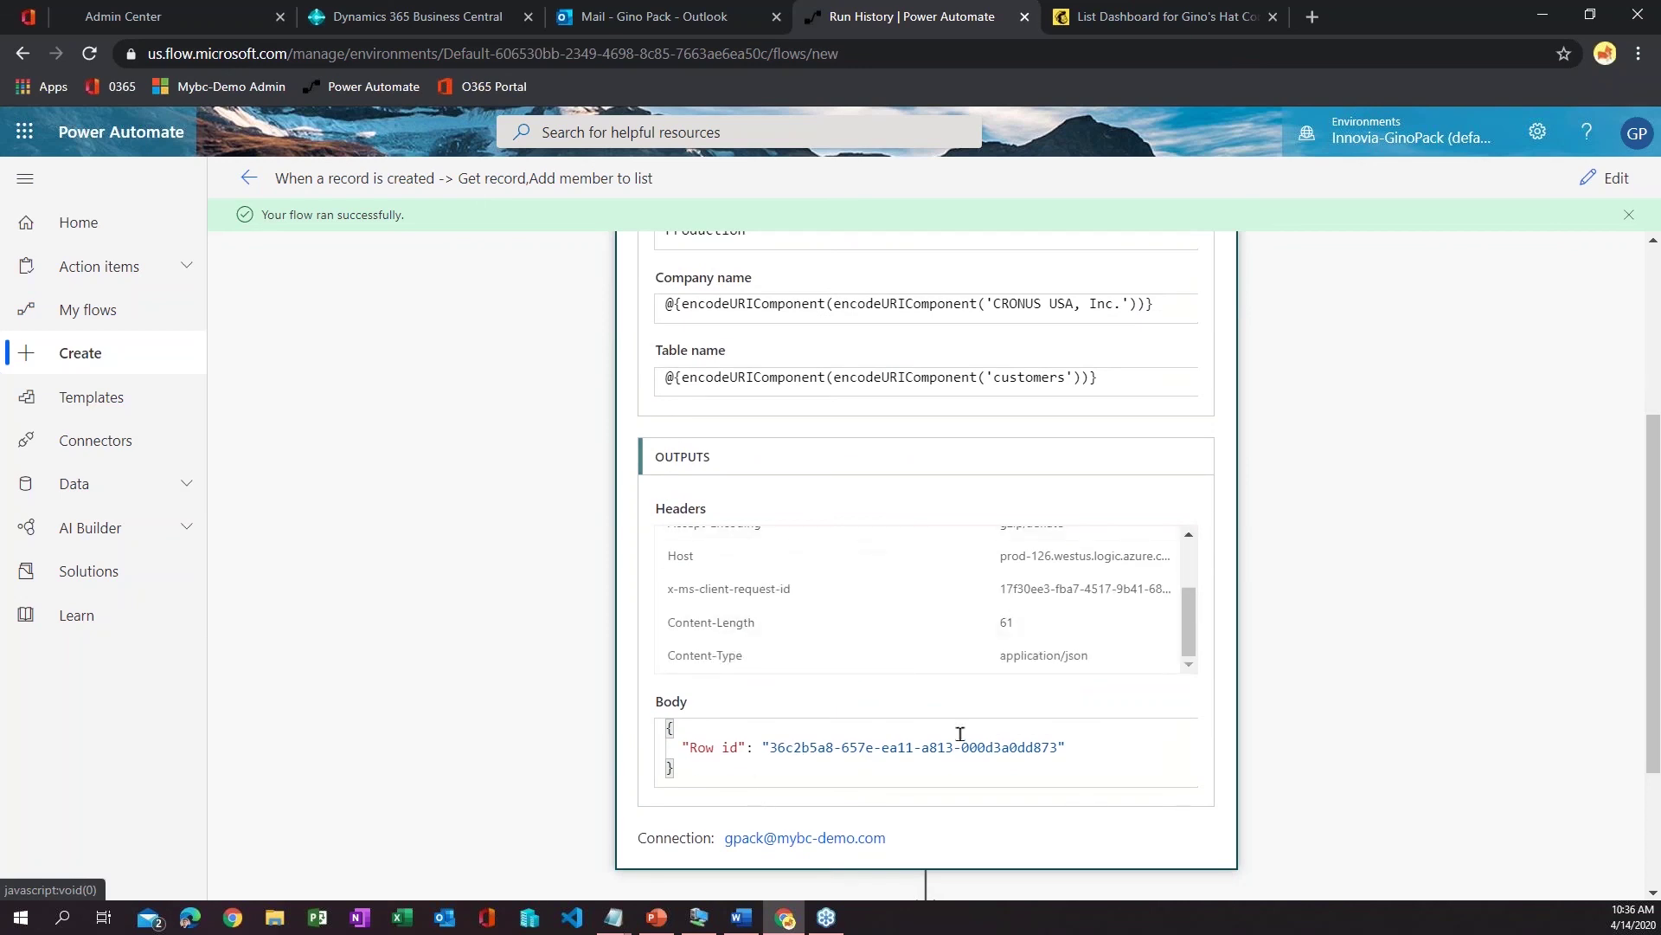
scroll(957, 734, "down", 2)
- Review the Get record step's inputs and outputs
left_click(921, 738)
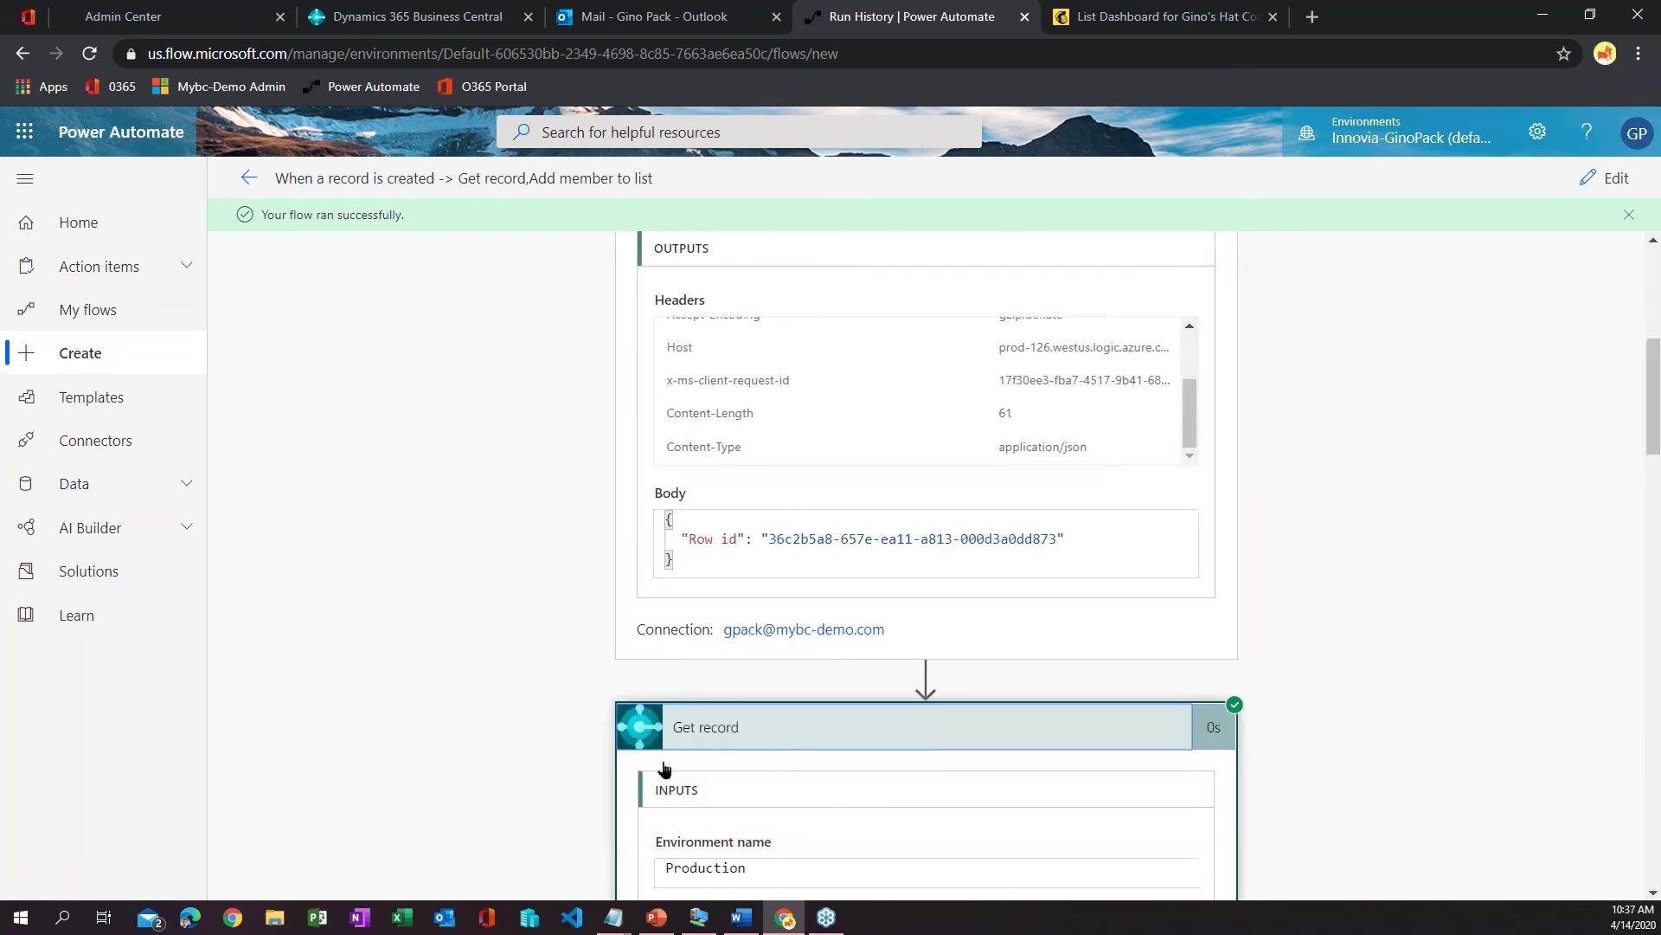
scroll(538, 697, "down", 4)
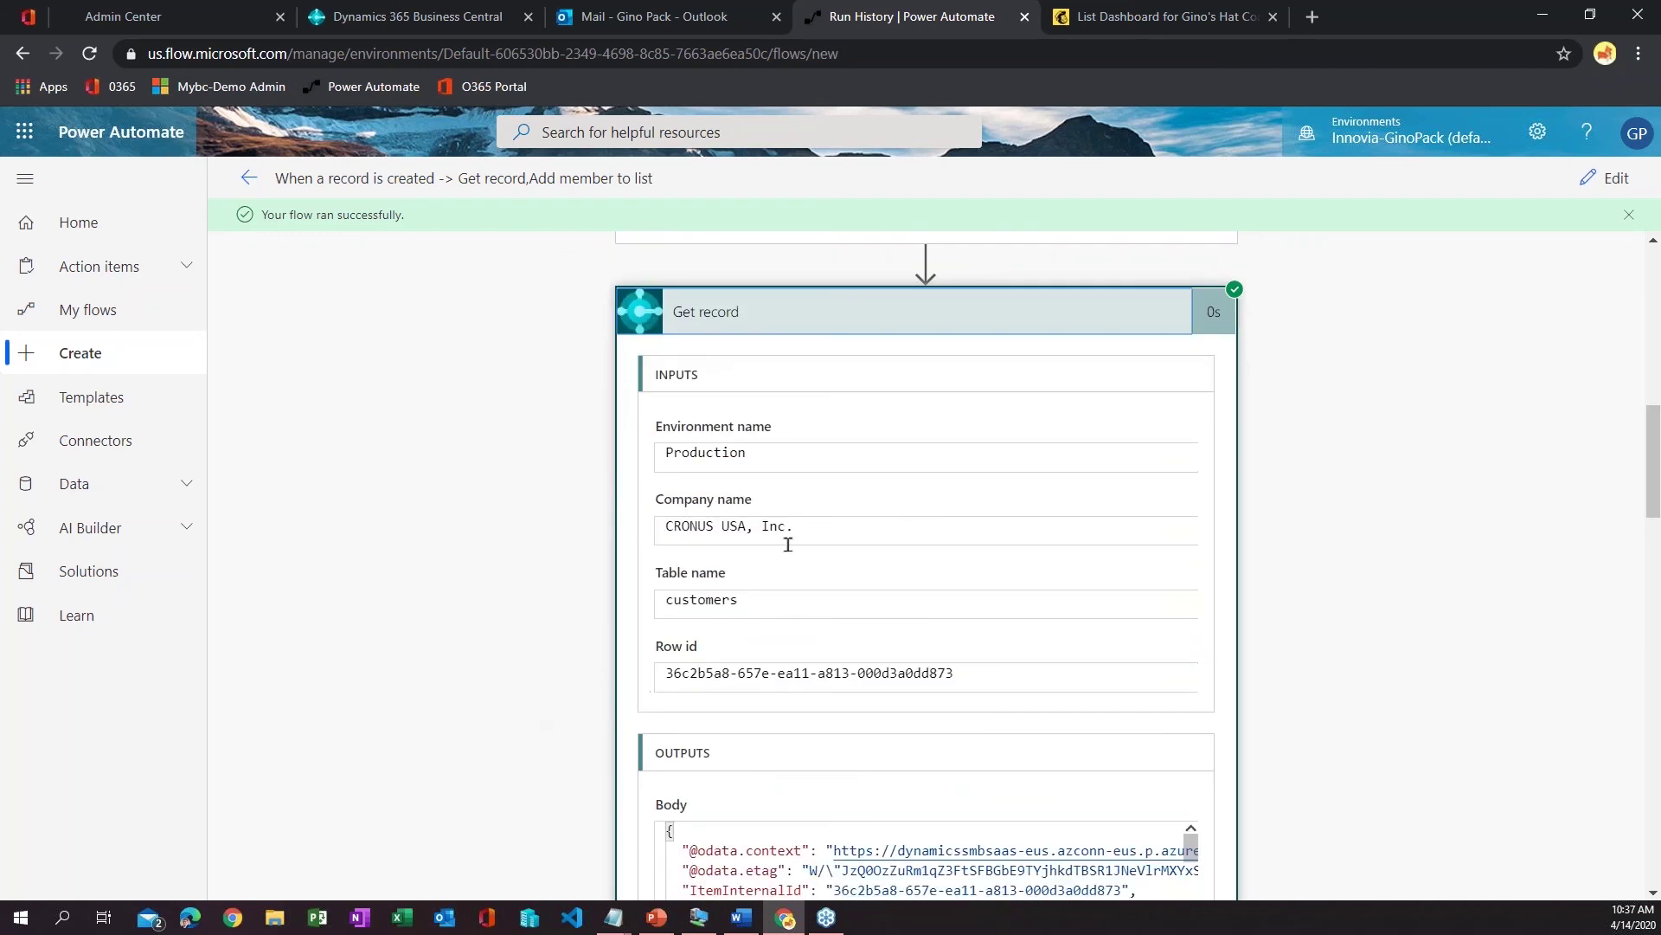
scroll(242, 713, "down", 6)
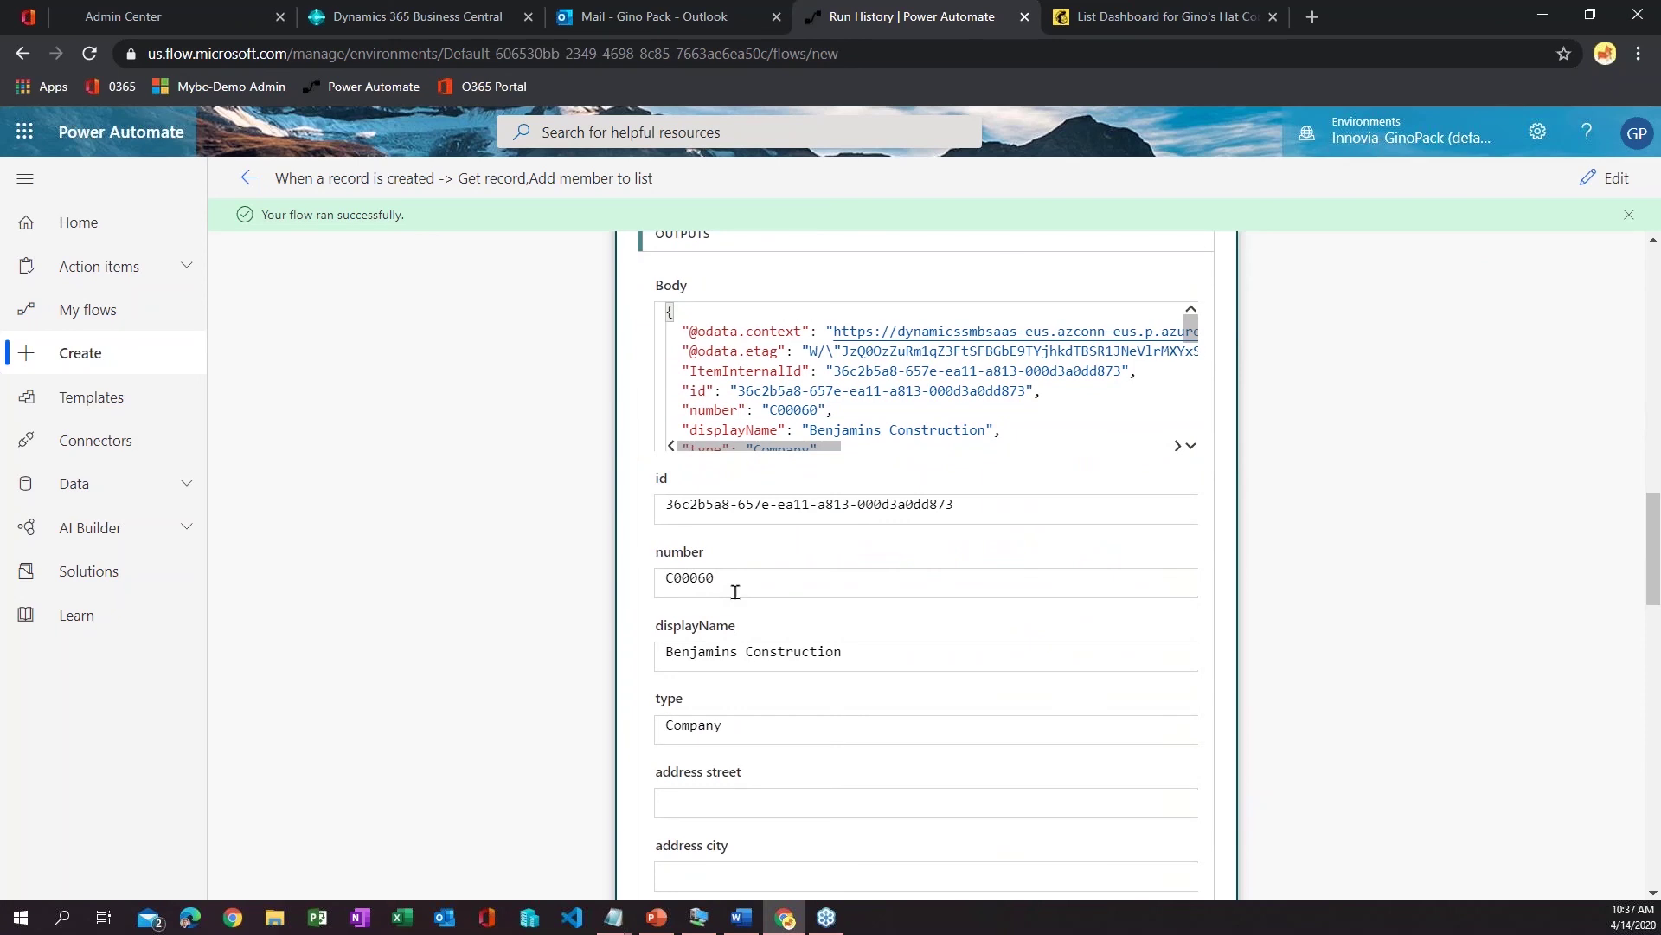
scroll(752, 660, "down", 2)
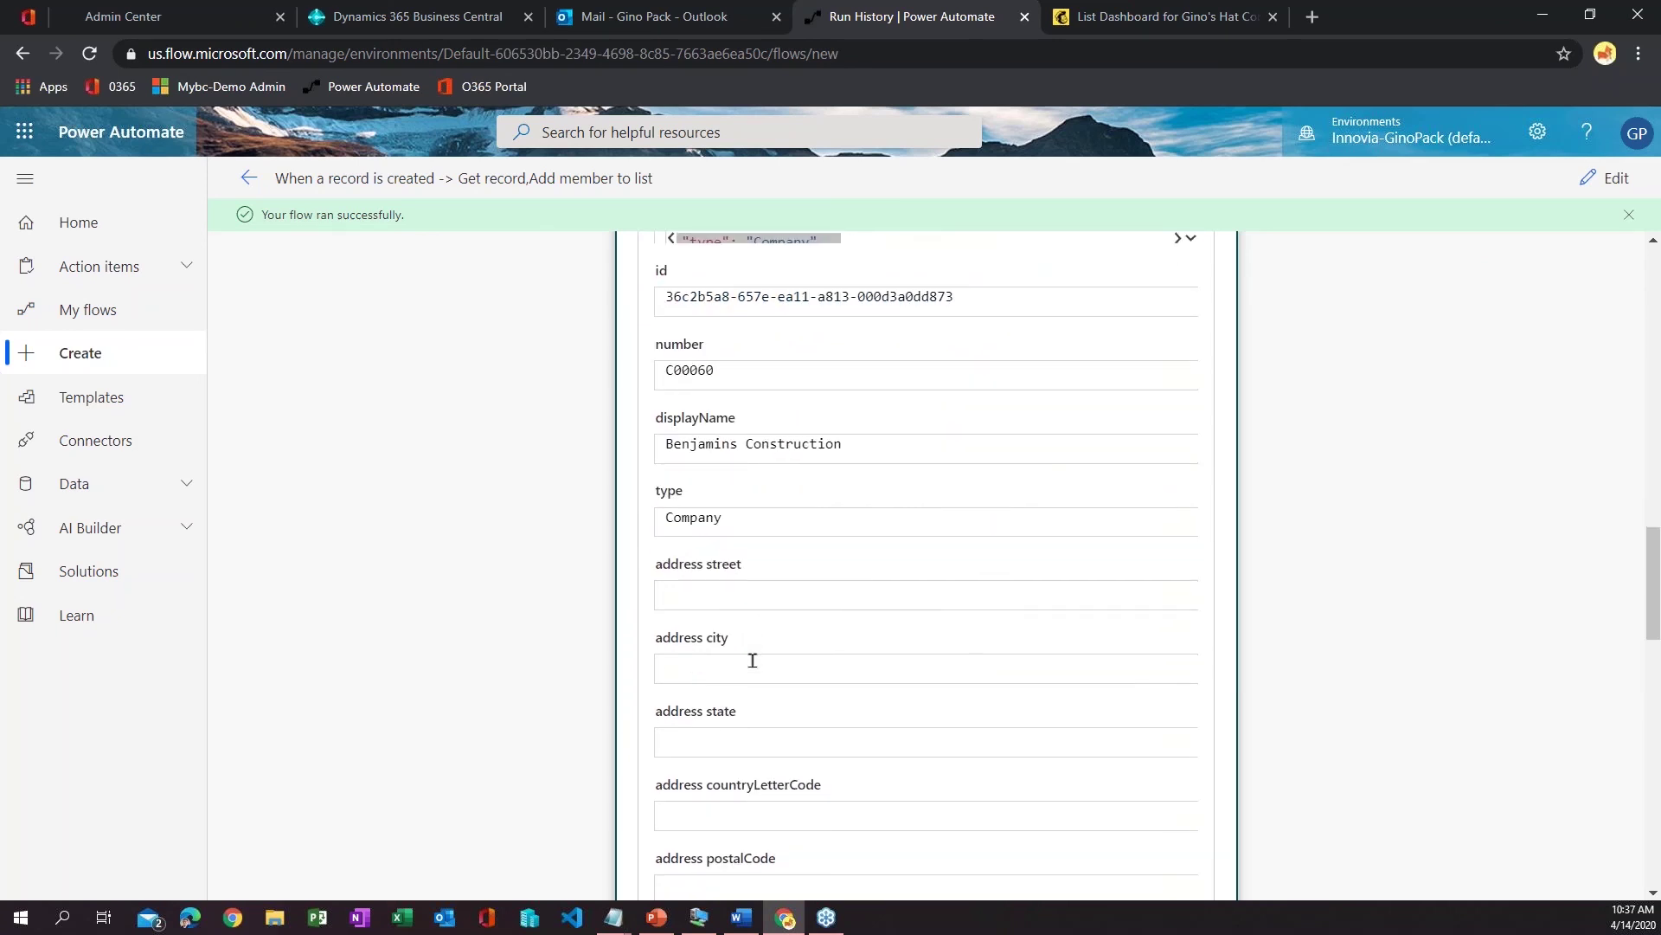
scroll(752, 660, "down", 4)
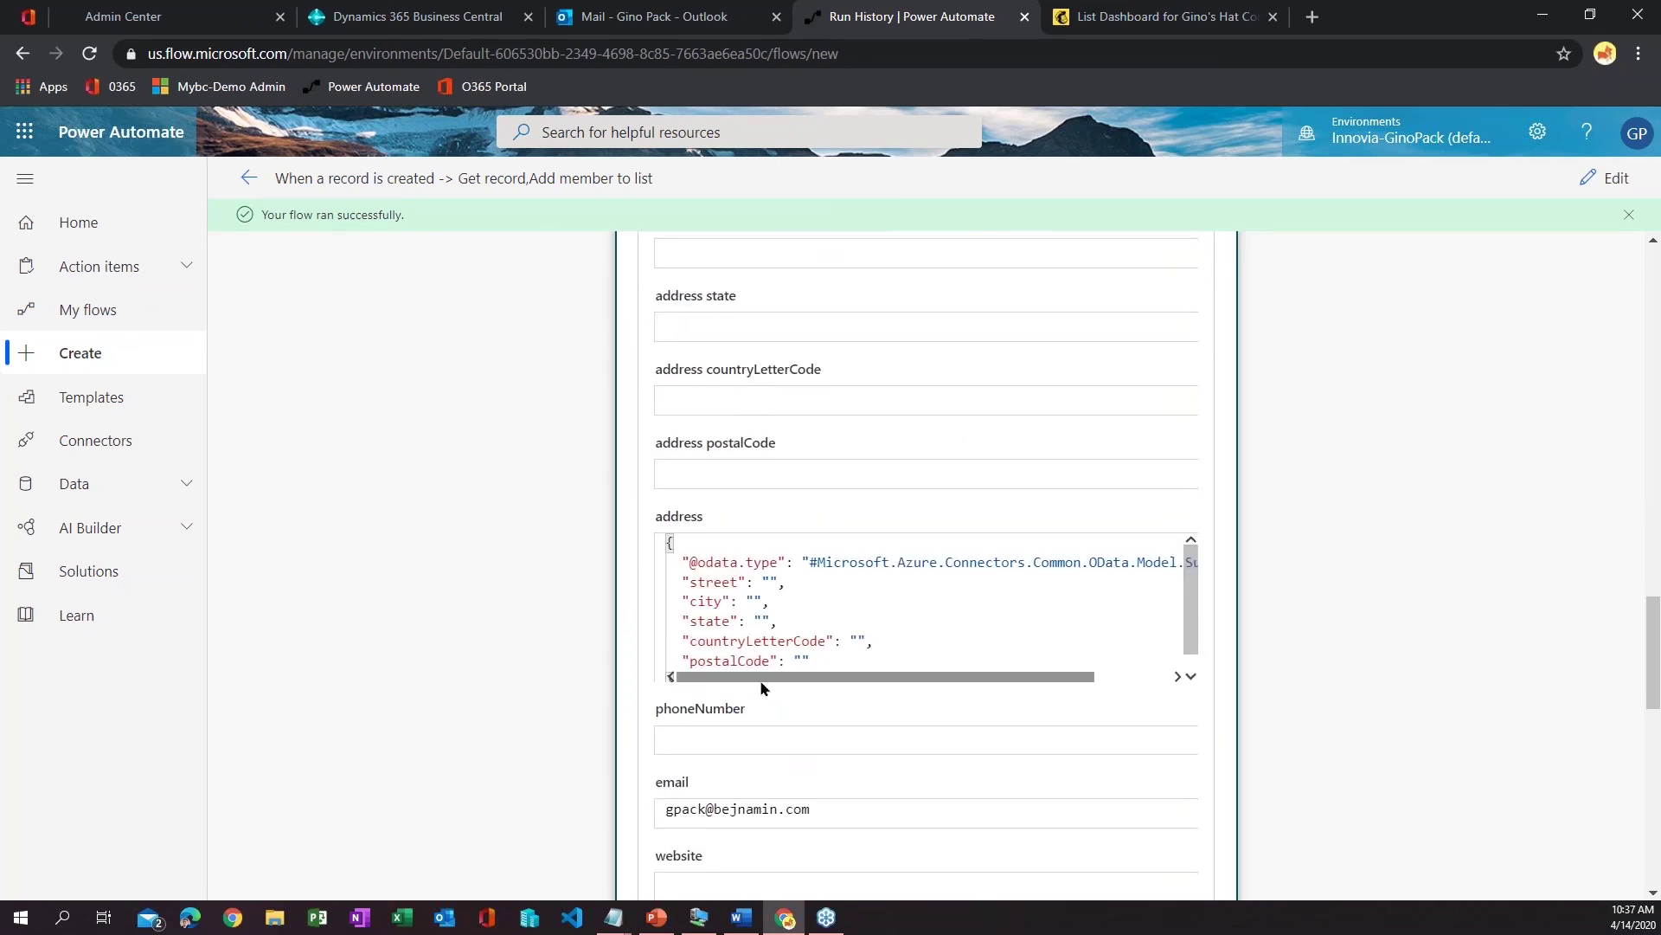
scroll(850, 690, "down", 2)
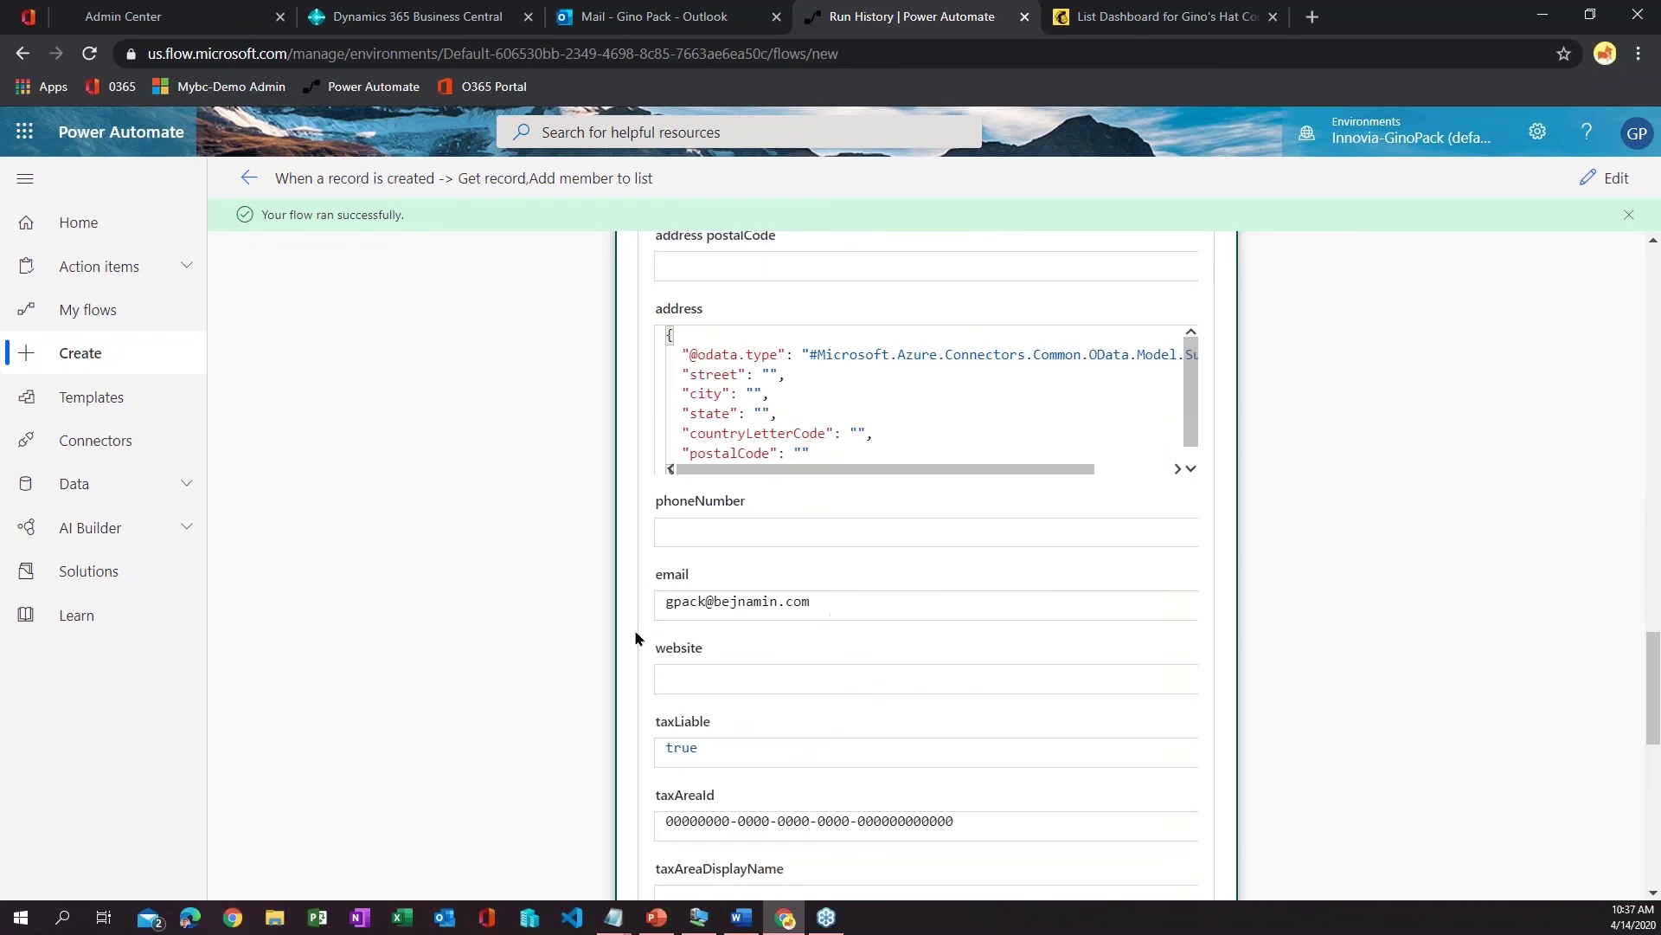
scroll(895, 775, "down", 8)
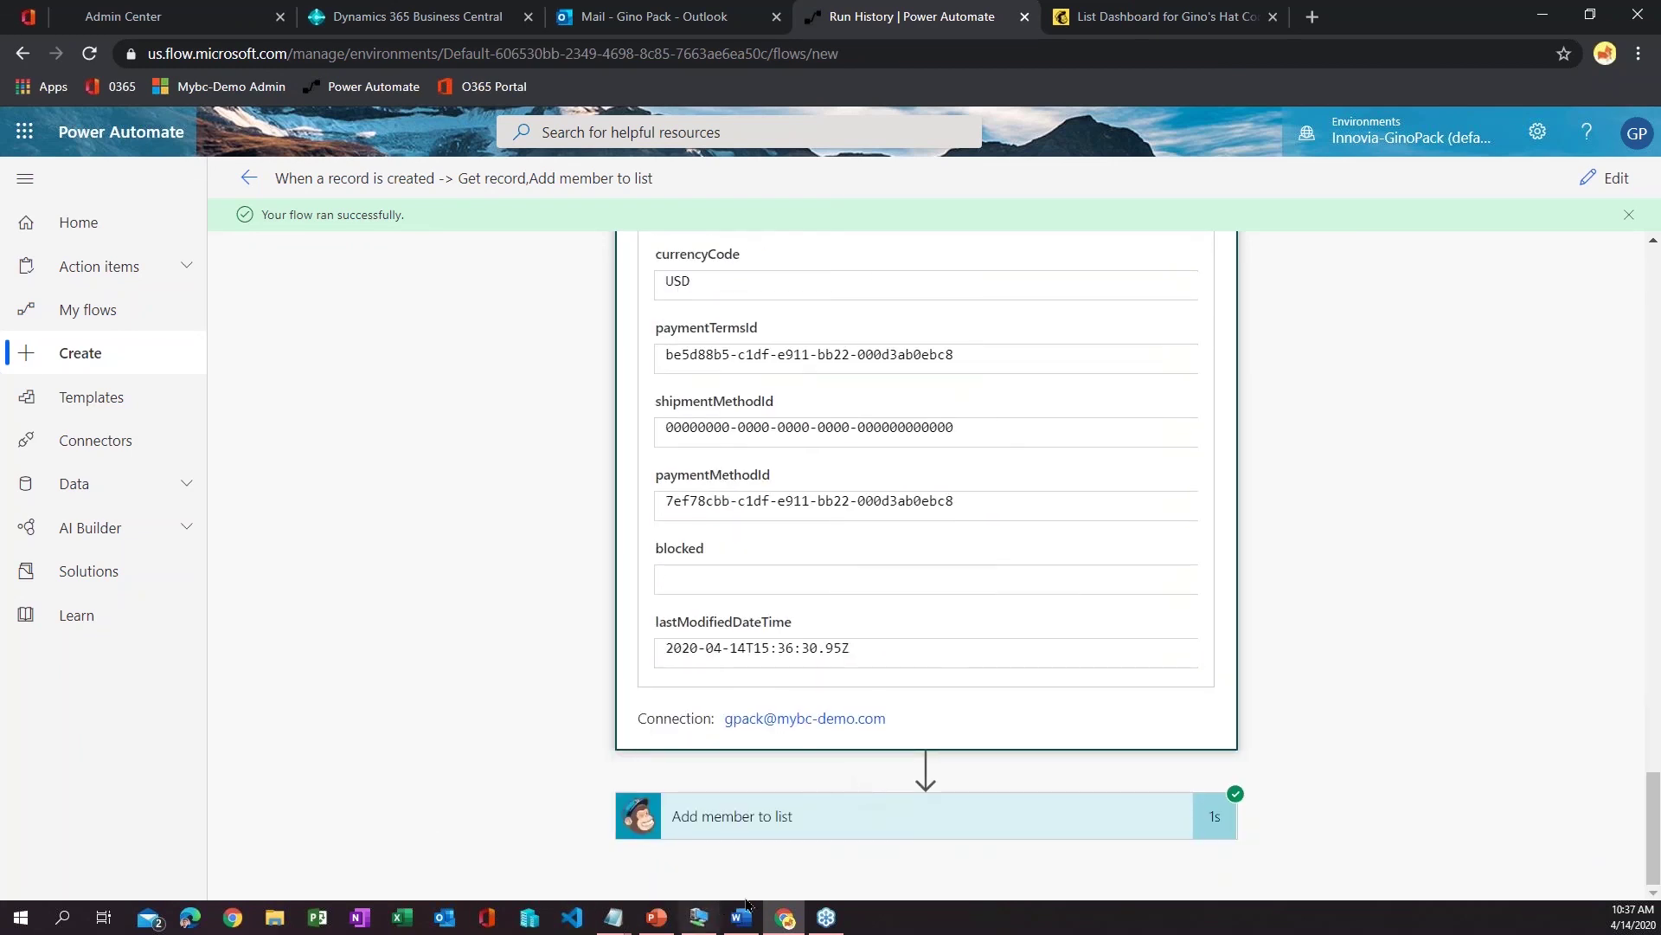
- Review the Add member to list step's results, then switch to the MailChimp tab
left_click(677, 813)
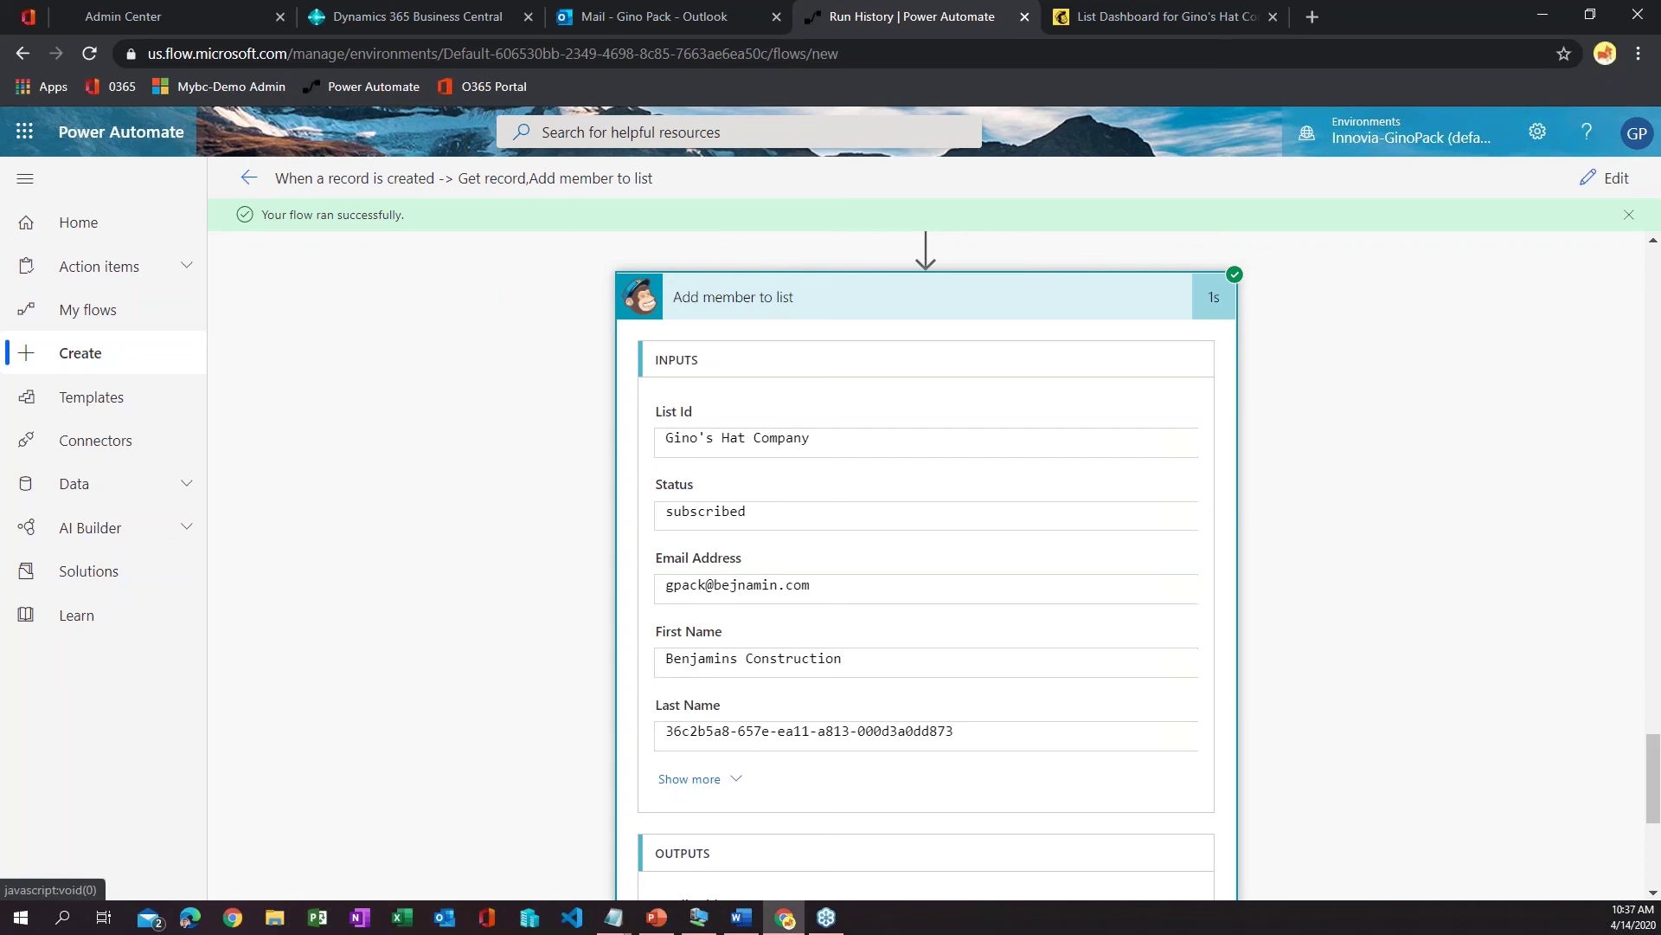
scroll(764, 735, "down", 3)
scroll(764, 738, "down", 2)
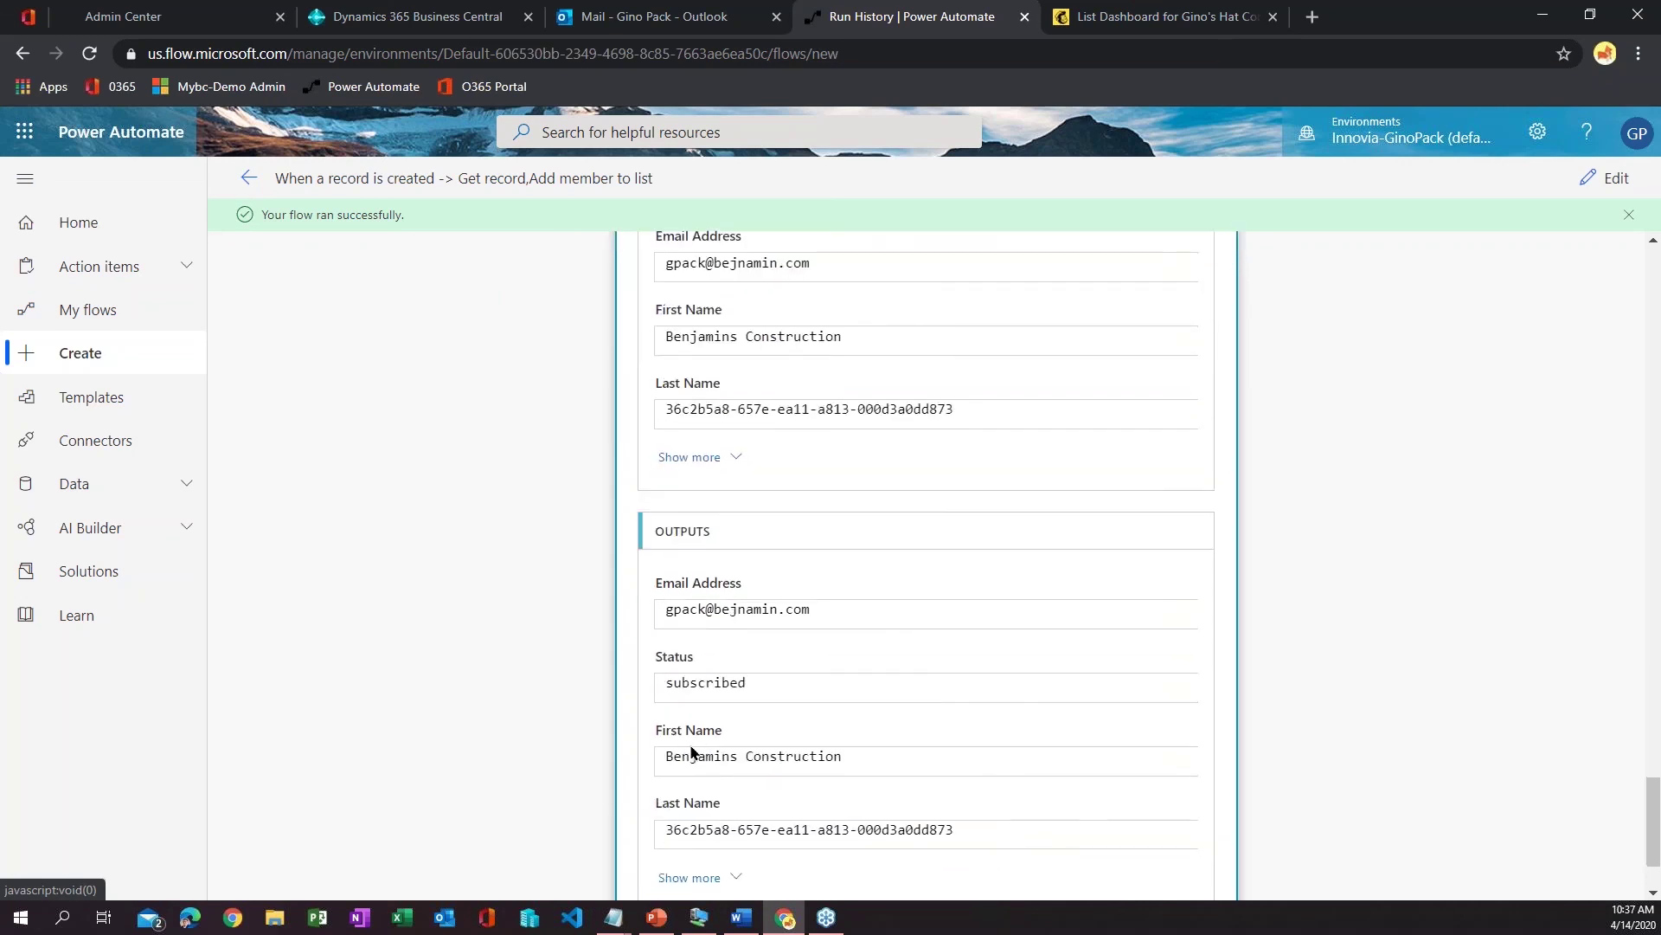
scroll(671, 769, "up", 1)
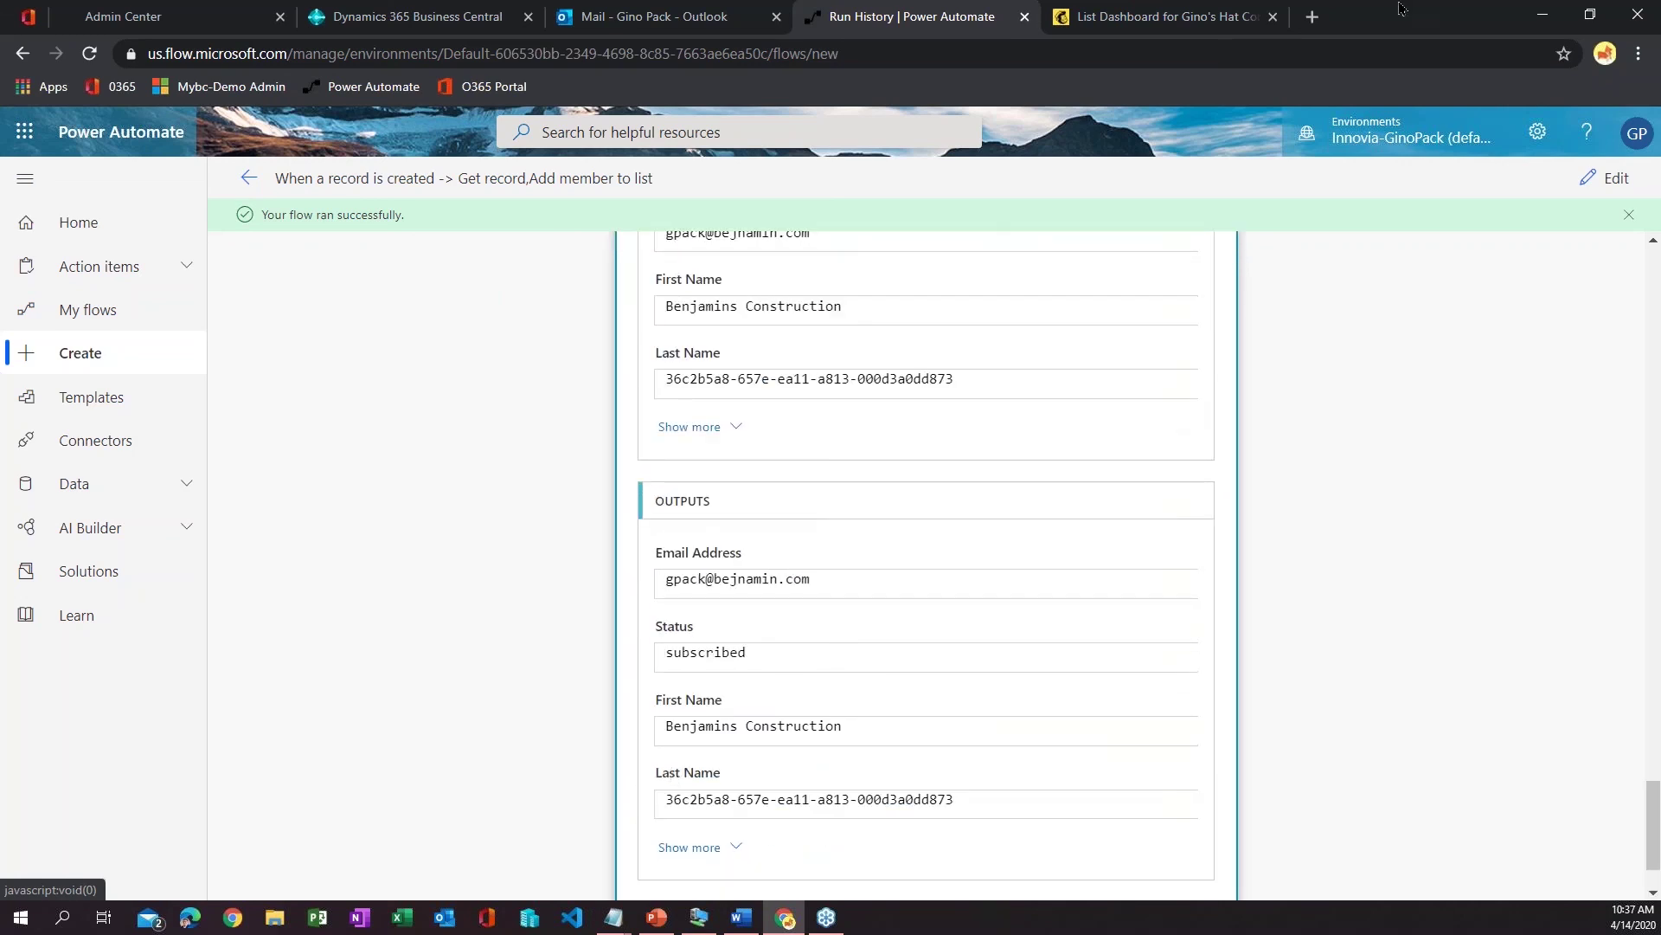
left_click(1237, 15)
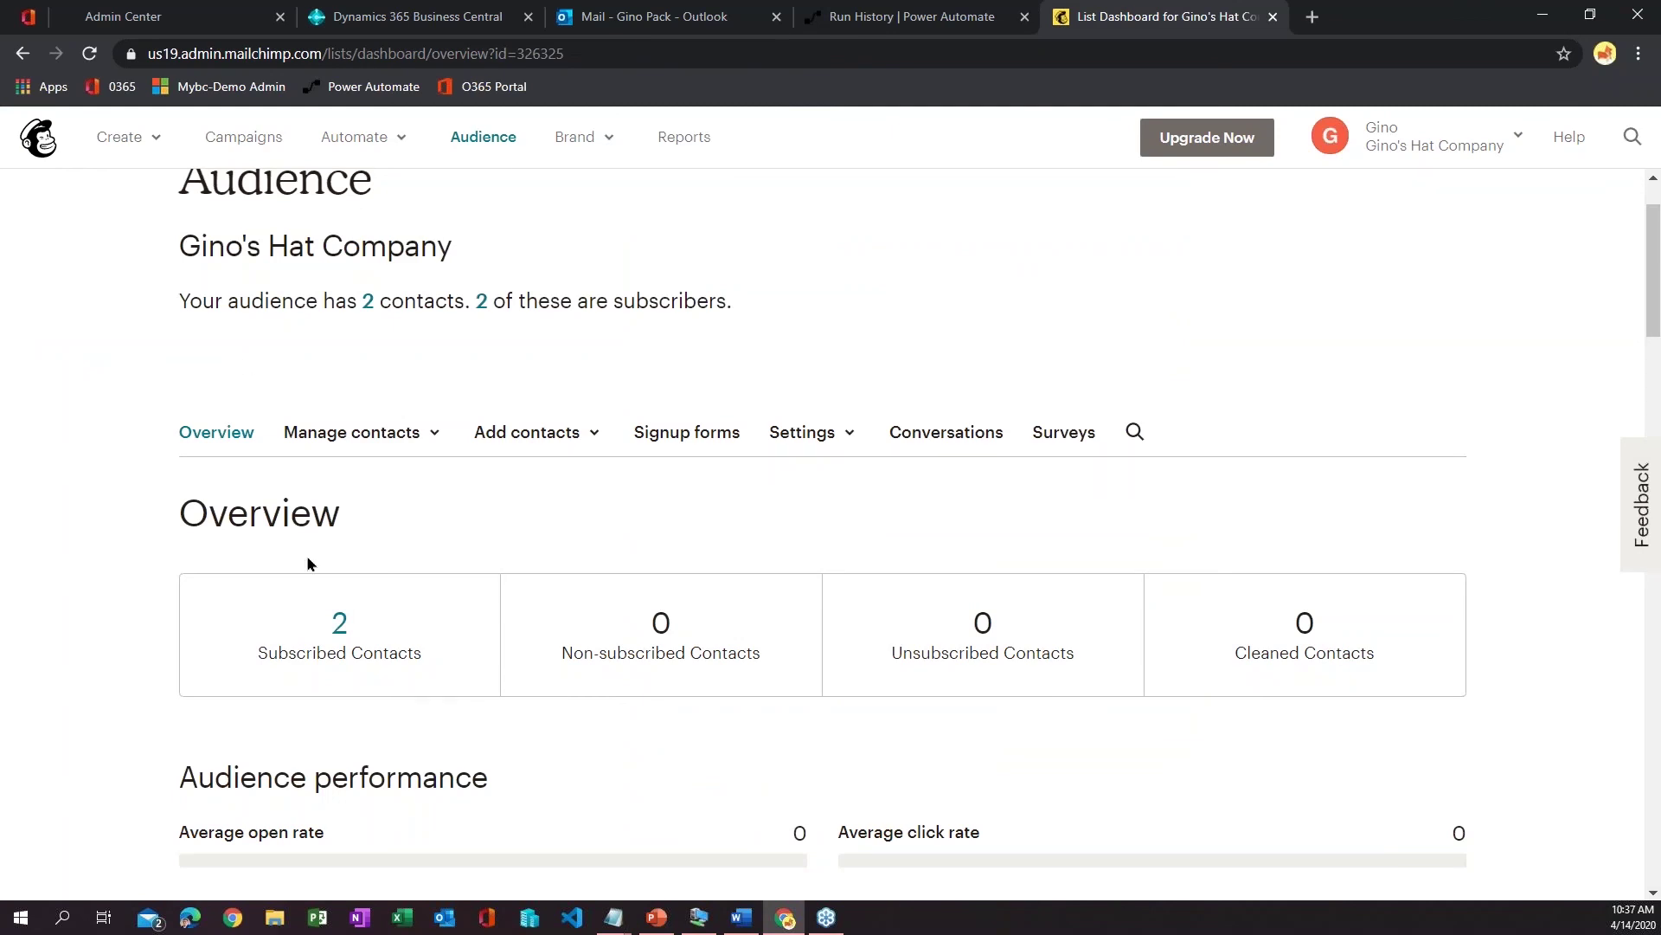
- Refresh the Gino's Hat Company audience overview with F5 to update the counts
scroll(346, 532, "up", 1)
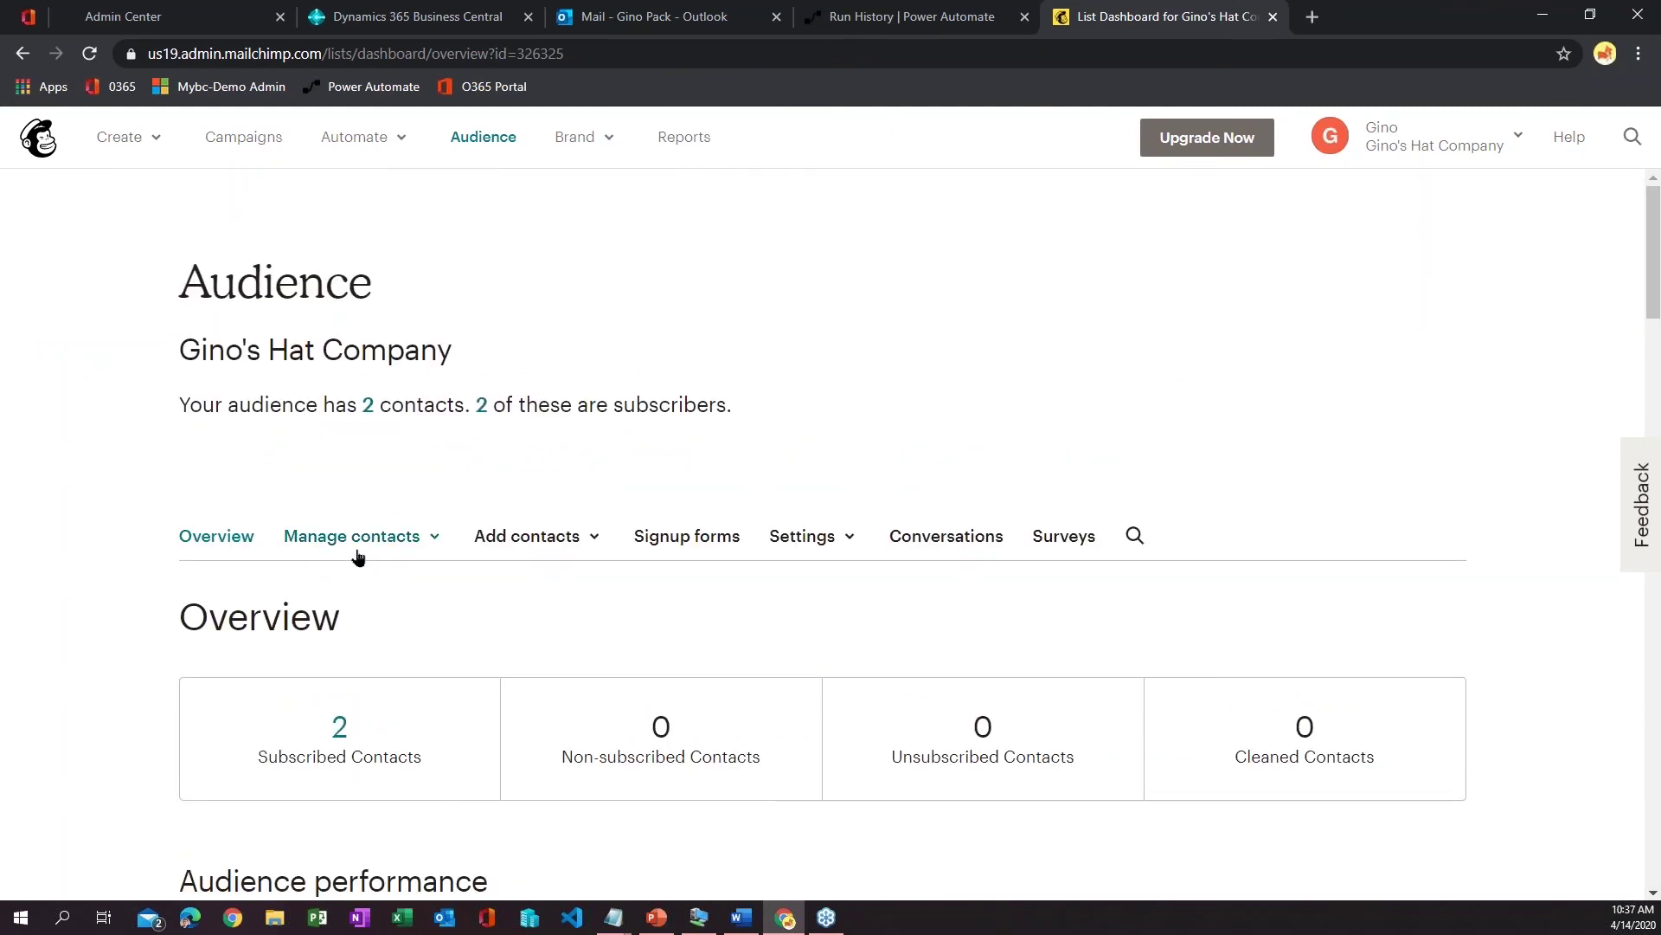
left_click(357, 549)
left_click(312, 420)
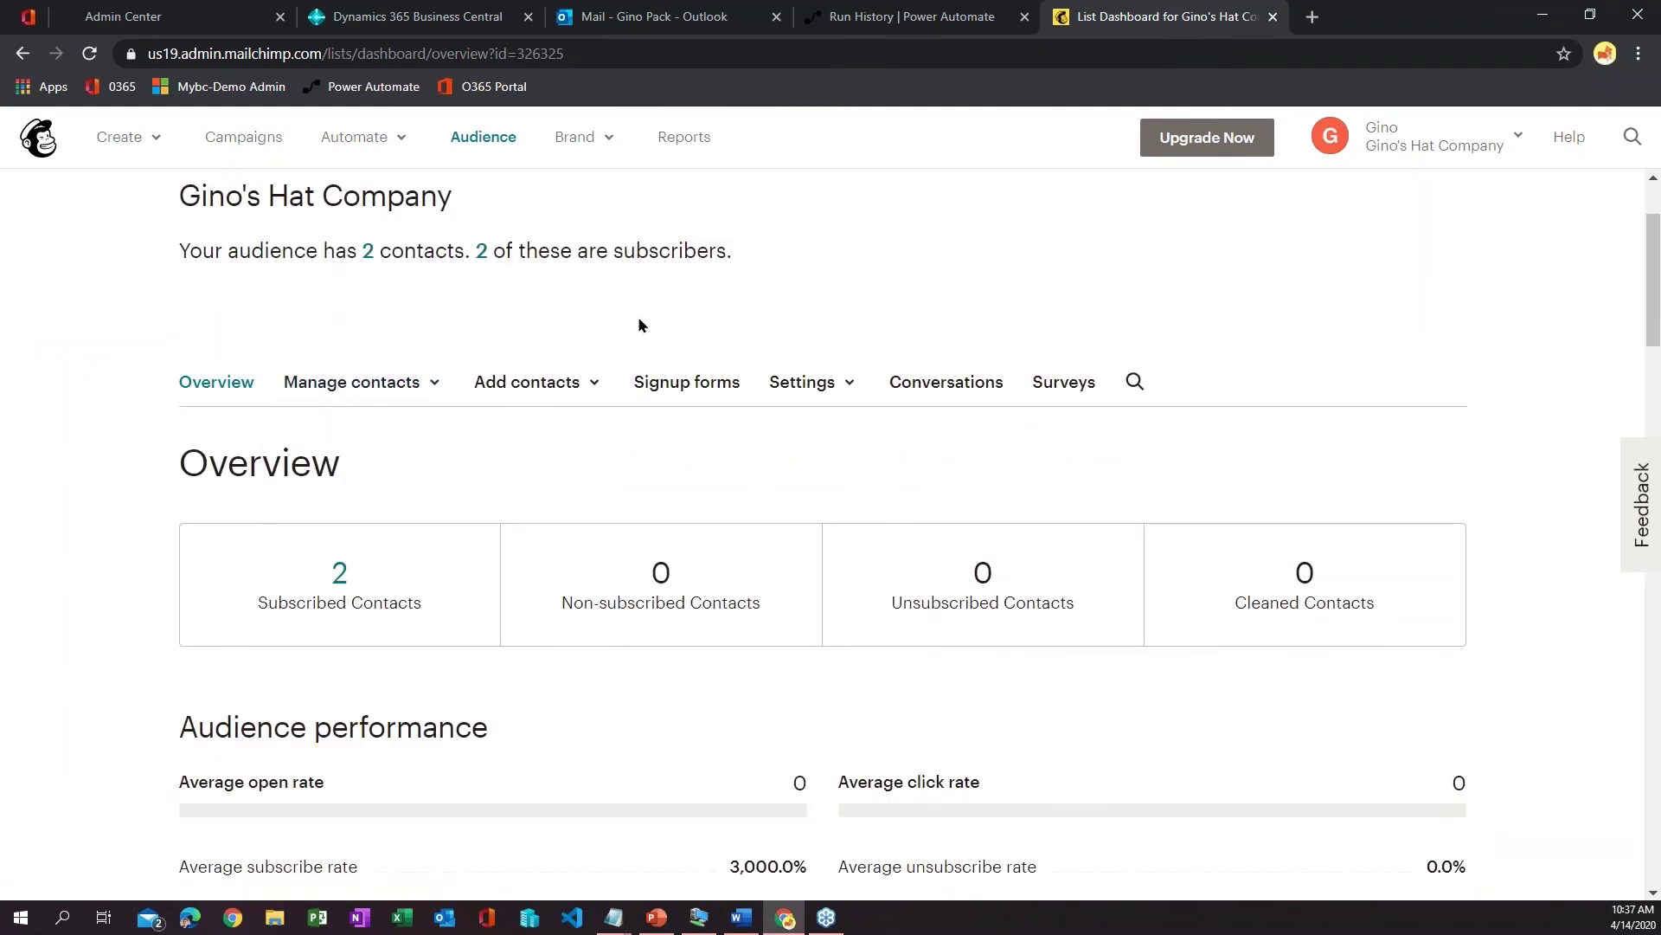
key("F5")
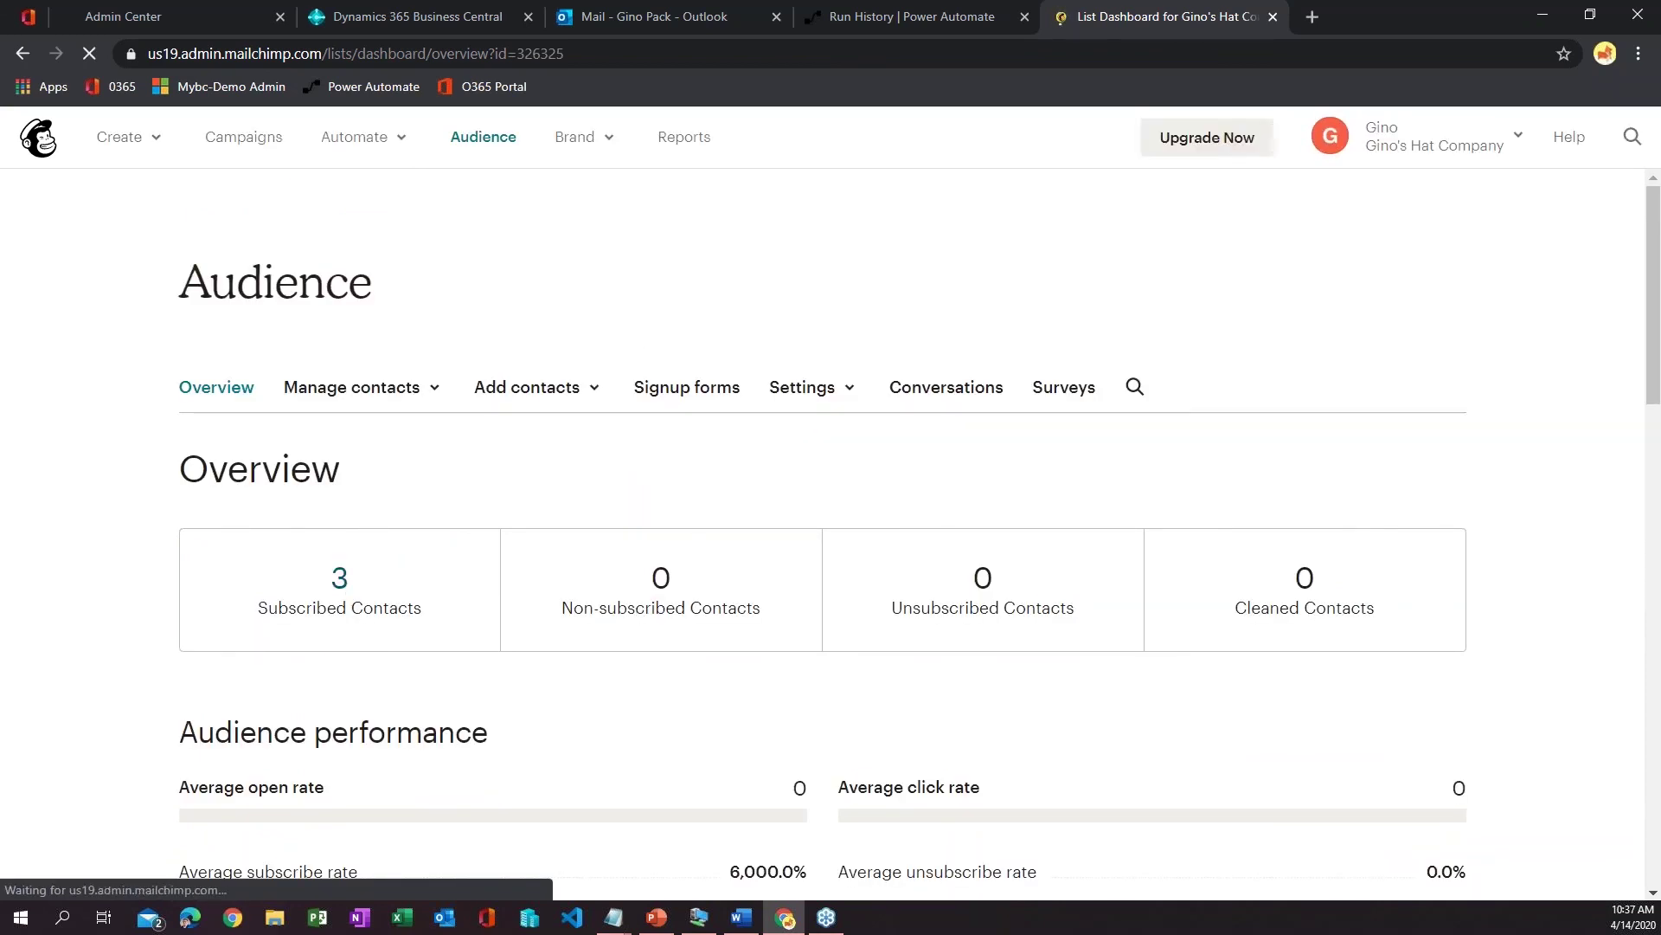
- Check the subscribed contacts list for Benjamins Construction, then return to Power Automate
left_click(334, 739)
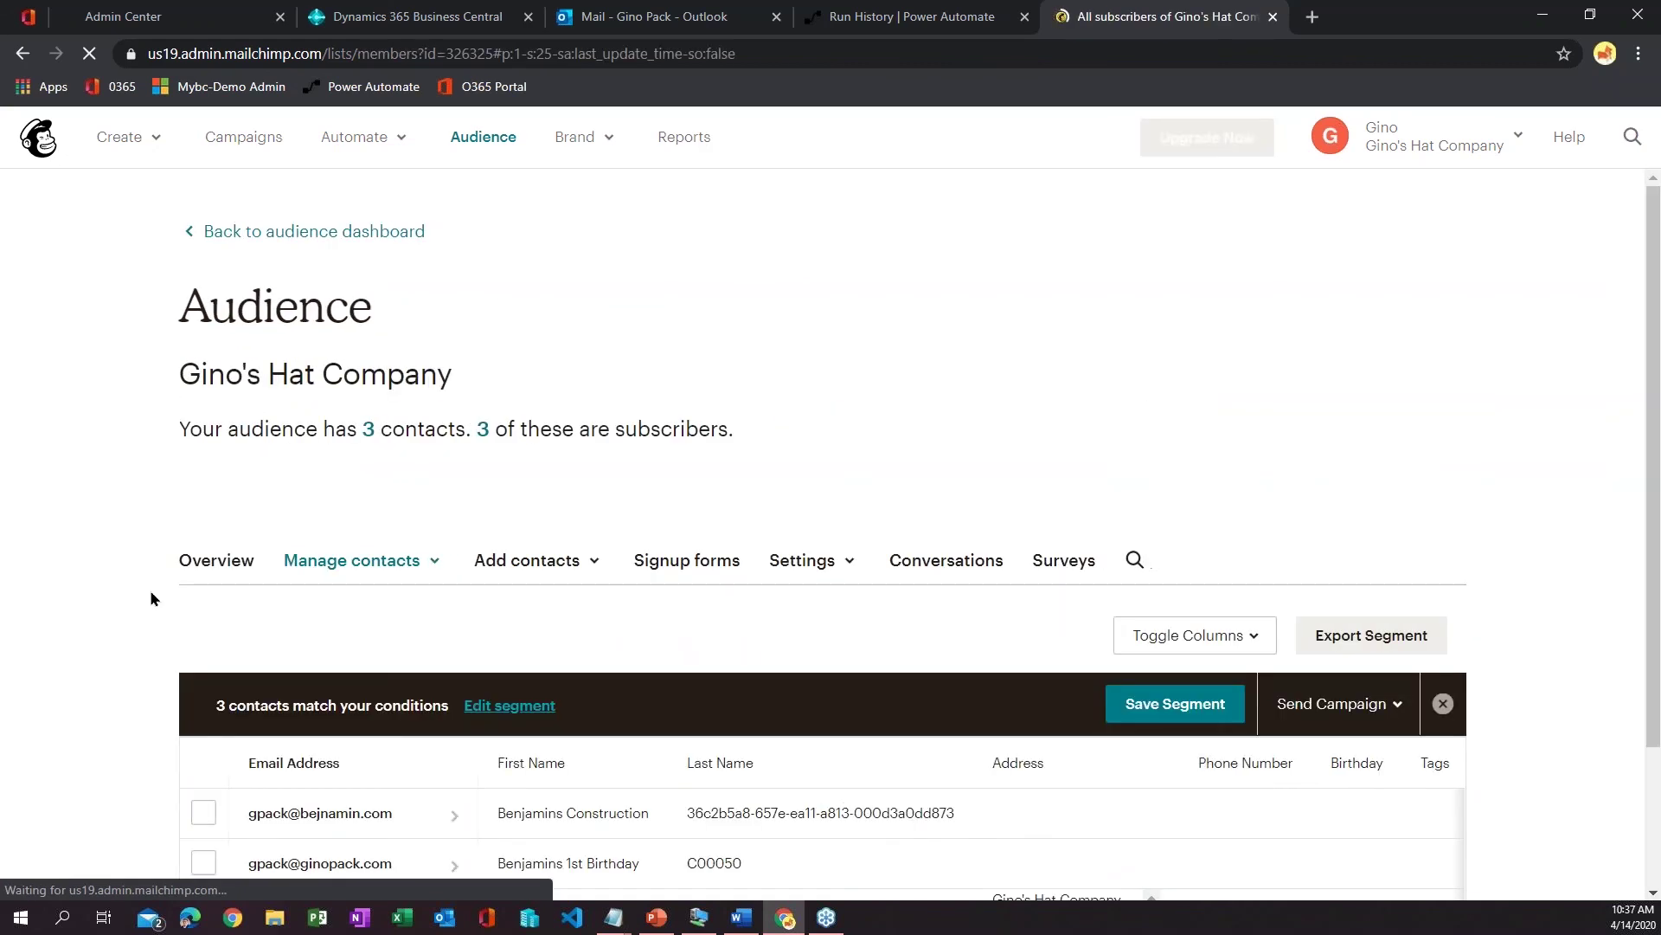
scroll(149, 589, "down", 1)
scroll(69, 609, "down", 1)
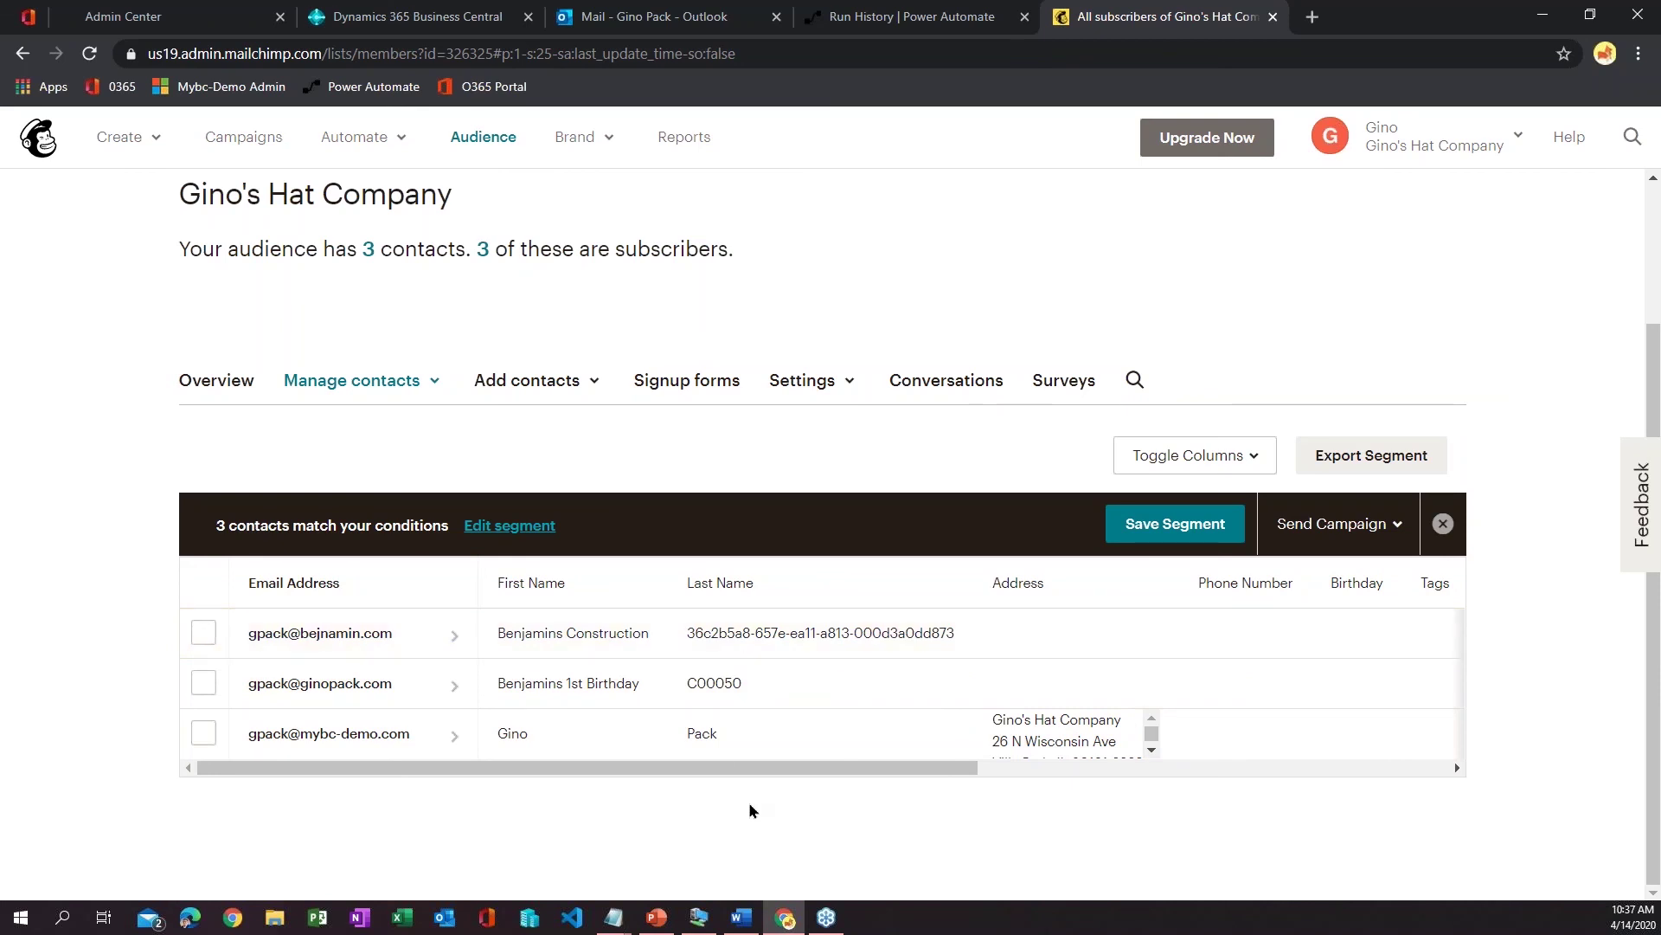
left_click_drag(969, 768, 1440, 819)
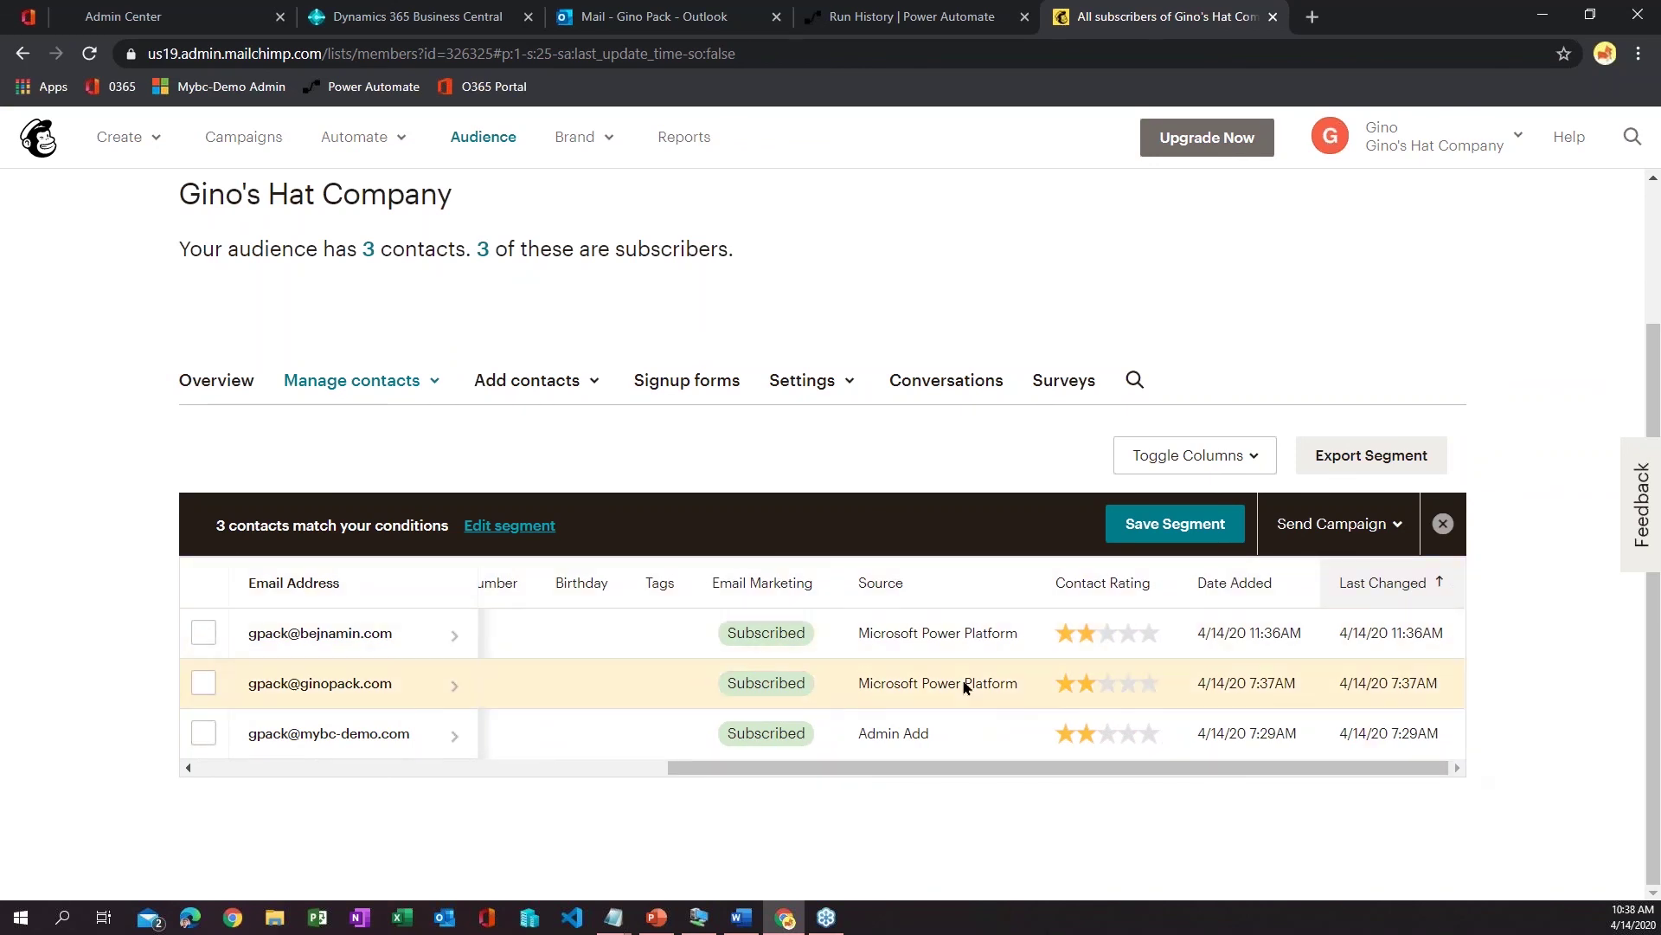
left_click_drag(967, 767, 185, 694)
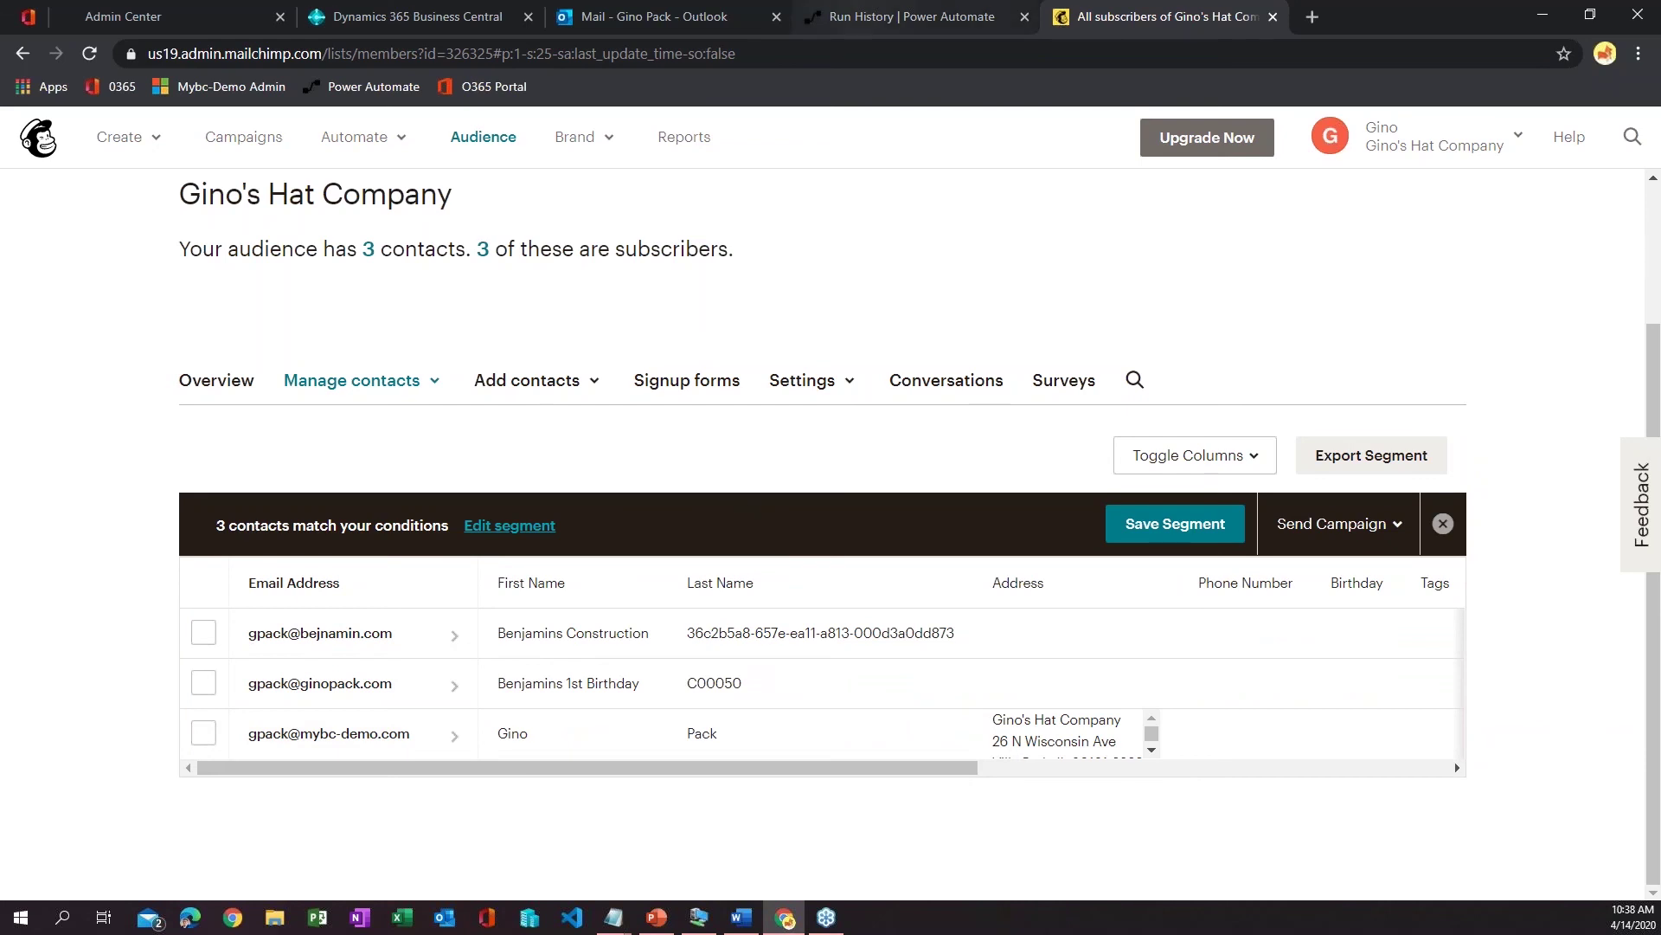
left_click(900, 17)
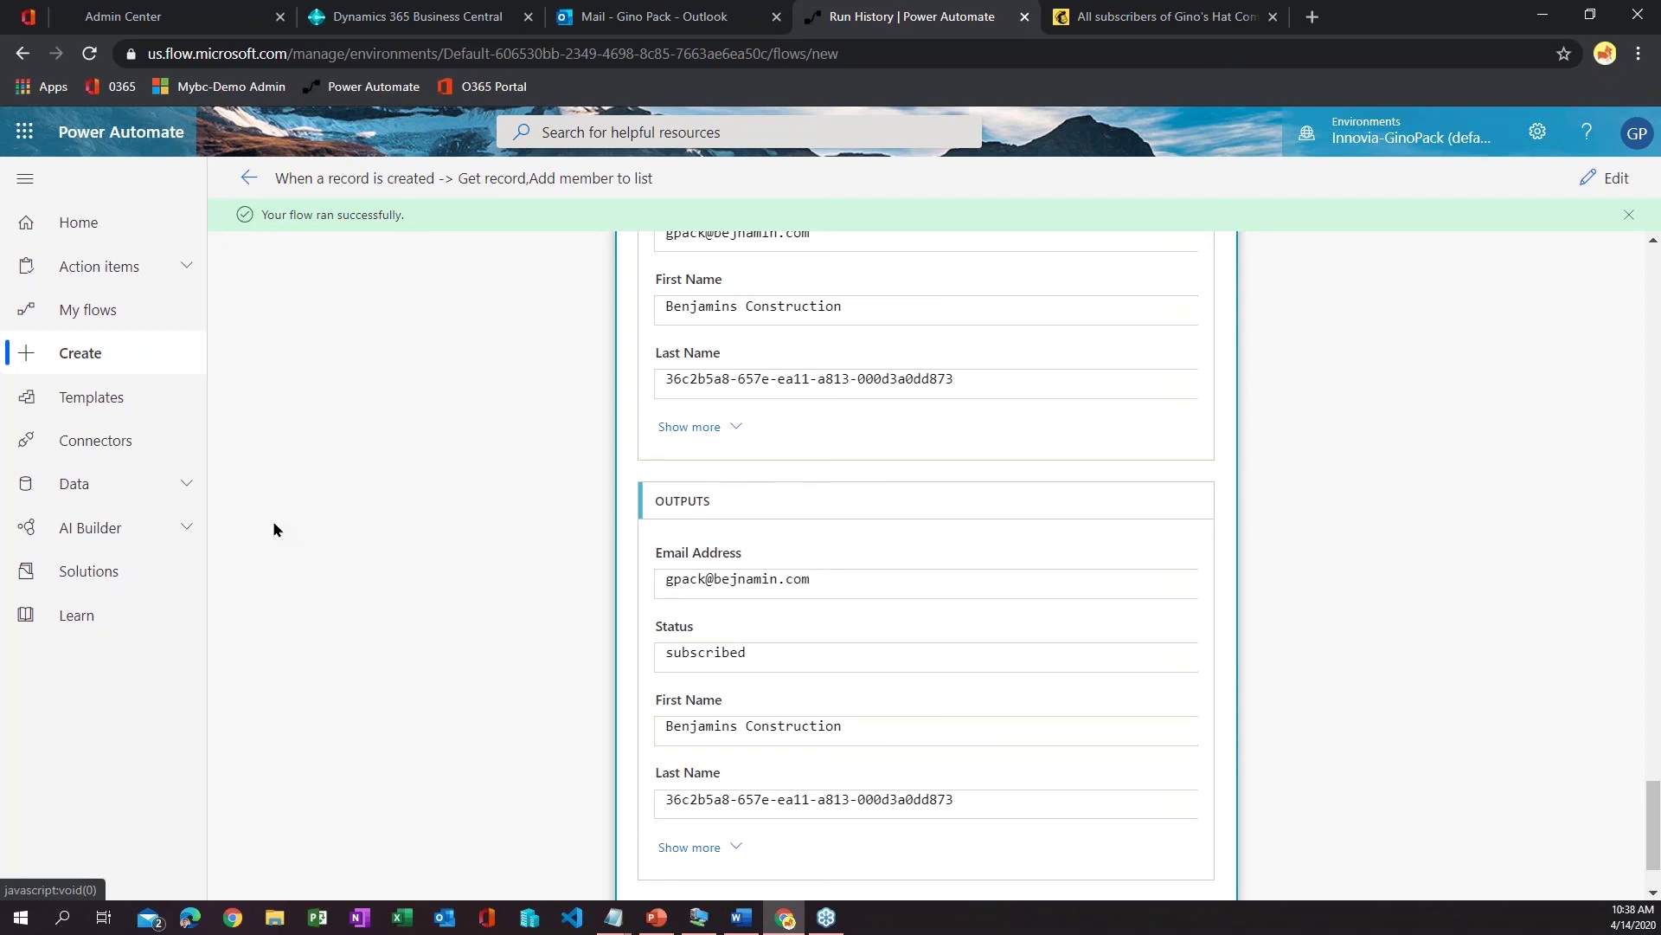
- Switch to PowerPoint, start the slide show and advance to the Reference Links slide
left_click(653, 917)
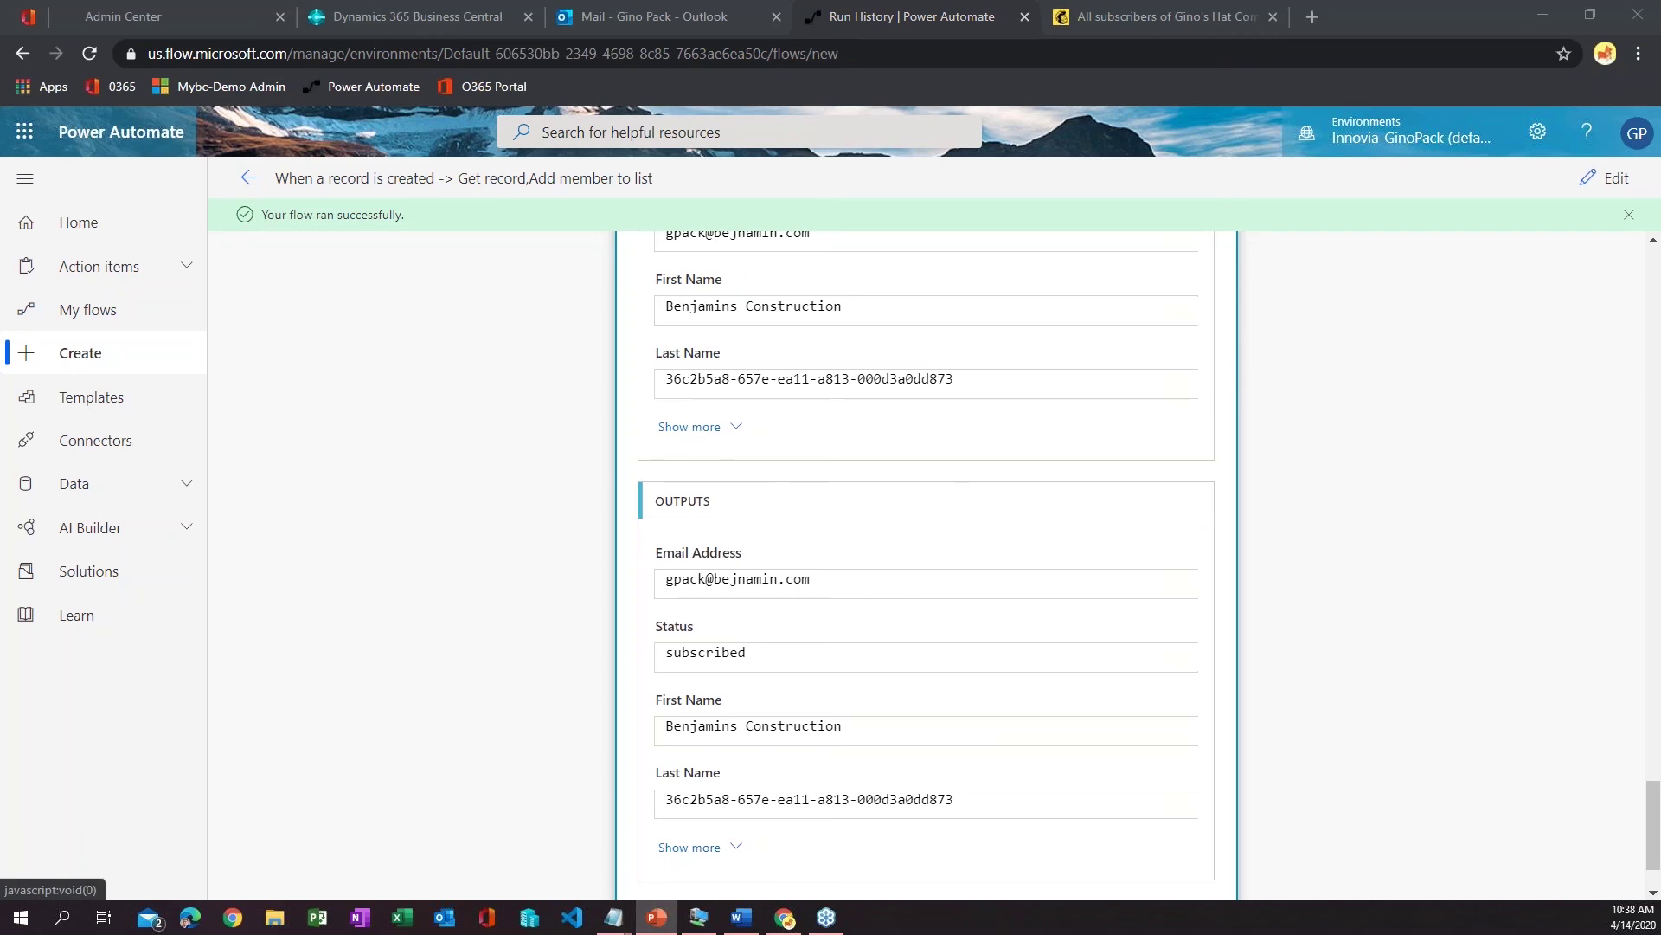
key("shift+F5")
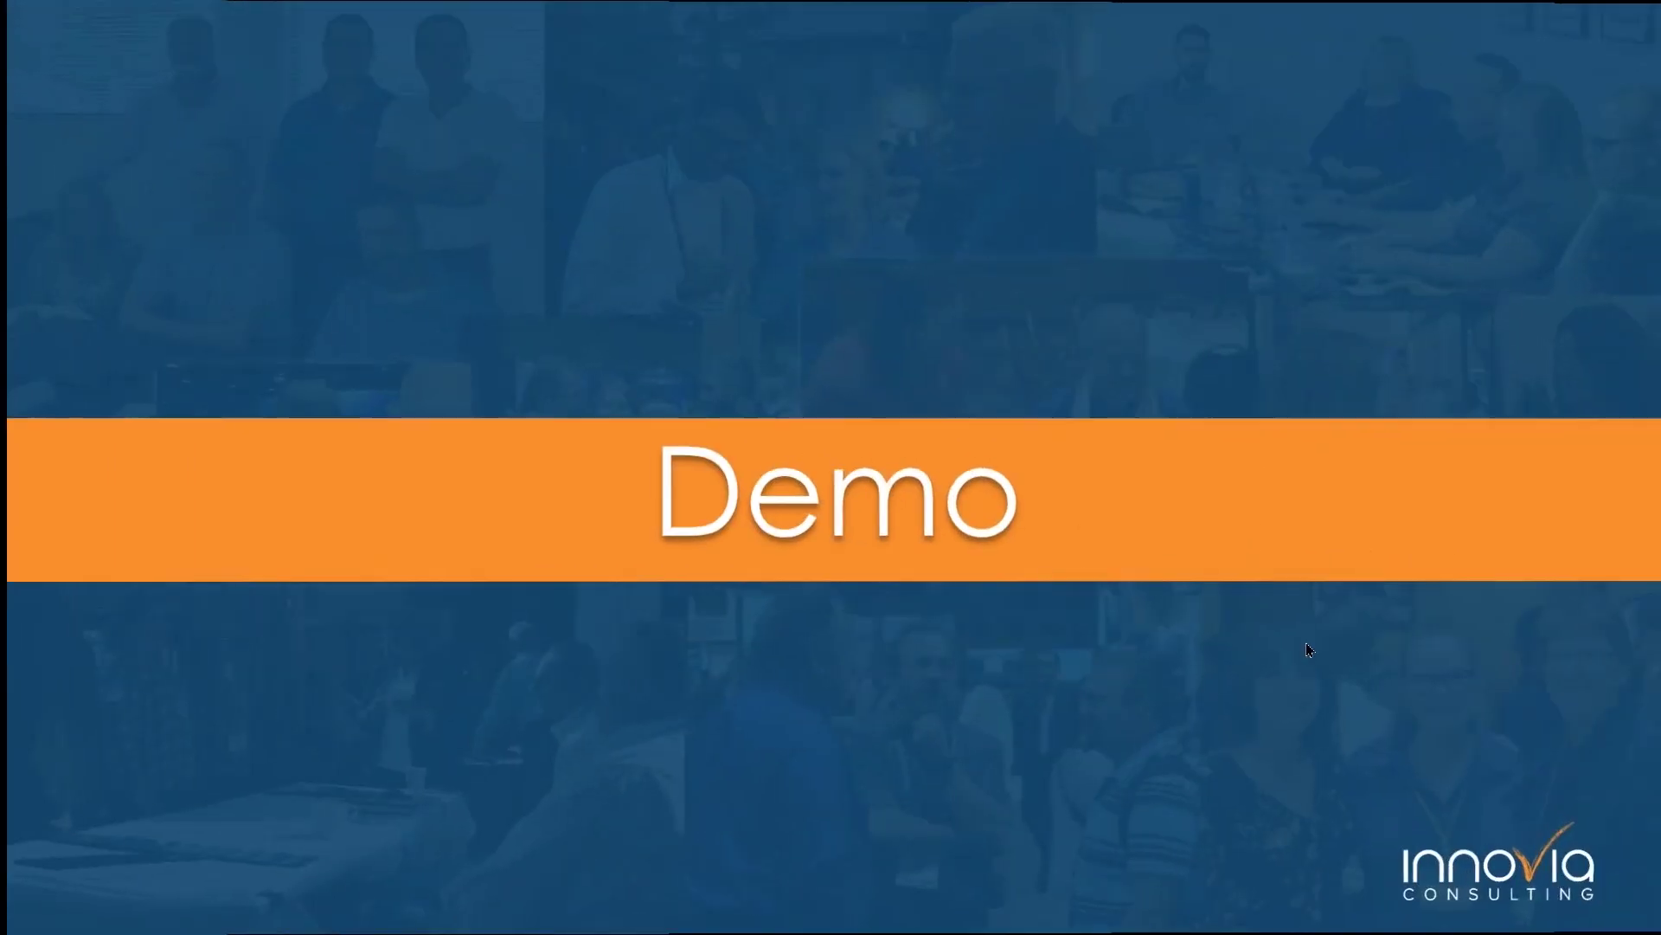
left_click(1307, 644)
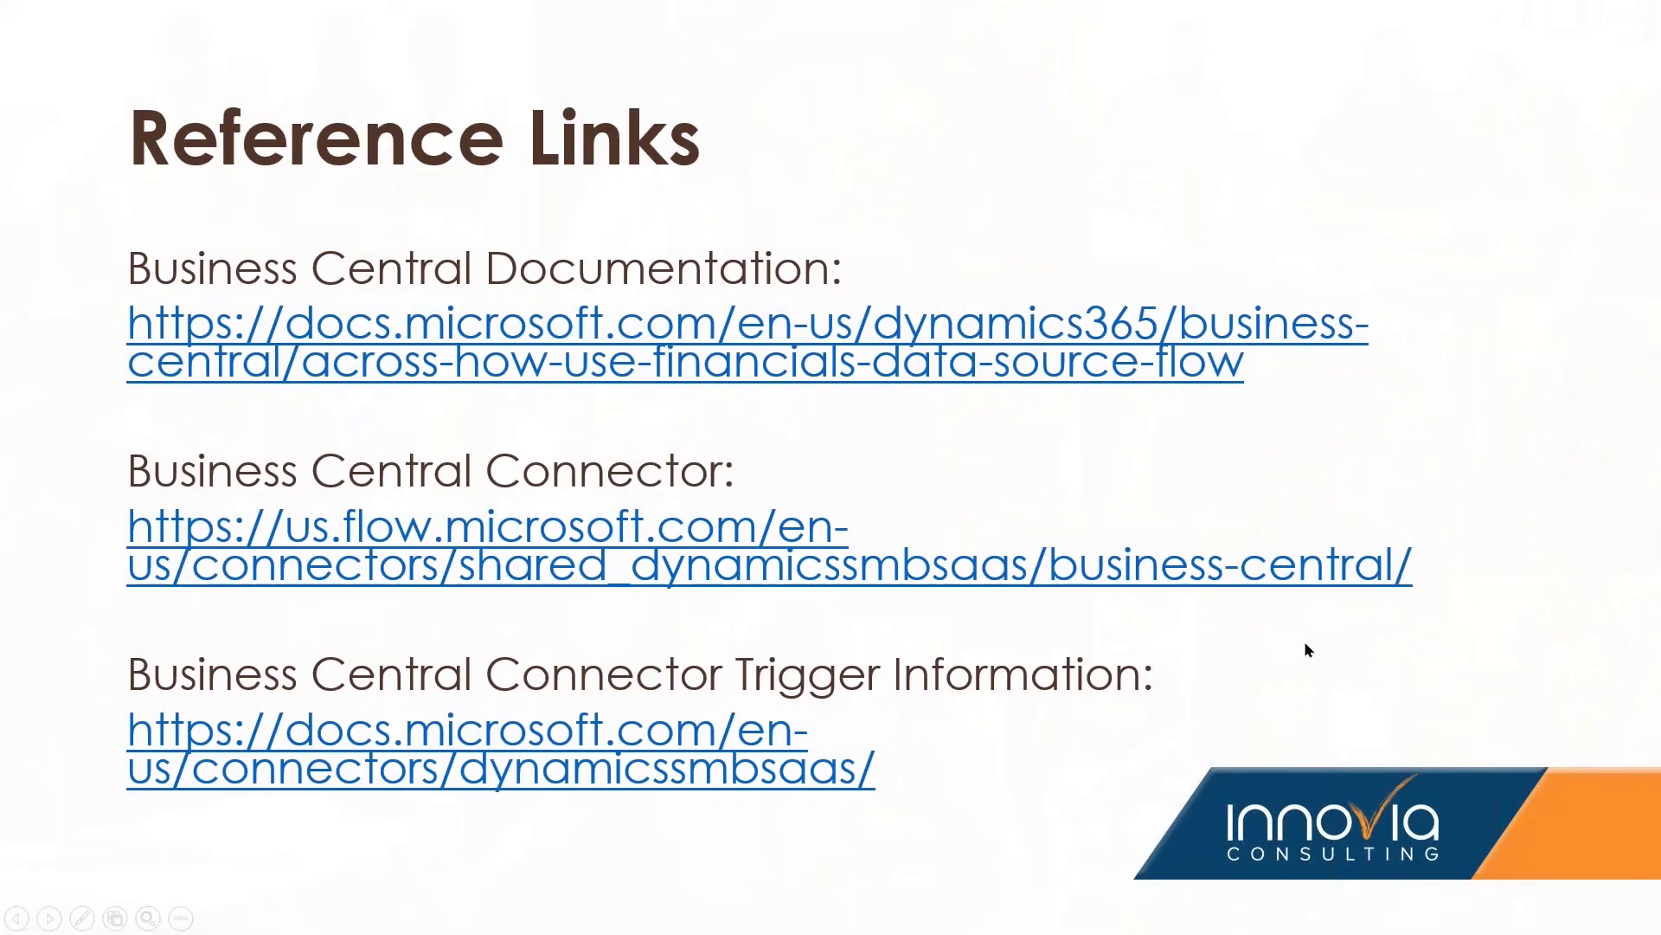